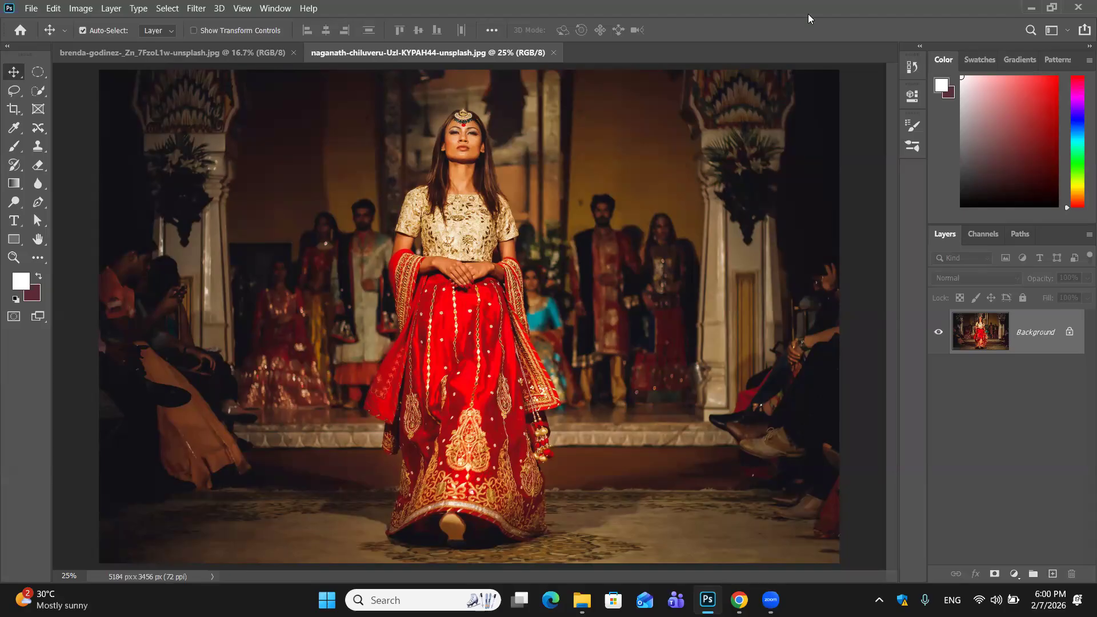
# Duplicate the Background layer of the runway photo three times
pyautogui.click(1052, 7)
pyautogui.press('ctrl')
pyautogui.hotkey('ctrl', 'j')
pyautogui.hotkey('ctrl', 'j')
pyautogui.hotkey('ctrl', 'j')
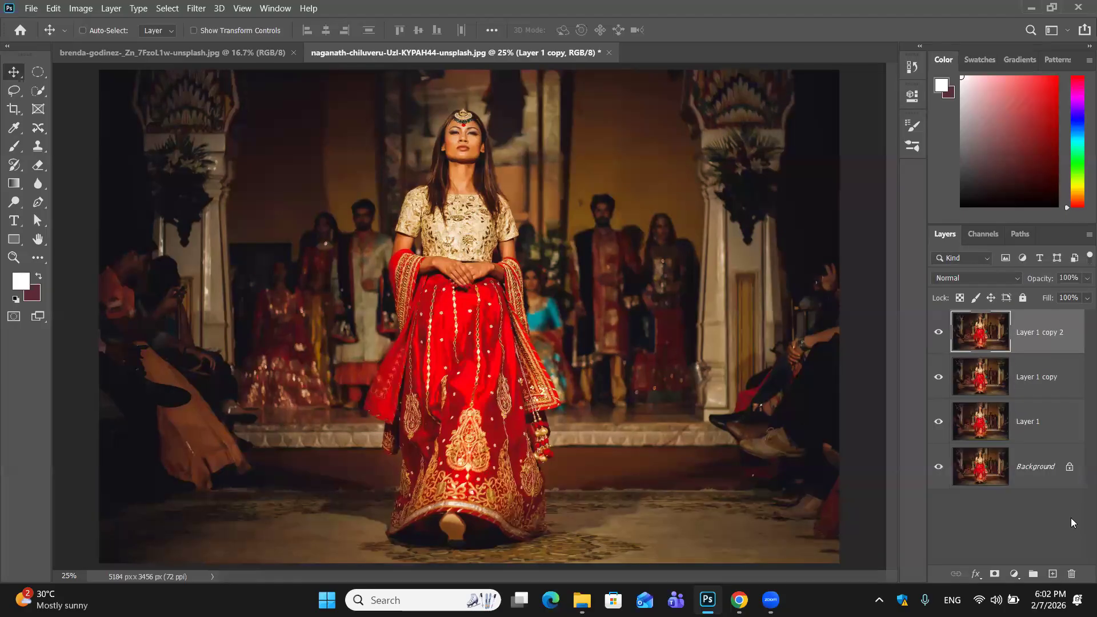
# Move the newest duplicate one level down and delete the two surplus copies, keeping only Layer 1 copy above Background
pyautogui.hotkey('ctrl', '[')
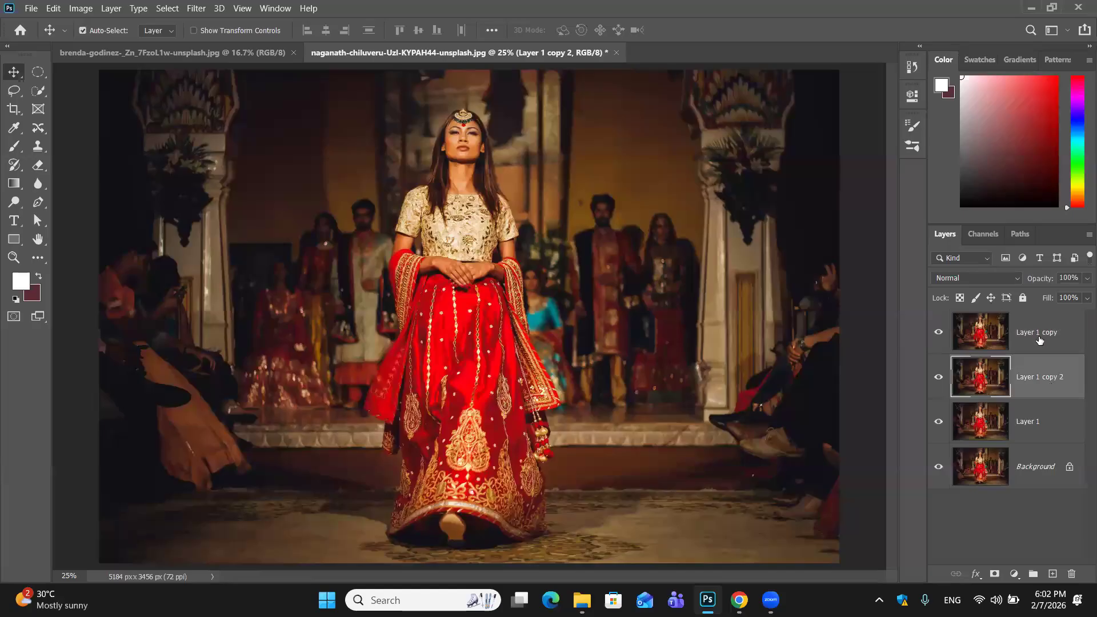
pyautogui.press('Delete')
pyautogui.press('Delete')
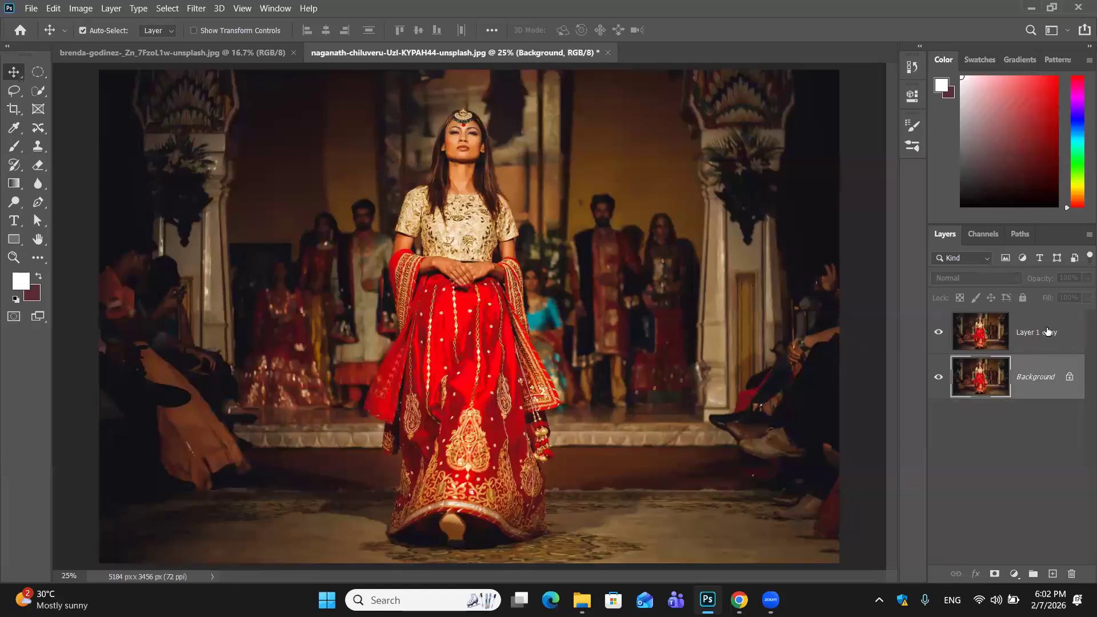
# Select the Background layer and hide Layer 1 copy
pyautogui.click(1062, 340)
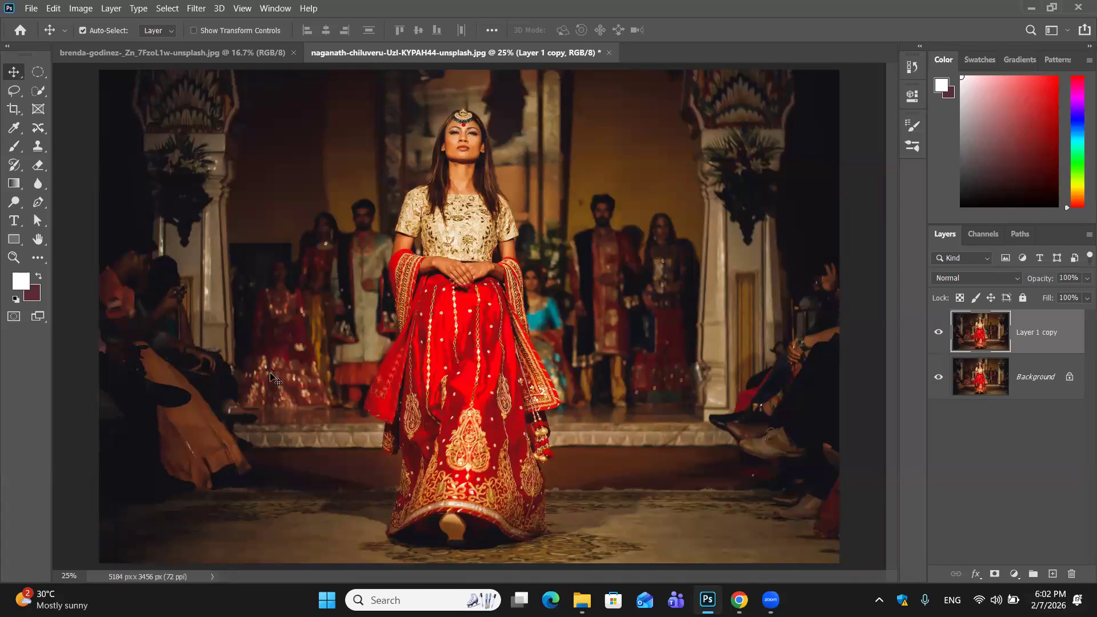
pyautogui.click(1025, 378)
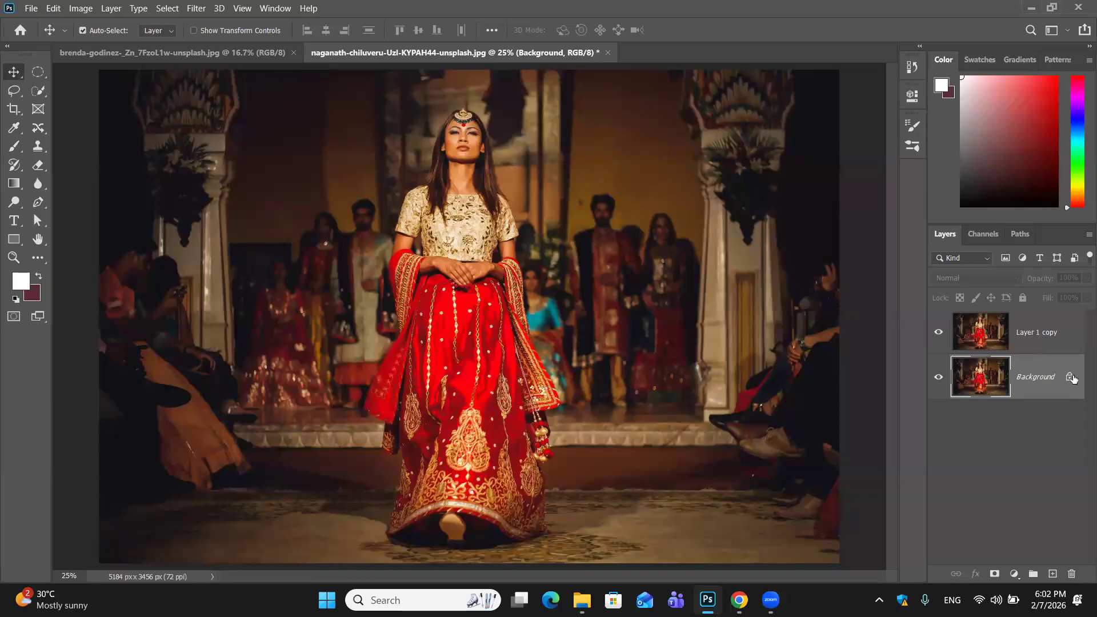
pyautogui.click(938, 332)
# Try the Desaturate adjustment on the Background layer and undo it
pyautogui.click(82, 7)
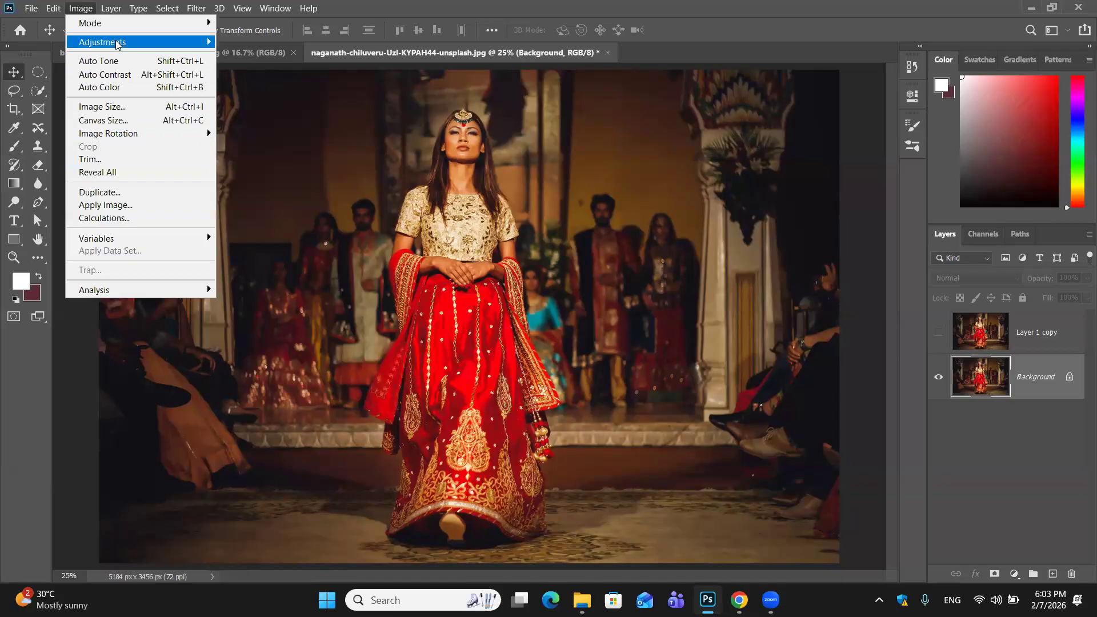
pyautogui.moveTo(117, 43)
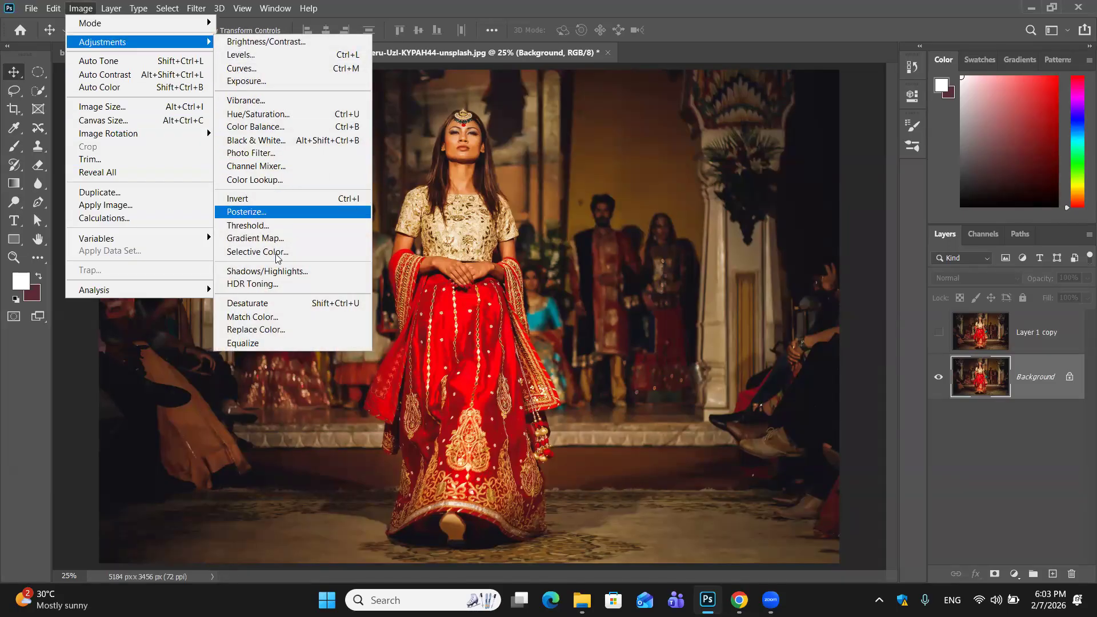
pyautogui.click(272, 303)
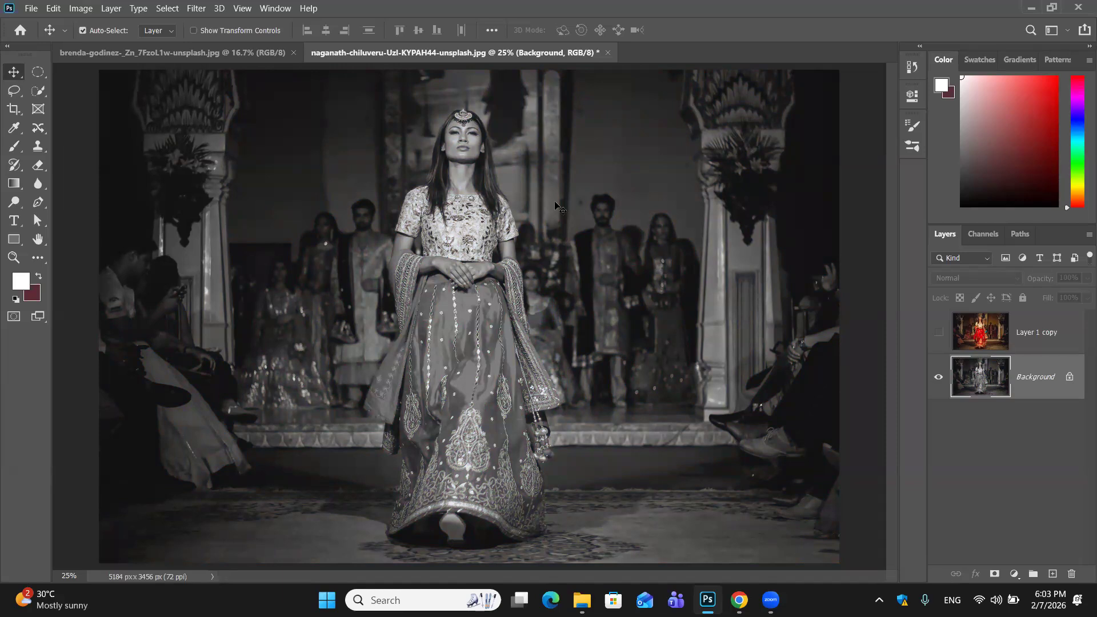
pyautogui.hotkey('ctrl', 'z')
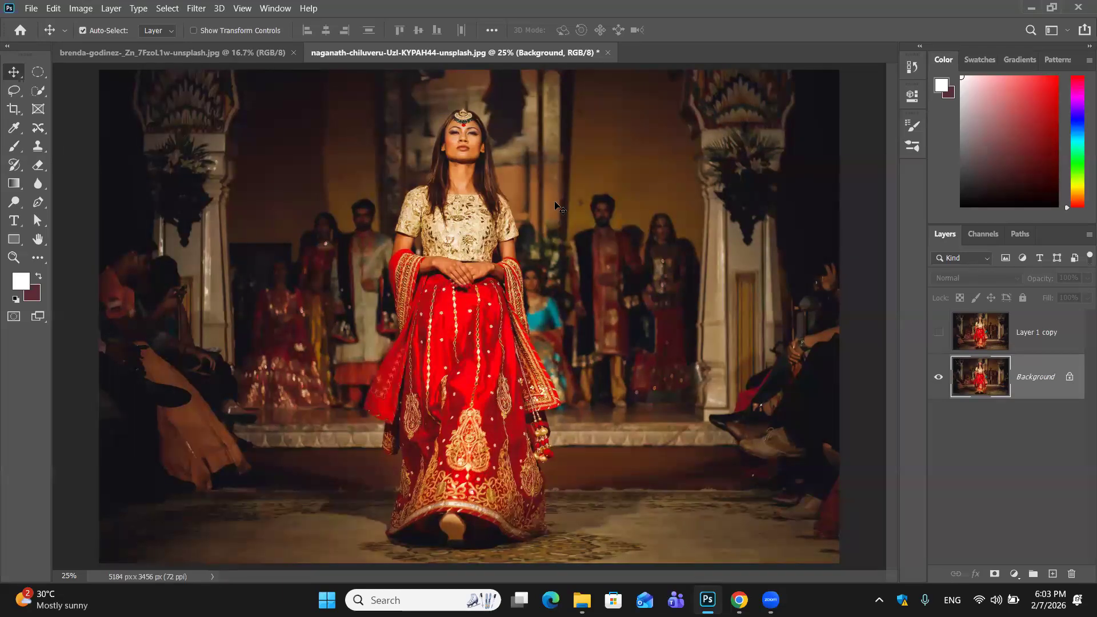
# Start a Black & White adjustment on the Background layer and set Reds to 55%
pyautogui.click(78, 11)
pyautogui.moveTo(100, 41)
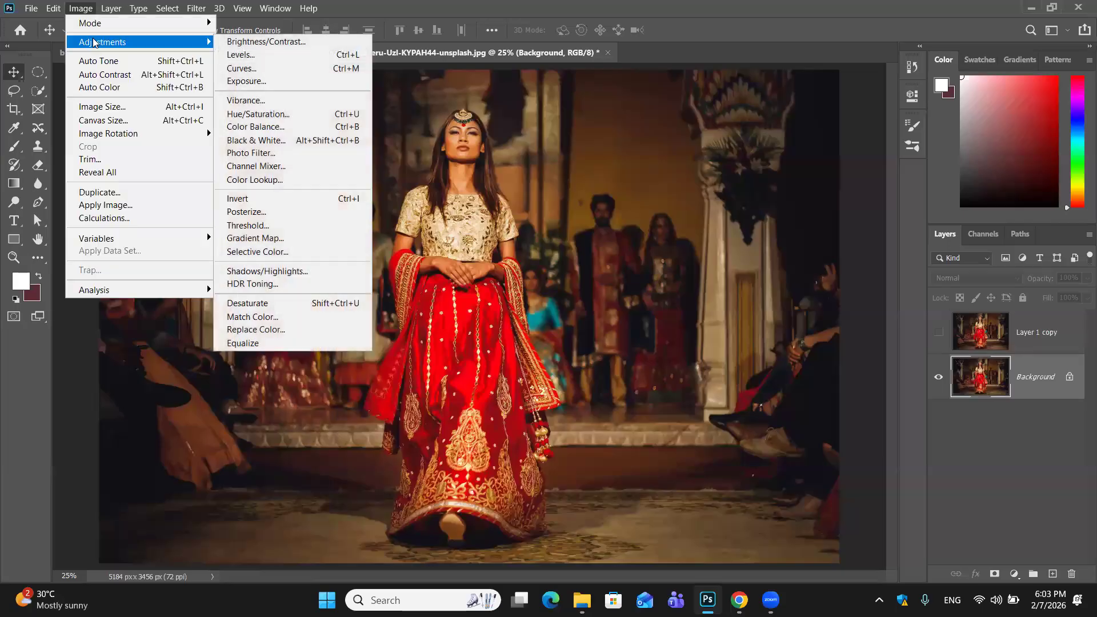
pyautogui.click(334, 140)
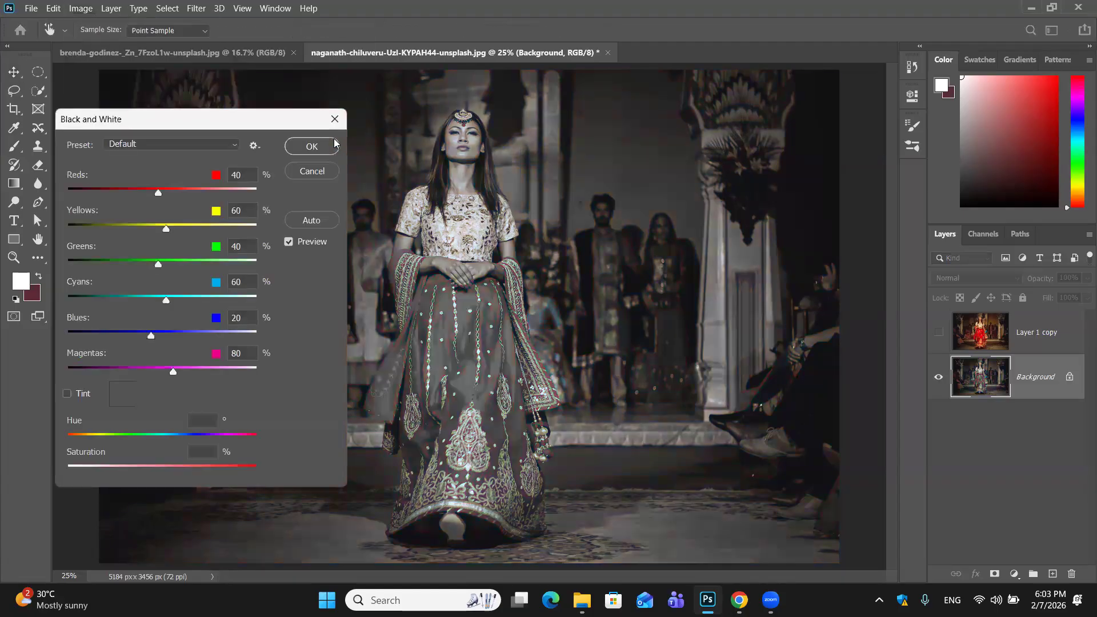
pyautogui.moveTo(241, 119); pyautogui.dragTo(786, 81)
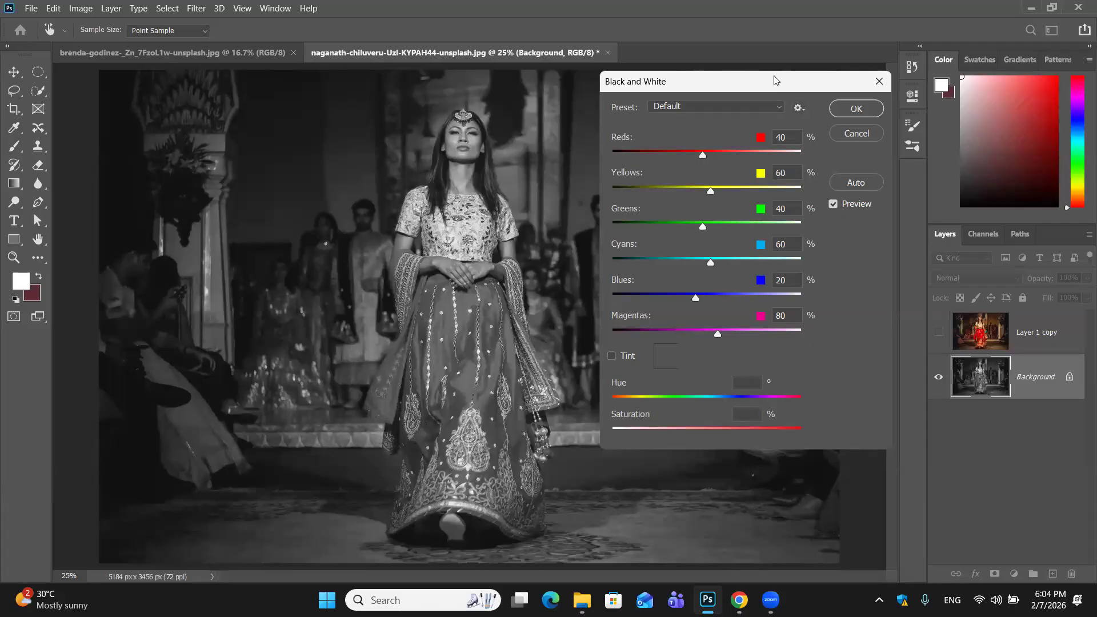
pyautogui.moveTo(773, 80); pyautogui.dragTo(773, 91)
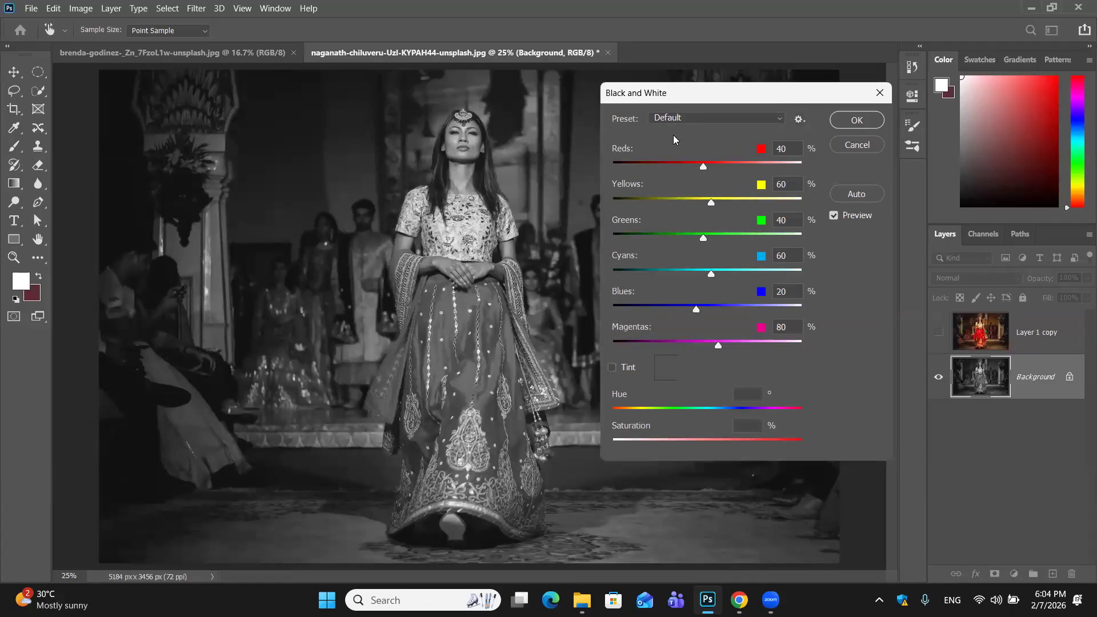
pyautogui.moveTo(702, 165); pyautogui.dragTo(710, 167)
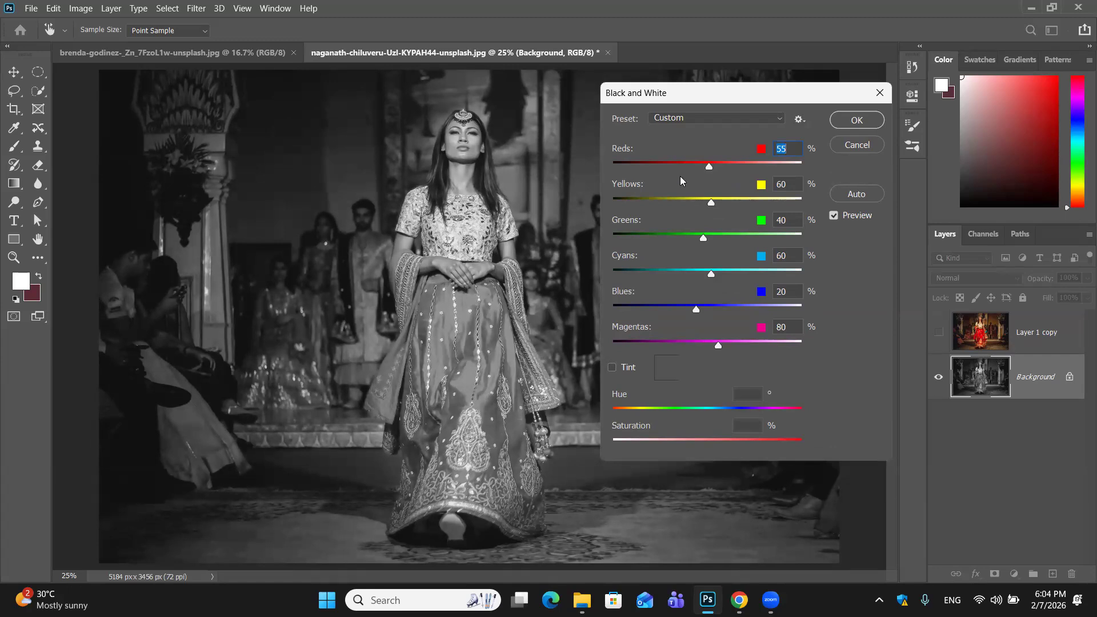
# Set Cyans to 113% and apply the Black & White adjustment to the Background layer
pyautogui.moveTo(784, 94); pyautogui.dragTo(892, 118)
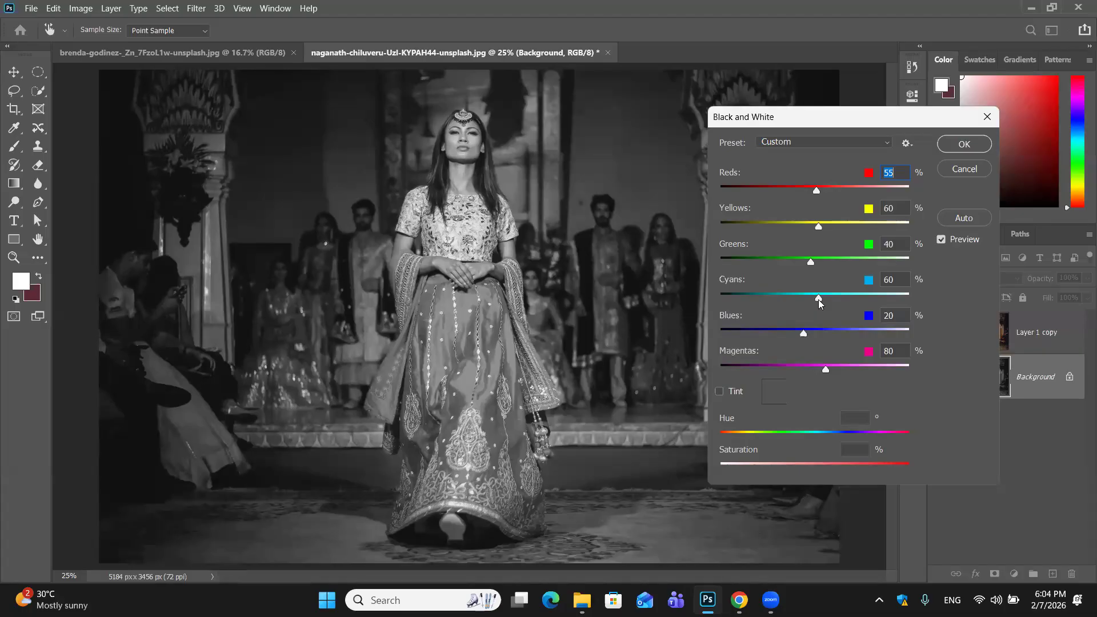
pyautogui.moveTo(818, 300)
pyautogui.mouseDown()
pyautogui.moveTo(839, 295)
pyautogui.moveTo(818, 303)
pyautogui.mouseUp()
pyautogui.moveTo(818, 300); pyautogui.dragTo(849, 296)
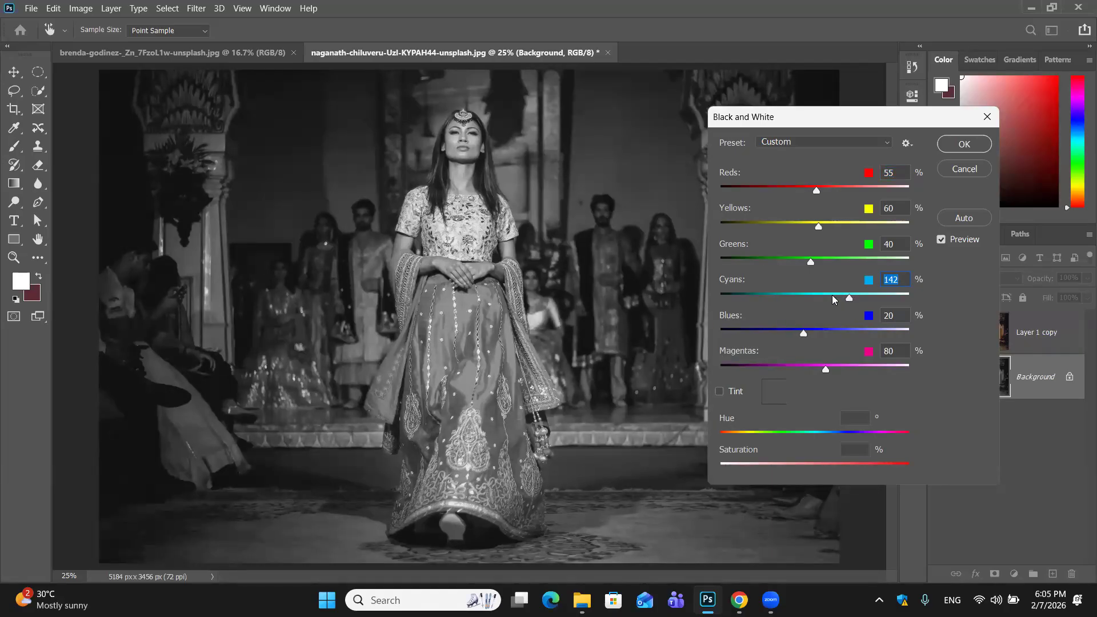
pyautogui.moveTo(836, 300); pyautogui.dragTo(839, 297)
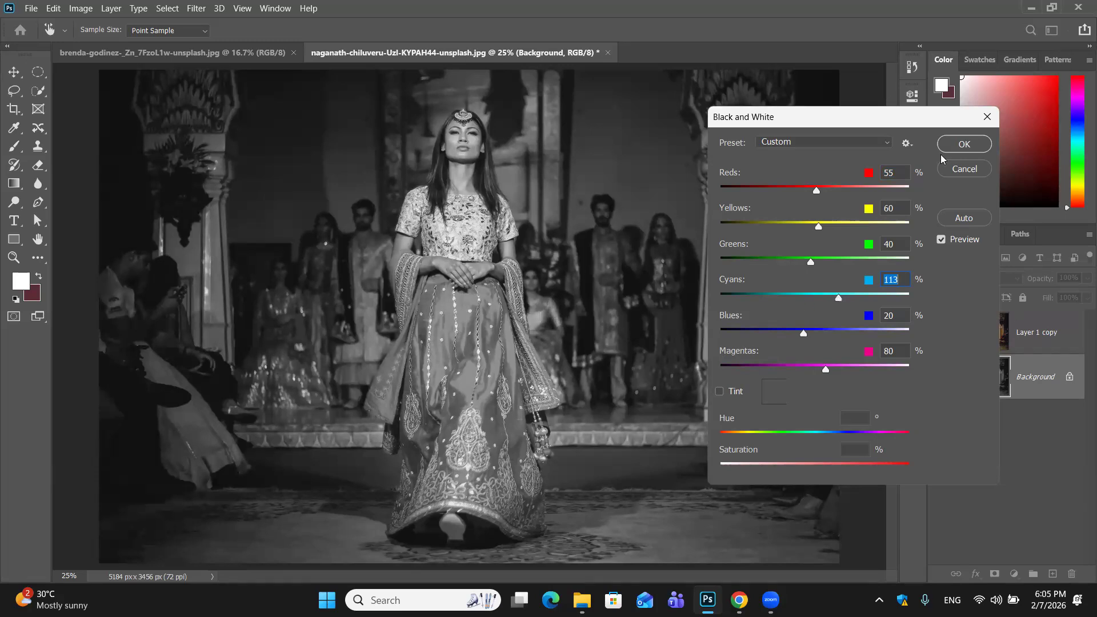
pyautogui.moveTo(846, 113); pyautogui.dragTo(734, 113)
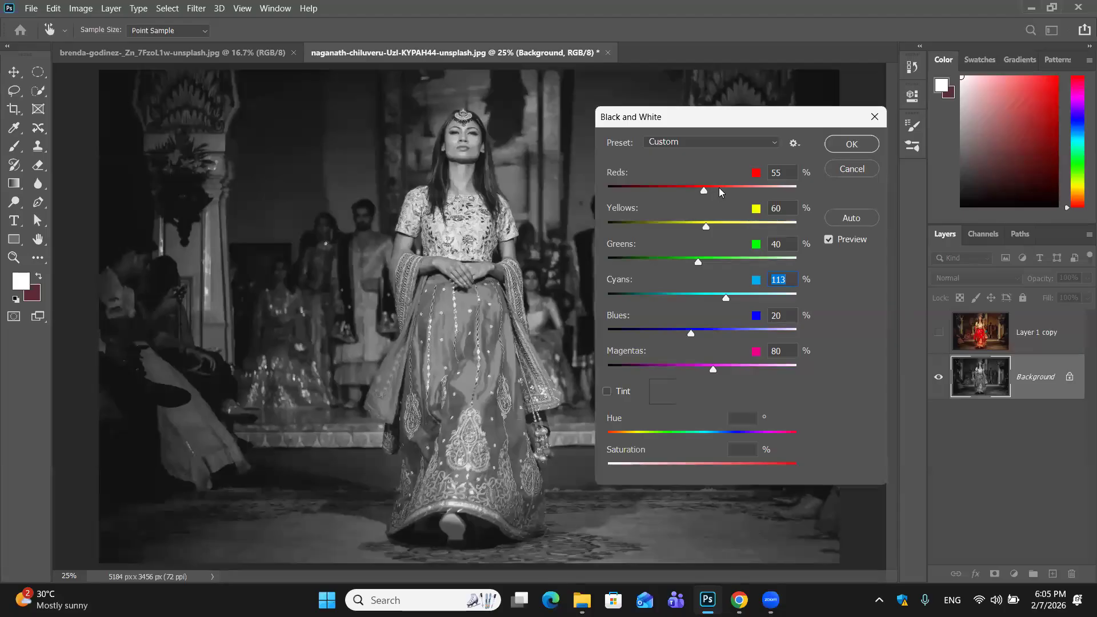
pyautogui.click(867, 145)
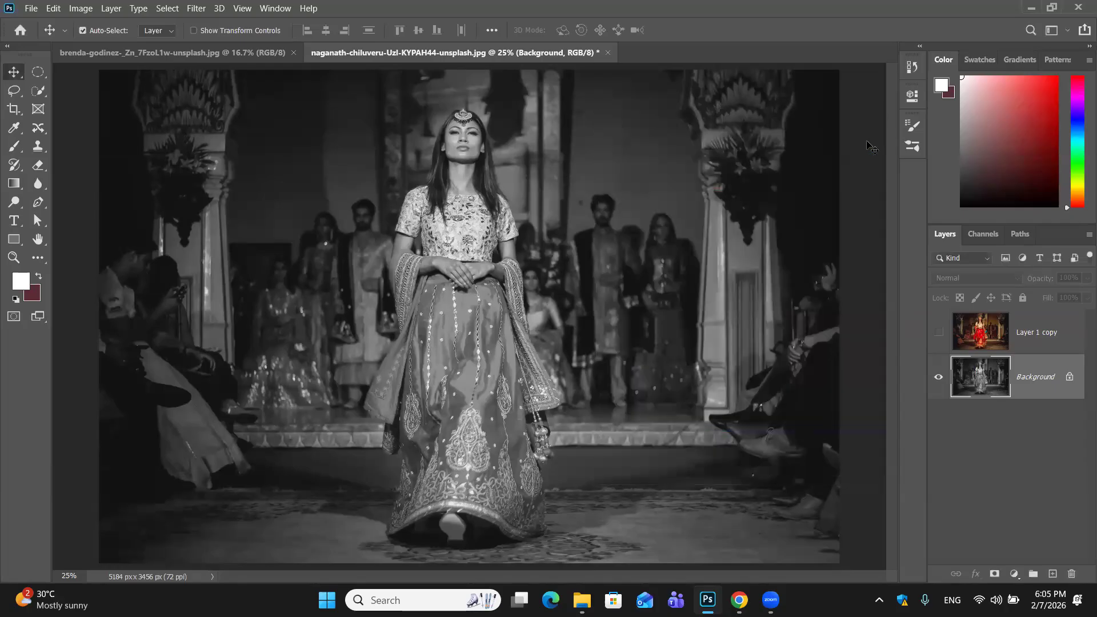
# Toggle Layer 1 copy to compare it with the black-and-white Background, leaving the colour layer visible
pyautogui.click(939, 333)
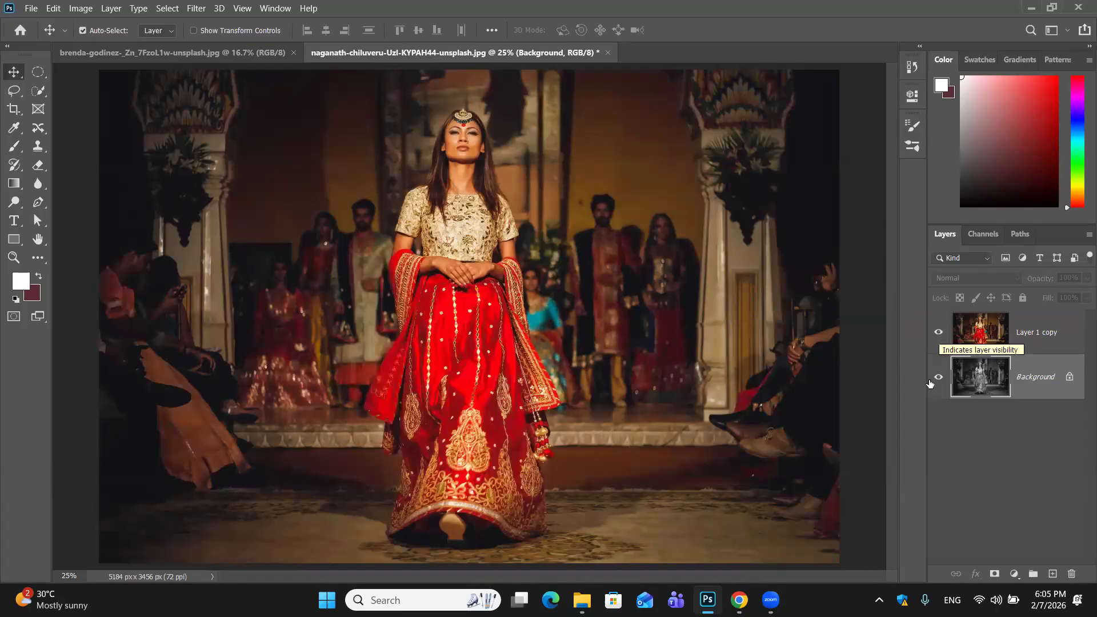
pyautogui.click(939, 331)
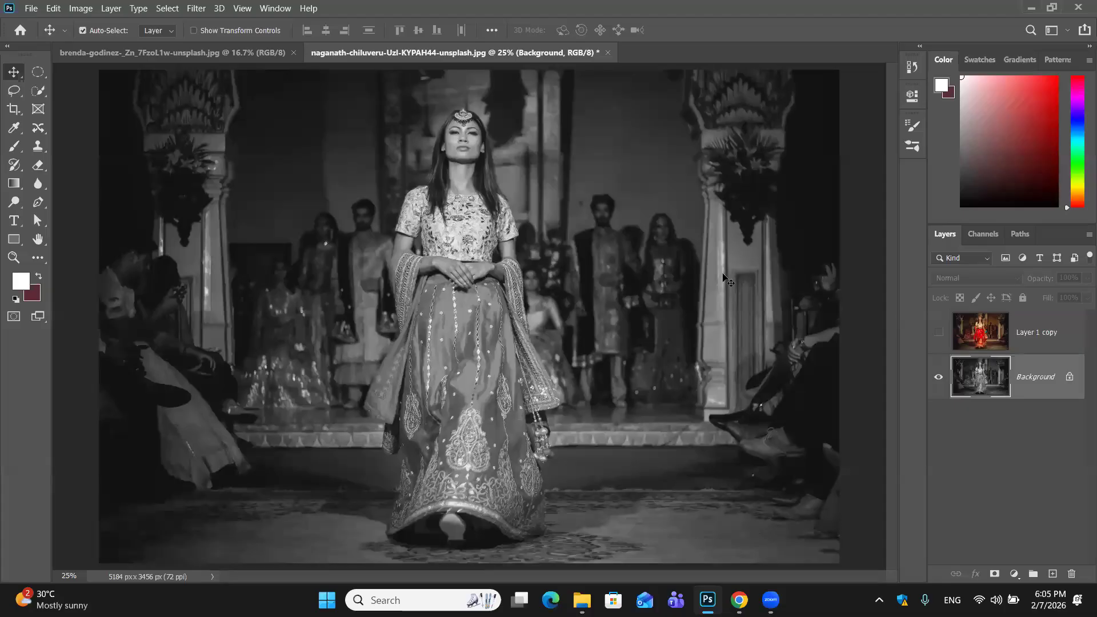
pyautogui.click(938, 332)
# Add a white layer mask to Layer 1 copy and reset the foreground and background colours to white and black
pyautogui.click(995, 574)
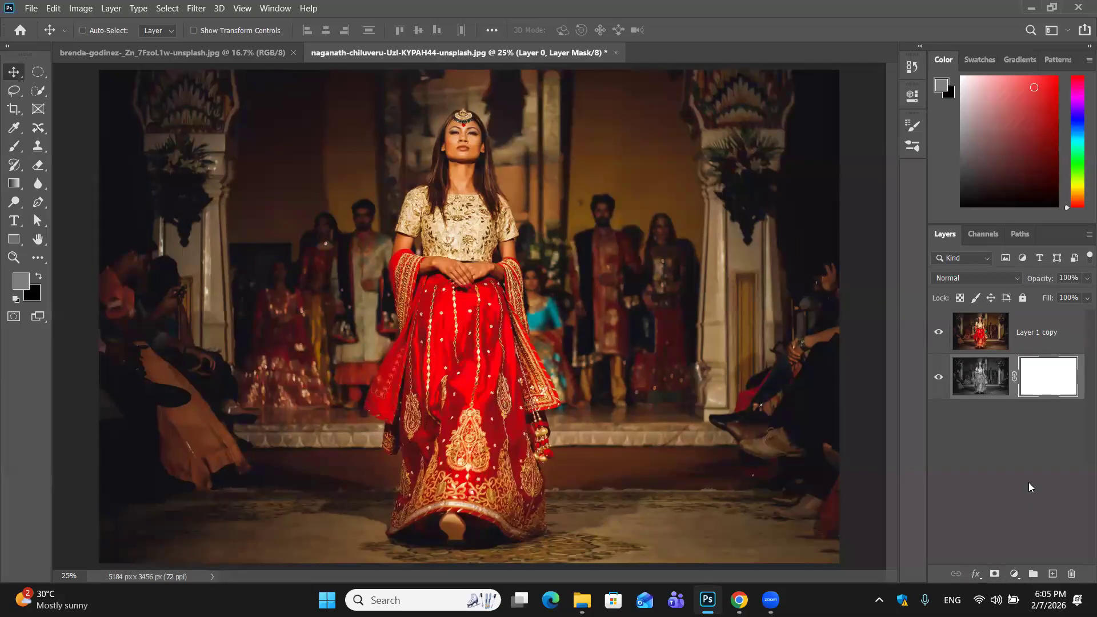
pyautogui.hotkey('ctrl', 'z')
pyautogui.click(1030, 341)
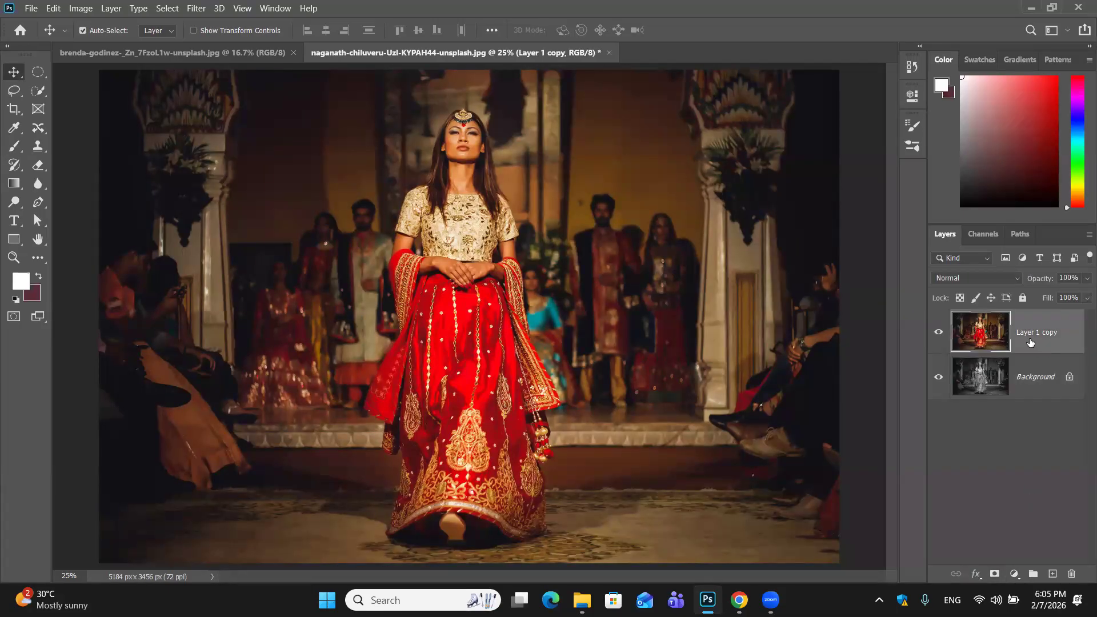
pyautogui.click(994, 573)
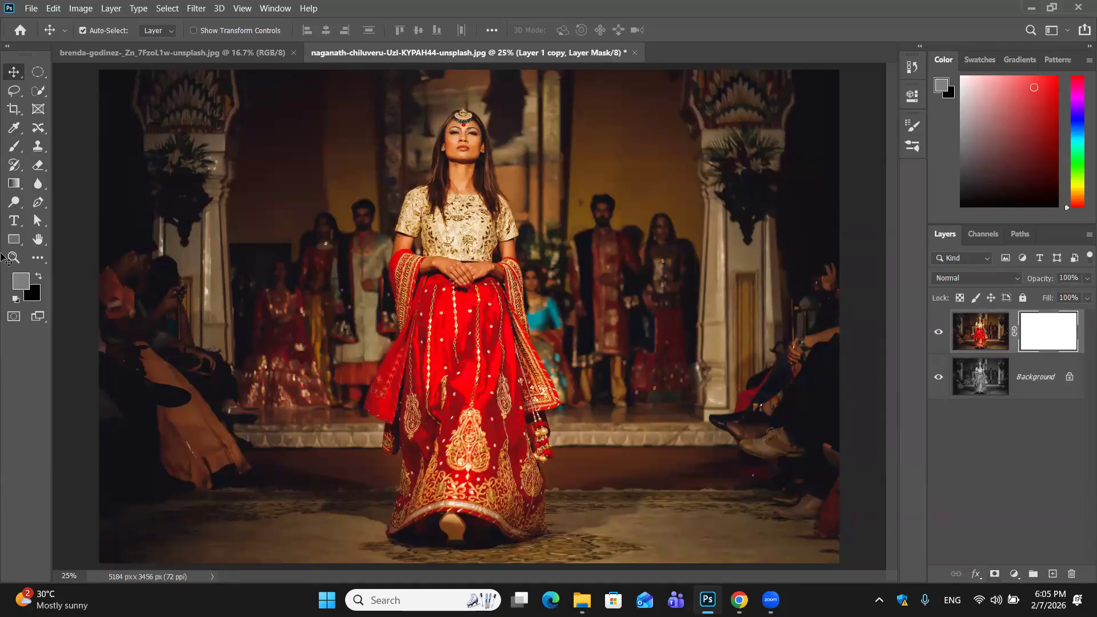
pyautogui.click(16, 299)
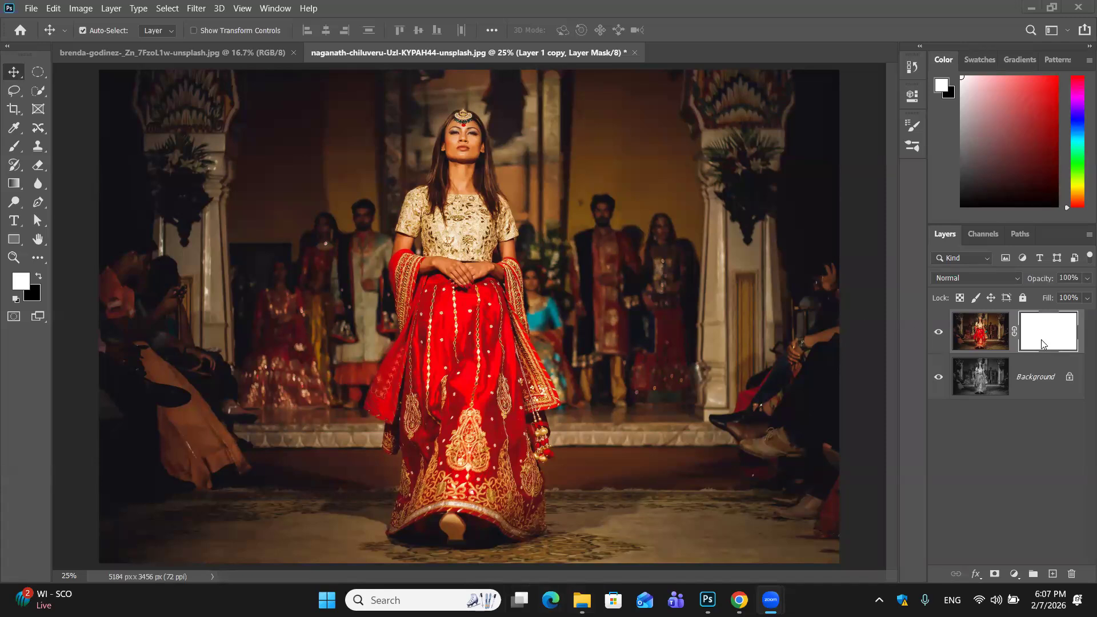
# Delete the white mask from Layer 1 copy without applying it and add a black, hide-all layer mask instead
pyautogui.click(1048, 468)
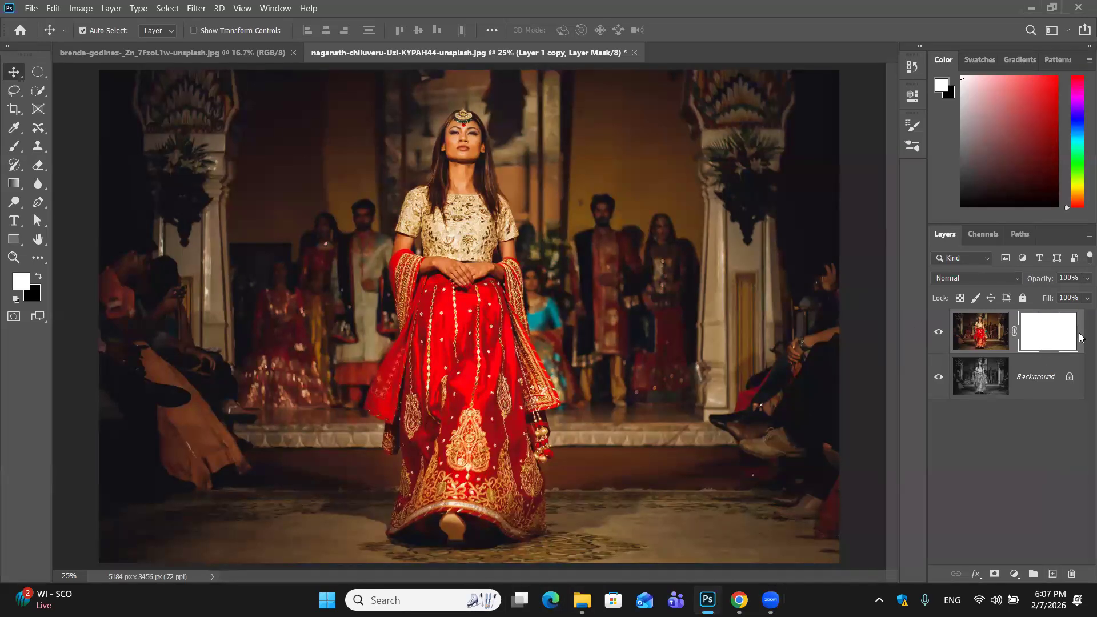
pyautogui.moveTo(1067, 332); pyautogui.dragTo(1073, 577)
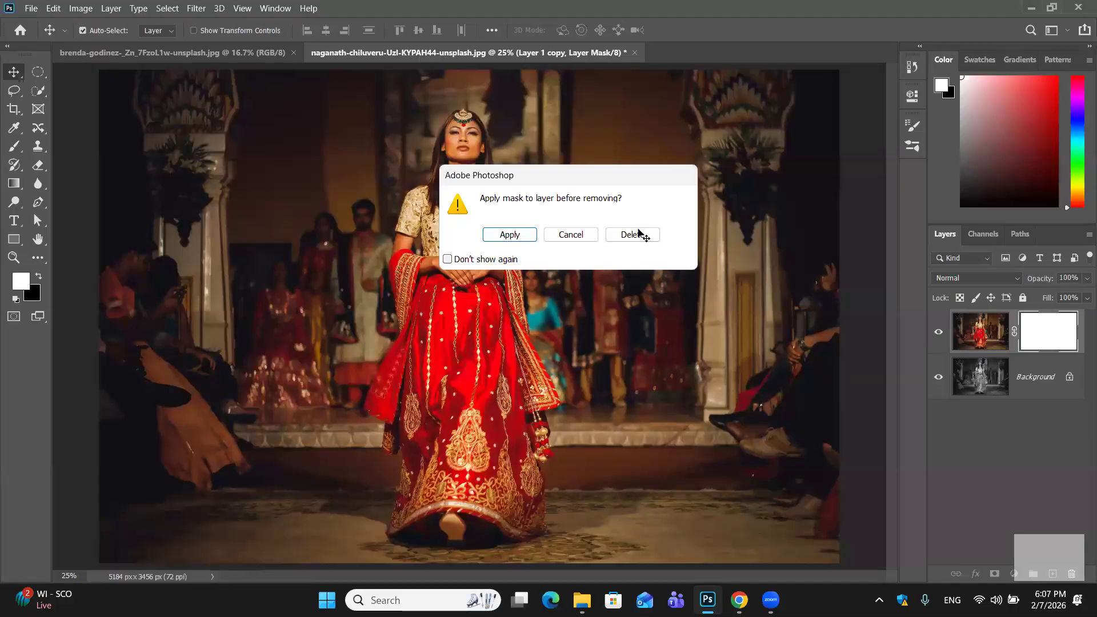
pyautogui.click(633, 231)
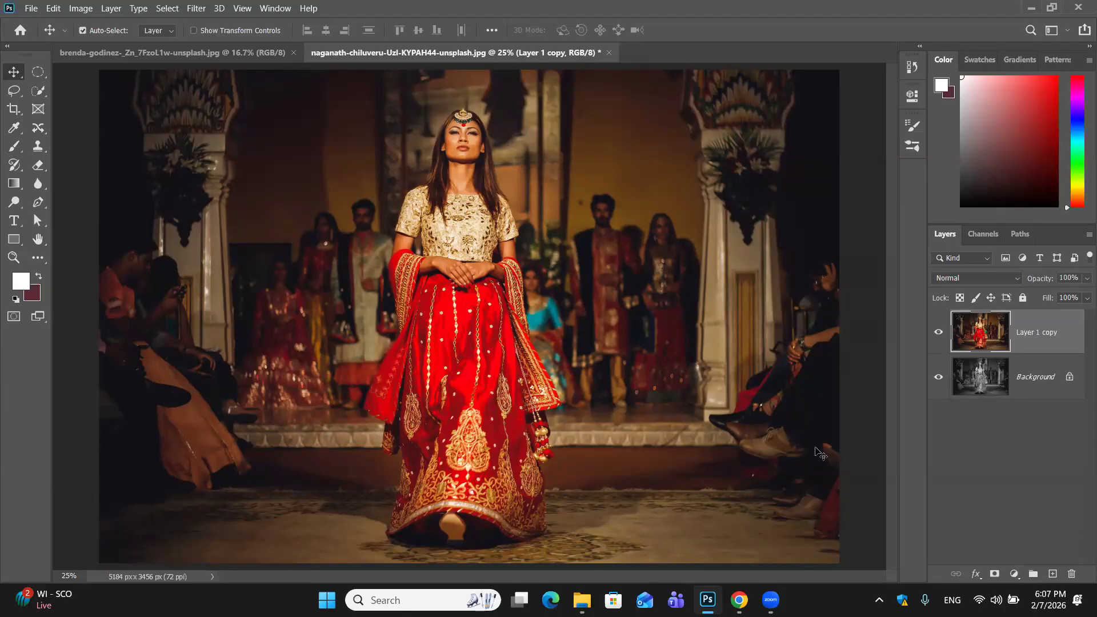
pyautogui.keyDown('alt'); pyautogui.click(995, 574); pyautogui.keyUp('alt')
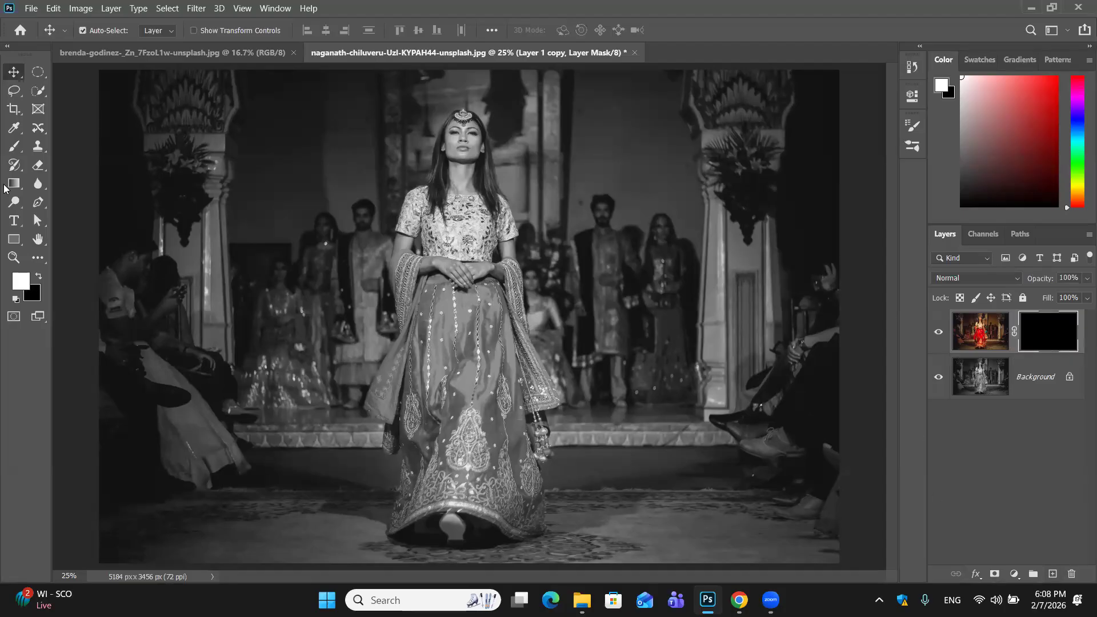
# Try painting white on the mask over the model's waist with the 600 px Brush, and undo the stroke
pyautogui.click(16, 147)
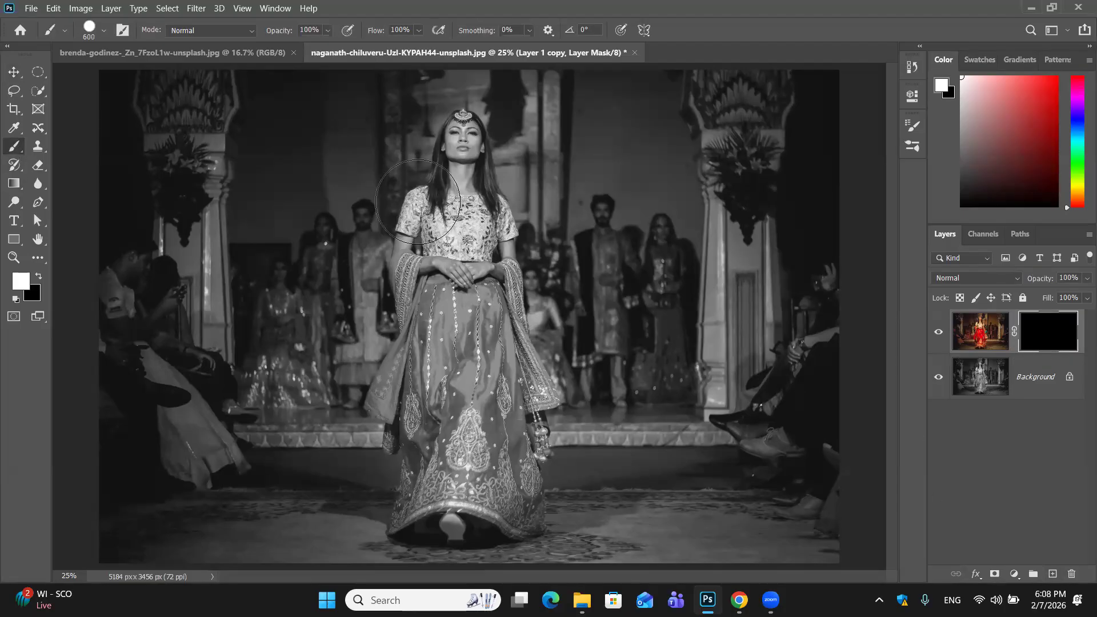
pyautogui.moveTo(432, 257); pyautogui.dragTo(438, 305)
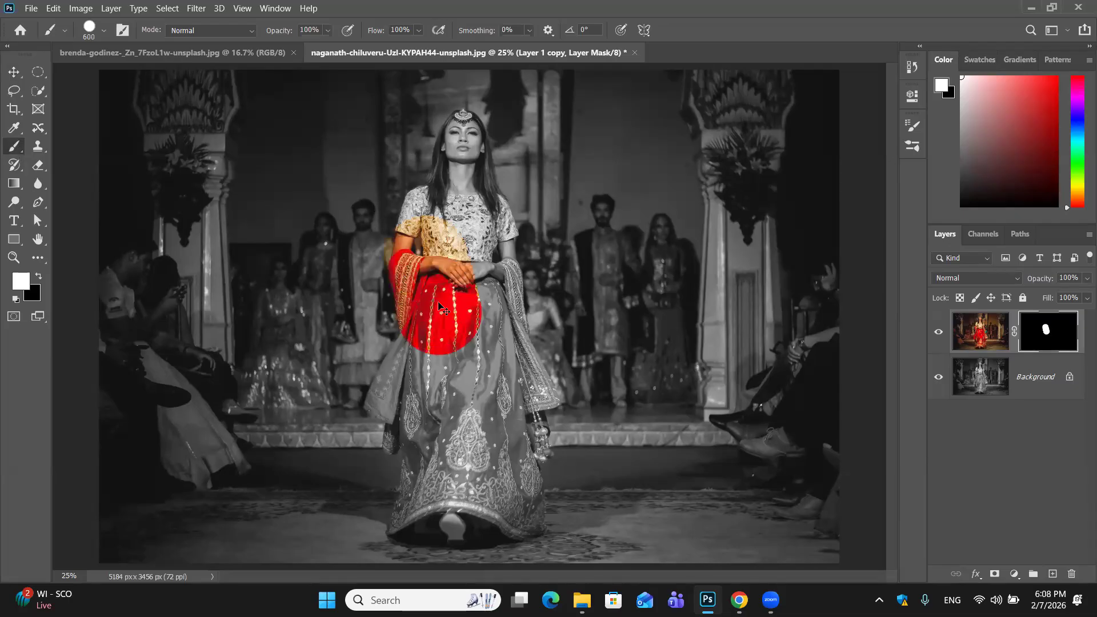
pyautogui.hotkey('ctrl', 'z')
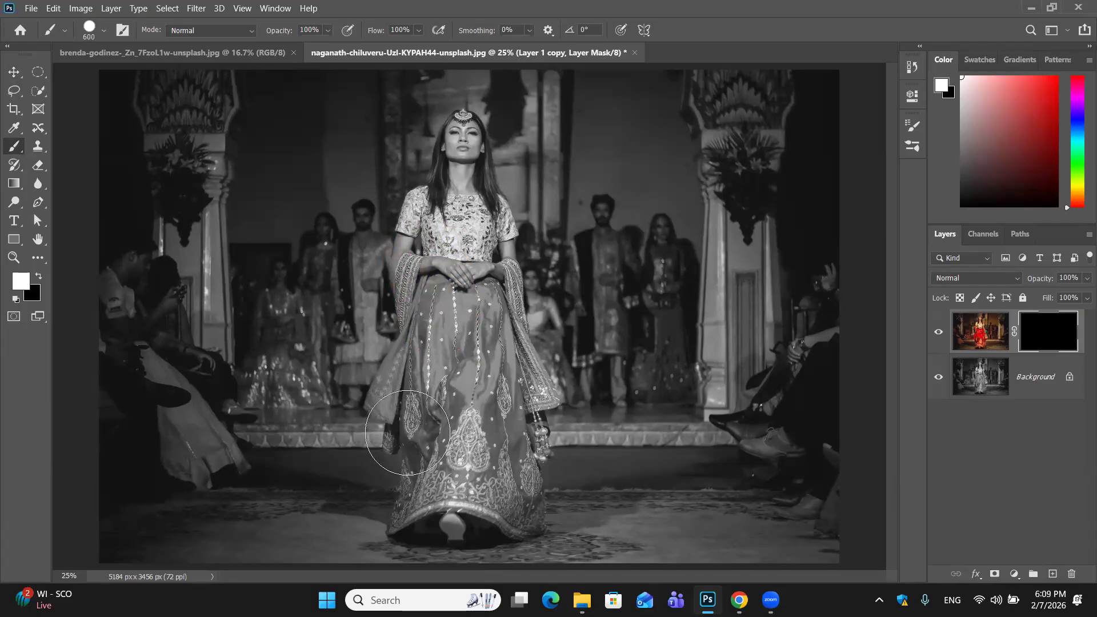
pyautogui.hotkey('ctrl', '+')
pyautogui.hotkey('ctrl', '+')
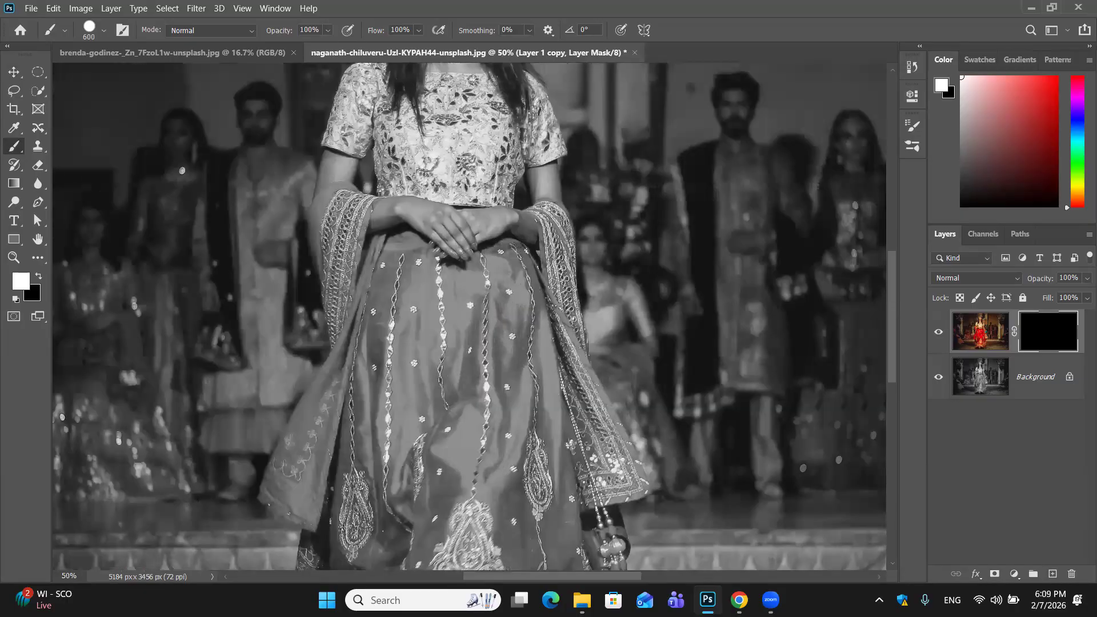
pyautogui.scroll(3, 436, 411)
pyautogui.hotkey('ctrl', '-')
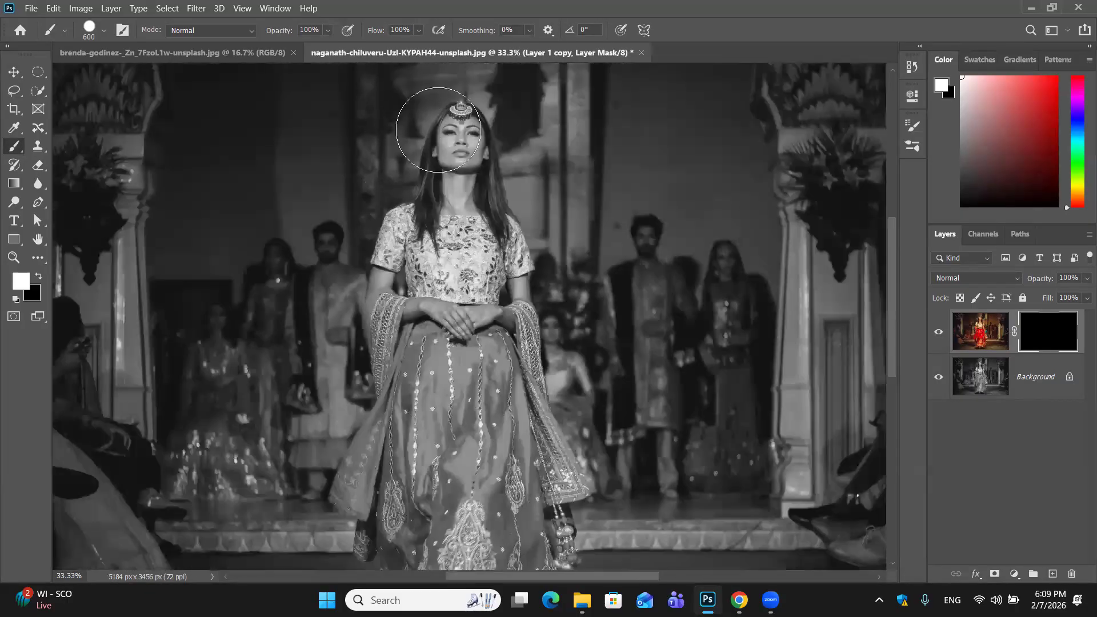
pyautogui.hotkey('ctrl', '-')
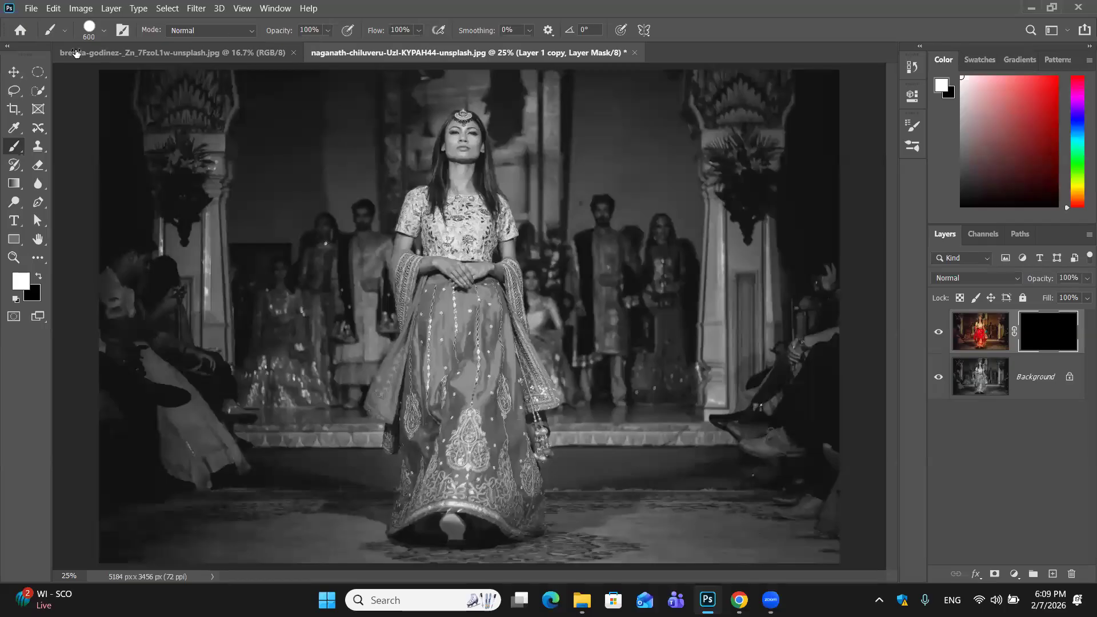
# Reduce the Brush size to 125 px and keep white as the foreground colour
pyautogui.press('[')
pyautogui.press('[')
pyautogui.press('[')
pyautogui.press('[')
pyautogui.press('[')
pyautogui.press('[')
pyautogui.press('x')
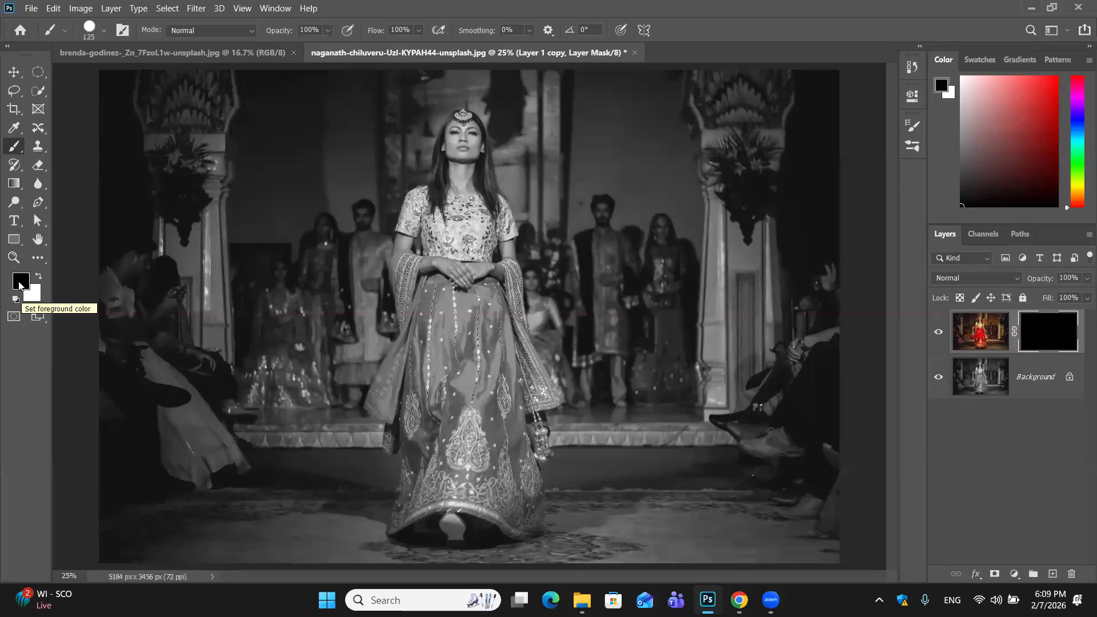
pyautogui.press('x')
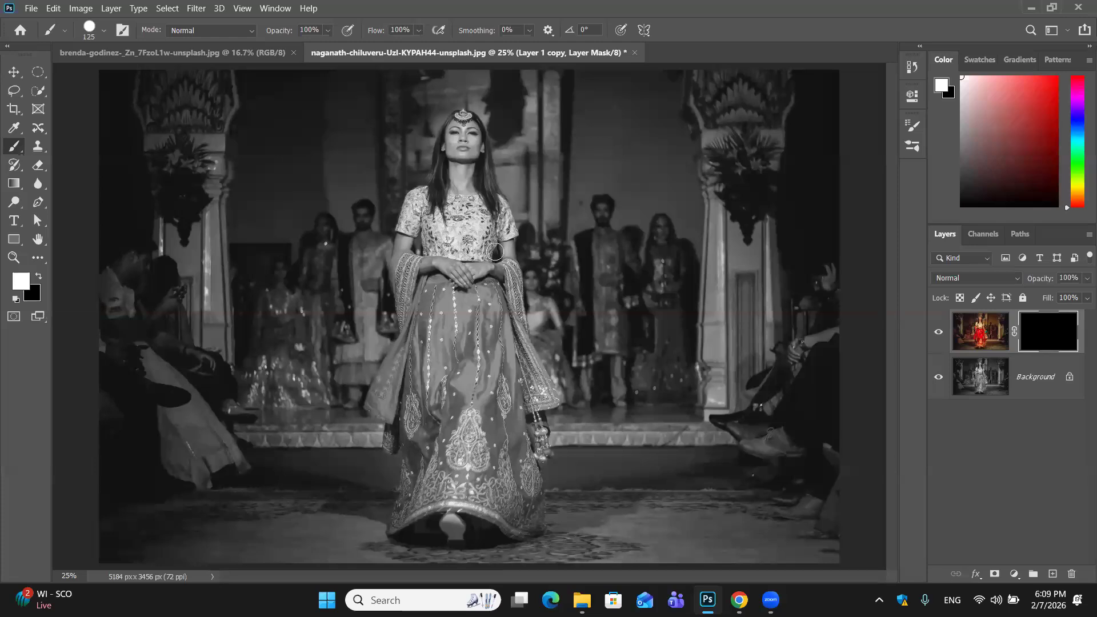
# Paint a small white patch on the layer mask over the blouse's chest and paint it out again with black
pyautogui.click(439, 226)
pyautogui.keyDown('shift'); pyautogui.click(462, 220); pyautogui.keyUp('shift')
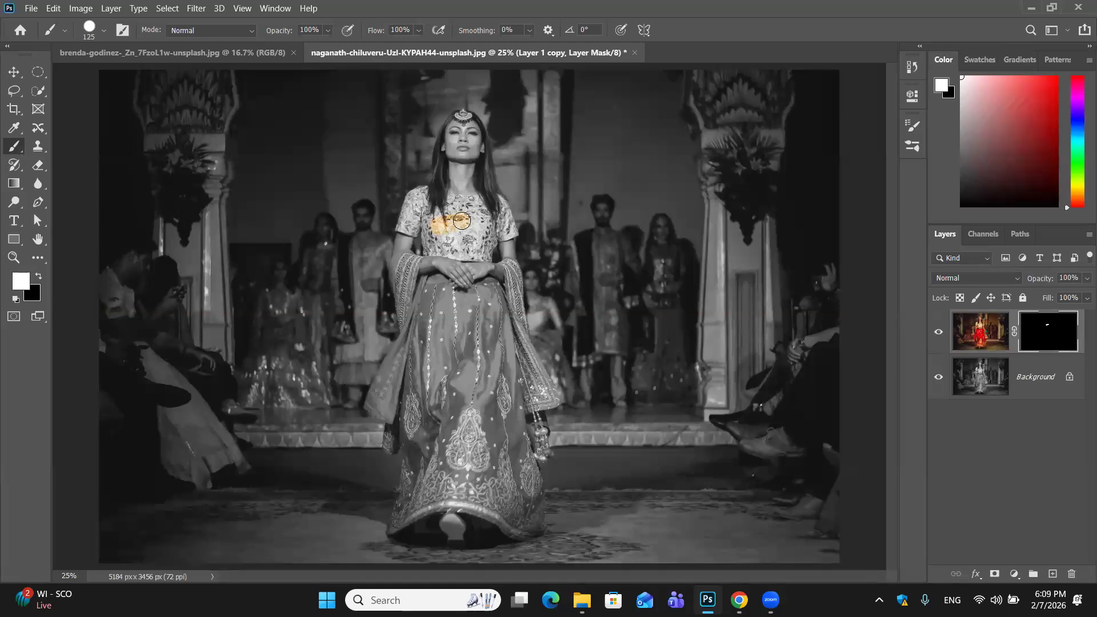
pyautogui.press('x')
pyautogui.moveTo(462, 220)
pyautogui.mouseDown()
pyautogui.moveTo(429, 224)
pyautogui.moveTo(452, 234)
pyautogui.moveTo(436, 234)
pyautogui.mouseUp()
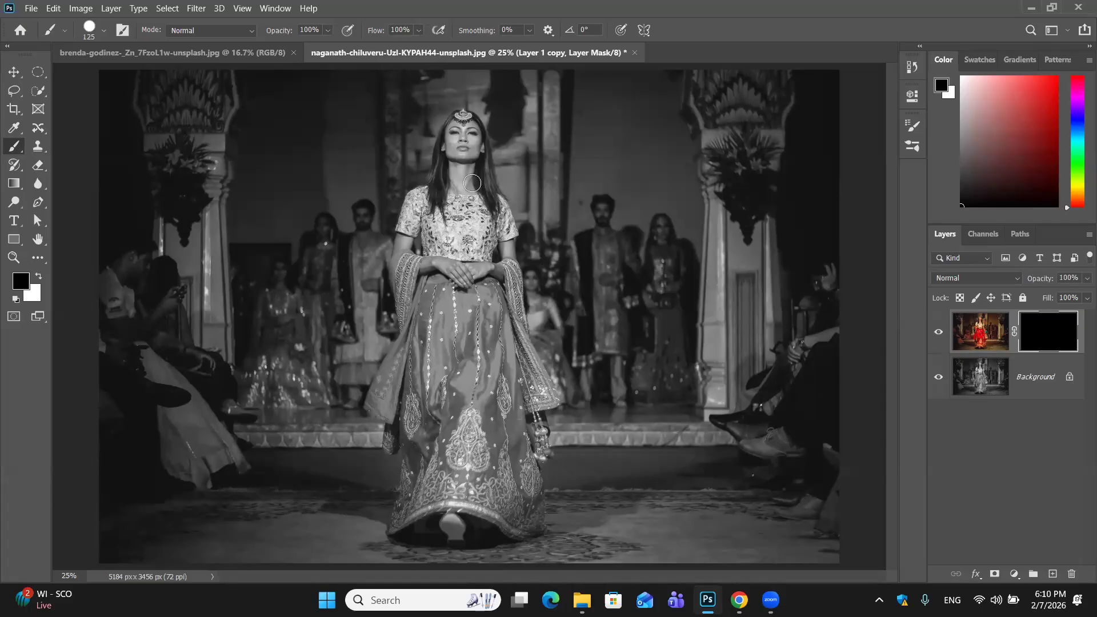
pyautogui.hotkey('ctrl', '+')
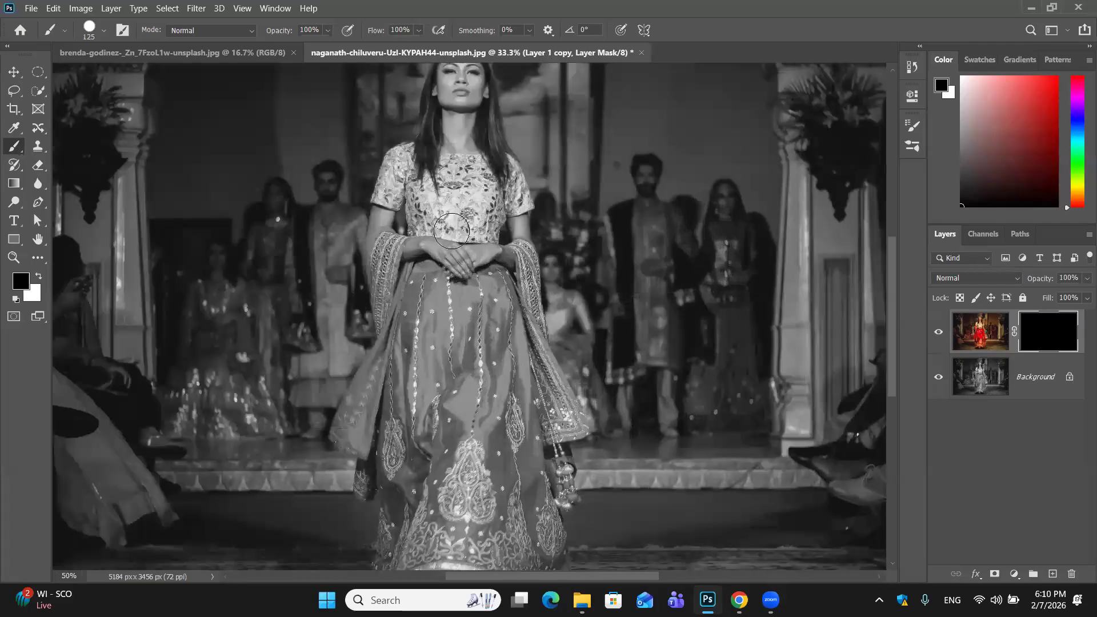
pyautogui.hotkey('ctrl', '+')
pyautogui.scroll(3, 415, 318)
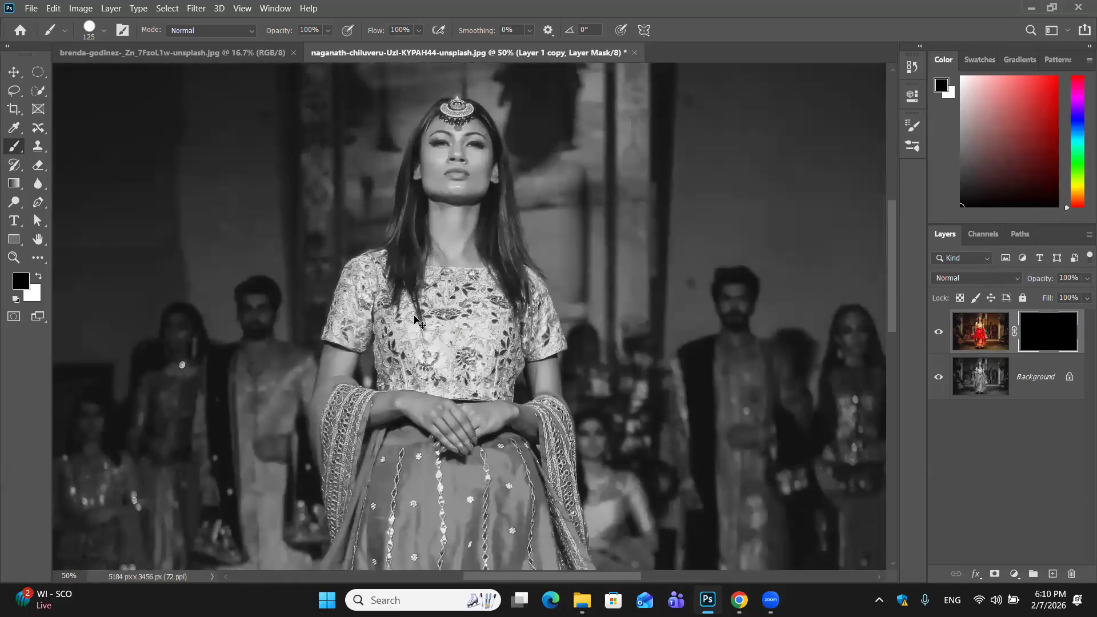
pyautogui.hotkey('ctrl', '-')
pyautogui.hotkey('ctrl', '-')
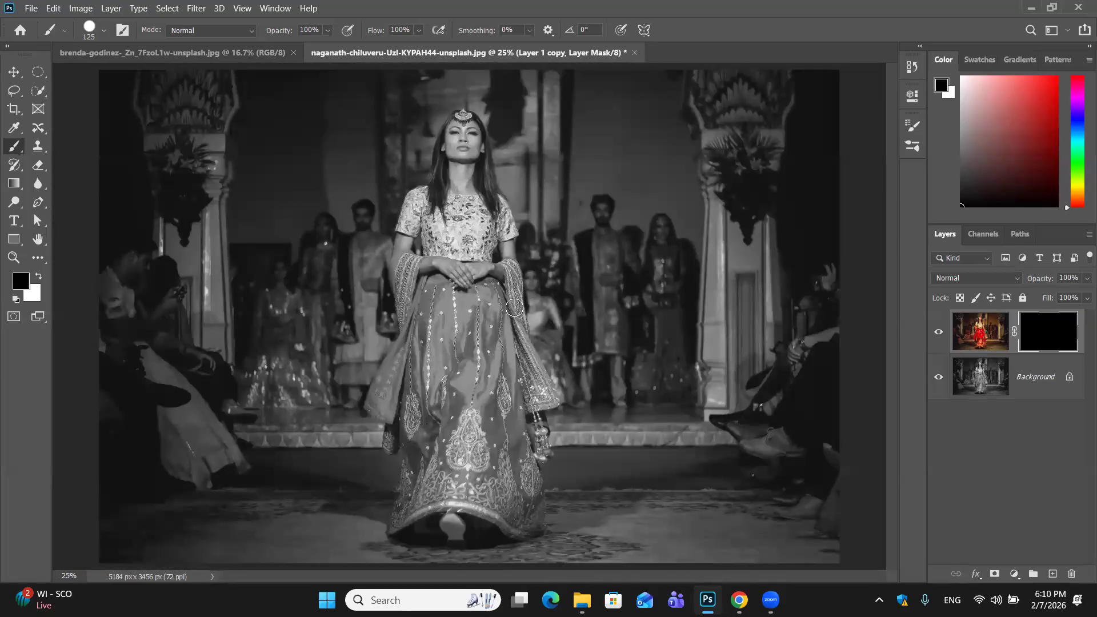
pyautogui.click(44, 96)
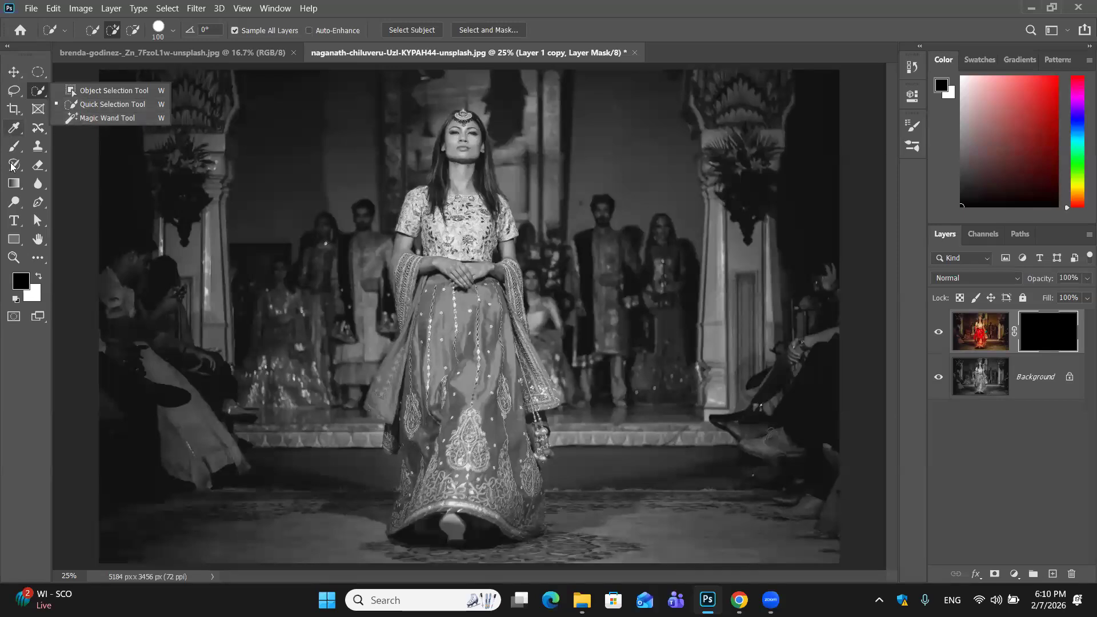
pyautogui.click(14, 146)
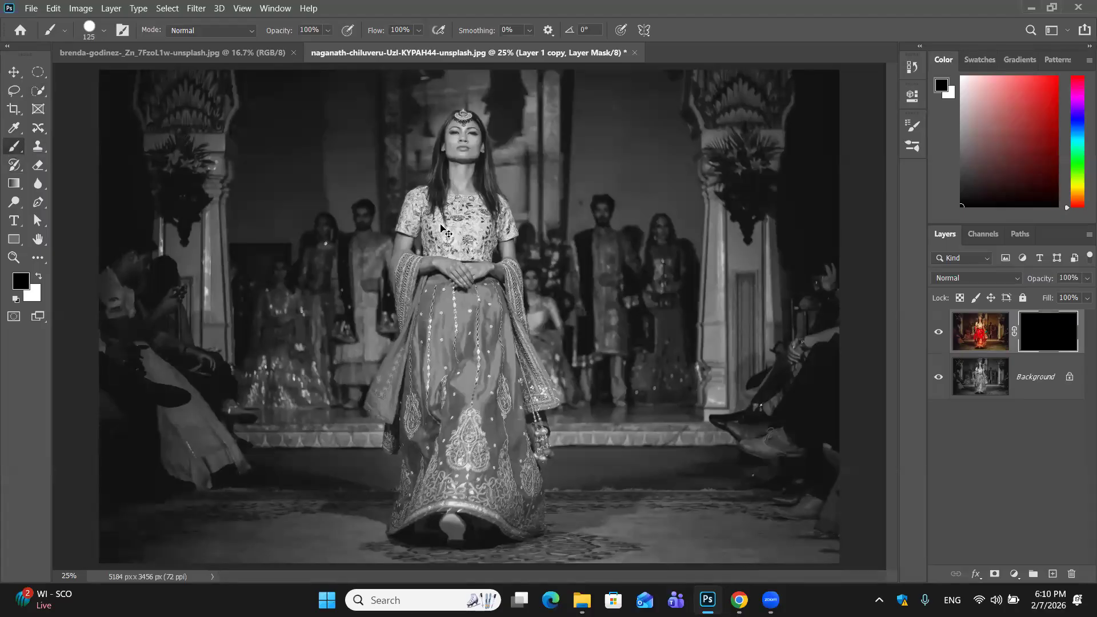
# Paint white on the layer mask with the 125 px Brush to reveal the colour of the blouse's bodice
pyautogui.hotkey('ctrl', '+')
pyautogui.hotkey('ctrl', '+')
pyautogui.scroll(3, 441, 221)
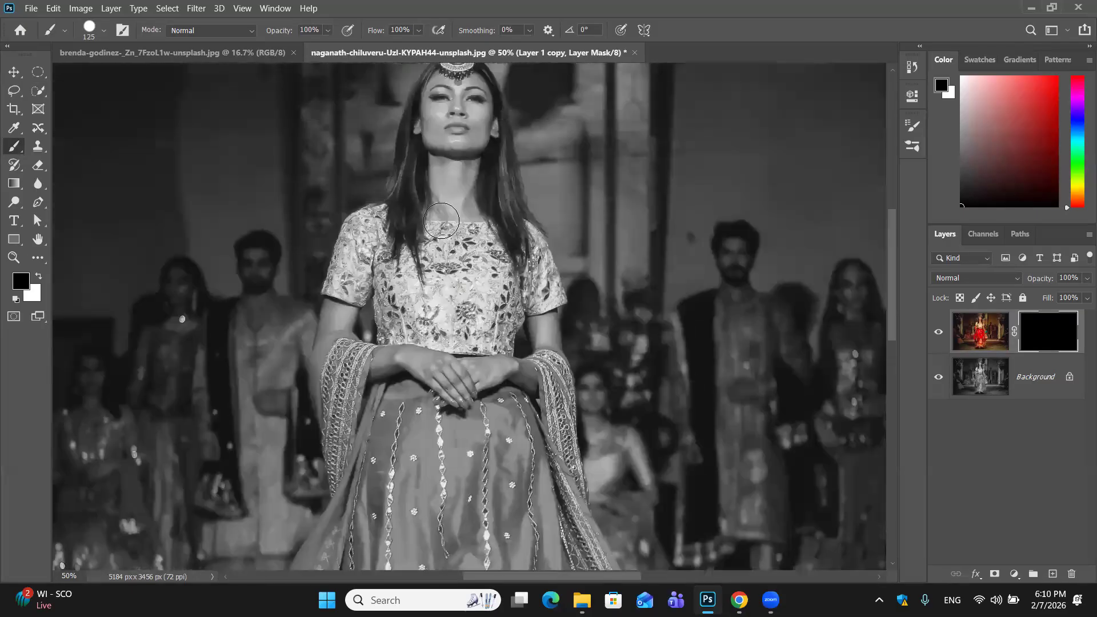
pyautogui.scroll(1, 441, 220)
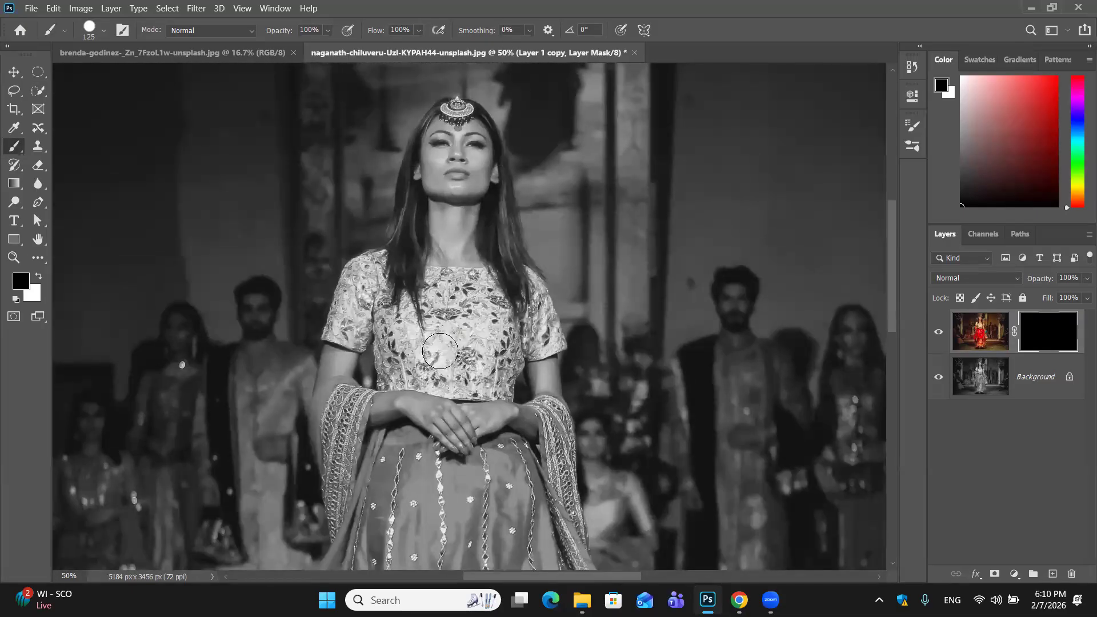
pyautogui.press('x')
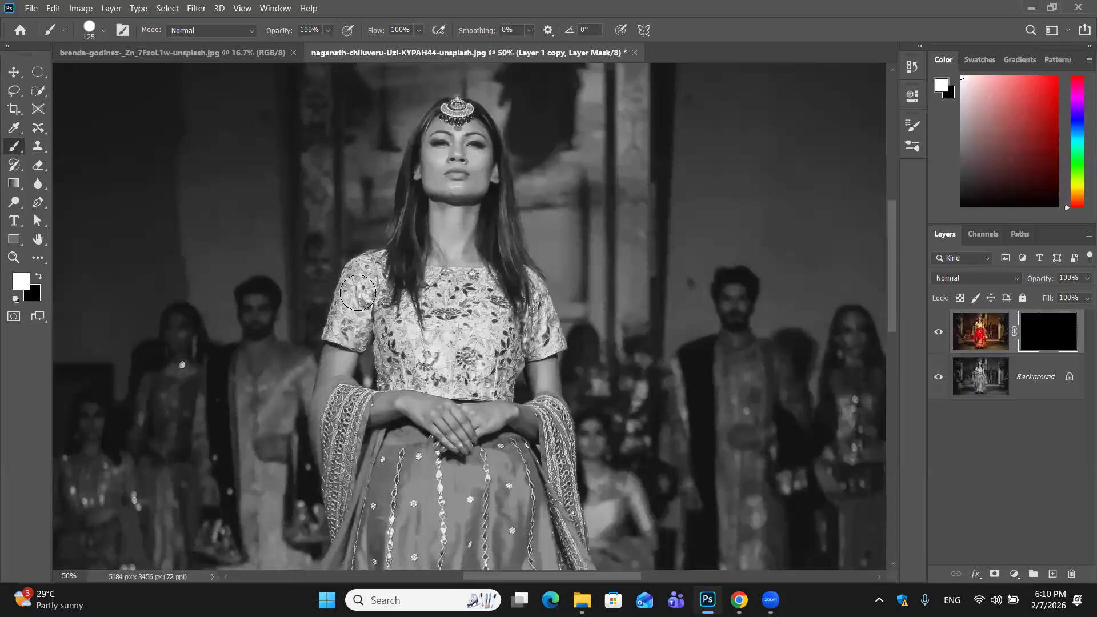
pyautogui.moveTo(357, 289)
pyautogui.mouseDown()
pyautogui.moveTo(414, 285)
pyautogui.moveTo(504, 289)
pyautogui.moveTo(432, 283)
pyautogui.moveTo(492, 280)
pyautogui.mouseUp()
pyautogui.moveTo(449, 333)
pyautogui.mouseDown()
pyautogui.moveTo(454, 356)
pyautogui.moveTo(411, 309)
pyautogui.moveTo(375, 319)
pyautogui.moveTo(371, 306)
pyautogui.moveTo(428, 360)
pyautogui.moveTo(391, 331)
pyautogui.moveTo(388, 380)
pyautogui.moveTo(490, 392)
pyautogui.moveTo(494, 364)
pyautogui.moveTo(480, 377)
pyautogui.moveTo(551, 359)
pyautogui.moveTo(525, 313)
pyautogui.moveTo(518, 345)
pyautogui.moveTo(509, 318)
pyautogui.moveTo(513, 390)
pyautogui.mouseUp()
# Reduce the Brush to 70 px and paint white on the mask over the uncoloured parts of both blouse sleeves
pyautogui.press('[')
pyautogui.press('[')
pyautogui.press('[')
pyautogui.press('[')
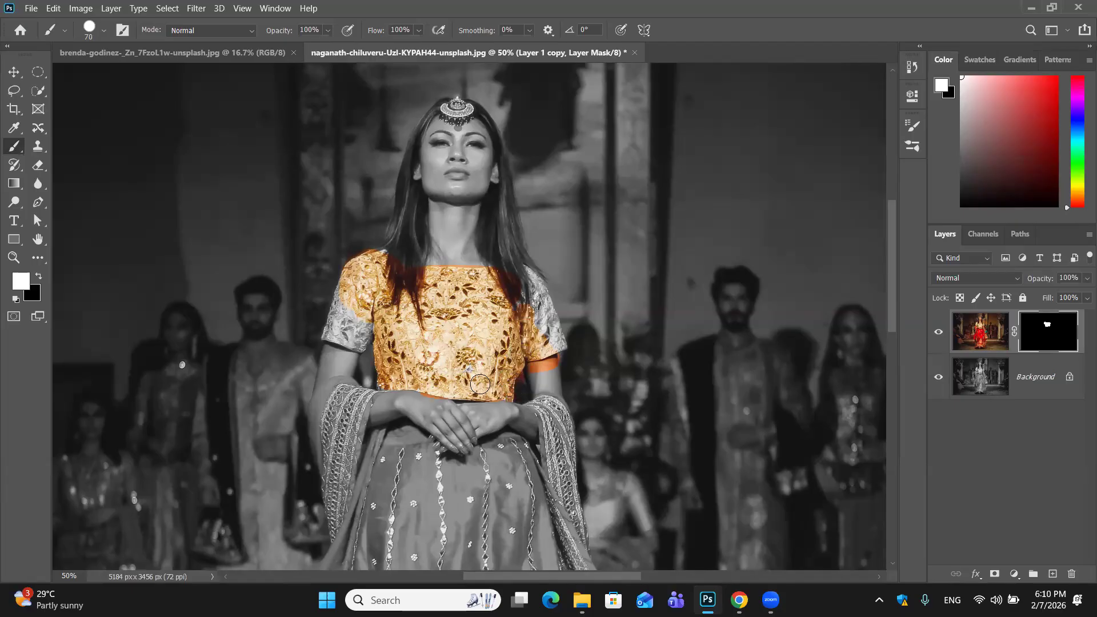
pyautogui.moveTo(530, 276); pyautogui.dragTo(544, 298)
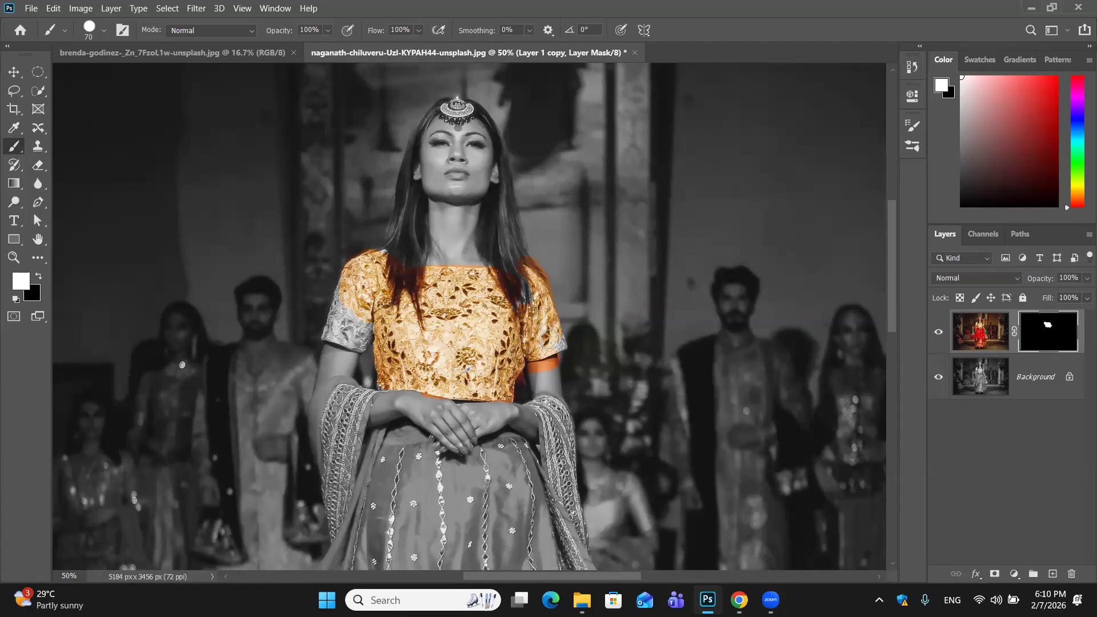
pyautogui.moveTo(347, 293)
pyautogui.mouseDown()
pyautogui.moveTo(336, 323)
pyautogui.moveTo(344, 292)
pyautogui.moveTo(329, 331)
pyautogui.moveTo(352, 313)
pyautogui.moveTo(364, 336)
pyautogui.moveTo(329, 329)
pyautogui.moveTo(365, 341)
pyautogui.mouseUp()
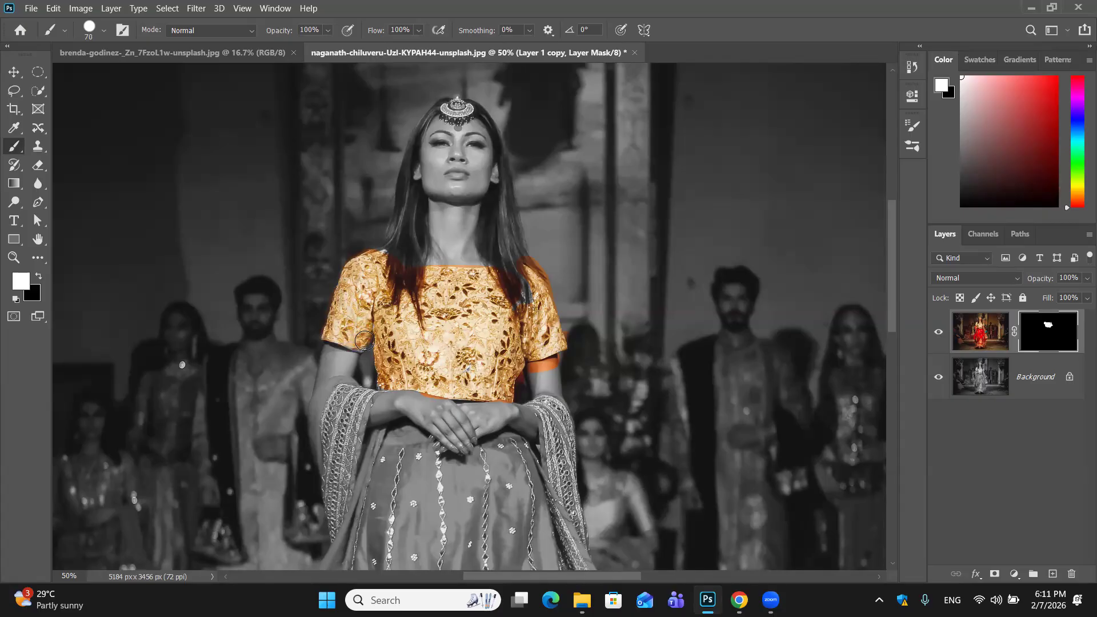
# Clean up the colour spill around the shoulders and below the sleeves by painting black on the mask with a 45 px Brush
pyautogui.moveTo(388, 285); pyautogui.dragTo(367, 258)
pyautogui.press('x')
pyautogui.click(525, 280)
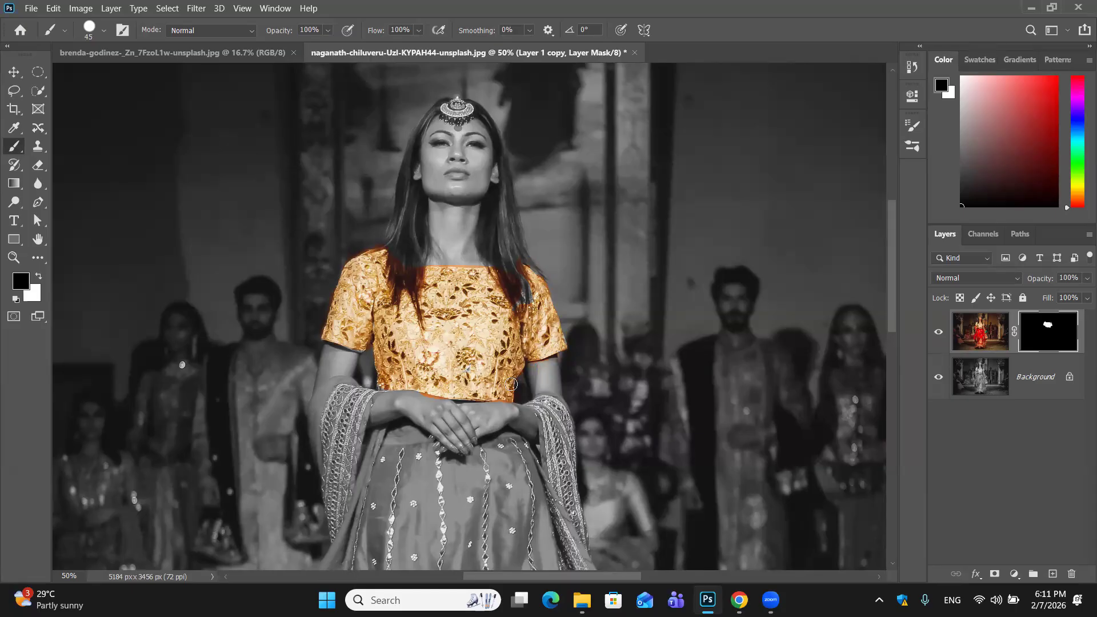
pyautogui.press('x')
pyautogui.press('x')
# Reduce the Brush to 10 px and paint black on the mask along the neckline to remove the colour fringe on the skin
pyautogui.hotkey('ctrl', '+')
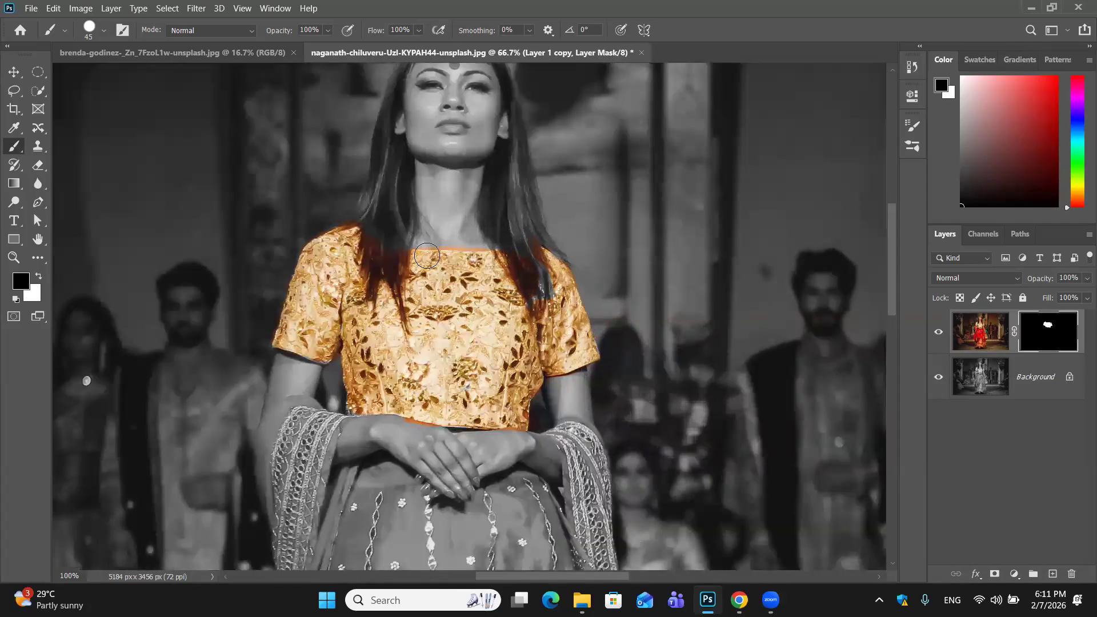
pyautogui.hotkey('ctrl', '+')
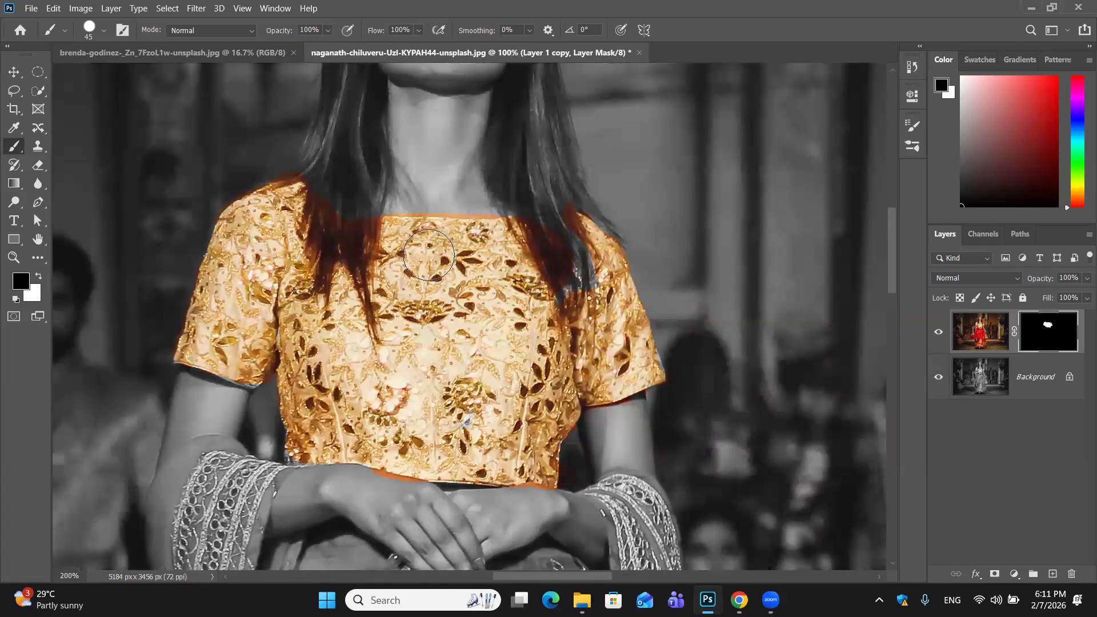
pyautogui.hotkey('ctrl', '+')
pyautogui.scroll(5, 330, 249)
pyautogui.press('[')
pyautogui.press('[')
pyautogui.press('[')
pyautogui.press('[')
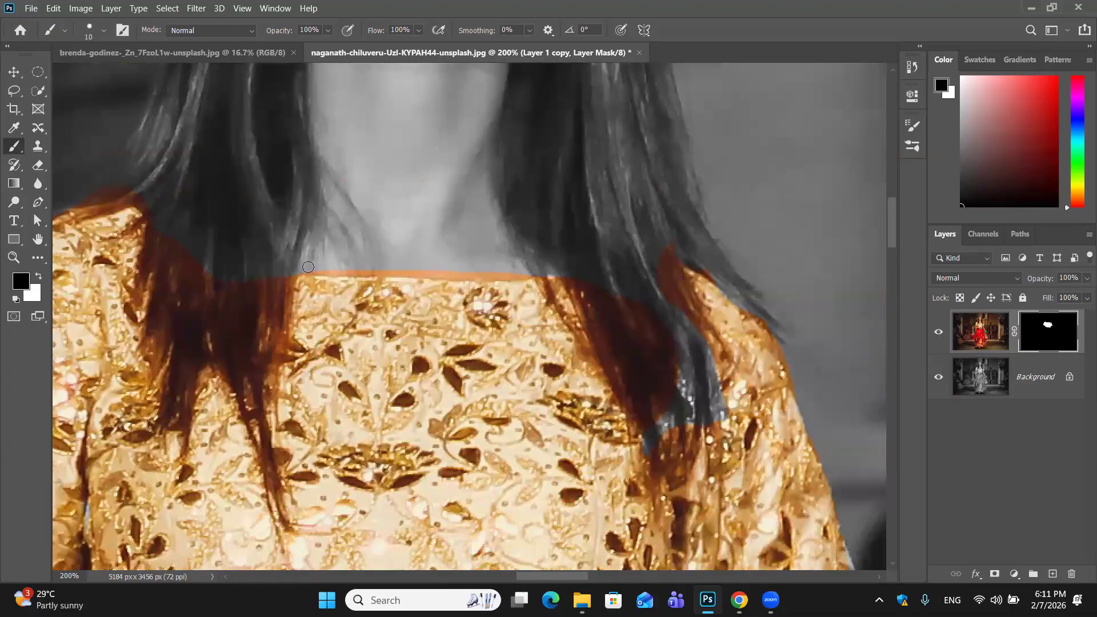
pyautogui.moveTo(397, 272); pyautogui.dragTo(464, 276)
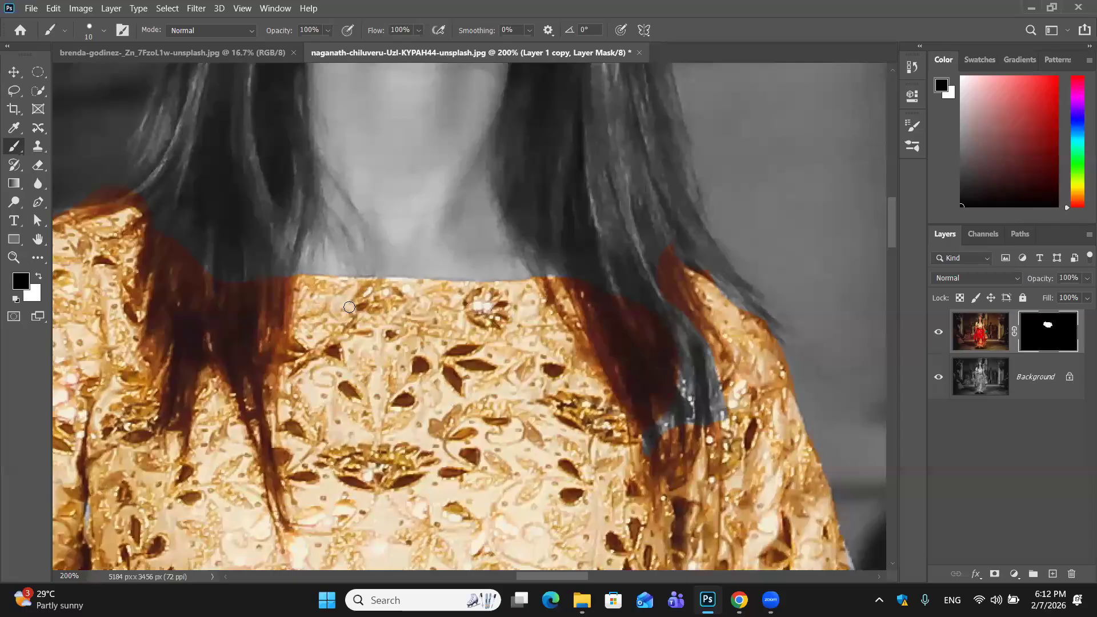
# Set the Brush flow to 30% and size to 45 px, and paint black on the mask over the upper part of the photo's left hair lock
pyautogui.press('x')
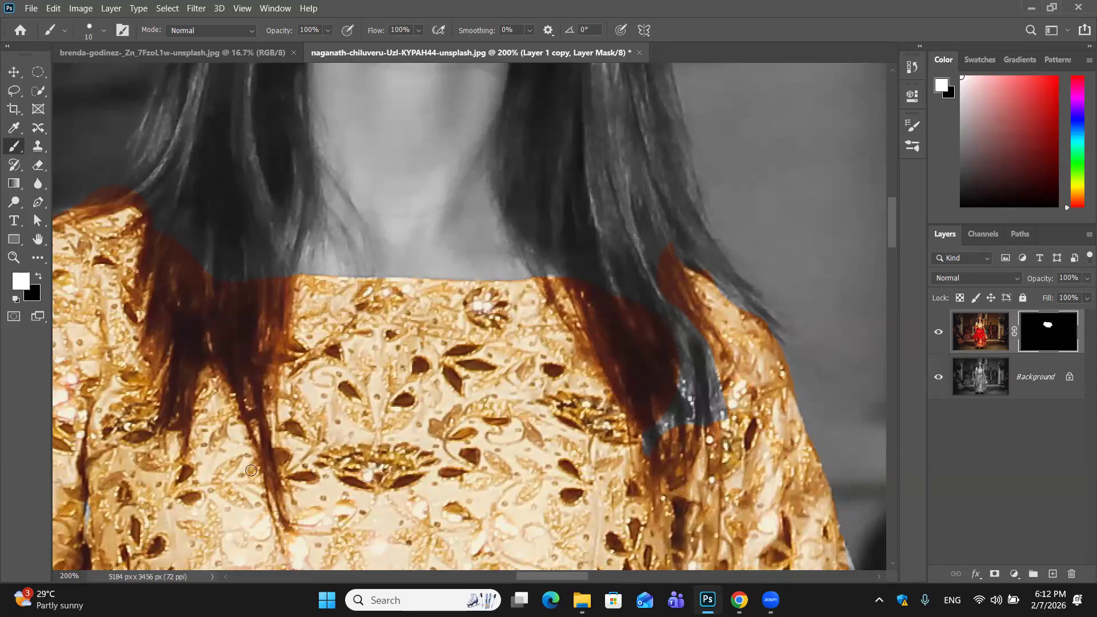
pyautogui.click(418, 31)
pyautogui.click(394, 46)
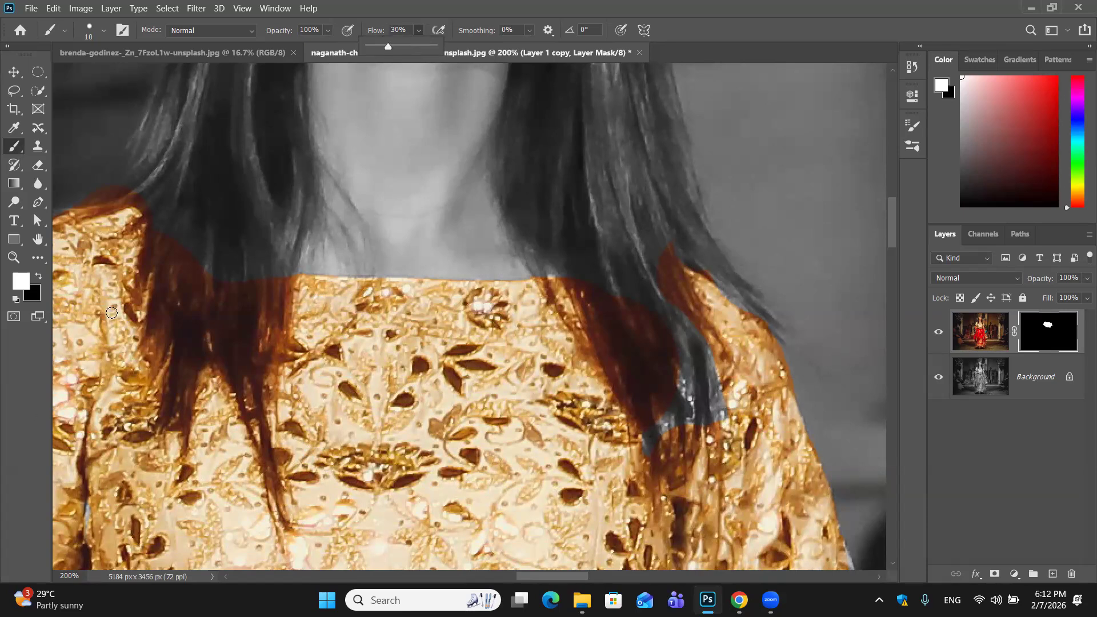
pyautogui.press(']')
pyautogui.press(']')
pyautogui.press(']')
pyautogui.press(']')
pyautogui.press(']')
pyautogui.press(']')
pyautogui.press(']')
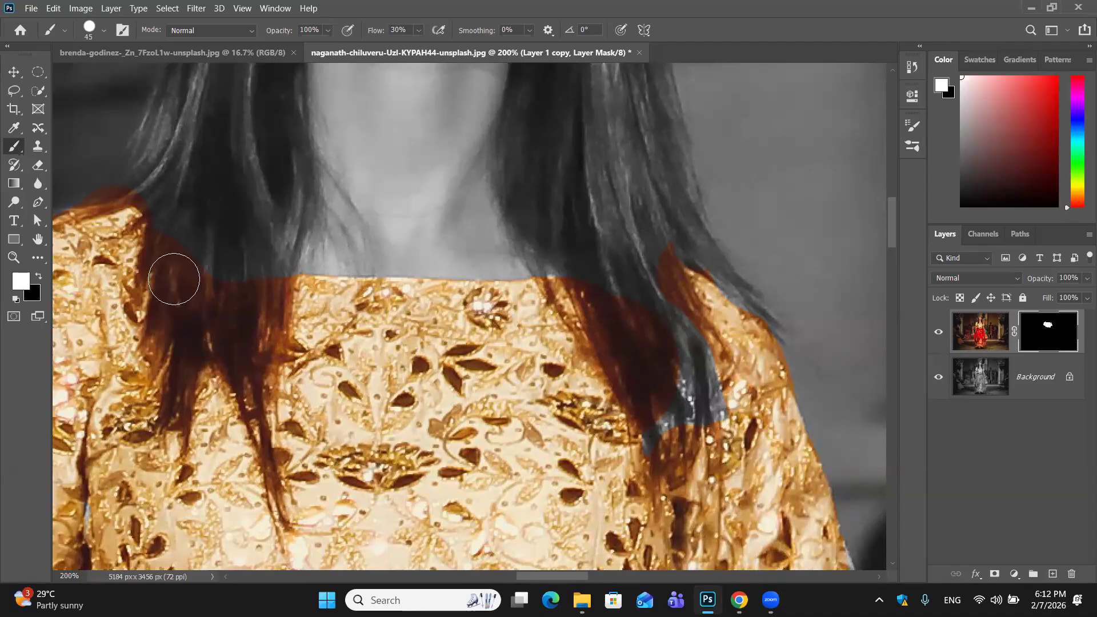
pyautogui.press('x')
pyautogui.moveTo(176, 274)
pyautogui.mouseDown()
pyautogui.moveTo(191, 323)
pyautogui.moveTo(217, 290)
pyautogui.moveTo(234, 290)
pyautogui.moveTo(237, 307)
pyautogui.moveTo(207, 283)
pyautogui.moveTo(230, 299)
pyautogui.moveTo(259, 292)
pyautogui.moveTo(256, 317)
pyautogui.moveTo(265, 286)
pyautogui.mouseUp()
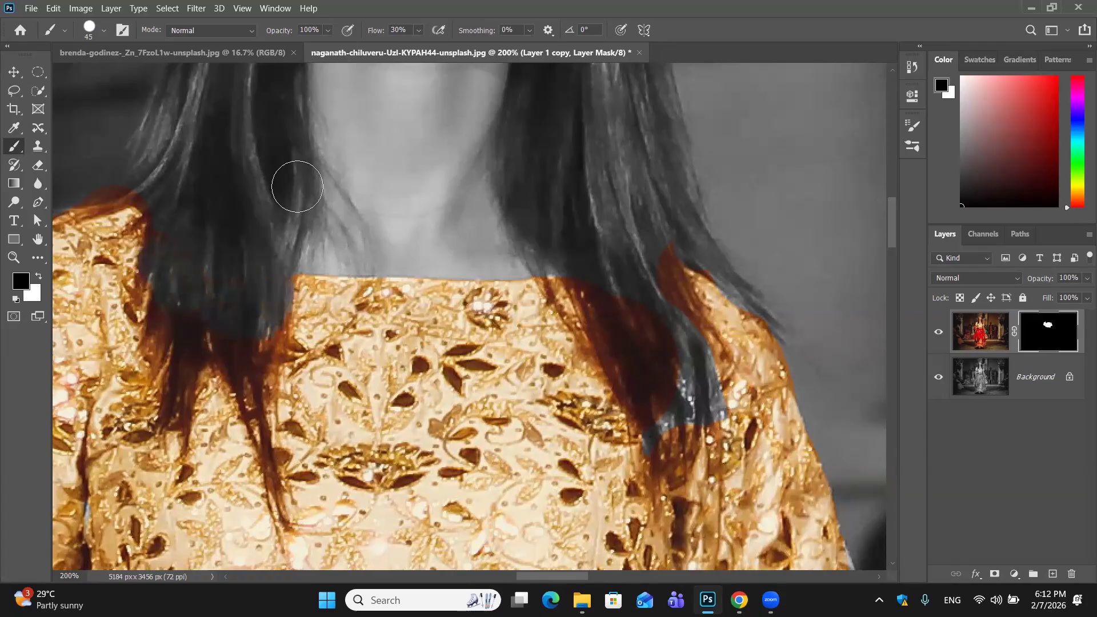
# Lower the flow to 11%, paint black on the mask further down the same hair lock, and restore the adjoining blouse edges with white
pyautogui.click(418, 30)
pyautogui.click(412, 46)
pyautogui.click(180, 378)
pyautogui.moveTo(179, 378)
pyautogui.mouseDown()
pyautogui.moveTo(185, 339)
pyautogui.moveTo(175, 369)
pyautogui.moveTo(171, 327)
pyautogui.moveTo(149, 317)
pyautogui.moveTo(156, 278)
pyautogui.mouseUp()
pyautogui.moveTo(232, 342)
pyautogui.mouseDown()
pyautogui.moveTo(187, 339)
pyautogui.moveTo(158, 360)
pyautogui.moveTo(250, 345)
pyautogui.moveTo(254, 368)
pyautogui.moveTo(265, 333)
pyautogui.moveTo(293, 331)
pyautogui.moveTo(230, 342)
pyautogui.moveTo(247, 408)
pyautogui.moveTo(242, 320)
pyautogui.moveTo(234, 342)
pyautogui.moveTo(201, 330)
pyautogui.moveTo(204, 288)
pyautogui.moveTo(170, 268)
pyautogui.moveTo(178, 240)
pyautogui.moveTo(139, 190)
pyautogui.moveTo(87, 187)
pyautogui.moveTo(152, 184)
pyautogui.moveTo(286, 294)
pyautogui.moveTo(176, 367)
pyautogui.moveTo(163, 306)
pyautogui.moveTo(126, 387)
pyautogui.mouseUp()
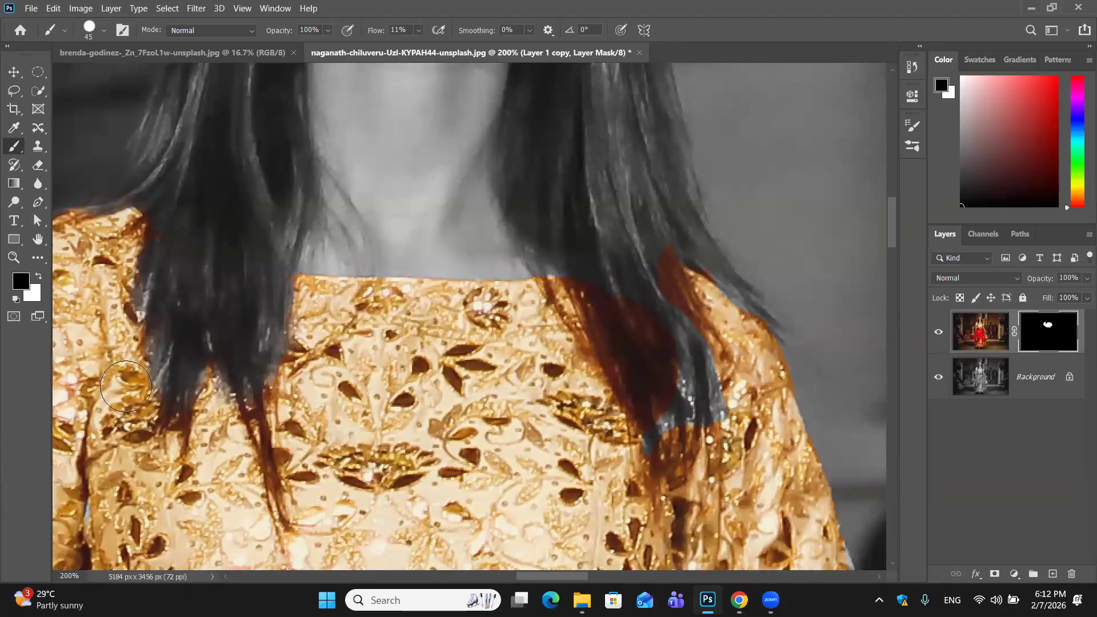
pyautogui.press('x')
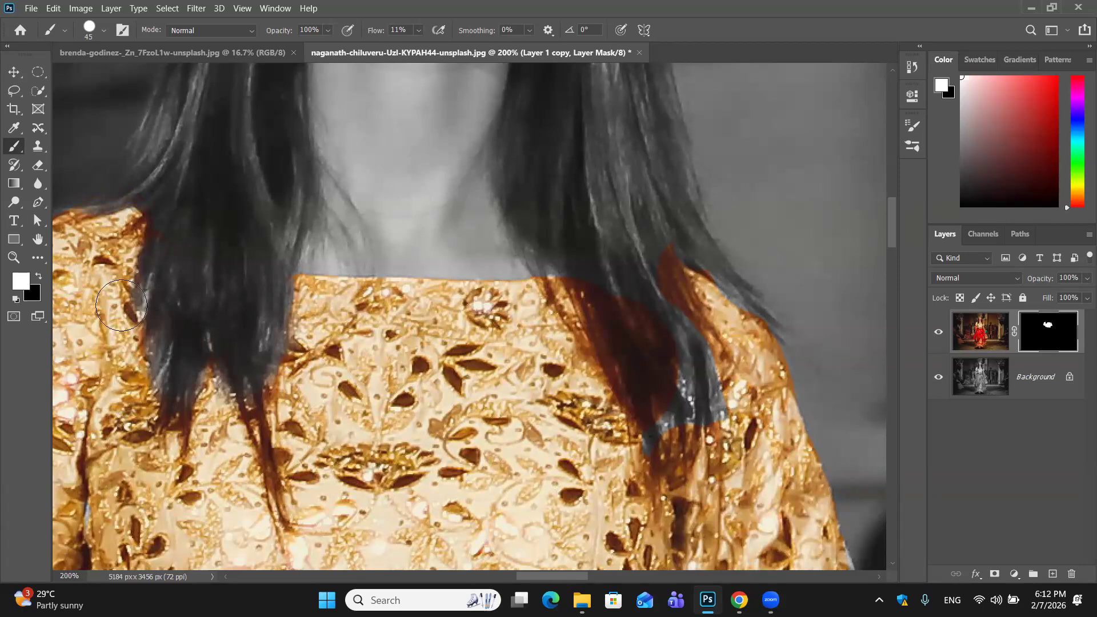
pyautogui.moveTo(128, 296)
pyautogui.mouseDown()
pyautogui.moveTo(132, 392)
pyautogui.moveTo(151, 347)
pyautogui.moveTo(126, 390)
pyautogui.moveTo(171, 402)
pyautogui.moveTo(197, 383)
pyautogui.moveTo(202, 354)
pyautogui.moveTo(205, 438)
pyautogui.moveTo(303, 373)
pyautogui.moveTo(305, 394)
pyautogui.moveTo(319, 319)
pyautogui.moveTo(299, 371)
pyautogui.moveTo(302, 335)
pyautogui.mouseUp()
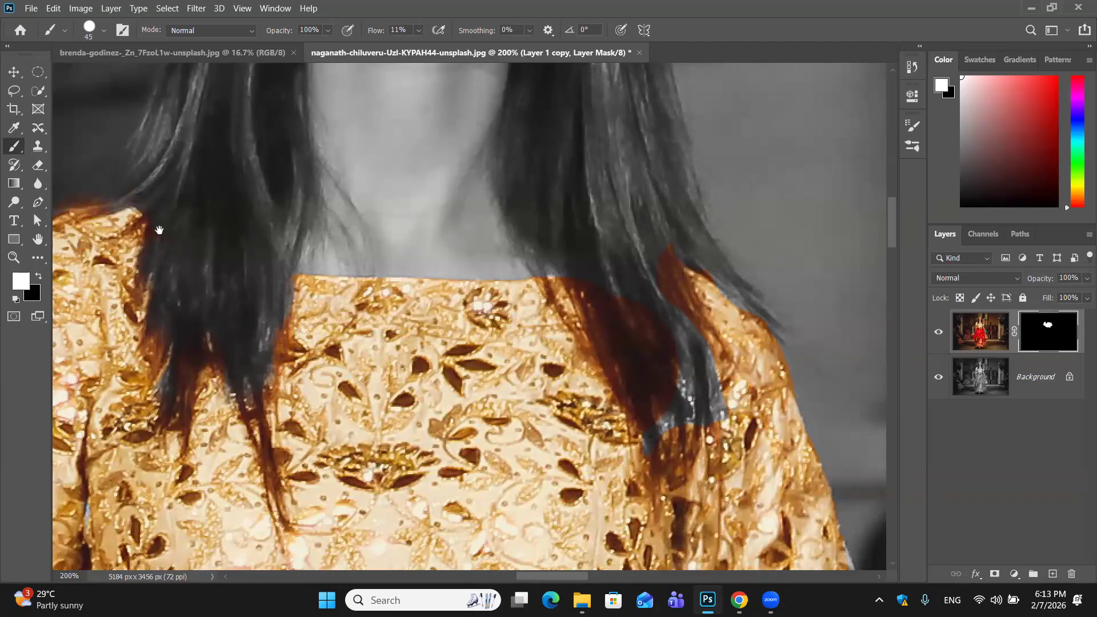
# Paint black on the mask at 11% flow along the outer edge of the photo's left shoulder to fade the colour fringe
pyautogui.hscroll(-4, 171, 228)
pyautogui.hscroll(-2, 178, 227)
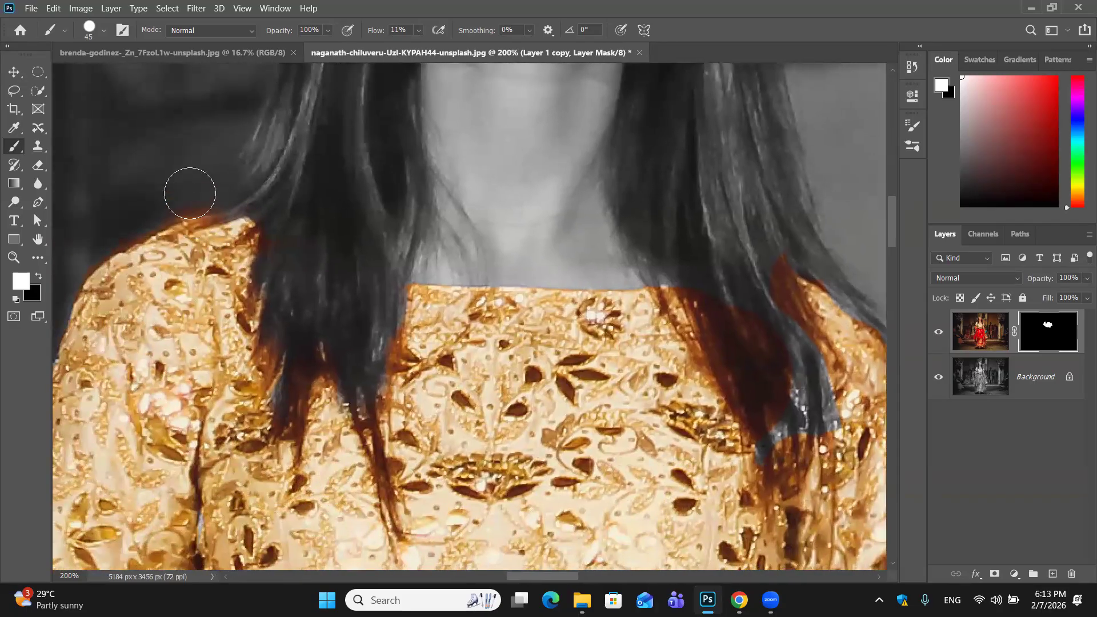
pyautogui.press('x')
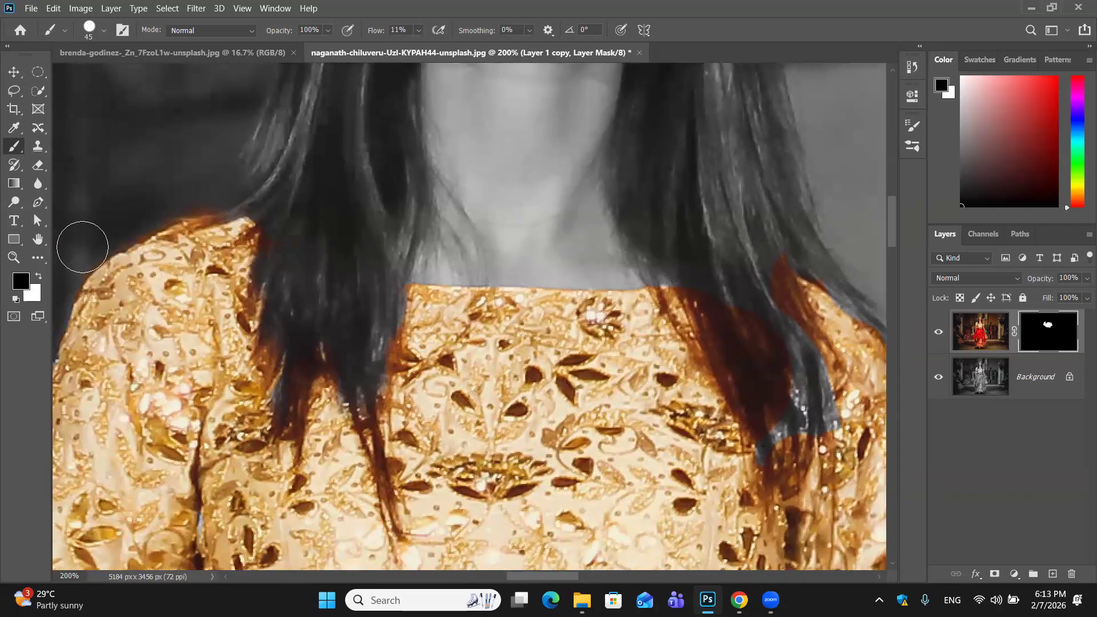
pyautogui.moveTo(67, 264)
pyautogui.mouseDown()
pyautogui.moveTo(152, 200)
pyautogui.moveTo(216, 189)
pyautogui.moveTo(255, 131)
pyautogui.mouseUp()
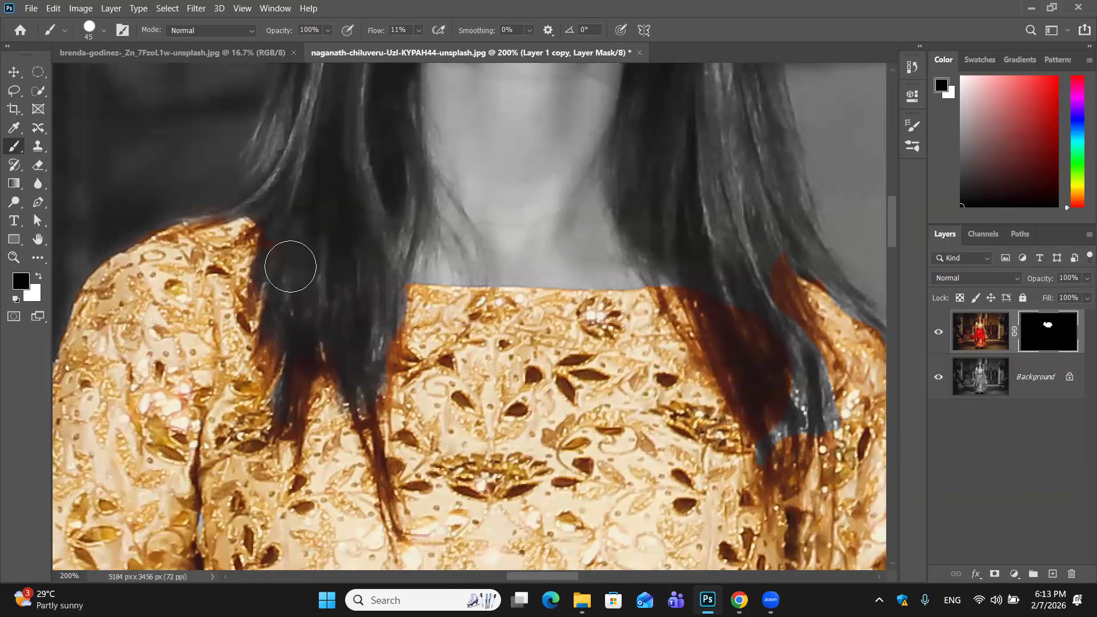
# Paint black on the mask over the tips of the left hair lock, reducing the Brush to 25 px, and restore nearby blouse fabric with white
pyautogui.scroll(-3, 295, 270)
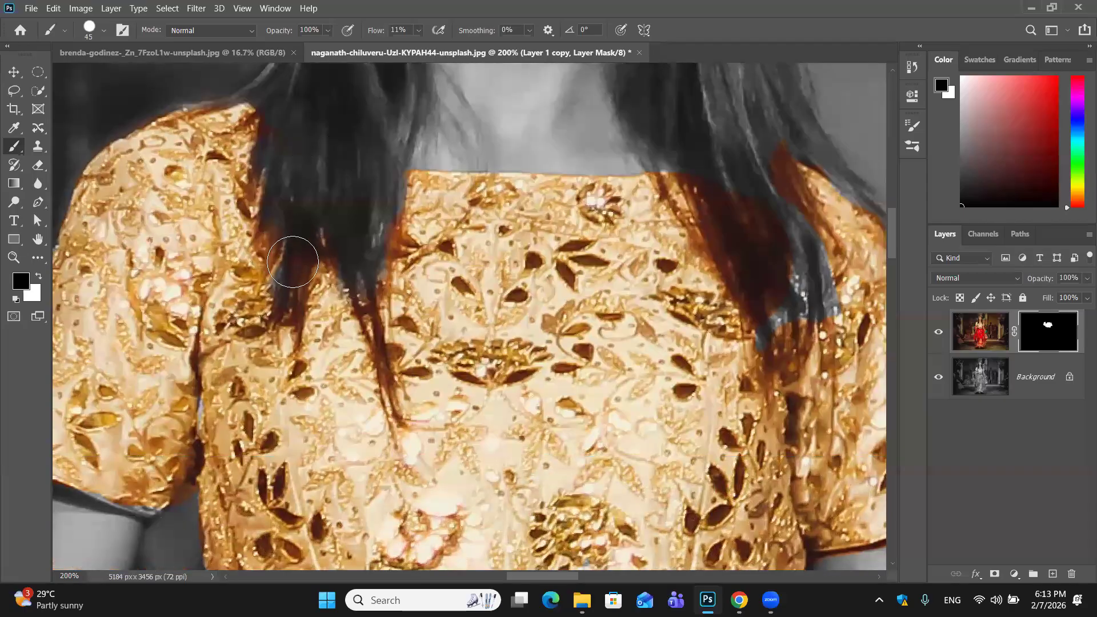
pyautogui.moveTo(283, 289)
pyautogui.mouseDown()
pyautogui.moveTo(284, 312)
pyautogui.moveTo(287, 283)
pyautogui.moveTo(313, 283)
pyautogui.moveTo(348, 334)
pyautogui.moveTo(358, 330)
pyautogui.mouseUp()
pyautogui.press('[')
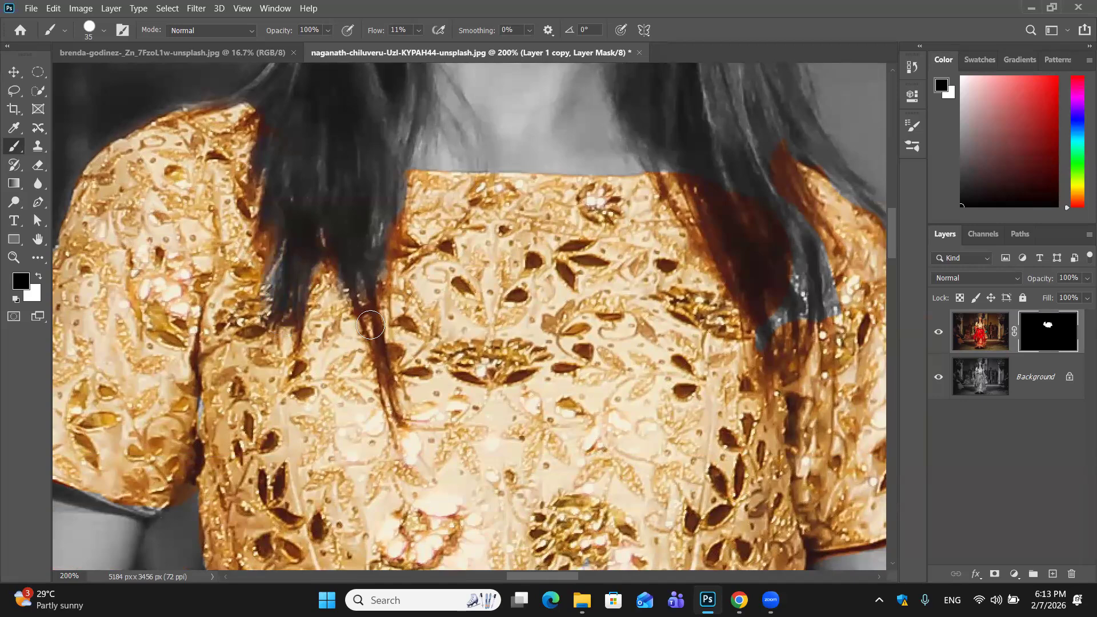
pyautogui.press('[')
pyautogui.moveTo(367, 325)
pyautogui.mouseDown()
pyautogui.moveTo(386, 400)
pyautogui.moveTo(376, 323)
pyautogui.moveTo(420, 403)
pyautogui.moveTo(391, 385)
pyautogui.moveTo(408, 342)
pyautogui.moveTo(396, 299)
pyautogui.moveTo(398, 397)
pyautogui.mouseUp()
pyautogui.press('x')
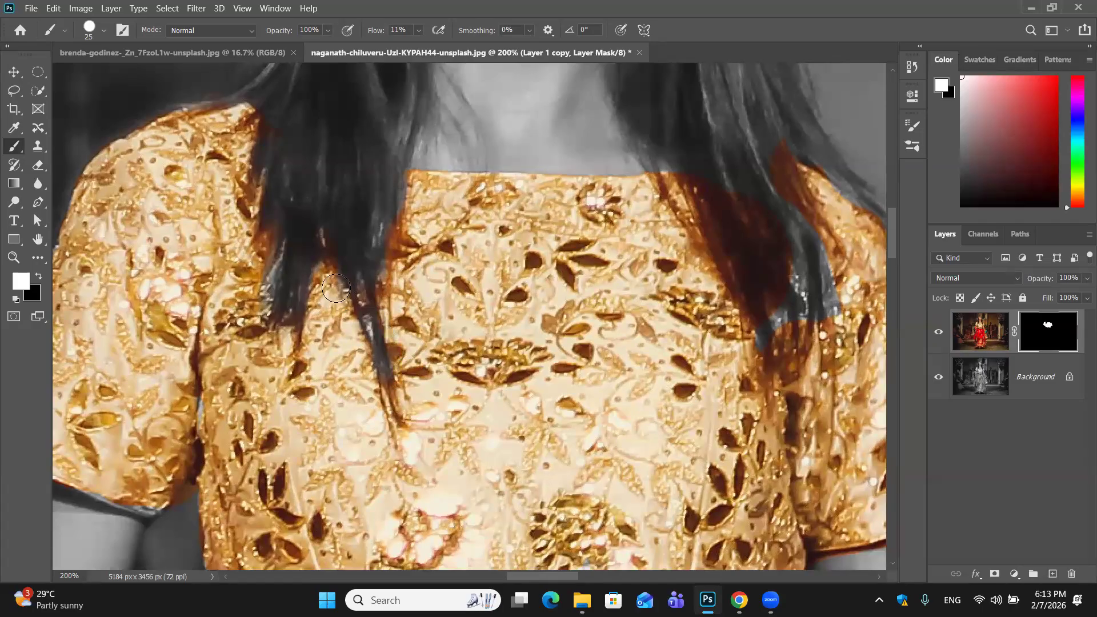
pyautogui.moveTo(368, 331)
pyautogui.mouseDown()
pyautogui.moveTo(401, 462)
pyautogui.moveTo(394, 248)
pyautogui.moveTo(377, 292)
pyautogui.mouseUp()
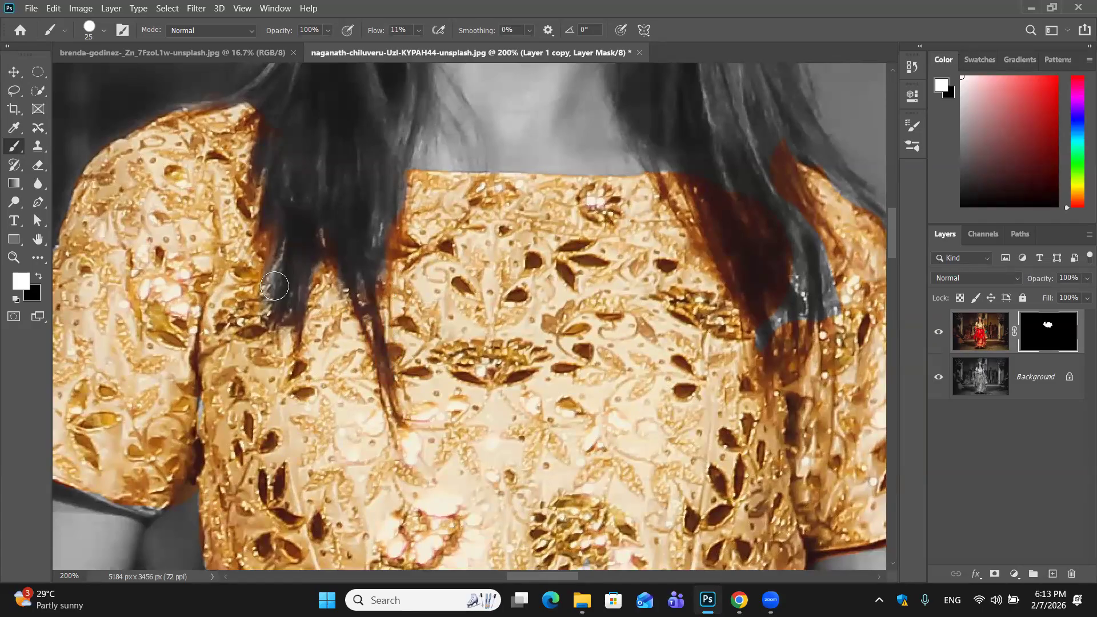
pyautogui.scroll(3, 286, 280)
pyautogui.scroll(2, 287, 282)
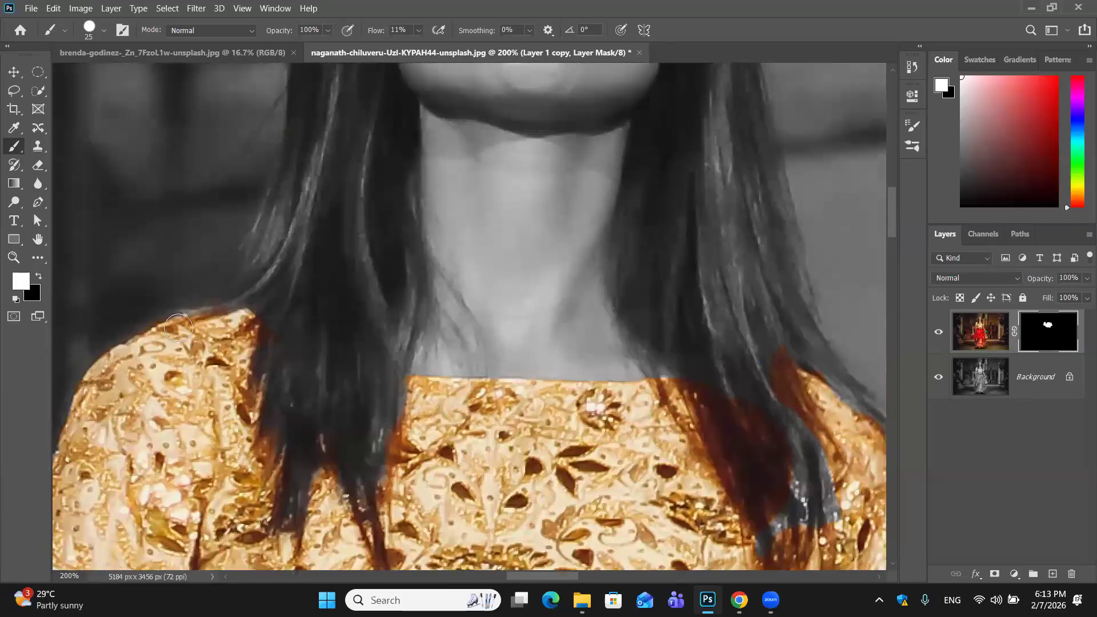
# Paint black on the mask at 11% flow over the photo's right hair lock, including the strands over the shoulder
pyautogui.scroll(-1, 198, 330)
pyautogui.scroll(-1, 198, 331)
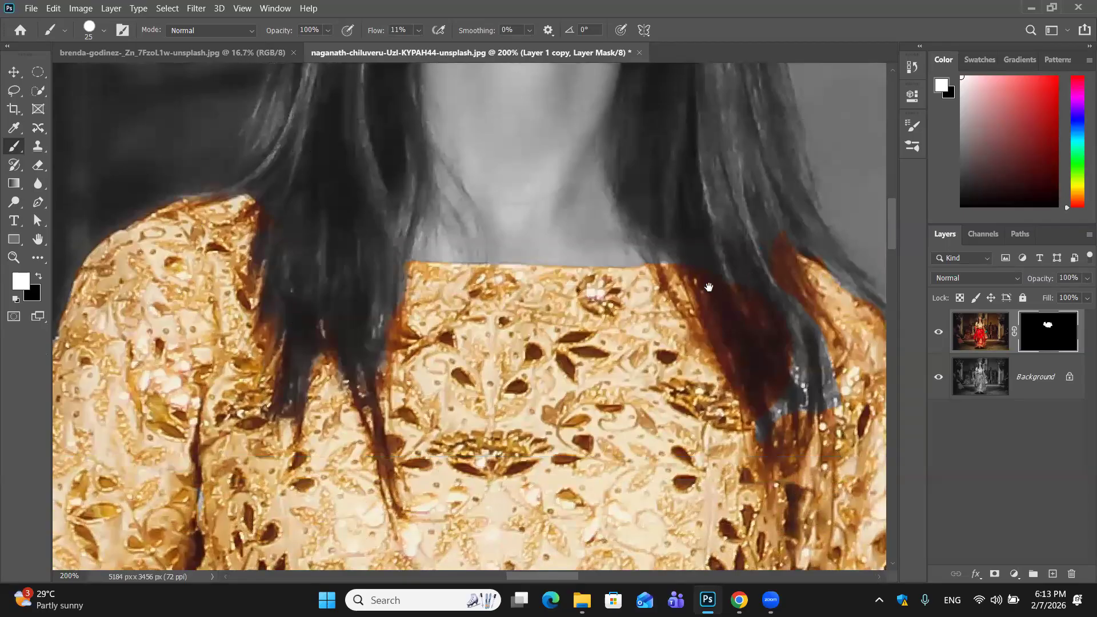
pyautogui.hscroll(3, 584, 305)
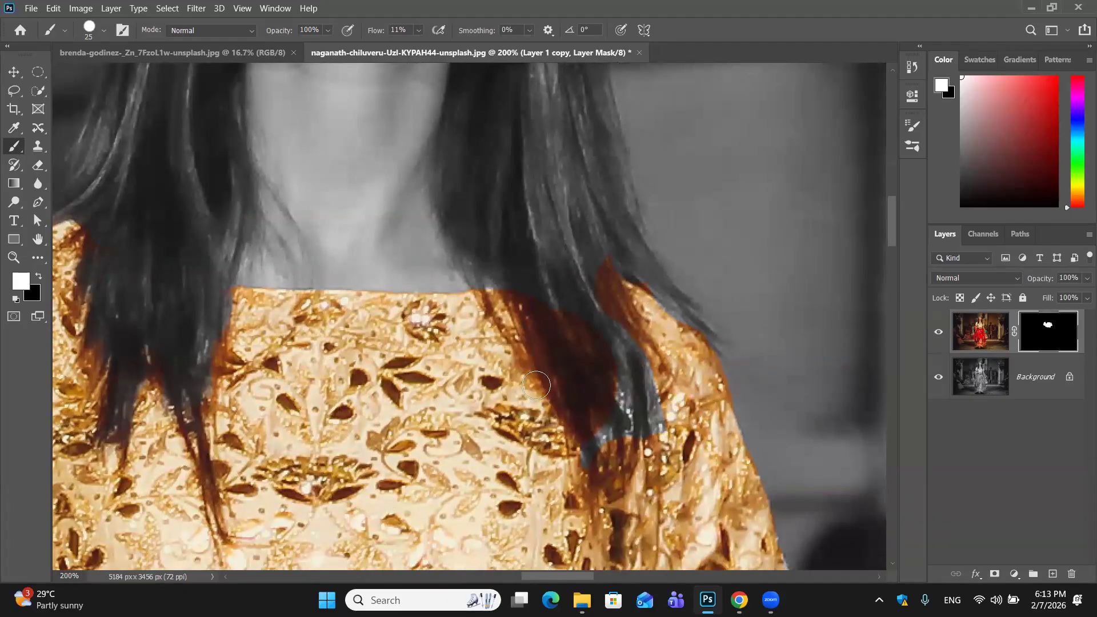
pyautogui.press('x')
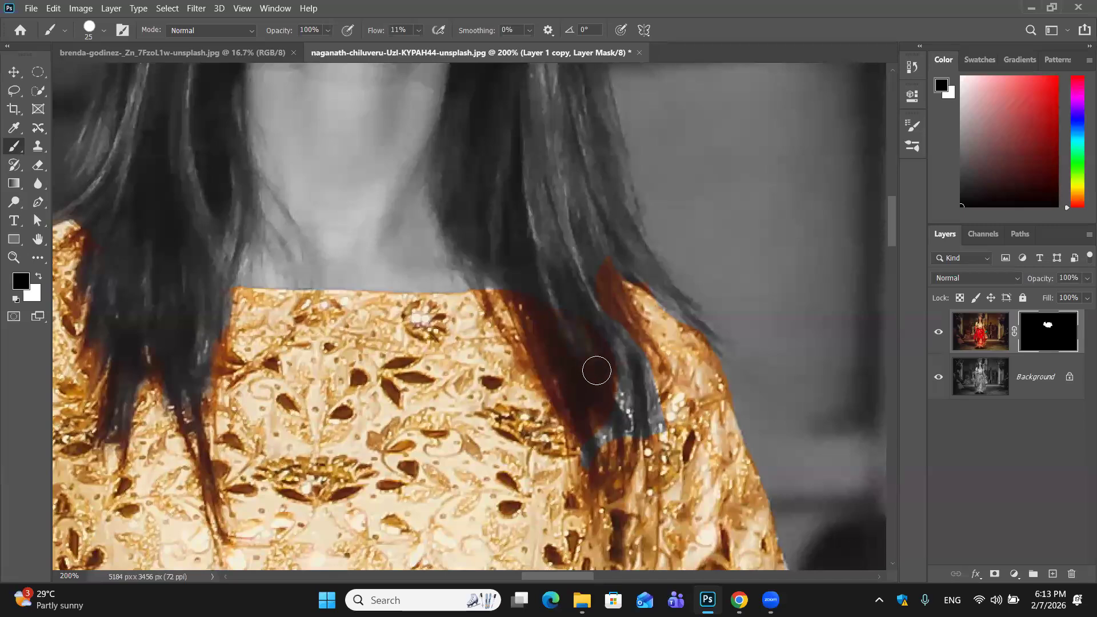
pyautogui.moveTo(591, 334)
pyautogui.mouseDown()
pyautogui.moveTo(622, 385)
pyautogui.moveTo(533, 295)
pyautogui.moveTo(557, 349)
pyautogui.moveTo(537, 306)
pyautogui.moveTo(511, 291)
pyautogui.moveTo(589, 406)
pyautogui.moveTo(585, 366)
pyautogui.moveTo(593, 425)
pyautogui.moveTo(561, 365)
pyautogui.moveTo(559, 387)
pyautogui.moveTo(595, 435)
pyautogui.mouseUp()
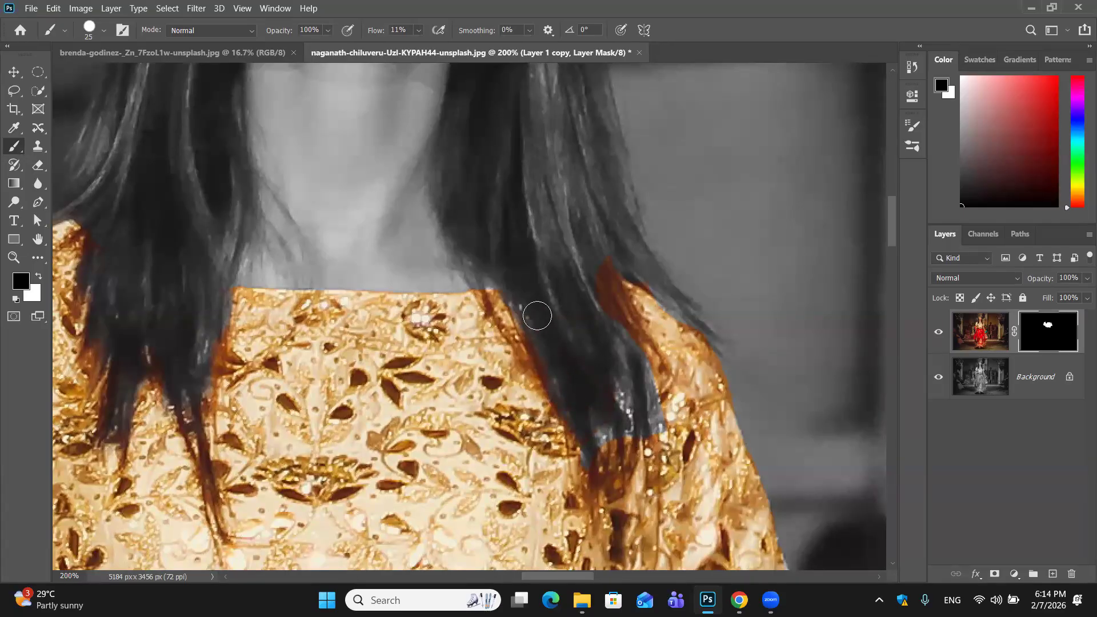
pyautogui.moveTo(628, 256)
pyautogui.mouseDown()
pyautogui.moveTo(601, 261)
pyautogui.moveTo(606, 320)
pyautogui.moveTo(594, 252)
pyautogui.moveTo(624, 348)
pyautogui.mouseUp()
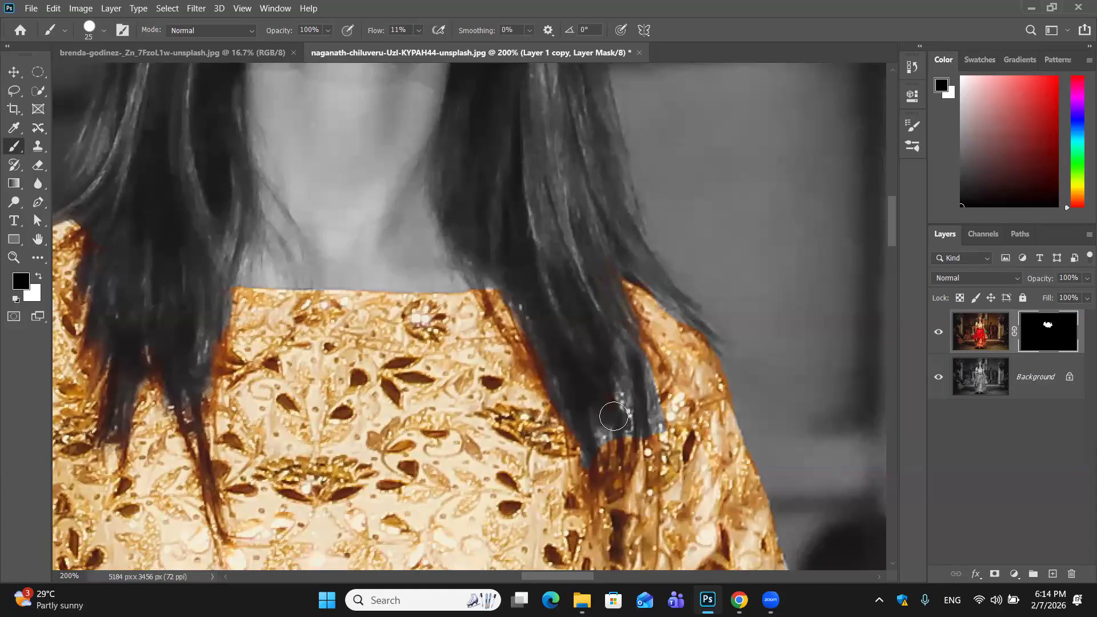
pyautogui.scroll(-3, 619, 389)
pyautogui.moveTo(623, 365)
pyautogui.mouseDown()
pyautogui.moveTo(597, 376)
pyautogui.moveTo(632, 372)
pyautogui.moveTo(617, 373)
pyautogui.mouseUp()
# Restore blouse colour between the strands at the right hair lock's tip with white, reducing the Brush to 9 px
pyautogui.press('x')
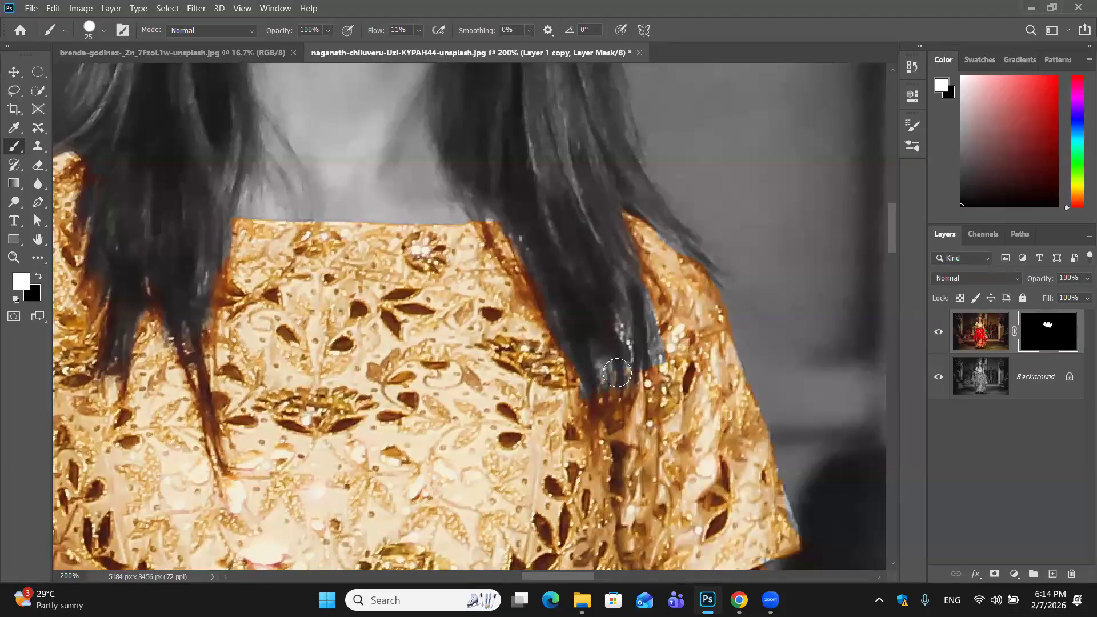
pyautogui.moveTo(613, 377)
pyautogui.mouseDown()
pyautogui.moveTo(600, 368)
pyautogui.moveTo(611, 375)
pyautogui.moveTo(623, 351)
pyautogui.moveTo(621, 319)
pyautogui.mouseUp()
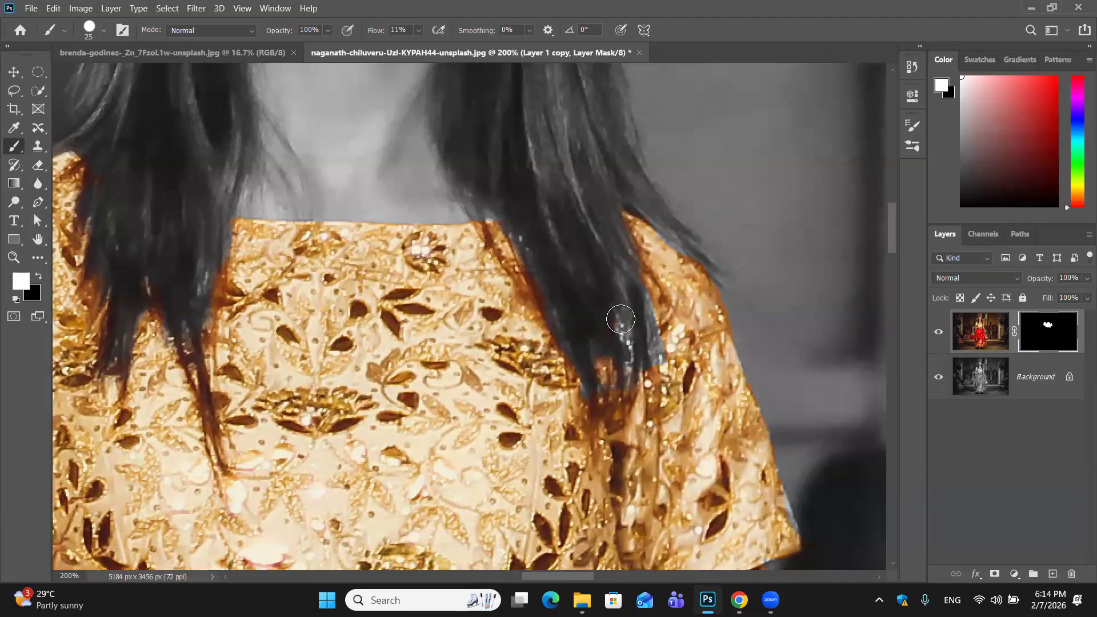
pyautogui.press('[')
pyautogui.press('[')
pyautogui.press('[')
pyautogui.moveTo(627, 336)
pyautogui.mouseDown()
pyautogui.moveTo(622, 368)
pyautogui.moveTo(621, 341)
pyautogui.mouseUp()
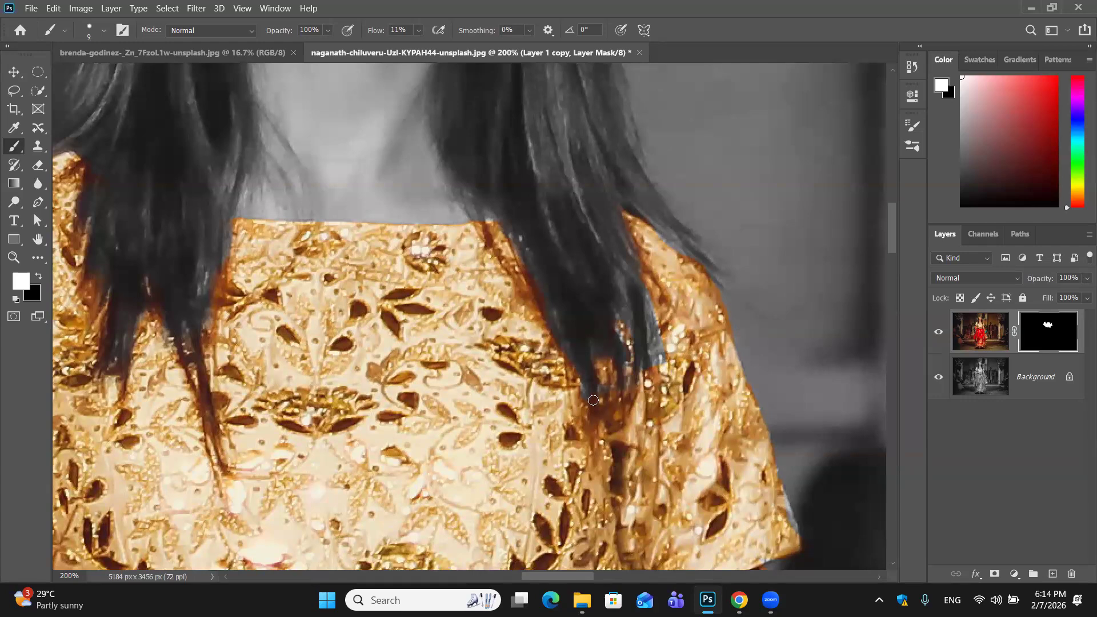
# Paint black over the thin strands below the right lock's tip, and restore the blouse along its outer edge with a 15 px white Brush
pyautogui.press('x')
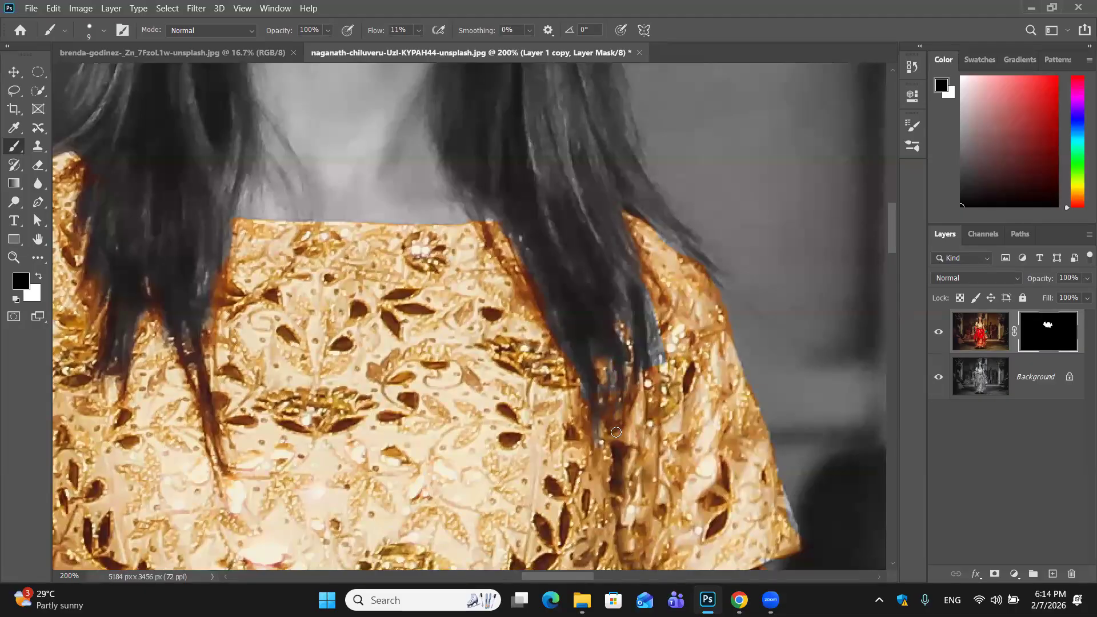
pyautogui.scroll(1, 672, 325)
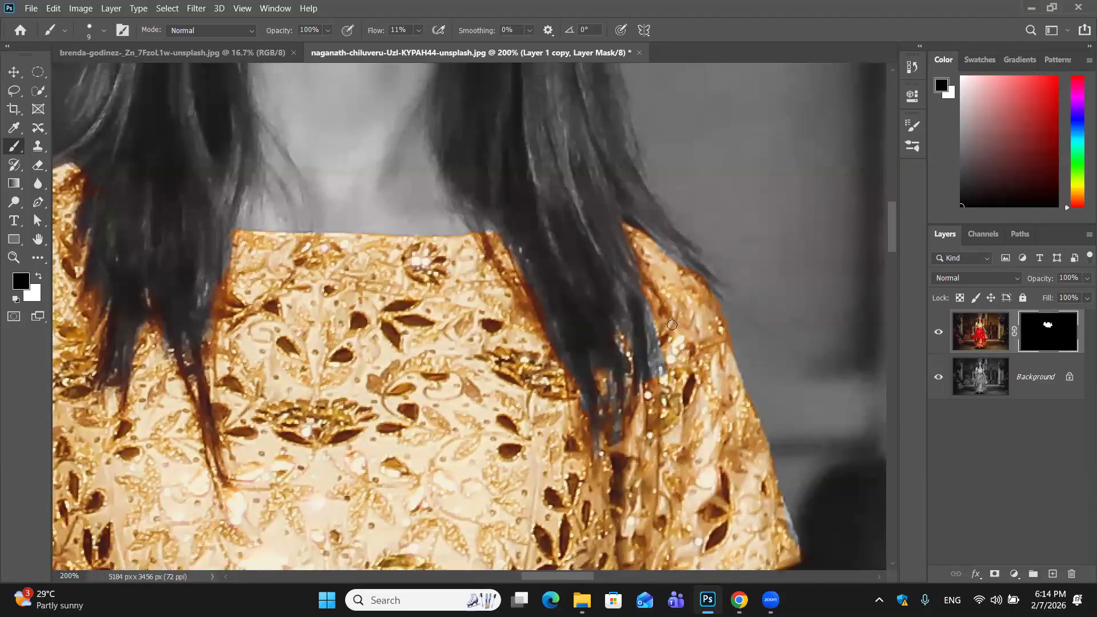
pyautogui.scroll(5, 651, 362)
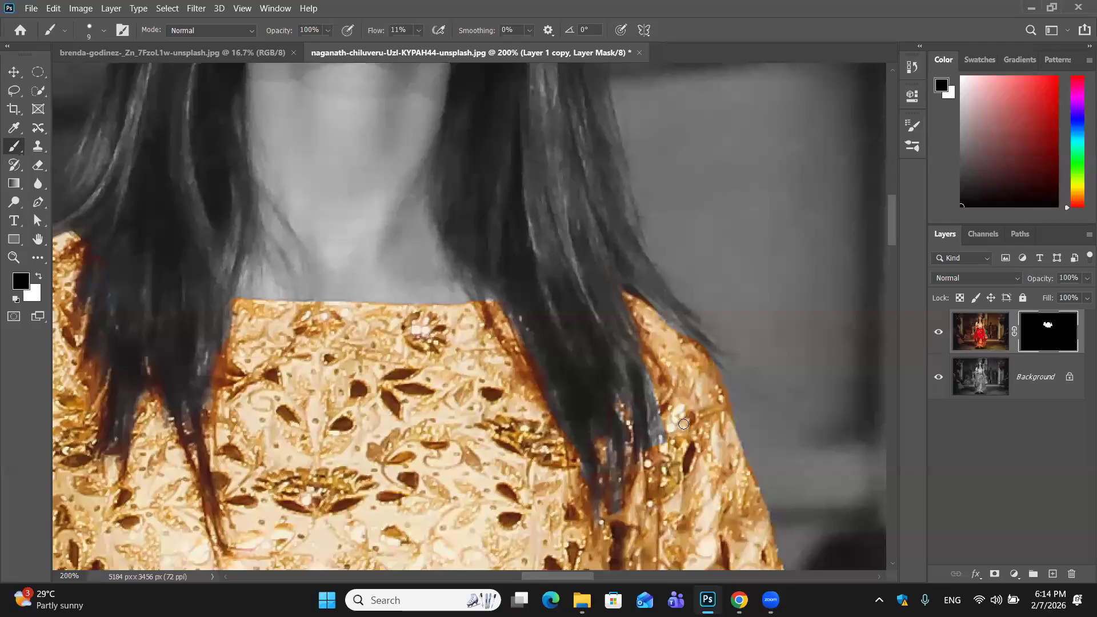
pyautogui.press('x')
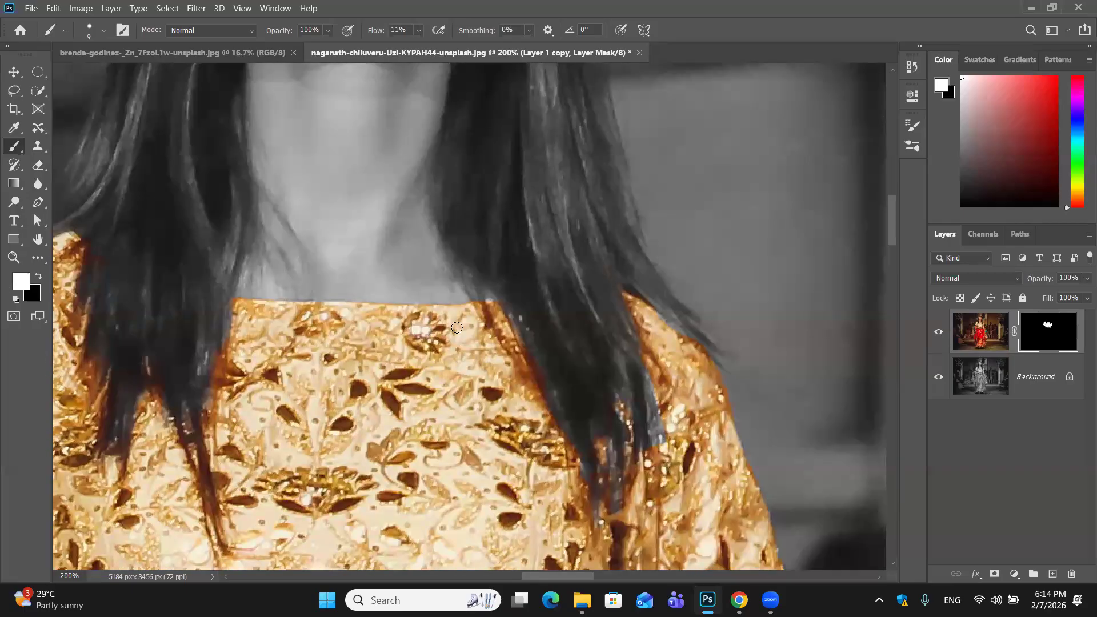
pyautogui.press(']')
pyautogui.press(']')
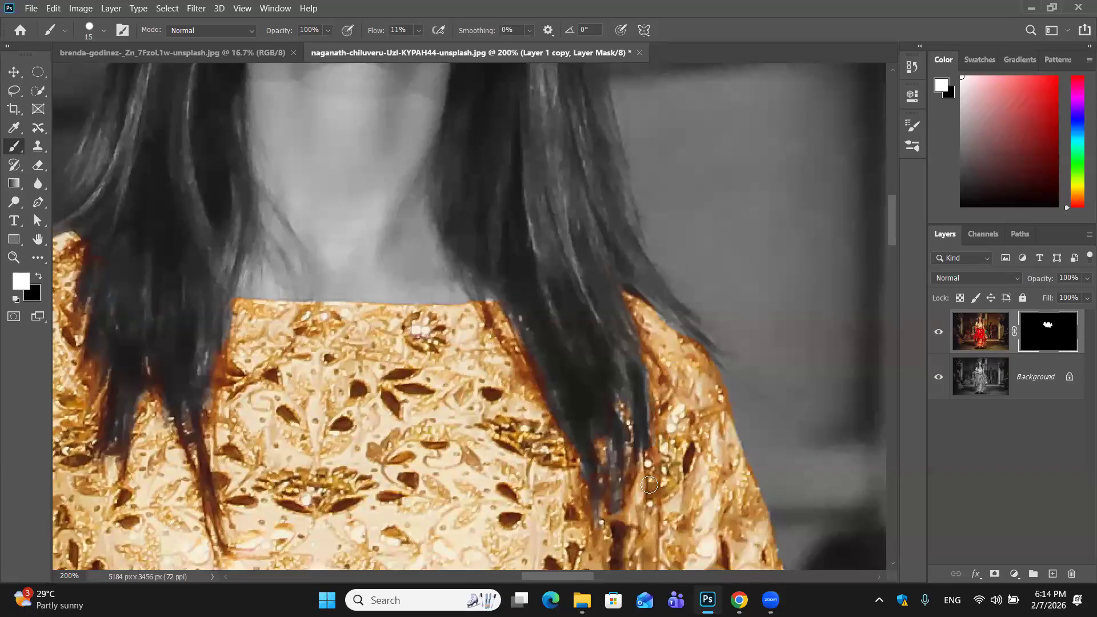
pyautogui.scroll(-3, 650, 485)
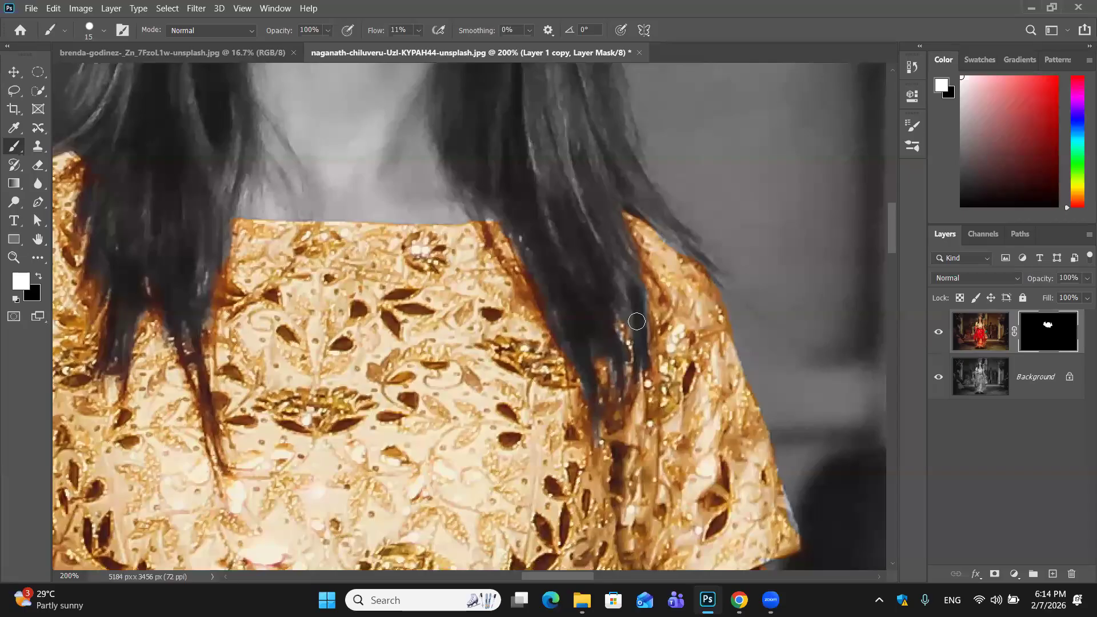
# Paint white on the mask over the small grey spot below the floral motif on the blouse front
pyautogui.scroll(-3, 640, 427)
pyautogui.scroll(3, 640, 428)
pyautogui.scroll(10, 640, 425)
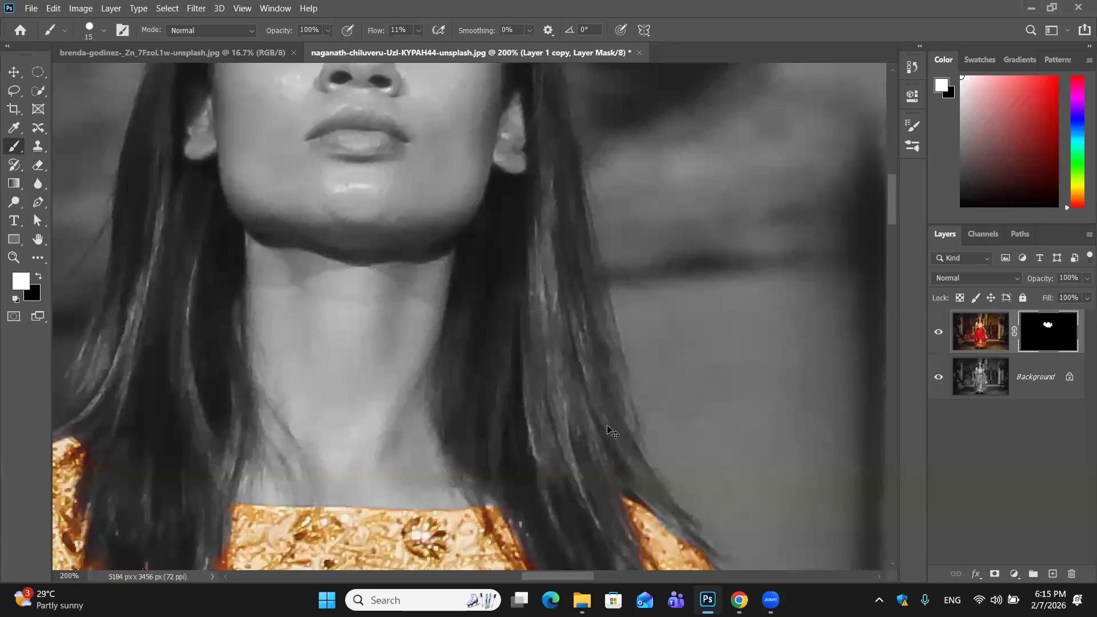
pyautogui.scroll(-3, 609, 428)
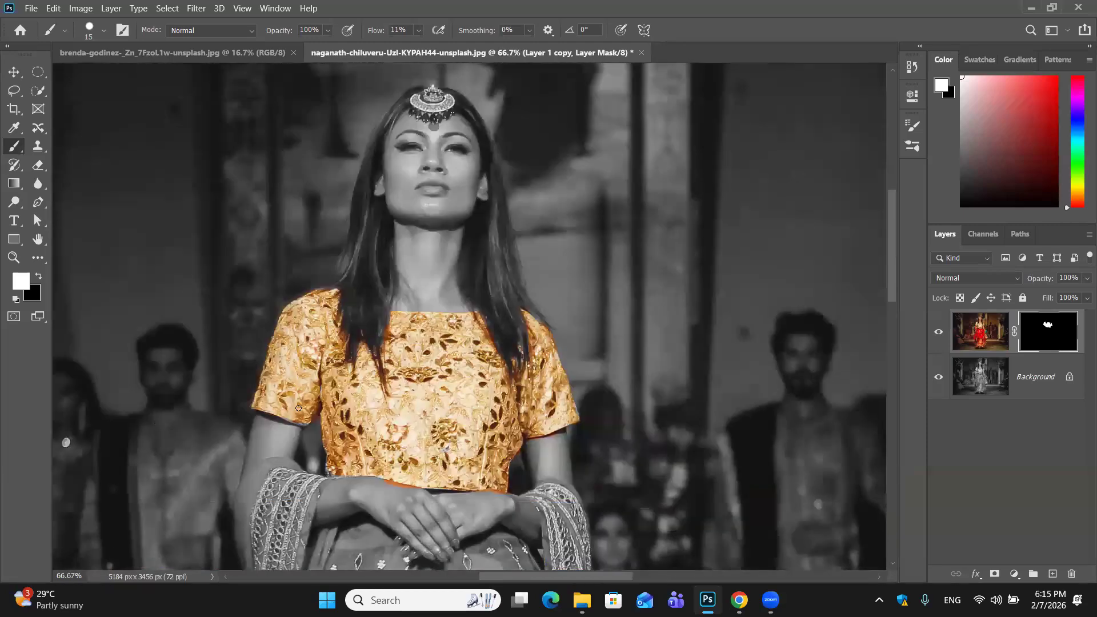
pyautogui.scroll(-3, 550, 373)
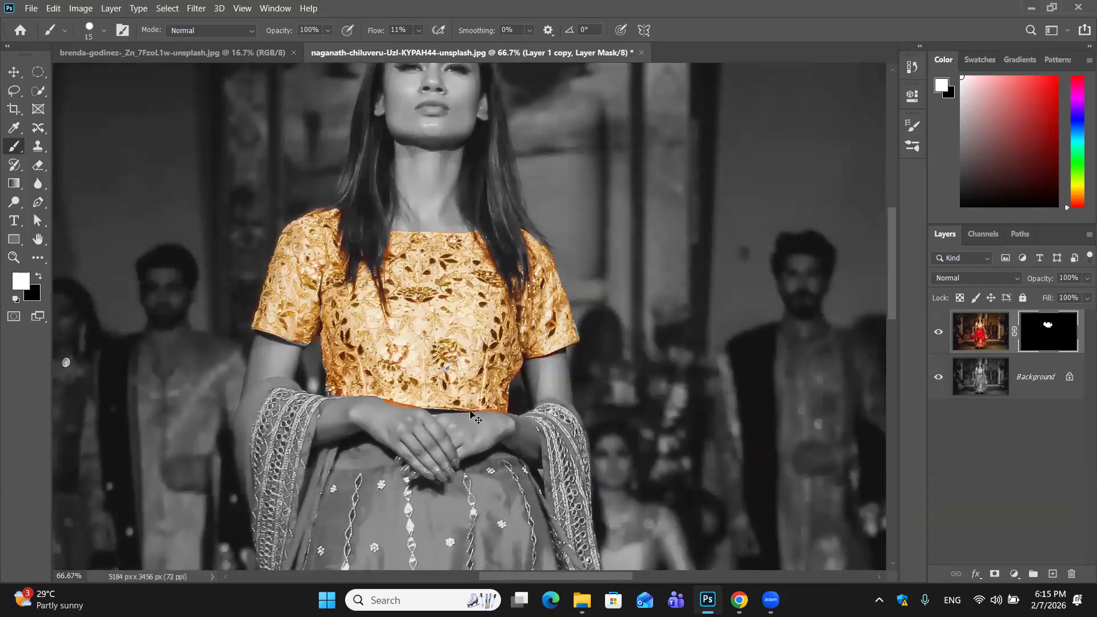
pyautogui.scroll(1, 444, 292)
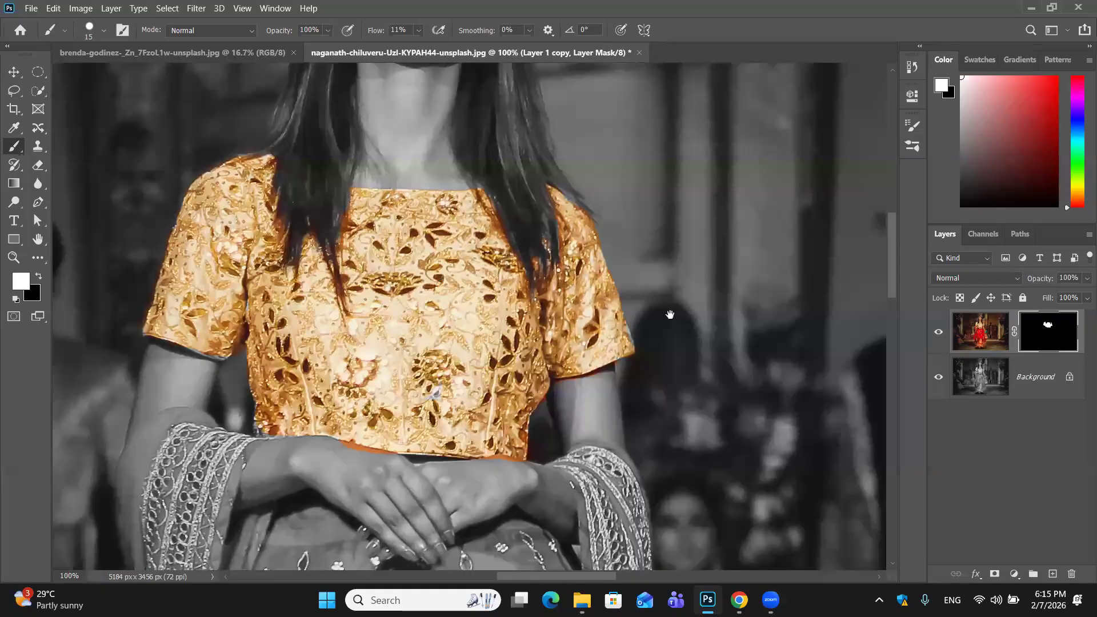
pyautogui.scroll(2, 457, 343)
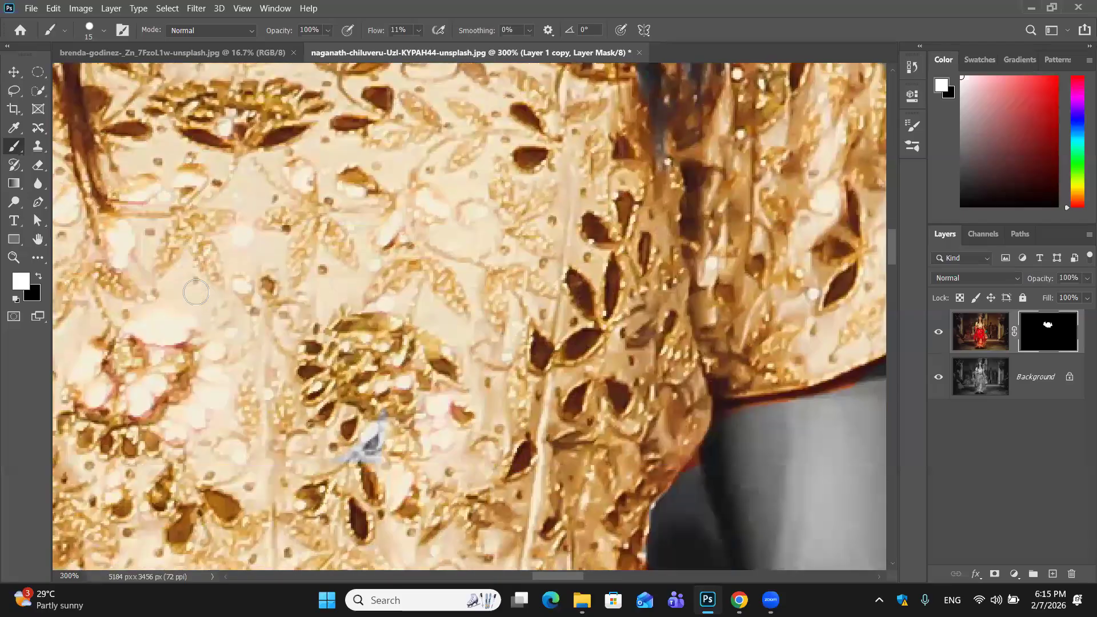
pyautogui.scroll(-5, 189, 288)
pyautogui.hscroll(5, 170, 284)
pyautogui.moveTo(211, 260)
pyautogui.mouseDown()
pyautogui.moveTo(200, 267)
pyautogui.moveTo(206, 251)
pyautogui.mouseUp()
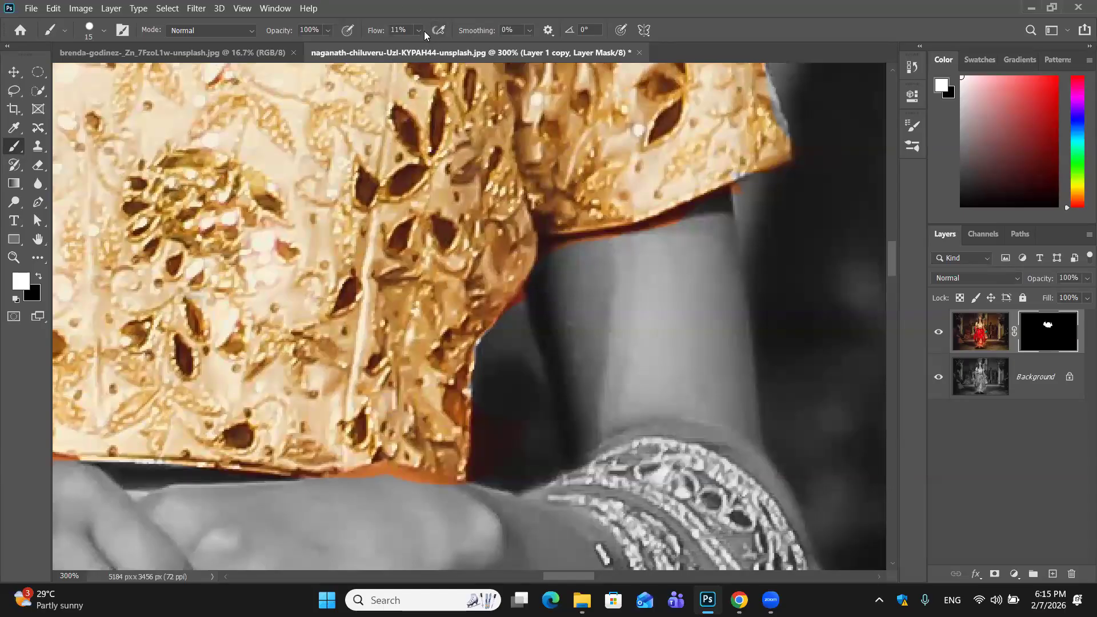
# Raise the Brush flow to 76% and paint black along the underside of the photo's right sleeve to remove the colour fringe
pyautogui.click(465, 46)
pyautogui.press('x')
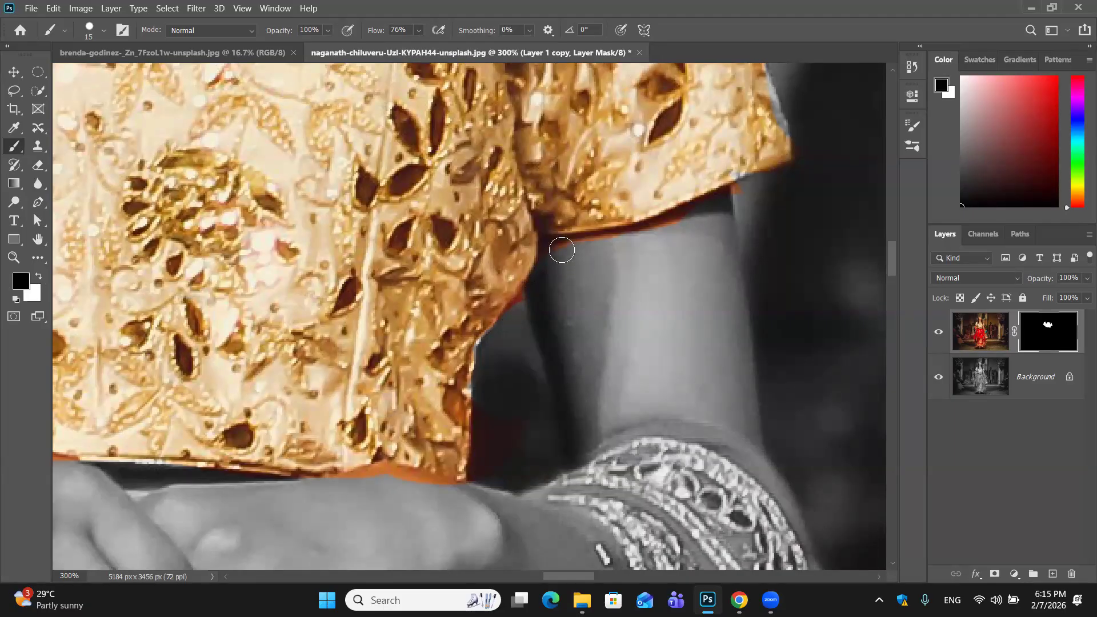
pyautogui.moveTo(562, 250)
pyautogui.mouseDown()
pyautogui.moveTo(710, 219)
pyautogui.moveTo(778, 174)
pyautogui.moveTo(624, 240)
pyautogui.moveTo(554, 249)
pyautogui.moveTo(518, 315)
pyautogui.mouseUp()
pyautogui.scroll(2, 519, 314)
pyautogui.moveTo(643, 153); pyautogui.dragTo(585, 191)
pyautogui.moveTo(673, 180); pyautogui.dragTo(613, 202)
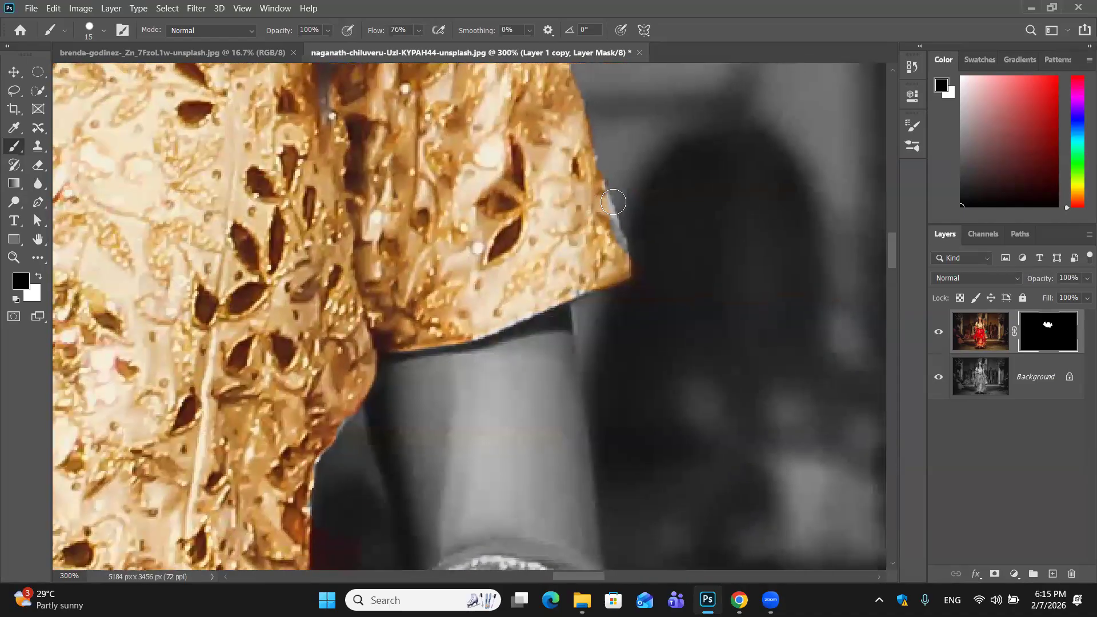
# Paint white on the mask along the right sleeve's outer edge and hem and the blouse side below it to restore missing colour
pyautogui.press('x')
pyautogui.moveTo(617, 256)
pyautogui.mouseDown()
pyautogui.moveTo(606, 279)
pyautogui.moveTo(479, 324)
pyautogui.moveTo(578, 284)
pyautogui.mouseUp()
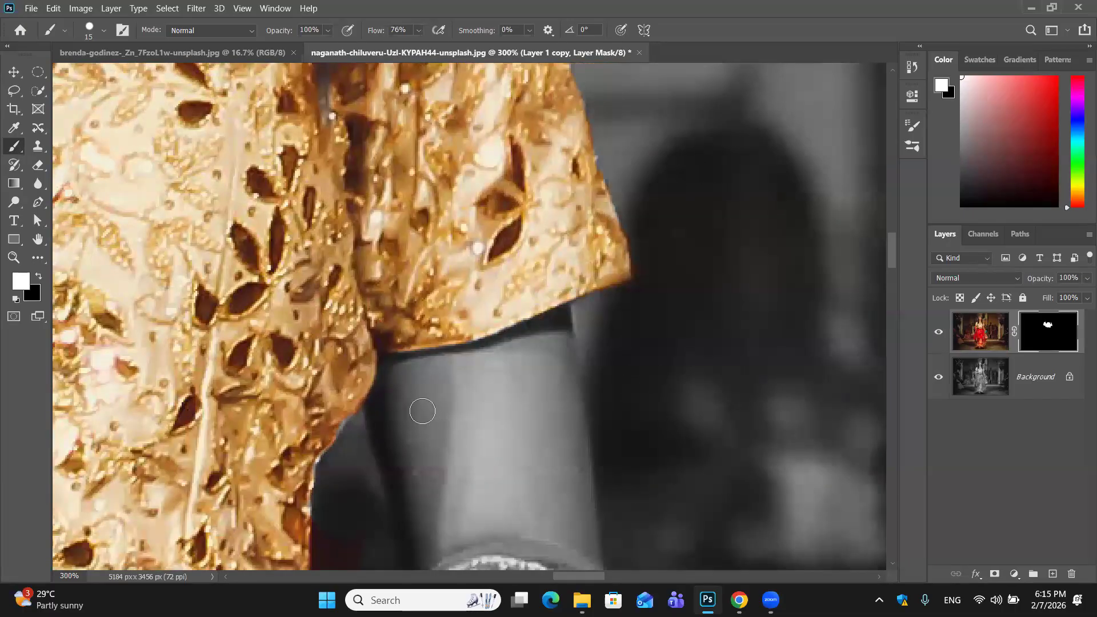
pyautogui.moveTo(362, 403); pyautogui.dragTo(322, 428)
# Paint black on the mask over the orange fringe below the blouse hem's right end, above the hand
pyautogui.press('x')
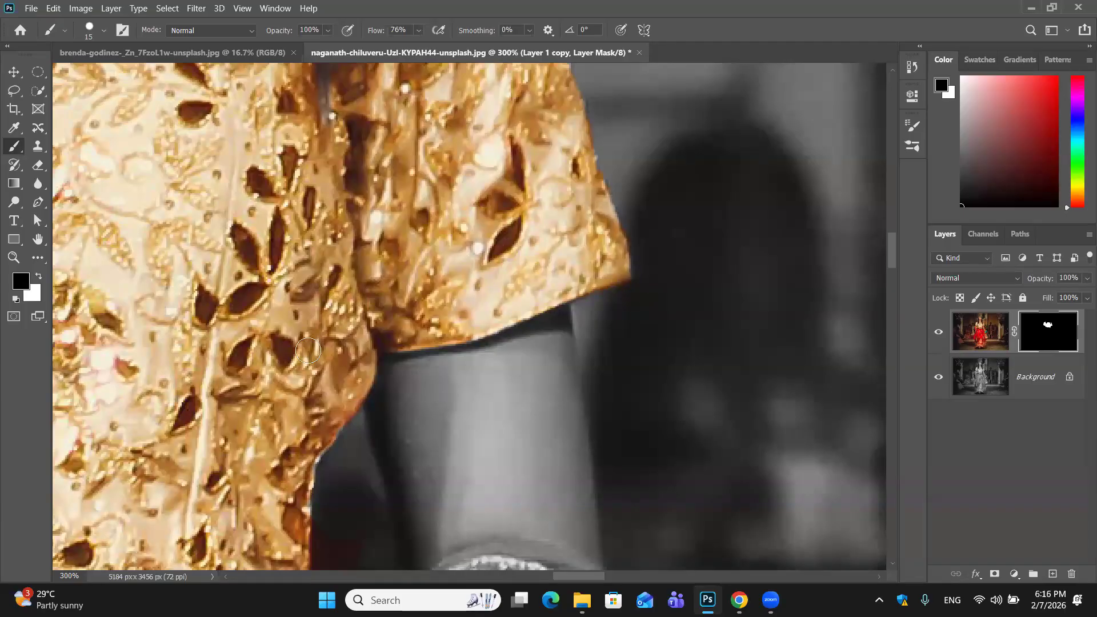
pyautogui.moveTo(262, 324); pyautogui.dragTo(338, 240)
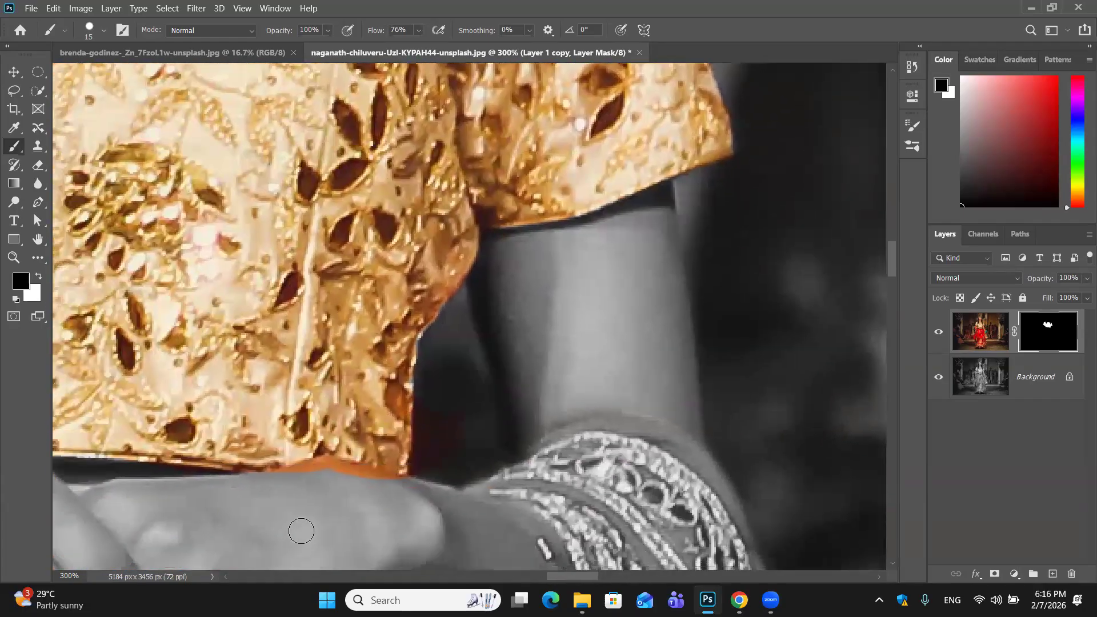
pyautogui.moveTo(241, 468)
pyautogui.mouseDown()
pyautogui.moveTo(330, 459)
pyautogui.moveTo(415, 485)
pyautogui.mouseUp()
pyautogui.scroll(1, 300, 502)
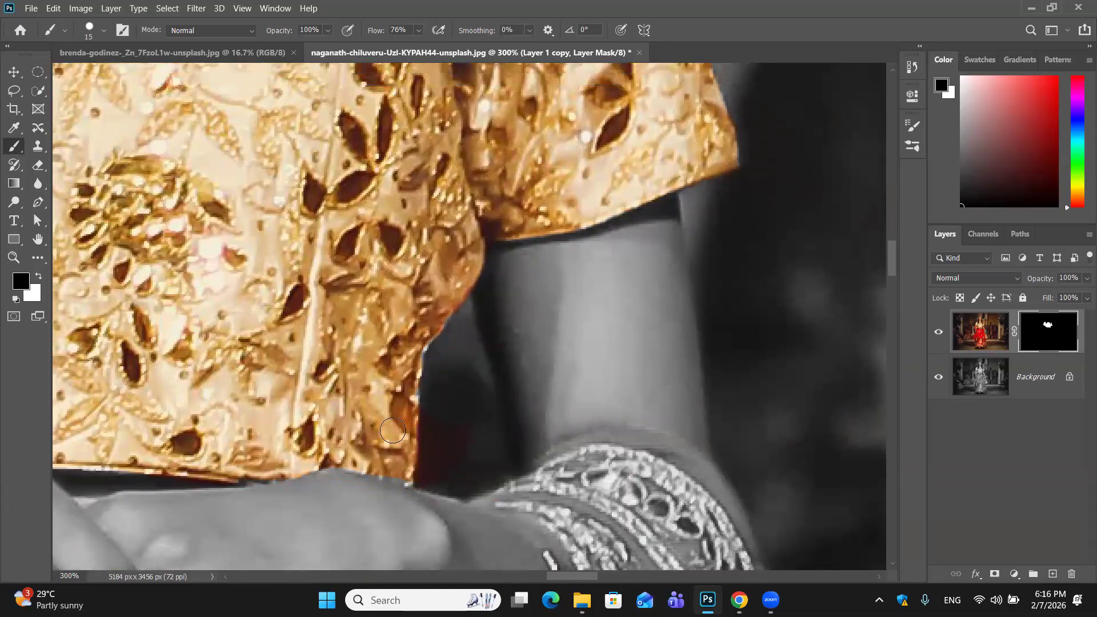
# Restore the blouse's lower right side edge with white using a 6 px Brush
pyautogui.press('x')
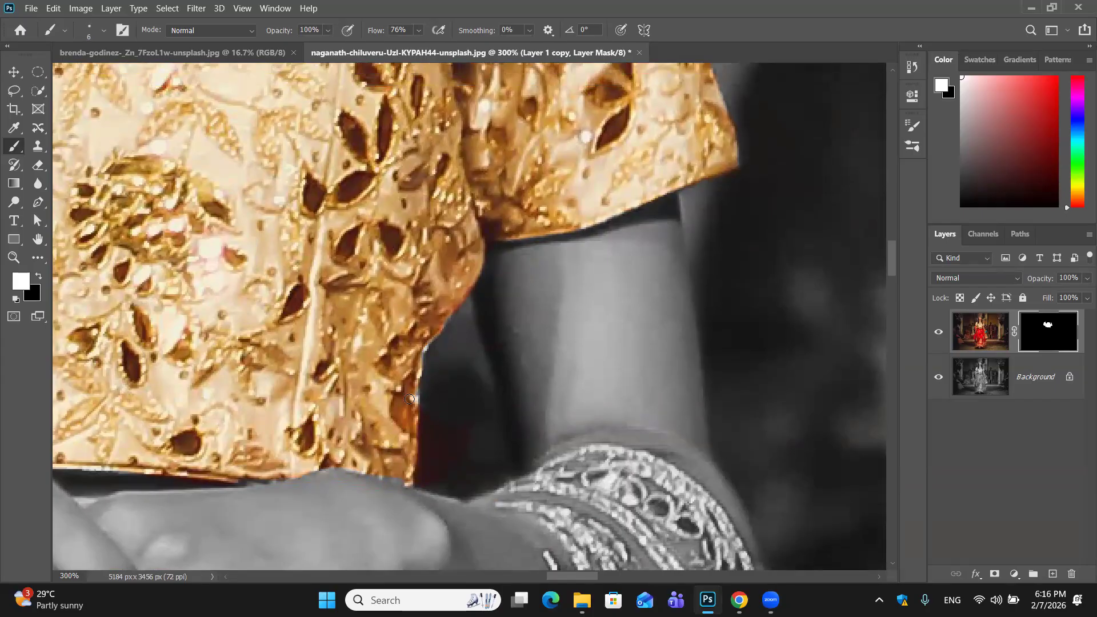
pyautogui.moveTo(235, 330); pyautogui.dragTo(349, 274)
pyautogui.moveTo(274, 323)
pyautogui.mouseDown()
pyautogui.moveTo(412, 319)
pyautogui.moveTo(260, 321)
pyautogui.mouseUp()
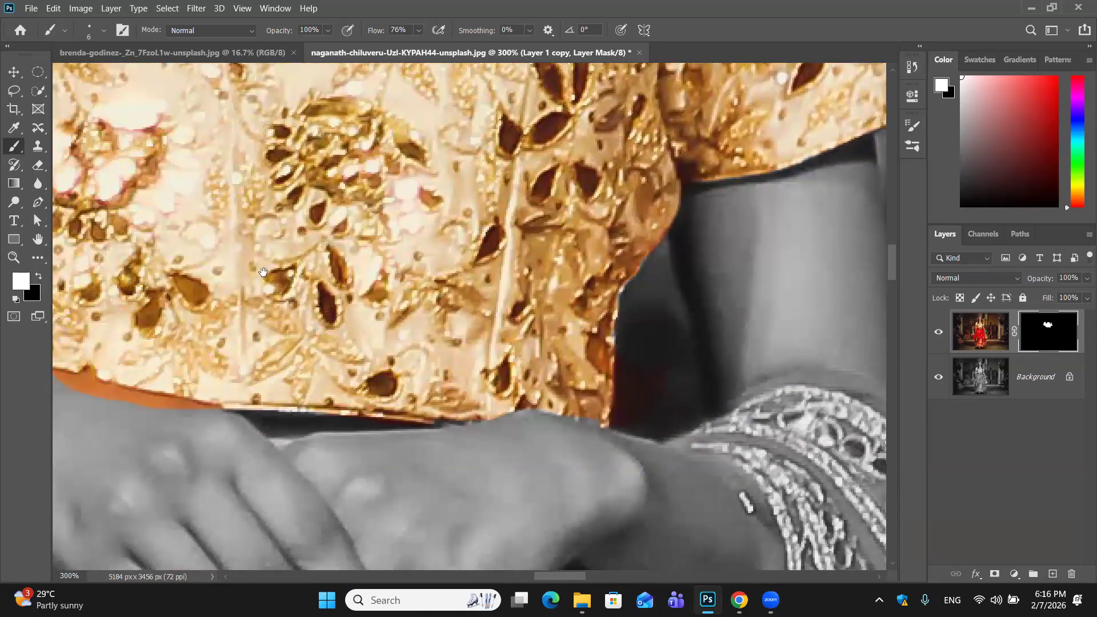
# Set the Brush to 9 px and 100% flow, and paint white on the mask to restore the blouse's lower left corner
pyautogui.moveTo(103, 367); pyautogui.dragTo(245, 325)
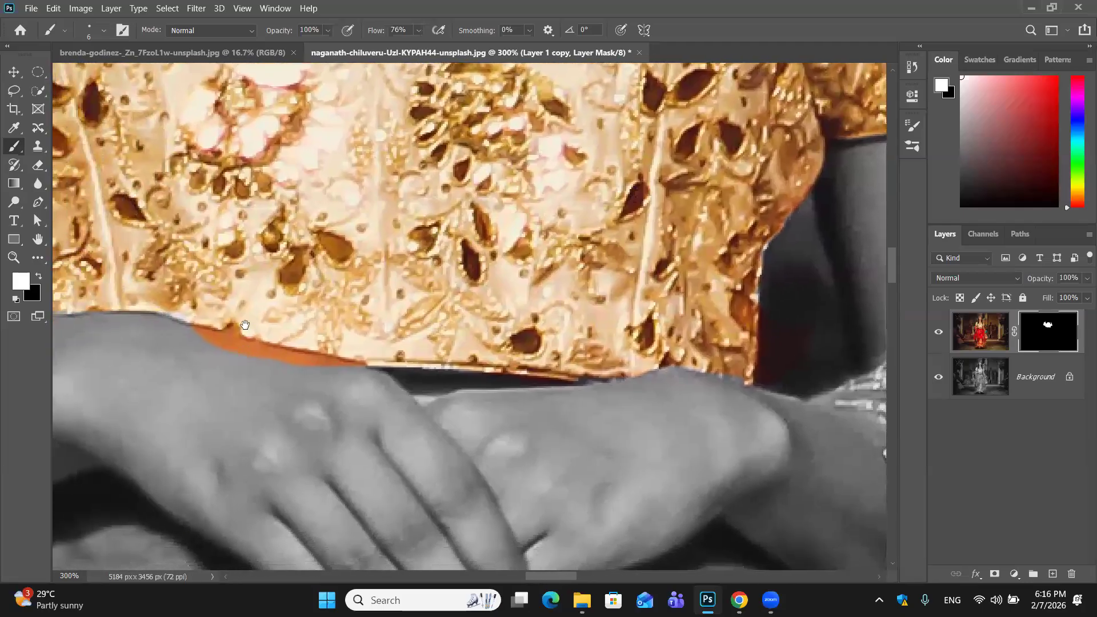
pyautogui.moveTo(196, 291)
pyautogui.mouseDown()
pyautogui.moveTo(226, 323)
pyautogui.moveTo(343, 316)
pyautogui.mouseUp()
pyautogui.press(']')
pyautogui.press(']')
pyautogui.press(']')
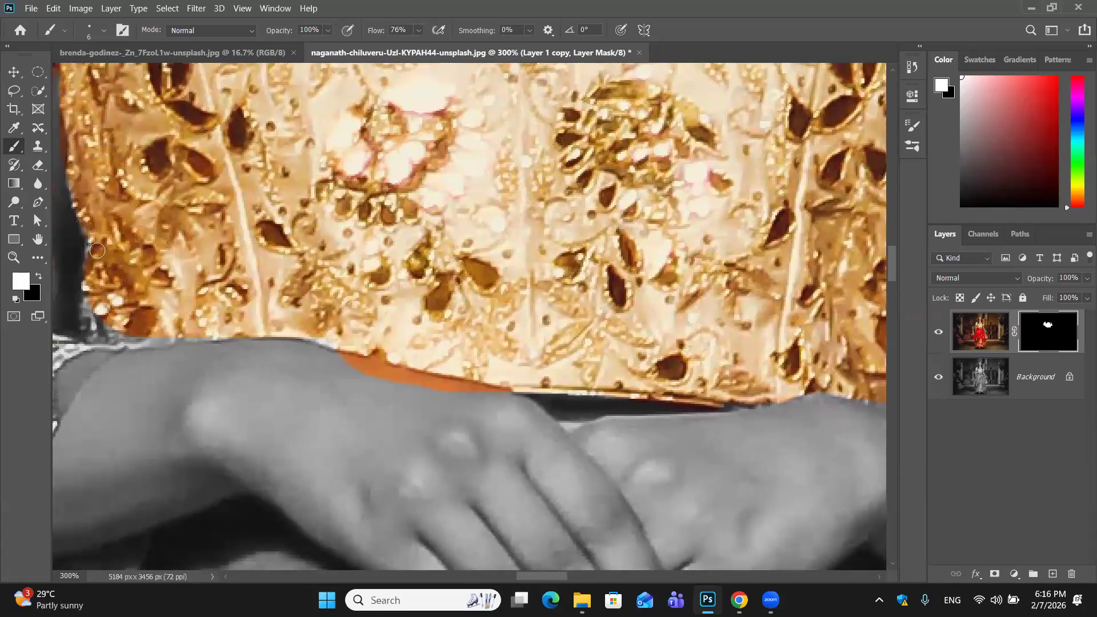
pyautogui.press(']')
pyautogui.press(']')
pyautogui.press(']')
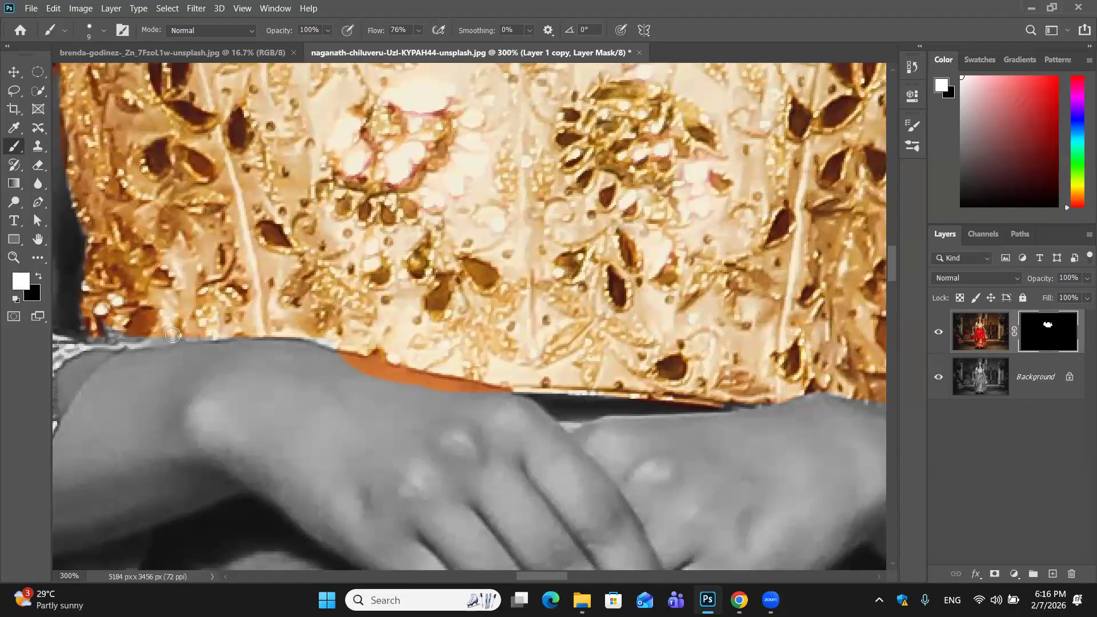
pyautogui.click(420, 30)
pyautogui.moveTo(432, 46); pyautogui.dragTo(448, 45)
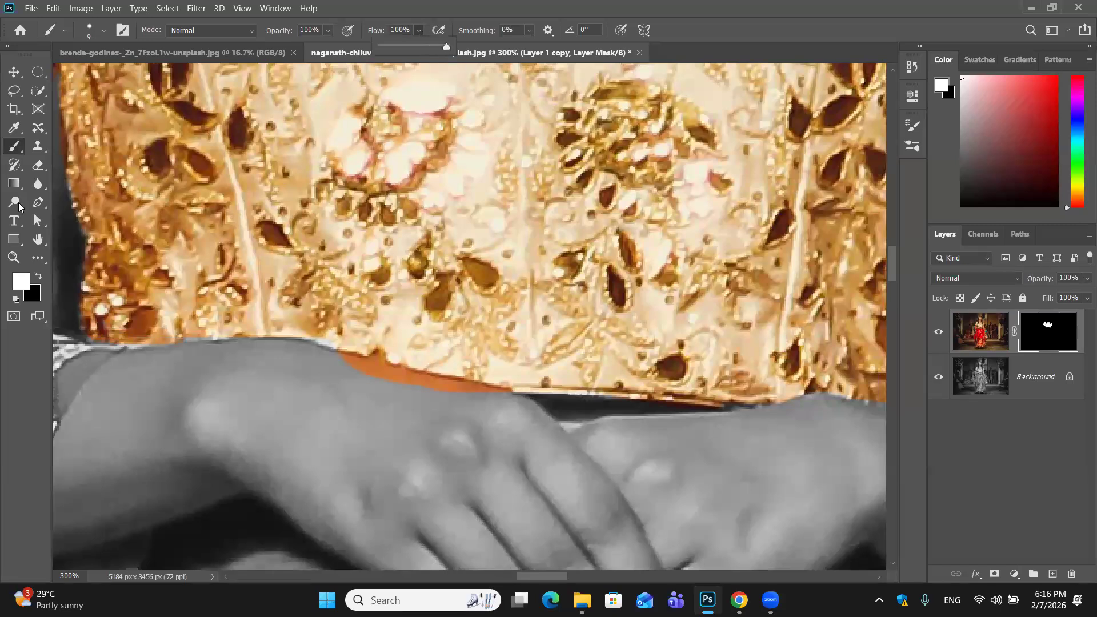
pyautogui.click(93, 312)
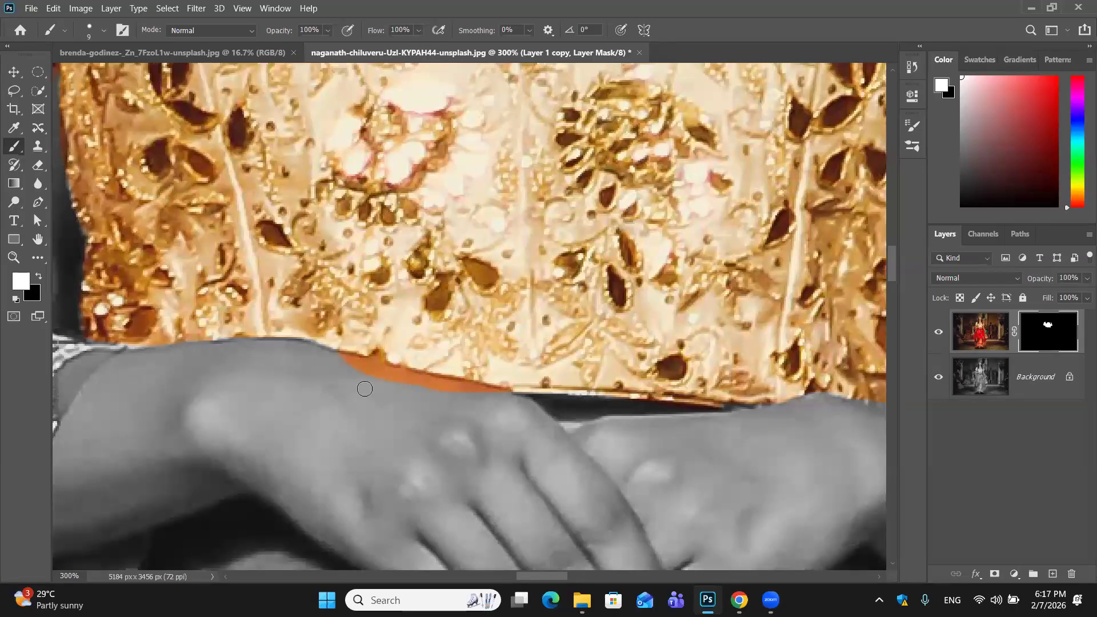
# Paint black on the mask over the orange skin fringe between the blouse hem and the photo's left hand
pyautogui.press('x')
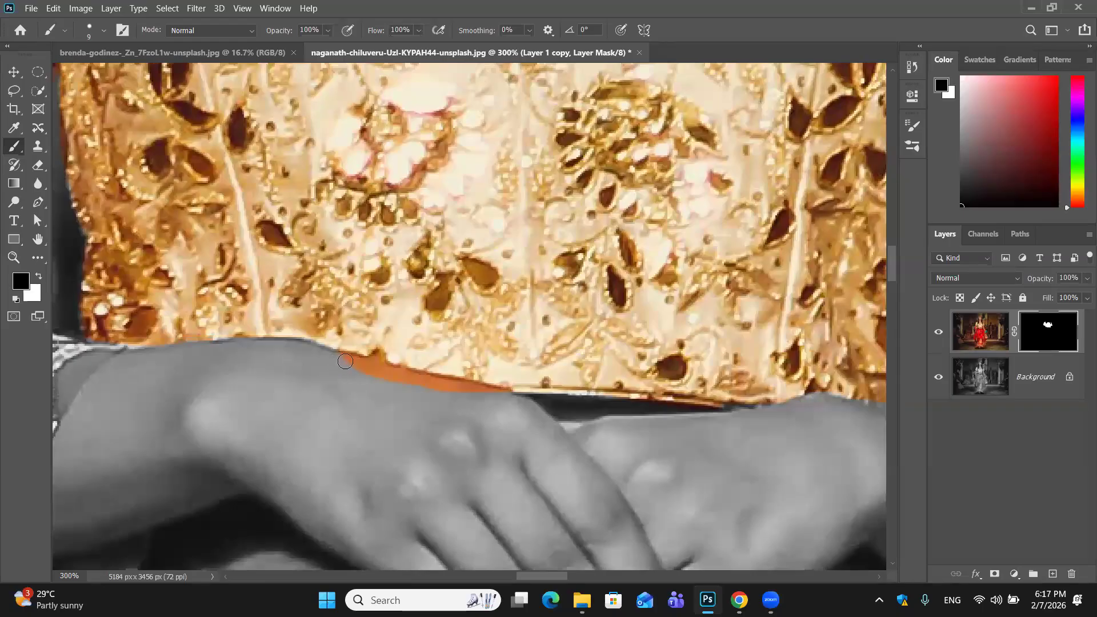
pyautogui.moveTo(369, 362)
pyautogui.mouseDown()
pyautogui.moveTo(501, 396)
pyautogui.moveTo(421, 394)
pyautogui.mouseUp()
pyautogui.click(377, 362)
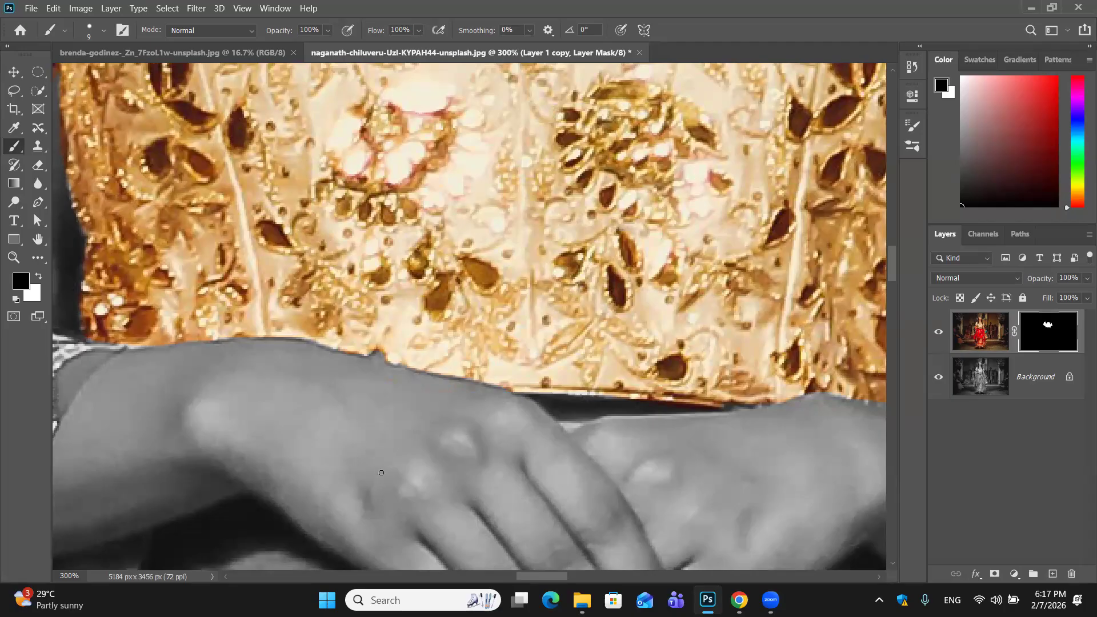
# Restore the hem of the photo's left sleeve and the gap beside the bodice with white on the mask, using an 8 px Brush
pyautogui.scroll(-4, 381, 472)
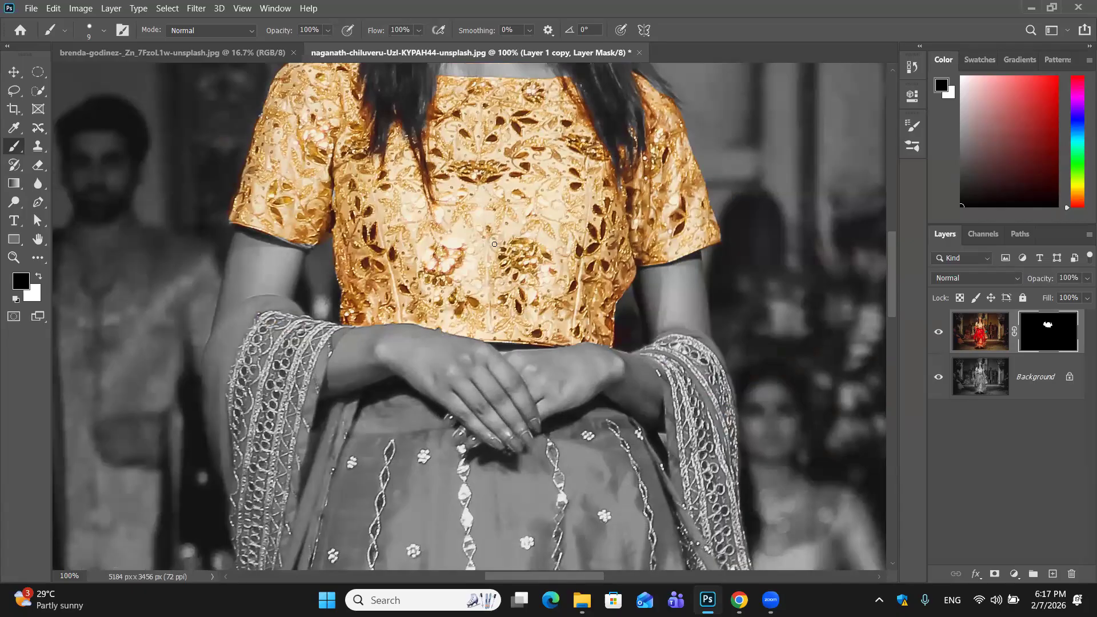
pyautogui.scroll(3, 648, 313)
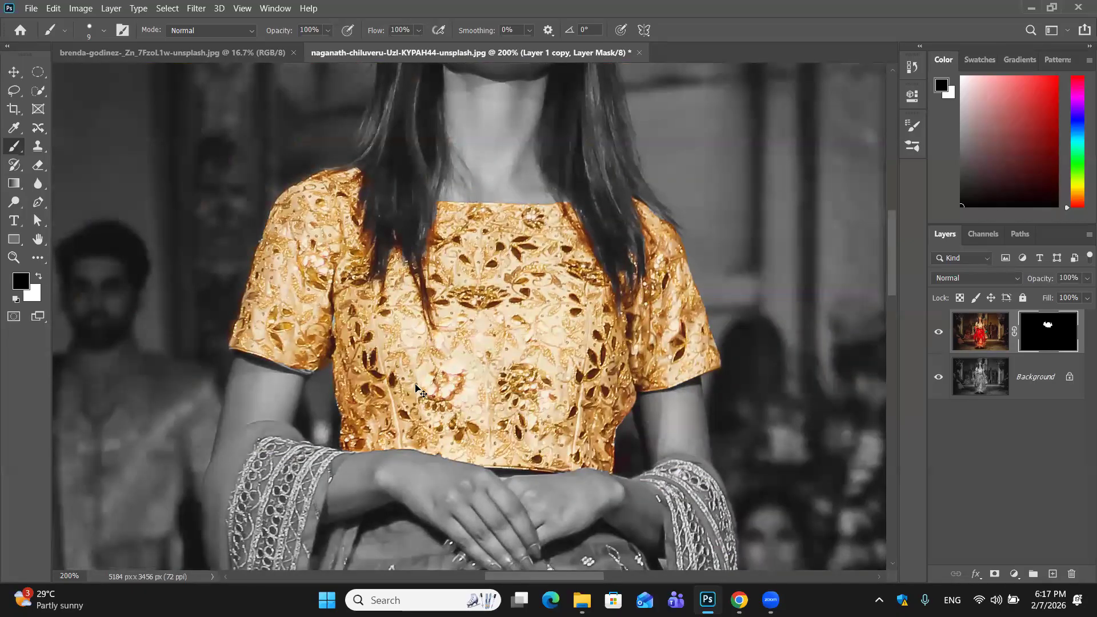
pyautogui.scroll(2, 416, 388)
pyautogui.hotkey('ctrl', '+')
pyautogui.hotkey('ctrl', '+')
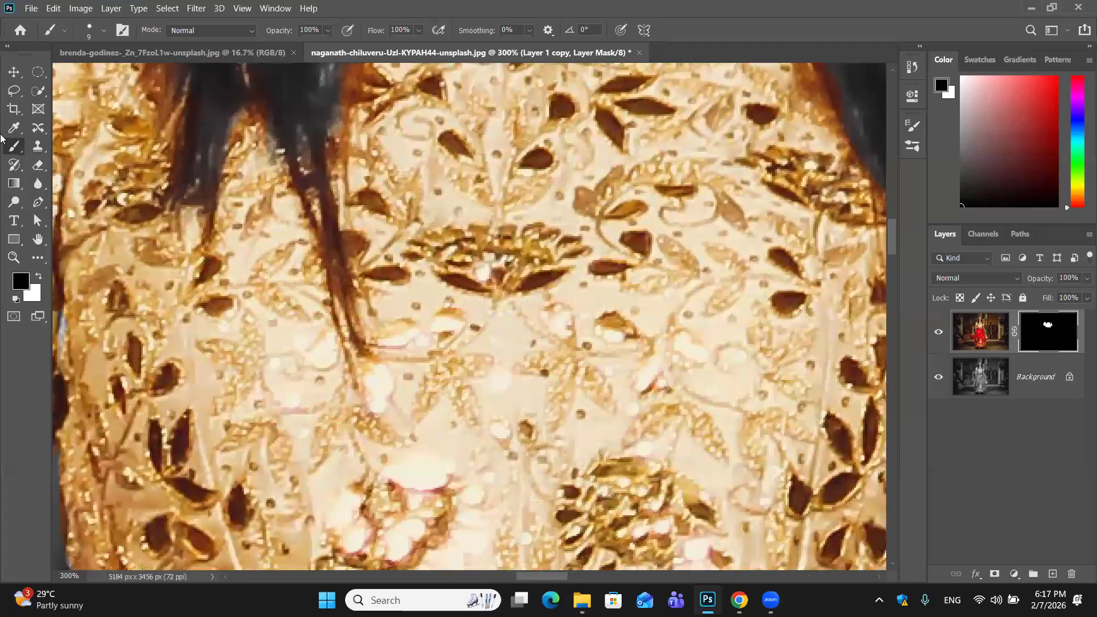
pyautogui.moveTo(303, 254); pyautogui.dragTo(401, 248)
pyautogui.moveTo(359, 294); pyautogui.dragTo(517, 252)
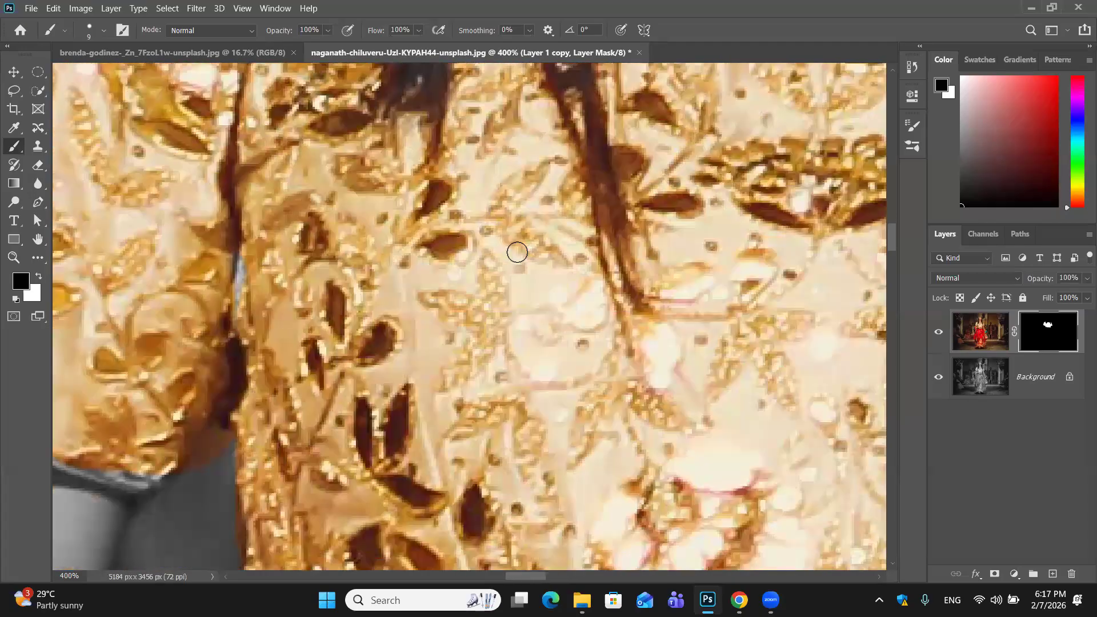
pyautogui.moveTo(244, 256); pyautogui.dragTo(386, 233)
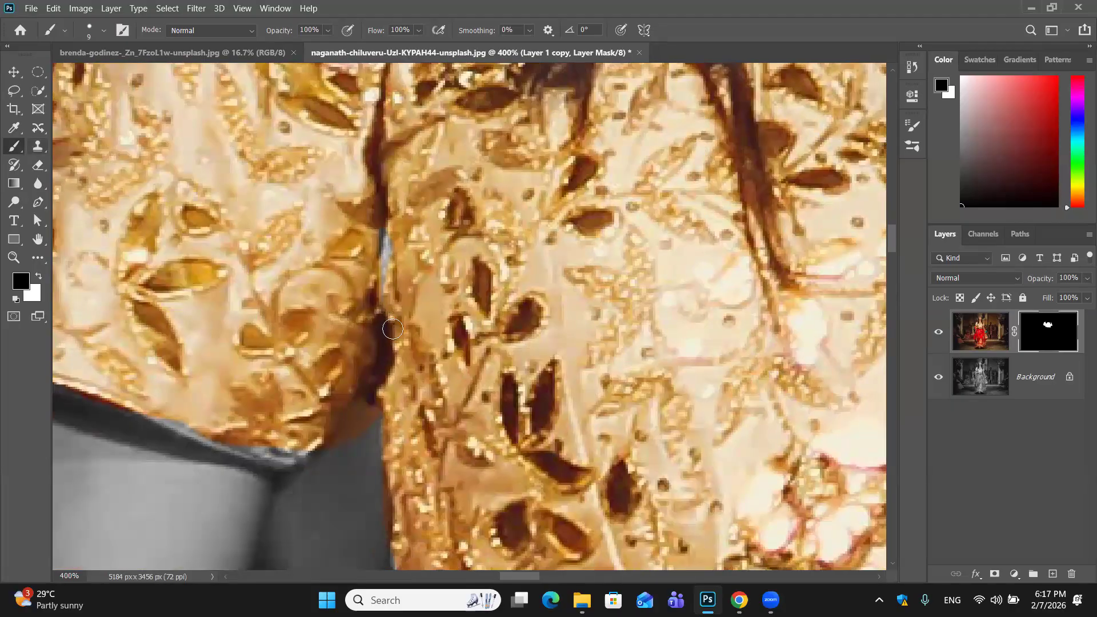
pyautogui.press('x')
pyautogui.moveTo(170, 417)
pyautogui.mouseDown()
pyautogui.moveTo(210, 419)
pyautogui.moveTo(156, 410)
pyautogui.moveTo(280, 447)
pyautogui.moveTo(247, 452)
pyautogui.mouseUp()
pyautogui.press('[')
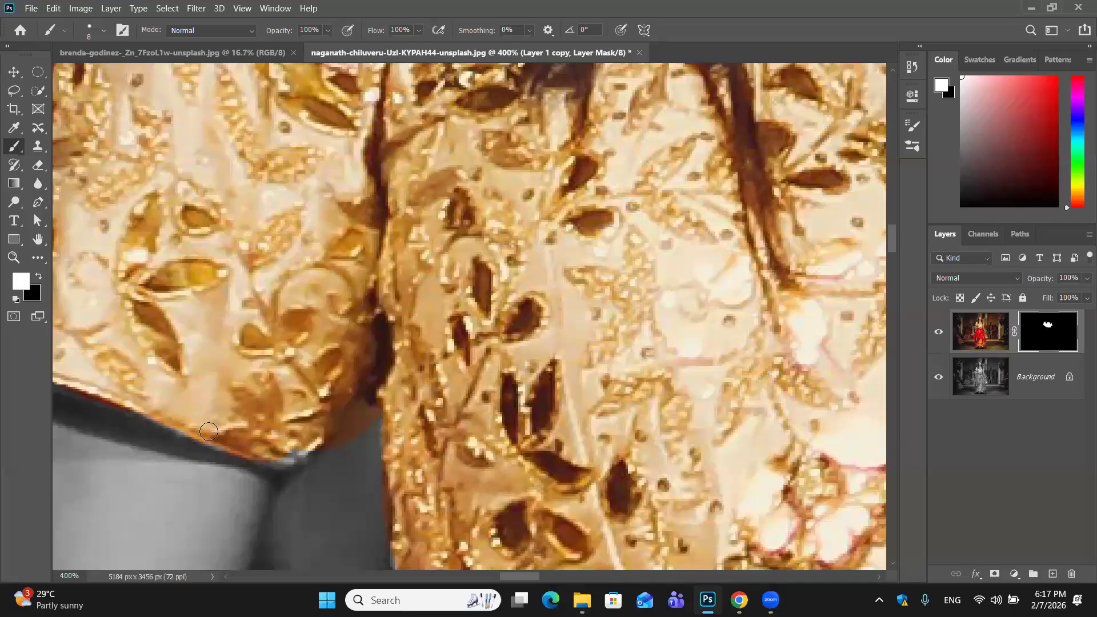
pyautogui.moveTo(287, 459); pyautogui.dragTo(313, 440)
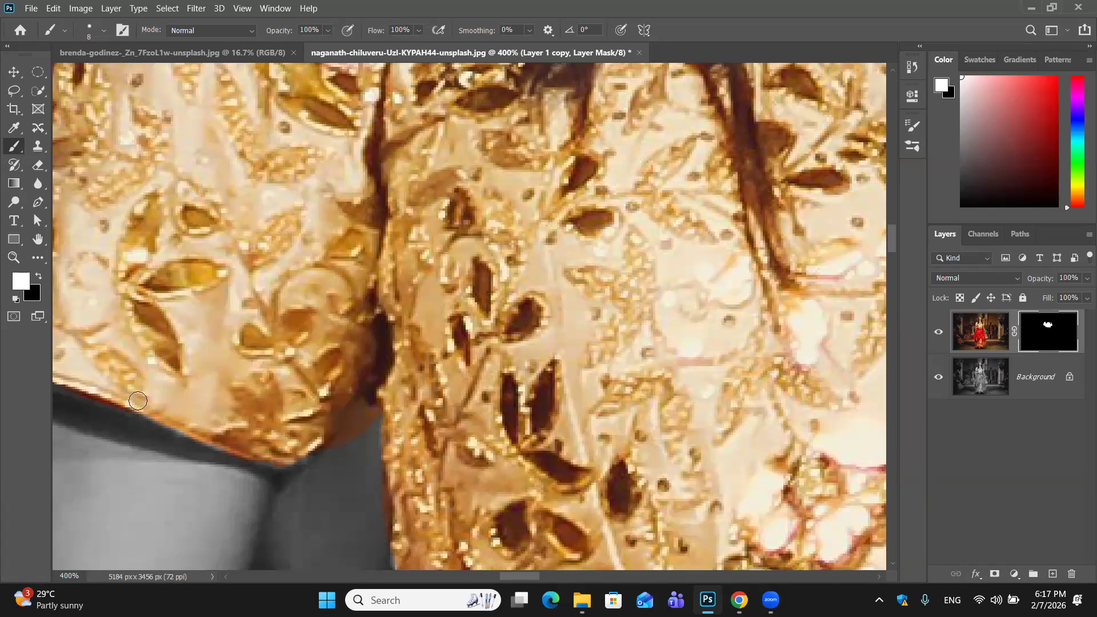
pyautogui.moveTo(185, 426); pyautogui.dragTo(220, 432)
pyautogui.hscroll(-6, 200, 315)
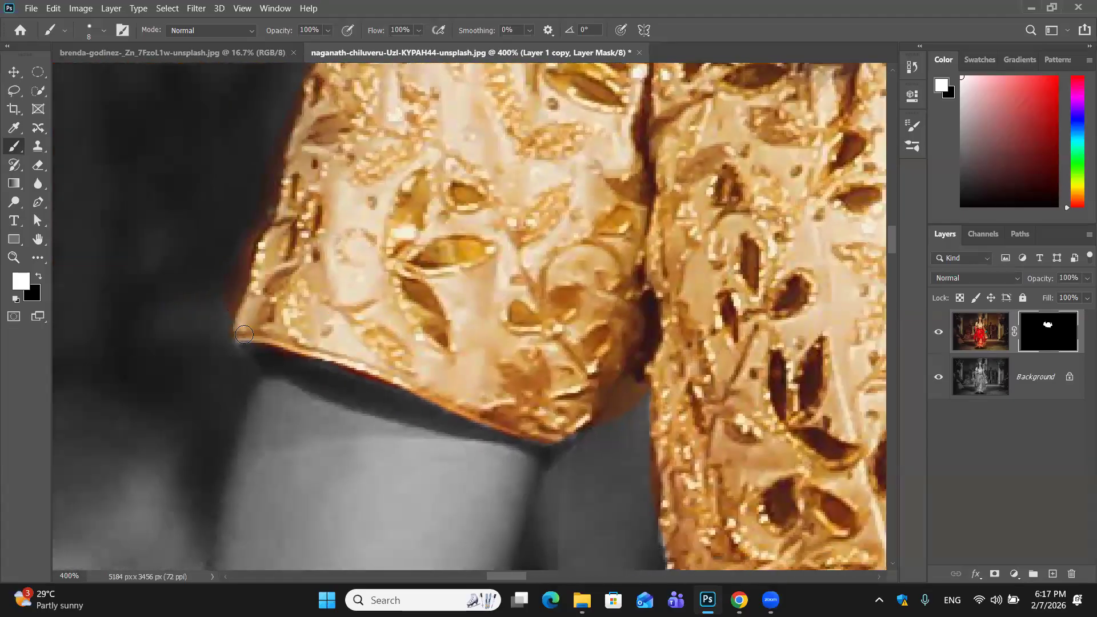
# Set the Brush to 15 px and paint black on the mask over the orange fringe along the photo's left sleeve's outer edge
pyautogui.scroll(4, 275, 259)
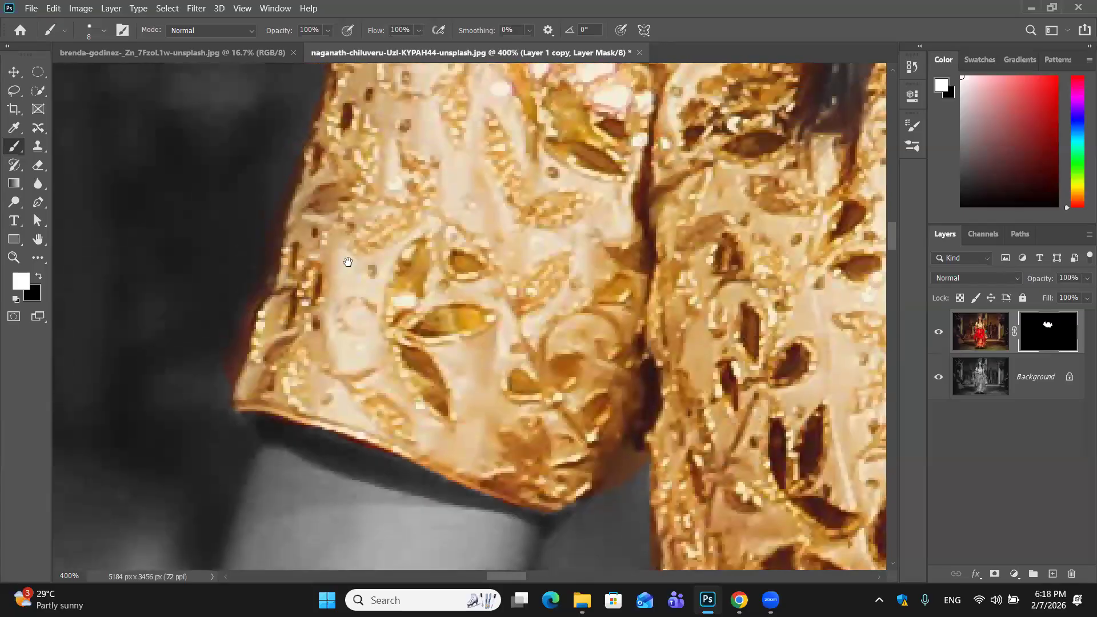
pyautogui.hscroll(-3, 468, 195)
pyautogui.press('x')
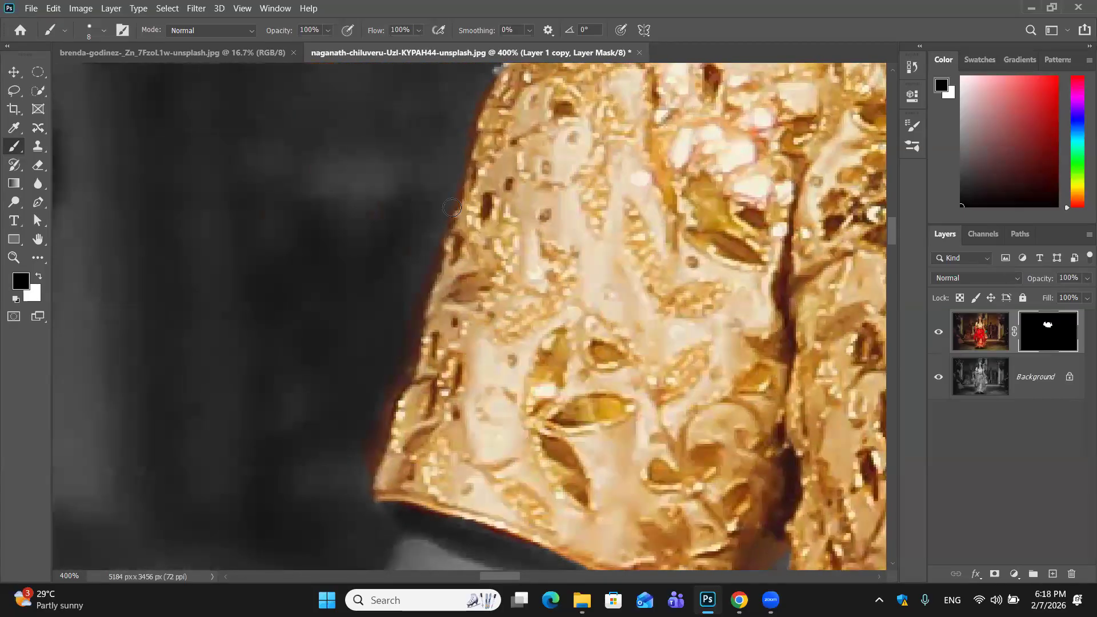
pyautogui.press(']')
pyautogui.press(']')
pyautogui.press(']')
pyautogui.scroll(5, 417, 252)
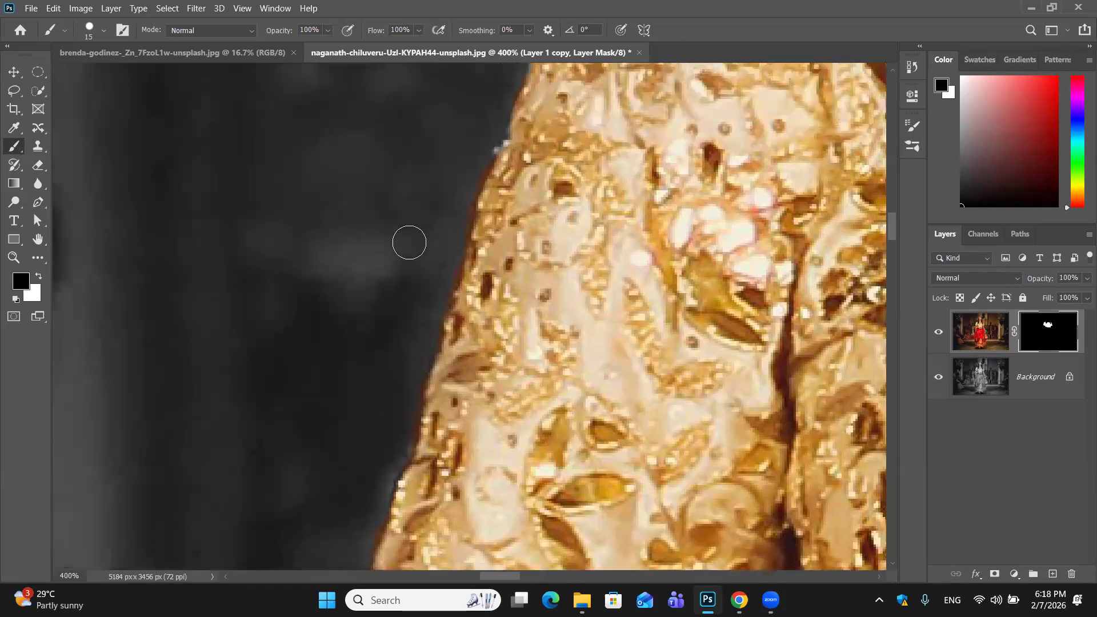
pyautogui.scroll(-8, 404, 294)
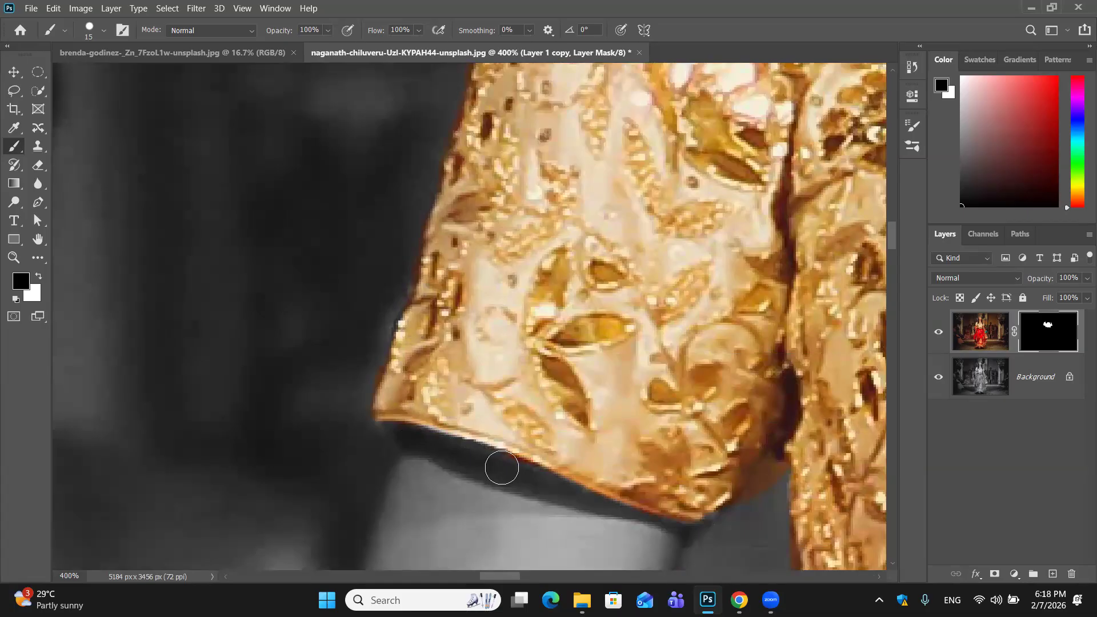
# Set the Brush to 6 px and restore the sleeve hem near its outer corner with white on the mask
pyautogui.press('x')
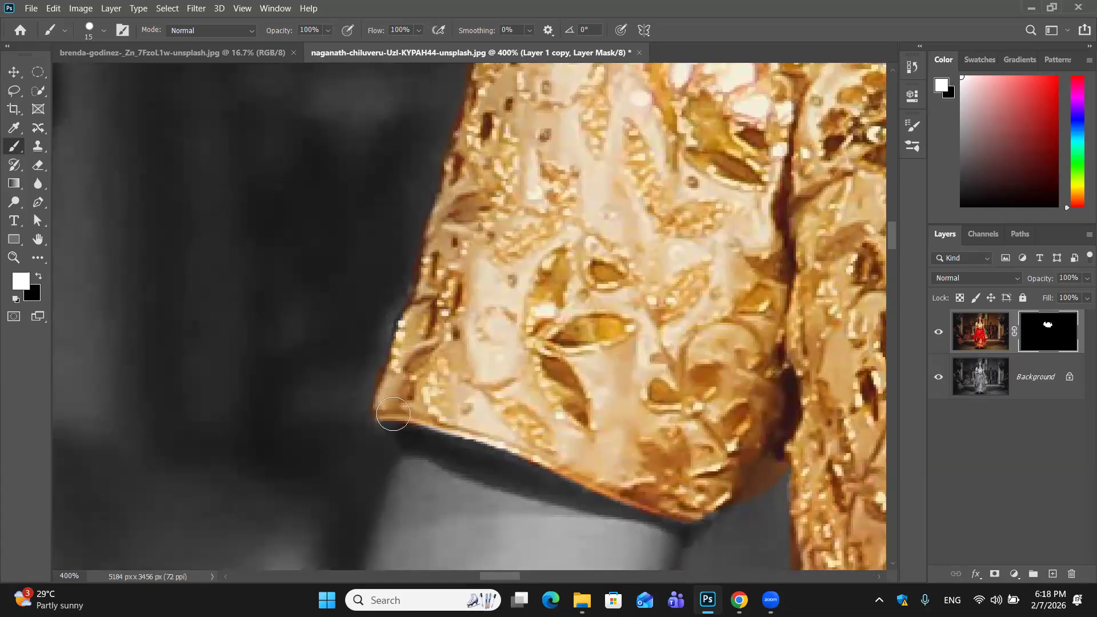
pyautogui.press('[')
pyautogui.press('[')
pyautogui.press('[')
pyautogui.press('[')
pyautogui.press('[')
pyautogui.moveTo(427, 418); pyautogui.dragTo(444, 428)
# Refine the upper outer edge of the photo's left sleeve on the mask, alternating white and black with the 6 px Brush
pyautogui.scroll(2, 344, 333)
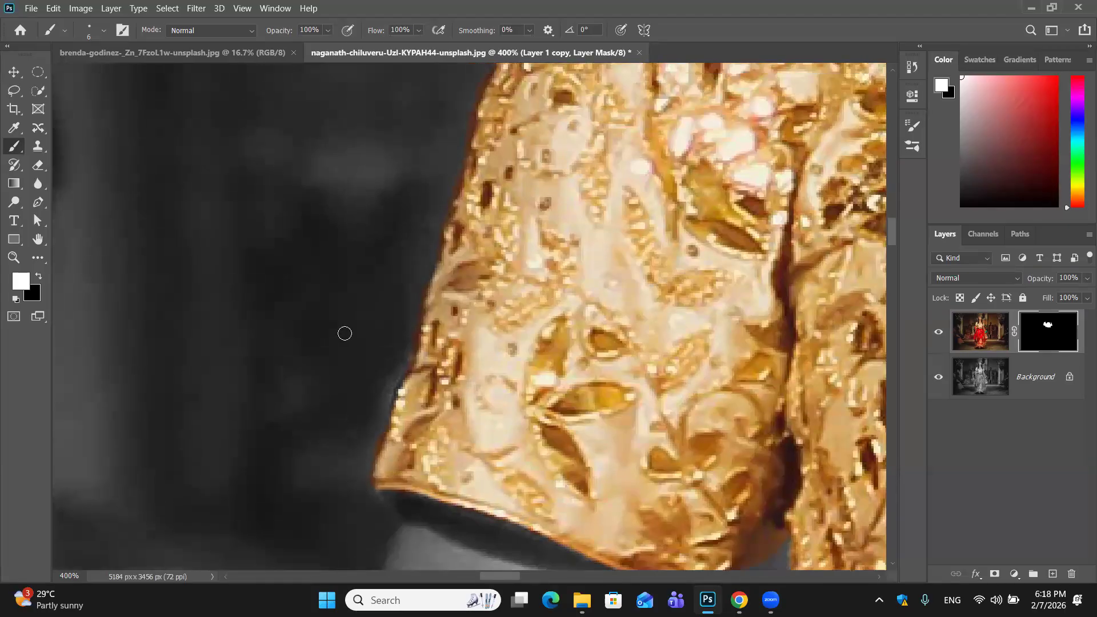
pyautogui.scroll(5, 344, 333)
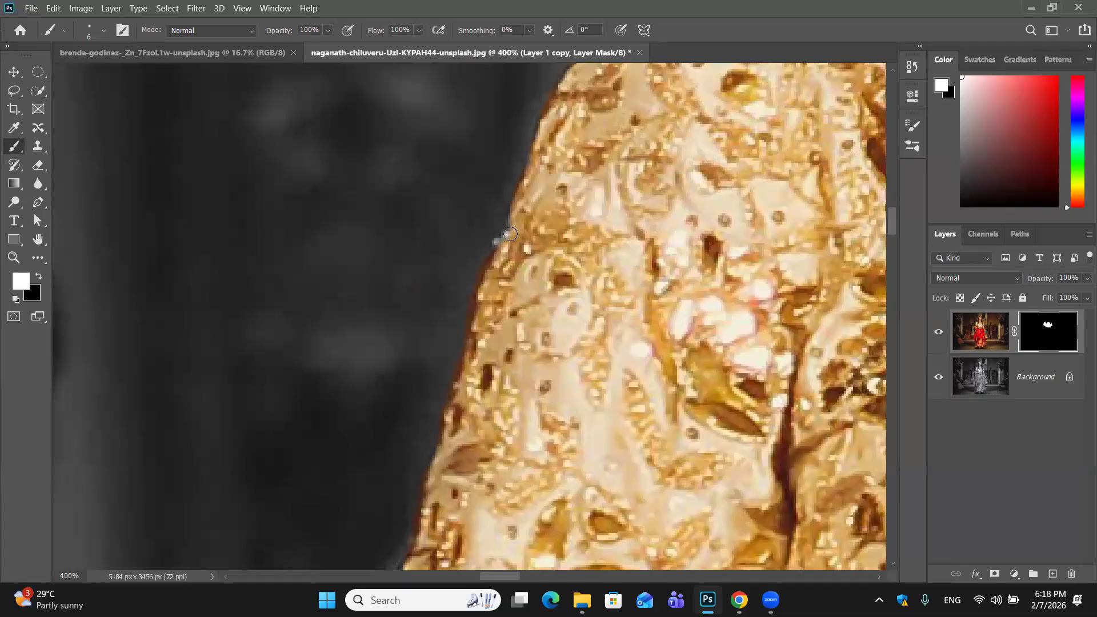
pyautogui.scroll(2, 520, 237)
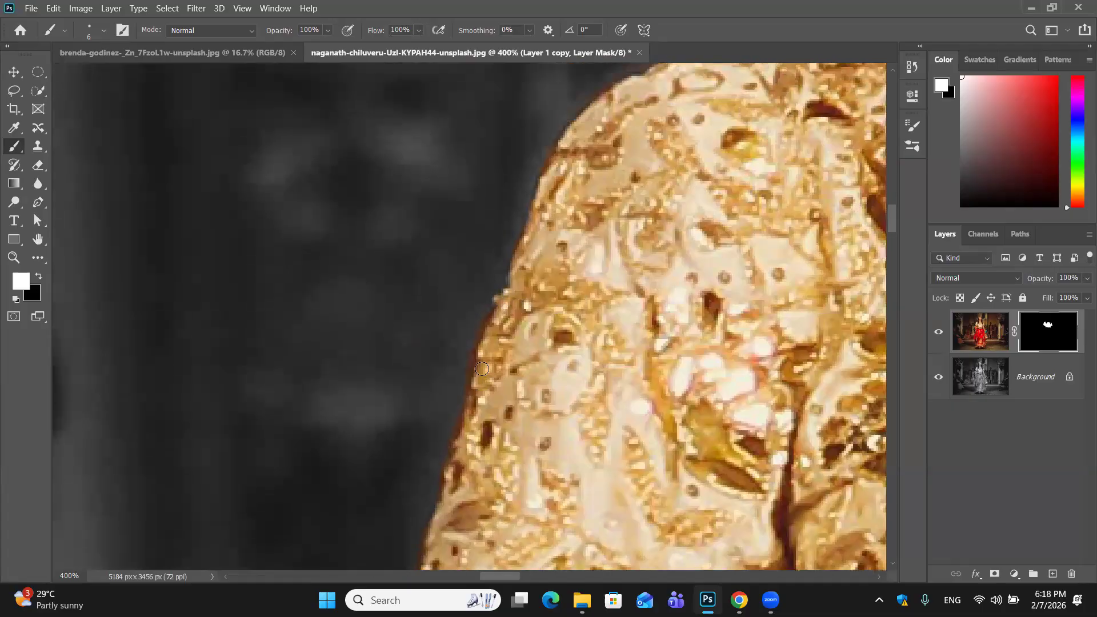
pyautogui.press('x')
pyautogui.press('x')
pyautogui.press('x')
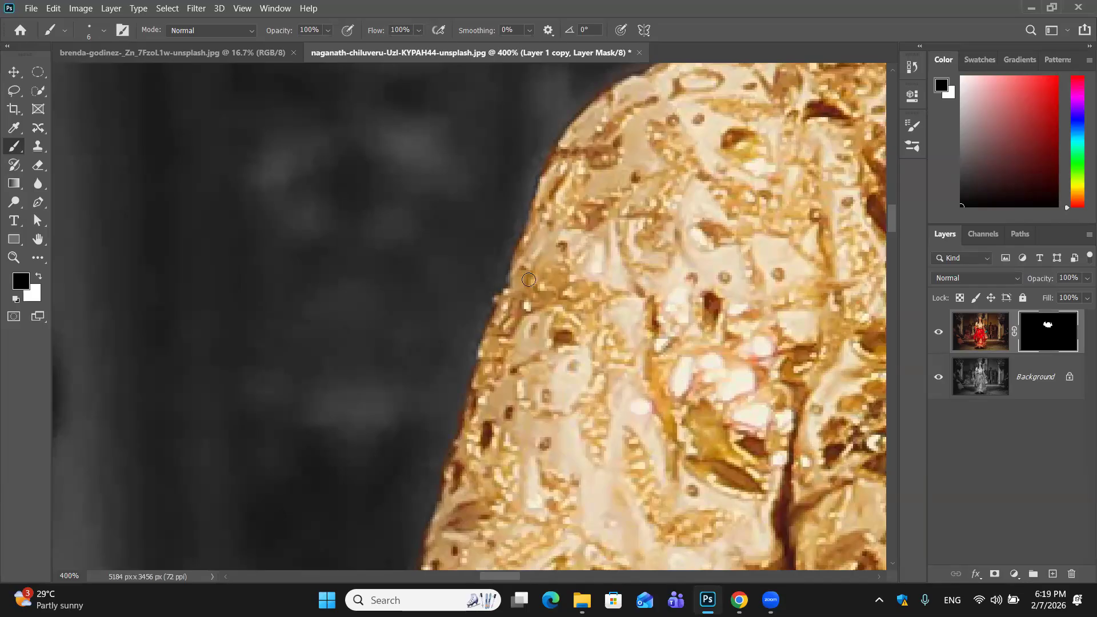
pyautogui.press('x')
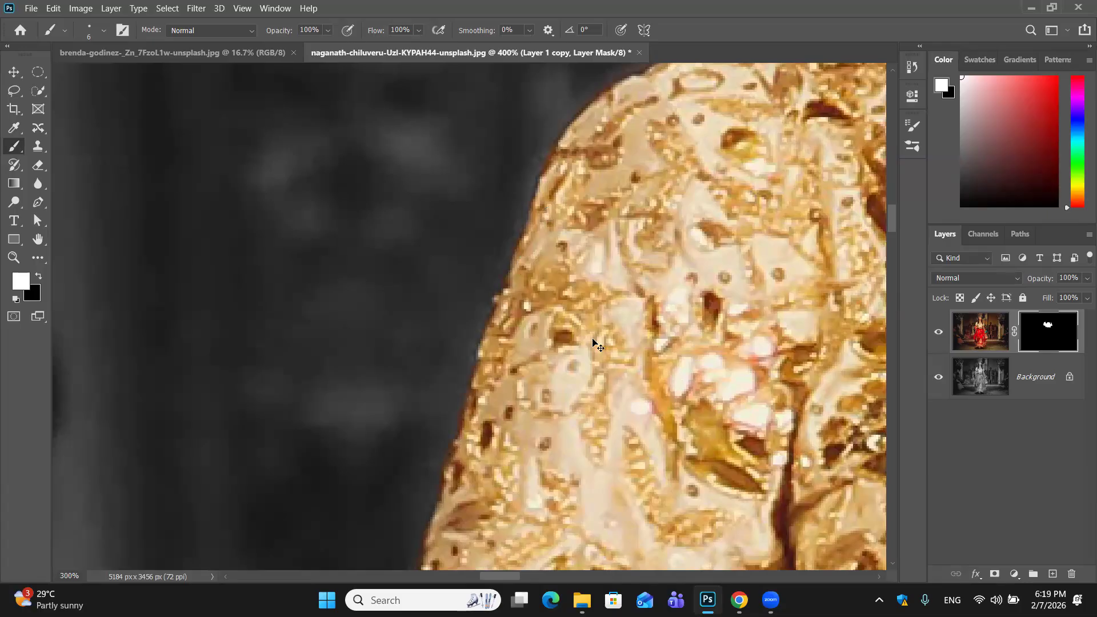
# Enlarge the Brush to 60 px, paint black on the mask over the upper blouse, and restore the area with white
pyautogui.scroll(-4, 594, 342)
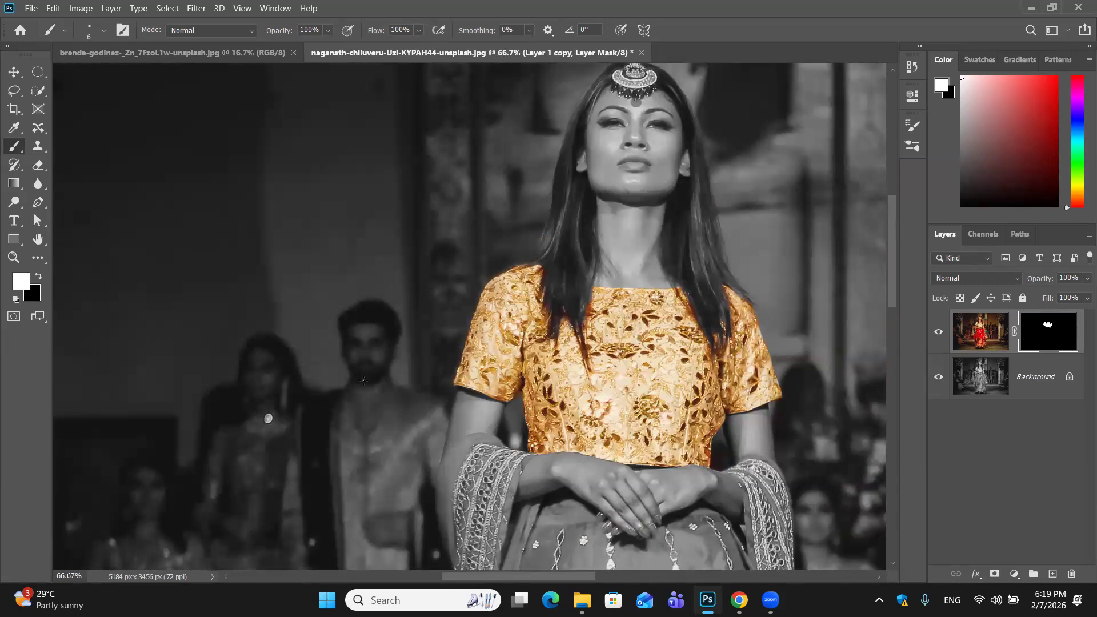
pyautogui.press(']')
pyautogui.press(']')
pyautogui.press(']')
pyautogui.press(']')
pyautogui.press(']')
pyautogui.press(']')
pyautogui.press(']')
pyautogui.press(']')
pyautogui.press(']')
pyautogui.press('x')
pyautogui.moveTo(581, 312); pyautogui.dragTo(603, 307)
pyautogui.press('x')
pyautogui.moveTo(602, 298); pyautogui.dragTo(601, 374)
# Set the Brush to 30 px and paint white on the mask over the centre of the head ornament
pyautogui.scroll(1, 585, 365)
pyautogui.scroll(5, 584, 366)
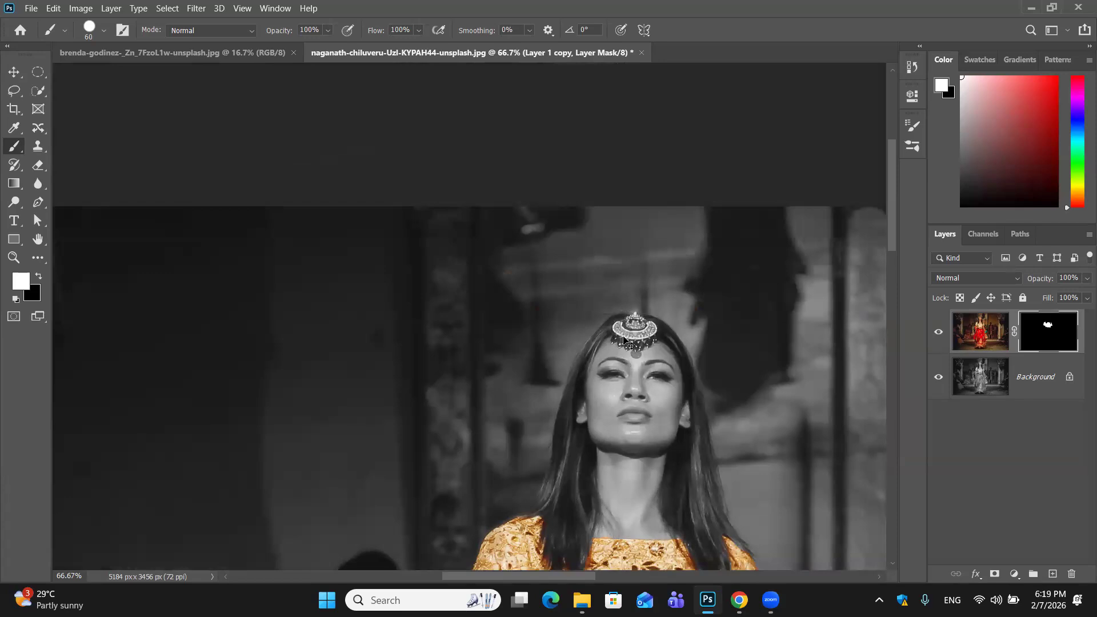
pyautogui.scroll(5, 624, 341)
pyautogui.moveTo(669, 340); pyautogui.dragTo(355, 361)
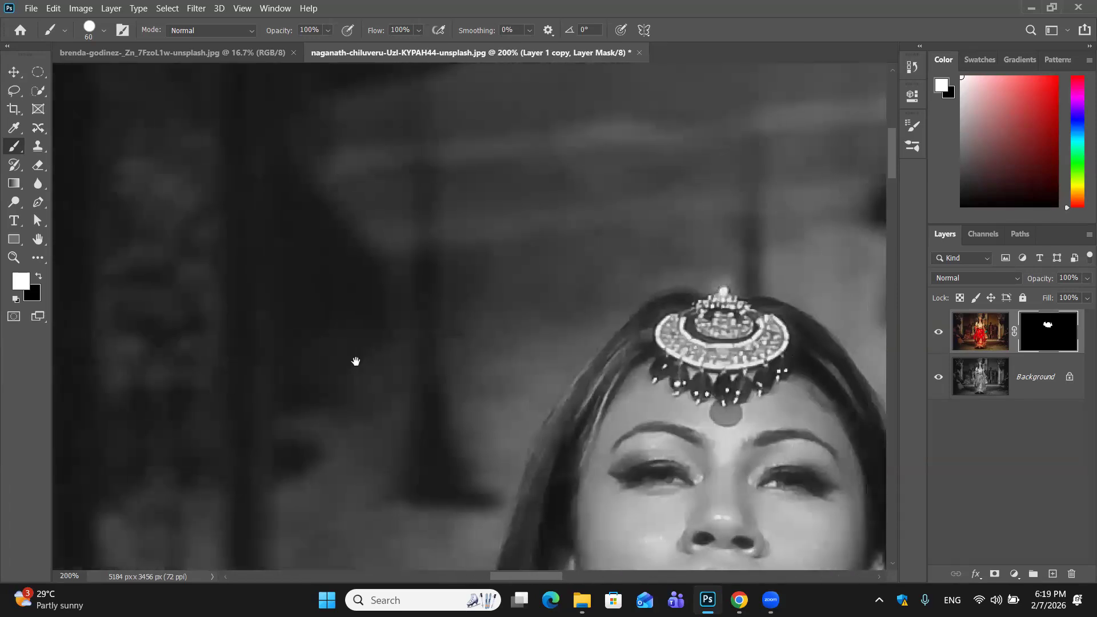
pyautogui.press('[')
pyautogui.press('[')
pyautogui.press('[')
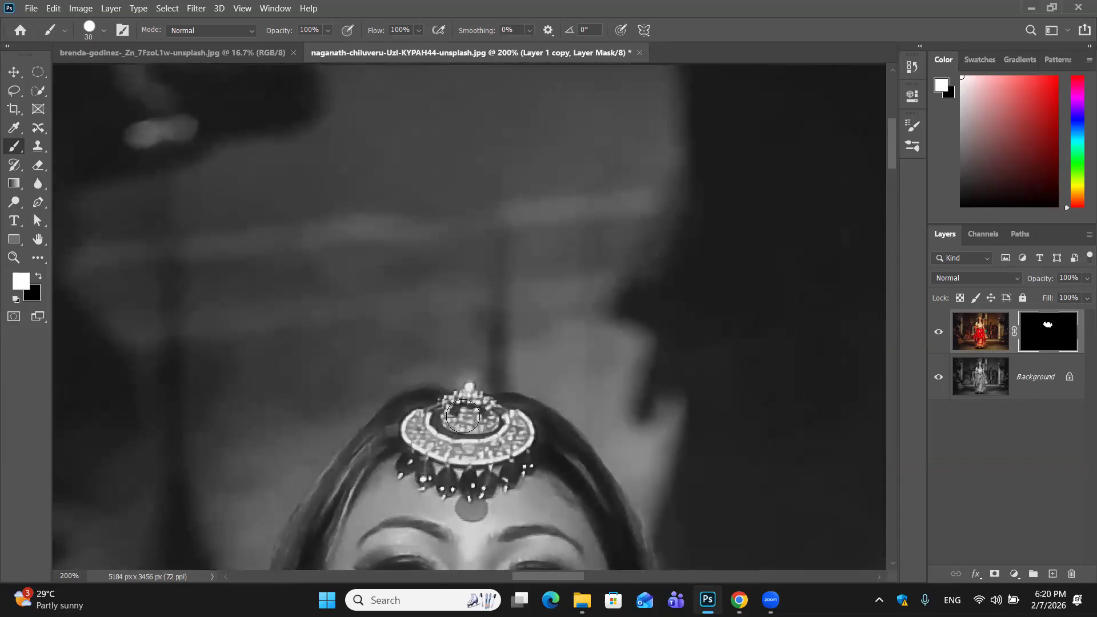
pyautogui.moveTo(464, 409); pyautogui.dragTo(469, 405)
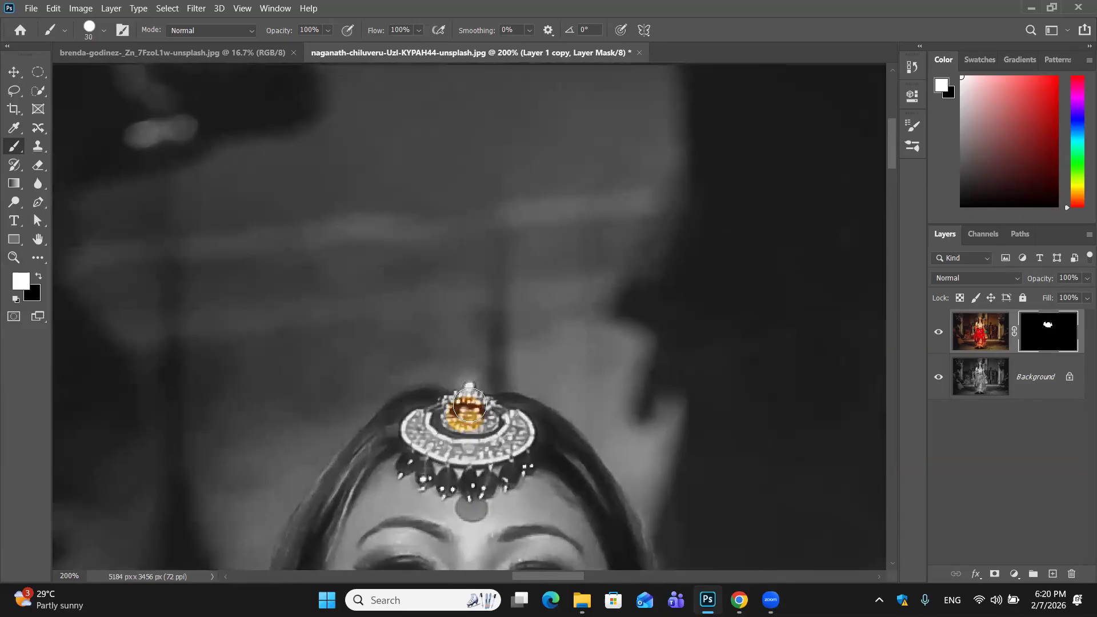
# Reveal the rest of the ornament's central crown in colour, painting white on the mask with the Brush reduced from 10 px to 5 px
pyautogui.press('[')
pyautogui.press('[')
pyautogui.moveTo(449, 400); pyautogui.dragTo(482, 398)
pyautogui.moveTo(474, 395); pyautogui.dragTo(476, 435)
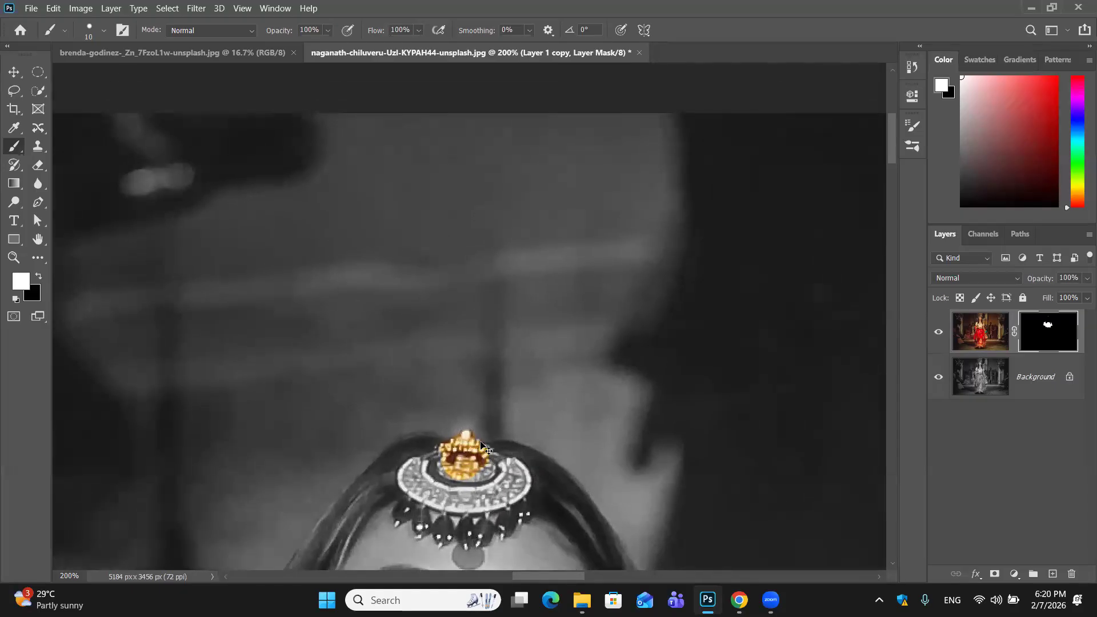
pyautogui.scroll(4, 480, 444)
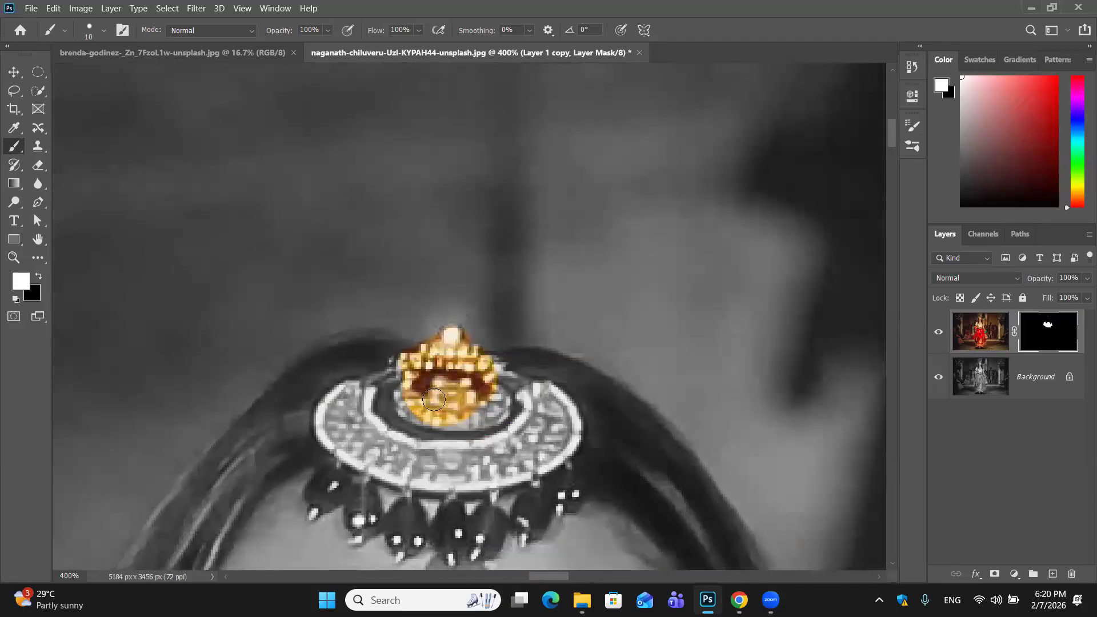
pyautogui.moveTo(406, 392)
pyautogui.mouseDown()
pyautogui.moveTo(416, 408)
pyautogui.moveTo(466, 414)
pyautogui.mouseUp()
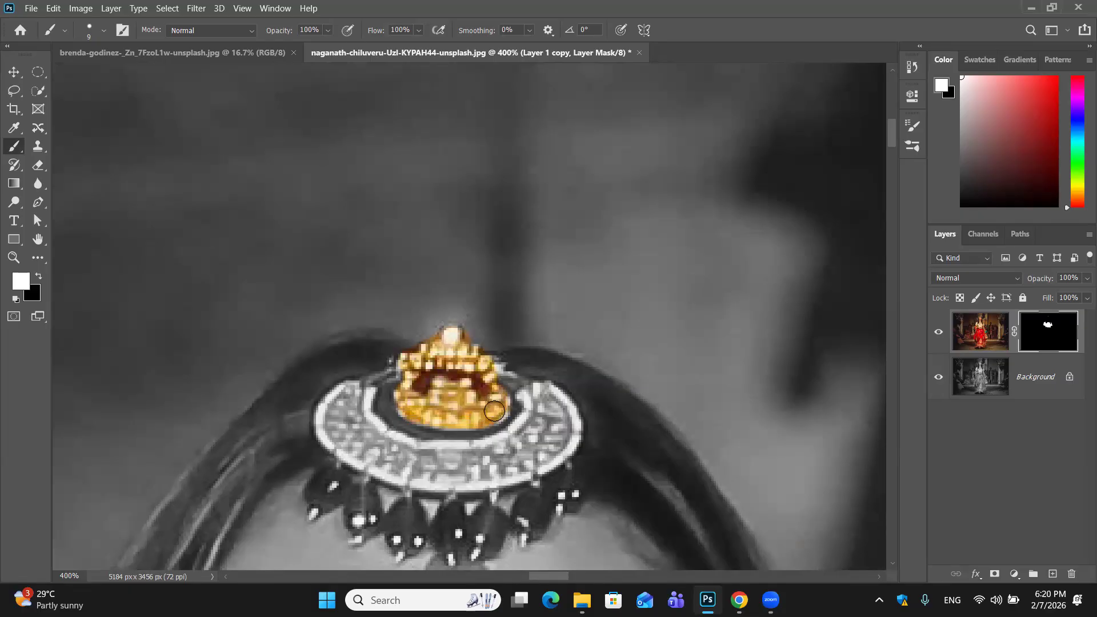
pyautogui.press('[')
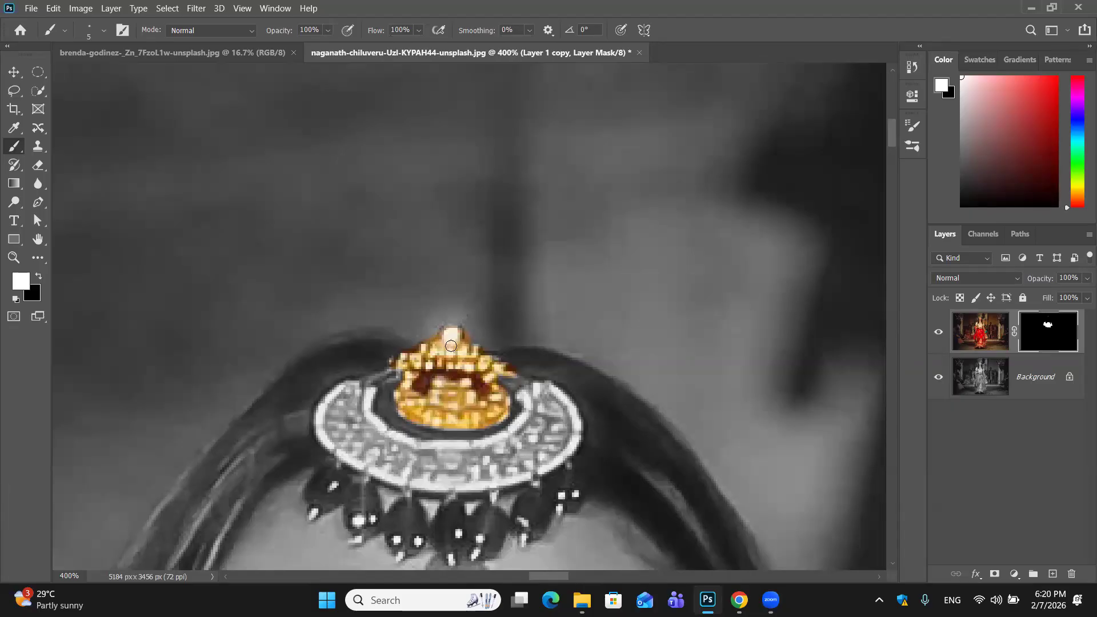
# Set the Brush to 9 px and paint white on the mask over the ornament's crescent-shaped band
pyautogui.press(']')
pyautogui.press(']')
pyautogui.press(']')
pyautogui.press(']')
pyautogui.moveTo(351, 391)
pyautogui.mouseDown()
pyautogui.moveTo(357, 451)
pyautogui.moveTo(354, 388)
pyautogui.moveTo(329, 421)
pyautogui.moveTo(338, 444)
pyautogui.moveTo(442, 469)
pyautogui.moveTo(388, 443)
pyautogui.moveTo(363, 393)
pyautogui.moveTo(348, 393)
pyautogui.moveTo(339, 410)
pyautogui.moveTo(339, 386)
pyautogui.moveTo(326, 420)
pyautogui.moveTo(346, 452)
pyautogui.moveTo(404, 470)
pyautogui.moveTo(476, 471)
pyautogui.moveTo(435, 478)
pyautogui.moveTo(380, 469)
pyautogui.moveTo(456, 467)
pyautogui.moveTo(403, 454)
pyautogui.moveTo(369, 430)
pyautogui.moveTo(451, 455)
pyautogui.moveTo(500, 450)
pyautogui.moveTo(443, 457)
pyautogui.moveTo(475, 462)
pyautogui.moveTo(509, 446)
pyautogui.moveTo(462, 473)
pyautogui.moveTo(546, 443)
pyautogui.moveTo(474, 476)
pyautogui.moveTo(555, 446)
pyautogui.moveTo(561, 401)
pyautogui.moveTo(553, 421)
pyautogui.moveTo(548, 395)
pyautogui.moveTo(532, 395)
pyautogui.moveTo(543, 394)
pyautogui.moveTo(502, 445)
pyautogui.moveTo(540, 410)
pyautogui.moveTo(496, 450)
pyautogui.moveTo(396, 444)
pyautogui.moveTo(369, 429)
pyautogui.moveTo(366, 408)
pyautogui.moveTo(382, 395)
pyautogui.moveTo(429, 429)
pyautogui.mouseUp()
# Clear the dark gap inside the band with black, and restore the central crown's lower edge with white using a 5 px Brush
pyautogui.press('x')
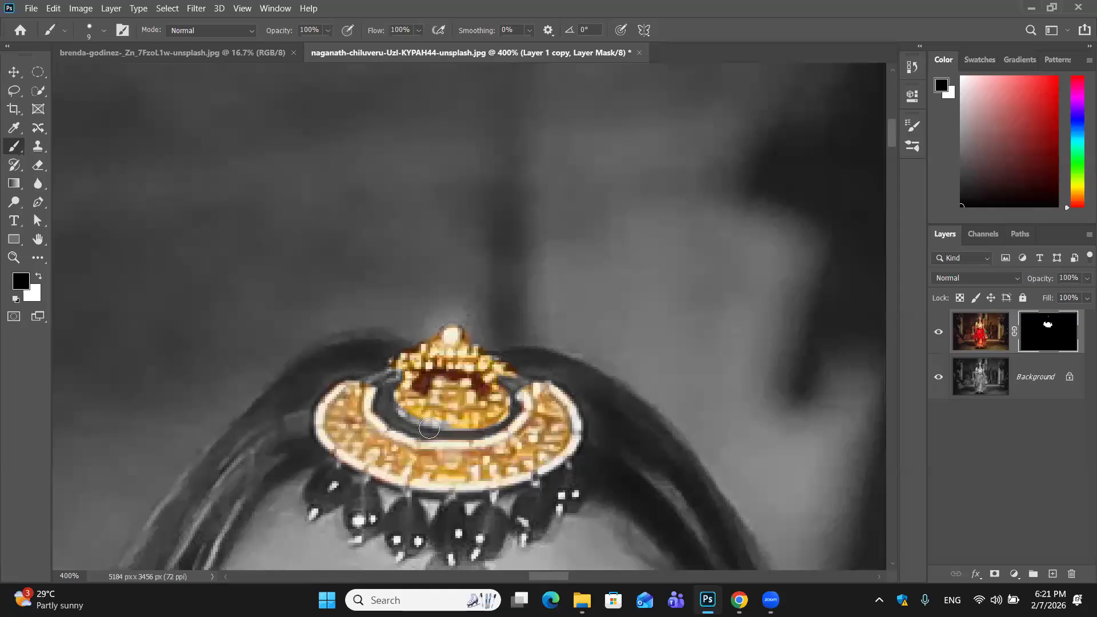
pyautogui.press('x')
pyautogui.press('[')
pyautogui.press('[')
pyautogui.press('[')
pyautogui.press('[')
pyautogui.moveTo(404, 418)
pyautogui.mouseDown()
pyautogui.moveTo(455, 421)
pyautogui.moveTo(436, 422)
pyautogui.mouseUp()
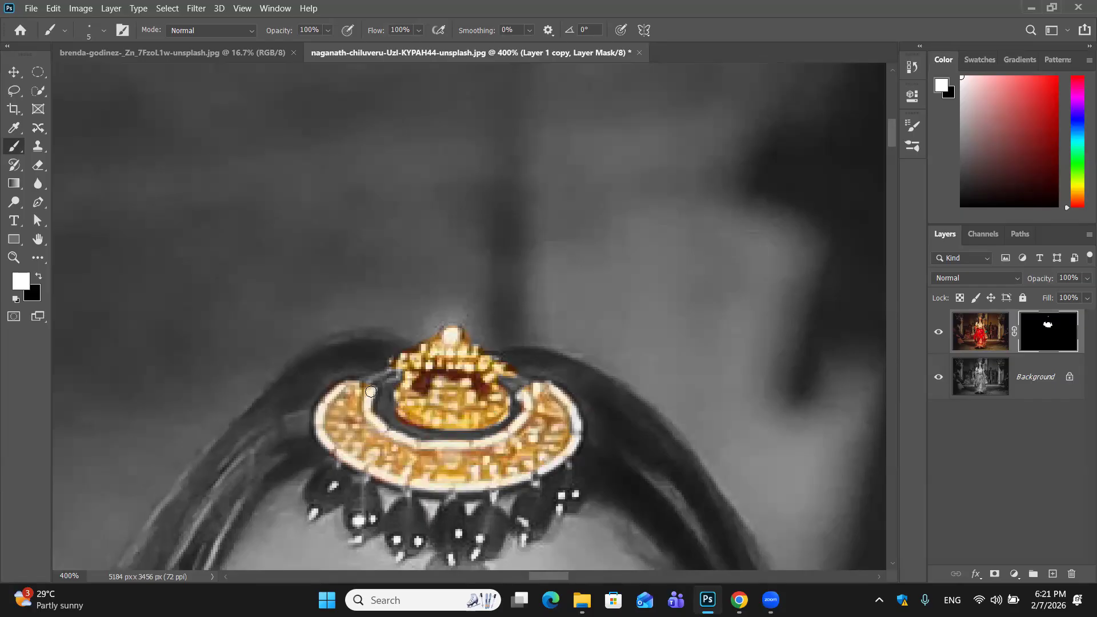
# Paint black on the mask over the inner rim of the ornament's band, and restore the rim with white
pyautogui.press('x')
pyautogui.moveTo(370, 412)
pyautogui.mouseDown()
pyautogui.moveTo(382, 431)
pyautogui.moveTo(474, 448)
pyautogui.moveTo(503, 435)
pyautogui.moveTo(526, 395)
pyautogui.mouseUp()
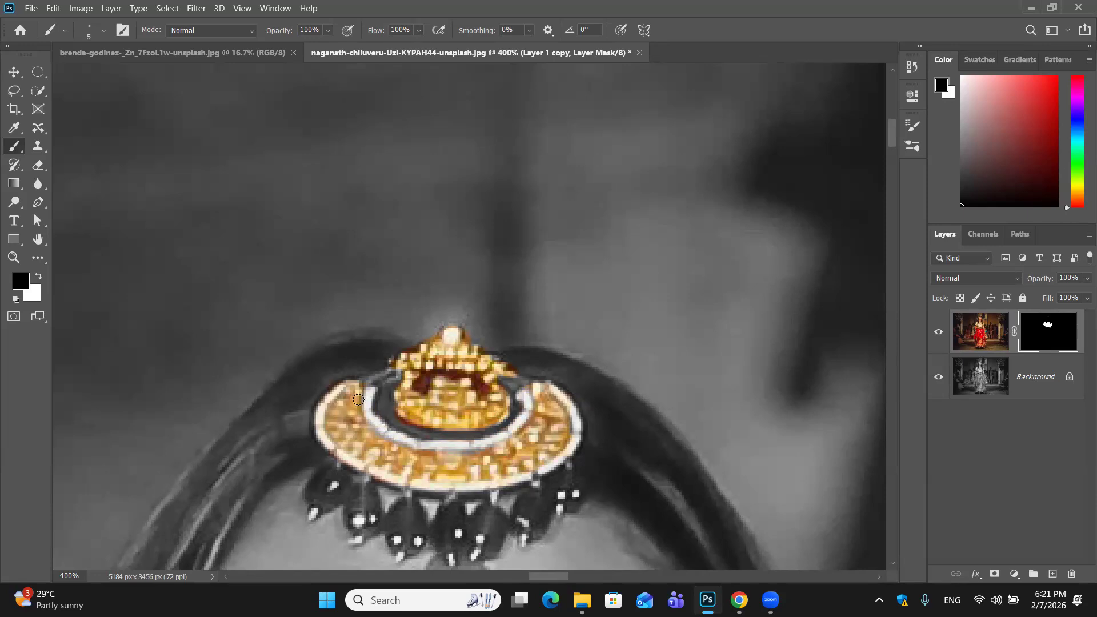
pyautogui.press('x')
pyautogui.moveTo(368, 408)
pyautogui.mouseDown()
pyautogui.moveTo(384, 432)
pyautogui.moveTo(472, 446)
pyautogui.moveTo(502, 437)
pyautogui.moveTo(526, 397)
pyautogui.mouseUp()
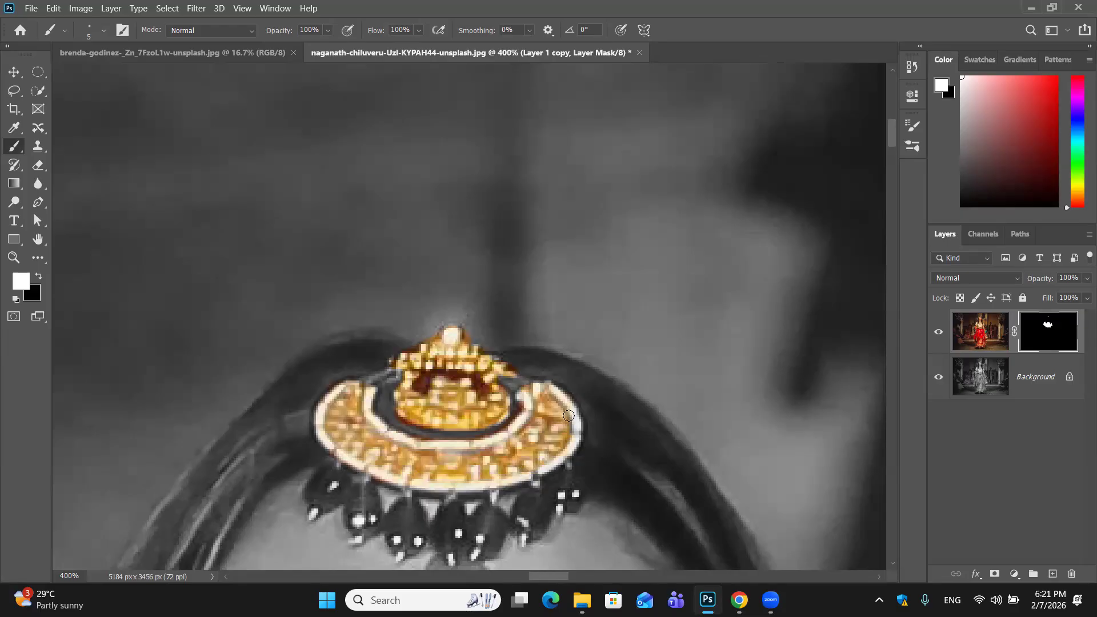
# Try painting white on the mask over the outermost beads at both ends of the ornament, undoing each stroke
pyautogui.moveTo(555, 472)
pyautogui.mouseDown()
pyautogui.moveTo(504, 486)
pyautogui.moveTo(538, 504)
pyautogui.mouseUp()
pyautogui.hotkey('ctrl', 'z')
pyautogui.moveTo(325, 480)
pyautogui.mouseDown()
pyautogui.moveTo(306, 483)
pyautogui.moveTo(327, 484)
pyautogui.mouseUp()
pyautogui.hotkey('ctrl', 'z')
pyautogui.moveTo(337, 467)
pyautogui.mouseDown()
pyautogui.moveTo(330, 488)
pyautogui.moveTo(333, 475)
pyautogui.moveTo(305, 492)
pyautogui.moveTo(331, 494)
pyautogui.moveTo(300, 512)
pyautogui.moveTo(344, 490)
pyautogui.mouseUp()
pyautogui.hotkey('ctrl', 'z')
# Colour the hanging beads below the ornament's band with white using an 8 px Brush, and clean their edges with black at 3 px
pyautogui.moveTo(360, 503)
pyautogui.mouseDown()
pyautogui.moveTo(370, 490)
pyautogui.moveTo(361, 540)
pyautogui.moveTo(355, 507)
pyautogui.moveTo(377, 506)
pyautogui.moveTo(376, 516)
pyautogui.mouseUp()
pyautogui.hotkey('ctrl', '-')
pyautogui.hotkey('ctrl', '-')
pyautogui.hotkey('ctrl', '-')
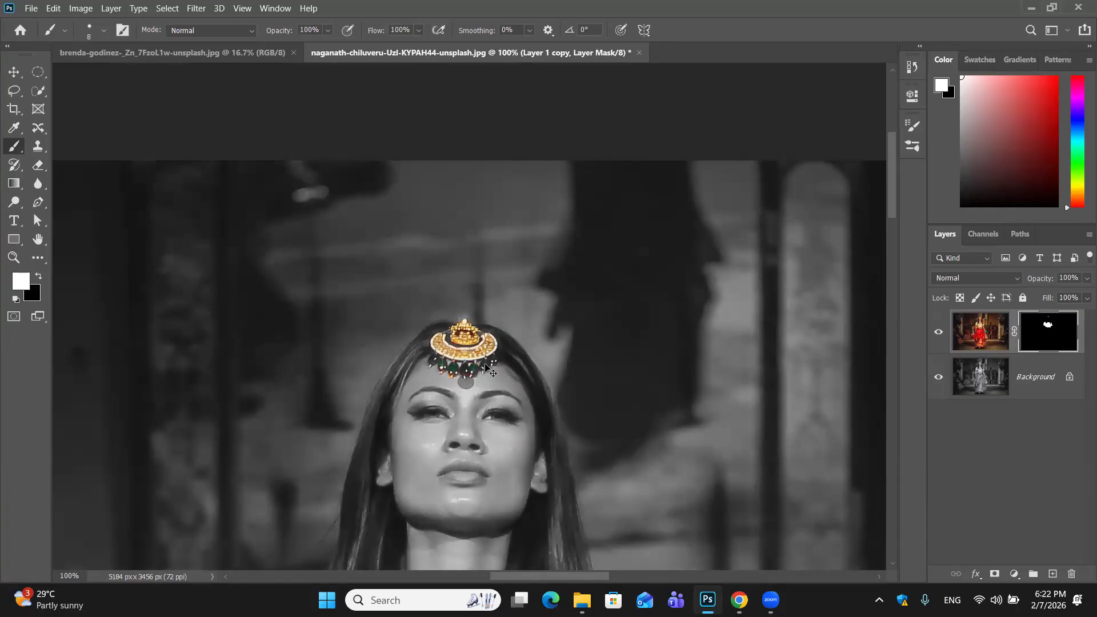
pyautogui.hotkey('ctrl', '+')
pyautogui.hotkey('ctrl', '+')
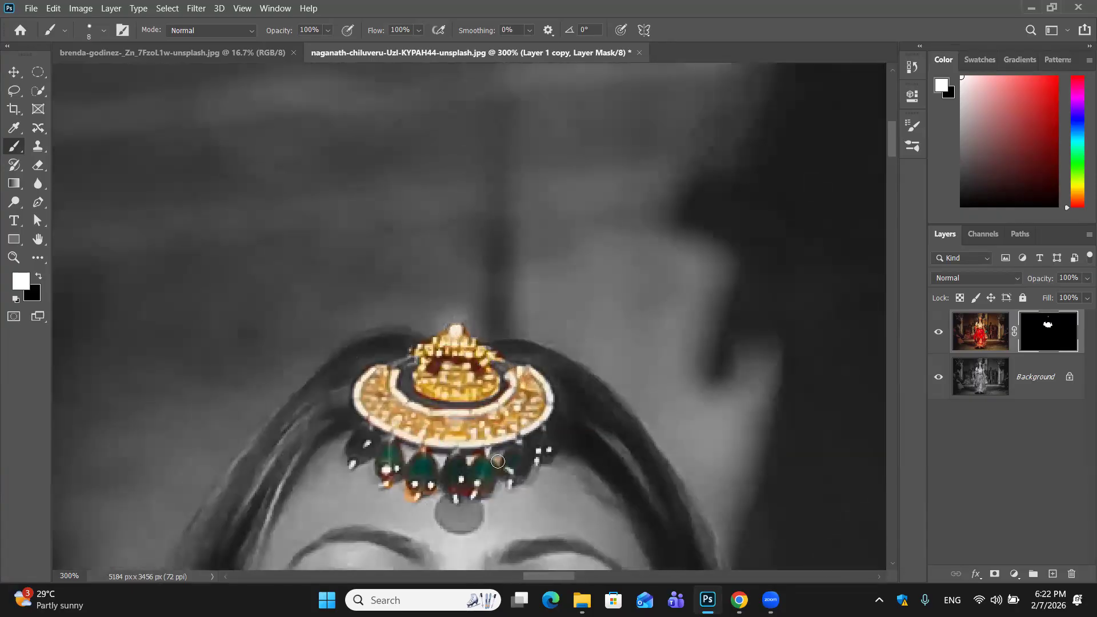
pyautogui.moveTo(519, 451)
pyautogui.mouseDown()
pyautogui.moveTo(545, 429)
pyautogui.moveTo(536, 454)
pyautogui.mouseUp()
pyautogui.moveTo(364, 446)
pyautogui.mouseDown()
pyautogui.moveTo(366, 437)
pyautogui.moveTo(354, 461)
pyautogui.moveTo(368, 435)
pyautogui.moveTo(355, 457)
pyautogui.moveTo(383, 448)
pyautogui.mouseUp()
pyautogui.press('x')
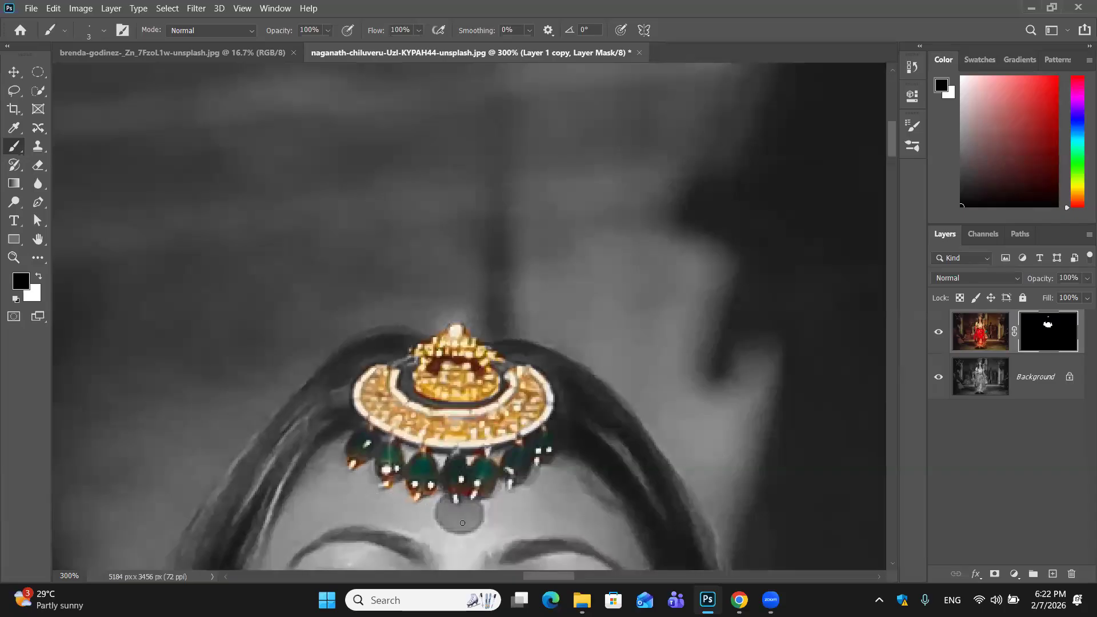
# Paint white on the mask over the bindi on the model's forehead to bring back its red colour
pyautogui.press(']')
pyautogui.press(']')
pyautogui.press(']')
pyautogui.press(']')
pyautogui.press('x')
pyautogui.click(461, 512)
pyautogui.moveTo(447, 503)
pyautogui.mouseDown()
pyautogui.moveTo(445, 518)
pyautogui.moveTo(461, 529)
pyautogui.moveTo(471, 512)
pyautogui.moveTo(461, 514)
pyautogui.mouseUp()
pyautogui.click(461, 515)
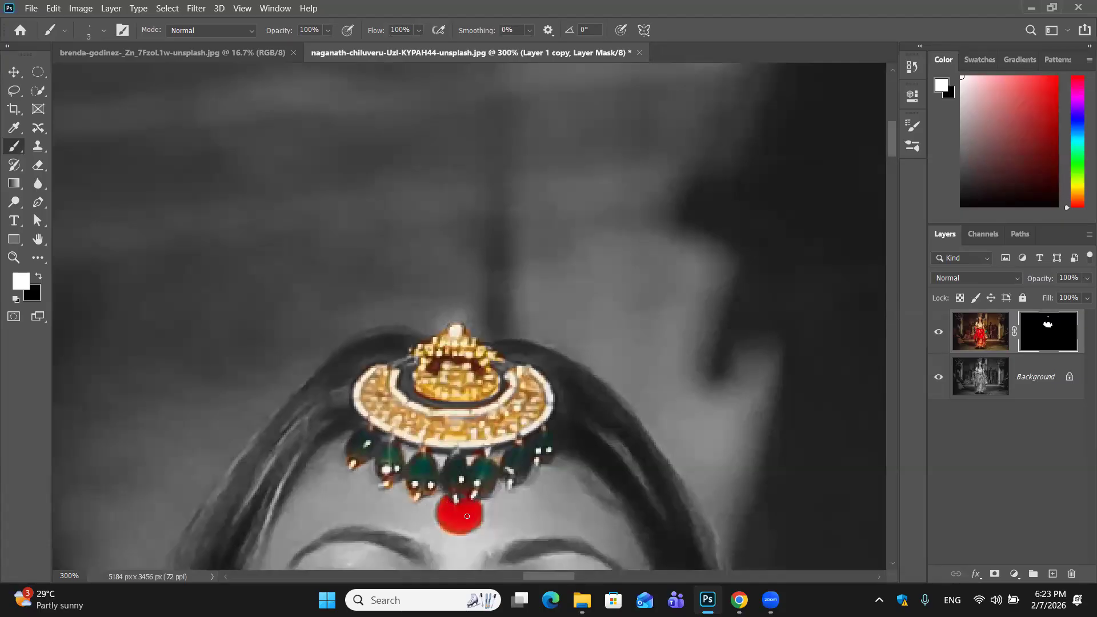
# Check the coloured head ornament and bindi, and compare them with the whole black-and-white picture
pyautogui.scroll(-5, 297, 407)
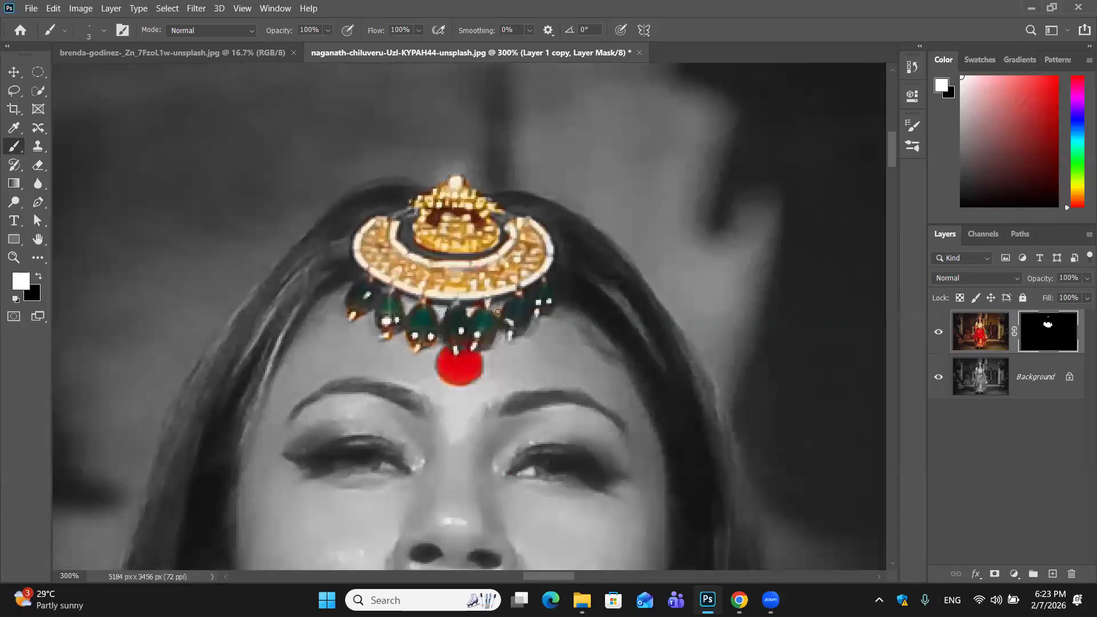
pyautogui.press('x')
pyautogui.press('x')
pyautogui.hotkey('ctrl', '-')
pyautogui.hotkey('ctrl', '-')
pyautogui.hotkey('ctrl', '-')
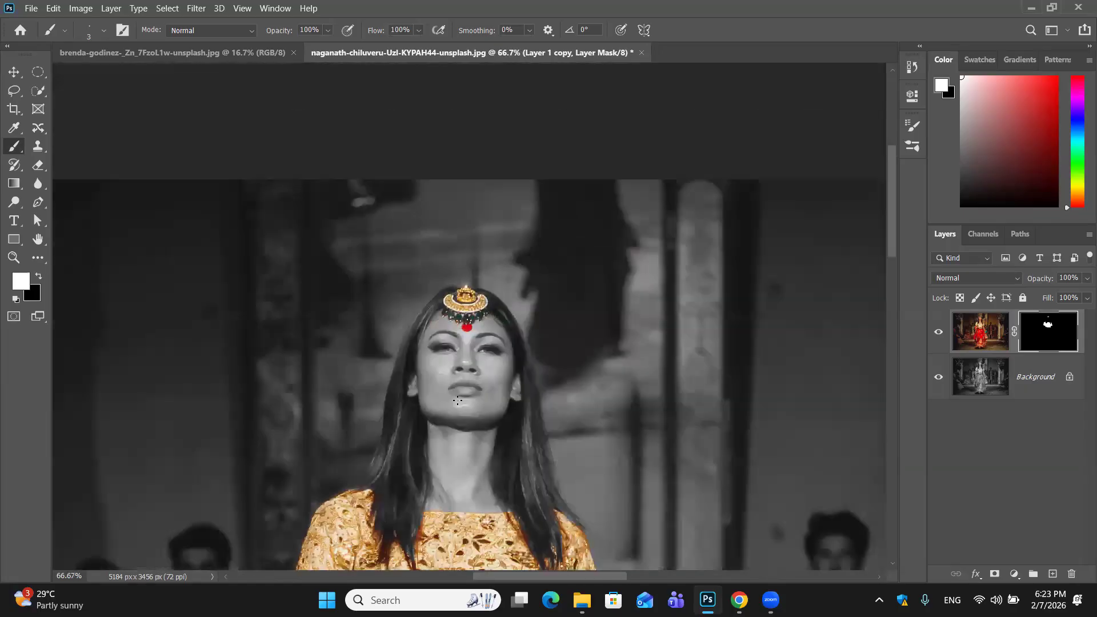
pyautogui.press('Right')
pyautogui.press('Right')
pyautogui.press('Right')
pyautogui.press('Right')
pyautogui.hotkey('ctrl', '-')
pyautogui.hotkey('ctrl', '-')
pyautogui.hotkey('ctrl', '-')
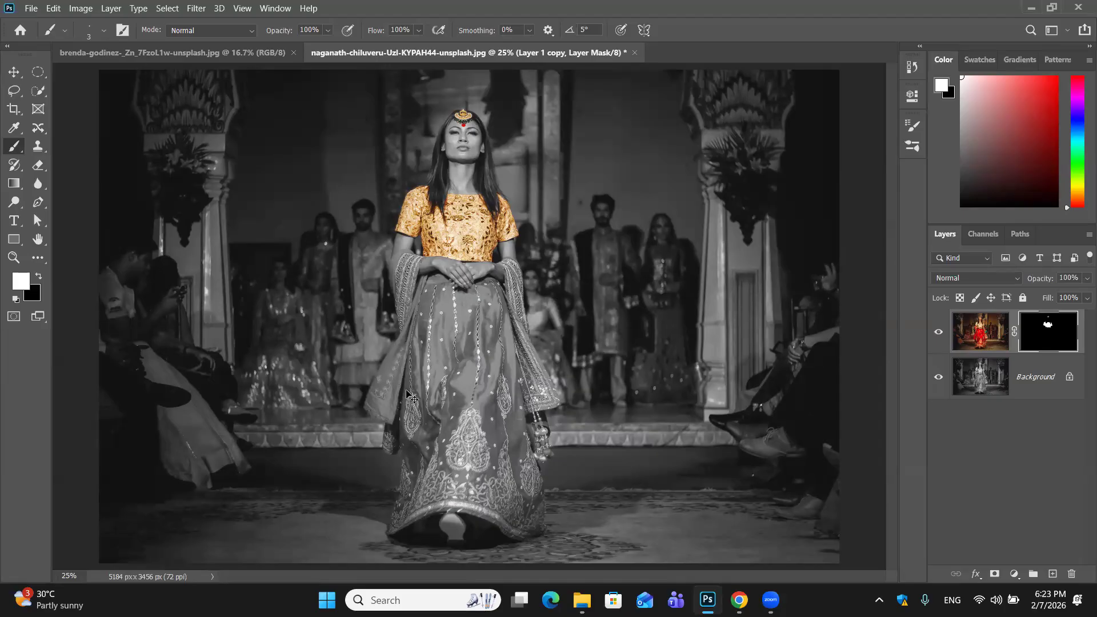
# Paint white on the mask over the embroidered shawl draped over the model's right forearm with a 90 px Brush
pyautogui.scroll(2, 410, 396)
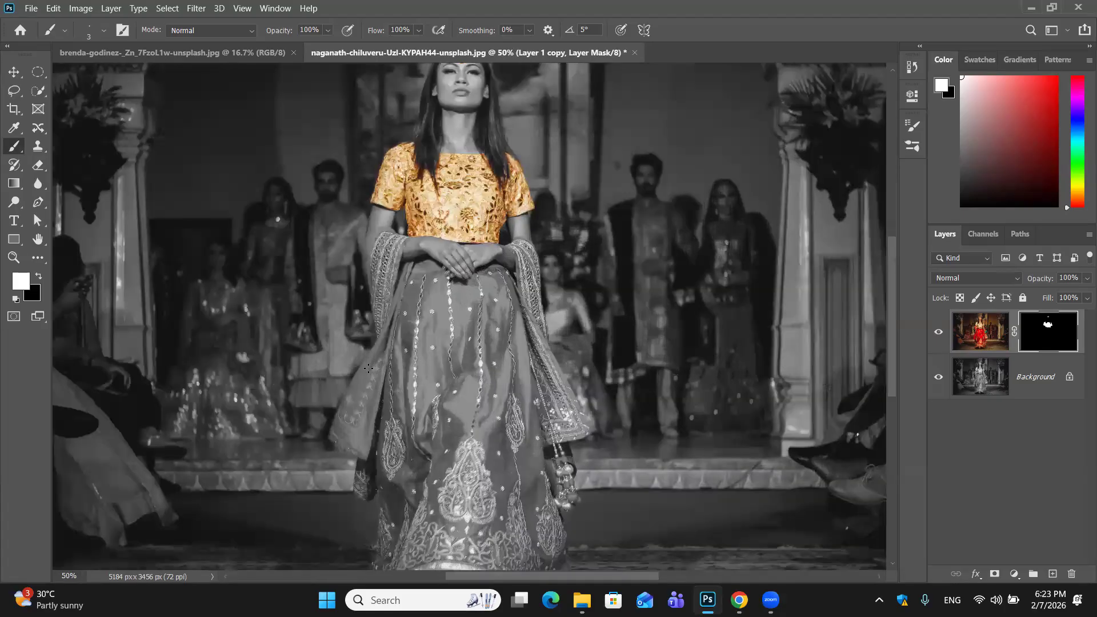
pyautogui.scroll(1, 369, 368)
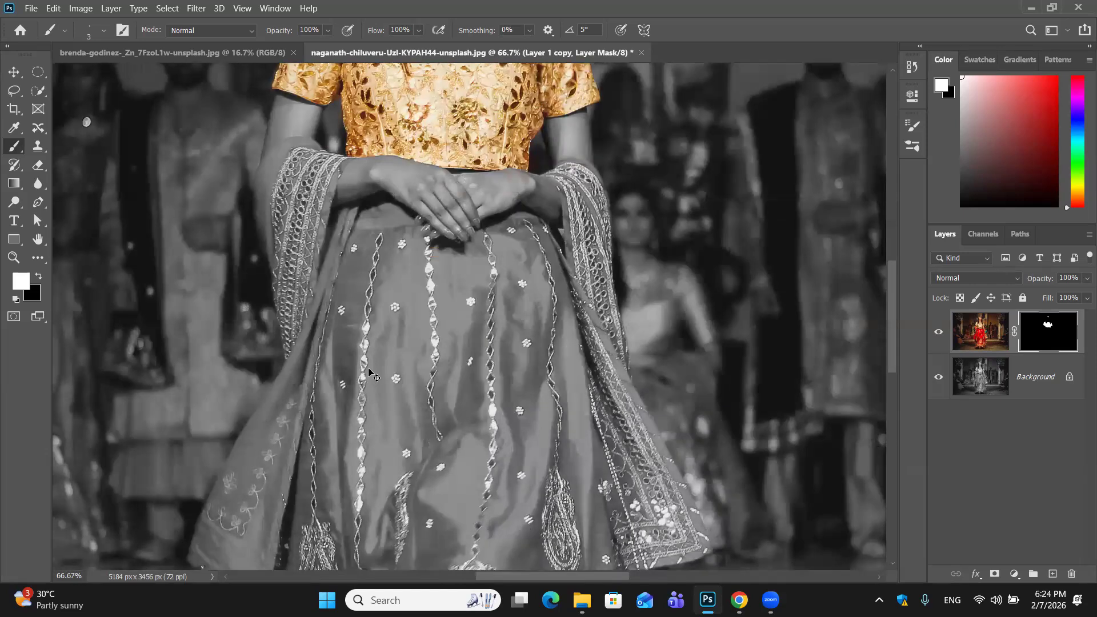
pyautogui.scroll(1, 369, 371)
pyautogui.moveTo(330, 301); pyautogui.dragTo(491, 421)
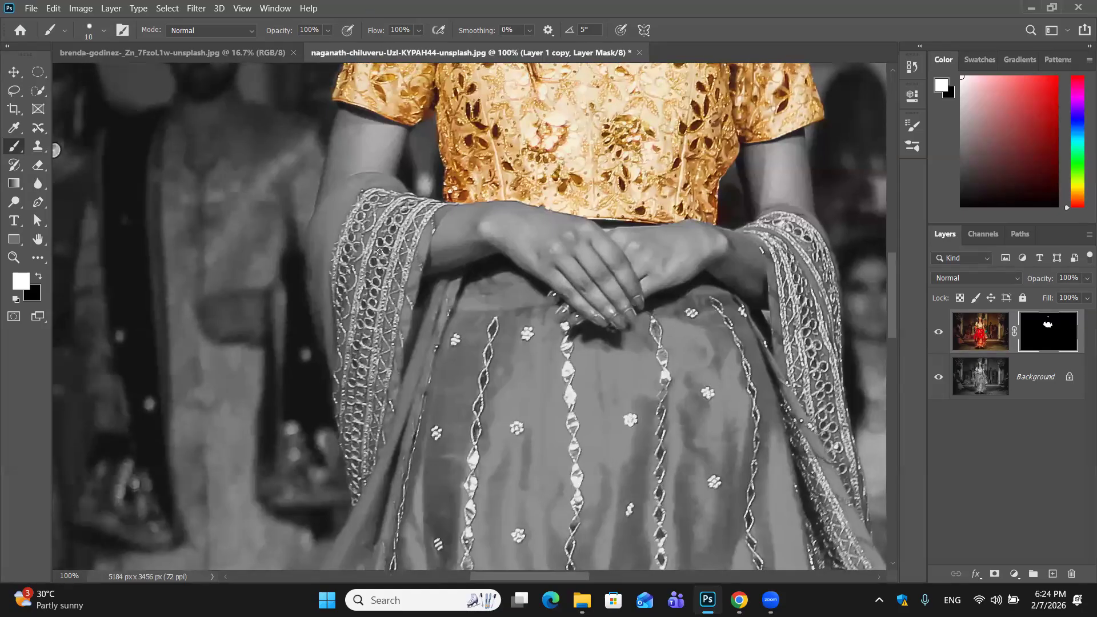
pyautogui.press(']')
pyautogui.press(']')
pyautogui.press(']')
pyautogui.press(']')
pyautogui.moveTo(380, 208); pyautogui.dragTo(355, 277)
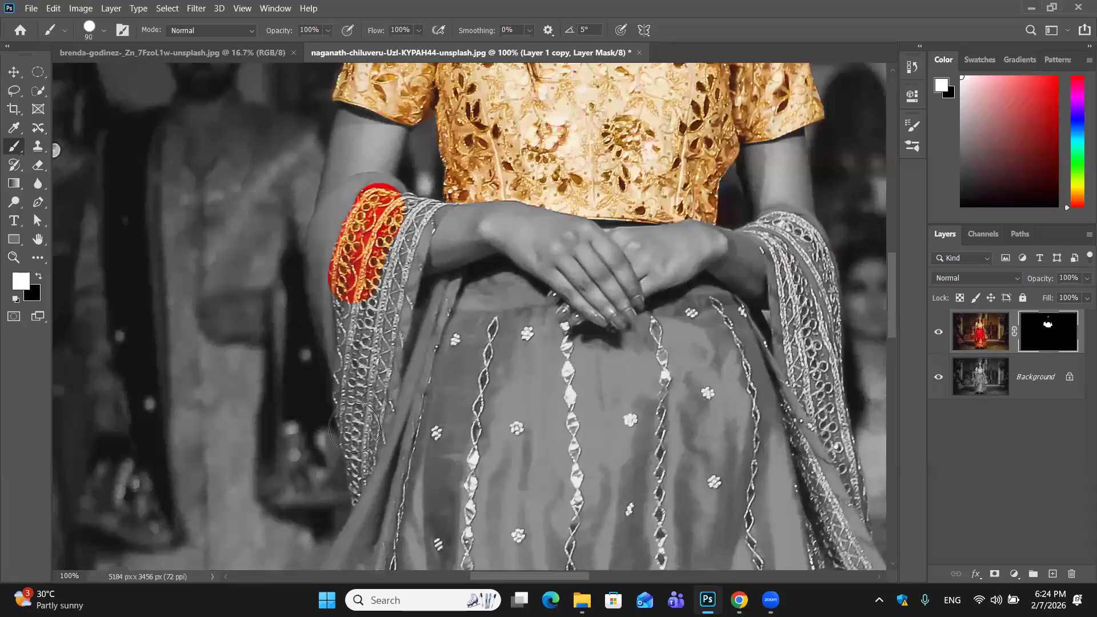
pyautogui.moveTo(350, 448); pyautogui.dragTo(360, 229)
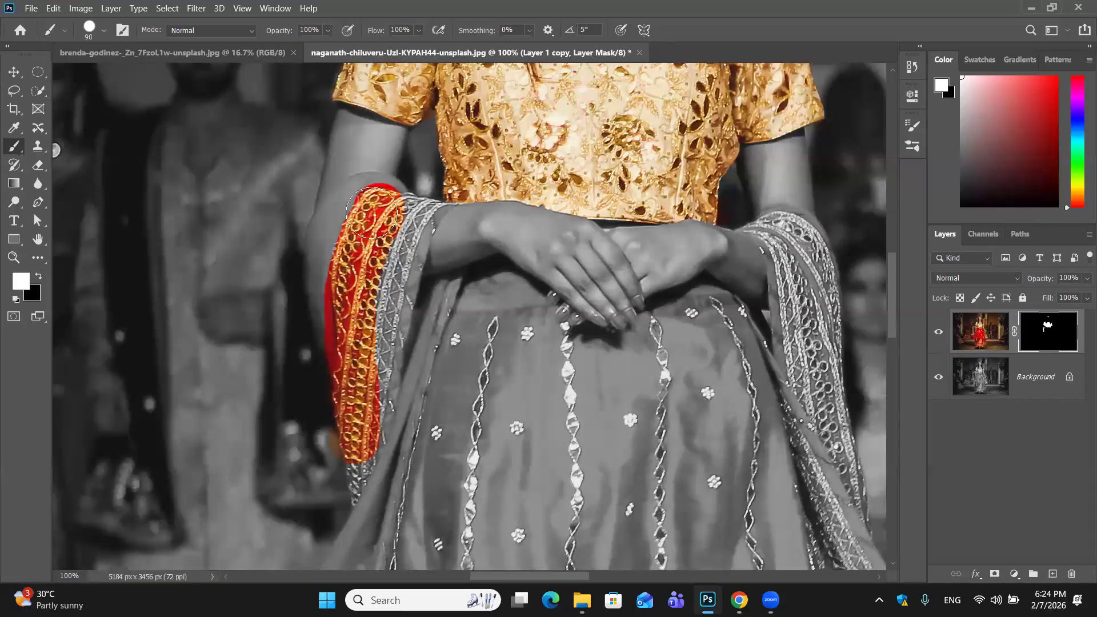
pyautogui.moveTo(377, 232)
pyautogui.mouseDown()
pyautogui.moveTo(380, 191)
pyautogui.moveTo(369, 192)
pyautogui.moveTo(333, 249)
pyautogui.moveTo(331, 357)
pyautogui.moveTo(340, 363)
pyautogui.moveTo(345, 208)
pyautogui.moveTo(321, 253)
pyautogui.moveTo(331, 229)
pyautogui.moveTo(382, 200)
pyautogui.moveTo(378, 213)
pyautogui.moveTo(392, 182)
pyautogui.moveTo(425, 204)
pyautogui.moveTo(404, 308)
pyautogui.moveTo(400, 299)
pyautogui.mouseUp()
# Fill in the shawl's inner embroidered edge and its pointed lower tip with white using a 60 px Brush
pyautogui.press('[')
pyautogui.press('[')
pyautogui.press('[')
pyautogui.press('[')
pyautogui.press('[')
pyautogui.press('[')
pyautogui.press(']')
pyautogui.press(']')
pyautogui.press(']')
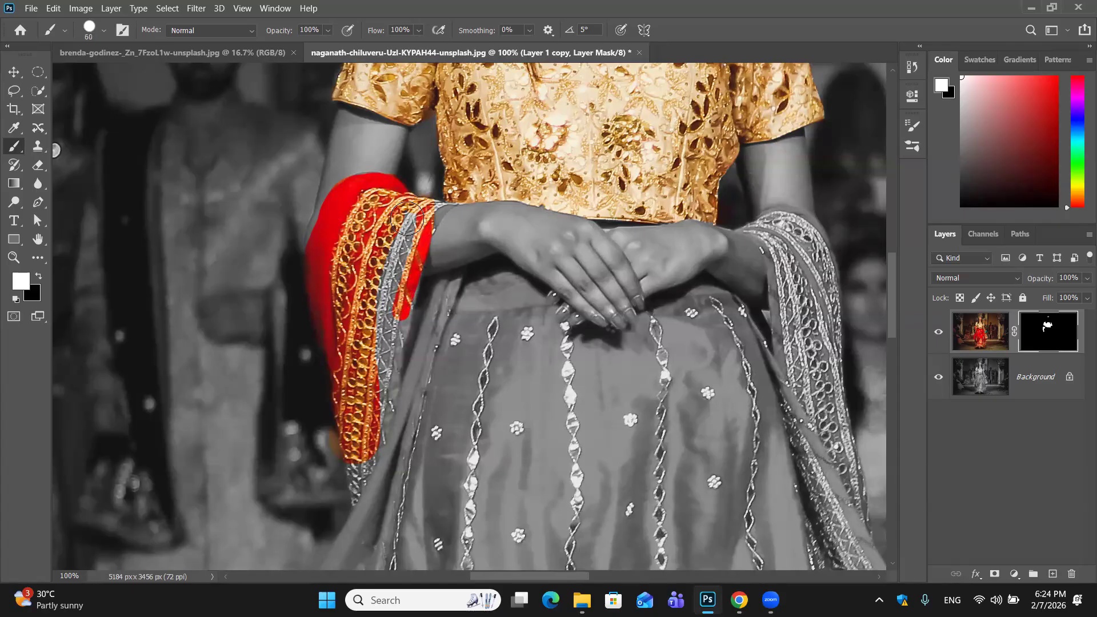
pyautogui.moveTo(401, 244)
pyautogui.mouseDown()
pyautogui.moveTo(357, 422)
pyautogui.moveTo(392, 248)
pyautogui.mouseUp()
pyautogui.moveTo(438, 195); pyautogui.dragTo(434, 201)
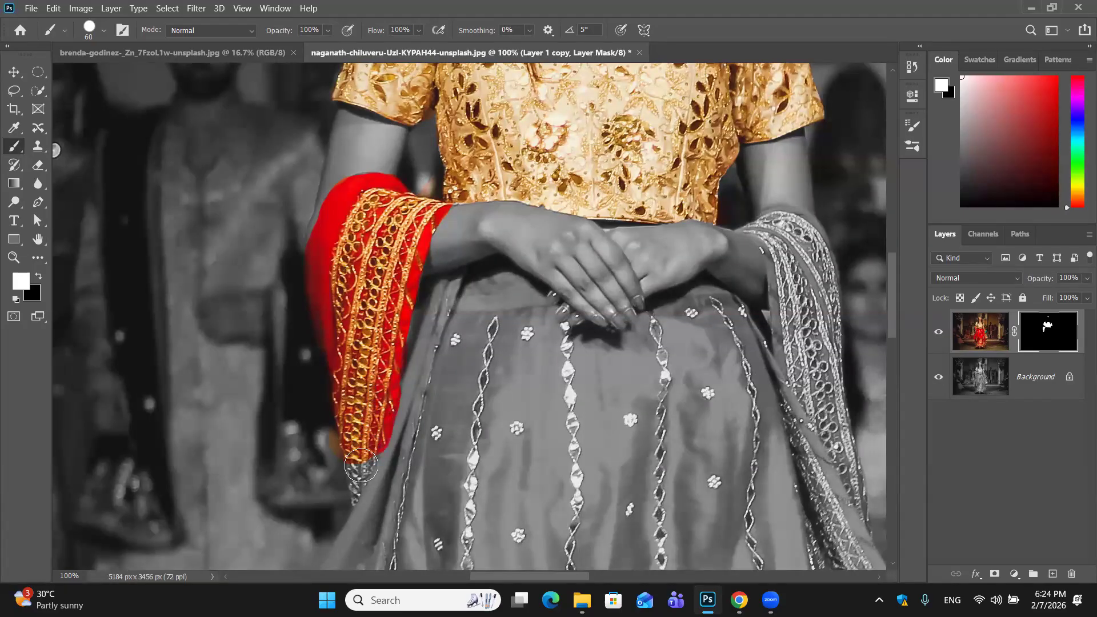
pyautogui.moveTo(361, 476); pyautogui.dragTo(369, 502)
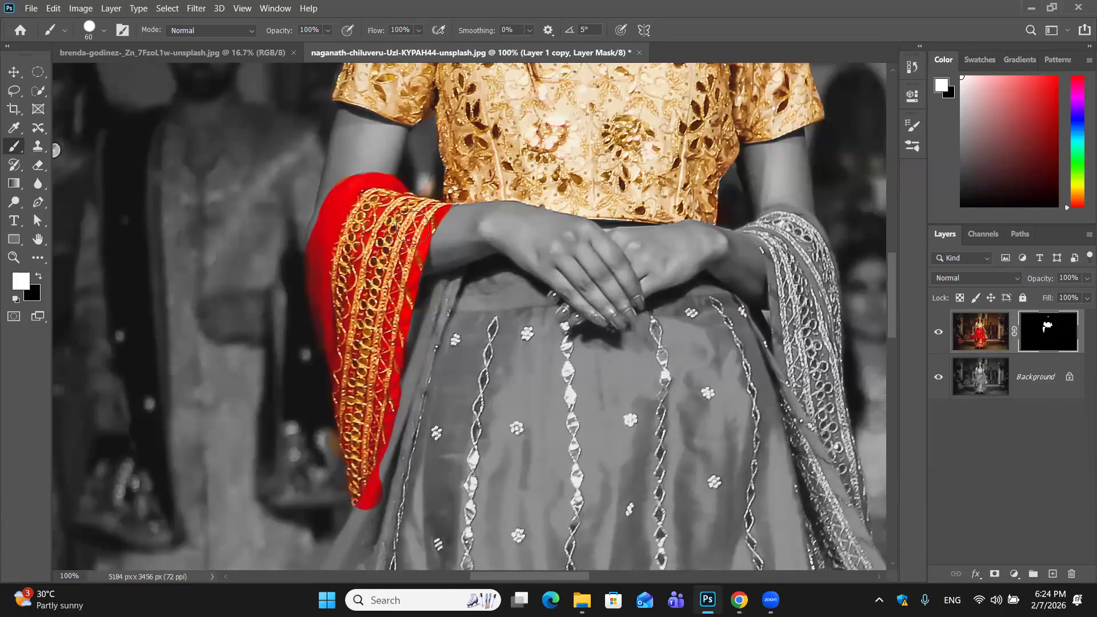
# Colour the skirt beside the shawl down to the second embroidered strip with white, enlarging the Brush from 60 to 80 px
pyautogui.press('x')
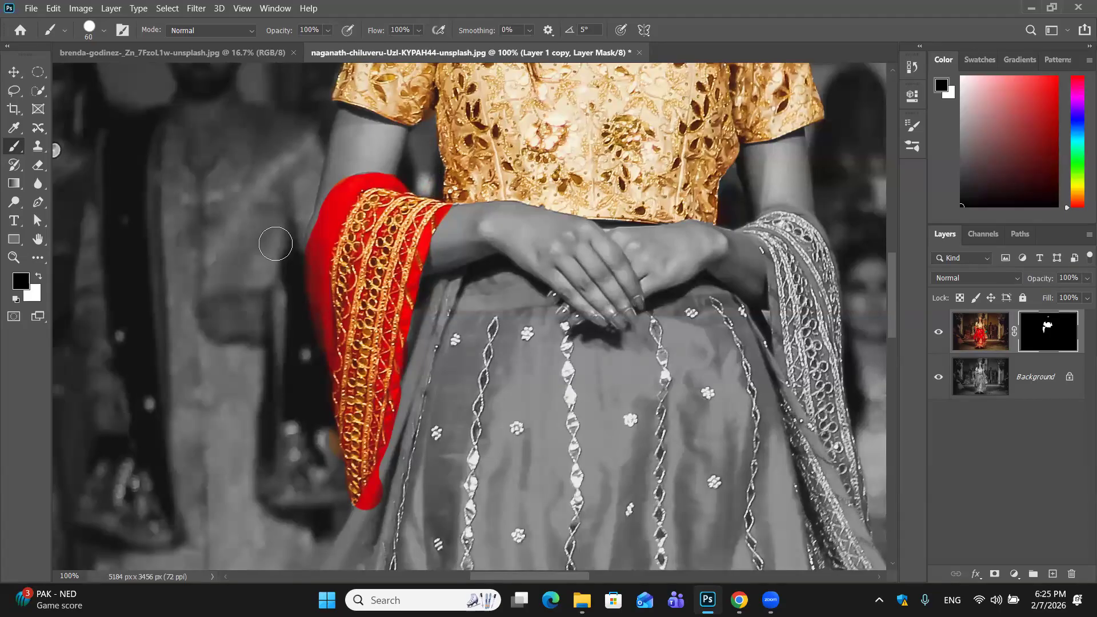
pyautogui.scroll(-5, 407, 298)
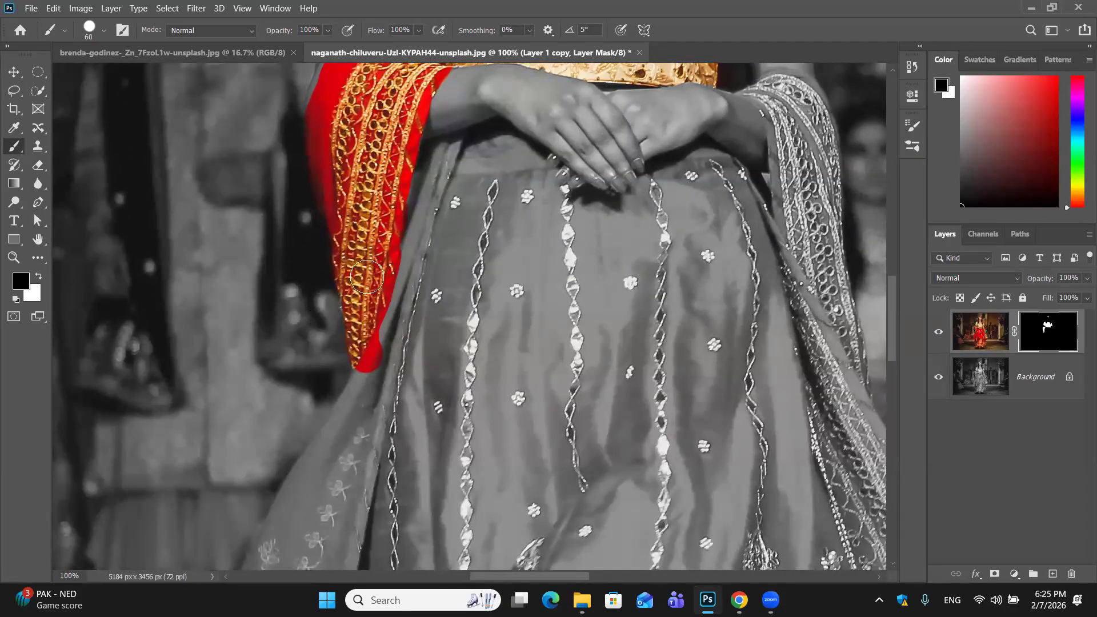
pyautogui.press('x')
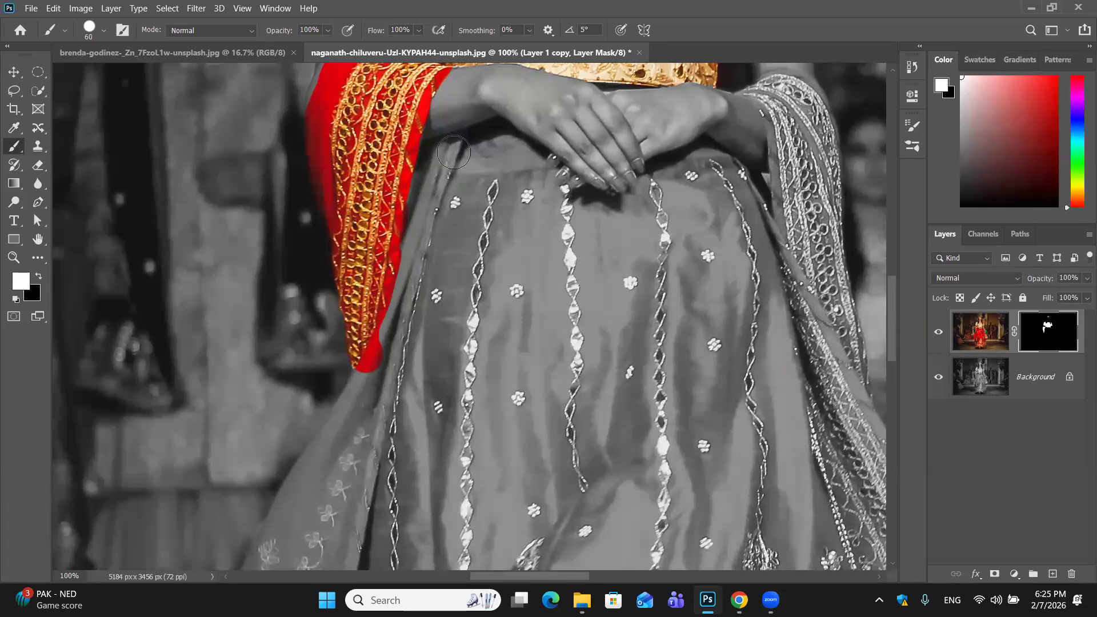
pyautogui.moveTo(453, 195)
pyautogui.mouseDown()
pyautogui.moveTo(451, 172)
pyautogui.moveTo(442, 557)
pyautogui.mouseUp()
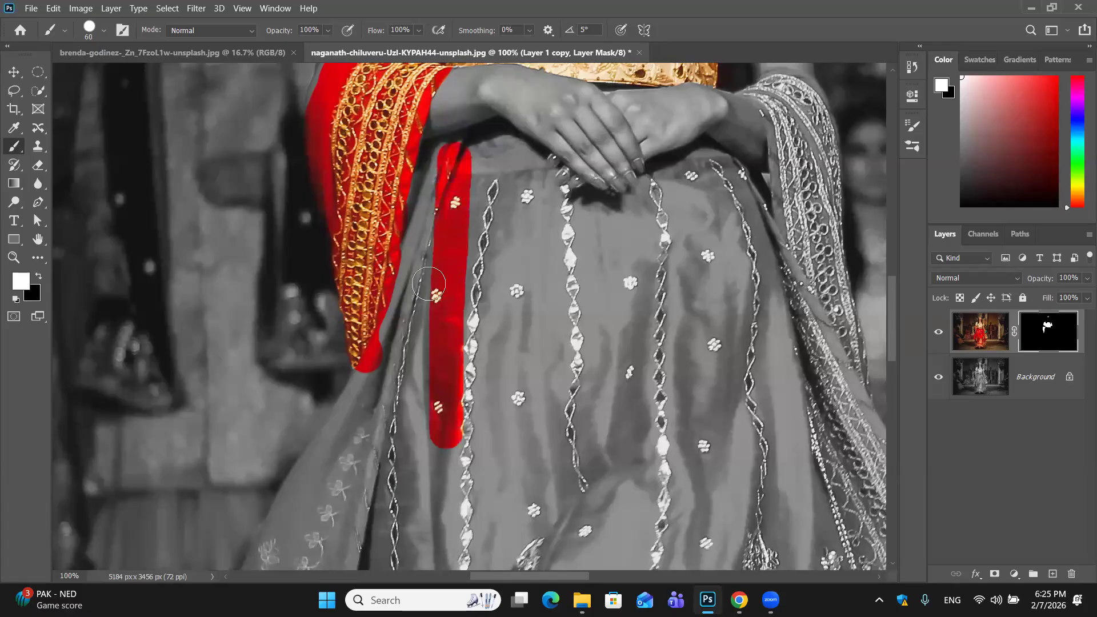
pyautogui.press(']')
pyautogui.press(']')
pyautogui.moveTo(450, 159)
pyautogui.mouseDown()
pyautogui.moveTo(407, 287)
pyautogui.moveTo(385, 410)
pyautogui.mouseUp()
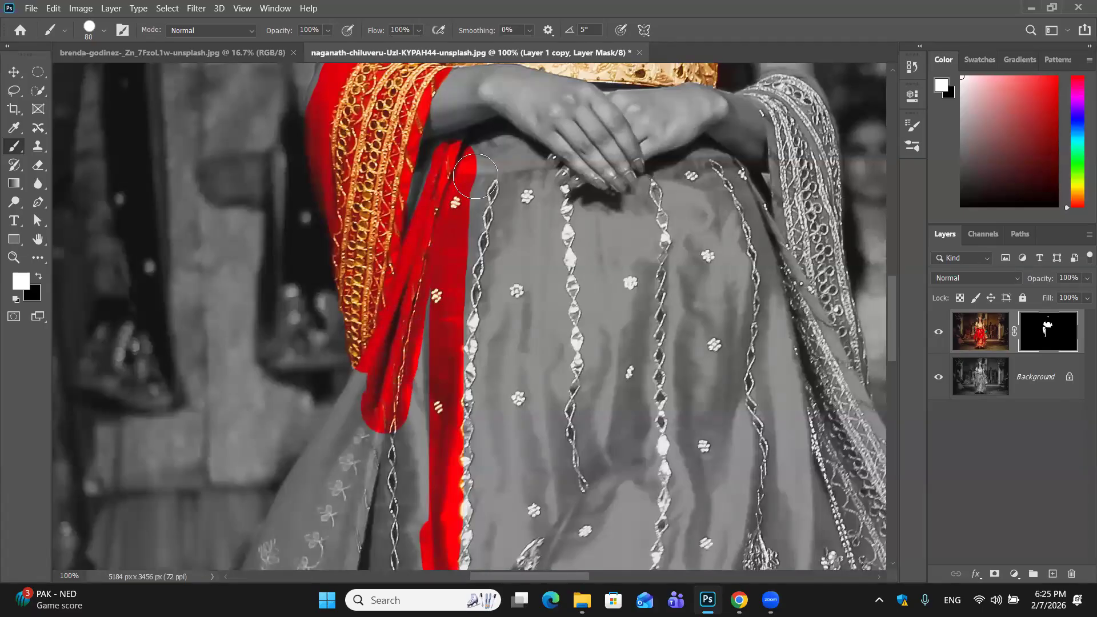
pyautogui.moveTo(473, 164)
pyautogui.mouseDown()
pyautogui.moveTo(483, 183)
pyautogui.moveTo(486, 517)
pyautogui.mouseUp()
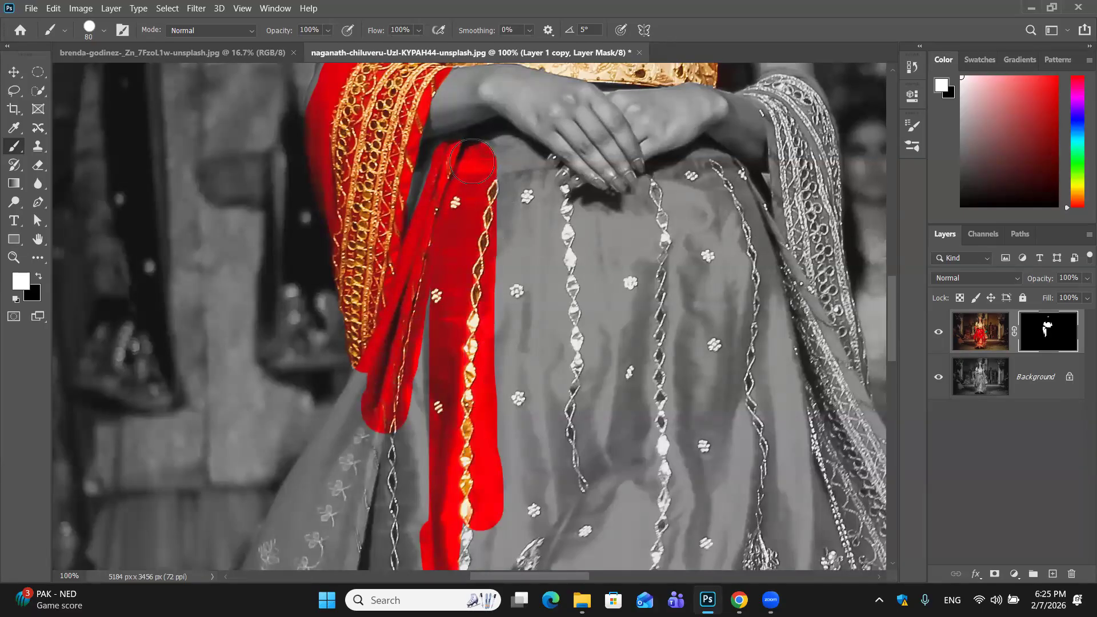
pyautogui.moveTo(488, 159)
pyautogui.mouseDown()
pyautogui.moveTo(514, 156)
pyautogui.moveTo(546, 280)
pyautogui.moveTo(528, 508)
pyautogui.moveTo(520, 385)
pyautogui.moveTo(556, 449)
pyautogui.moveTo(571, 377)
pyautogui.mouseUp()
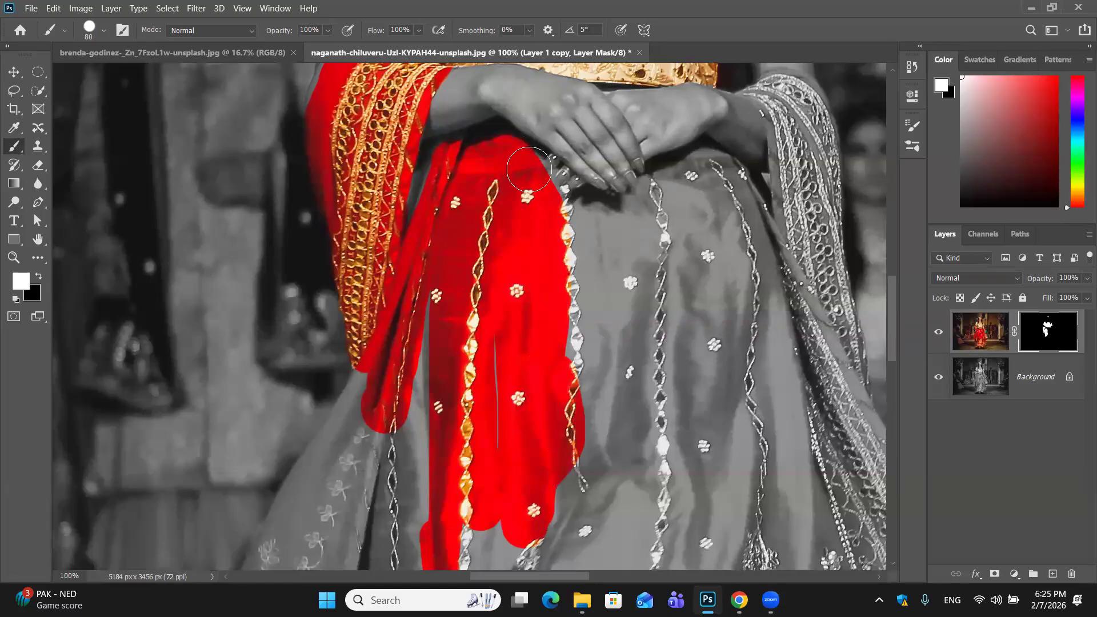
# Paint white on the mask over the skirt just below the fingertips and down its centre, using a smaller Brush near the hand
pyautogui.press('[')
pyautogui.press('[')
pyautogui.press('[')
pyautogui.press('[')
pyautogui.press('[')
pyautogui.press('[')
pyautogui.press('[')
pyautogui.press('[')
pyautogui.press('[')
pyautogui.press('[')
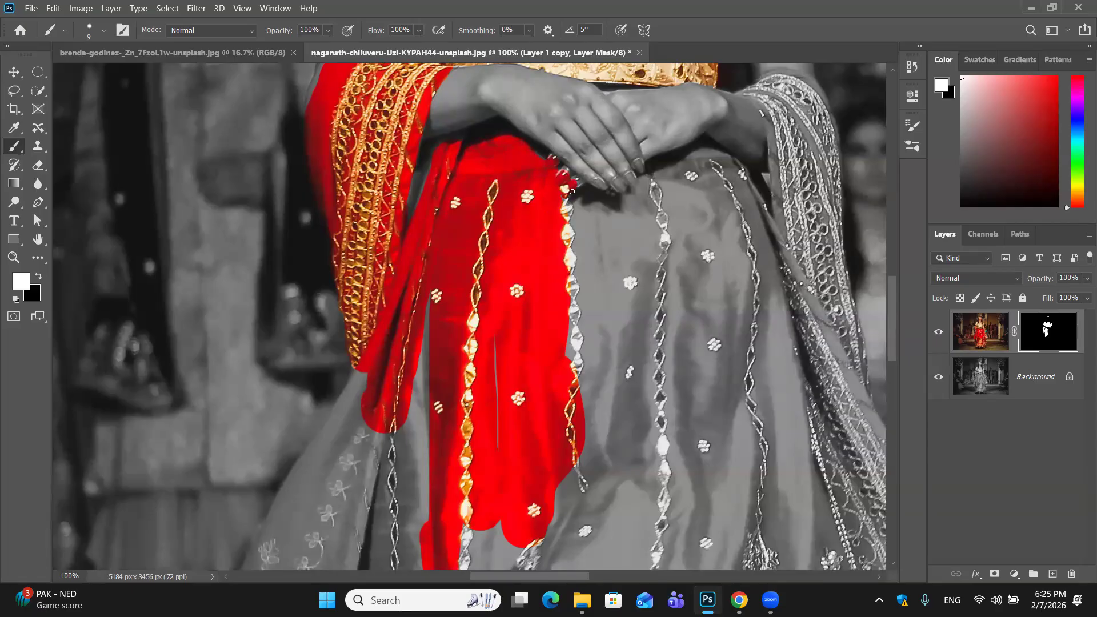
pyautogui.press(']')
pyautogui.press(']')
pyautogui.press(']')
pyautogui.press(']')
pyautogui.press(']')
pyautogui.moveTo(574, 205)
pyautogui.mouseDown()
pyautogui.moveTo(608, 215)
pyautogui.moveTo(600, 341)
pyautogui.moveTo(594, 243)
pyautogui.moveTo(586, 342)
pyautogui.moveTo(609, 446)
pyautogui.mouseUp()
pyautogui.moveTo(623, 491); pyautogui.dragTo(643, 371)
# Extend the red over the skirt's middle and upper front to the last embroidered strip with a larger Brush, up to 125 px
pyautogui.press(']')
pyautogui.press(']')
pyautogui.press(']')
pyautogui.press(']')
pyautogui.press(']')
pyautogui.press(']')
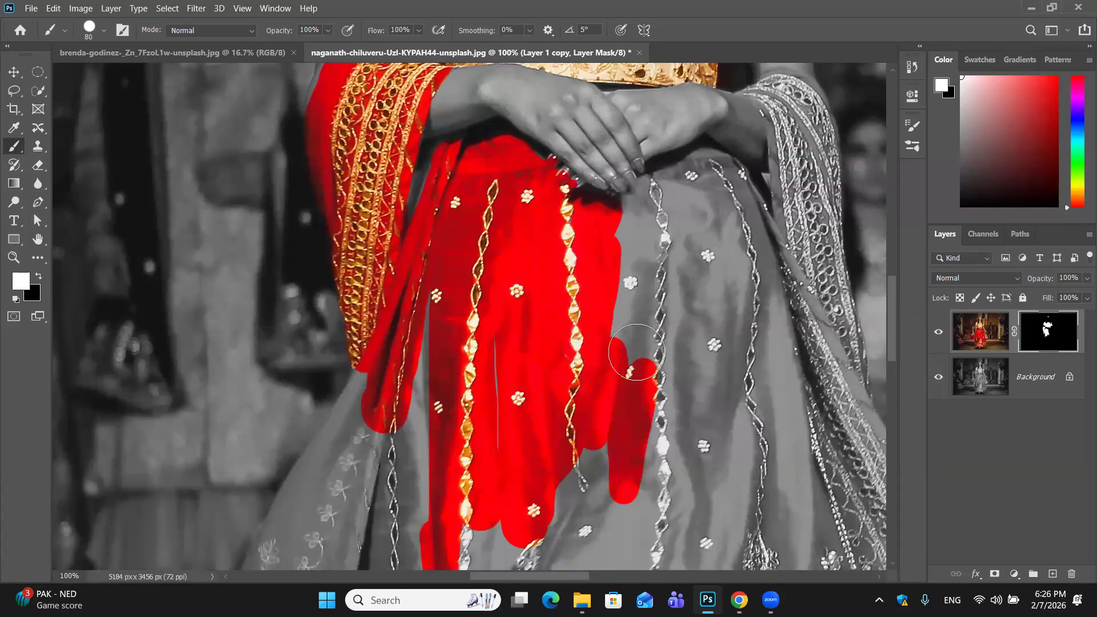
pyautogui.moveTo(628, 229)
pyautogui.mouseDown()
pyautogui.moveTo(683, 199)
pyautogui.moveTo(705, 236)
pyautogui.moveTo(701, 385)
pyautogui.moveTo(672, 279)
pyautogui.moveTo(640, 424)
pyautogui.moveTo(622, 300)
pyautogui.mouseUp()
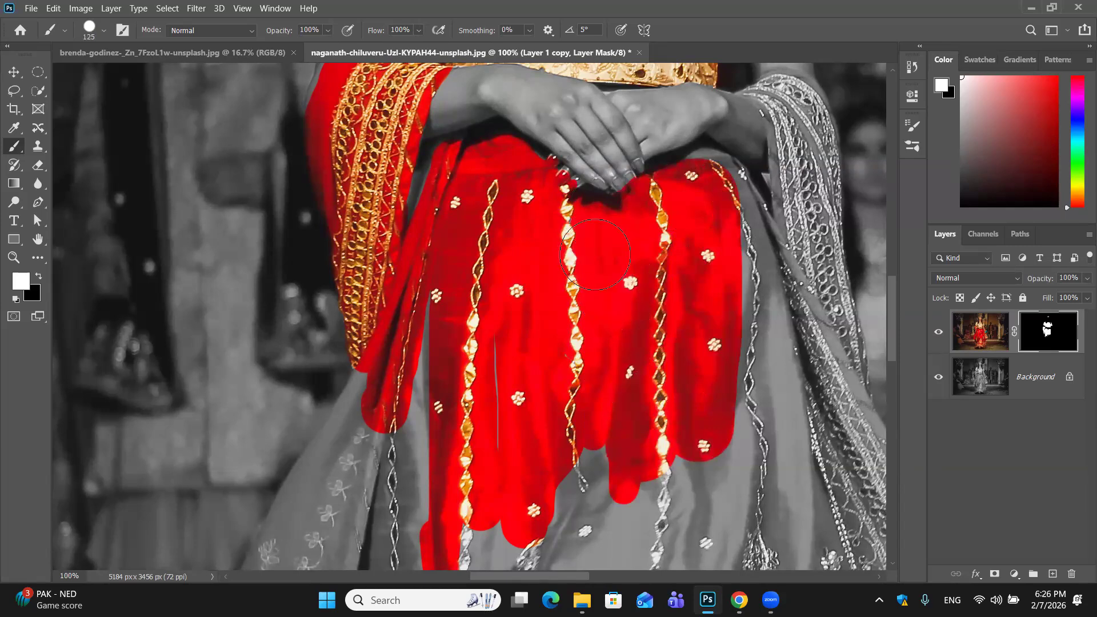
# Paint white on the mask over the model's fingernails with a 10 px Brush to bring back their red colour
pyautogui.press('[')
pyautogui.press('[')
pyautogui.press('[')
pyautogui.press('[')
pyautogui.press('[')
pyautogui.press('[')
pyautogui.press('[')
pyautogui.press('[')
pyautogui.press('[')
pyautogui.press('[')
pyautogui.press('[')
pyautogui.press('[')
pyautogui.press('[')
pyautogui.press('[')
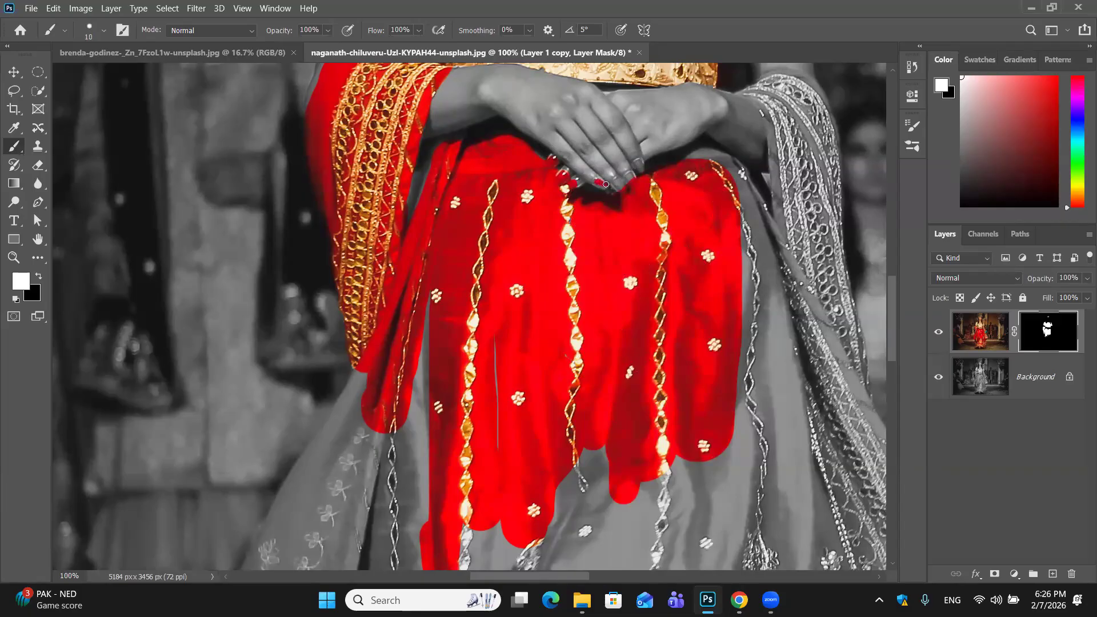
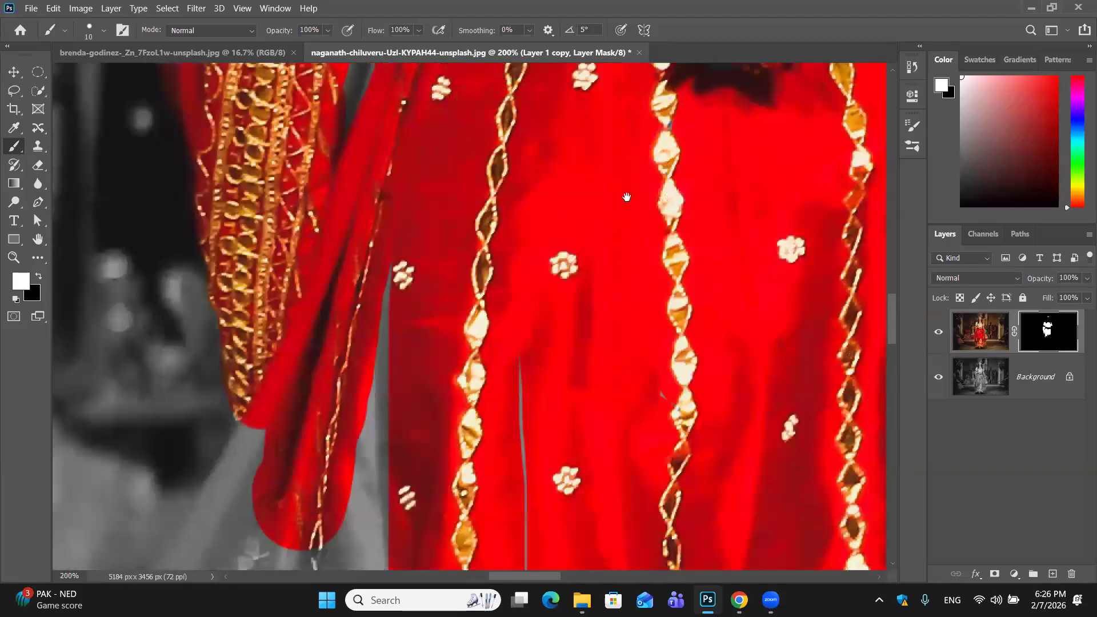
# Refine the mask between the fingertips and the skirt with black at 6 px, and restore the fabric there with white
pyautogui.hotkey('ctrl', '+')
pyautogui.moveTo(248, 518); pyautogui.dragTo(237, 534)
pyautogui.moveTo(421, 332); pyautogui.dragTo(329, 451)
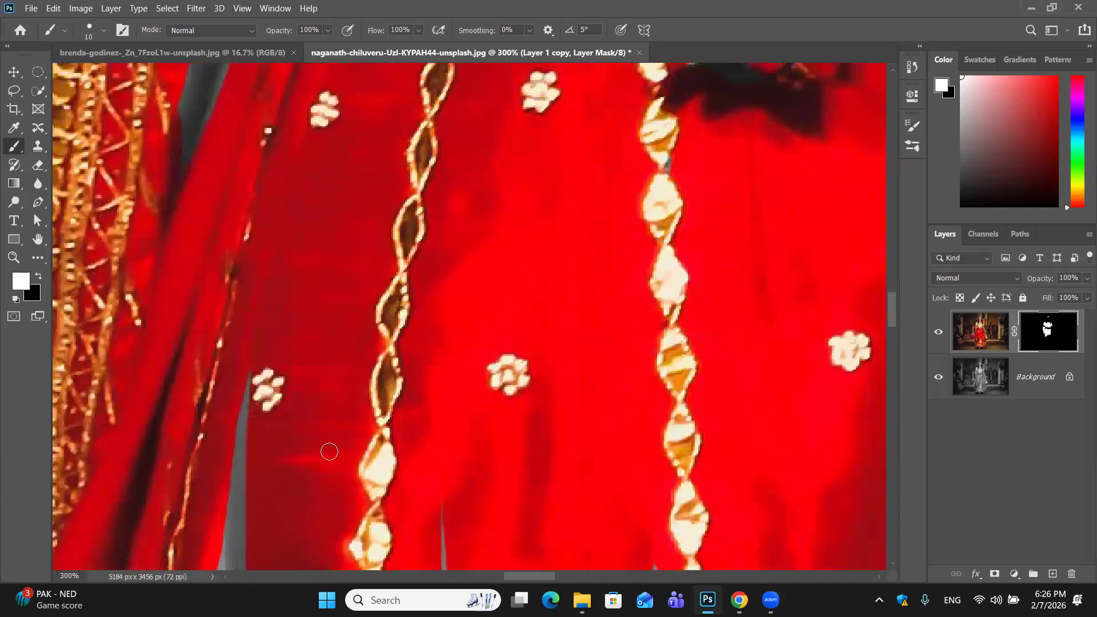
pyautogui.scroll(5, 543, 318)
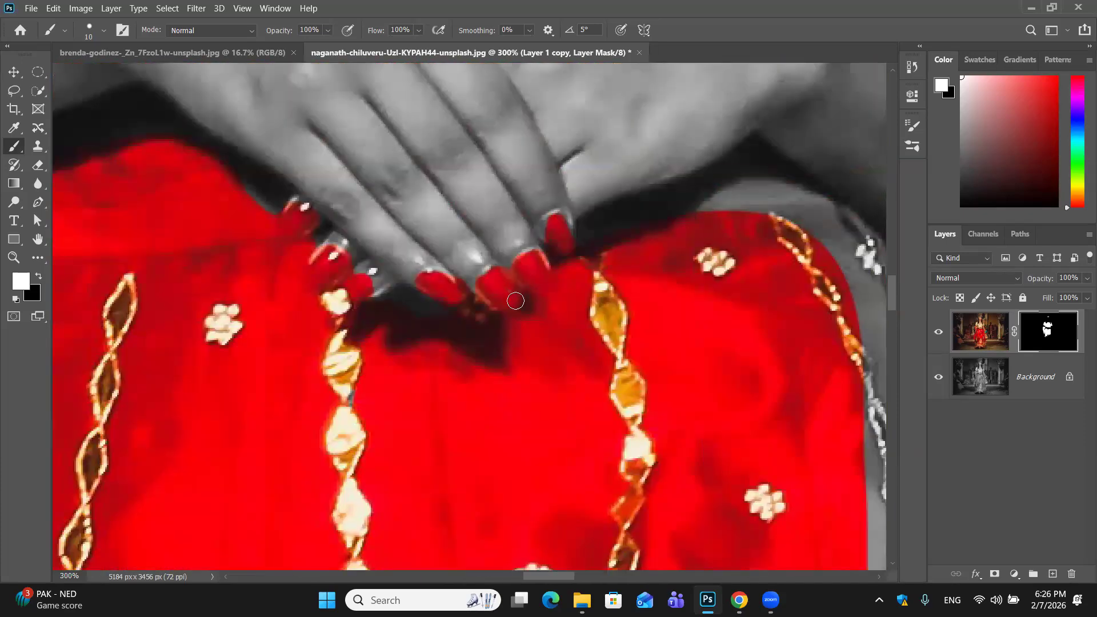
pyautogui.press('x')
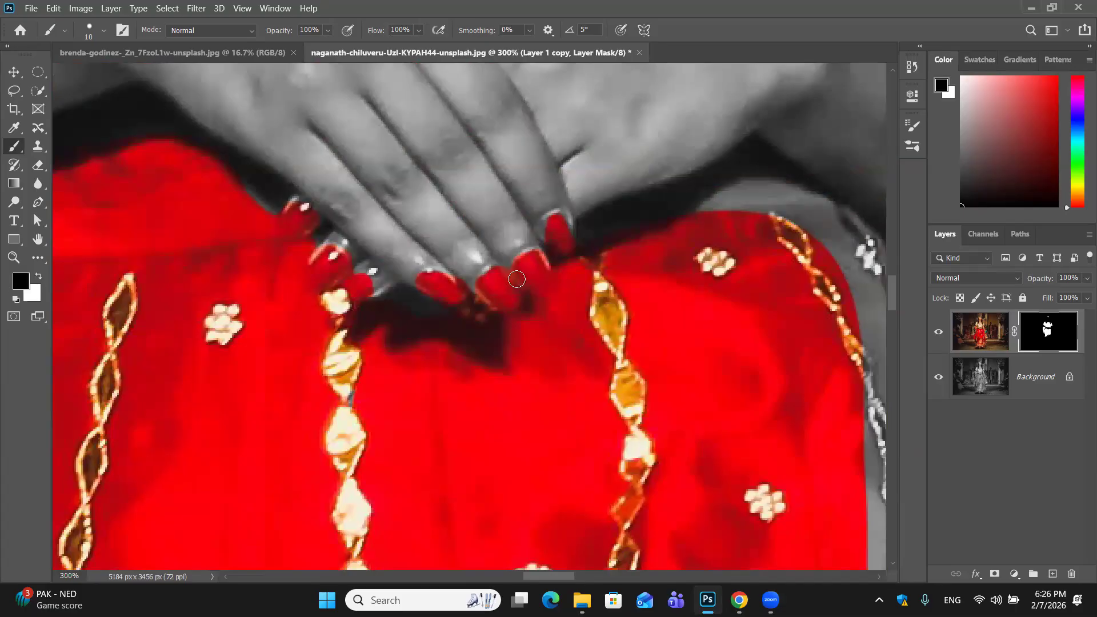
pyautogui.press('[')
pyautogui.moveTo(516, 278)
pyautogui.mouseDown()
pyautogui.moveTo(528, 296)
pyautogui.moveTo(524, 284)
pyautogui.mouseUp()
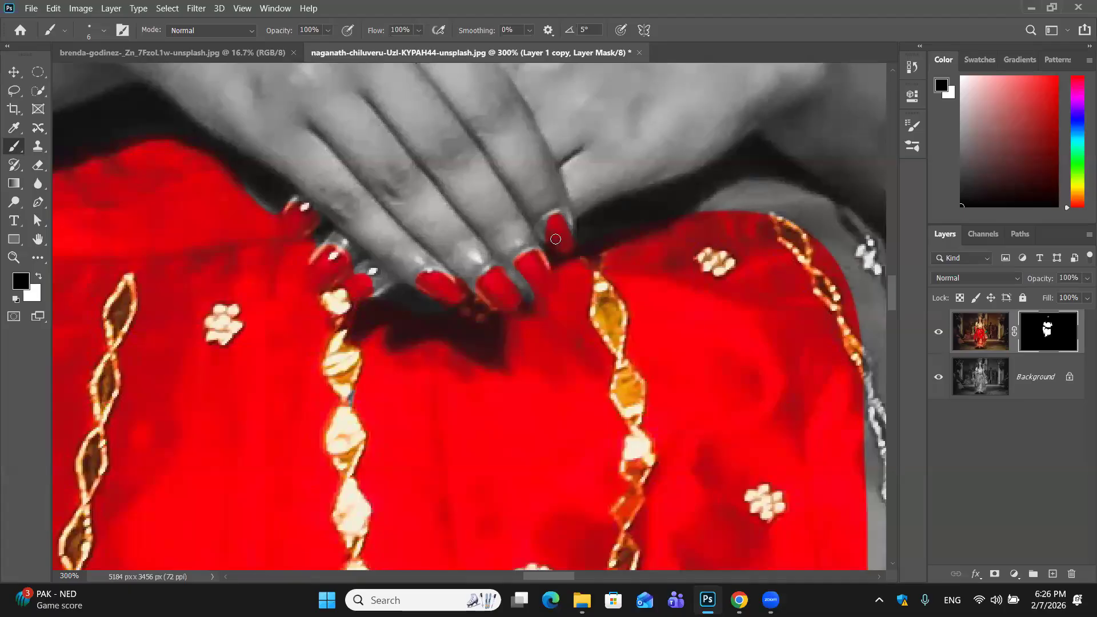
pyautogui.press('x')
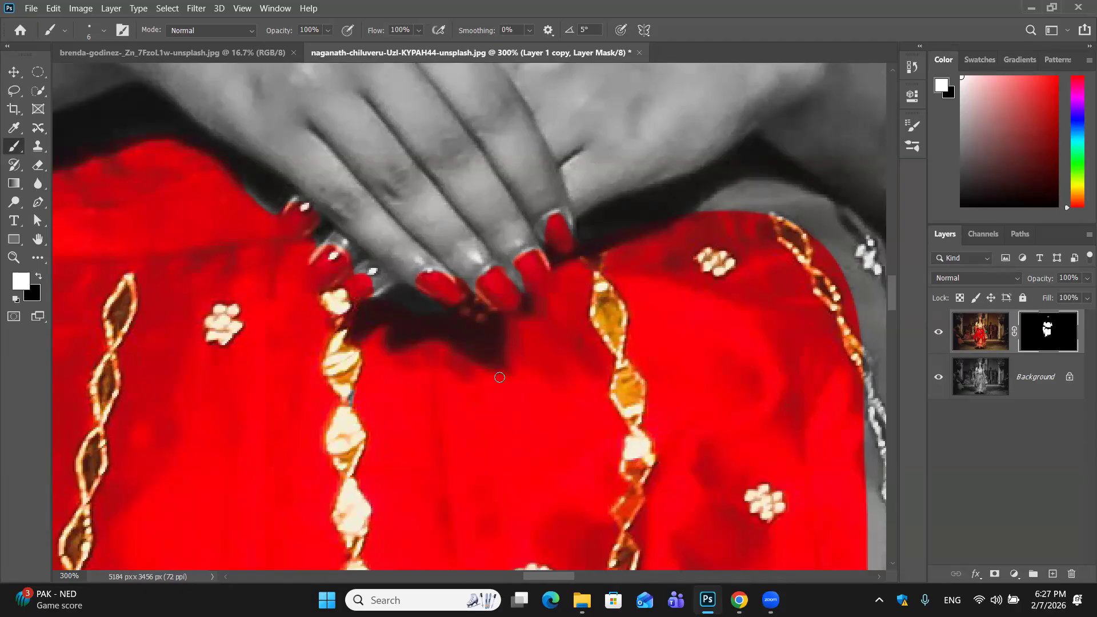
# Paint white on the mask along the skirt's edge beside the still-grey shawl, finishing with an 80 px Brush
pyautogui.scroll(-4, 498, 376)
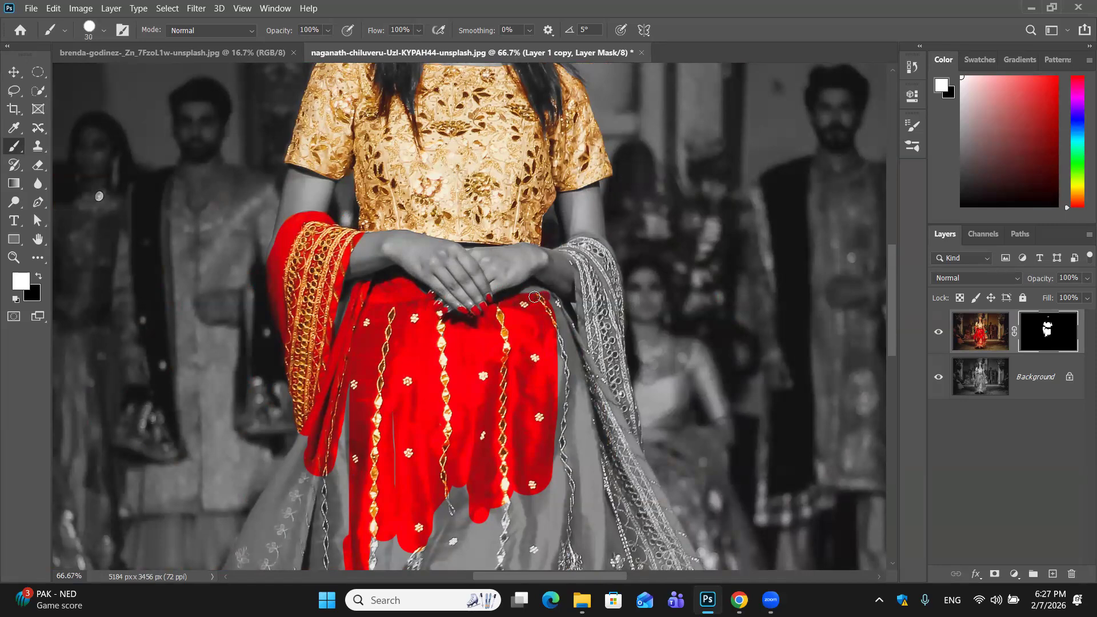
pyautogui.moveTo(558, 313); pyautogui.dragTo(595, 402)
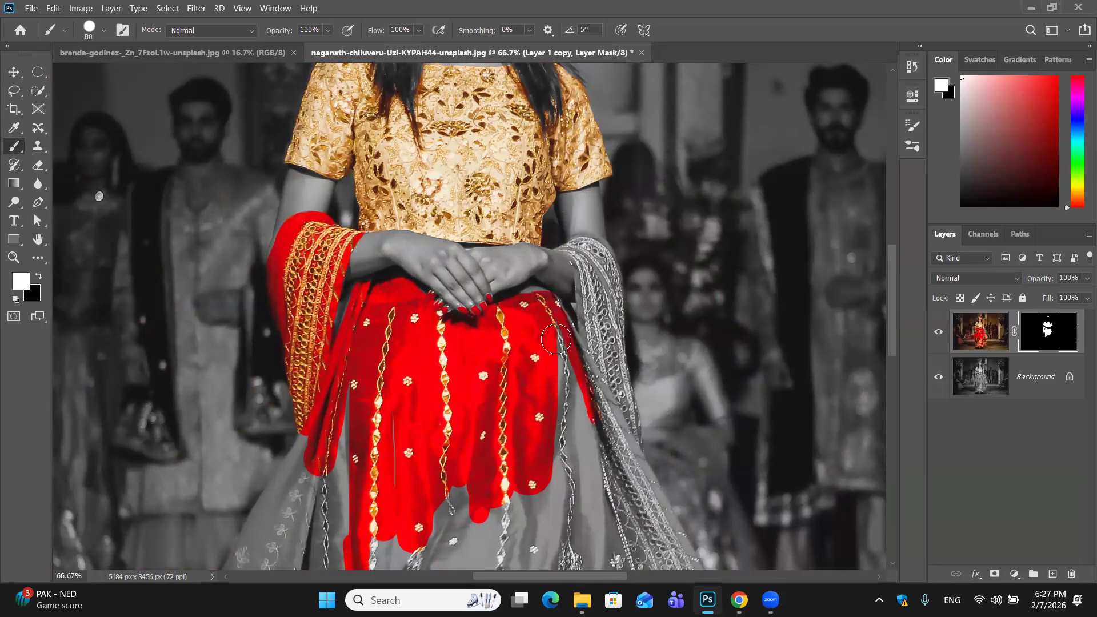
pyautogui.moveTo(574, 405)
pyautogui.mouseDown()
pyautogui.moveTo(599, 502)
pyautogui.moveTo(592, 438)
pyautogui.mouseUp()
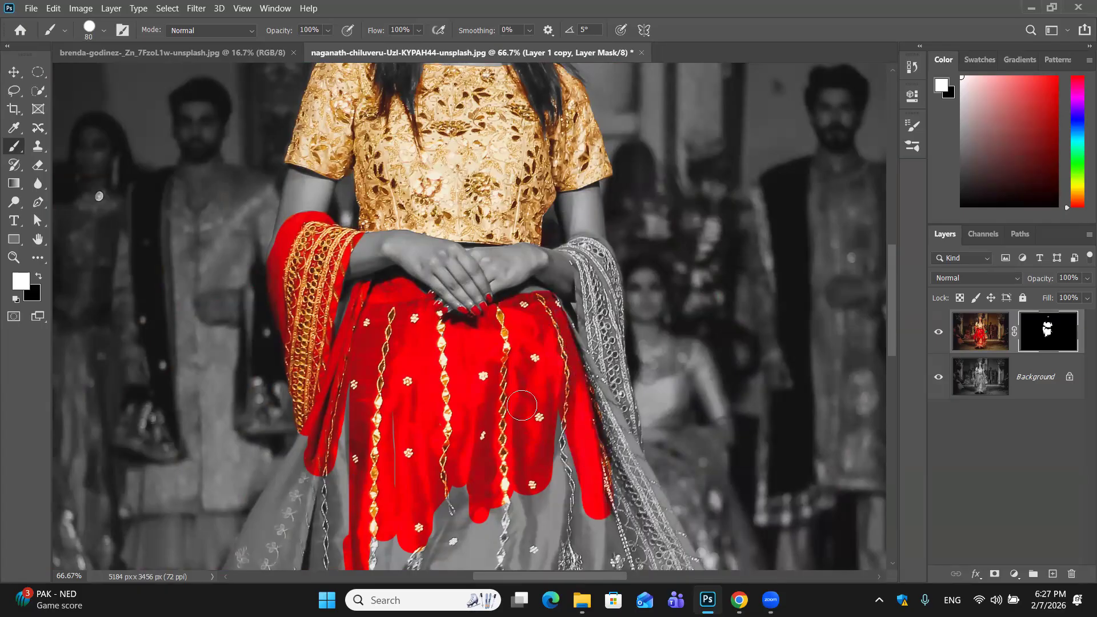
# Colour the hanging end of the shawl on the model's right side and the adjoining skirt with white using an 80 px Brush
pyautogui.scroll(-4, 399, 390)
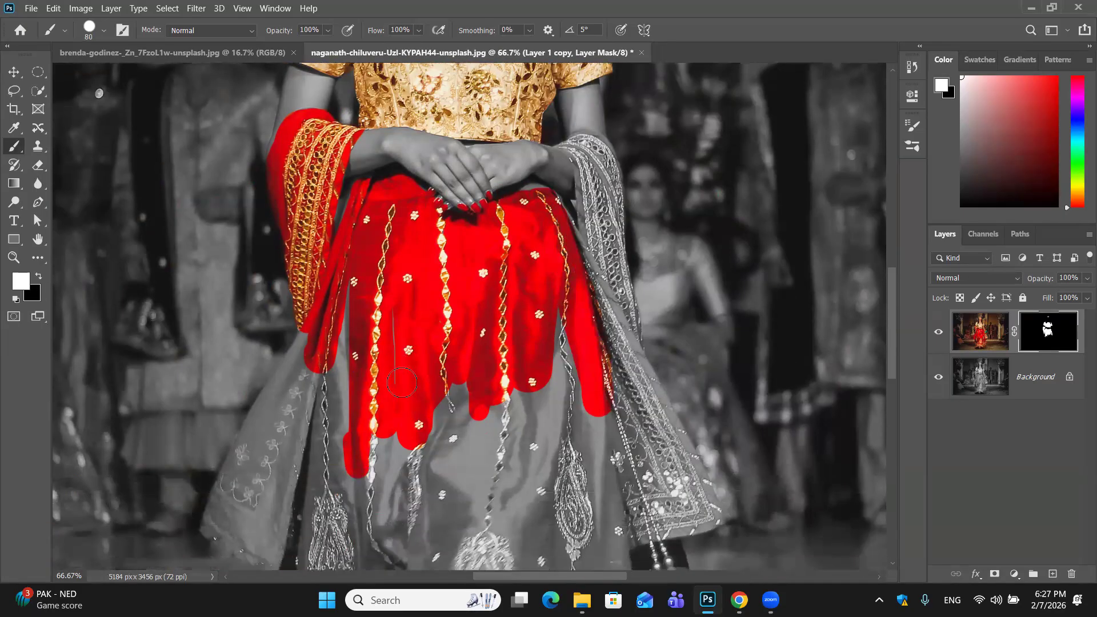
pyautogui.scroll(-2, 441, 101)
pyautogui.moveTo(358, 257)
pyautogui.mouseDown()
pyautogui.moveTo(337, 491)
pyautogui.moveTo(351, 295)
pyautogui.moveTo(311, 423)
pyautogui.moveTo(307, 493)
pyautogui.moveTo(337, 348)
pyautogui.moveTo(254, 484)
pyautogui.moveTo(313, 295)
pyautogui.moveTo(258, 371)
pyautogui.moveTo(215, 477)
pyautogui.moveTo(273, 516)
pyautogui.moveTo(291, 436)
pyautogui.mouseUp()
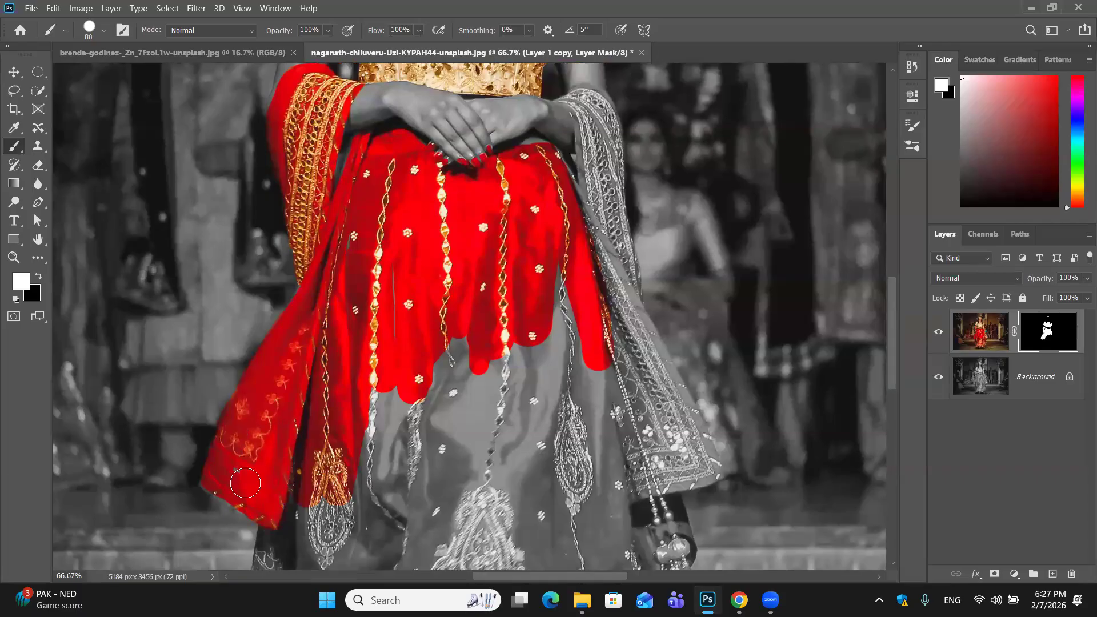
pyautogui.moveTo(266, 381); pyautogui.dragTo(423, 313)
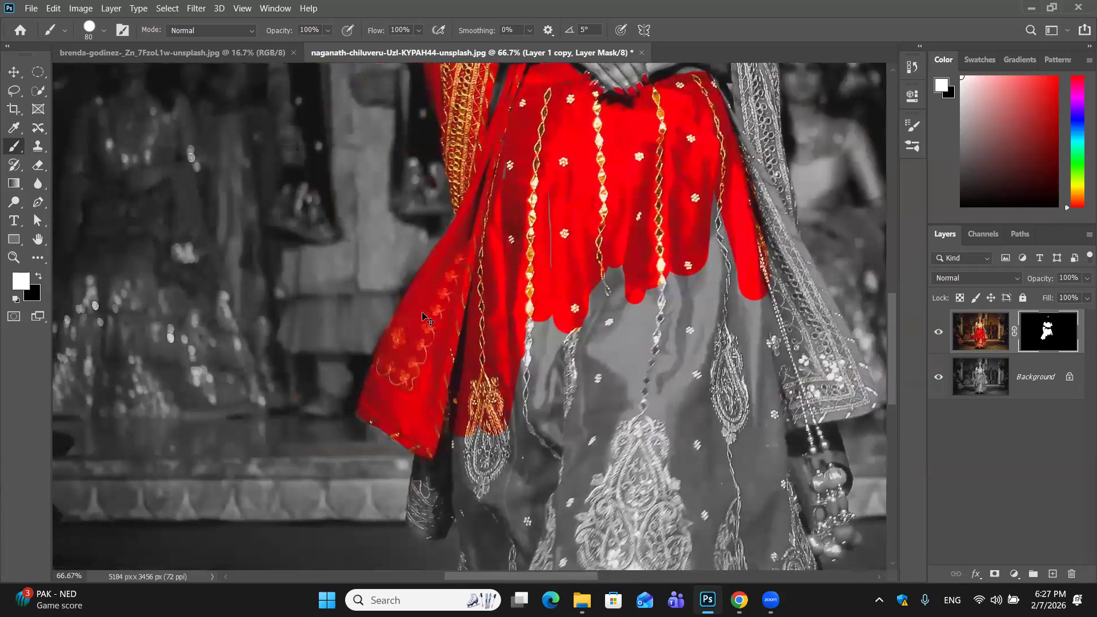
pyautogui.hotkey('ctrl', '+')
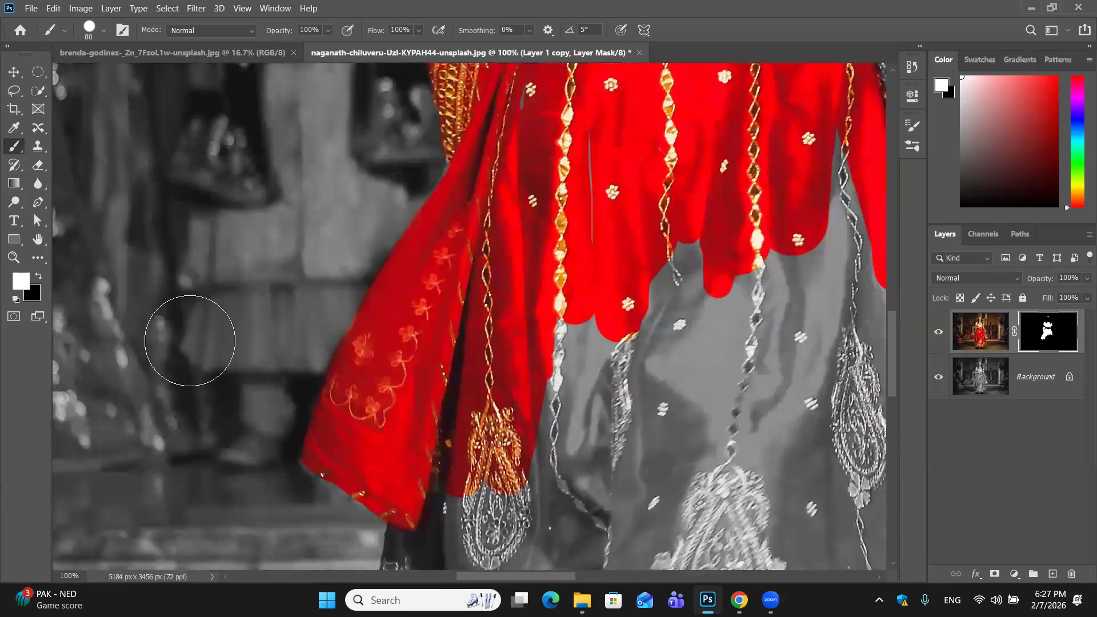
# Paint white on the mask along the hanging shawl's lower hem with a 30 px Brush to bring back its gold trim
pyautogui.hotkey('ctrl', '+')
pyautogui.scroll(-5, 208, 346)
pyautogui.press('[')
pyautogui.press('[')
pyautogui.press('[')
pyautogui.press('[')
pyautogui.press('[')
pyautogui.press('[')
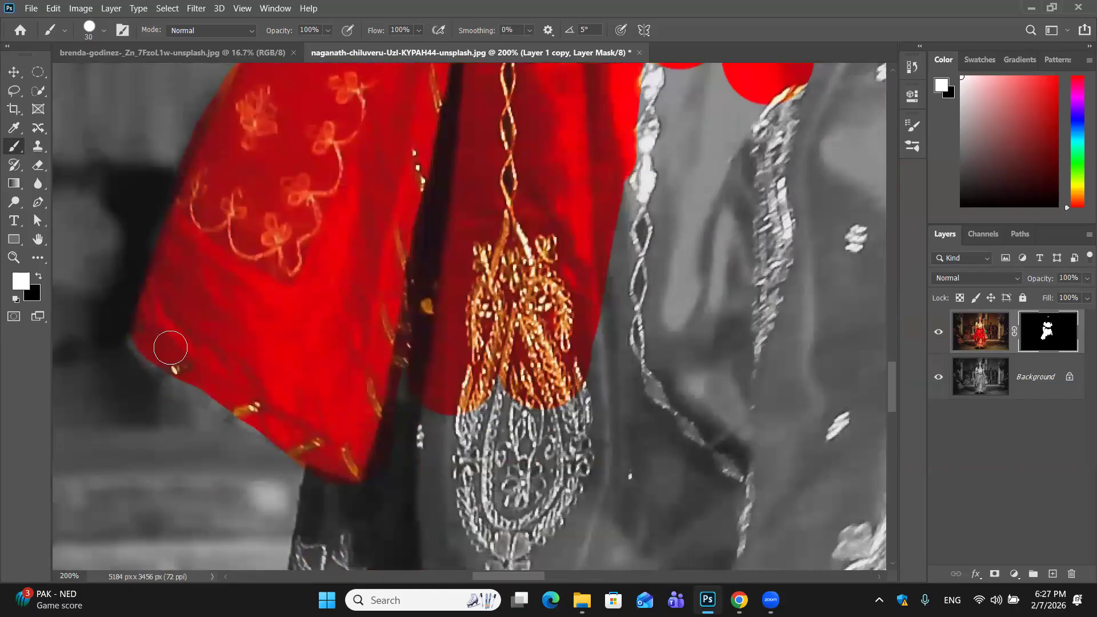
pyautogui.moveTo(153, 353); pyautogui.dragTo(301, 444)
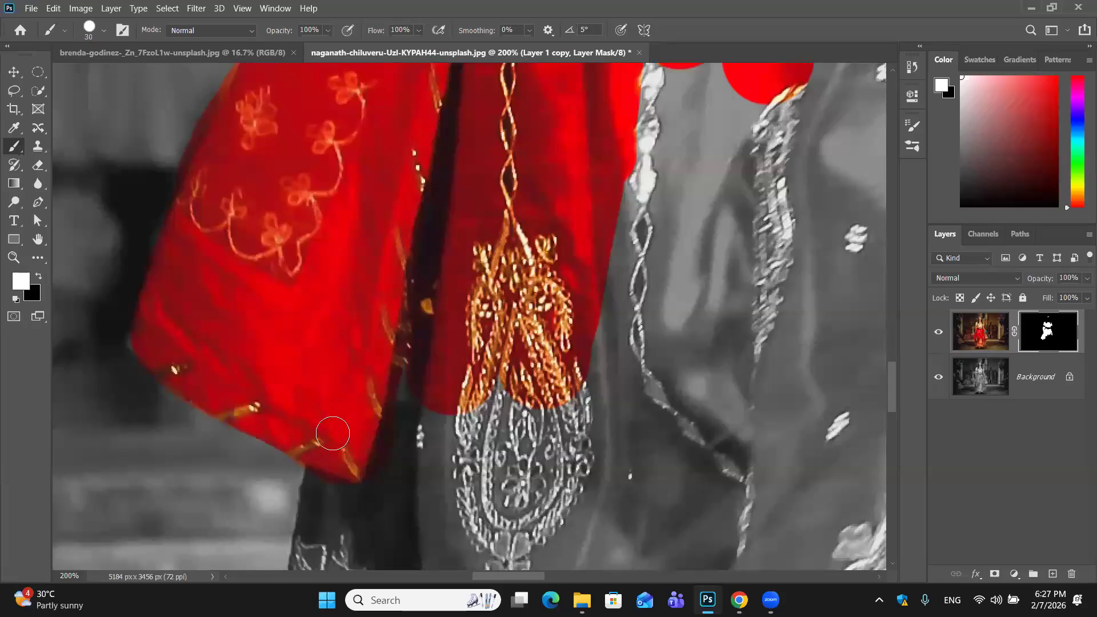
# Refine the hanging shawl's outer edge on the mask with black at 30 px, and restore the fabric there with white
pyautogui.press('x')
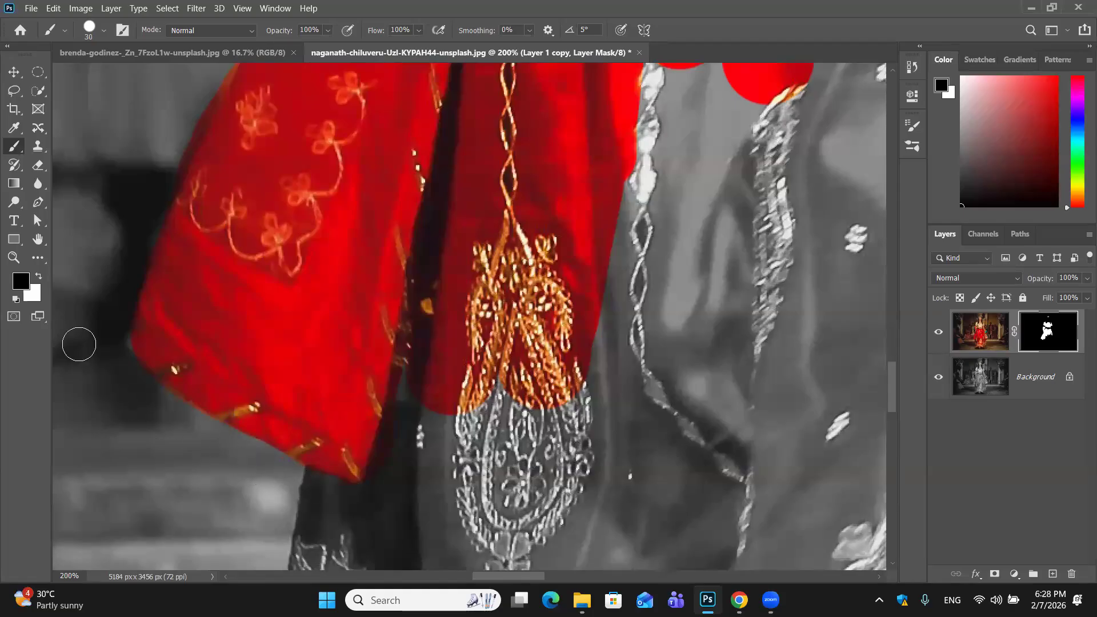
pyautogui.scroll(3, 97, 225)
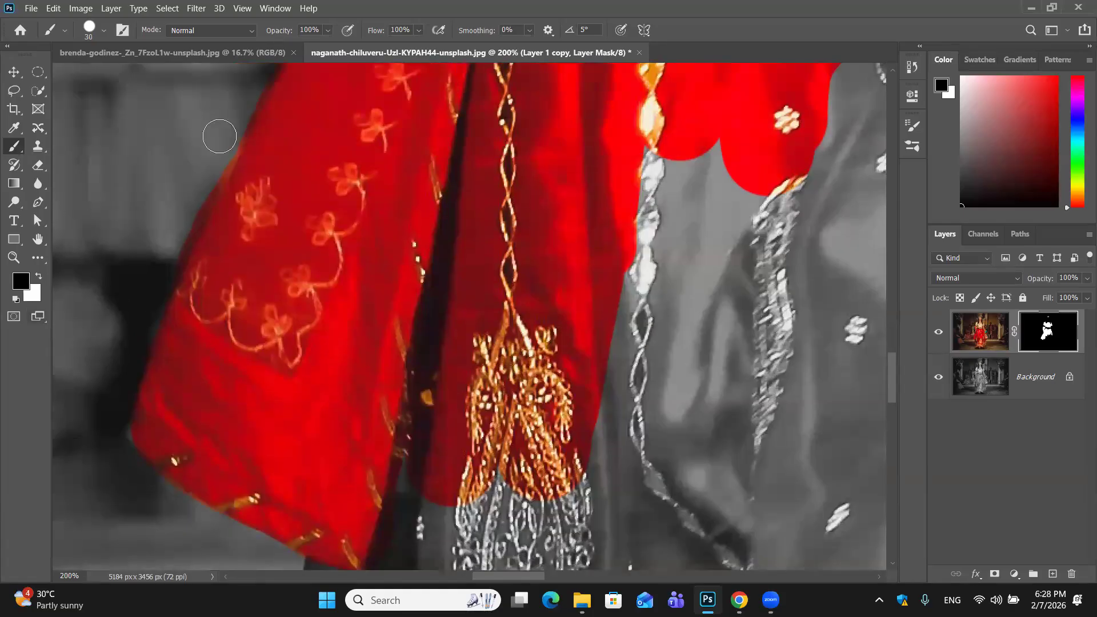
pyautogui.moveTo(209, 193)
pyautogui.mouseDown()
pyautogui.moveTo(170, 269)
pyautogui.moveTo(237, 154)
pyautogui.mouseUp()
pyautogui.press('x')
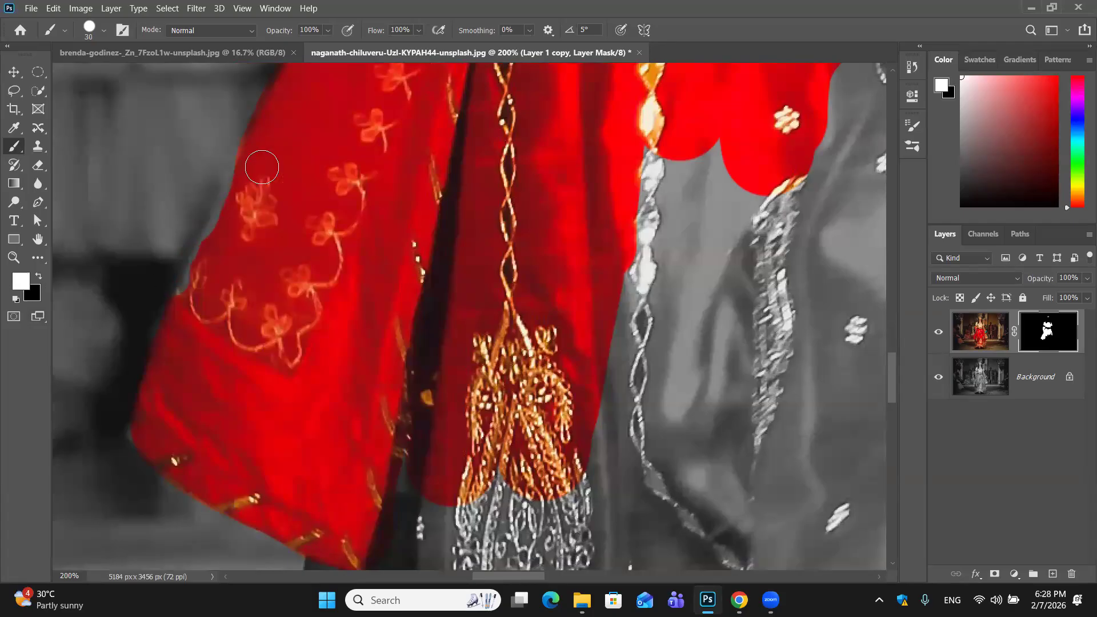
pyautogui.moveTo(244, 188); pyautogui.dragTo(230, 212)
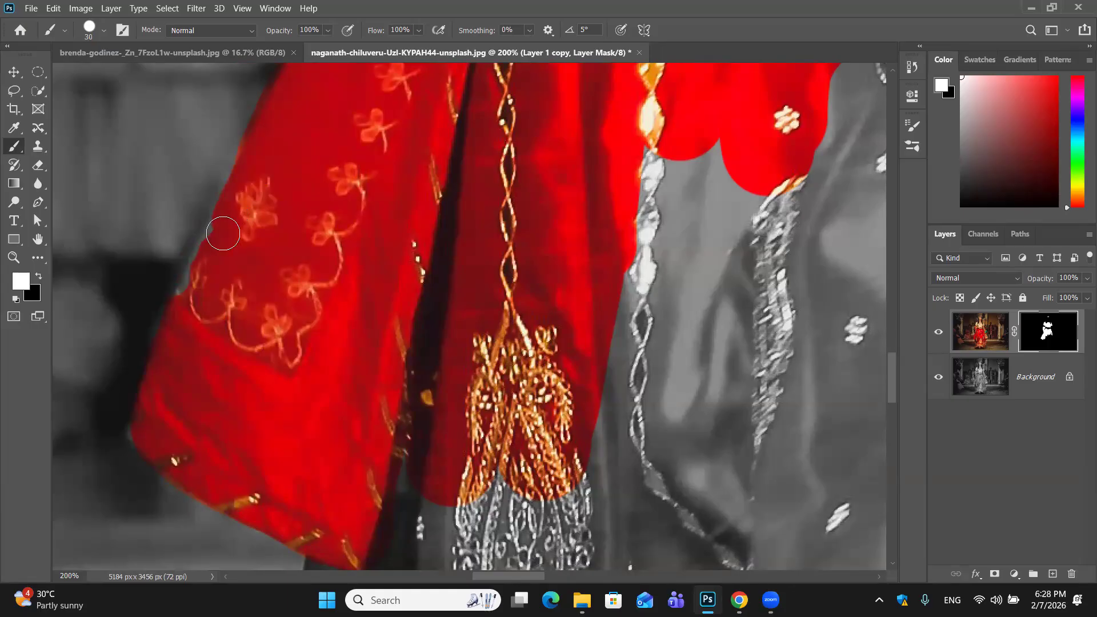
pyautogui.moveTo(208, 263); pyautogui.dragTo(197, 284)
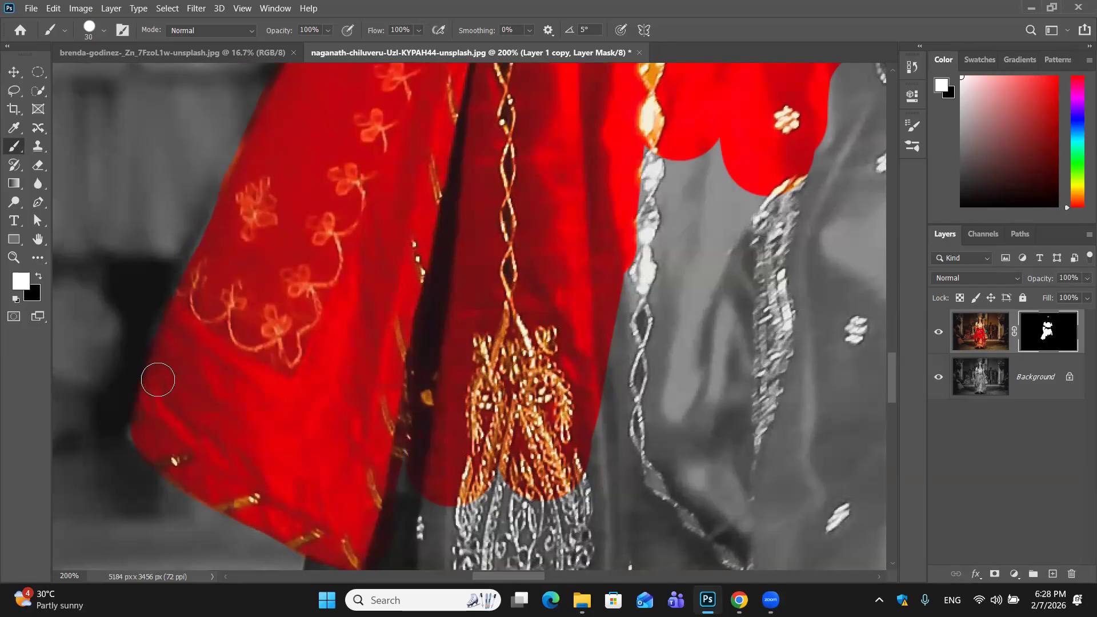
# Colour the dark embroidered panel hanging below the shawl with white at 30 px, and mask the spill under its hem with black
pyautogui.scroll(5, 394, 200)
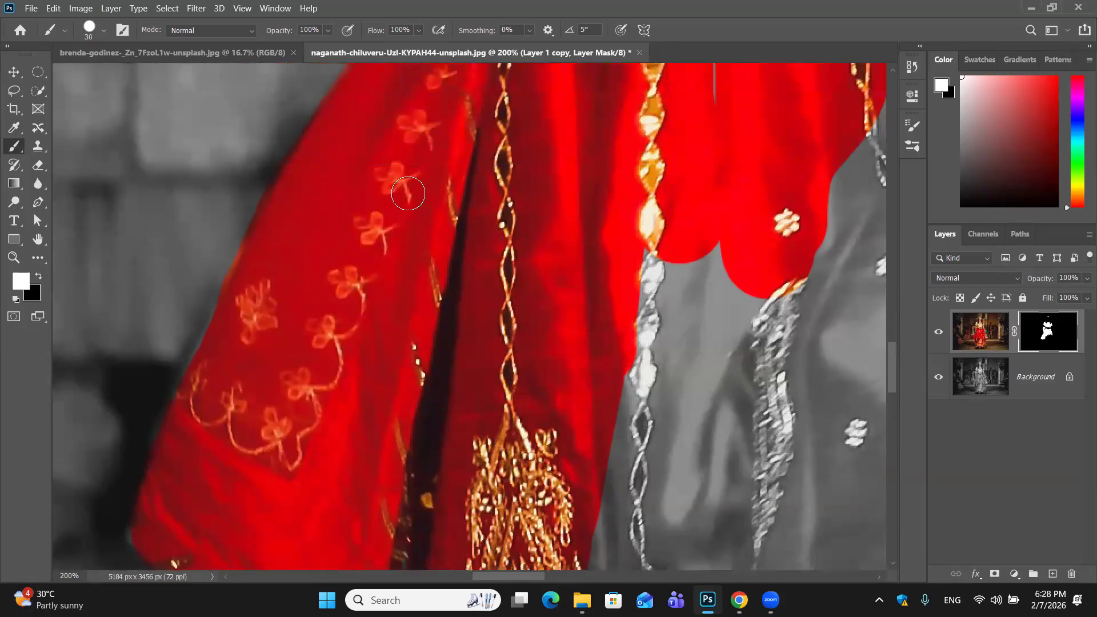
pyautogui.scroll(2, 417, 184)
pyautogui.scroll(-12, 440, 131)
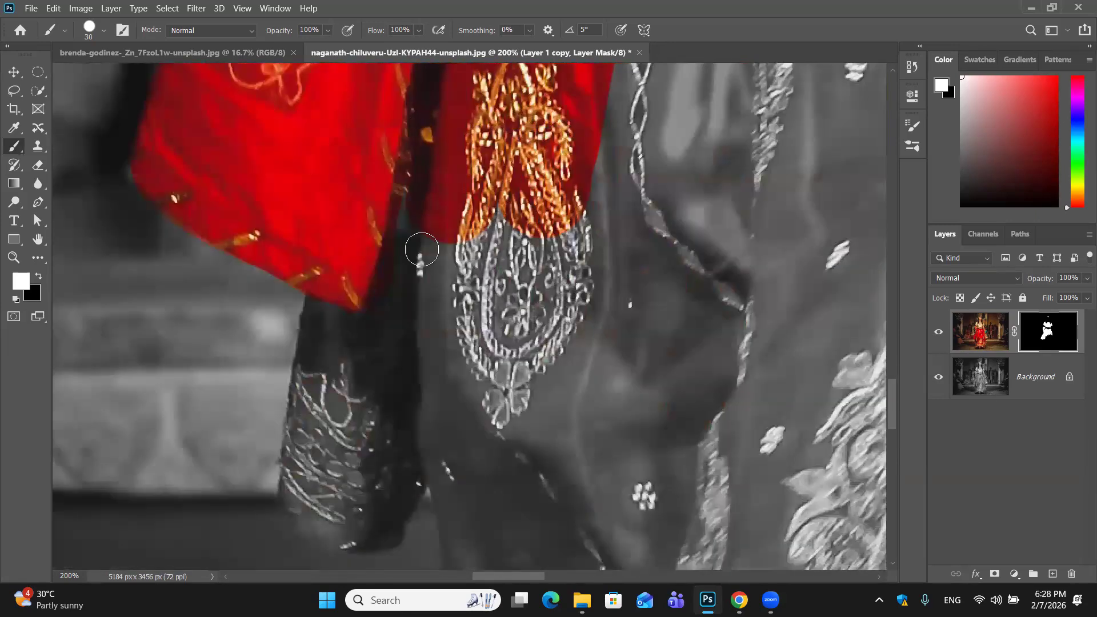
pyautogui.moveTo(422, 249)
pyautogui.mouseDown()
pyautogui.moveTo(415, 341)
pyautogui.moveTo(412, 182)
pyautogui.moveTo(383, 325)
pyautogui.mouseUp()
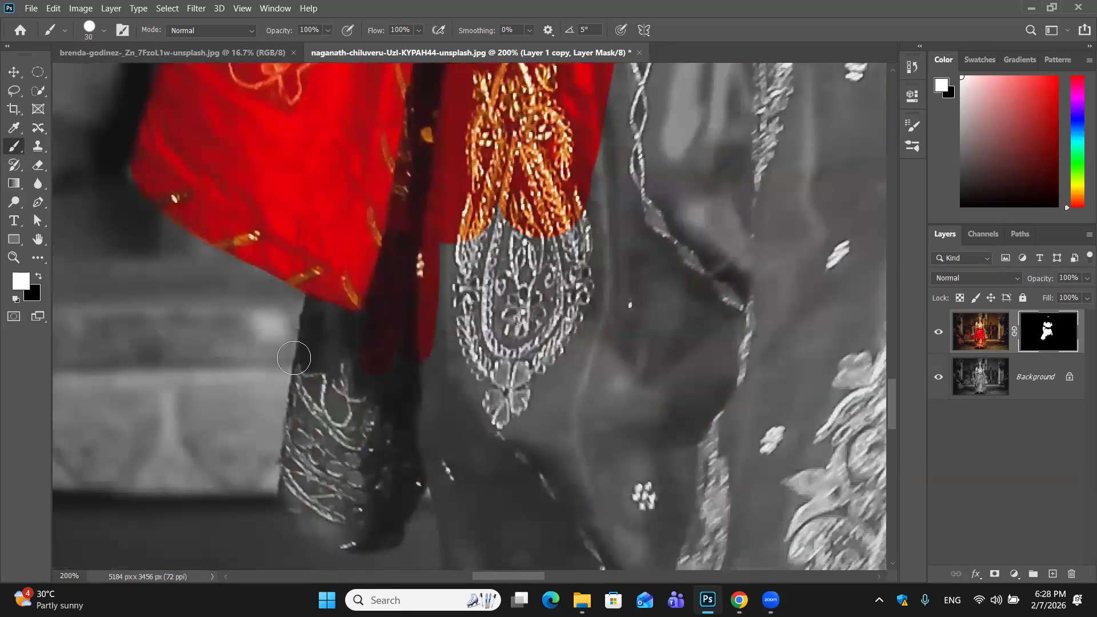
pyautogui.moveTo(315, 325)
pyautogui.mouseDown()
pyautogui.moveTo(293, 492)
pyautogui.moveTo(303, 512)
pyautogui.moveTo(340, 531)
pyautogui.moveTo(386, 534)
pyautogui.mouseUp()
pyautogui.moveTo(381, 465)
pyautogui.mouseDown()
pyautogui.moveTo(389, 331)
pyautogui.moveTo(347, 521)
pyautogui.moveTo(366, 344)
pyautogui.moveTo(334, 435)
pyautogui.moveTo(346, 325)
pyautogui.moveTo(363, 324)
pyautogui.moveTo(336, 319)
pyautogui.moveTo(314, 510)
pyautogui.moveTo(359, 442)
pyautogui.mouseUp()
pyautogui.scroll(-2, 359, 411)
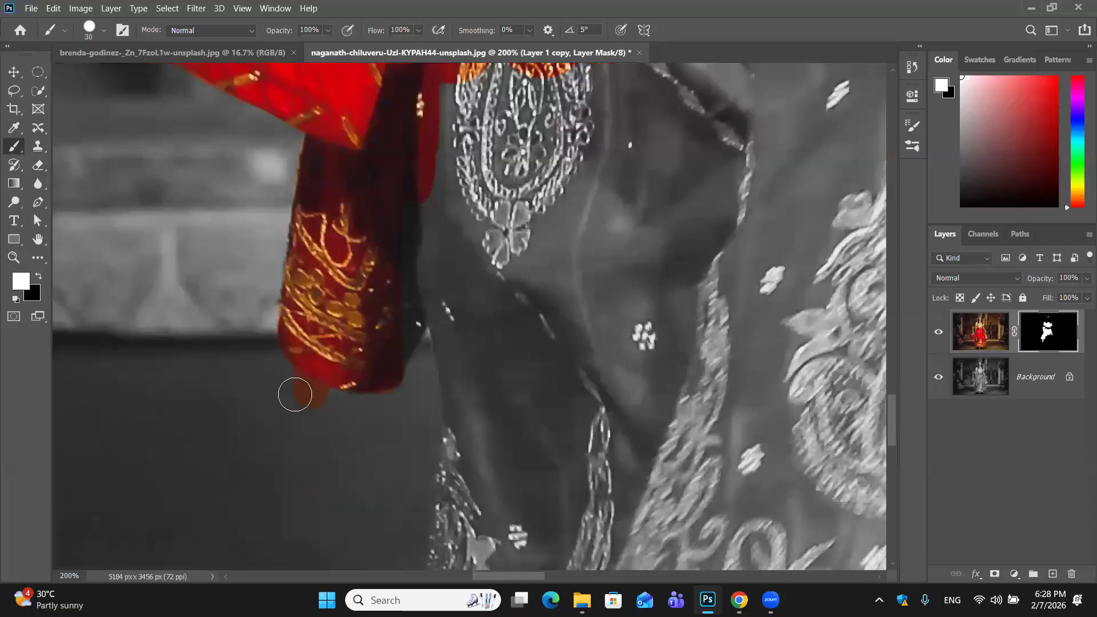
pyautogui.press('x')
pyautogui.moveTo(279, 375); pyautogui.dragTo(324, 409)
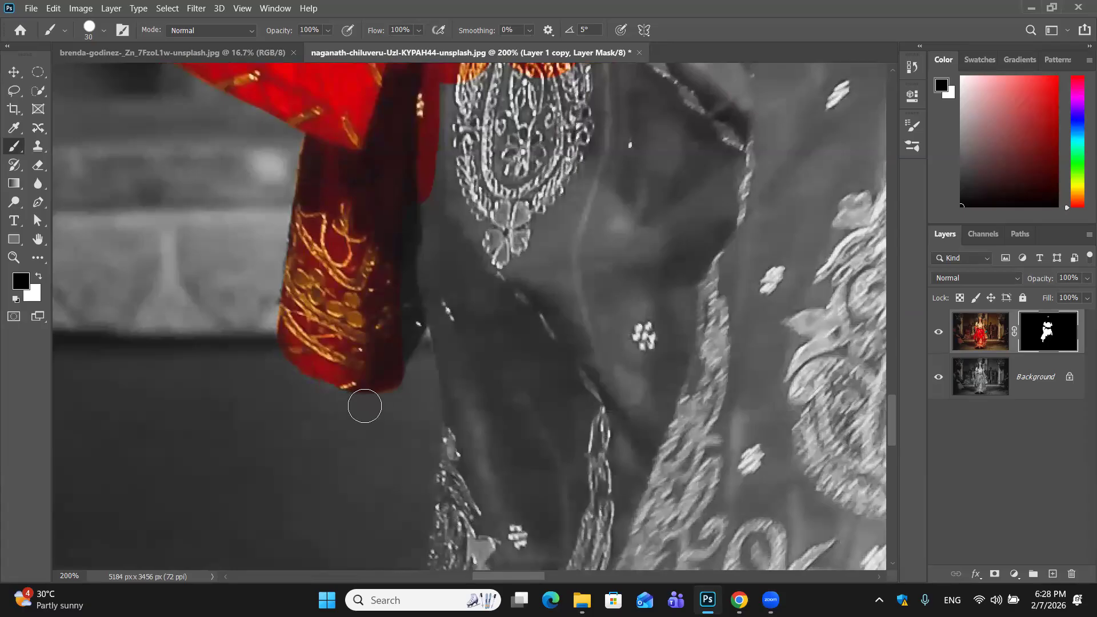
# Paint white over the panel's inner edge and the skirt around and below the gold tassel, enlarging the Brush to 50 px
pyautogui.scroll(1, 397, 322)
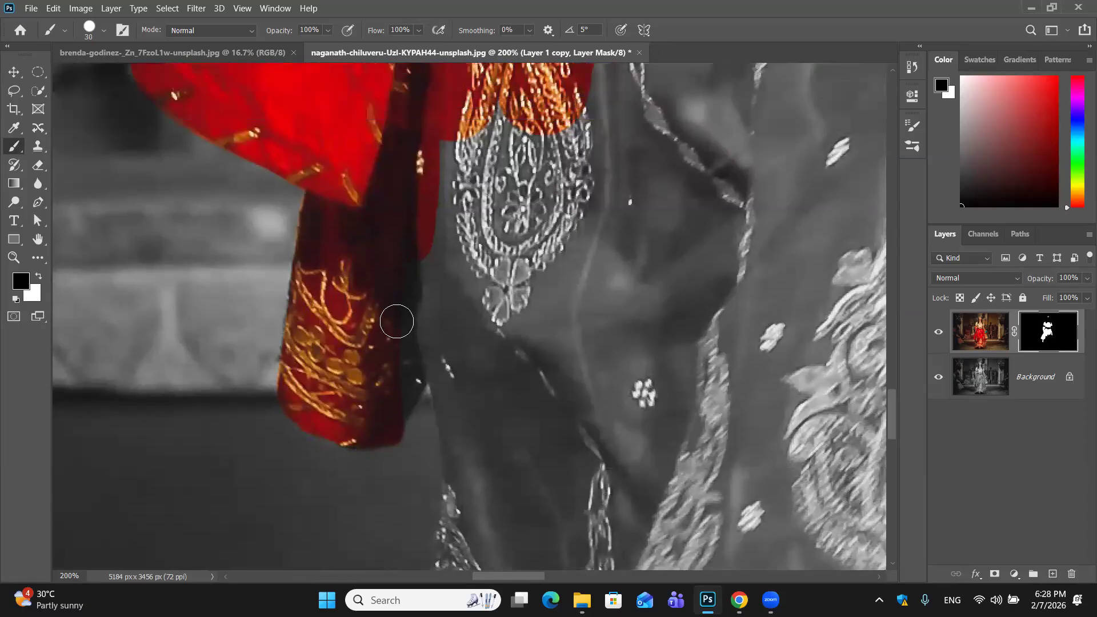
pyautogui.press('x')
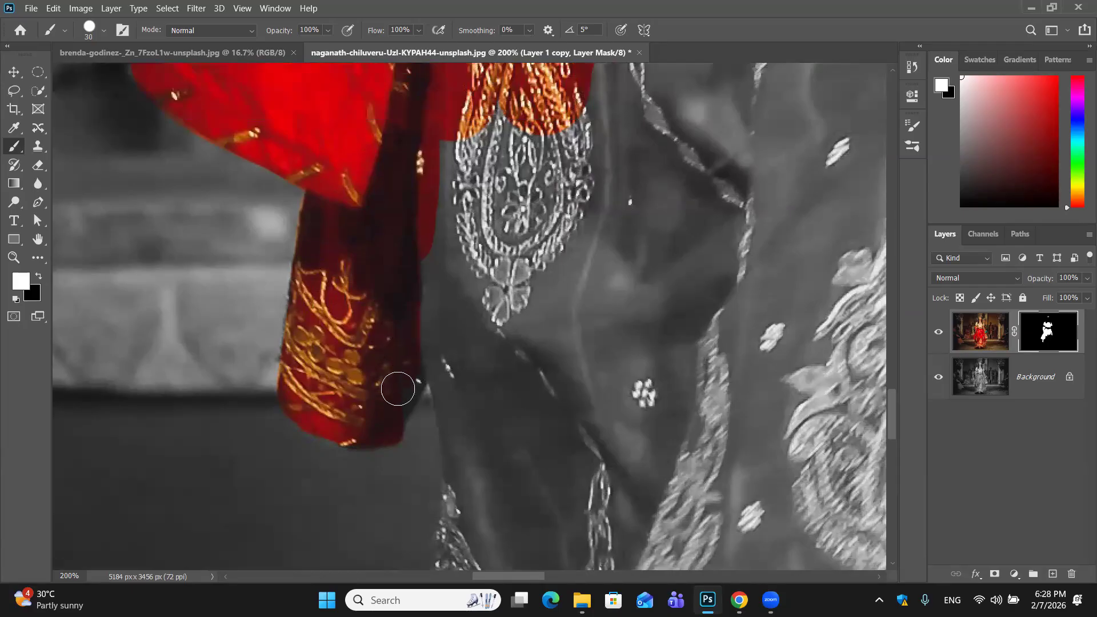
pyautogui.moveTo(411, 361)
pyautogui.mouseDown()
pyautogui.moveTo(466, 147)
pyautogui.moveTo(579, 143)
pyautogui.moveTo(451, 137)
pyautogui.moveTo(505, 331)
pyautogui.moveTo(542, 211)
pyautogui.moveTo(566, 192)
pyautogui.moveTo(565, 326)
pyautogui.moveTo(606, 148)
pyautogui.mouseUp()
pyautogui.press(']')
pyautogui.press(']')
pyautogui.moveTo(609, 293); pyautogui.dragTo(604, 233)
pyautogui.scroll(-3, 604, 232)
pyautogui.moveTo(479, 253)
pyautogui.mouseDown()
pyautogui.moveTo(518, 425)
pyautogui.moveTo(517, 244)
pyautogui.moveTo(573, 438)
pyautogui.moveTo(541, 162)
pyautogui.moveTo(635, 356)
pyautogui.moveTo(615, 188)
pyautogui.moveTo(661, 361)
pyautogui.moveTo(654, 314)
pyautogui.mouseUp()
pyautogui.scroll(-3, 654, 314)
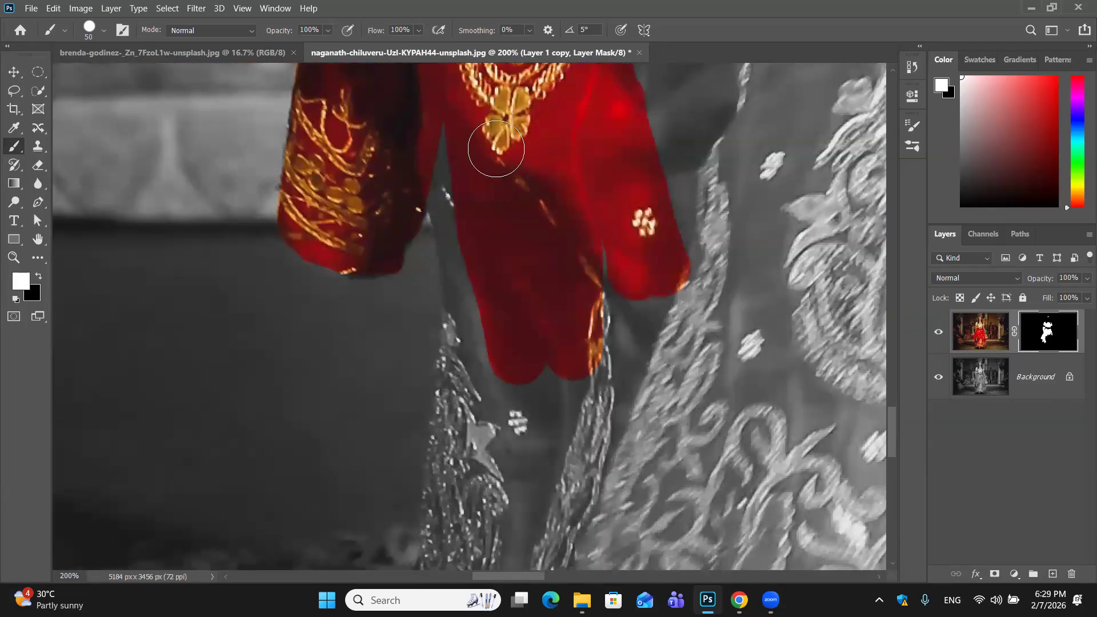
pyautogui.moveTo(453, 115); pyautogui.dragTo(505, 452)
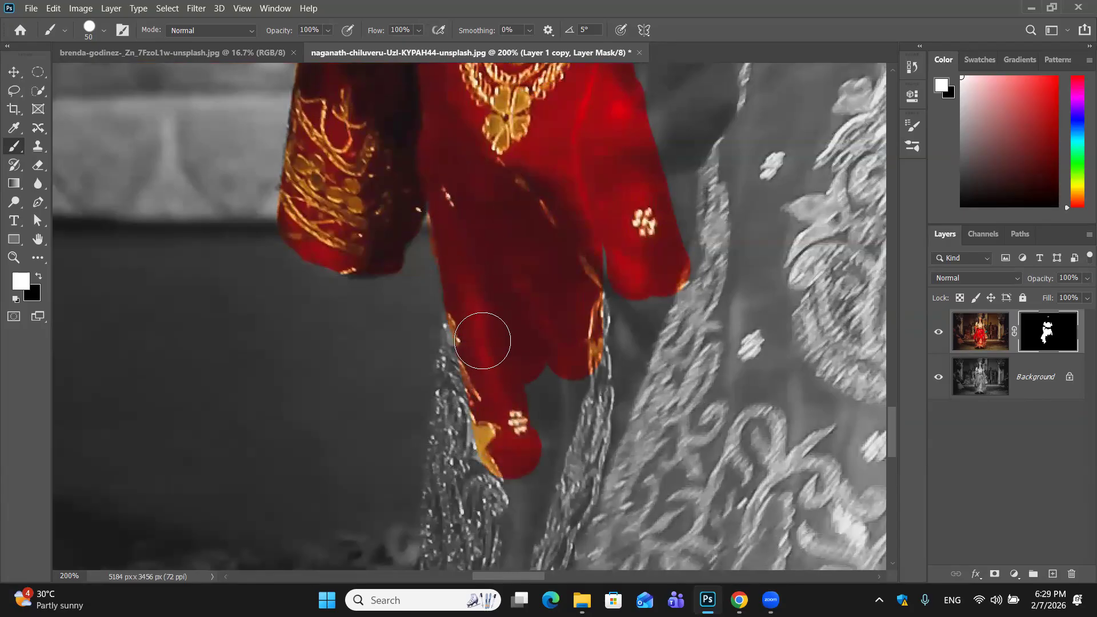
# Trim the mask in the narrow gap between the embroidered hanging panel and the skirt with black at 10 px
pyautogui.press('[')
pyautogui.press('[')
pyautogui.press('[')
pyautogui.press('[')
pyautogui.press('x')
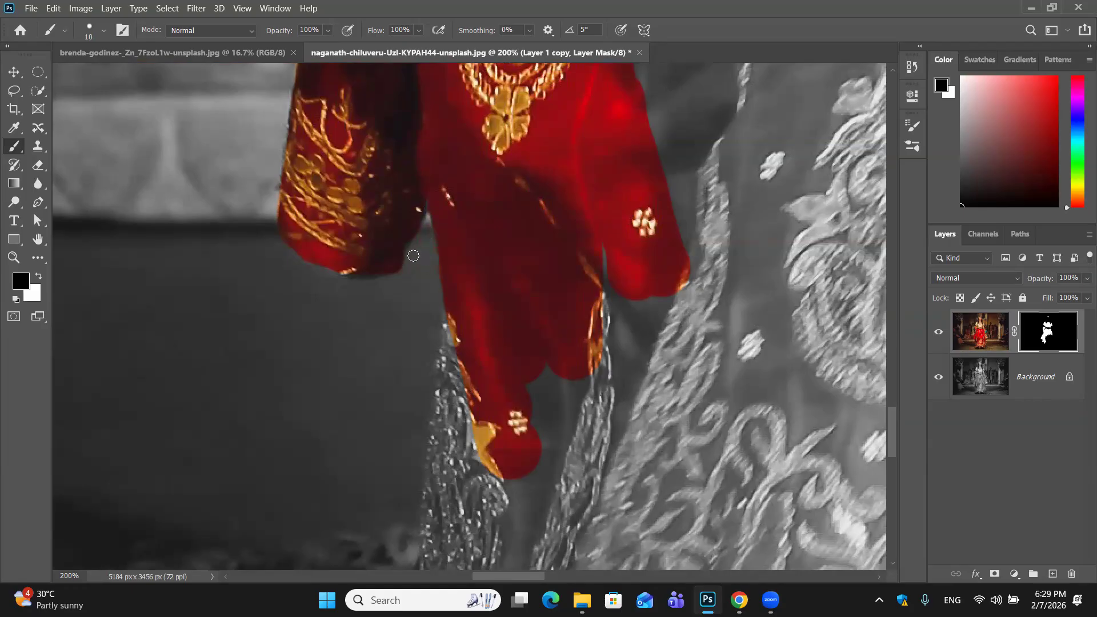
pyautogui.press('x')
# Colour the skirt's embroidered outer border, the fabric beside it and the adjoining gold band with white at 50 px
pyautogui.scroll(-5, 510, 269)
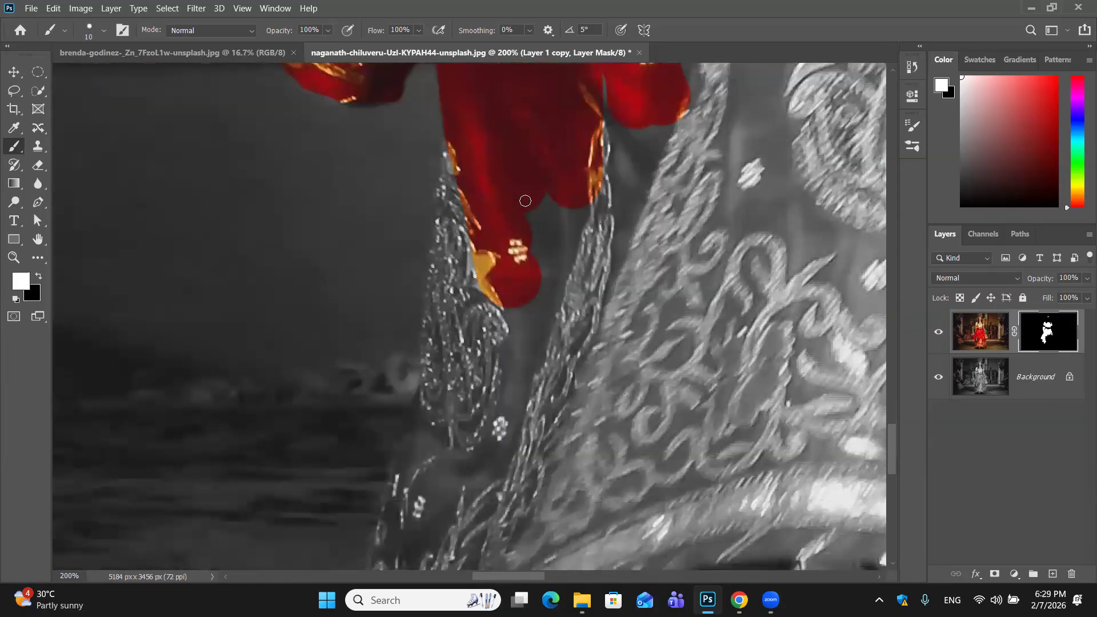
pyautogui.press(']')
pyautogui.press(']')
pyautogui.press(']')
pyautogui.press(']')
pyautogui.moveTo(473, 158); pyautogui.dragTo(449, 409)
pyautogui.moveTo(460, 226); pyautogui.dragTo(446, 385)
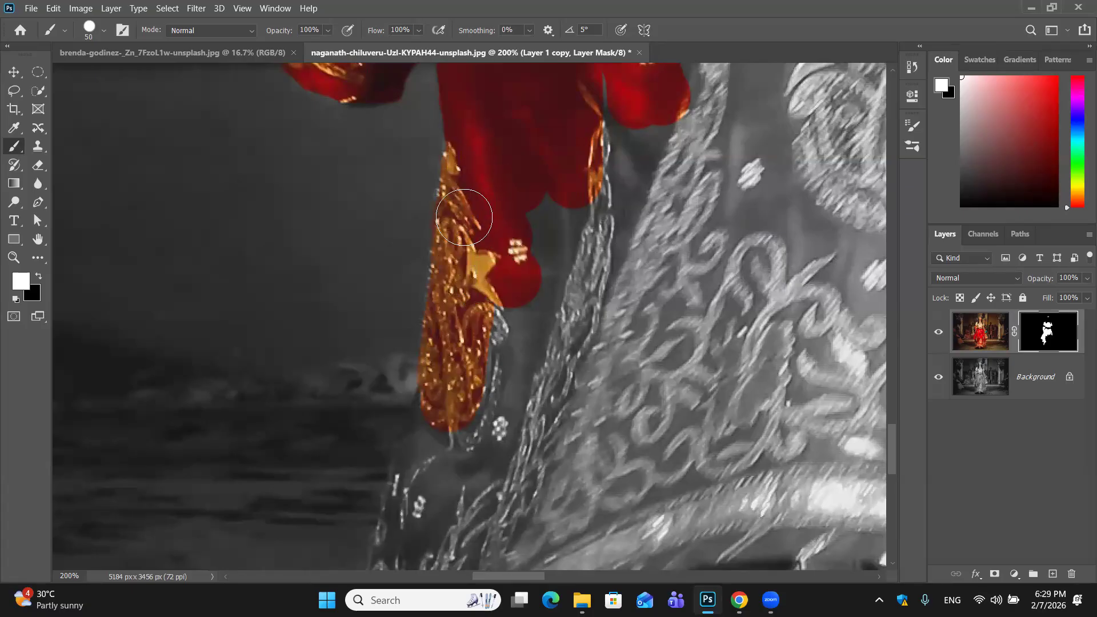
pyautogui.moveTo(497, 191)
pyautogui.mouseDown()
pyautogui.moveTo(542, 273)
pyautogui.moveTo(544, 394)
pyautogui.moveTo(593, 159)
pyautogui.moveTo(575, 316)
pyautogui.moveTo(548, 396)
pyautogui.mouseUp()
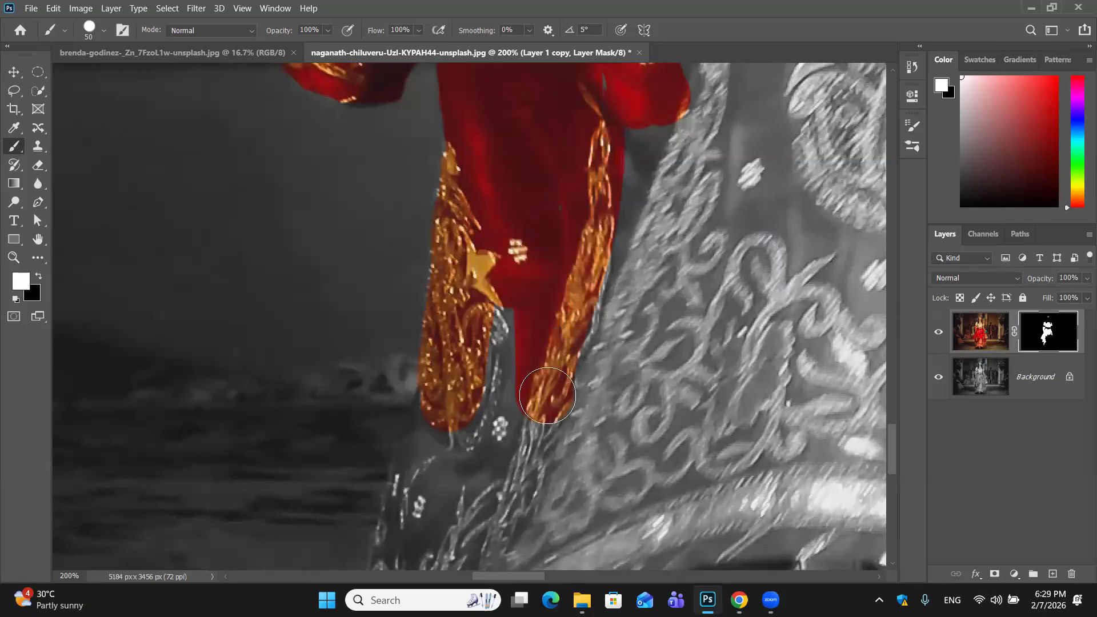
# Paint white down the embroidered skirt section to the pointed corner of its hem with the 50 px Brush
pyautogui.scroll(-5, 547, 395)
pyautogui.moveTo(503, 257)
pyautogui.mouseDown()
pyautogui.moveTo(529, 263)
pyautogui.moveTo(465, 485)
pyautogui.mouseUp()
pyautogui.moveTo(515, 189)
pyautogui.mouseDown()
pyautogui.moveTo(429, 332)
pyautogui.moveTo(455, 261)
pyautogui.moveTo(448, 222)
pyautogui.moveTo(443, 232)
pyautogui.moveTo(398, 428)
pyautogui.mouseUp()
pyautogui.scroll(-5, 449, 194)
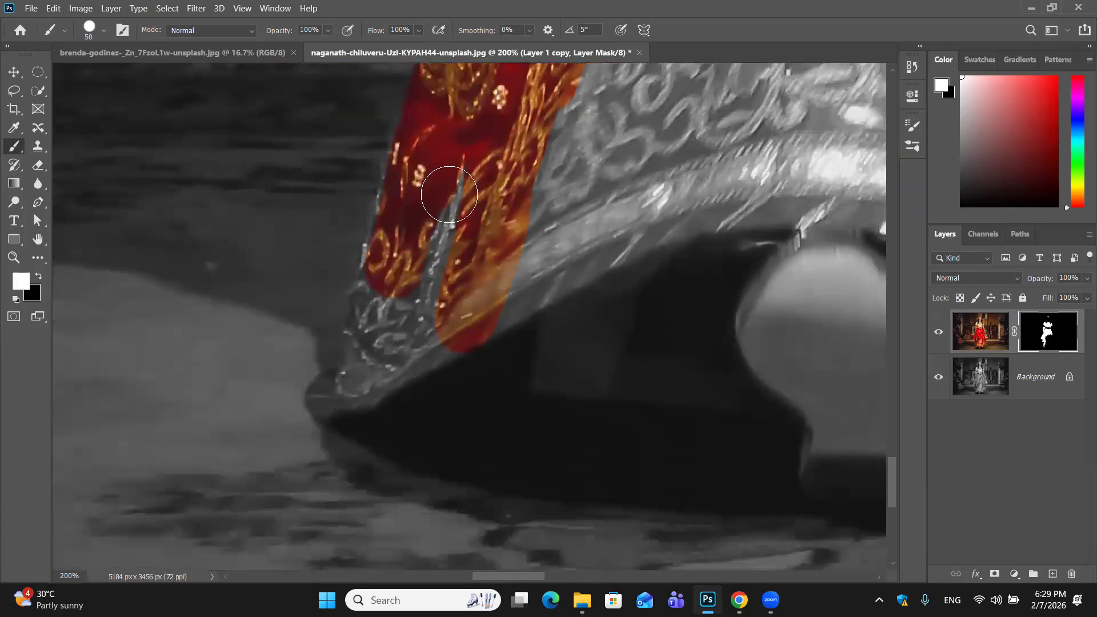
pyautogui.moveTo(399, 239)
pyautogui.mouseDown()
pyautogui.moveTo(350, 384)
pyautogui.moveTo(535, 272)
pyautogui.moveTo(418, 314)
pyautogui.moveTo(494, 142)
pyautogui.moveTo(439, 271)
pyautogui.mouseUp()
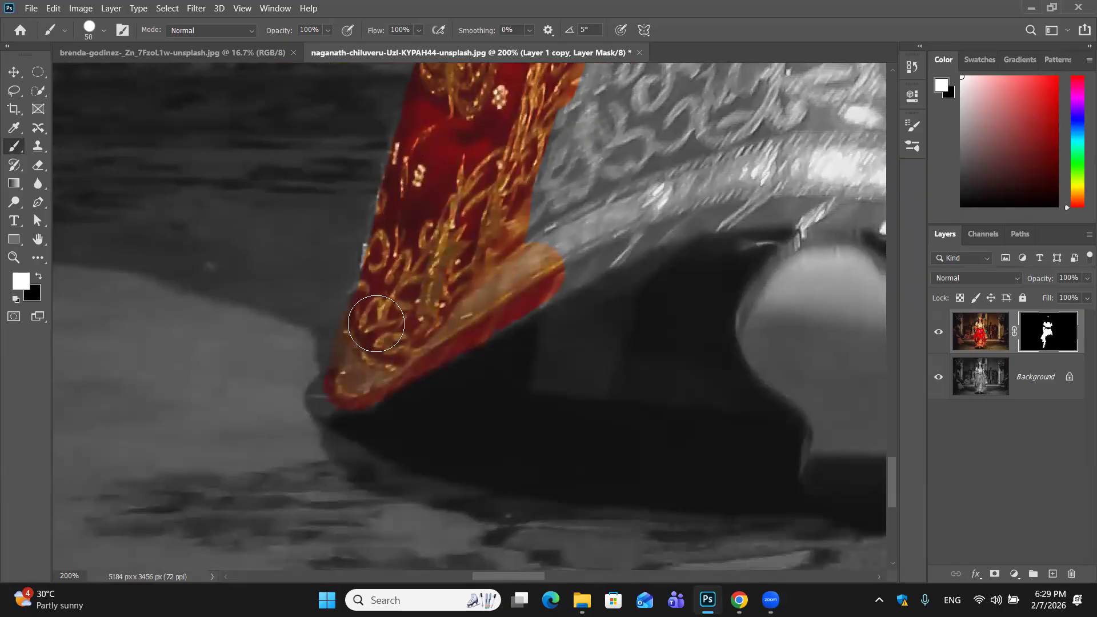
# Paint white along the curved hem trim, its underside and the shadow below, and start colouring the embroidered band above at 50 px
pyautogui.moveTo(367, 360)
pyautogui.mouseDown()
pyautogui.moveTo(571, 252)
pyautogui.moveTo(479, 288)
pyautogui.mouseUp()
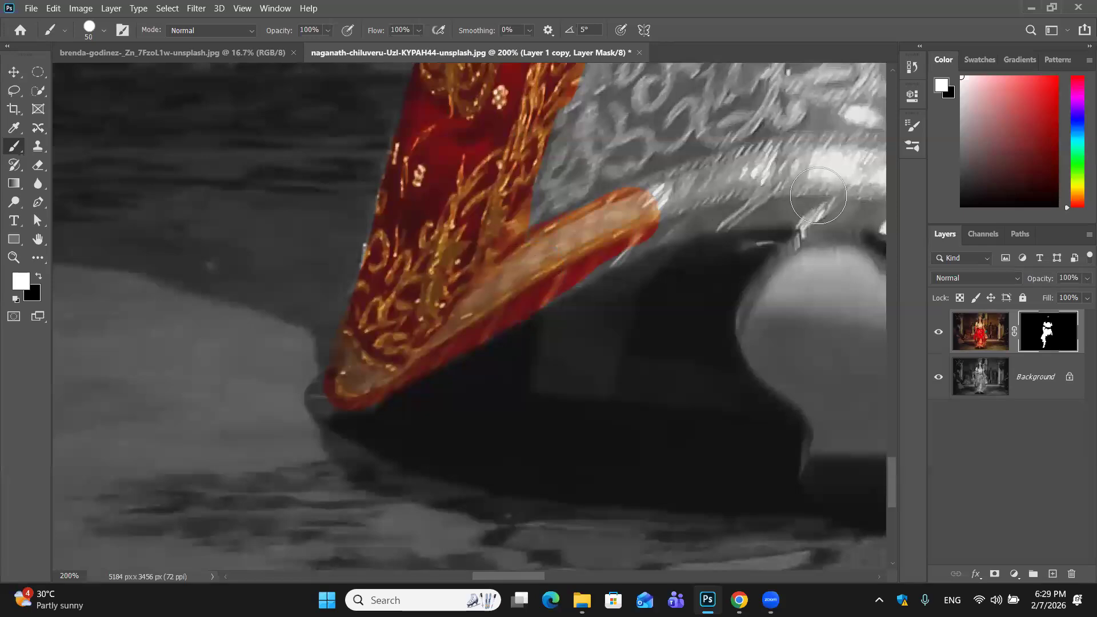
pyautogui.moveTo(818, 195); pyautogui.dragTo(800, 231)
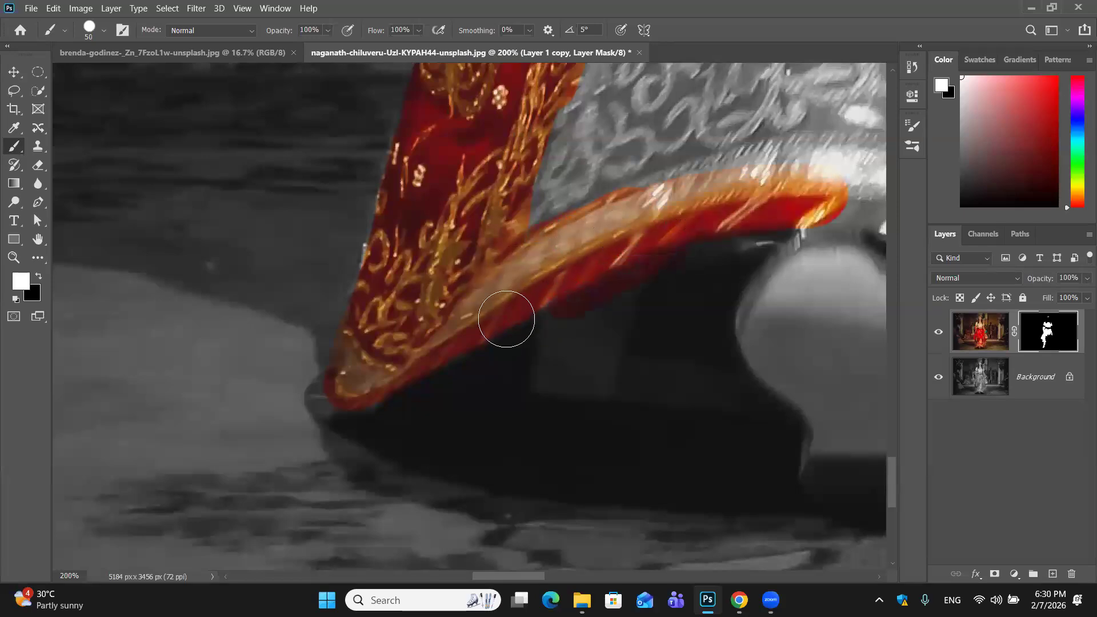
pyautogui.moveTo(612, 314); pyautogui.dragTo(406, 404)
pyautogui.moveTo(762, 230)
pyautogui.mouseDown()
pyautogui.moveTo(611, 335)
pyautogui.moveTo(705, 269)
pyautogui.moveTo(713, 301)
pyautogui.moveTo(690, 457)
pyautogui.moveTo(717, 284)
pyautogui.moveTo(677, 446)
pyautogui.moveTo(652, 276)
pyautogui.moveTo(579, 390)
pyautogui.mouseUp()
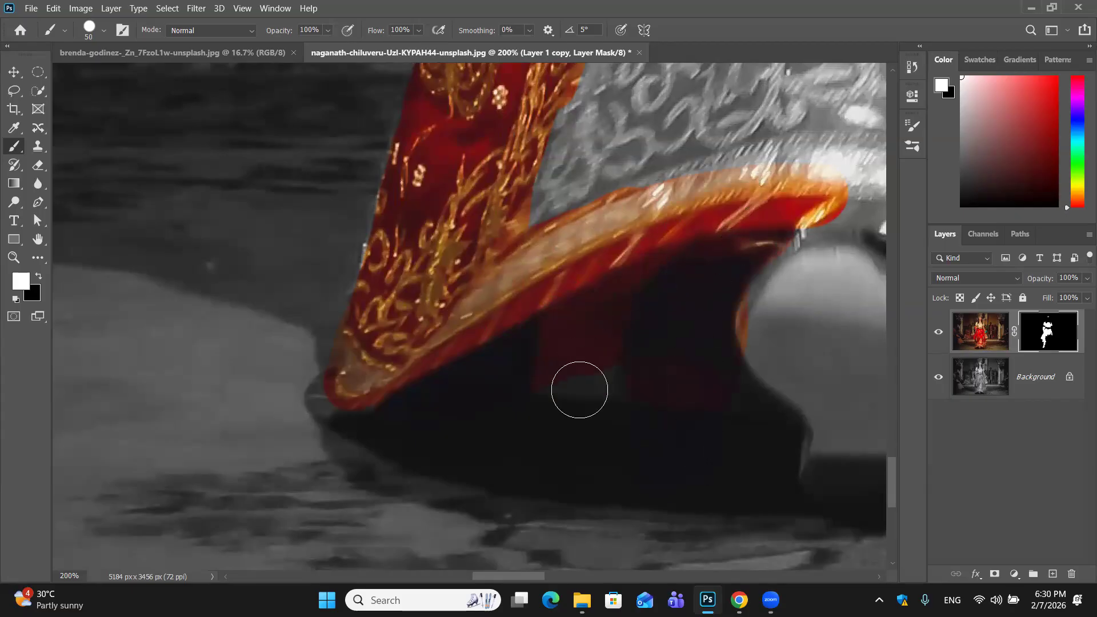
pyautogui.moveTo(757, 396)
pyautogui.mouseDown()
pyautogui.moveTo(820, 309)
pyautogui.moveTo(804, 273)
pyautogui.moveTo(767, 296)
pyautogui.moveTo(778, 250)
pyautogui.moveTo(580, 218)
pyautogui.moveTo(741, 151)
pyautogui.moveTo(508, 227)
pyautogui.moveTo(578, 168)
pyautogui.moveTo(696, 131)
pyautogui.moveTo(615, 154)
pyautogui.moveTo(554, 153)
pyautogui.moveTo(817, 68)
pyautogui.mouseUp()
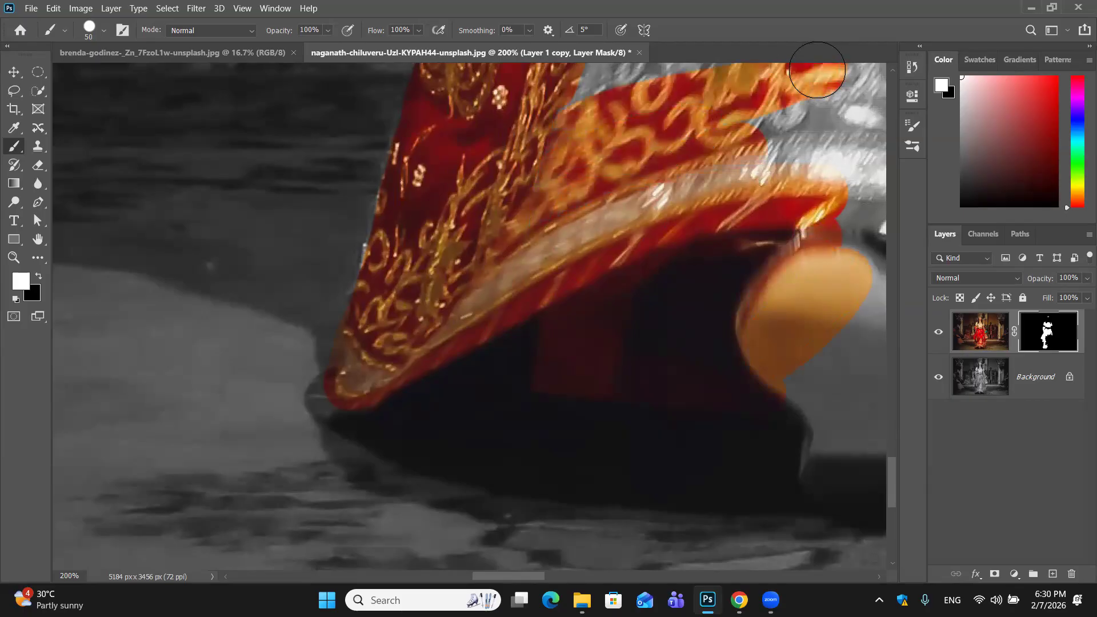
# Colour the whole rounded foot shape beneath the hem with white using the 50 px Brush
pyautogui.moveTo(777, 104); pyautogui.dragTo(520, 109)
pyautogui.moveTo(599, 278)
pyautogui.mouseDown()
pyautogui.moveTo(644, 390)
pyautogui.moveTo(617, 302)
pyautogui.moveTo(582, 269)
pyautogui.moveTo(561, 281)
pyautogui.moveTo(554, 254)
pyautogui.moveTo(574, 251)
pyautogui.moveTo(609, 276)
pyautogui.moveTo(633, 308)
pyautogui.moveTo(598, 285)
pyautogui.moveTo(615, 286)
pyautogui.moveTo(645, 323)
pyautogui.moveTo(661, 382)
pyautogui.mouseUp()
pyautogui.moveTo(611, 265)
pyautogui.mouseDown()
pyautogui.moveTo(607, 284)
pyautogui.moveTo(643, 316)
pyautogui.mouseUp()
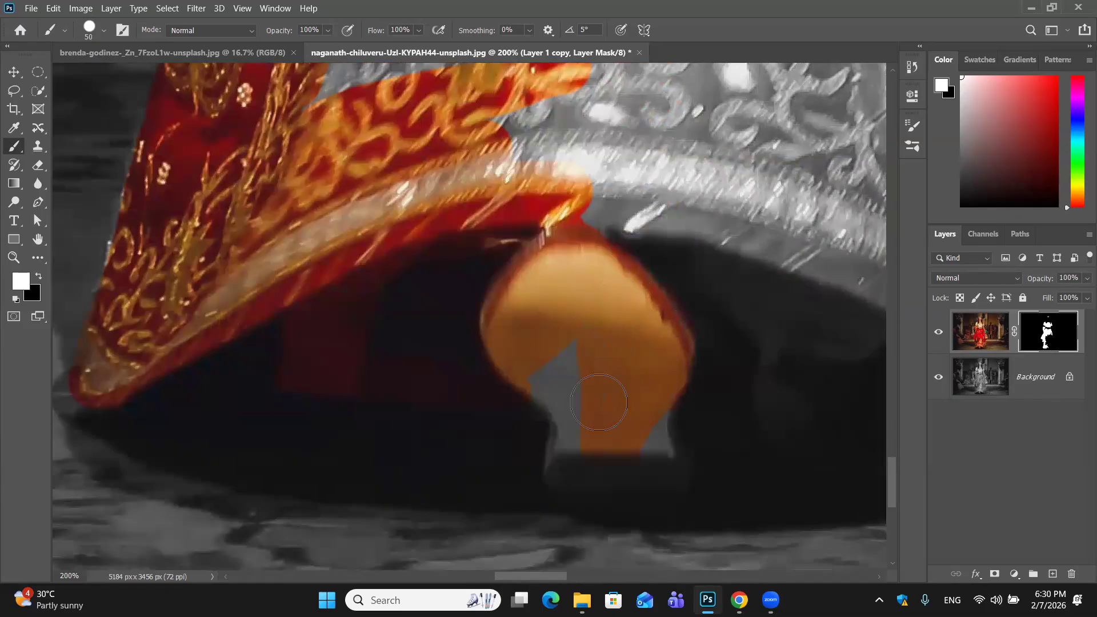
pyautogui.moveTo(543, 362)
pyautogui.mouseDown()
pyautogui.moveTo(575, 471)
pyautogui.moveTo(619, 488)
pyautogui.moveTo(631, 416)
pyautogui.moveTo(630, 468)
pyautogui.mouseUp()
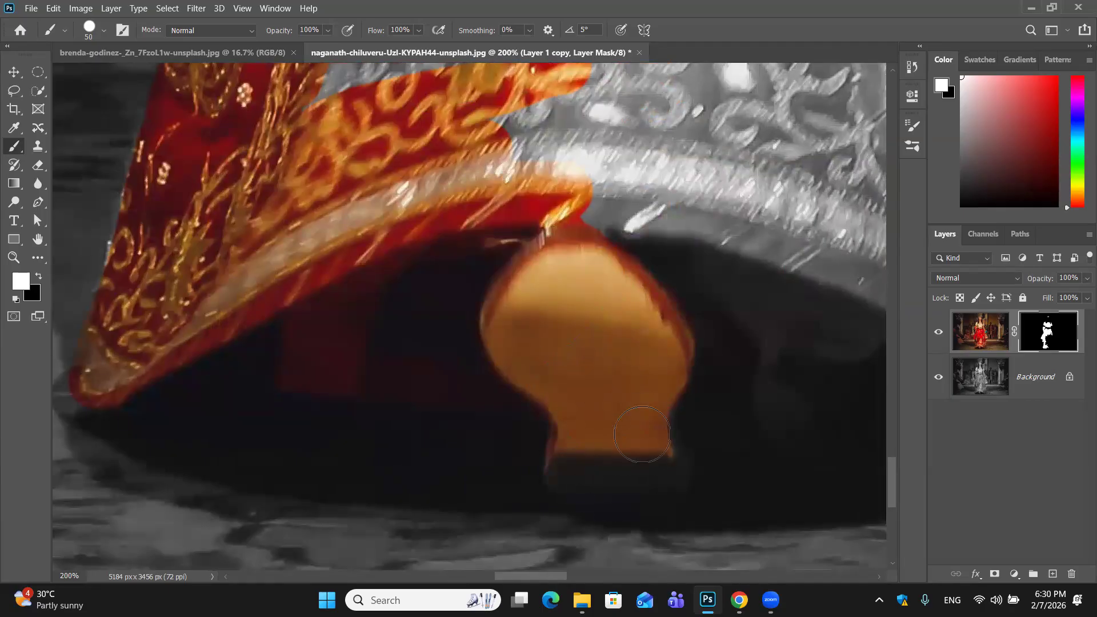
pyautogui.moveTo(665, 354); pyautogui.dragTo(679, 302)
# Mask the reddish tint in the dark shadow beneath the hem with black, using a 40 px Brush
pyautogui.press('x')
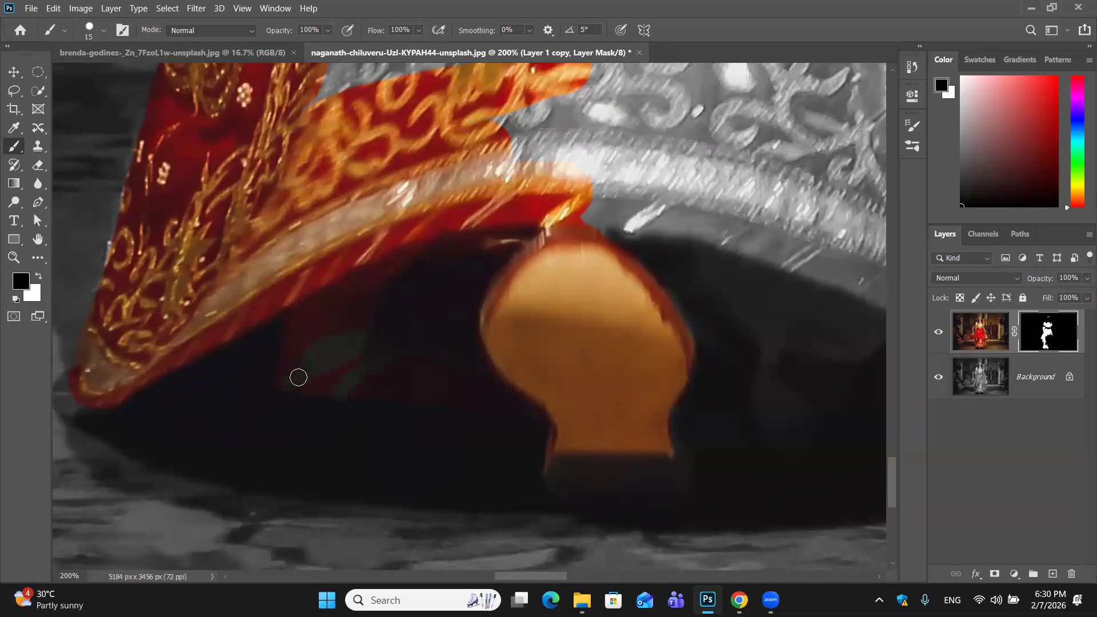
pyautogui.press(']')
pyautogui.press(']')
pyautogui.press(']')
pyautogui.press(']')
pyautogui.press(']')
pyautogui.moveTo(284, 381)
pyautogui.mouseDown()
pyautogui.moveTo(309, 353)
pyautogui.moveTo(391, 312)
pyautogui.moveTo(415, 286)
pyautogui.moveTo(347, 330)
pyautogui.moveTo(288, 347)
pyautogui.moveTo(383, 295)
pyautogui.moveTo(306, 335)
pyautogui.moveTo(389, 337)
pyautogui.moveTo(316, 401)
pyautogui.moveTo(388, 410)
pyautogui.moveTo(441, 385)
pyautogui.moveTo(485, 410)
pyautogui.moveTo(429, 422)
pyautogui.moveTo(477, 417)
pyautogui.moveTo(501, 428)
pyautogui.moveTo(454, 341)
pyautogui.moveTo(309, 332)
pyautogui.moveTo(299, 308)
pyautogui.moveTo(322, 306)
pyautogui.moveTo(338, 323)
pyautogui.moveTo(425, 276)
pyautogui.moveTo(296, 320)
pyautogui.mouseUp()
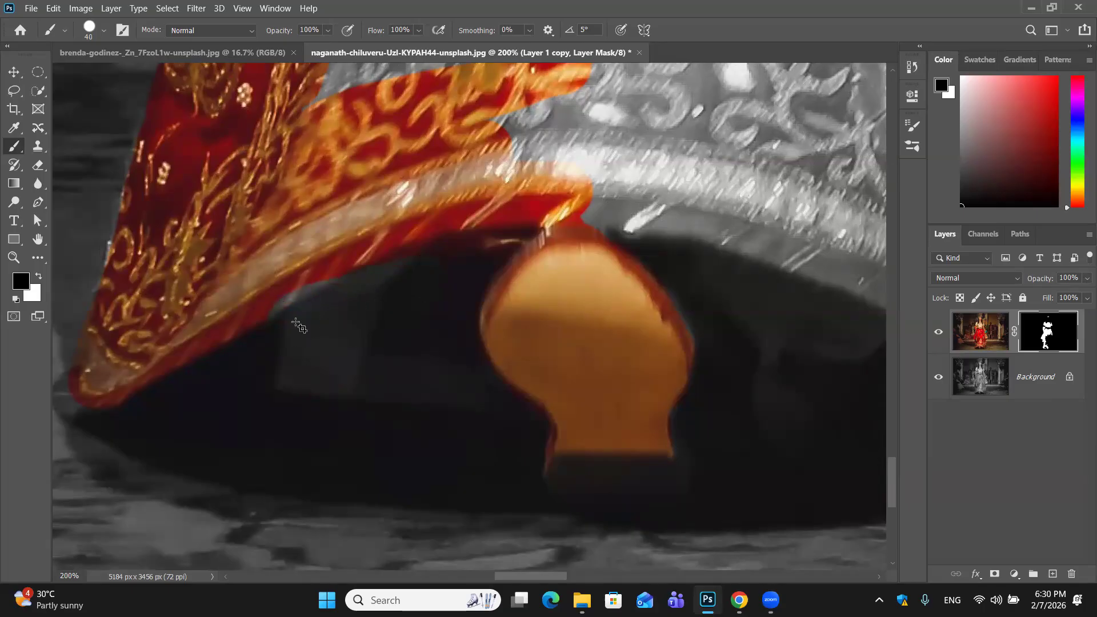
# Restore the red underside of the hem beside the shadow with white at 40 px, and switch the painting colour to black
pyautogui.press('c')
pyautogui.press('x')
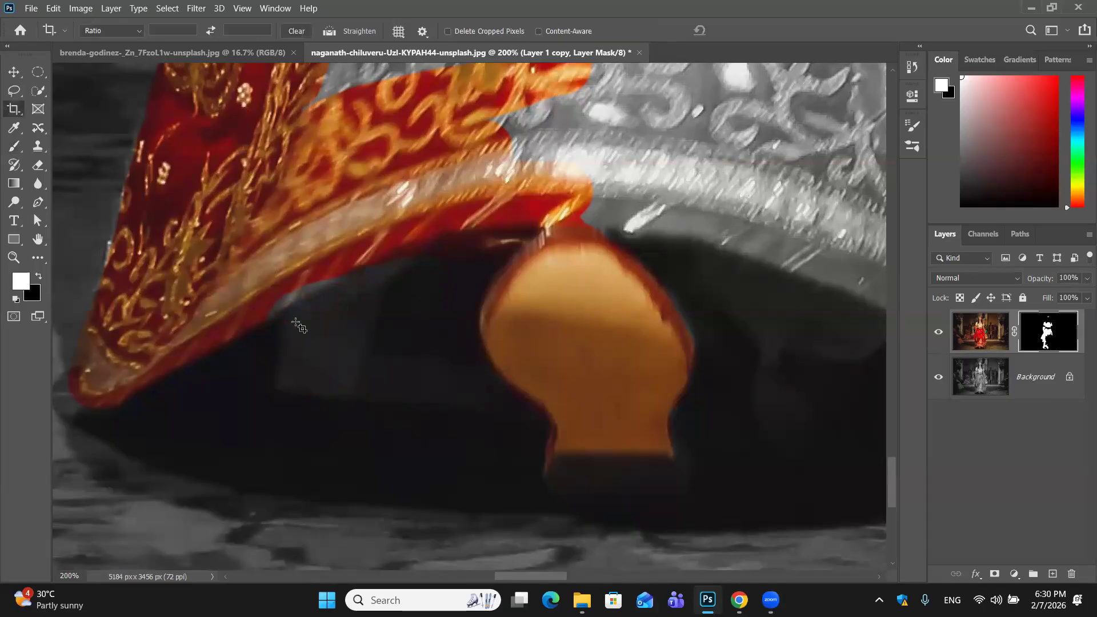
pyautogui.click(9, 144)
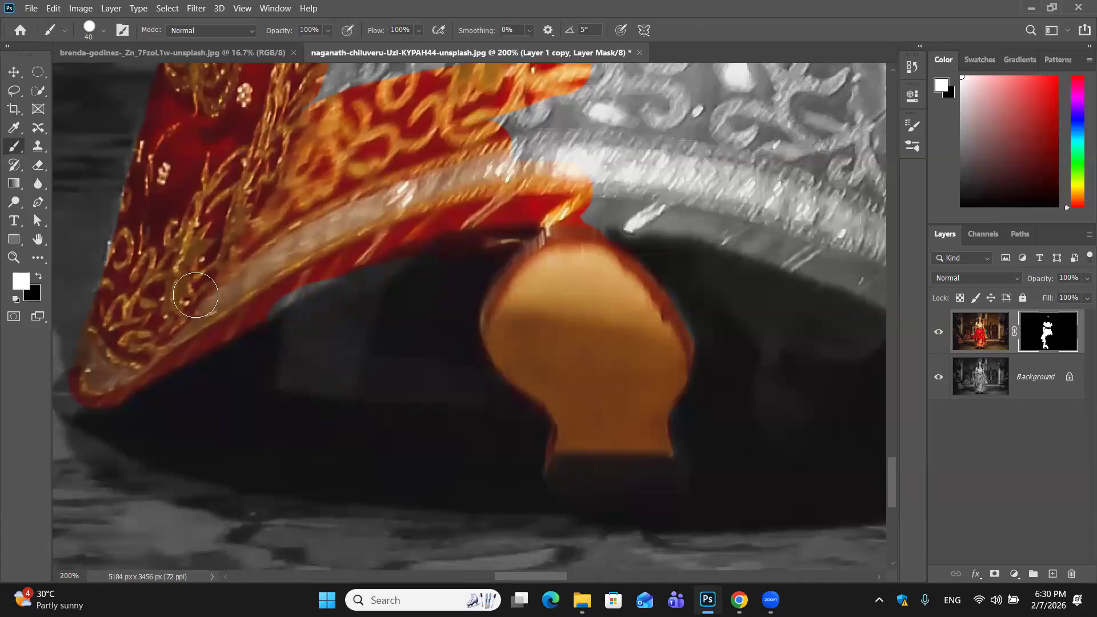
pyautogui.moveTo(266, 309)
pyautogui.mouseDown()
pyautogui.moveTo(323, 278)
pyautogui.moveTo(495, 245)
pyautogui.mouseUp()
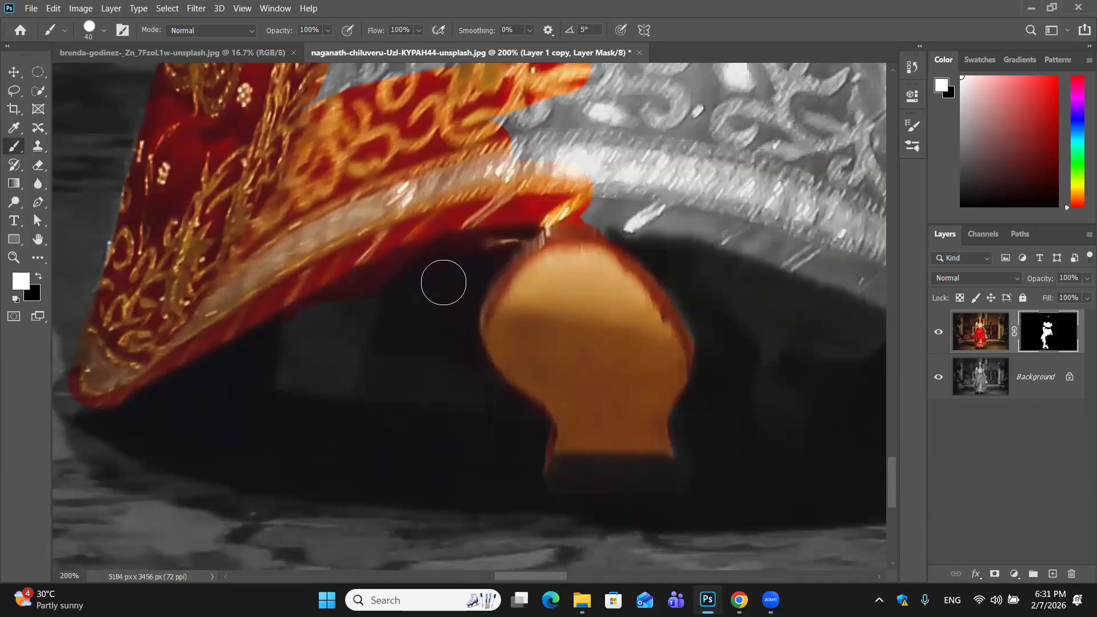
pyautogui.press('x')
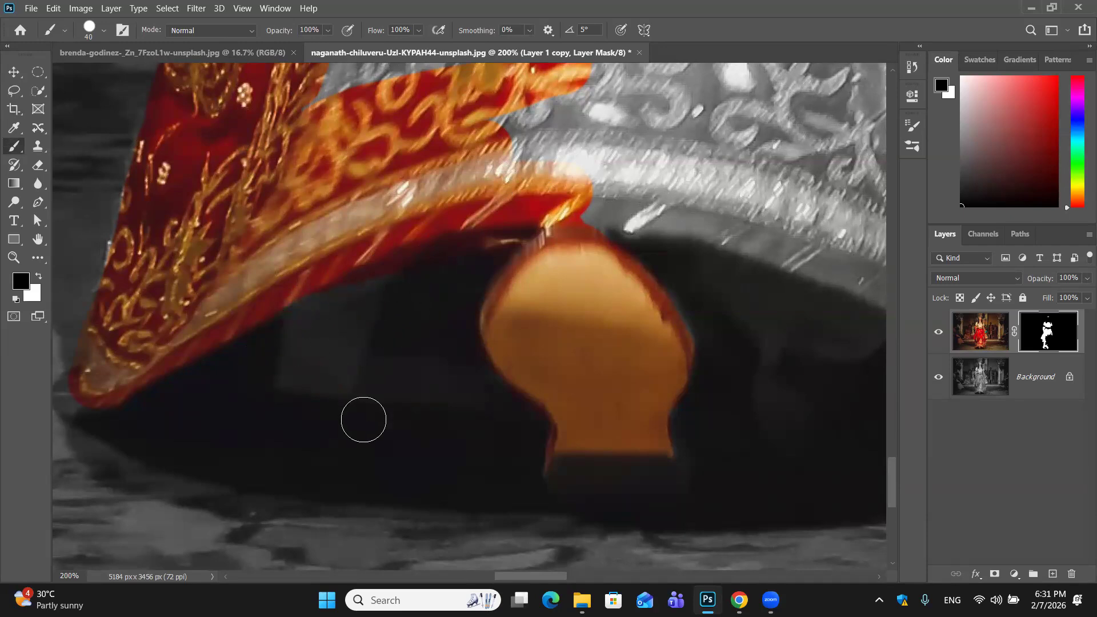
pyautogui.scroll(-2, 379, 375)
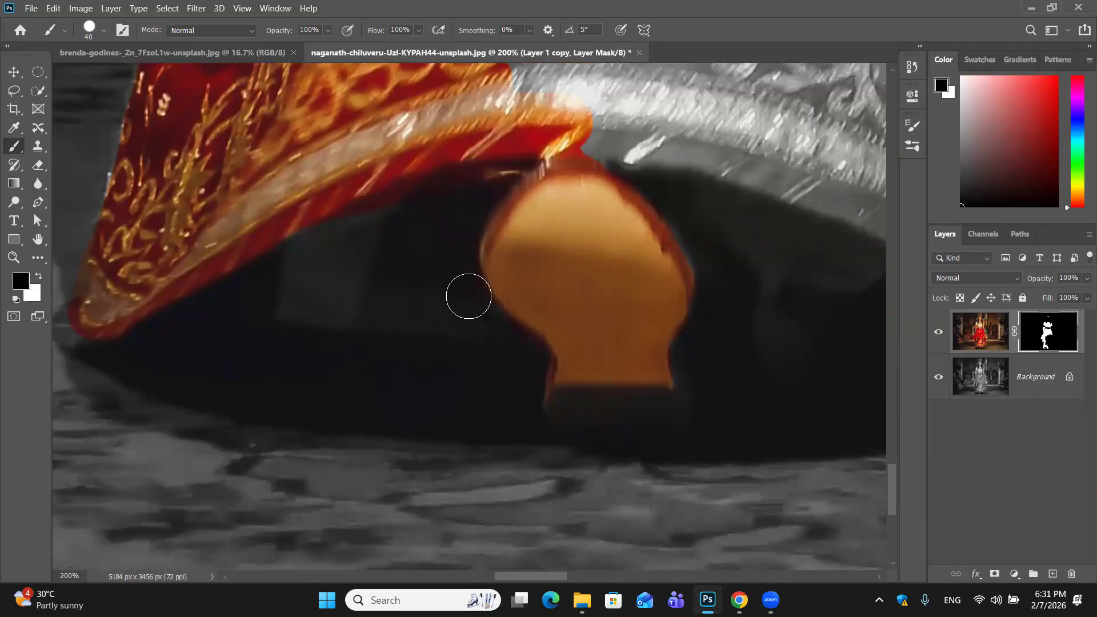
# Continue colouring the hem trim, its red underside and the embroidered band beyond the foot with white, using a 60 px Brush
pyautogui.moveTo(623, 412); pyautogui.dragTo(505, 461)
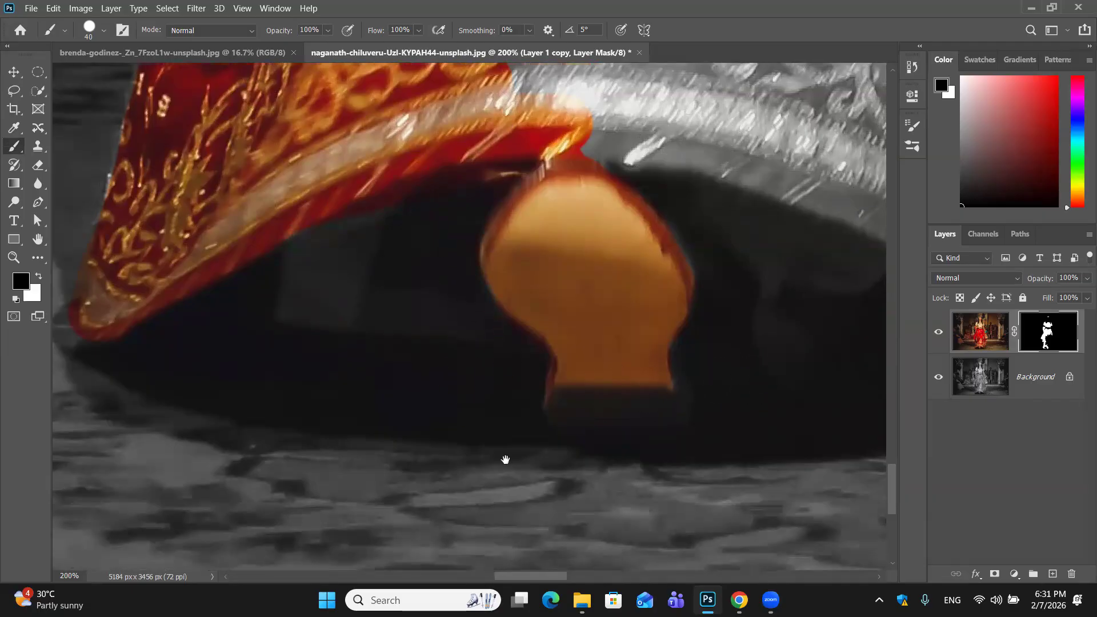
pyautogui.moveTo(434, 371); pyautogui.dragTo(274, 440)
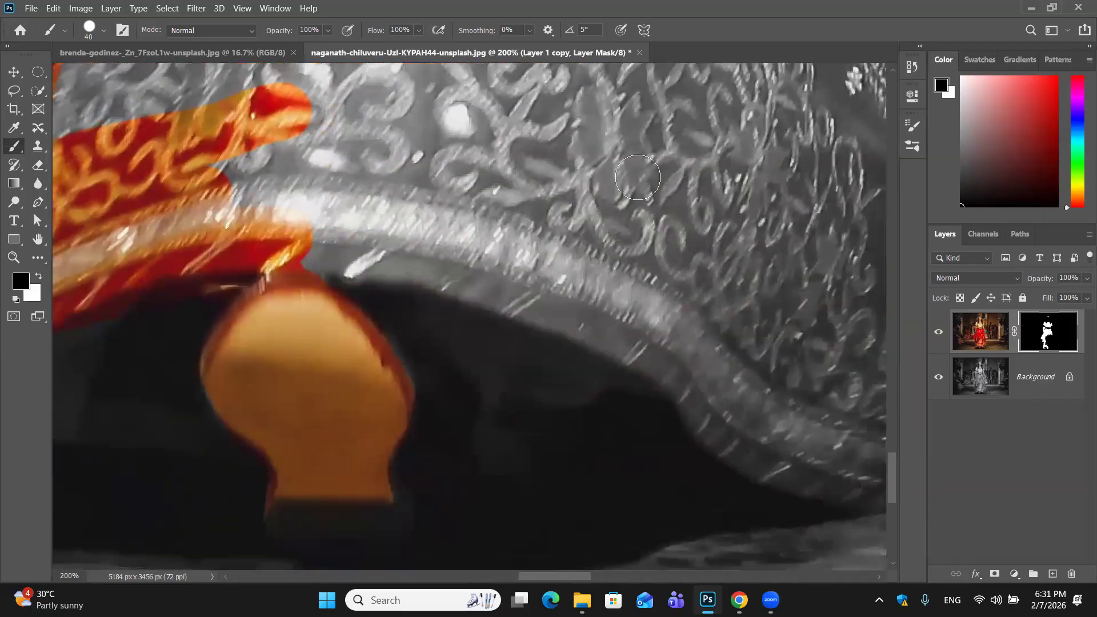
pyautogui.press('x')
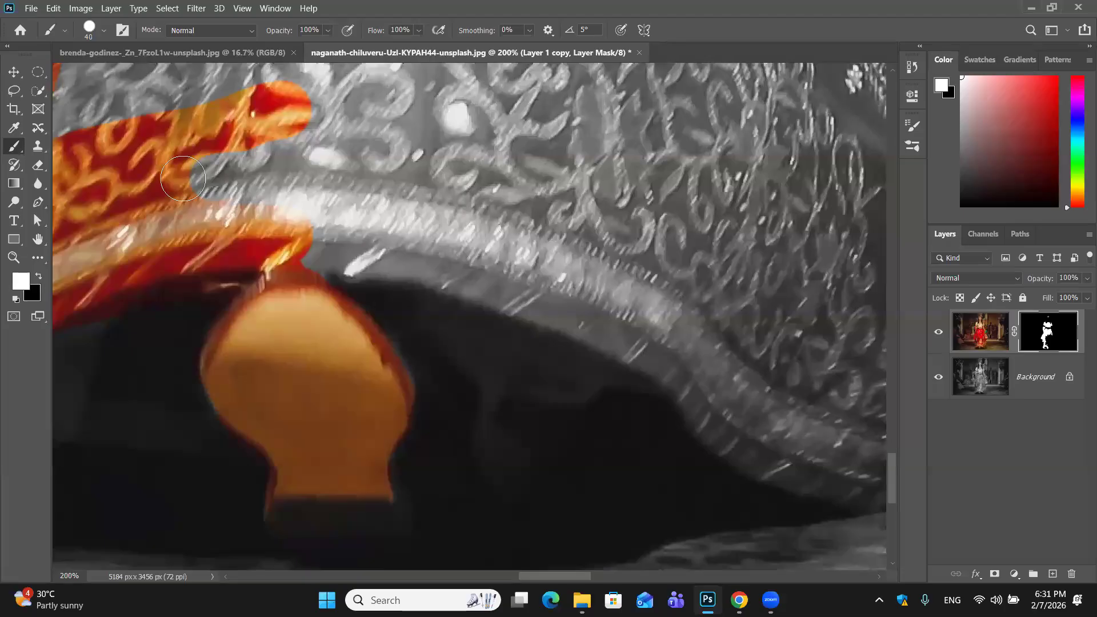
pyautogui.press(']')
pyautogui.press(']')
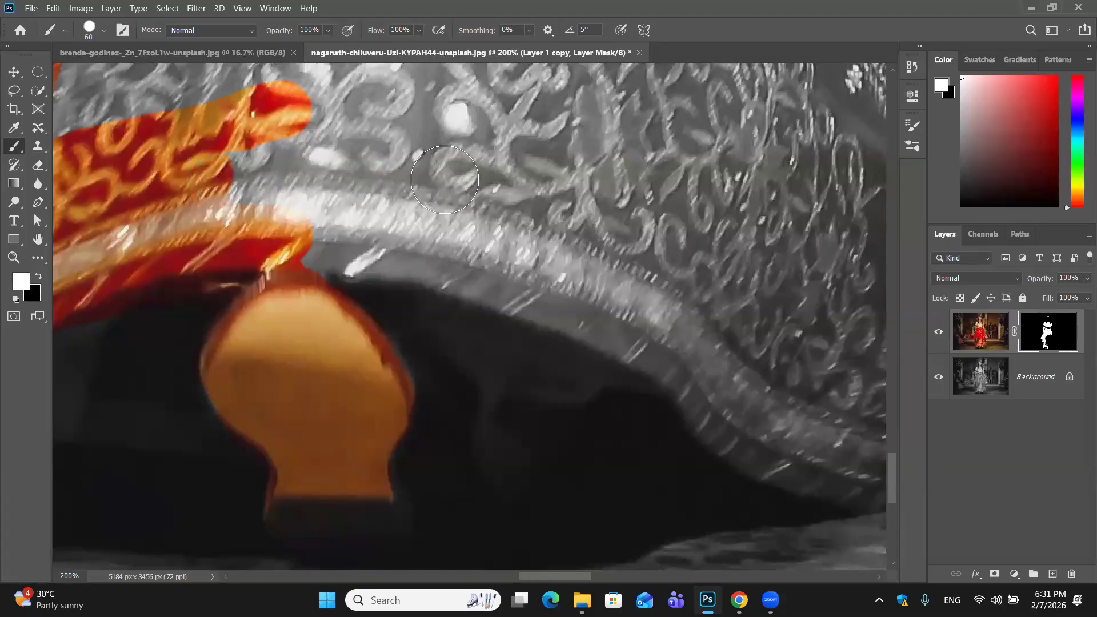
pyautogui.moveTo(206, 169); pyautogui.dragTo(480, 174)
pyautogui.moveTo(34, 103)
pyautogui.mouseDown()
pyautogui.moveTo(208, 123)
pyautogui.moveTo(86, 92)
pyautogui.moveTo(368, 100)
pyautogui.moveTo(362, 123)
pyautogui.moveTo(236, 133)
pyautogui.moveTo(491, 175)
pyautogui.moveTo(248, 202)
pyautogui.moveTo(378, 236)
pyautogui.moveTo(305, 238)
pyautogui.moveTo(431, 257)
pyautogui.moveTo(656, 320)
pyautogui.moveTo(680, 321)
pyautogui.moveTo(498, 271)
pyautogui.moveTo(657, 250)
pyautogui.moveTo(494, 229)
pyautogui.moveTo(693, 203)
pyautogui.moveTo(465, 187)
pyautogui.moveTo(637, 170)
pyautogui.moveTo(336, 138)
pyautogui.moveTo(701, 167)
pyautogui.mouseUp()
pyautogui.scroll(-5, 691, 171)
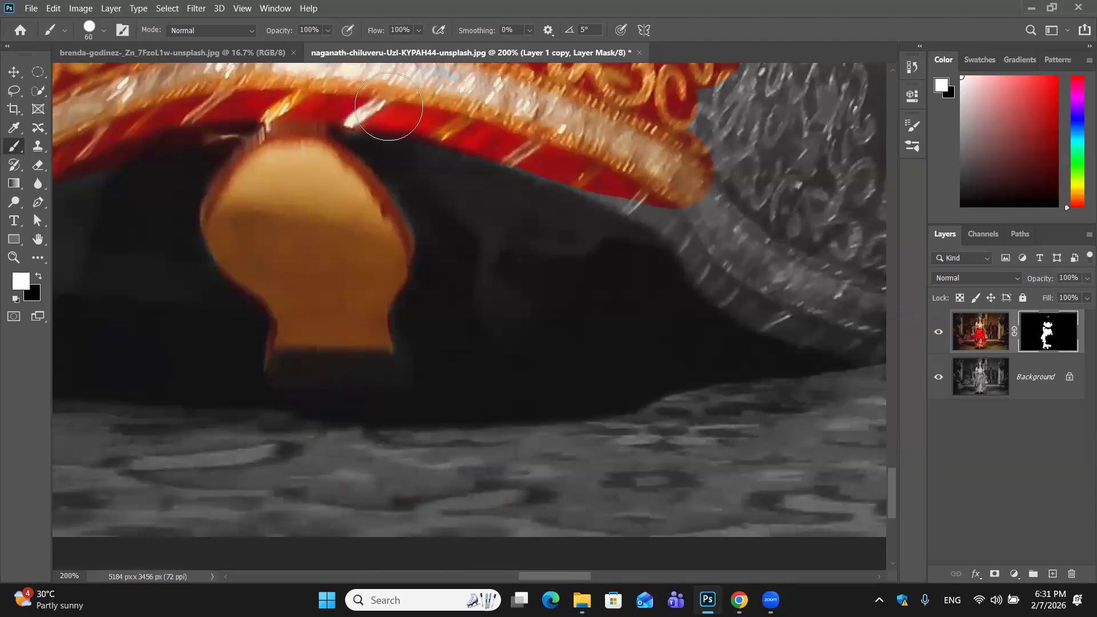
pyautogui.moveTo(534, 132)
pyautogui.mouseDown()
pyautogui.moveTo(646, 173)
pyautogui.moveTo(531, 153)
pyautogui.moveTo(676, 203)
pyautogui.moveTo(793, 274)
pyautogui.moveTo(776, 280)
pyautogui.moveTo(686, 216)
pyautogui.moveTo(763, 290)
pyautogui.moveTo(839, 304)
pyautogui.moveTo(820, 308)
pyautogui.moveTo(756, 281)
pyautogui.moveTo(694, 240)
pyautogui.moveTo(742, 290)
pyautogui.moveTo(846, 318)
pyautogui.moveTo(859, 335)
pyautogui.moveTo(817, 324)
pyautogui.moveTo(768, 275)
pyautogui.mouseUp()
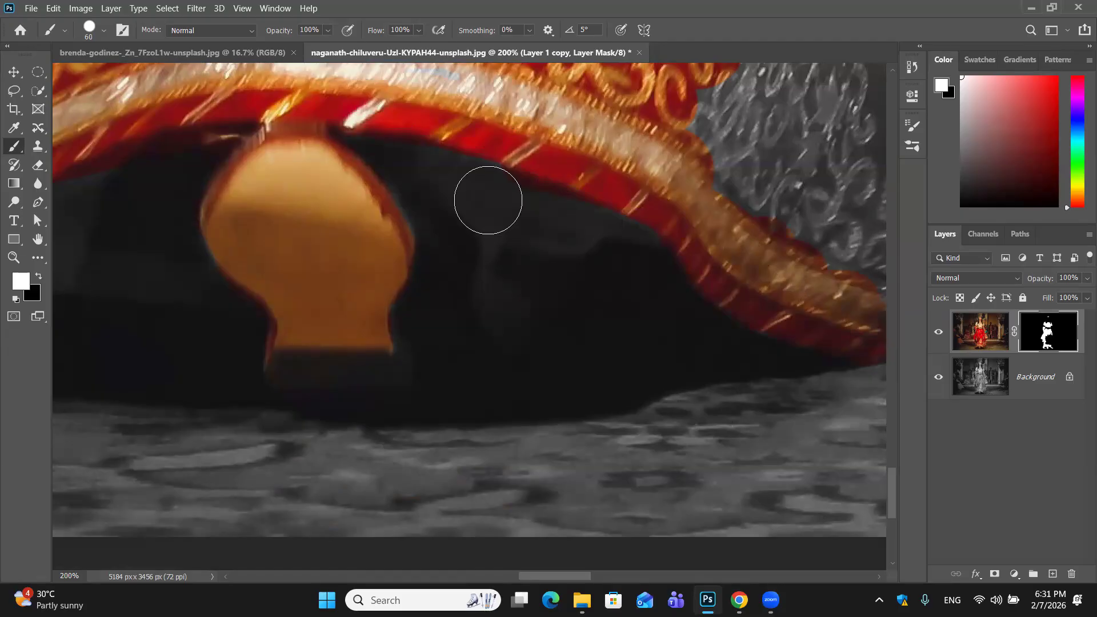
# Clean up the shadow edge beneath the hem and colour the hem's far tapered end with white at 45 px
pyautogui.press('[')
pyautogui.press('[')
pyautogui.moveTo(488, 200)
pyautogui.mouseDown()
pyautogui.moveTo(488, 189)
pyautogui.moveTo(515, 191)
pyautogui.moveTo(480, 198)
pyautogui.moveTo(502, 198)
pyautogui.moveTo(500, 220)
pyautogui.moveTo(475, 186)
pyautogui.moveTo(530, 206)
pyautogui.mouseUp()
pyautogui.press('x')
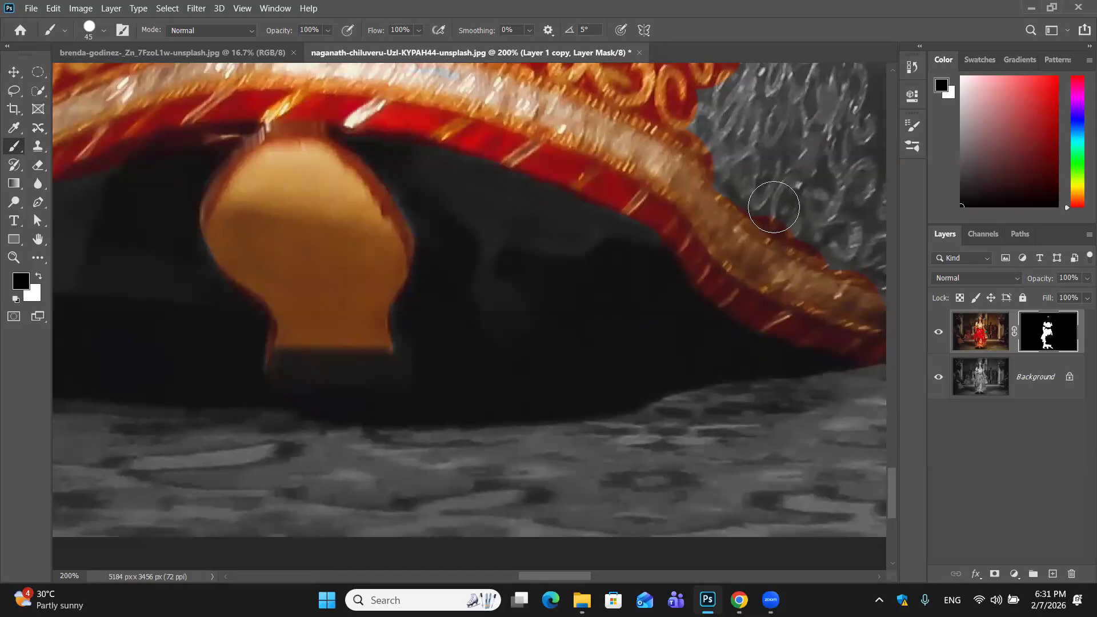
pyautogui.moveTo(614, 210); pyautogui.dragTo(561, 221)
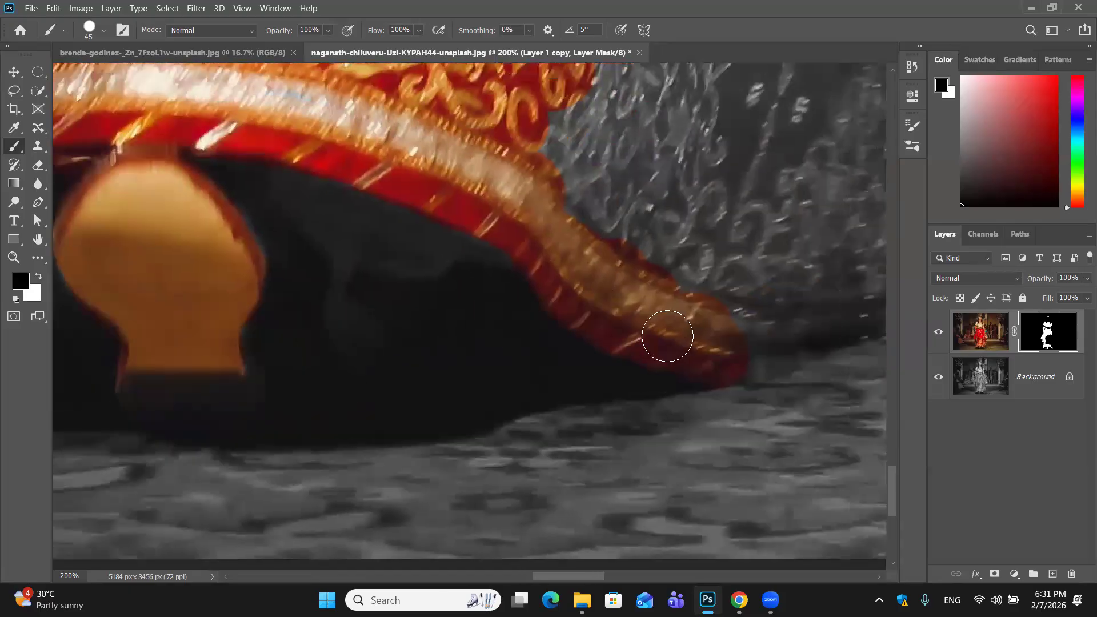
pyautogui.press('x')
pyautogui.moveTo(753, 323)
pyautogui.mouseDown()
pyautogui.moveTo(656, 328)
pyautogui.moveTo(818, 308)
pyautogui.moveTo(663, 351)
pyautogui.moveTo(711, 350)
pyautogui.moveTo(662, 362)
pyautogui.moveTo(693, 361)
pyautogui.moveTo(823, 310)
pyautogui.moveTo(703, 406)
pyautogui.mouseUp()
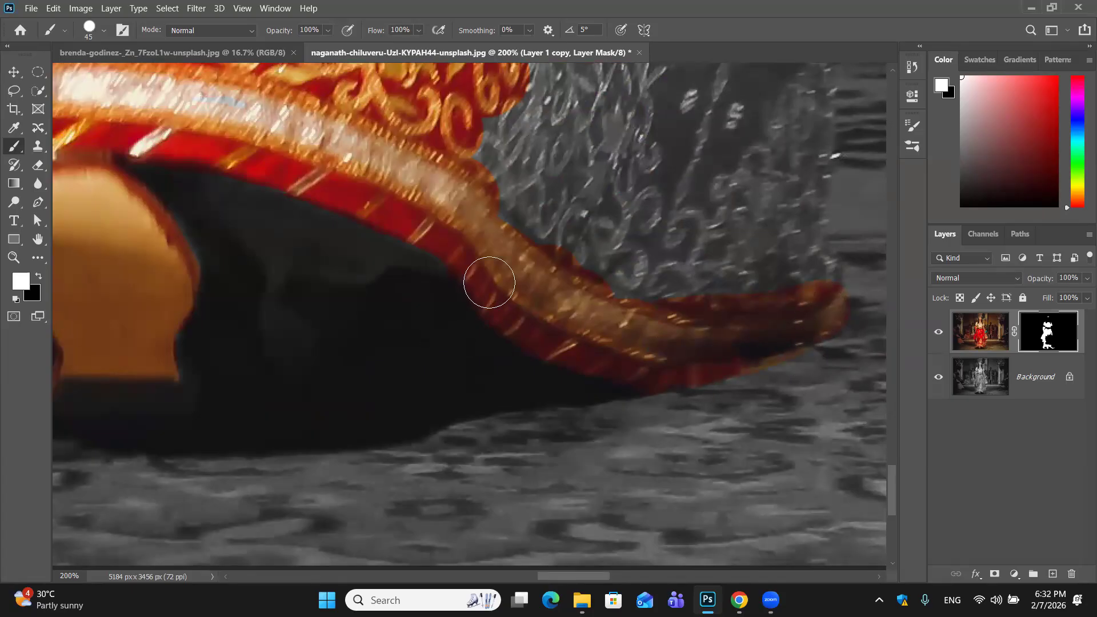
# Fill the remaining grey middle of the skirt with colour by painting white with a 250 px Brush
pyautogui.scroll(5, 486, 279)
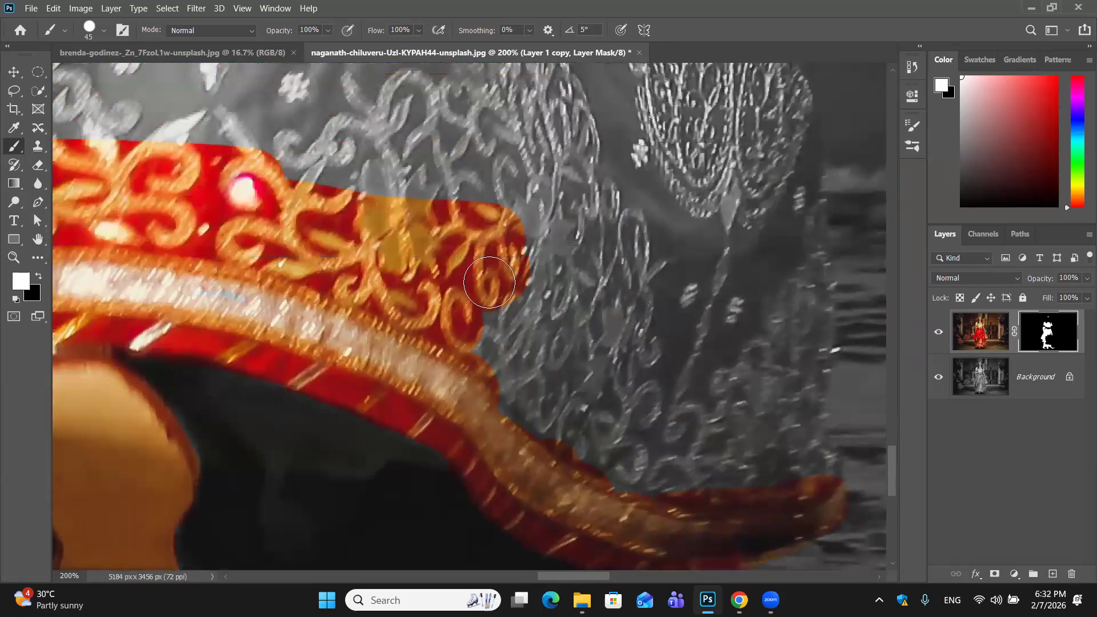
pyautogui.scroll(-7, 489, 286)
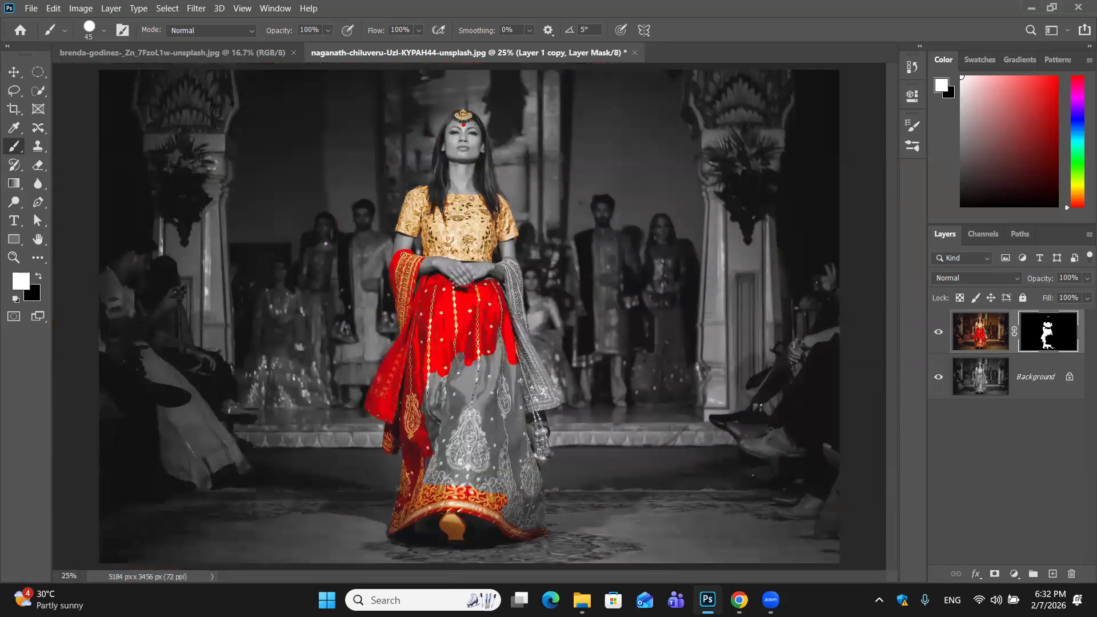
pyautogui.press(']')
pyautogui.press(']')
pyautogui.press(']')
pyautogui.press(']')
pyautogui.press(']')
pyautogui.press(']')
pyautogui.moveTo(432, 304)
pyautogui.mouseDown()
pyautogui.moveTo(471, 351)
pyautogui.moveTo(460, 491)
pyautogui.moveTo(462, 376)
pyautogui.moveTo(445, 462)
pyautogui.moveTo(446, 363)
pyautogui.moveTo(424, 402)
pyautogui.moveTo(434, 469)
pyautogui.moveTo(473, 485)
pyautogui.moveTo(496, 332)
pyautogui.moveTo(530, 443)
pyautogui.moveTo(507, 380)
pyautogui.moveTo(491, 505)
pyautogui.moveTo(508, 459)
pyautogui.moveTo(511, 486)
pyautogui.mouseUp()
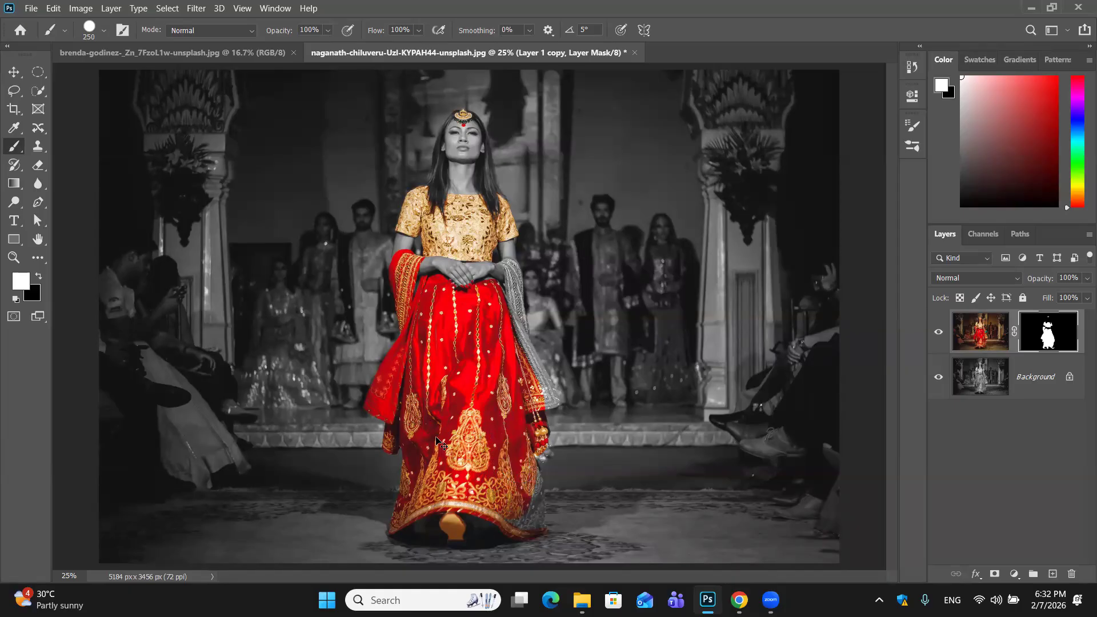
# Colour the grey embroidered corner and outer edge of the skirt above the hem with white, reducing the Brush from 90 to 40 px
pyautogui.hotkey('ctrl', '+')
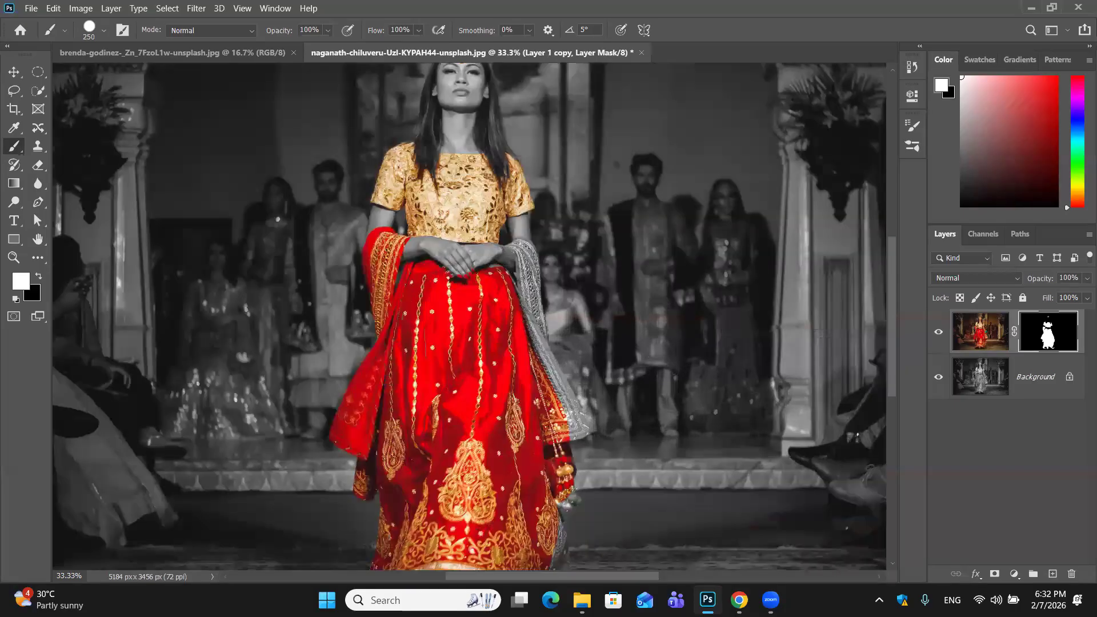
pyautogui.hotkey('ctrl', '+')
pyautogui.hotkey('ctrl', '+')
pyautogui.hotkey('ctrl', '+')
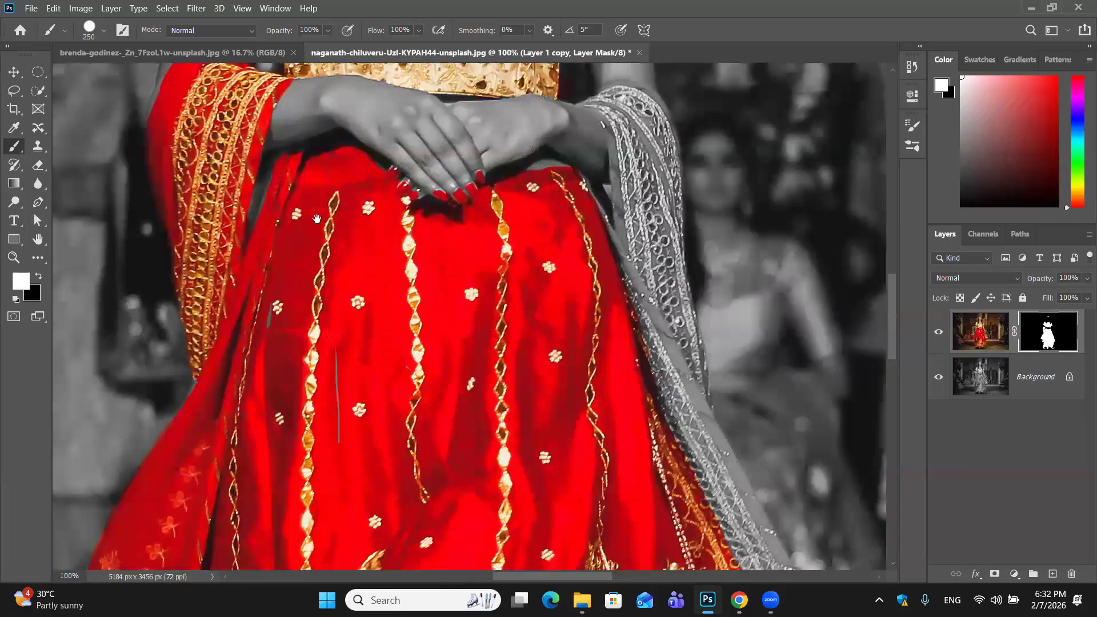
pyautogui.moveTo(376, 306); pyautogui.dragTo(361, 151)
pyautogui.moveTo(422, 343); pyautogui.dragTo(344, 231)
pyautogui.scroll(-2, 417, 306)
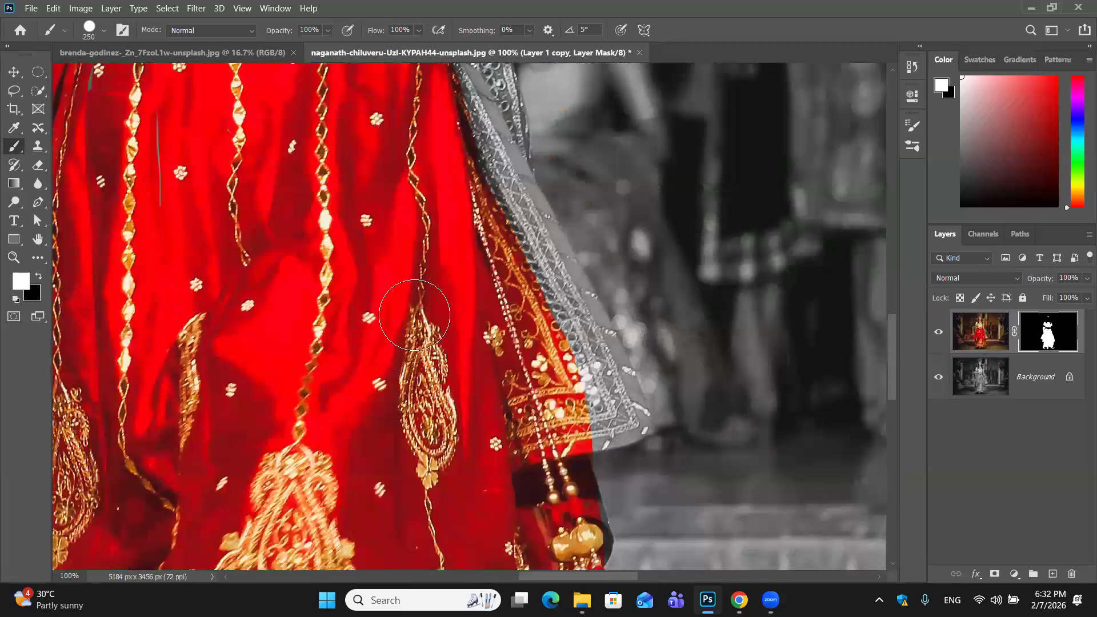
pyautogui.scroll(-2, 421, 310)
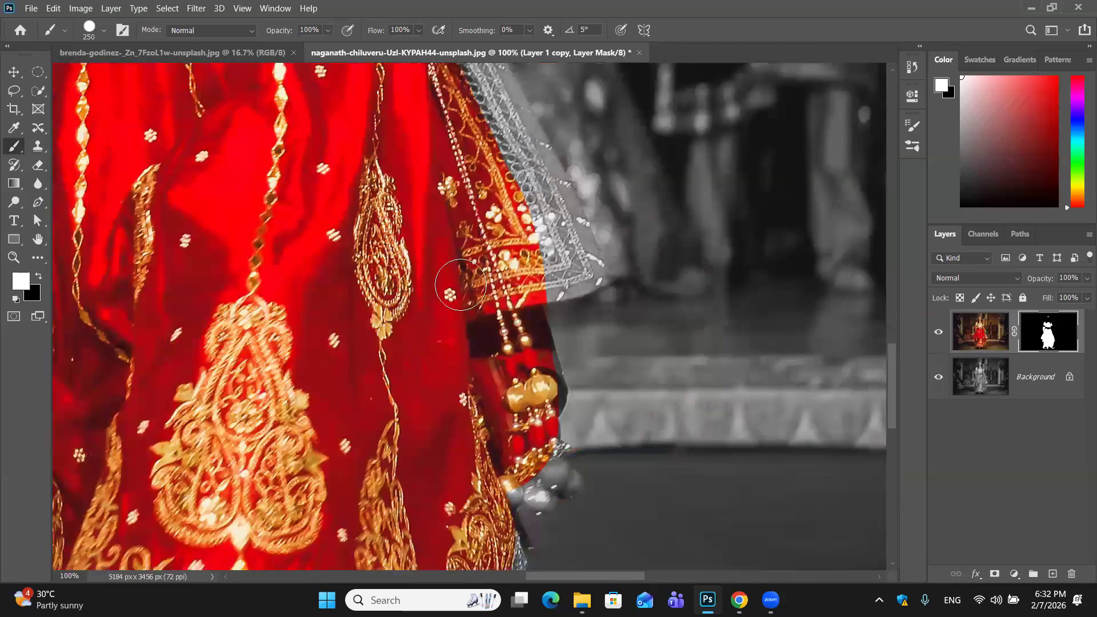
pyautogui.scroll(-1, 459, 292)
pyautogui.scroll(-5, 488, 366)
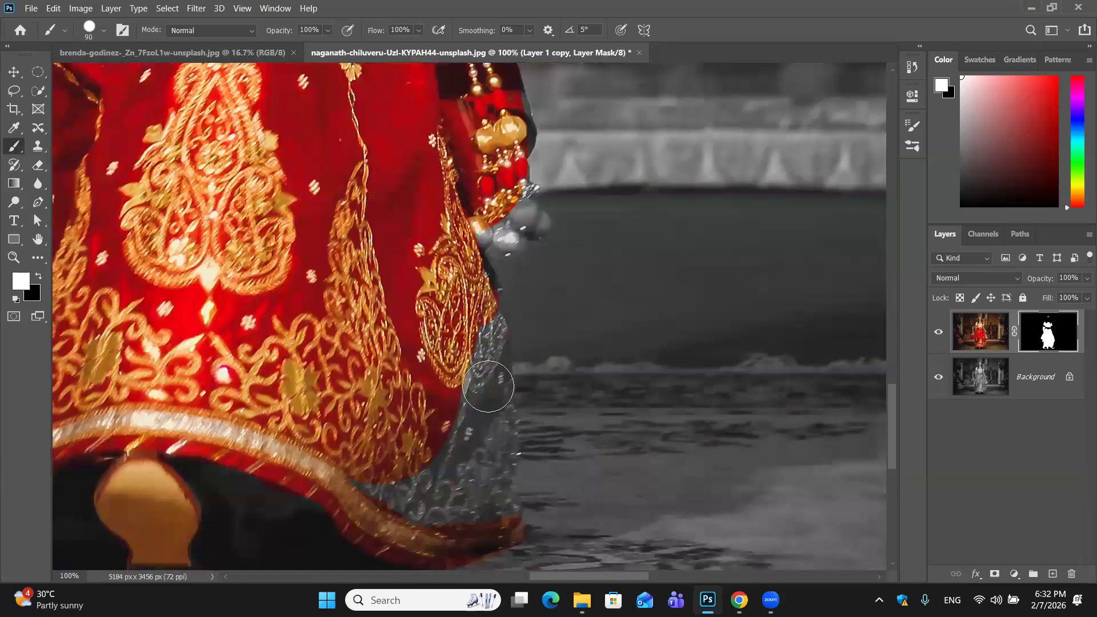
pyautogui.moveTo(490, 439)
pyautogui.mouseDown()
pyautogui.moveTo(488, 505)
pyautogui.moveTo(420, 505)
pyautogui.moveTo(368, 481)
pyautogui.moveTo(443, 462)
pyautogui.moveTo(455, 422)
pyautogui.moveTo(458, 491)
pyautogui.moveTo(462, 457)
pyautogui.mouseUp()
pyautogui.press('[')
pyautogui.press('[')
pyautogui.press('[')
pyautogui.press('[')
pyautogui.press('[')
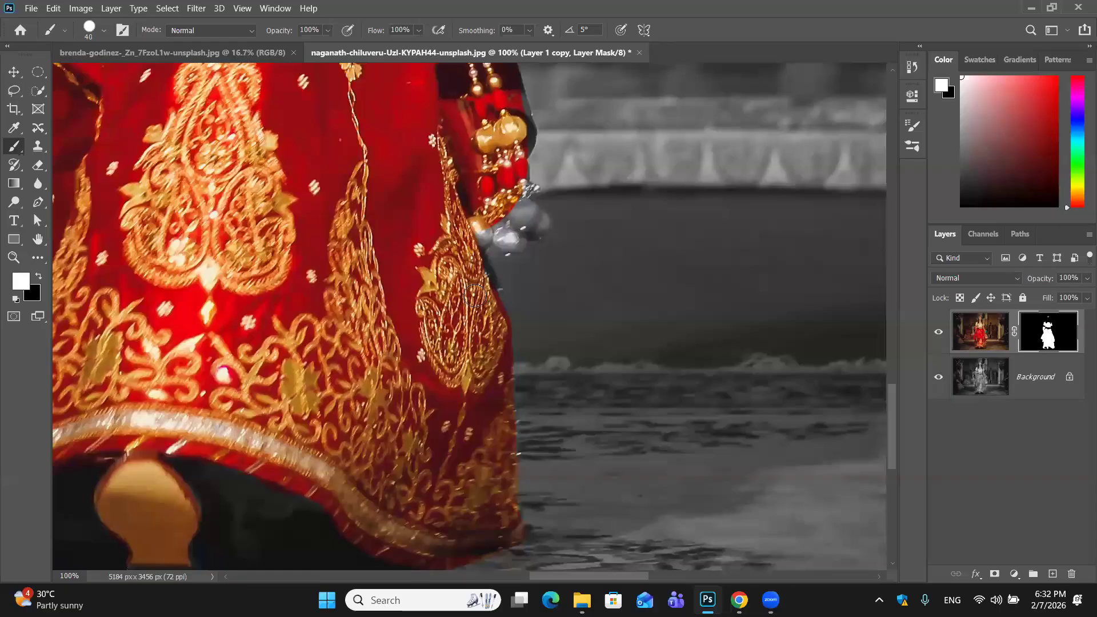
# Colour the red and gold beads hanging beside the skirt with white, reducing the Brush to 15 px
pyautogui.scroll(3, 483, 302)
pyautogui.moveTo(506, 306)
pyautogui.mouseDown()
pyautogui.moveTo(507, 297)
pyautogui.moveTo(514, 316)
pyautogui.mouseUp()
pyautogui.press('[')
pyautogui.press('[')
pyautogui.press('[')
pyautogui.press('[')
pyautogui.press('[')
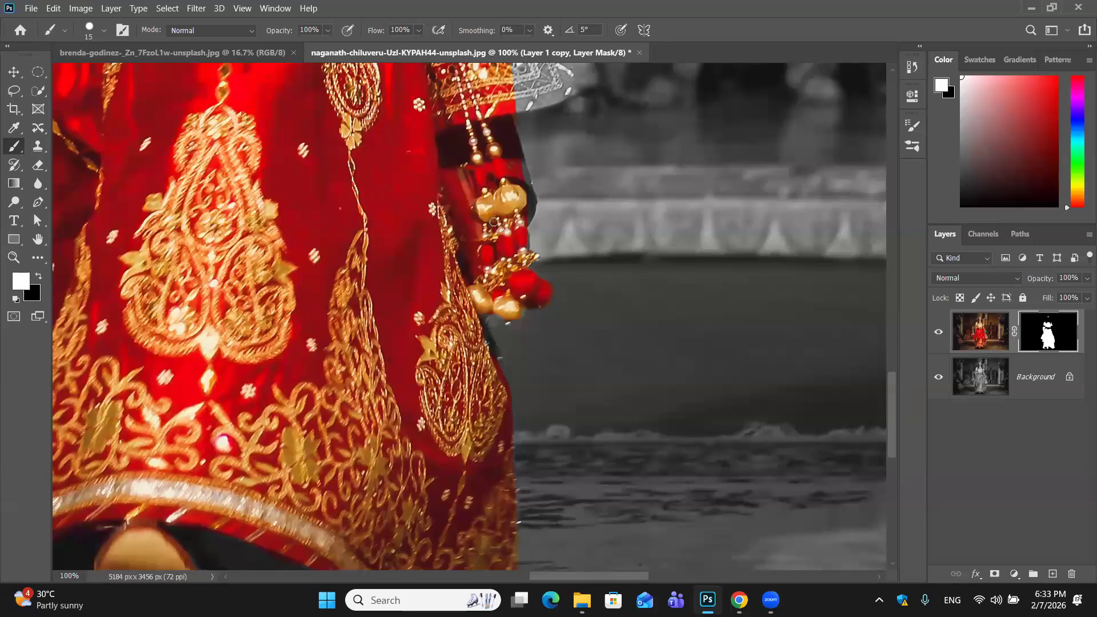
# Refine the mask along the dark cloth behind the bead tassel and the skirt edge below it, finishing with white at 35 px
pyautogui.scroll(3, 458, 216)
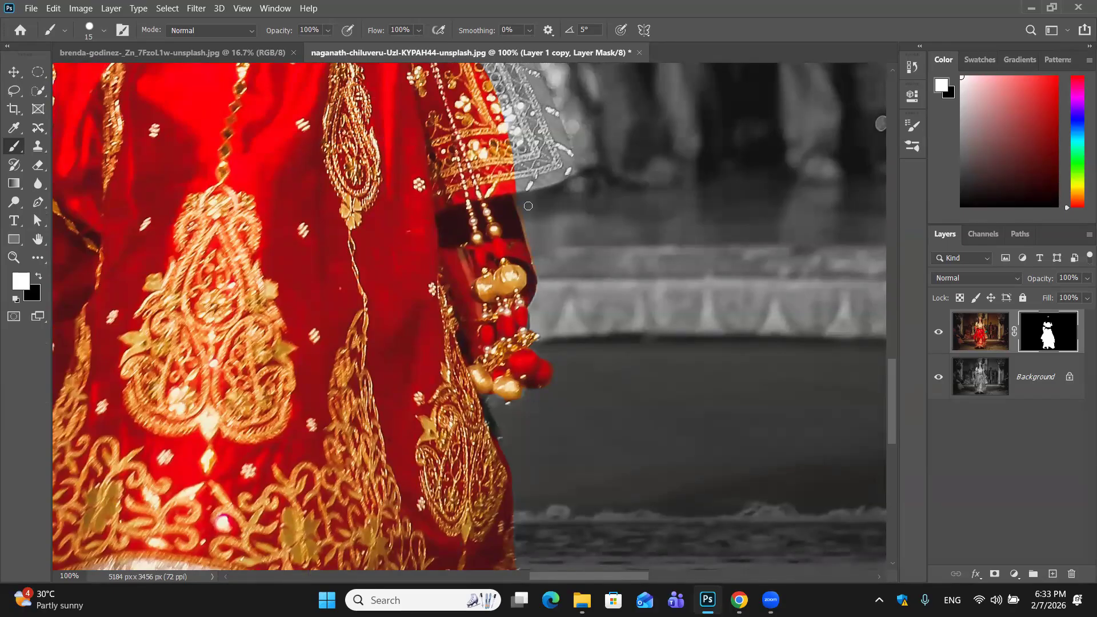
pyautogui.press('x')
pyautogui.press('x')
pyautogui.press(']')
pyautogui.press(']')
pyautogui.scroll(2, 476, 358)
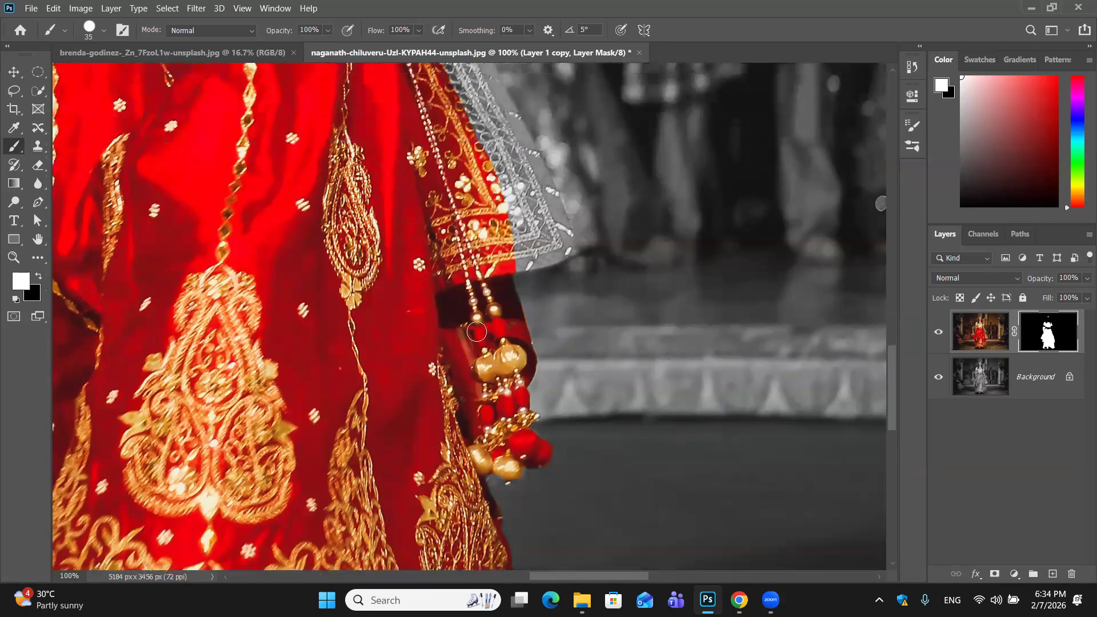
# Colour the upper fold of the grey shawl over the model's other forearm with white, using the 35 px Brush
pyautogui.hotkey('ctrl', '-')
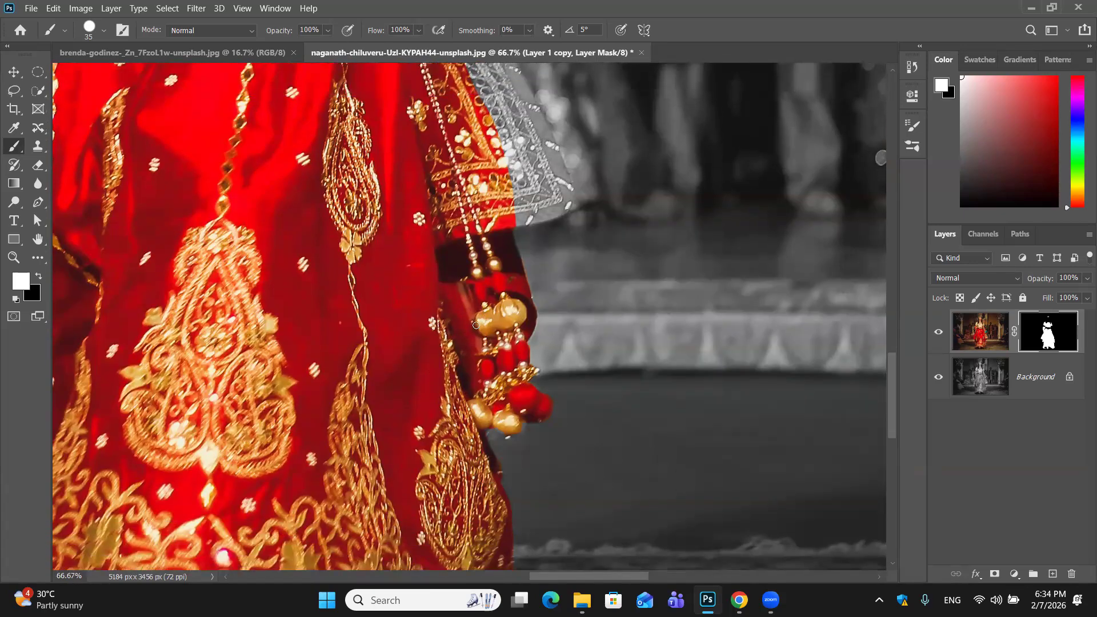
pyautogui.hotkey('ctrl', '-')
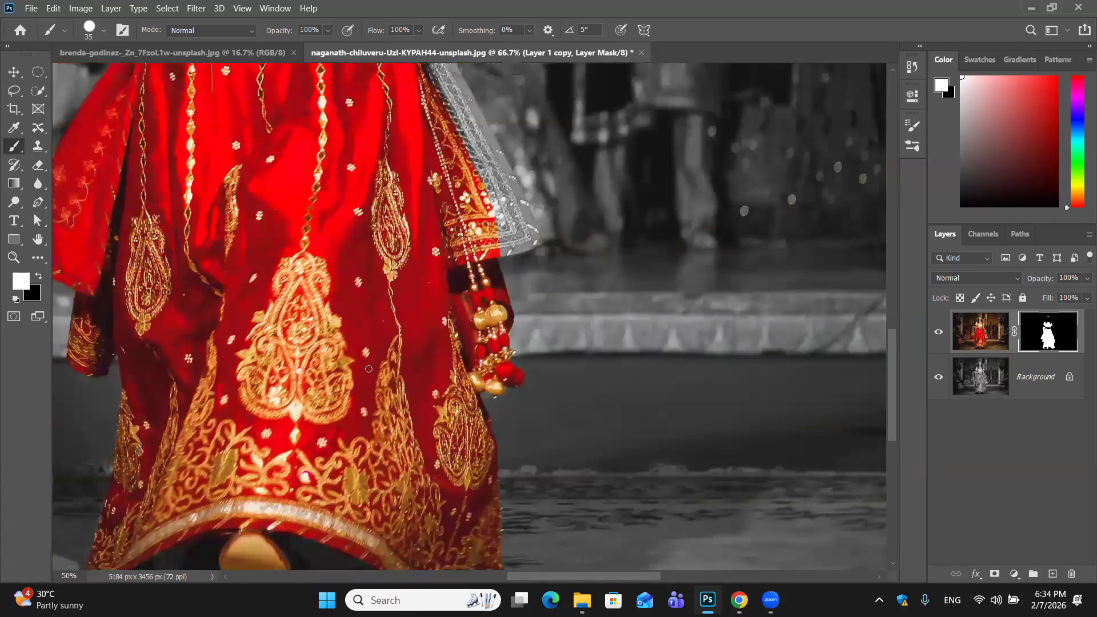
pyautogui.hotkey('ctrl', '-')
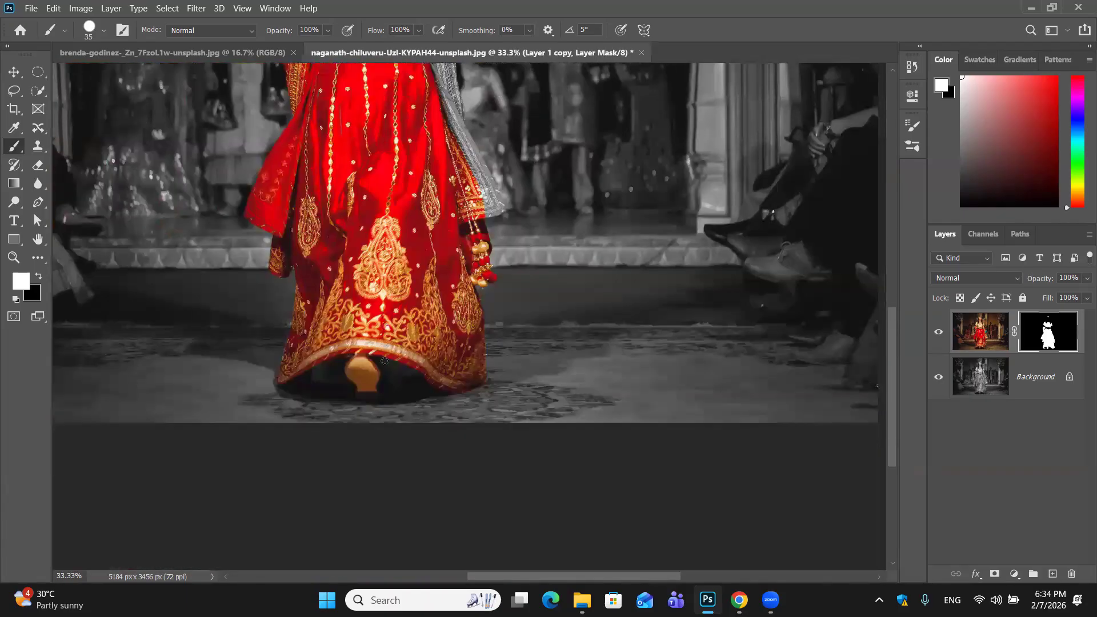
pyautogui.scroll(5, 385, 360)
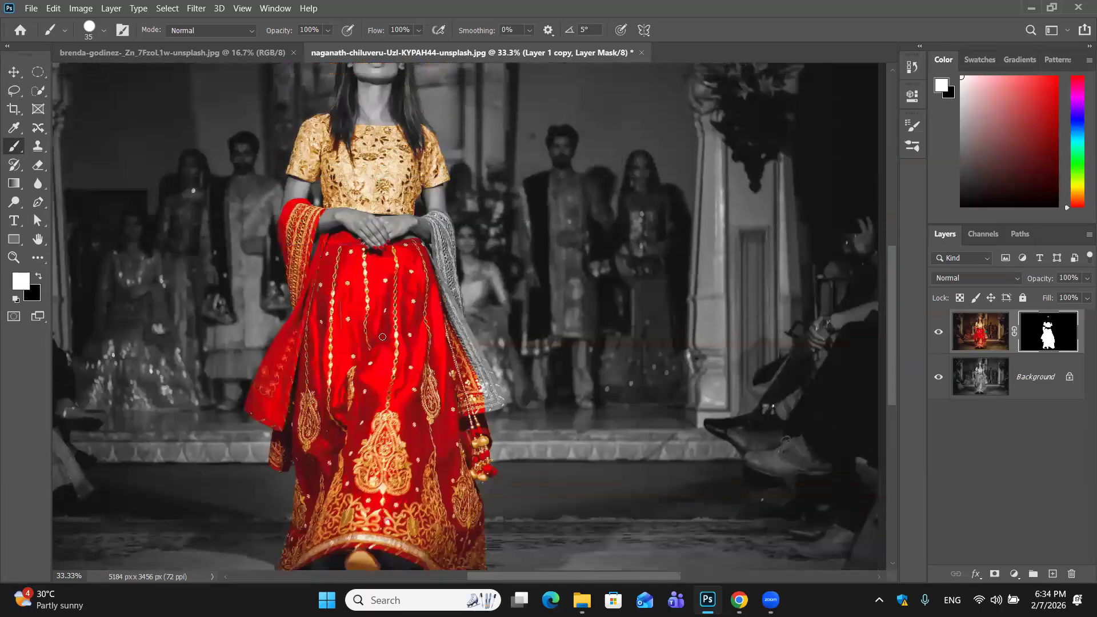
pyautogui.scroll(2, 382, 336)
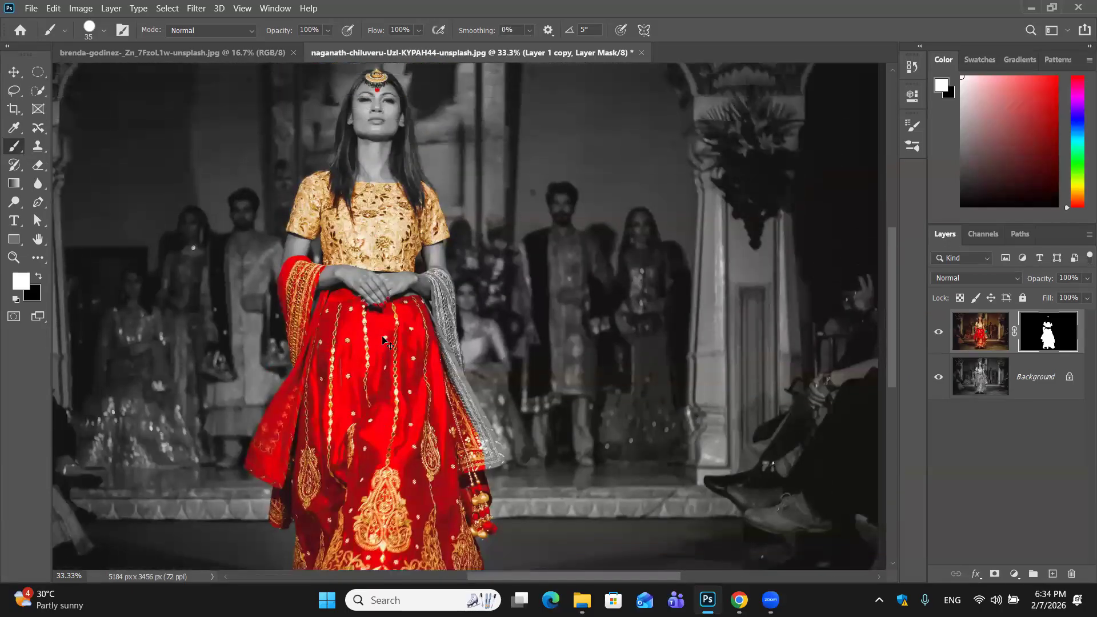
pyautogui.hotkey('ctrl', '+')
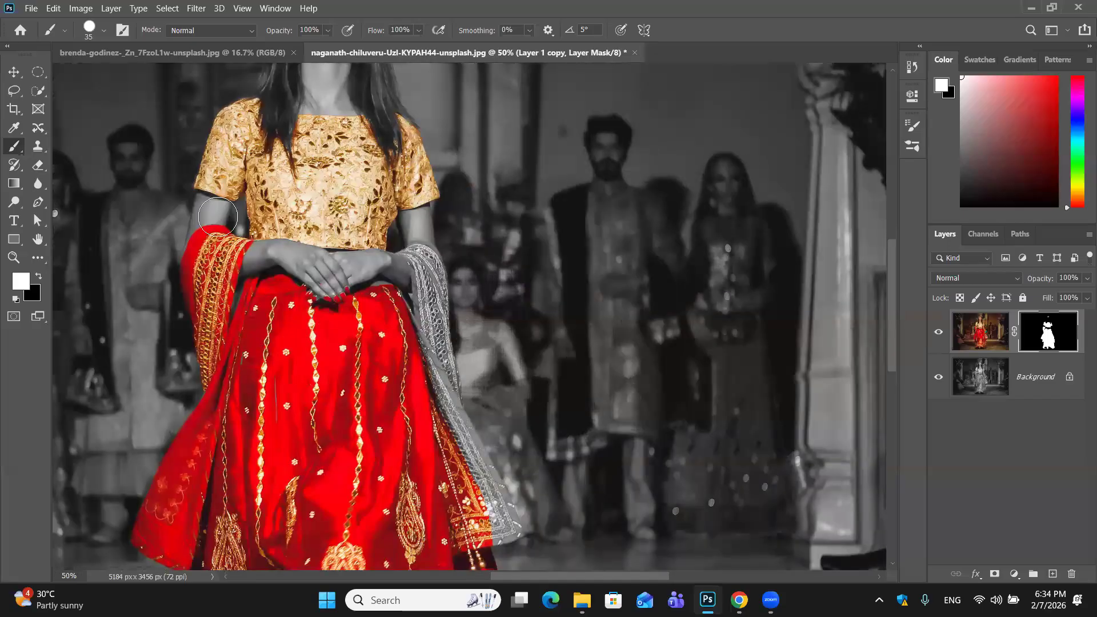
pyautogui.hotkey('ctrl', '+')
pyautogui.hotkey('ctrl', '+')
pyautogui.moveTo(228, 198)
pyautogui.mouseDown()
pyautogui.moveTo(285, 192)
pyautogui.moveTo(308, 207)
pyautogui.moveTo(356, 298)
pyautogui.moveTo(342, 375)
pyautogui.mouseUp()
pyautogui.moveTo(282, 238)
pyautogui.mouseDown()
pyautogui.moveTo(313, 314)
pyautogui.moveTo(331, 422)
pyautogui.mouseUp()
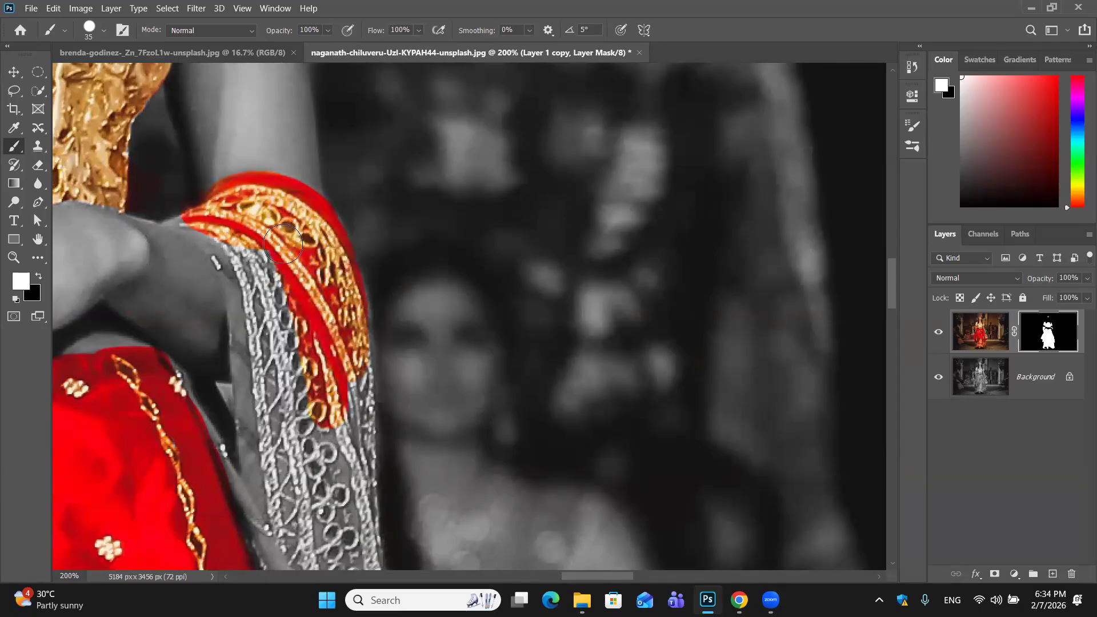
# Extend the colour to the shawl's thin pointed tip and inner border on the forearm, reducing the Brush to 6 px
pyautogui.scroll(-2, 268, 229)
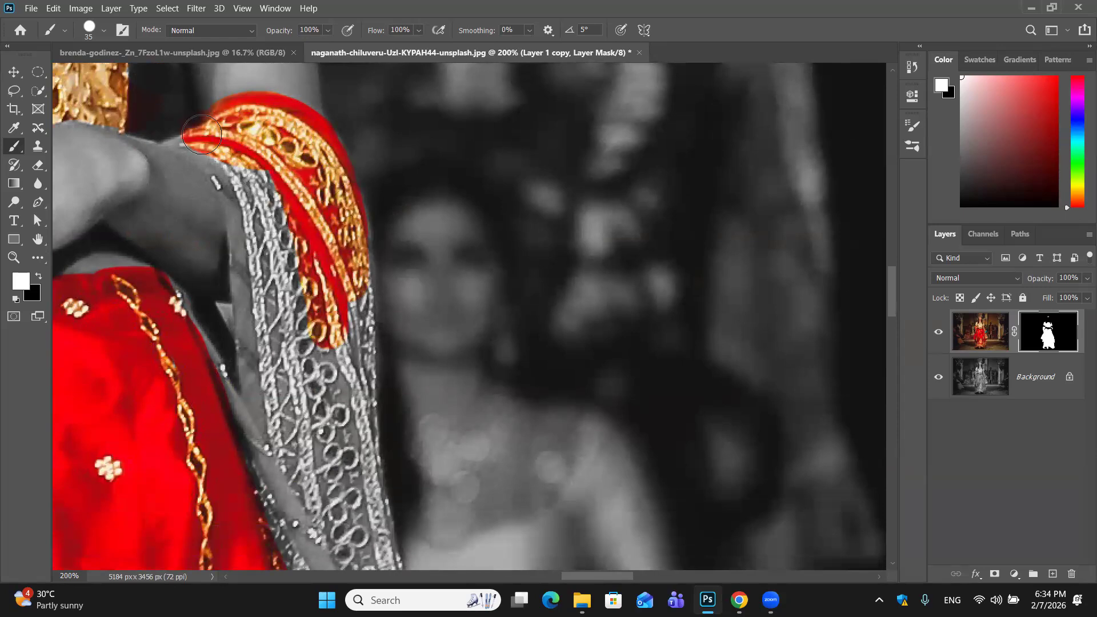
pyautogui.press('[')
pyautogui.press('[')
pyautogui.press('[')
pyautogui.press('[')
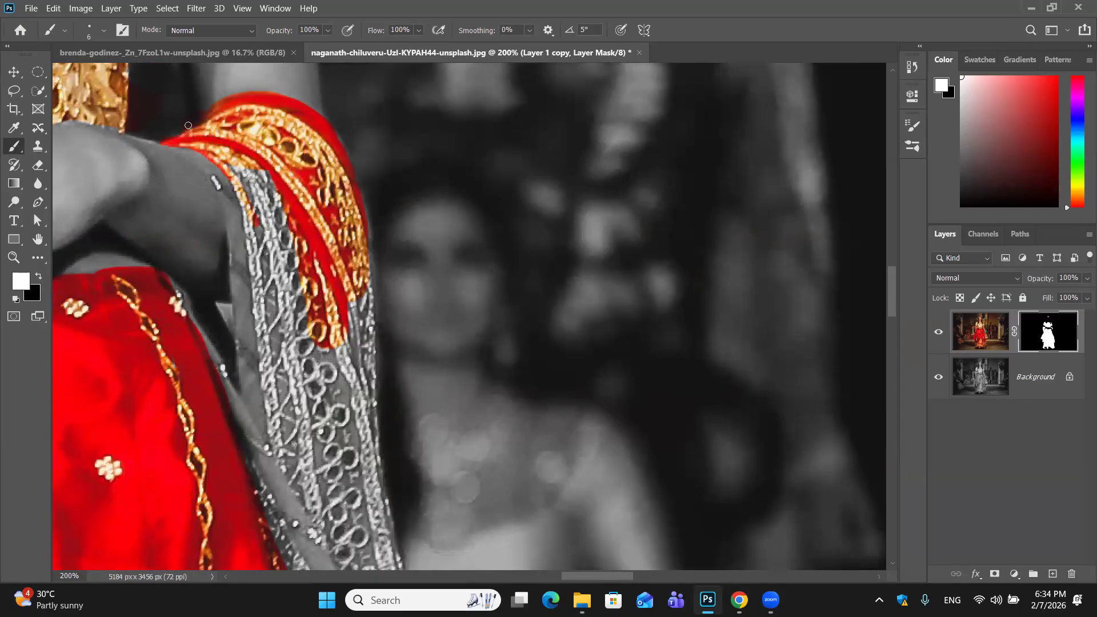
# Colour the embroidered bands and inner edge of the shawl hanging below the forearm with white, using a 30 px Brush
pyautogui.press('x')
pyautogui.press(']')
pyautogui.press(']')
pyautogui.press(']')
pyautogui.press(']')
pyautogui.press(']')
pyautogui.press('x')
pyautogui.moveTo(250, 176)
pyautogui.mouseDown()
pyautogui.moveTo(276, 360)
pyautogui.moveTo(264, 255)
pyautogui.moveTo(273, 200)
pyautogui.mouseUp()
pyautogui.moveTo(319, 268); pyautogui.dragTo(326, 407)
pyautogui.moveTo(183, 139)
pyautogui.mouseDown()
pyautogui.moveTo(232, 177)
pyautogui.moveTo(250, 386)
pyautogui.mouseUp()
# Continue painting white down the shawl, colouring its ring embroidery and the red fold that narrows beside the skirt
pyautogui.scroll(-3, 252, 383)
pyautogui.moveTo(203, 133)
pyautogui.mouseDown()
pyautogui.moveTo(175, 124)
pyautogui.moveTo(232, 206)
pyautogui.mouseUp()
pyautogui.moveTo(272, 257)
pyautogui.mouseDown()
pyautogui.moveTo(303, 298)
pyautogui.moveTo(250, 248)
pyautogui.moveTo(203, 132)
pyautogui.moveTo(283, 262)
pyautogui.moveTo(298, 252)
pyautogui.moveTo(289, 120)
pyautogui.moveTo(298, 273)
pyautogui.moveTo(331, 119)
pyautogui.moveTo(335, 308)
pyautogui.moveTo(356, 175)
pyautogui.moveTo(355, 106)
pyautogui.moveTo(339, 120)
pyautogui.moveTo(334, 77)
pyautogui.moveTo(353, 133)
pyautogui.moveTo(360, 225)
pyautogui.moveTo(348, 299)
pyautogui.mouseUp()
pyautogui.scroll(3, 339, 97)
pyautogui.scroll(-6, 343, 228)
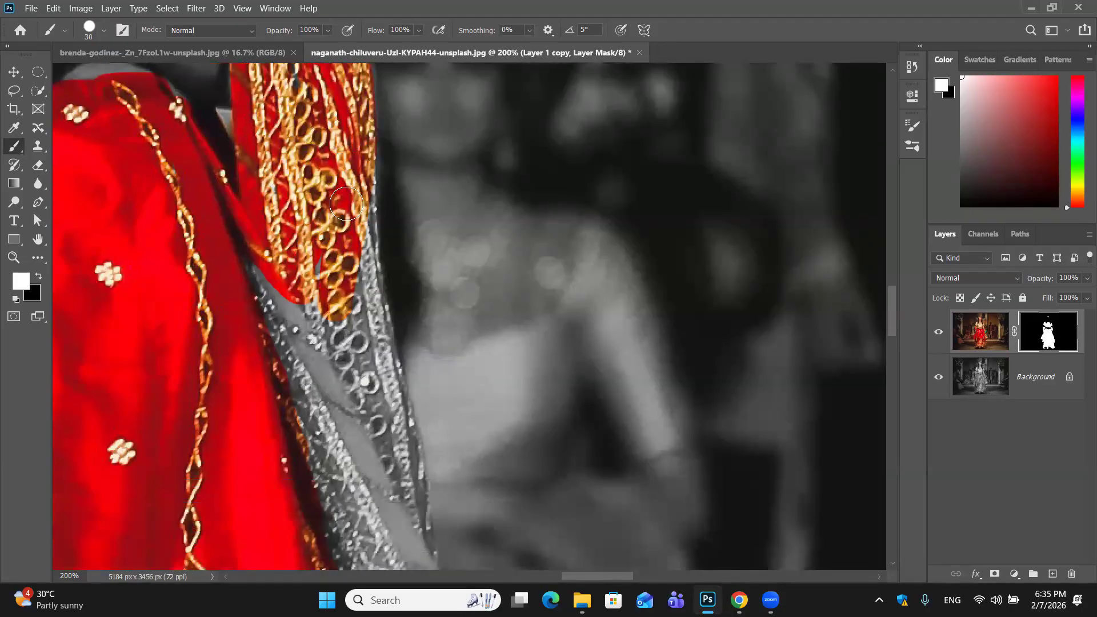
pyautogui.moveTo(354, 109)
pyautogui.mouseDown()
pyautogui.moveTo(371, 333)
pyautogui.moveTo(284, 195)
pyautogui.moveTo(292, 218)
pyautogui.moveTo(327, 213)
pyautogui.moveTo(305, 260)
pyautogui.moveTo(252, 189)
pyautogui.moveTo(327, 400)
pyautogui.moveTo(288, 313)
pyautogui.moveTo(289, 250)
pyautogui.moveTo(326, 310)
pyautogui.mouseUp()
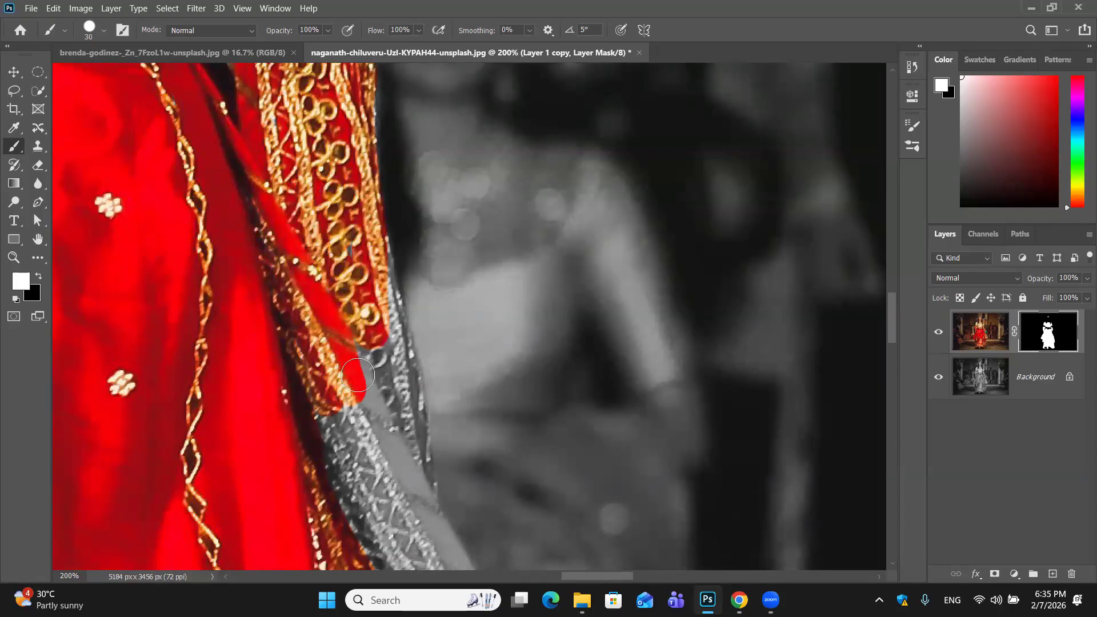
# Colour the shawl's narrow outer fold with white at 30 px, and mask the teal fringe along its edge with black at 15 px
pyautogui.scroll(-4, 354, 366)
pyautogui.moveTo(349, 117)
pyautogui.mouseDown()
pyautogui.moveTo(355, 95)
pyautogui.moveTo(372, 89)
pyautogui.moveTo(359, 97)
pyautogui.moveTo(389, 137)
pyautogui.moveTo(381, 150)
pyautogui.moveTo(407, 194)
pyautogui.moveTo(419, 348)
pyautogui.mouseUp()
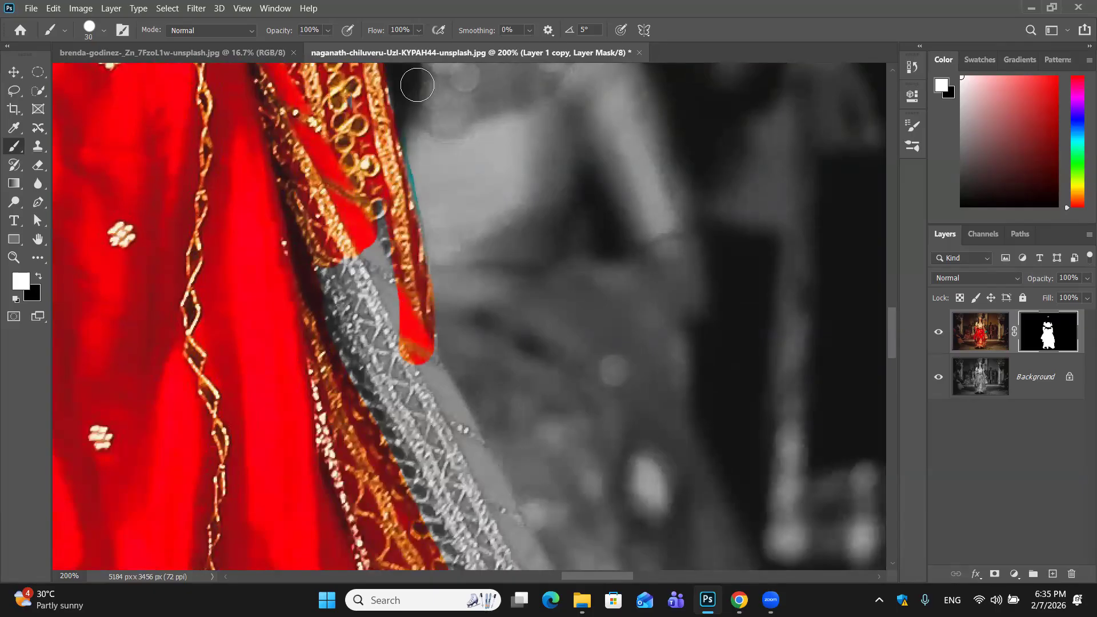
pyautogui.press('x')
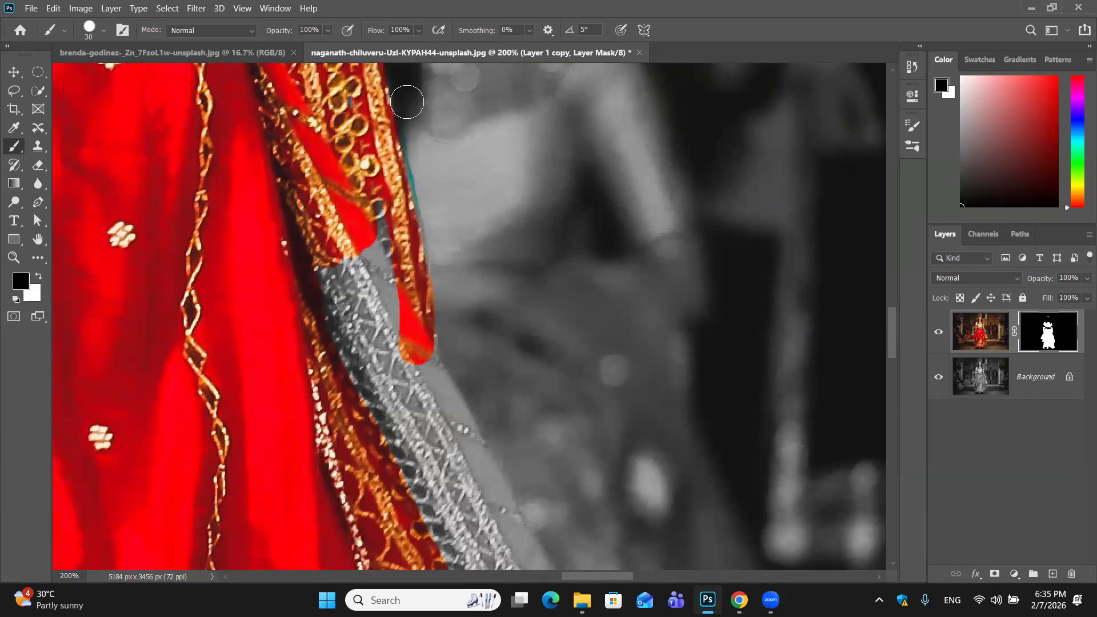
pyautogui.press('[')
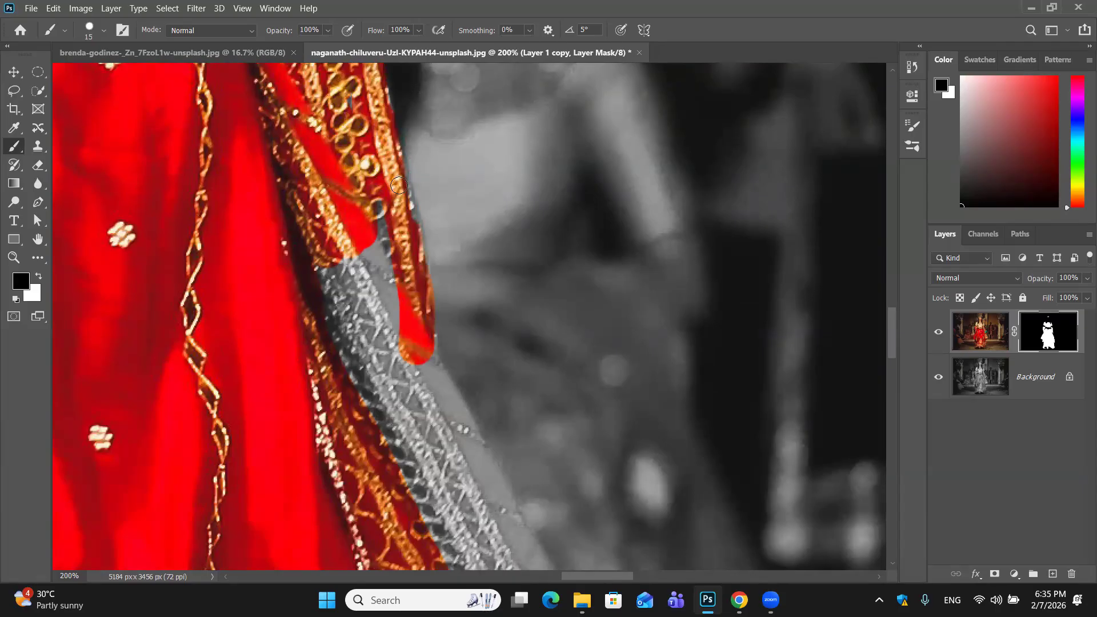
# Paint the shawl's grey embroidered bands and red outer edge below the forearm with white on the mask, using a 40 px Brush
pyautogui.press('x')
pyautogui.moveTo(437, 433)
pyautogui.mouseDown()
pyautogui.moveTo(371, 295)
pyautogui.moveTo(356, 286)
pyautogui.moveTo(351, 250)
pyautogui.moveTo(402, 482)
pyautogui.moveTo(284, 277)
pyautogui.moveTo(295, 263)
pyautogui.moveTo(326, 322)
pyautogui.moveTo(329, 254)
pyautogui.moveTo(370, 332)
pyautogui.moveTo(362, 188)
pyautogui.moveTo(403, 415)
pyautogui.moveTo(409, 345)
pyautogui.mouseUp()
pyautogui.press(']')
pyautogui.press(']')
pyautogui.scroll(-5, 409, 345)
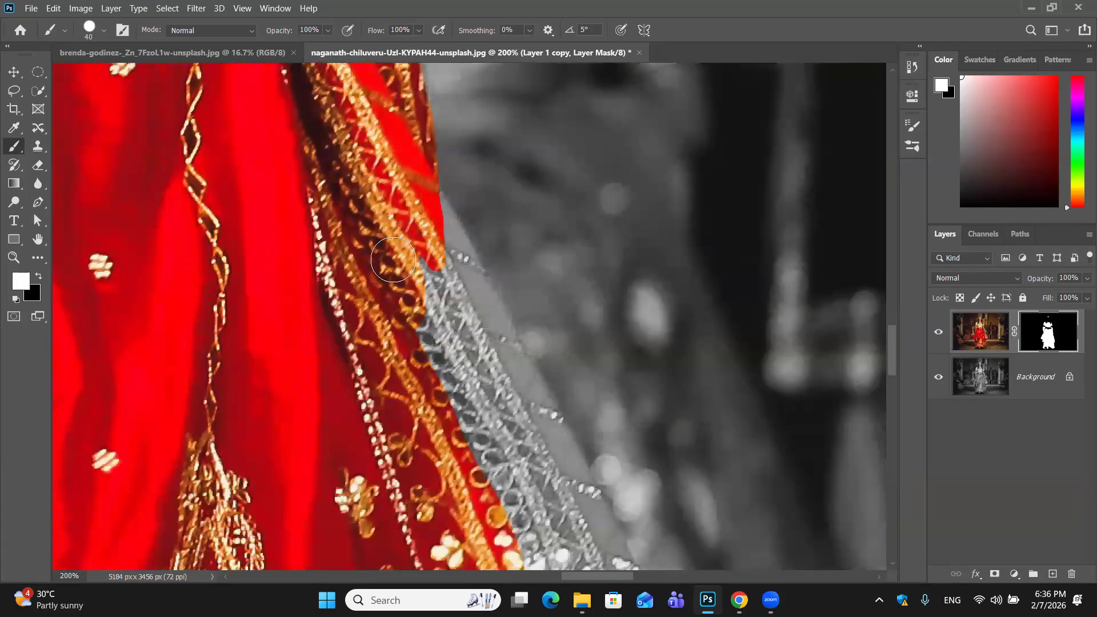
pyautogui.scroll(-2, 396, 257)
pyautogui.scroll(-3, 396, 257)
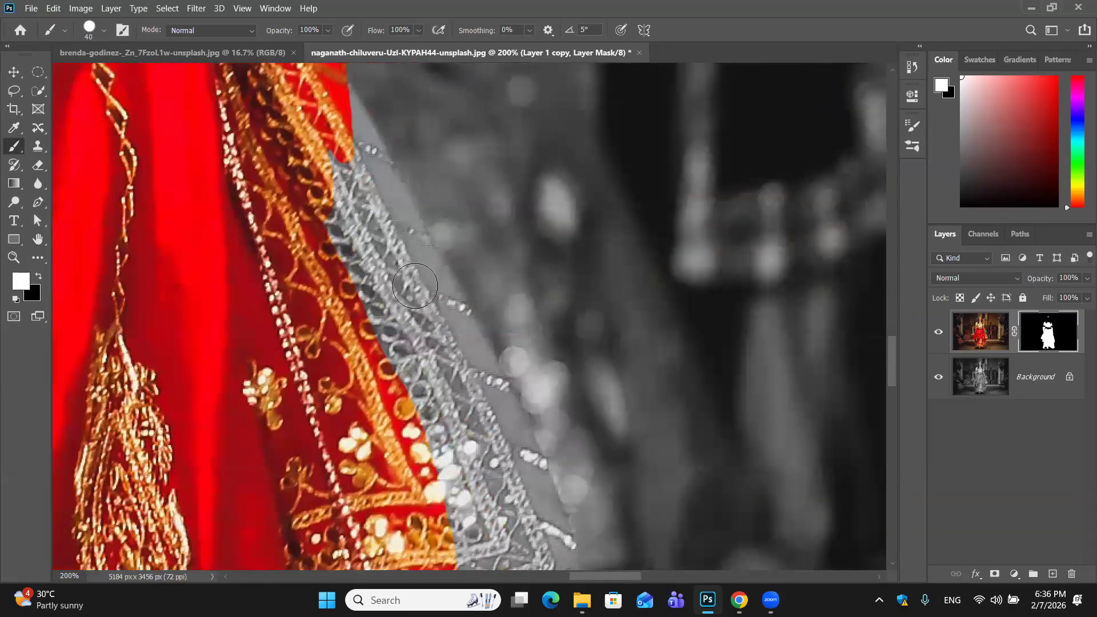
pyautogui.moveTo(320, 187)
pyautogui.mouseDown()
pyautogui.moveTo(373, 292)
pyautogui.moveTo(364, 321)
pyautogui.moveTo(371, 280)
pyautogui.moveTo(431, 395)
pyautogui.moveTo(364, 134)
pyautogui.moveTo(329, 98)
pyautogui.moveTo(429, 348)
pyautogui.mouseUp()
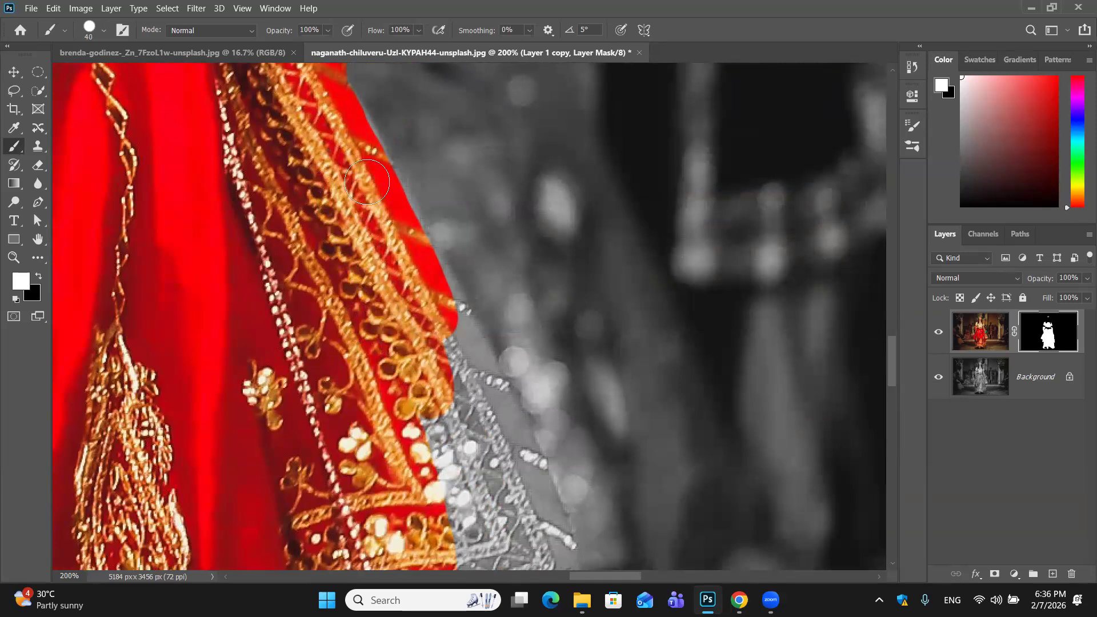
# Colour the shawl's lower corner with white, covering its outer edge, sequin embroidery and bottom hem
pyautogui.scroll(-5, 471, 217)
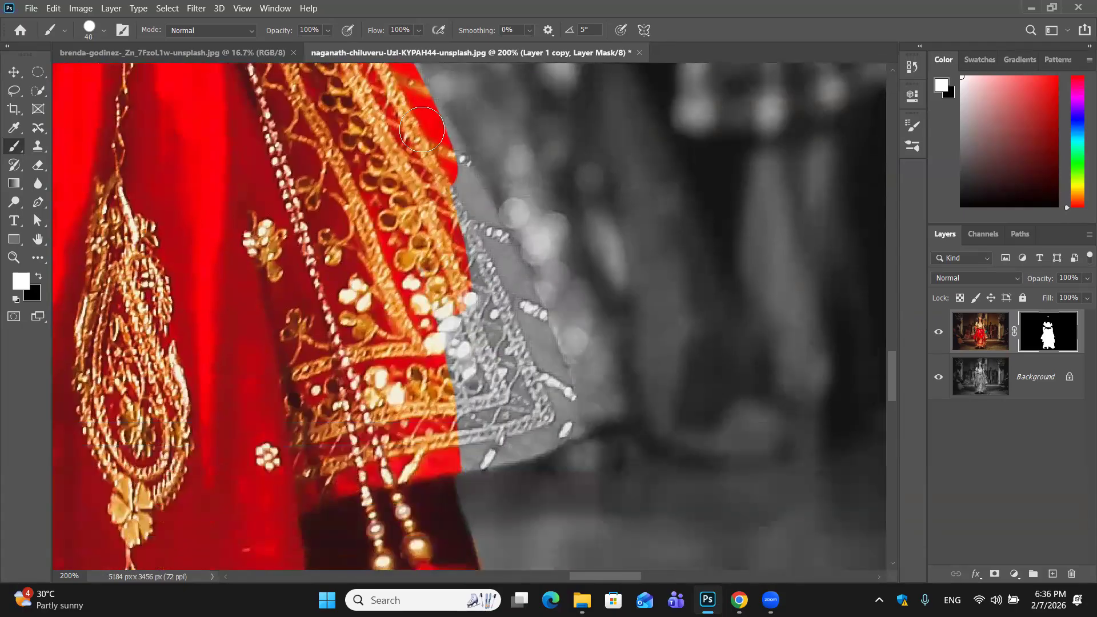
pyautogui.moveTo(462, 216)
pyautogui.mouseDown()
pyautogui.moveTo(539, 381)
pyautogui.moveTo(452, 157)
pyautogui.moveTo(417, 102)
pyautogui.moveTo(424, 137)
pyautogui.moveTo(504, 277)
pyautogui.moveTo(545, 387)
pyautogui.mouseUp()
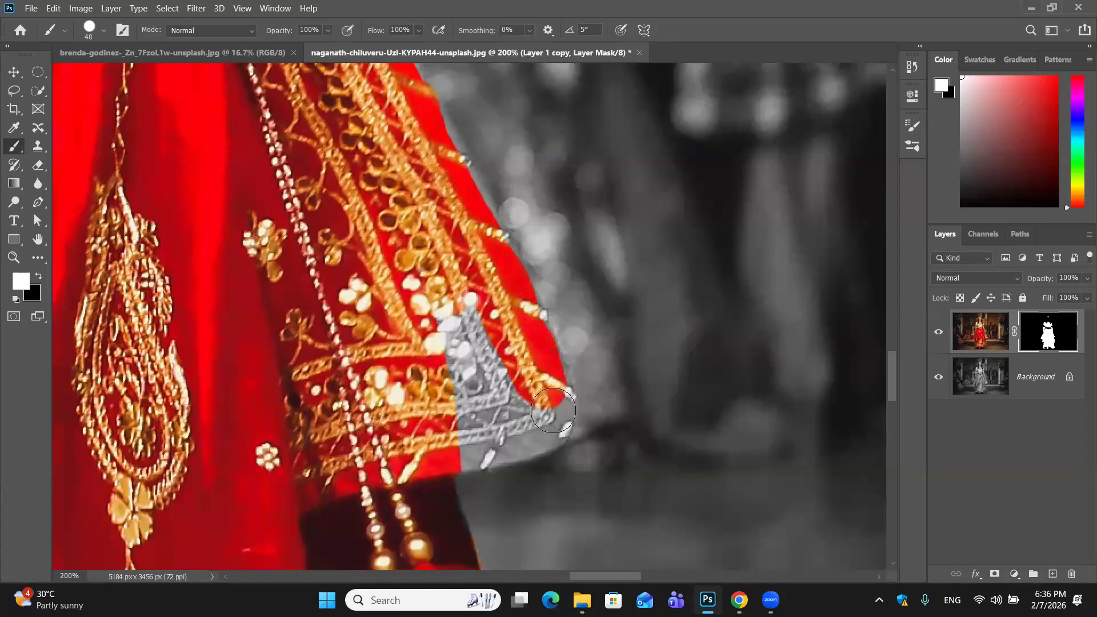
pyautogui.moveTo(474, 422)
pyautogui.mouseDown()
pyautogui.moveTo(545, 420)
pyautogui.moveTo(494, 403)
pyautogui.mouseUp()
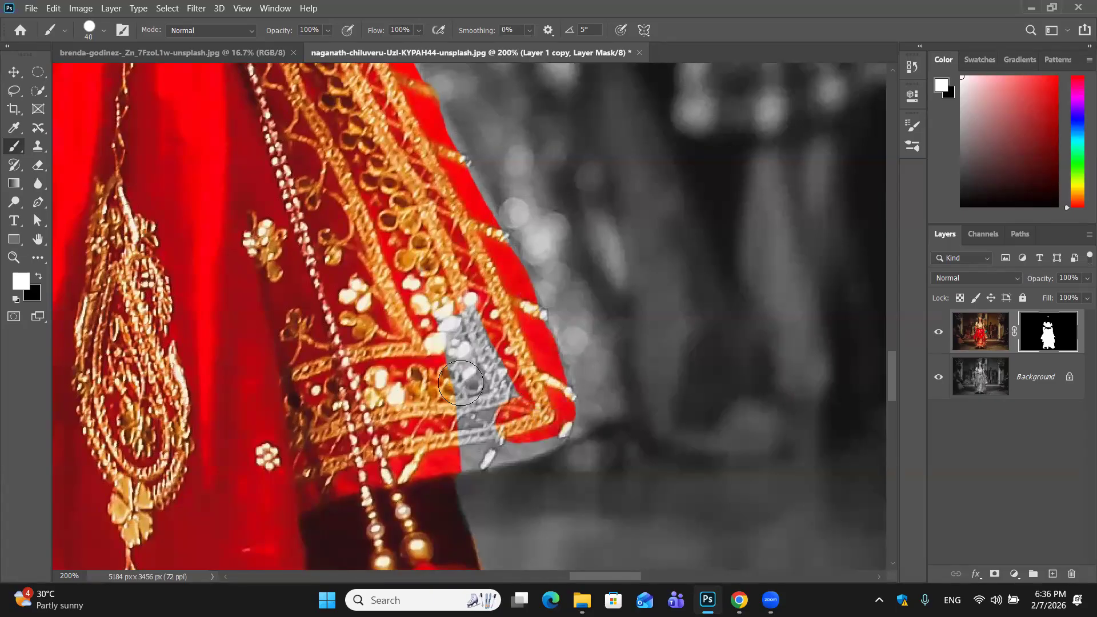
pyautogui.moveTo(480, 325); pyautogui.dragTo(485, 394)
pyautogui.moveTo(494, 449)
pyautogui.mouseDown()
pyautogui.moveTo(474, 457)
pyautogui.moveTo(548, 434)
pyautogui.moveTo(539, 409)
pyautogui.moveTo(503, 407)
pyautogui.moveTo(480, 346)
pyautogui.moveTo(535, 446)
pyautogui.moveTo(546, 432)
pyautogui.mouseUp()
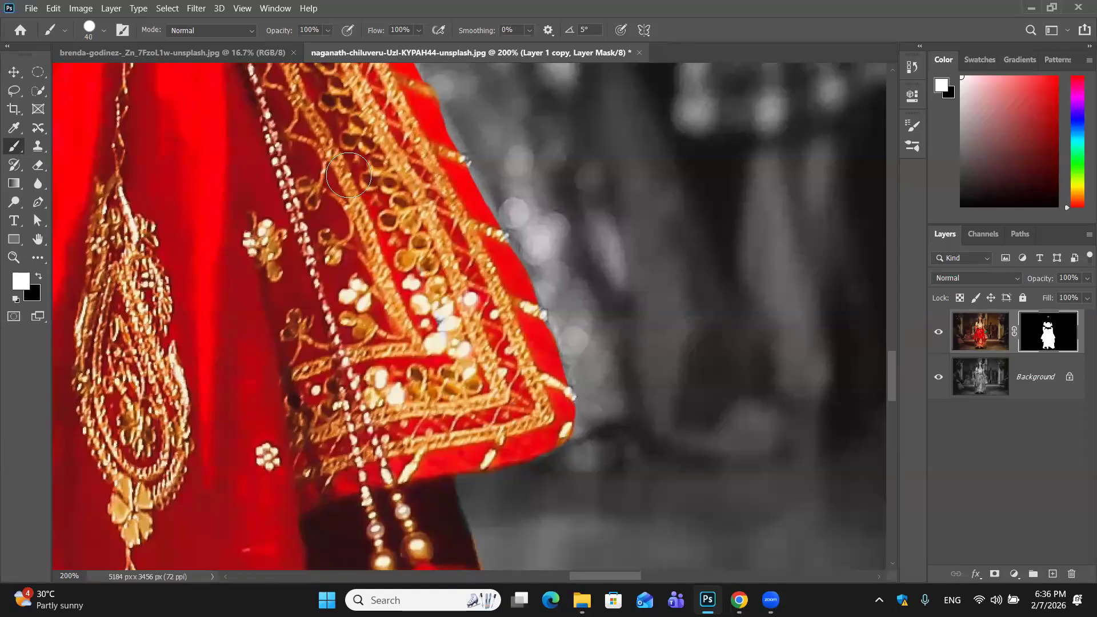
# Compare the selective-colour result with the full-colour photo by temporarily disabling the layer mask
pyautogui.scroll(4, 309, 105)
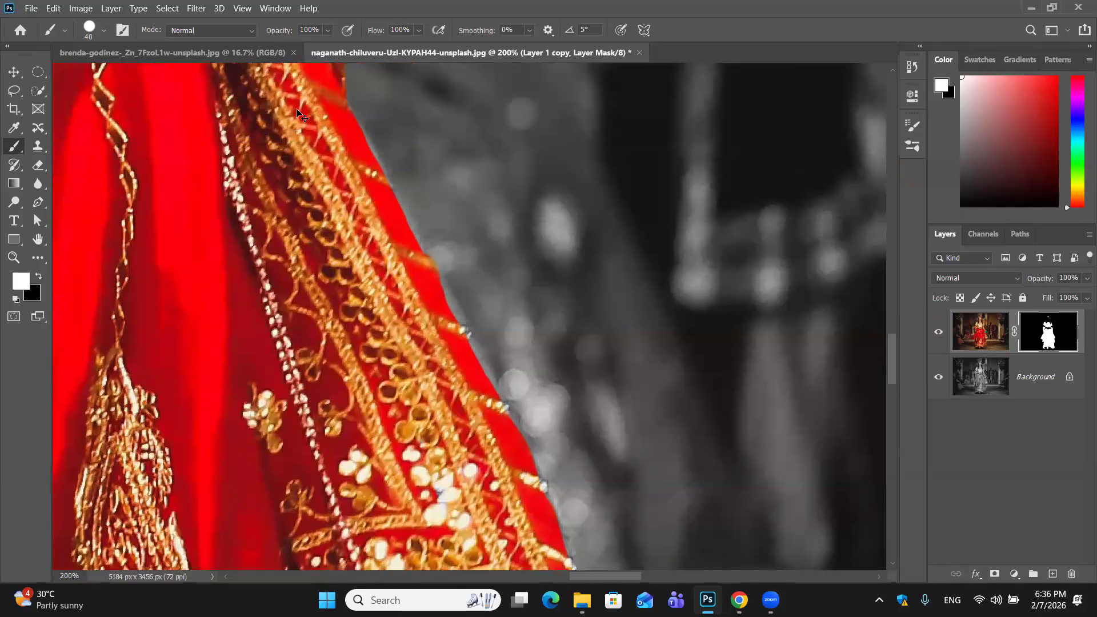
pyautogui.scroll(-3, 297, 112)
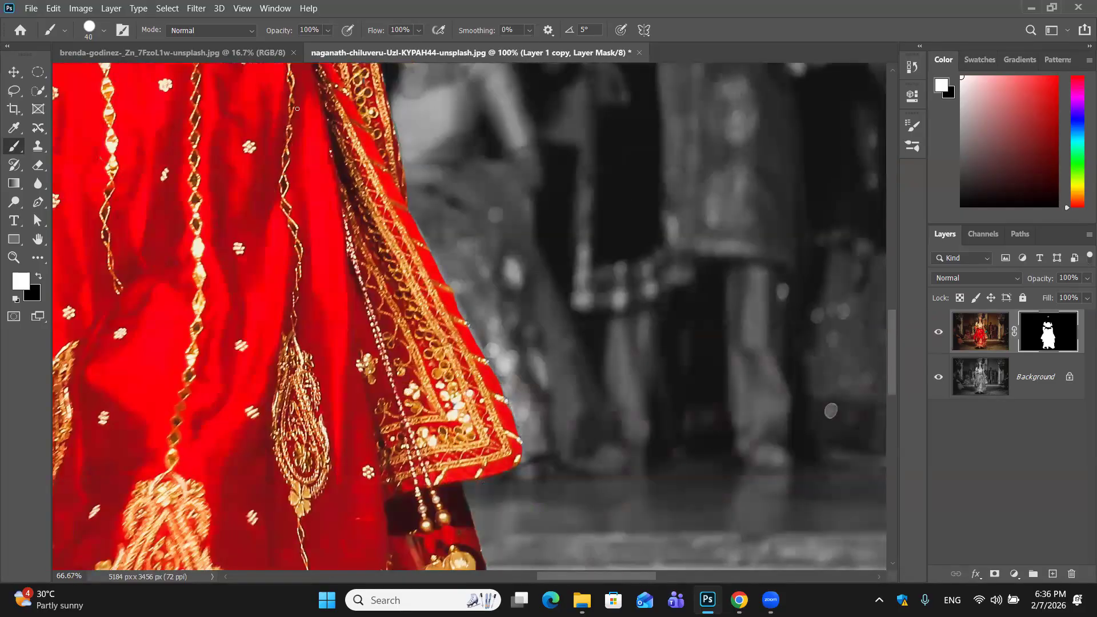
pyautogui.scroll(-1, 297, 108)
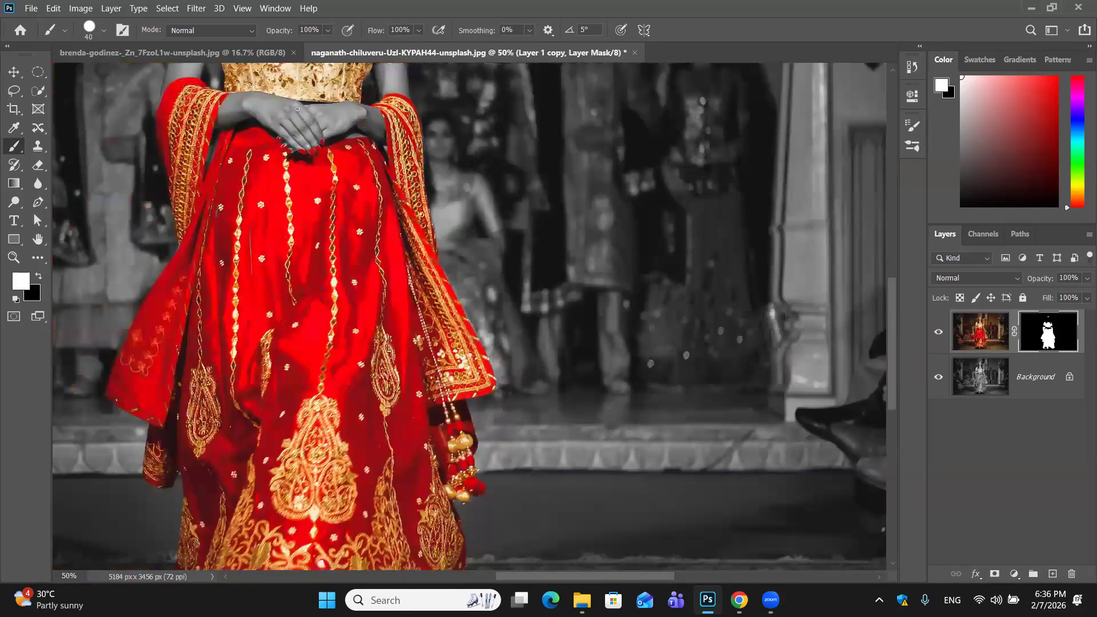
pyautogui.scroll(-1, 297, 108)
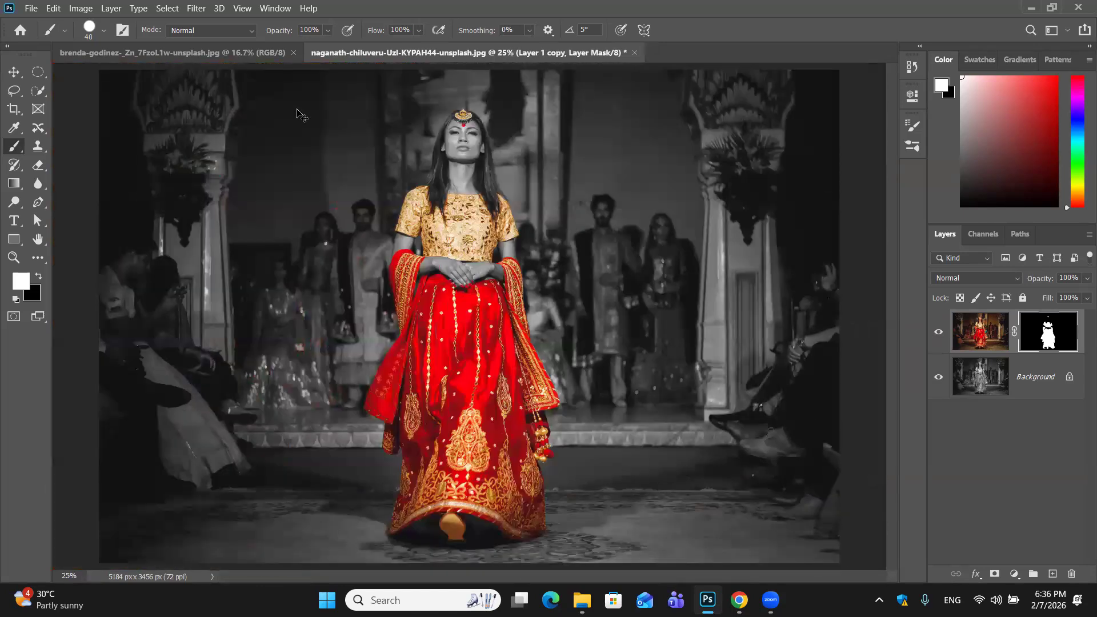
pyautogui.scroll(-1, 297, 109)
pyautogui.scroll(1, 297, 109)
pyautogui.keyDown('shift'); pyautogui.click(1049, 330); pyautogui.keyUp('shift')
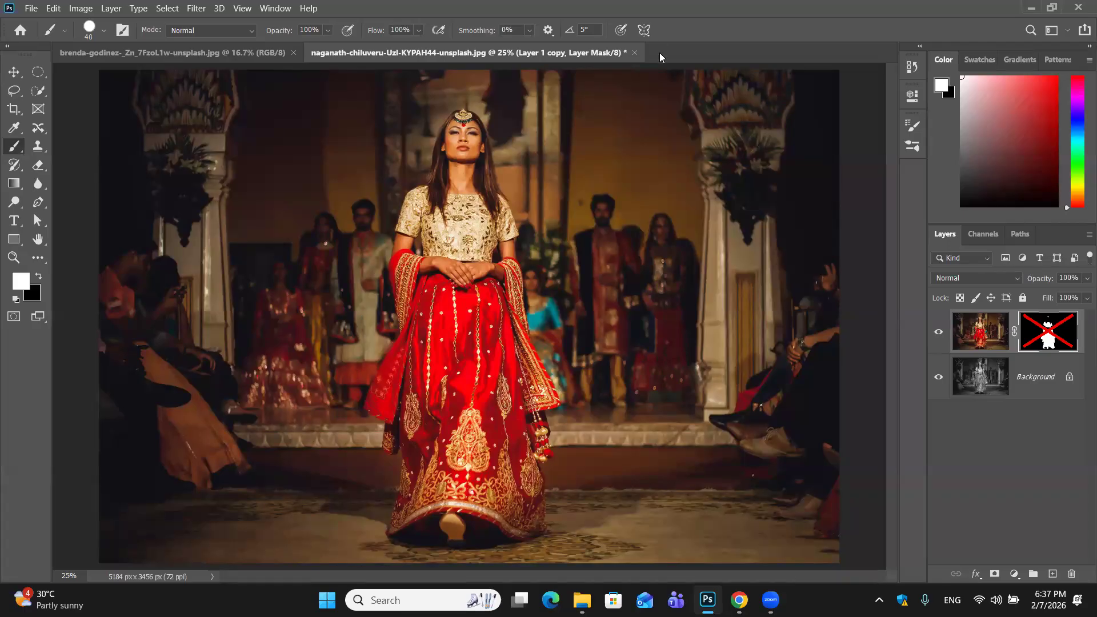
pyautogui.keyDown('shift'); pyautogui.click(1035, 332); pyautogui.keyUp('shift')
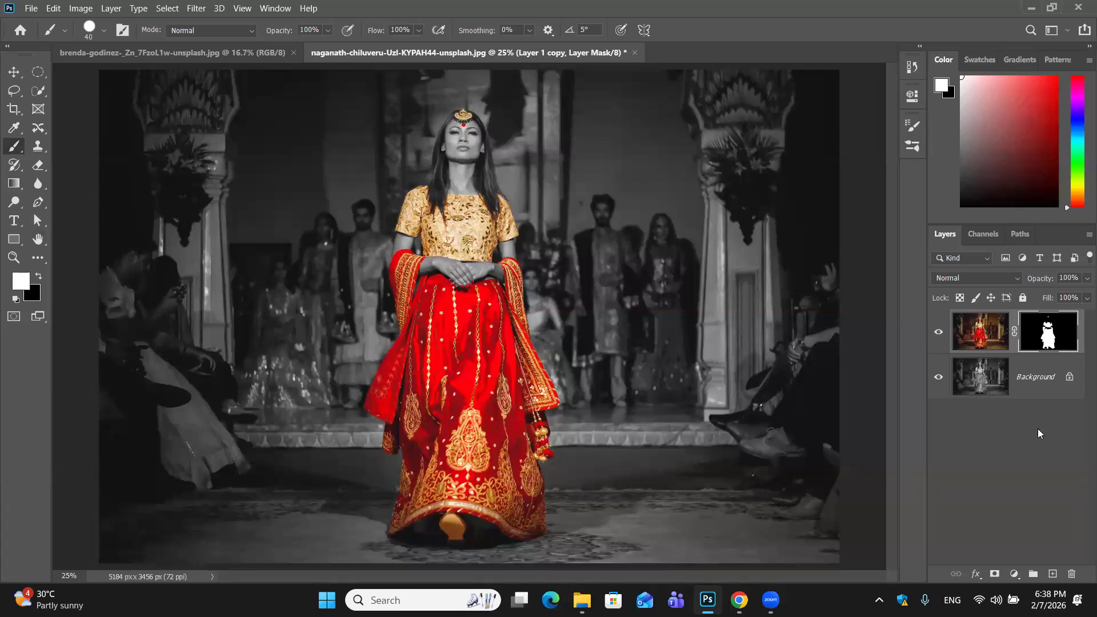
# Switch to the fruit-plate photo and set the background colour to ff002a
pyautogui.click(246, 48)
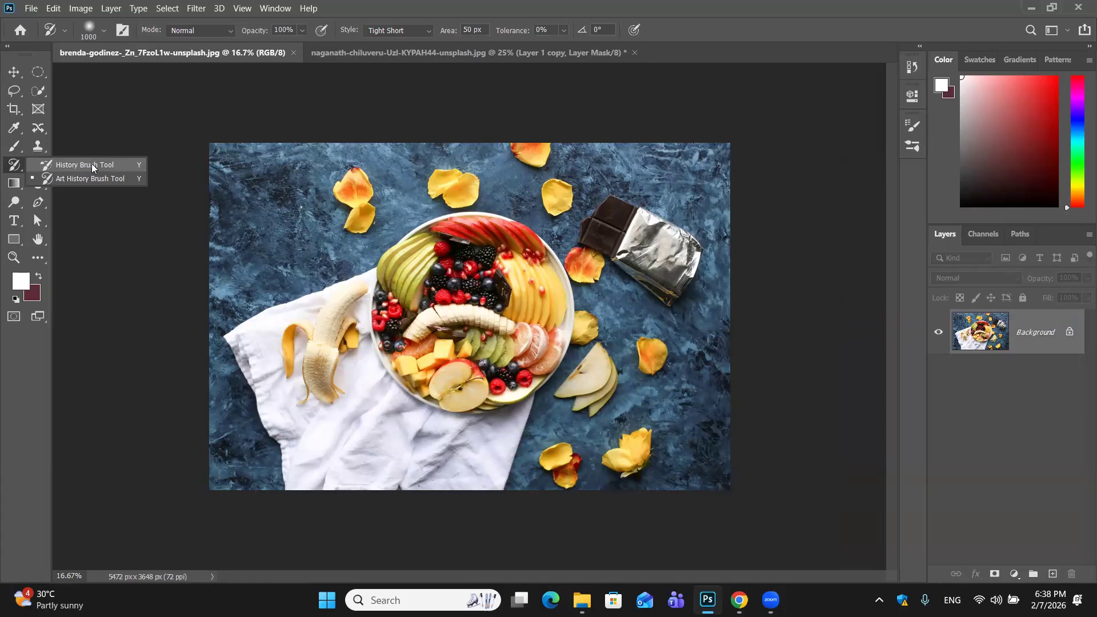
pyautogui.click(32, 295)
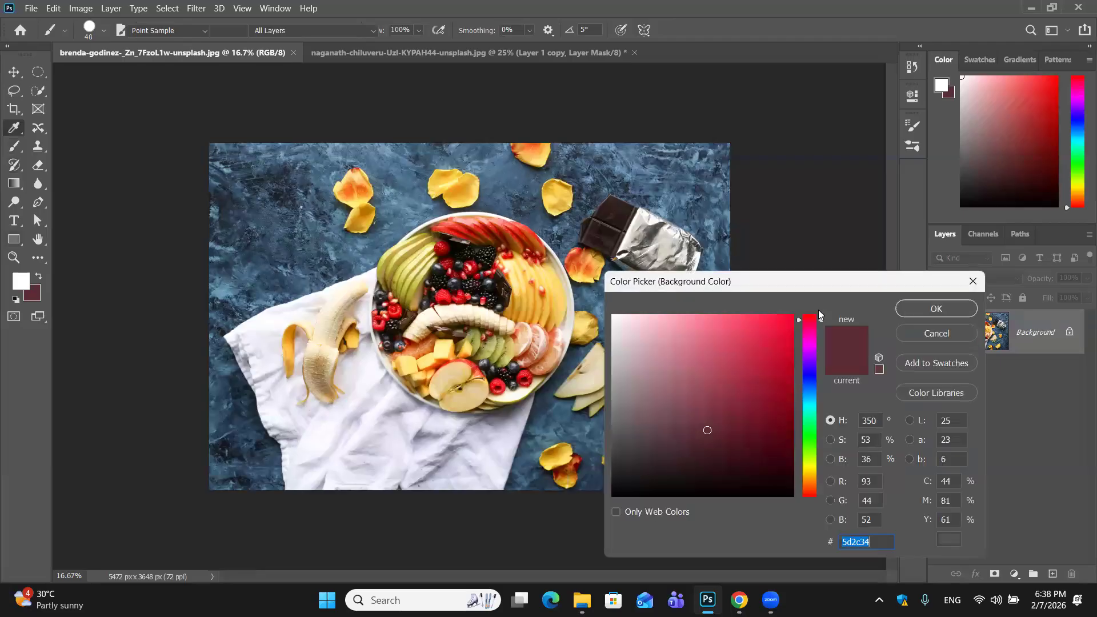
pyautogui.write('ff002a')
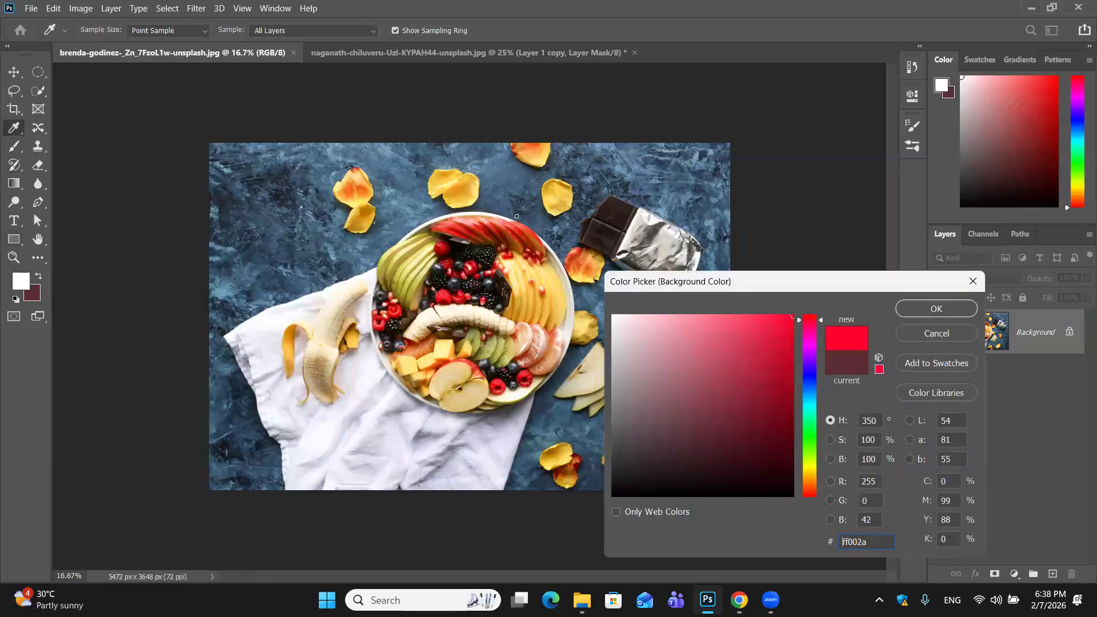
pyautogui.press('Return')
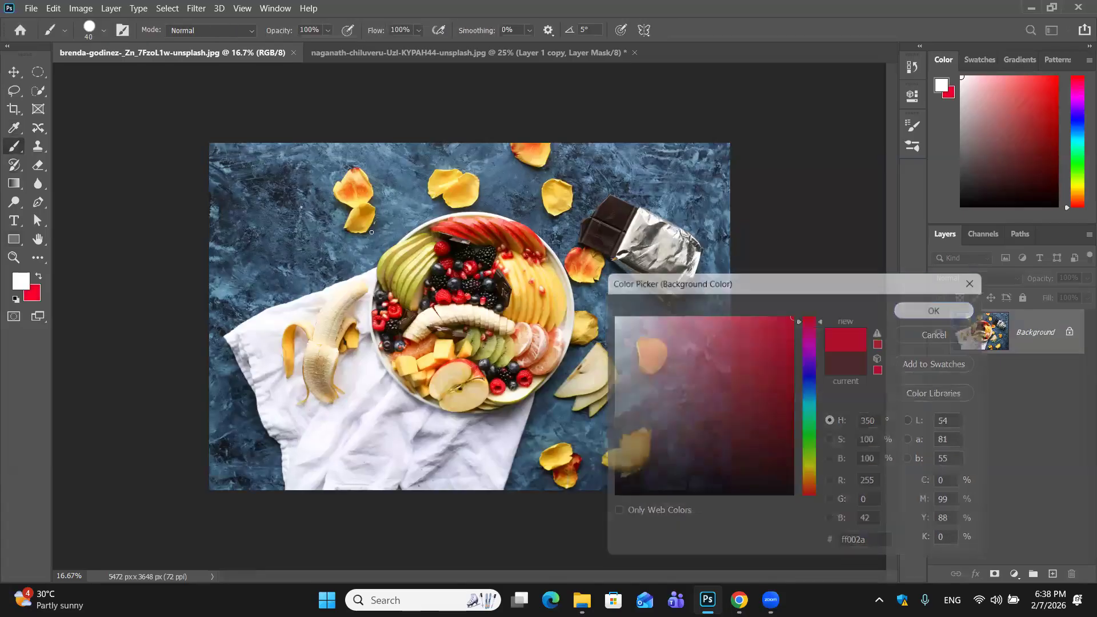
# Try a white zigzag stroke over the upper petals with the 40 px Brush, and undo it
pyautogui.click(306, 173)
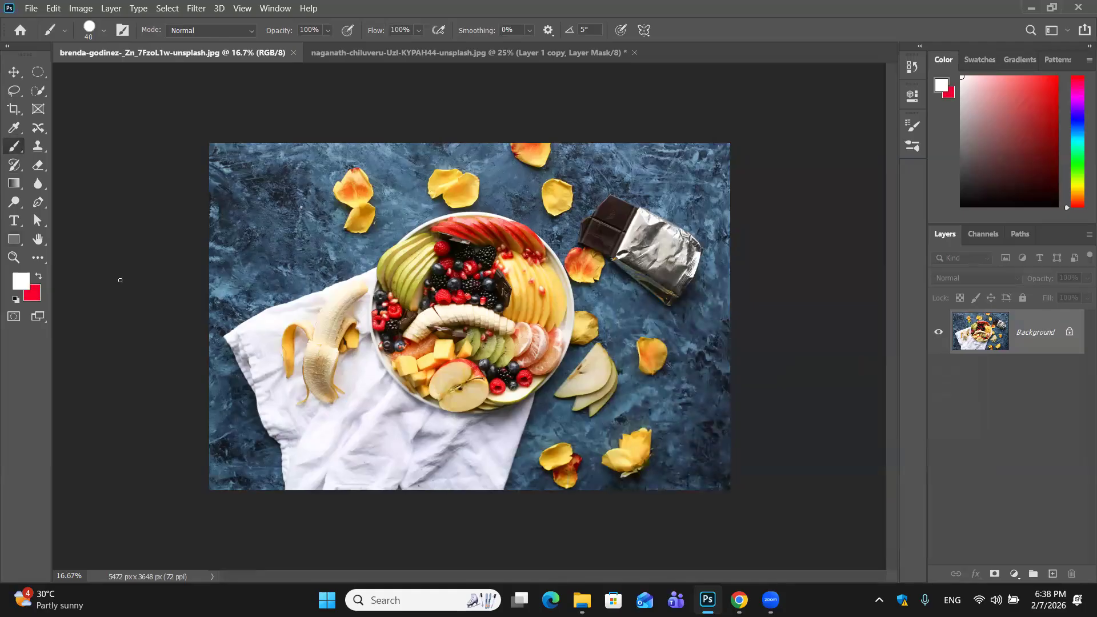
pyautogui.moveTo(303, 172); pyautogui.dragTo(431, 193)
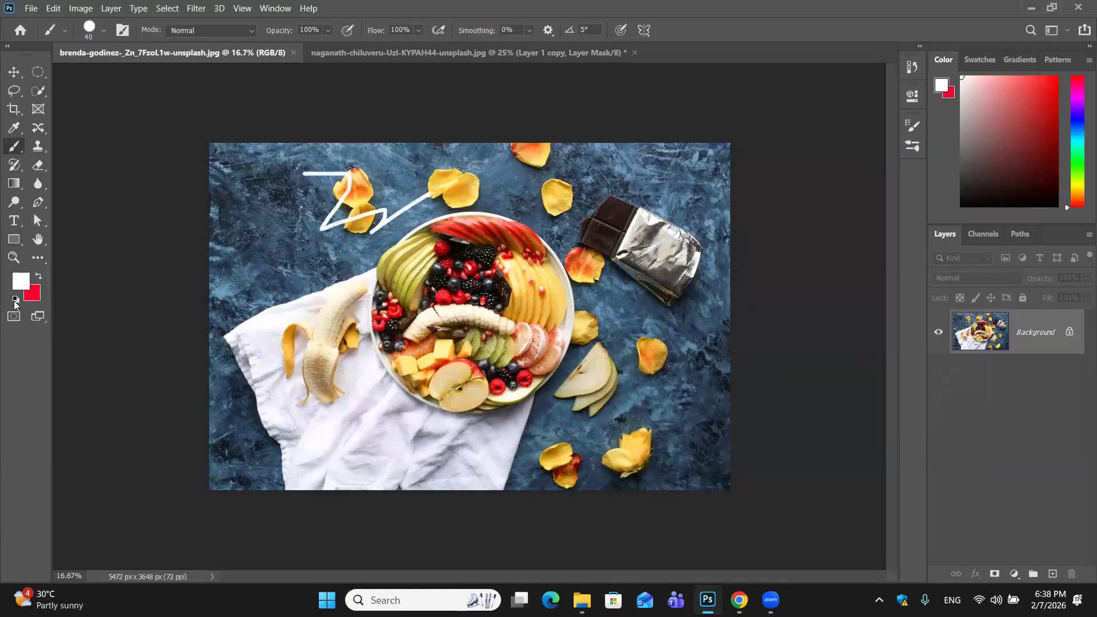
pyautogui.hotkey('ctrl', 'z')
# Reset the colours to the default black foreground and white background, and enlarge the Brush to 125 px
pyautogui.click(15, 299)
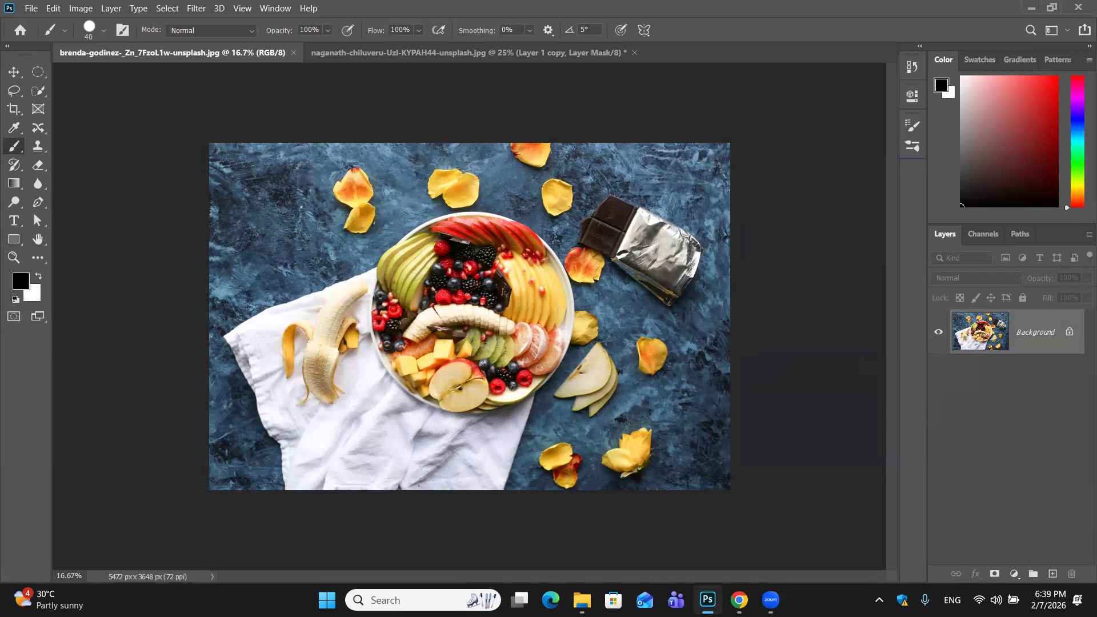
pyautogui.press(']')
pyautogui.press(']')
pyautogui.press(']')
pyautogui.press(']')
pyautogui.press(']')
pyautogui.press(']')
pyautogui.press(']')
pyautogui.rightClick(23, 150)
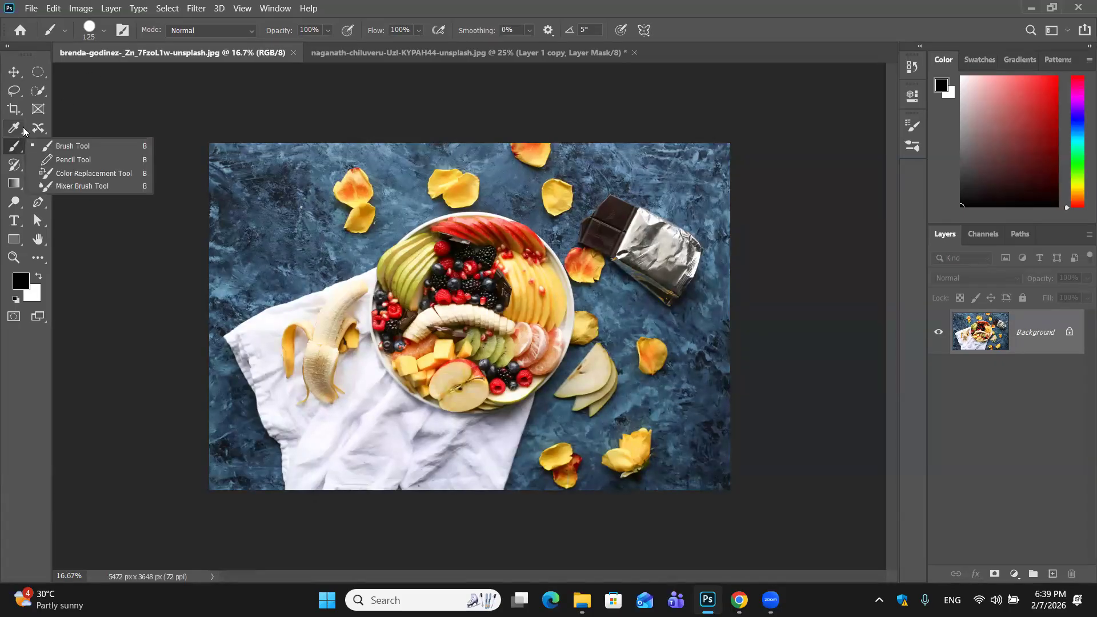
# Try the Art History Brush at 200 px on the blue backdrop above the napkin, and revert the image
pyautogui.rightClick(19, 167)
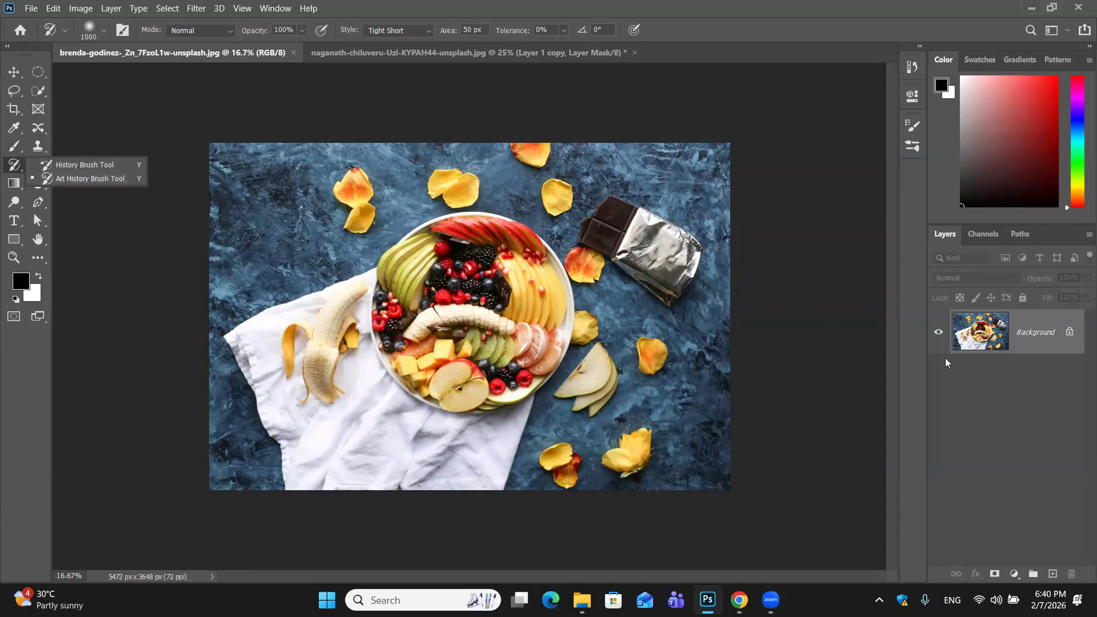
pyautogui.press('[')
pyautogui.press('[')
pyautogui.press('[')
pyautogui.press('[')
pyautogui.press('[')
pyautogui.press('[')
pyautogui.press('[')
pyautogui.press('[')
pyautogui.press('[')
pyautogui.press('[')
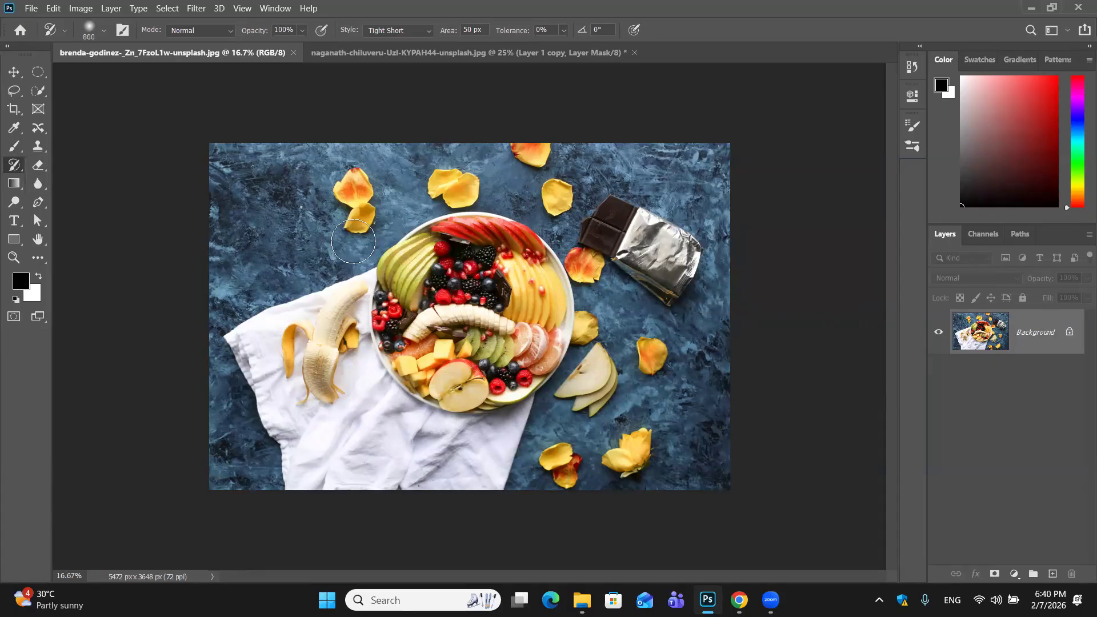
pyautogui.press('[')
pyautogui.moveTo(321, 268)
pyautogui.mouseDown()
pyautogui.moveTo(263, 200)
pyautogui.moveTo(350, 273)
pyautogui.mouseUp()
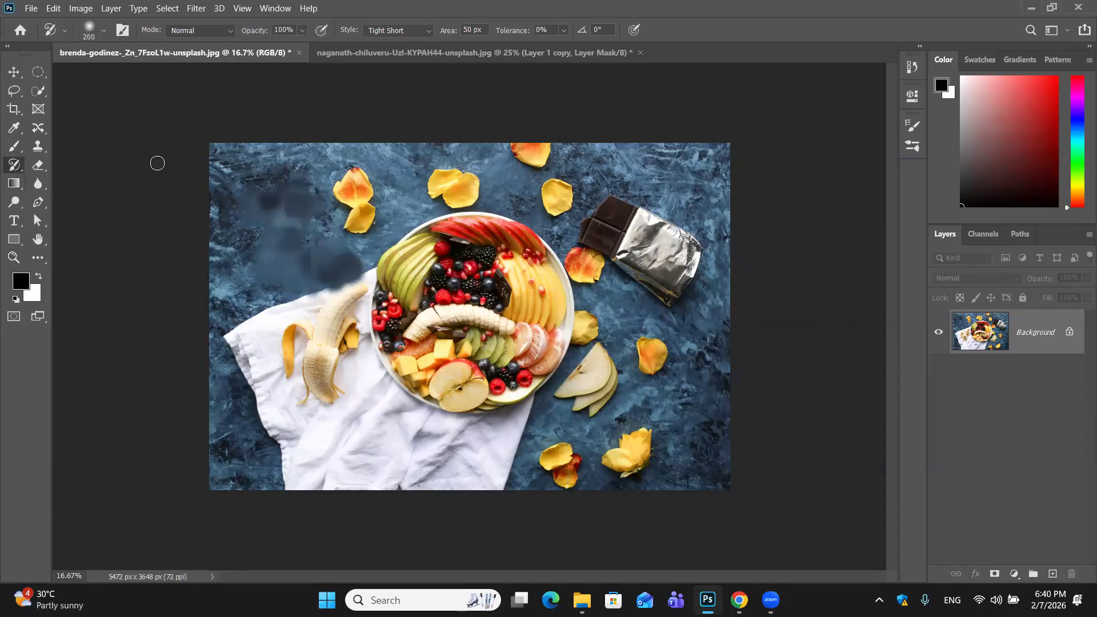
pyautogui.press('F12')
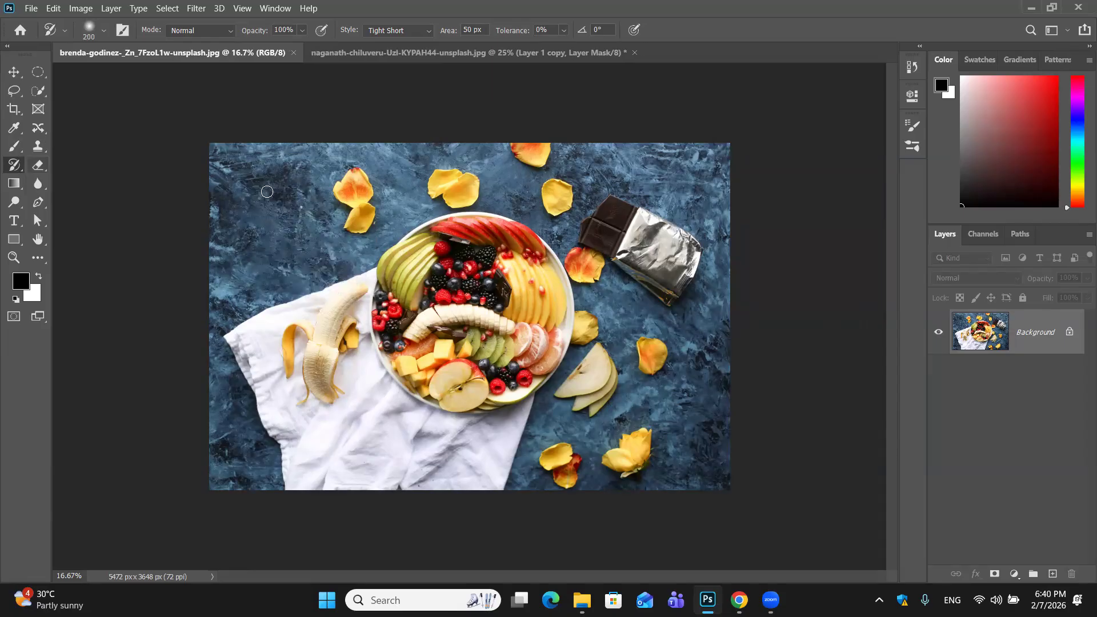
# Paint five black zigzag strokes side by side across the fruit photo with the 125 px Brush
pyautogui.press('b')
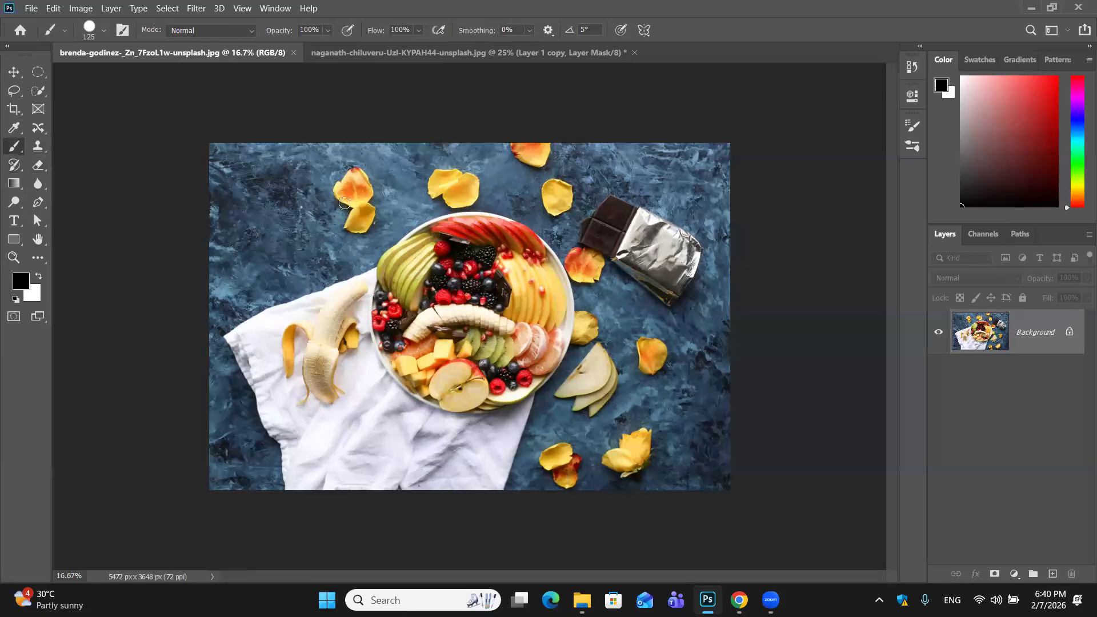
pyautogui.moveTo(253, 188)
pyautogui.mouseDown()
pyautogui.moveTo(249, 299)
pyautogui.moveTo(272, 373)
pyautogui.mouseUp()
pyautogui.moveTo(337, 204)
pyautogui.mouseDown()
pyautogui.moveTo(390, 220)
pyautogui.moveTo(340, 260)
pyautogui.mouseUp()
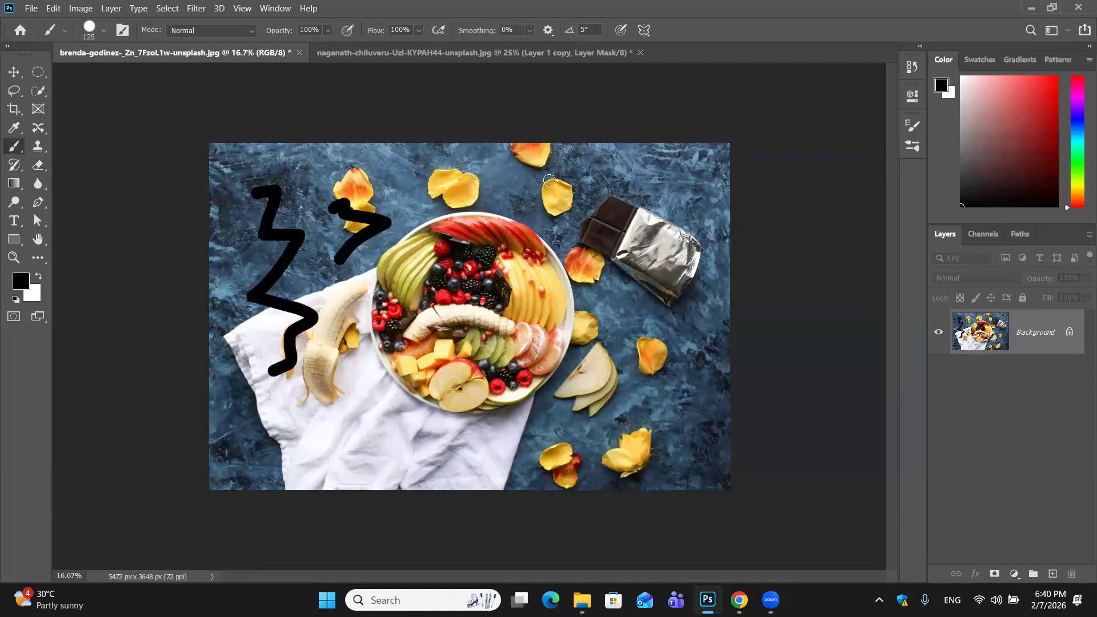
pyautogui.moveTo(564, 311); pyautogui.dragTo(552, 343)
pyautogui.click(618, 179)
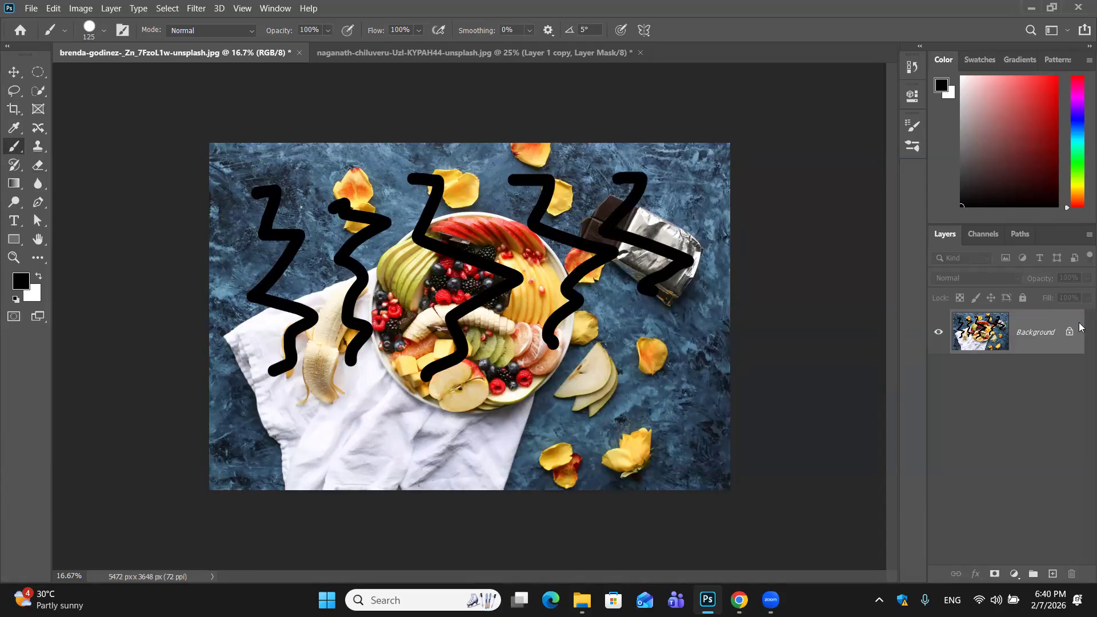
# Undo the five zigzag strokes one after another
pyautogui.hotkey('ctrl', 'z')
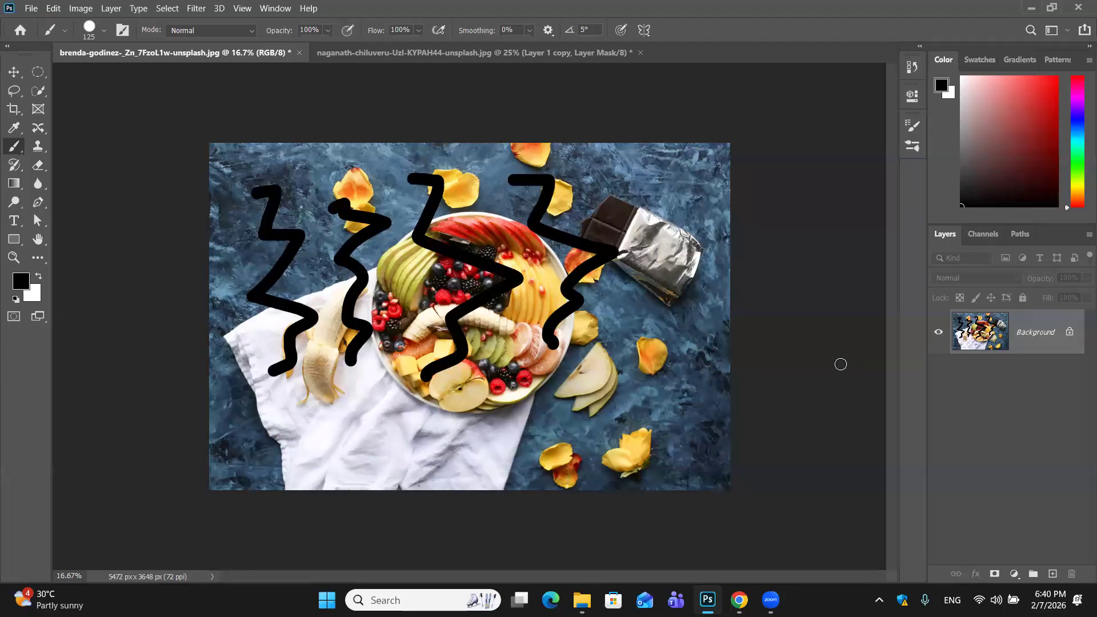
pyautogui.hotkey('ctrl', 'z')
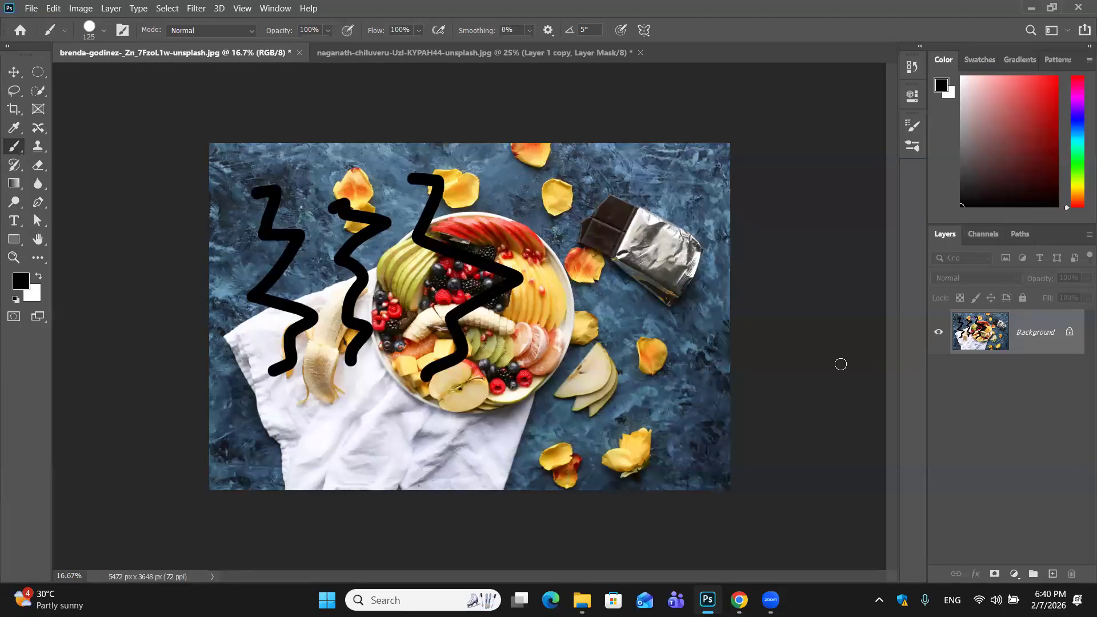
pyautogui.hotkey('ctrl', 'z')
pyautogui.hotkey('ctrl', 'z')
pyautogui.hotkey('ctrl', 'z')
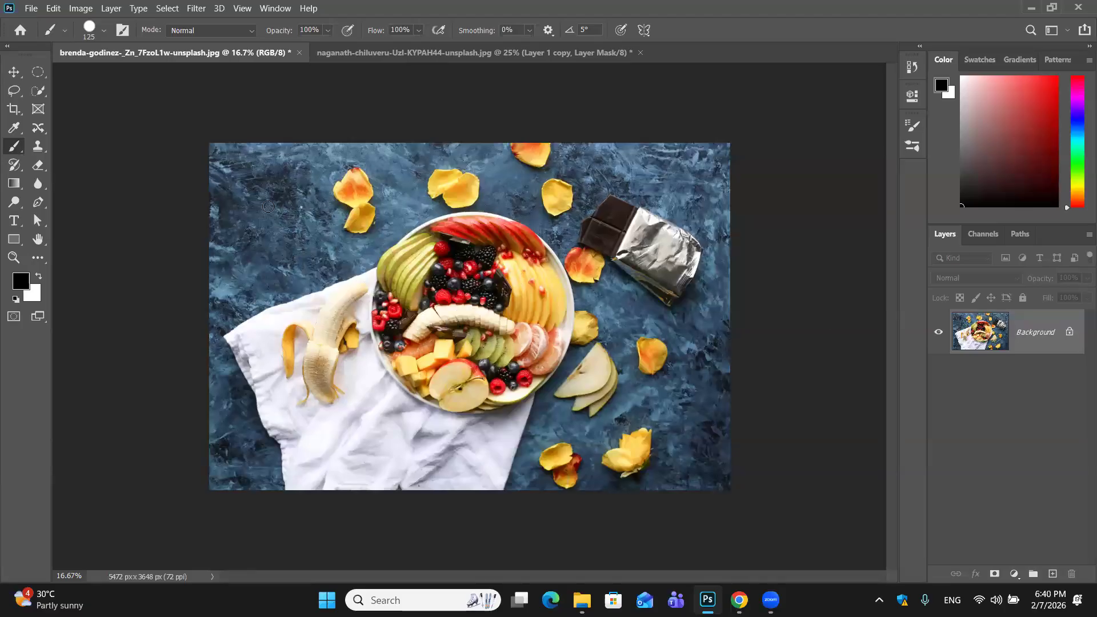
# Paint seven wavy vertical black strokes side by side across the fruit photo with the 125 px Brush
pyautogui.moveTo(273, 167); pyautogui.dragTo(268, 209)
pyautogui.moveTo(277, 288); pyautogui.dragTo(284, 355)
pyautogui.moveTo(324, 183); pyautogui.dragTo(329, 221)
pyautogui.moveTo(326, 266); pyautogui.dragTo(318, 346)
pyautogui.moveTo(382, 184); pyautogui.dragTo(360, 363)
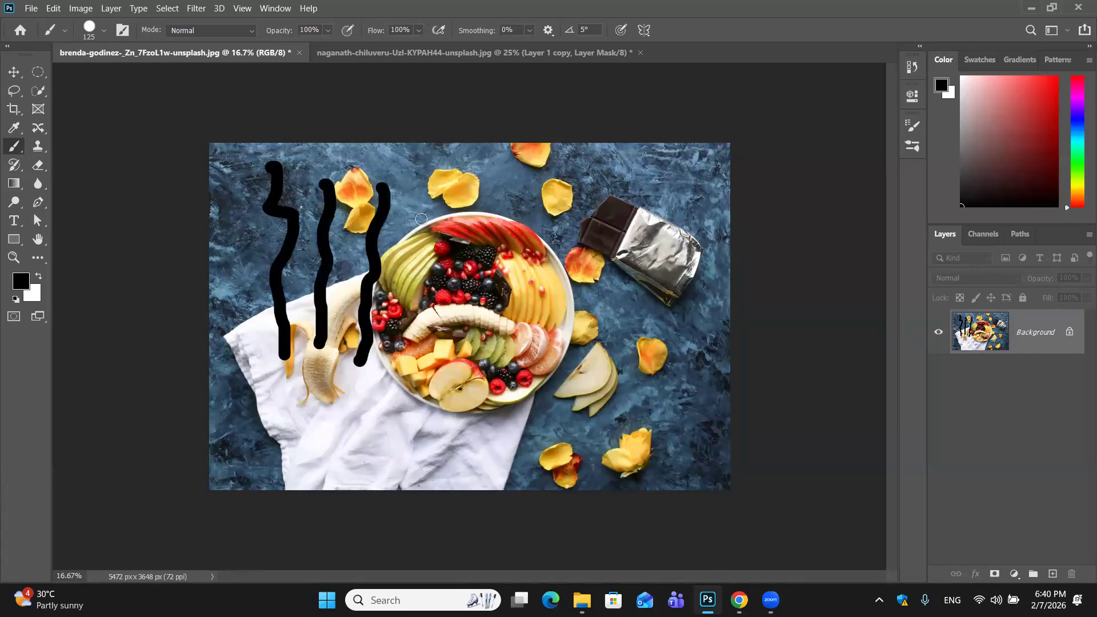
pyautogui.moveTo(420, 191); pyautogui.dragTo(418, 370)
pyautogui.moveTo(471, 178)
pyautogui.mouseDown()
pyautogui.moveTo(480, 229)
pyautogui.moveTo(454, 288)
pyautogui.mouseUp()
pyautogui.moveTo(531, 169); pyautogui.dragTo(509, 373)
pyautogui.moveTo(588, 186); pyautogui.dragTo(566, 357)
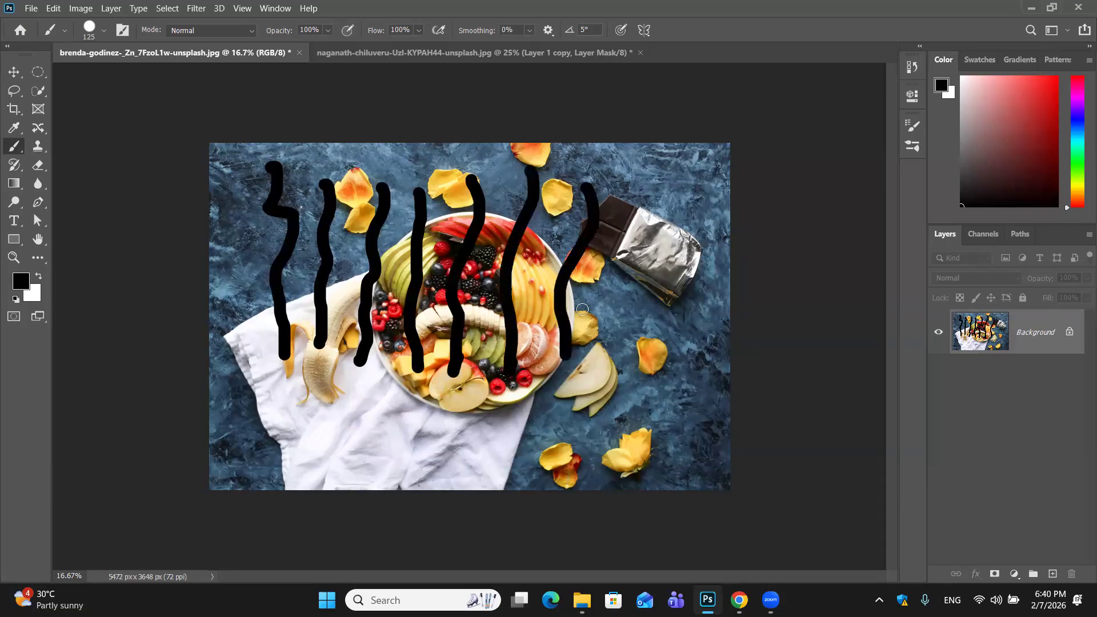
# Undo the last five wavy strokes, keeping the first two beside the upper petals
pyautogui.hotkey('ctrl', 'z')
pyautogui.hotkey('ctrl', 'z')
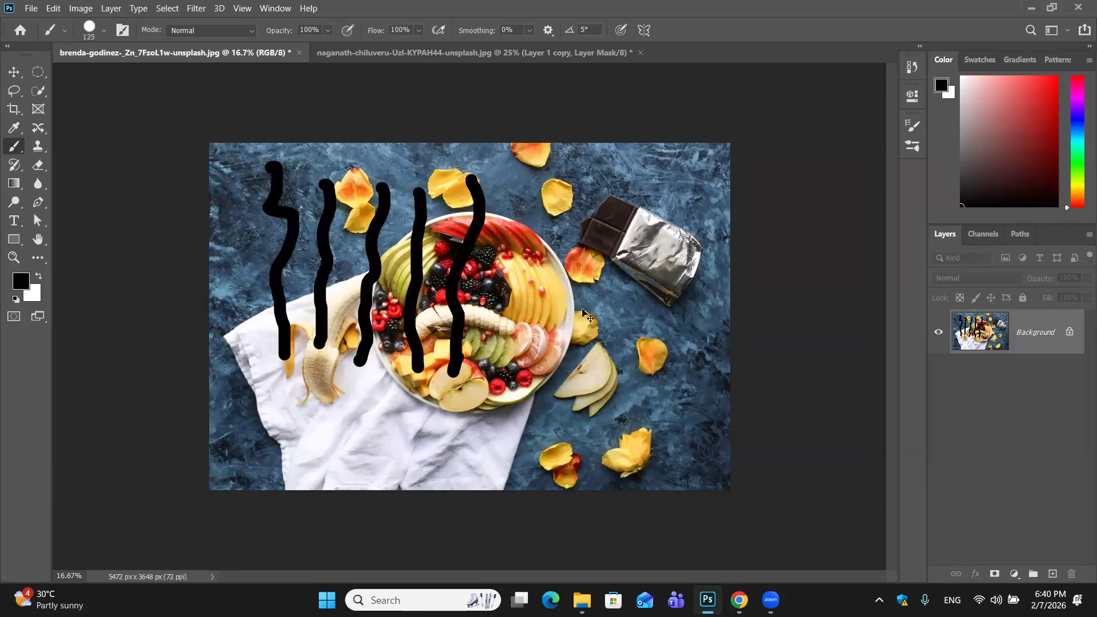
pyautogui.hotkey('ctrl', 'z')
pyautogui.hotkey('ctrl', 'z')
pyautogui.hotkey('ctrl', 'z')
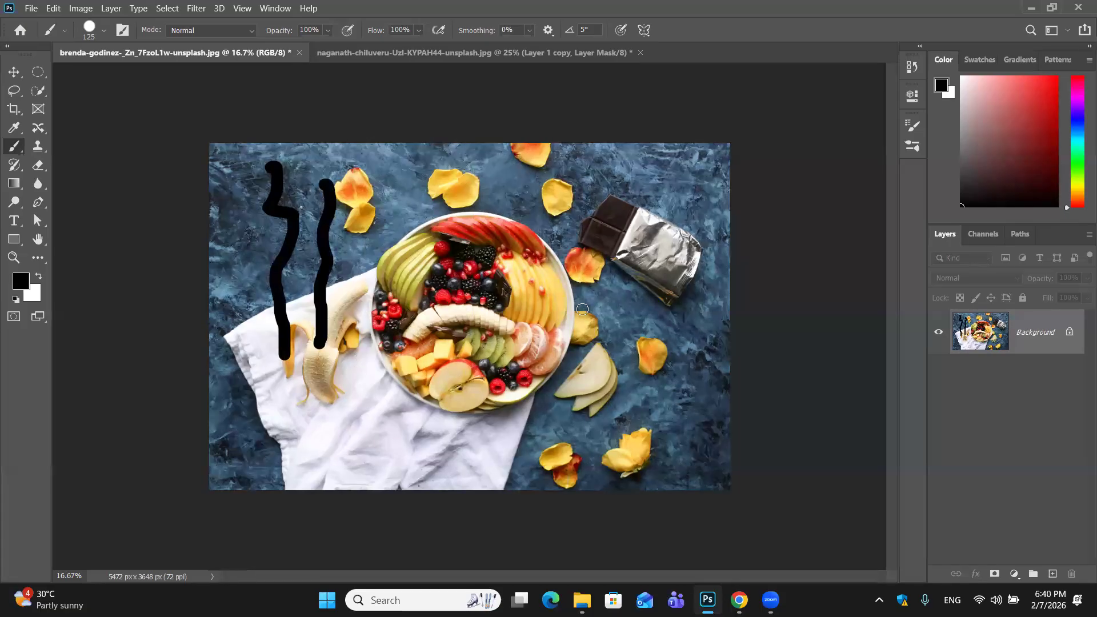
# Undo the two remaining wavy strokes and paint seven roughly vertical black strokes side by side across the fruit photo
pyautogui.hotkey('ctrl', 'z')
pyautogui.hotkey('ctrl', 'z')
pyautogui.moveTo(321, 167); pyautogui.dragTo(332, 302)
pyautogui.moveTo(364, 183); pyautogui.dragTo(356, 323)
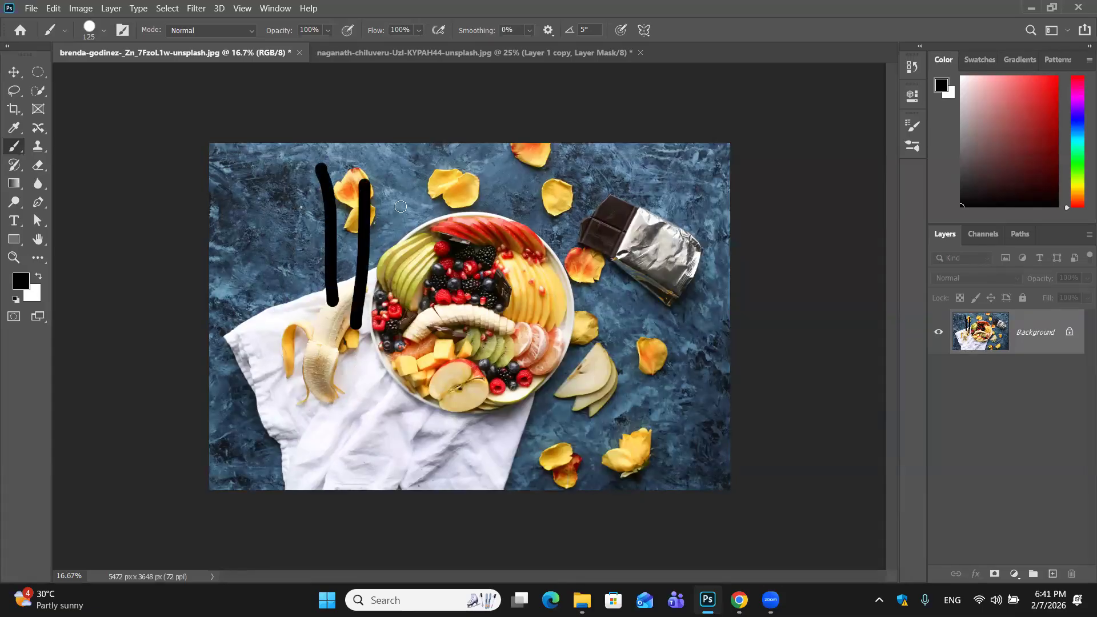
pyautogui.moveTo(401, 213); pyautogui.dragTo(377, 383)
pyautogui.moveTo(434, 205); pyautogui.dragTo(425, 364)
pyautogui.moveTo(513, 235); pyautogui.dragTo(497, 489)
pyautogui.moveTo(611, 259)
pyautogui.mouseDown()
pyautogui.moveTo(611, 330)
pyautogui.moveTo(674, 349)
pyautogui.moveTo(679, 489)
pyautogui.mouseUp()
# Paint crossing black strokes over the vertical ones to form a rough grid across the plate and the petals beside it
pyautogui.moveTo(324, 203); pyautogui.dragTo(594, 309)
pyautogui.moveTo(343, 260); pyautogui.dragTo(535, 343)
pyautogui.moveTo(366, 306); pyautogui.dragTo(552, 371)
pyautogui.moveTo(560, 337); pyautogui.dragTo(683, 346)
pyautogui.moveTo(702, 390); pyautogui.dragTo(515, 405)
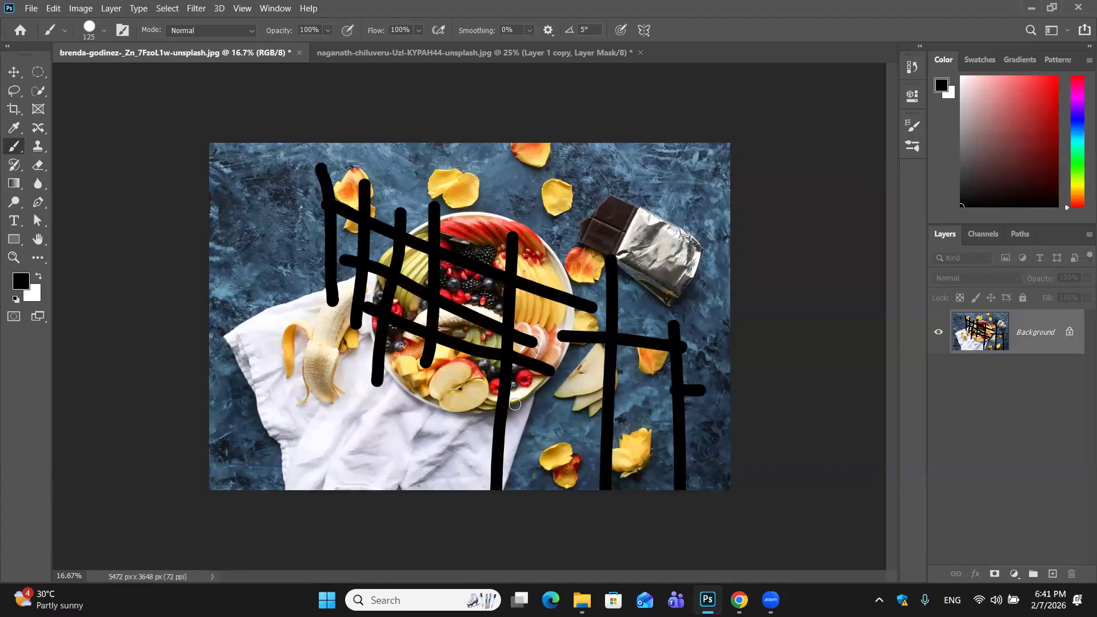
pyautogui.moveTo(460, 381); pyautogui.dragTo(482, 382)
pyautogui.moveTo(571, 264); pyautogui.dragTo(557, 398)
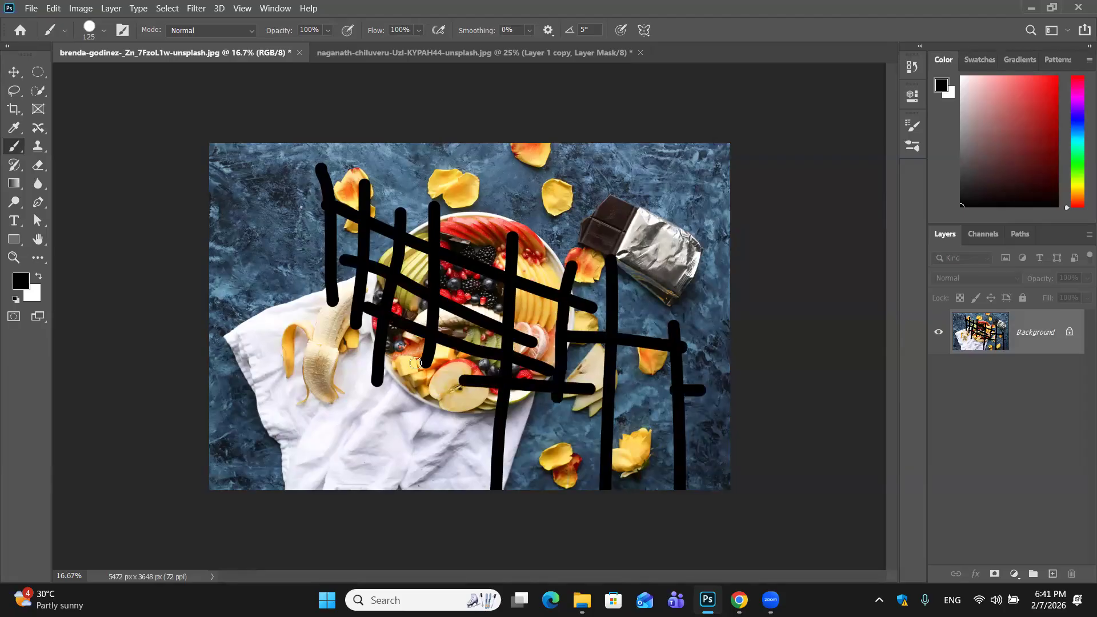
pyautogui.moveTo(342, 355); pyautogui.dragTo(719, 429)
pyautogui.moveTo(483, 445); pyautogui.dragTo(676, 454)
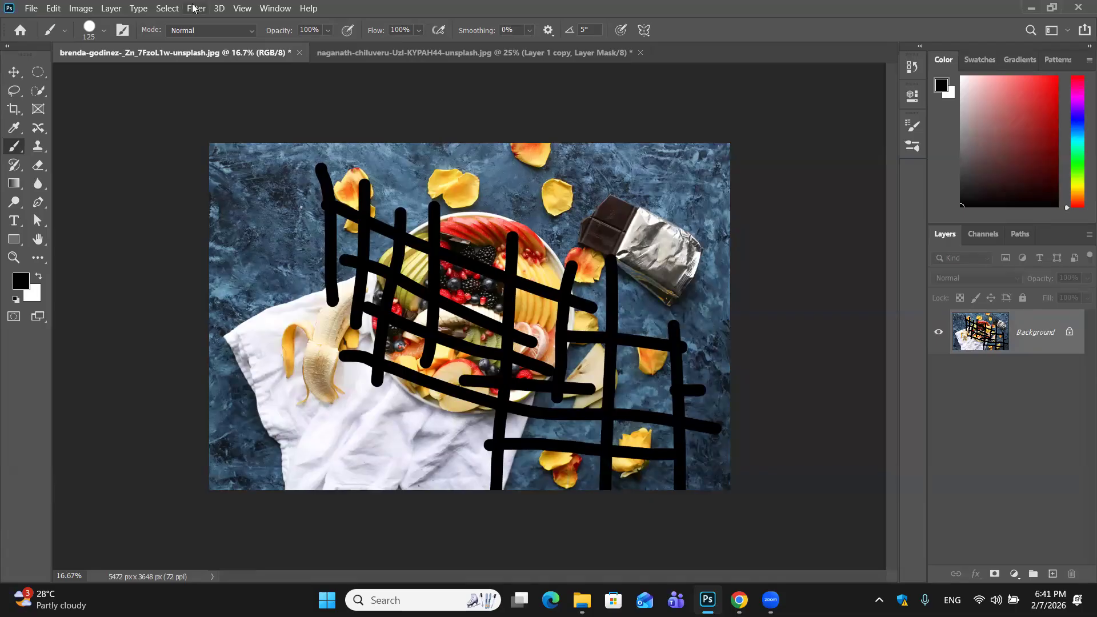
# Show the History panel as an enlarged floating panel beside the photo and activate the History Brush tool
pyautogui.click(268, 7)
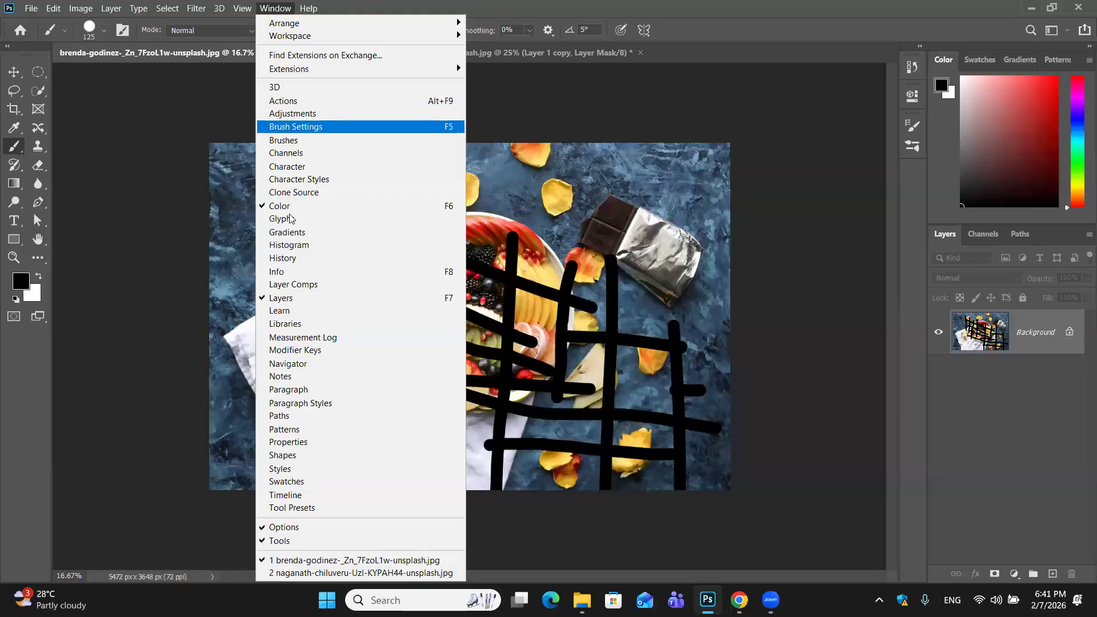
pyautogui.click(314, 262)
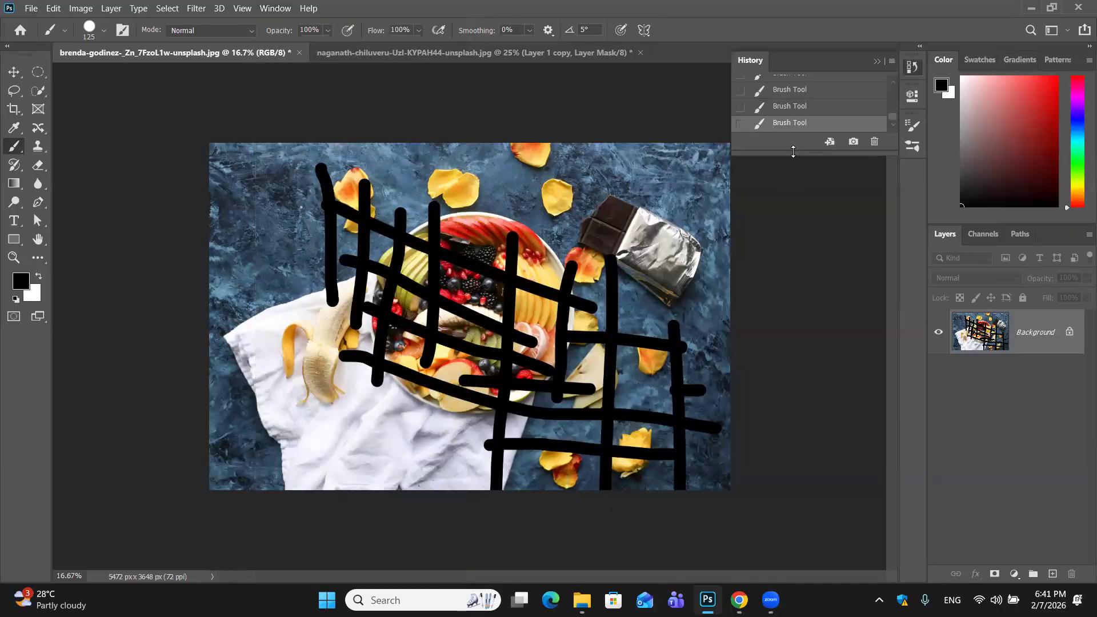
pyautogui.moveTo(812, 294); pyautogui.dragTo(800, 451)
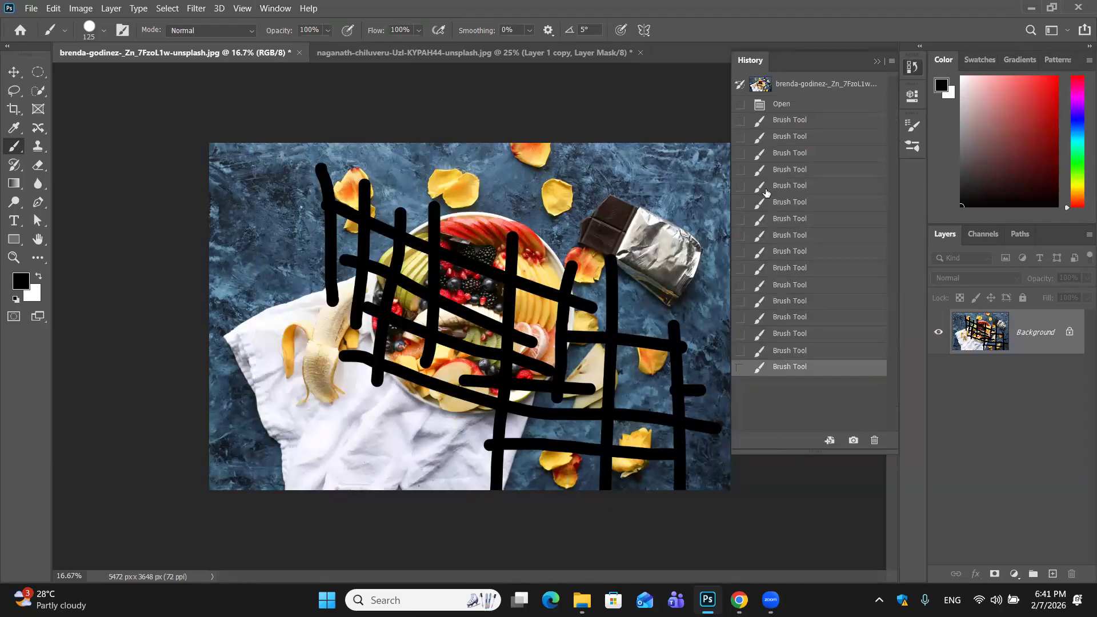
pyautogui.moveTo(800, 60); pyautogui.dragTo(696, 208)
pyautogui.moveTo(676, 136); pyautogui.dragTo(809, 103)
pyautogui.moveTo(705, 252); pyautogui.dragTo(622, 255)
pyautogui.moveTo(740, 97); pyautogui.dragTo(851, 130)
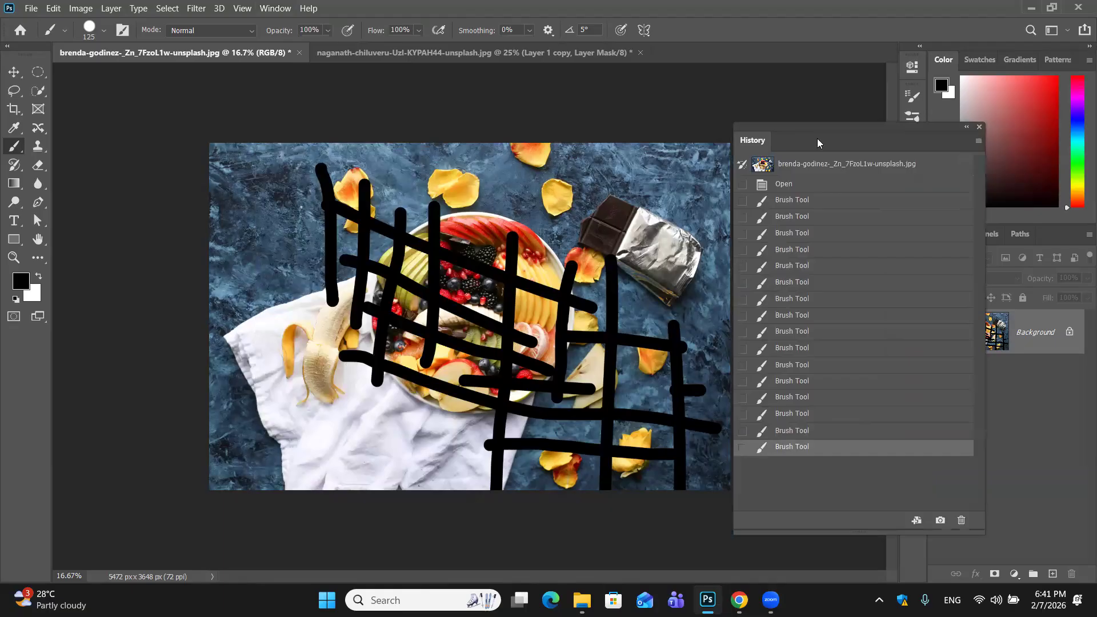
pyautogui.moveTo(857, 142); pyautogui.dragTo(876, 144)
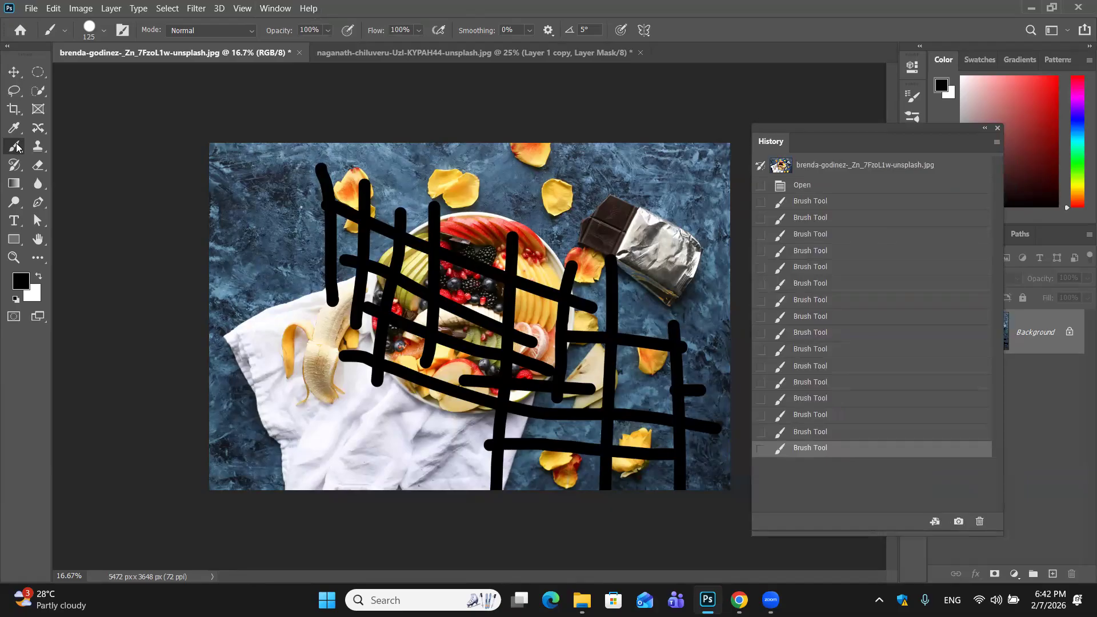
pyautogui.click(13, 167)
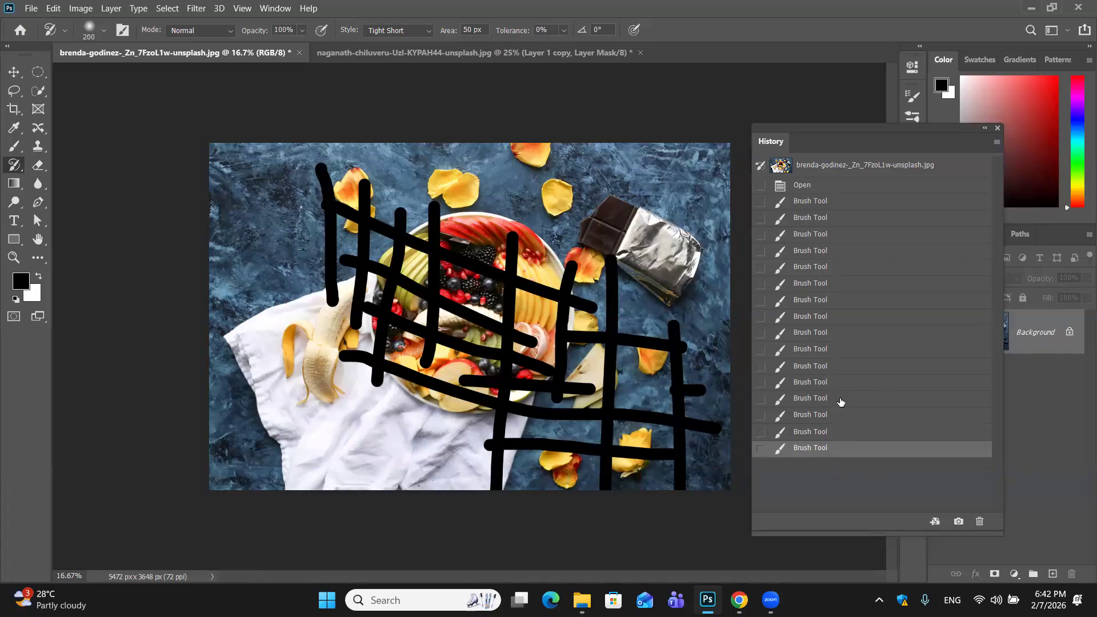
# Step back through the brush stroke history states to the Open state and the photo's original snapshot
pyautogui.click(844, 380)
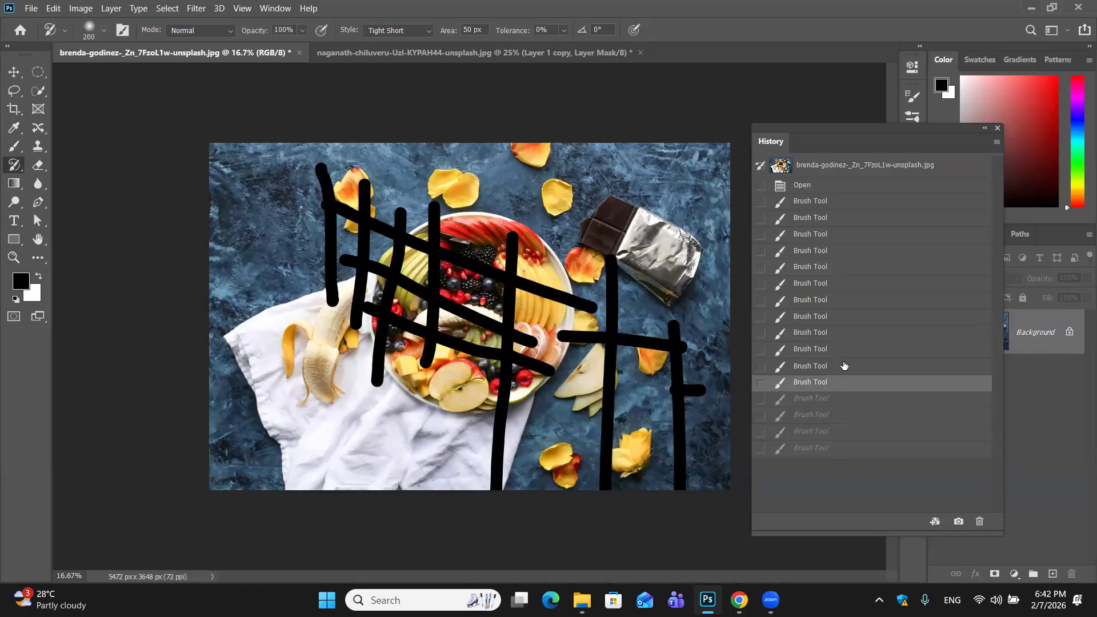
pyautogui.click(844, 366)
pyautogui.click(845, 350)
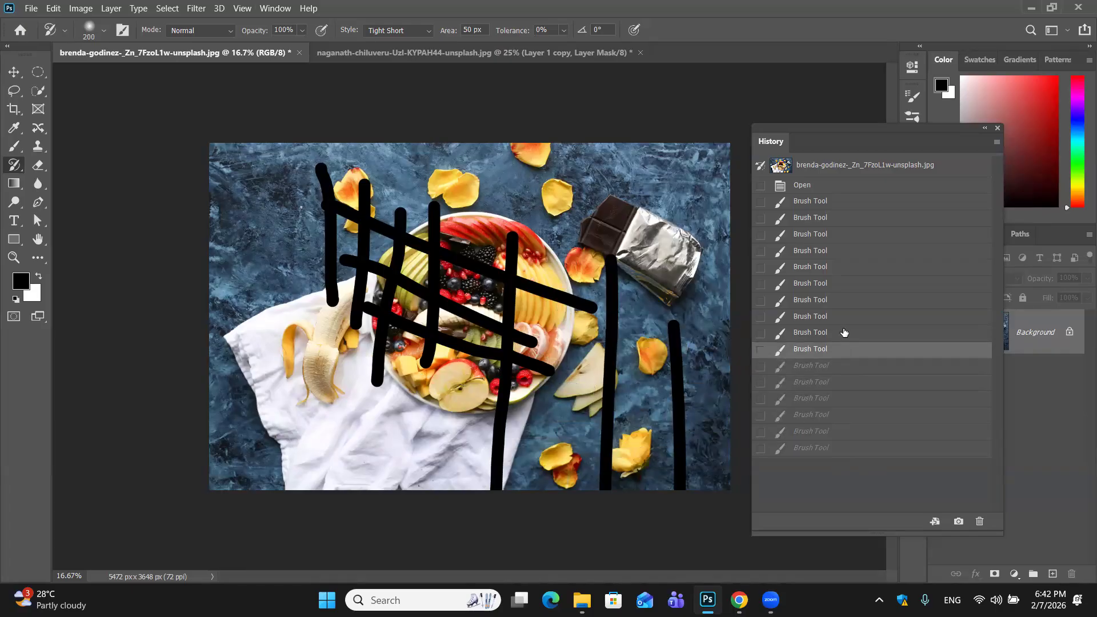
pyautogui.click(844, 332)
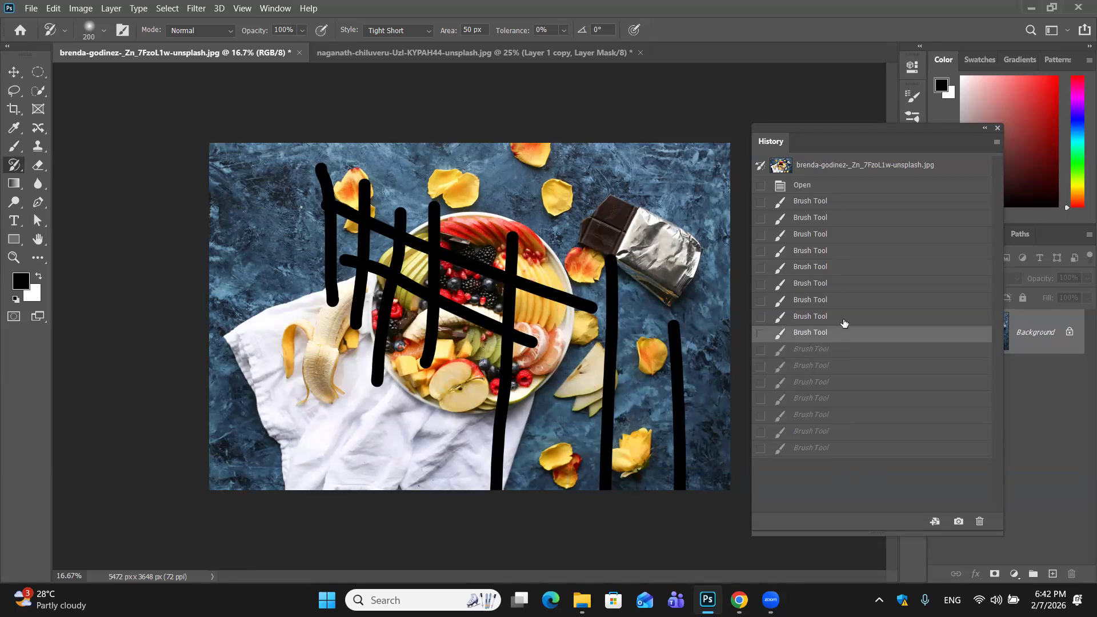
pyautogui.click(845, 318)
pyautogui.click(845, 301)
pyautogui.click(841, 283)
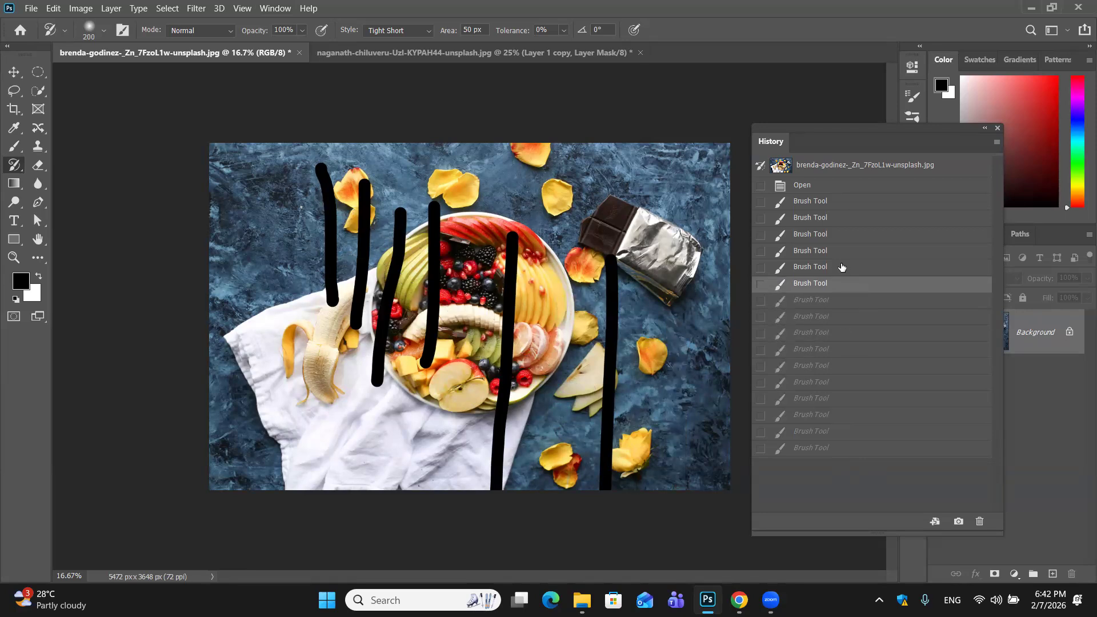
pyautogui.click(841, 266)
pyautogui.click(843, 251)
pyautogui.click(845, 235)
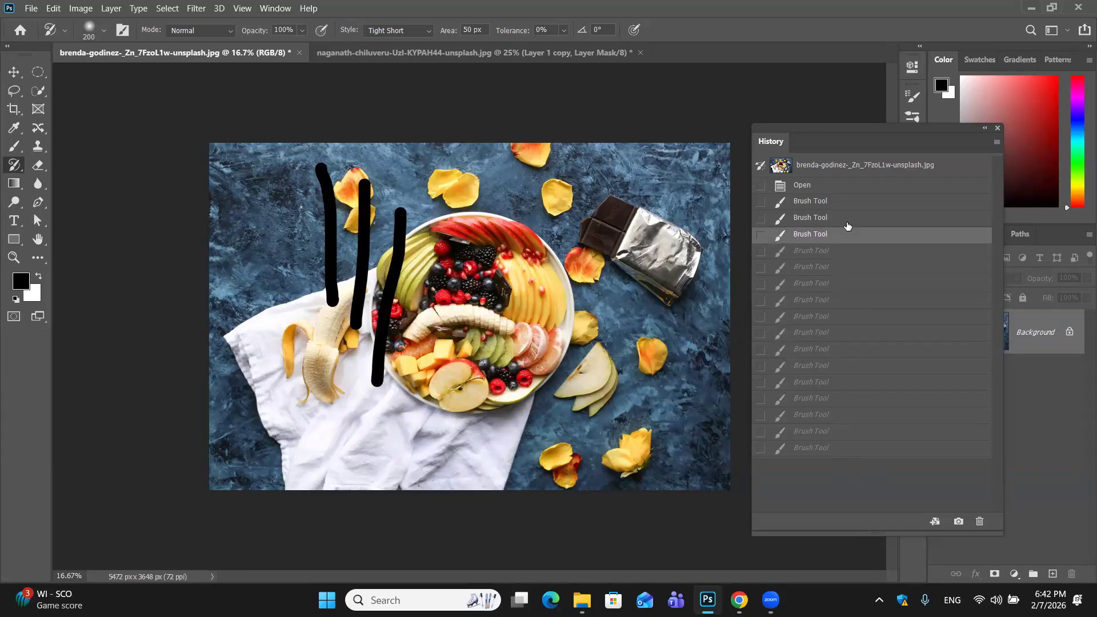
pyautogui.click(849, 218)
pyautogui.click(851, 191)
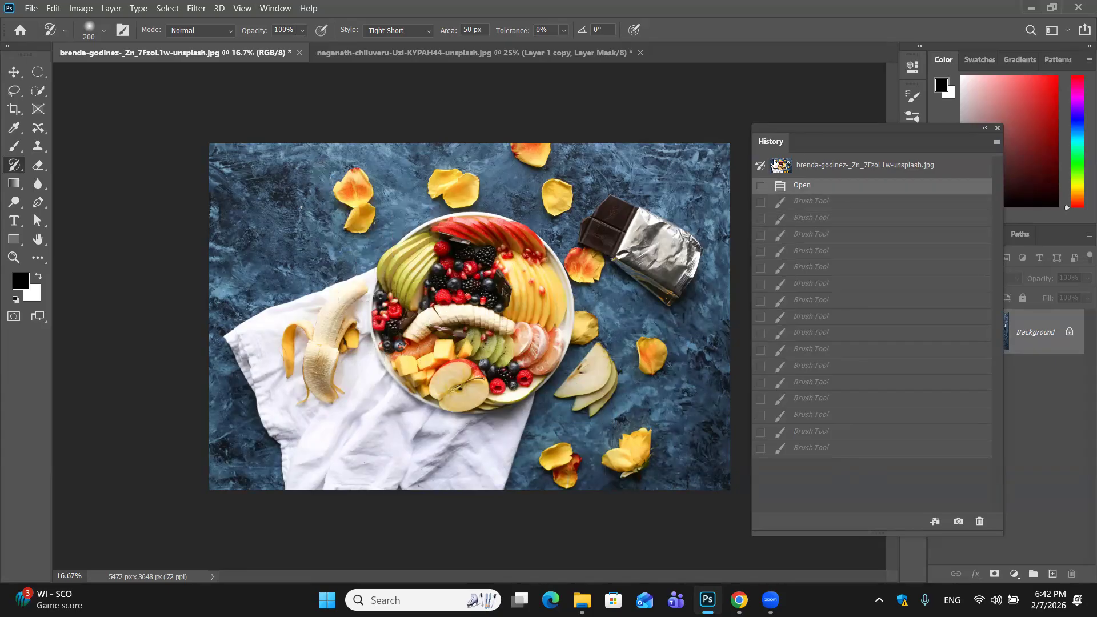
pyautogui.click(775, 165)
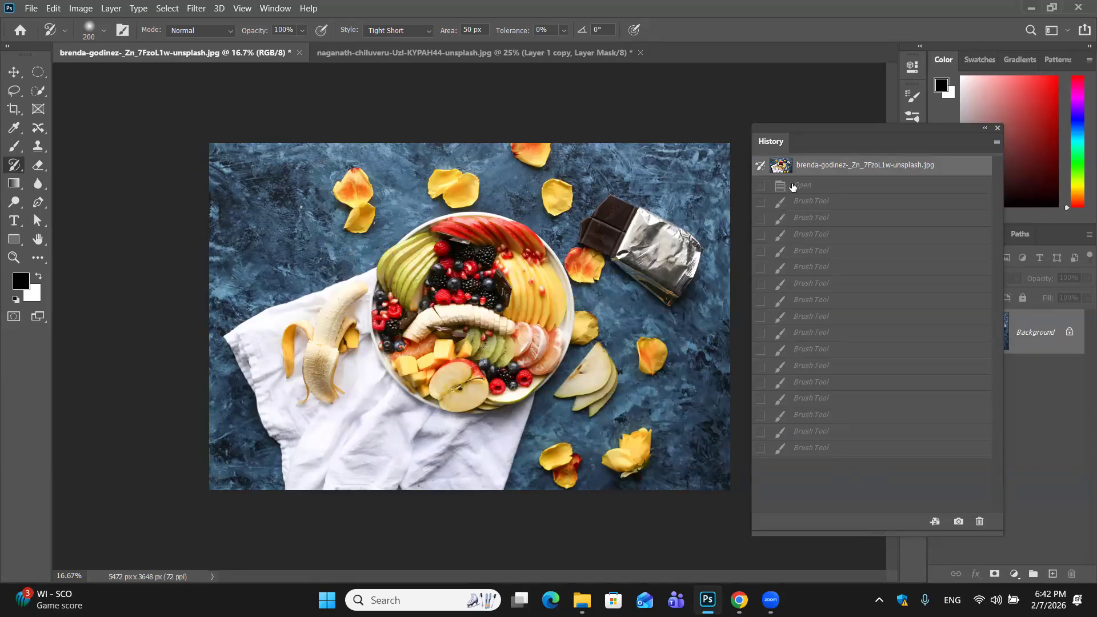
# Restore the brush strokes one history state at a time, from the first vertical stroke through the last crossing stroke
pyautogui.click(811, 200)
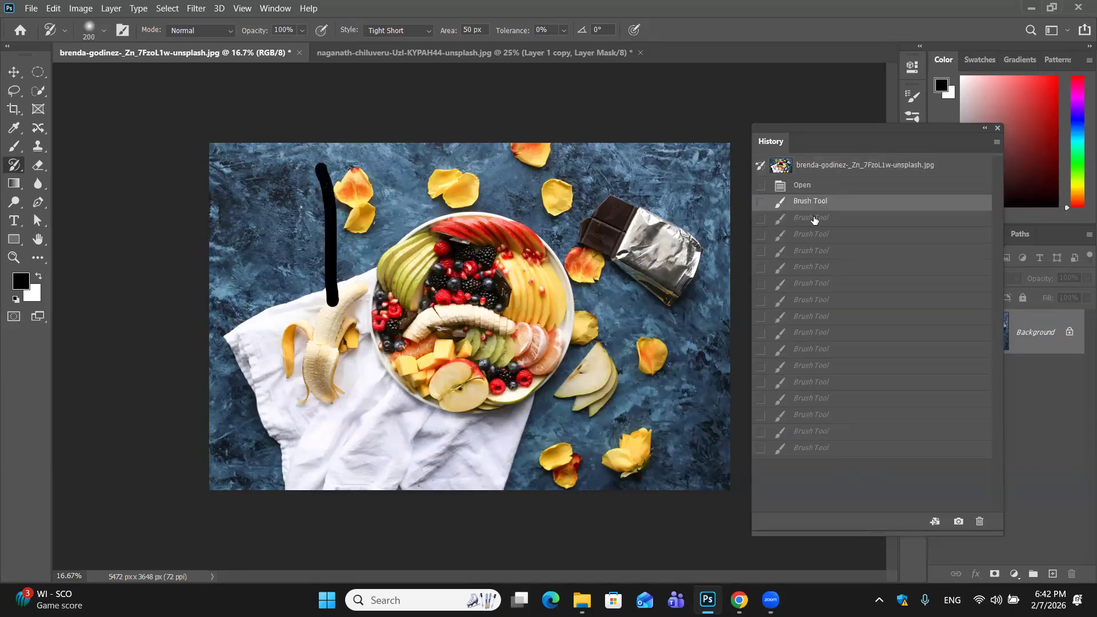
pyautogui.click(814, 219)
pyautogui.click(814, 234)
pyautogui.click(813, 251)
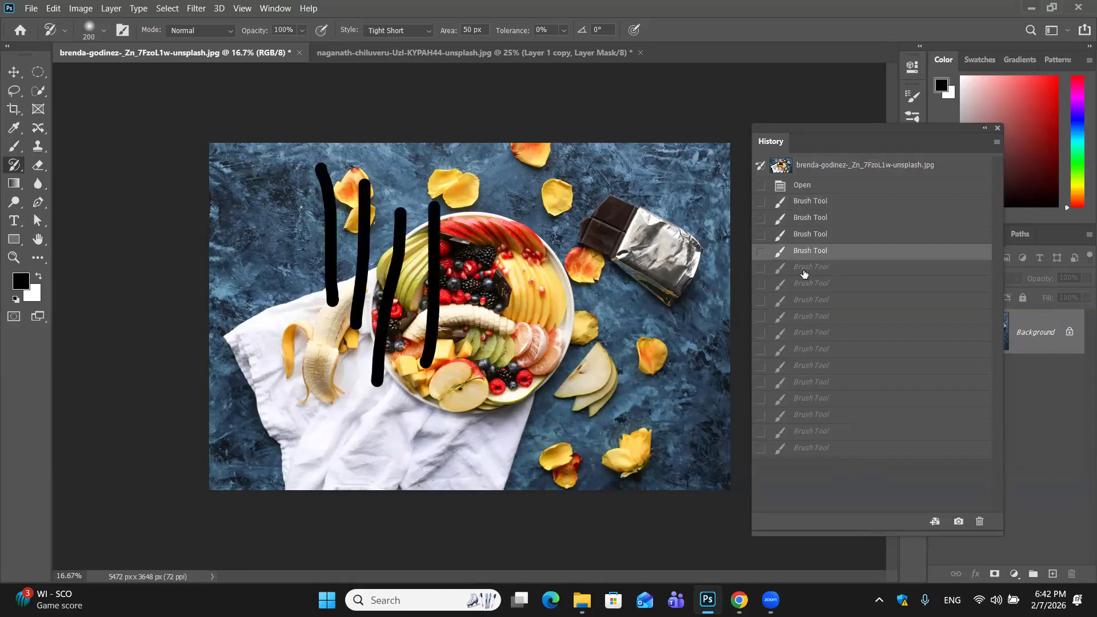
pyautogui.click(804, 268)
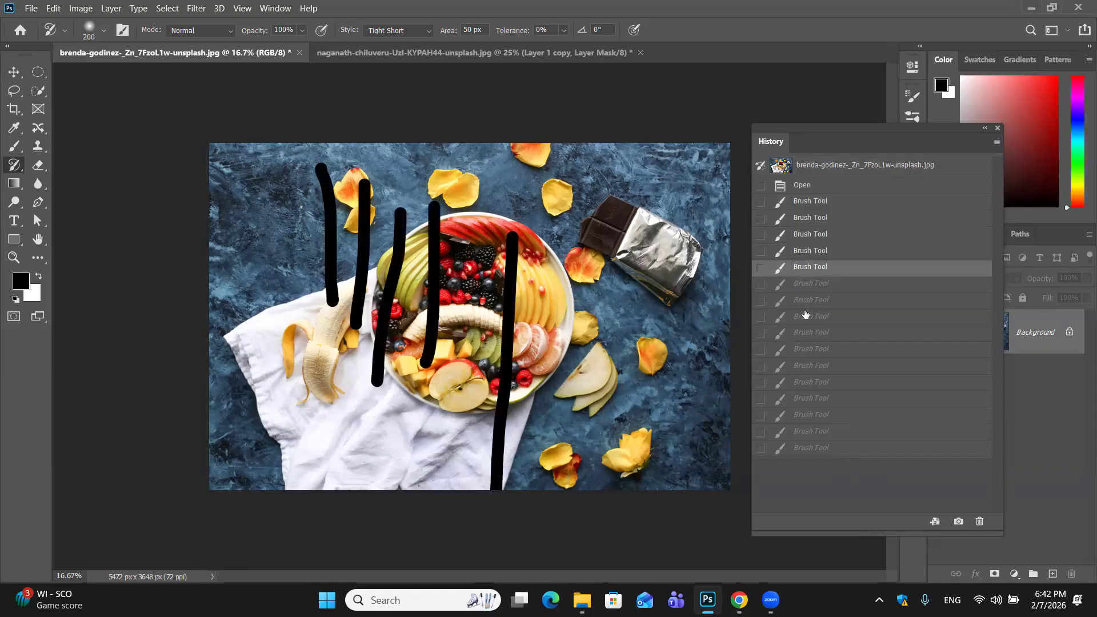
pyautogui.hotkey('ctrl', 'shift', 'z')
pyautogui.hotkey('ctrl', 'shift', 'z')
pyautogui.hotkey('ctrl', 'shift', 'z')
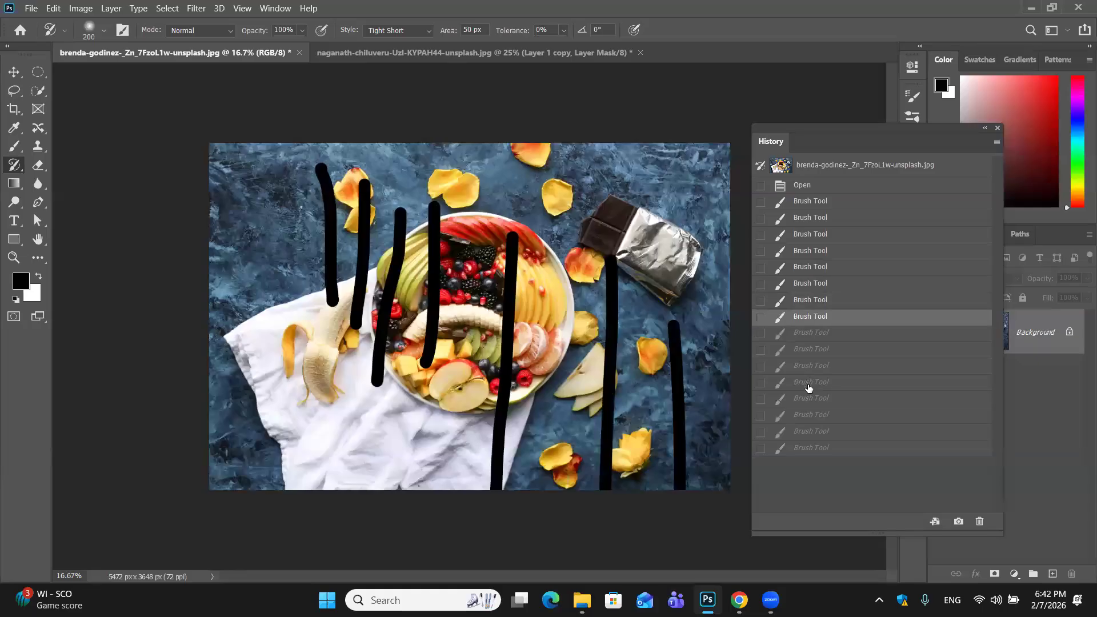
pyautogui.hotkey('ctrl', 'shift', 'z')
pyautogui.hotkey('ctrl', 'shift', 'z')
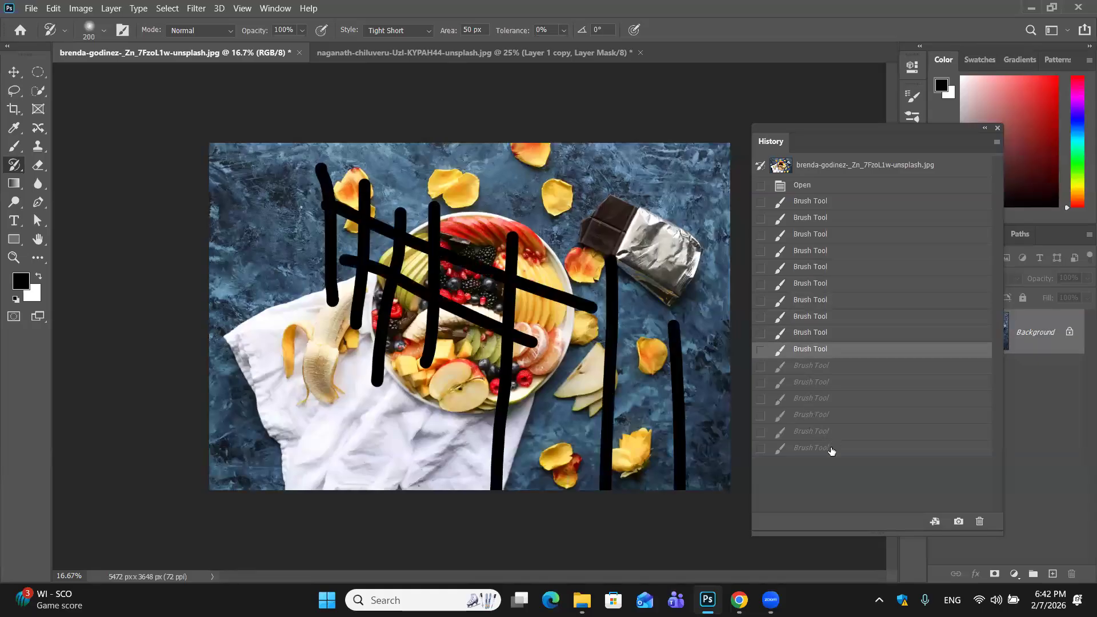
pyautogui.hotkey('ctrl', 'shift', 'z')
pyautogui.hotkey('ctrl', 'shift', 'z')
pyautogui.hotkey('ctrl', 'shift', 'z')
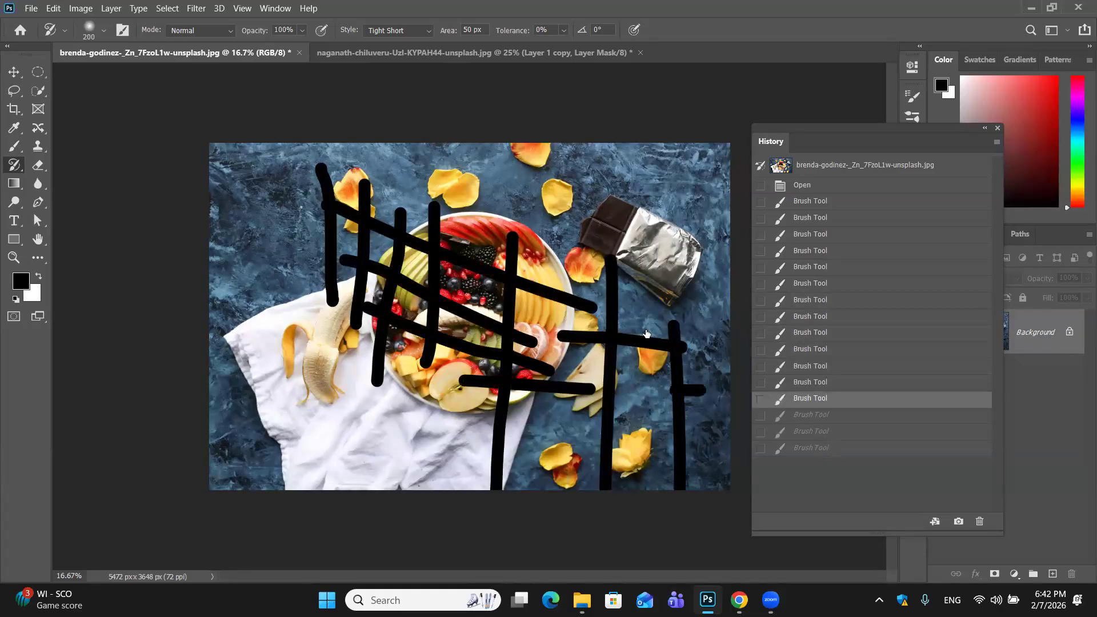
pyautogui.hotkey('ctrl', 'shift', 'z')
pyautogui.hotkey('ctrl', 'shift', 'z')
pyautogui.hotkey('ctrl', 'shift', 'z')
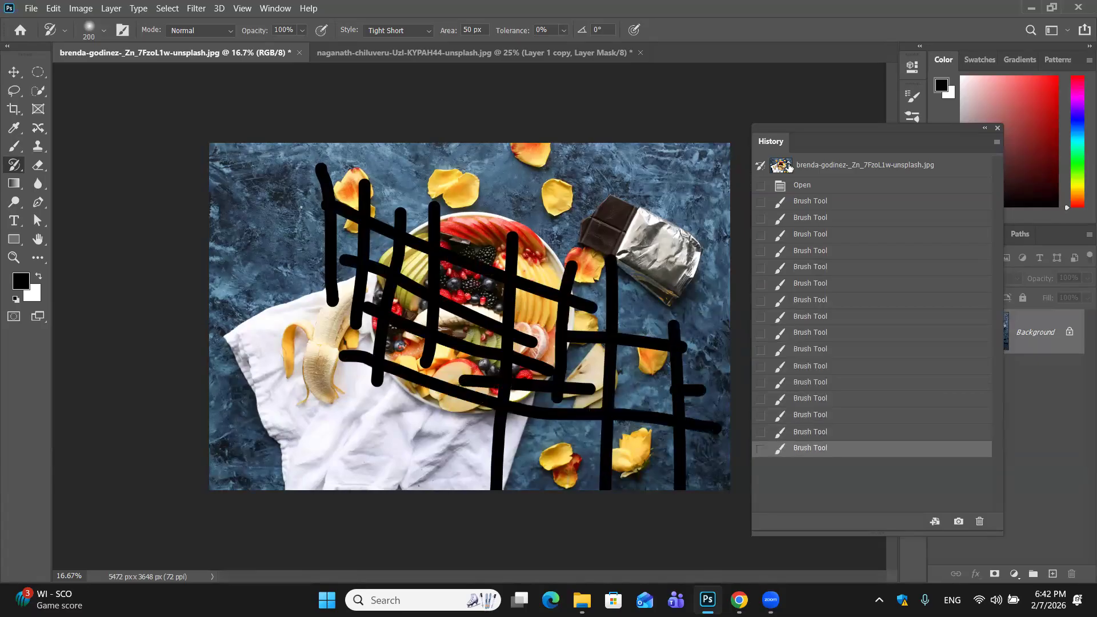
pyautogui.hotkey('ctrl', 'alt', 'z')
pyautogui.hotkey('ctrl', 'alt', 'z')
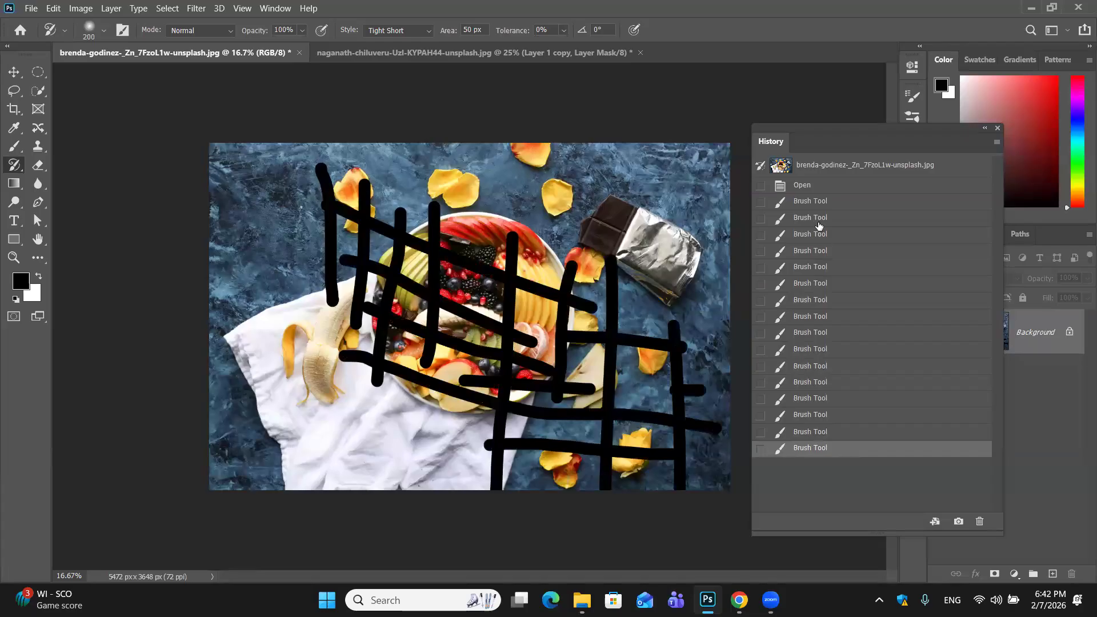
# Revert the photo to the history state of its first brush stroke
pyautogui.click(817, 203)
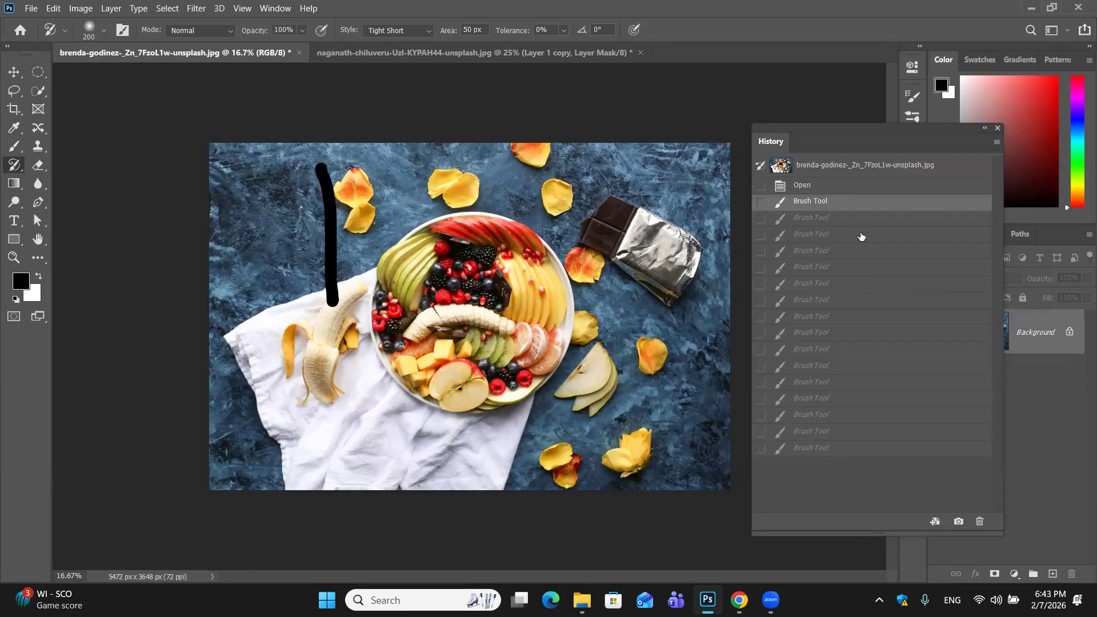
# Open the list of Preferences categories
pyautogui.click(48, 9)
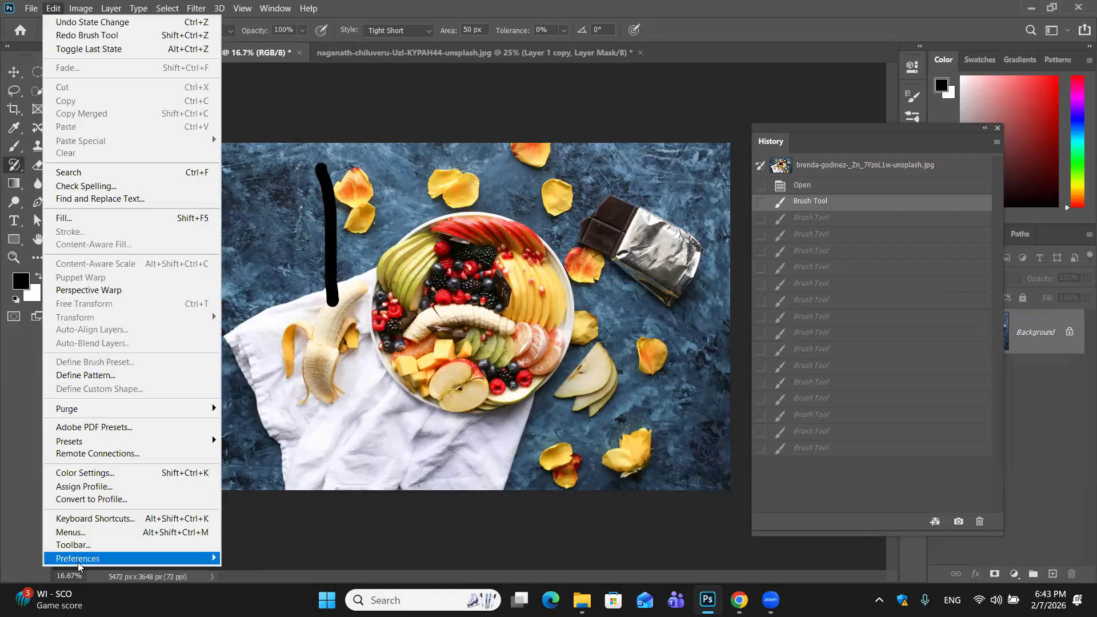
pyautogui.moveTo(81, 559)
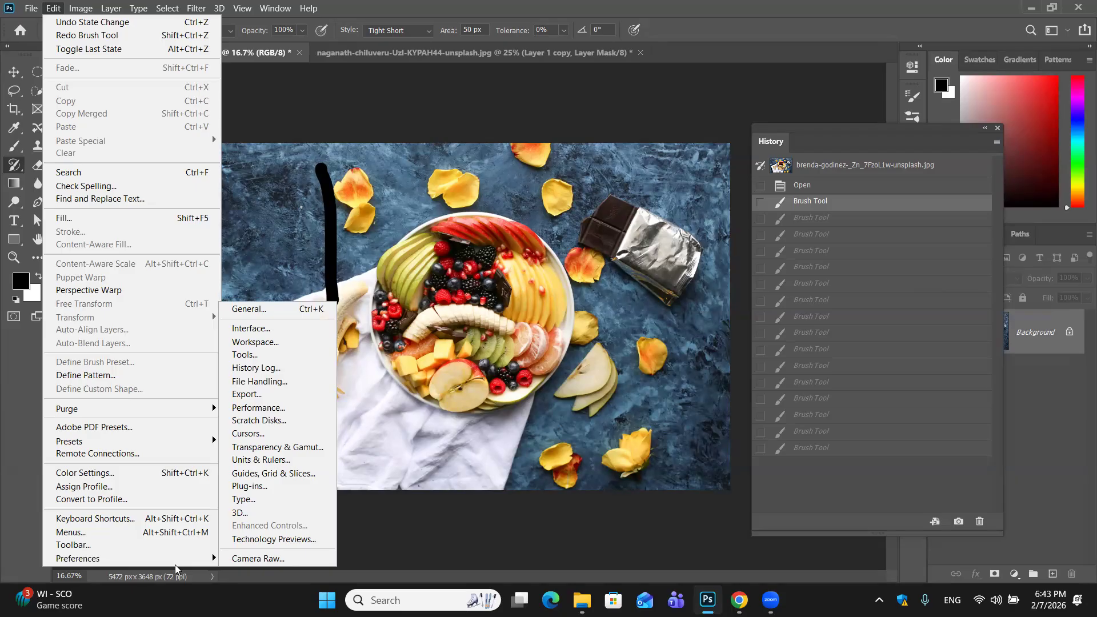
# Set the number of History States to 50 in the Performance preferences
pyautogui.click(197, 563)
pyautogui.moveTo(206, 562)
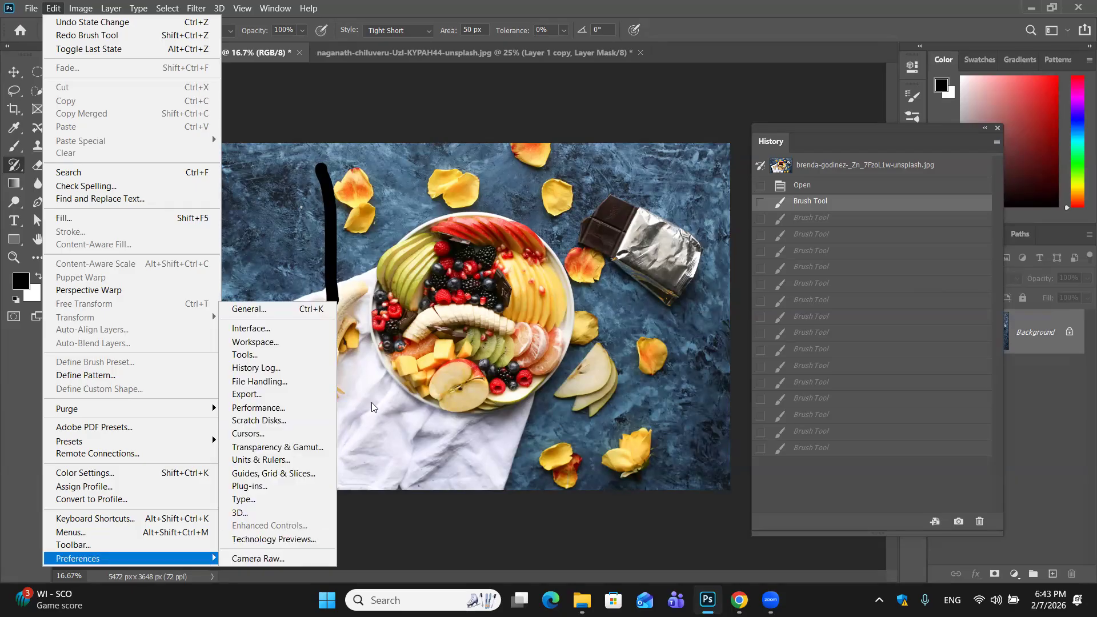
pyautogui.click(297, 410)
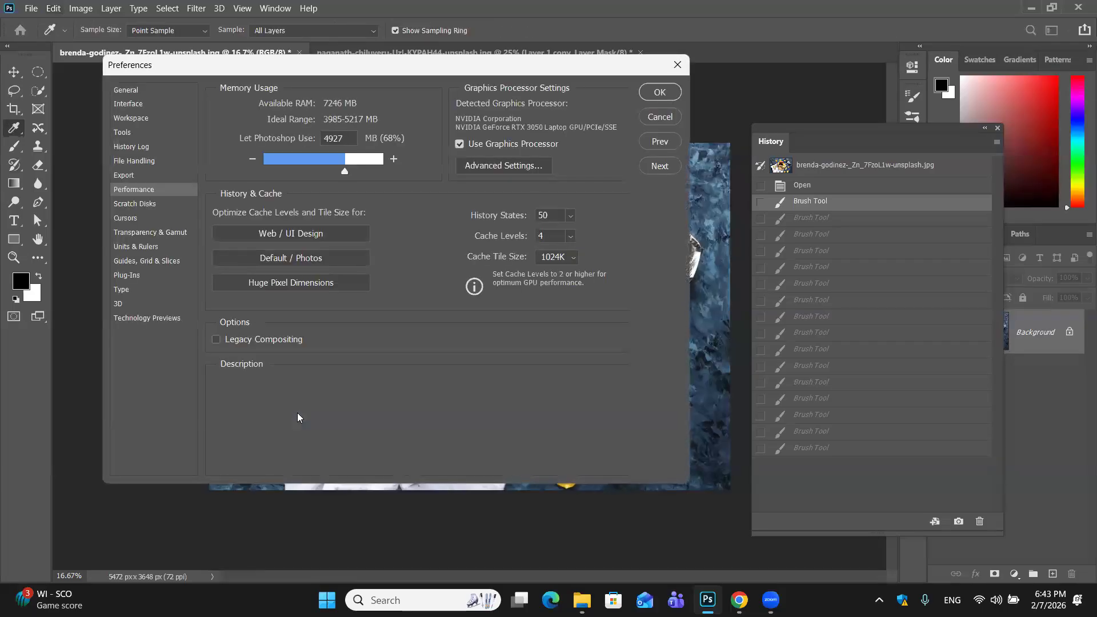
pyautogui.click(569, 216)
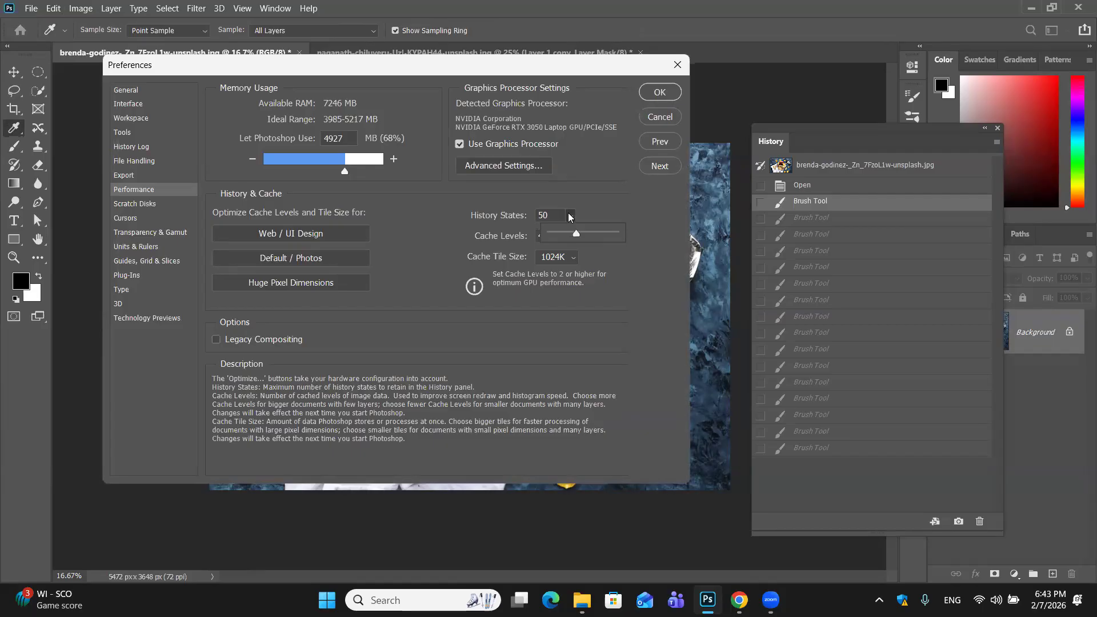
pyautogui.moveTo(576, 236); pyautogui.dragTo(667, 215)
pyautogui.click(567, 233)
pyautogui.moveTo(570, 231); pyautogui.dragTo(579, 231)
pyautogui.click(578, 230)
pyautogui.click(557, 214)
pyautogui.press('BackSpace')
pyautogui.write('0')
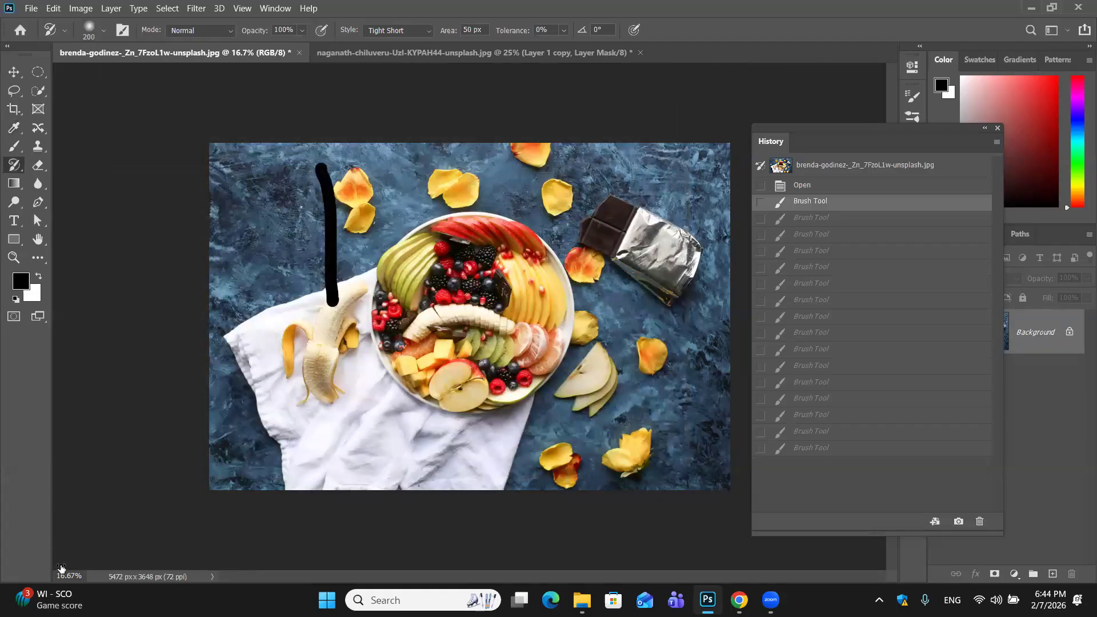
# Reopen the Performance preferences, reposition the dialog over the image, and choose 1024K as the Cache Tile Size
pyautogui.click(53, 9)
pyautogui.moveTo(66, 561)
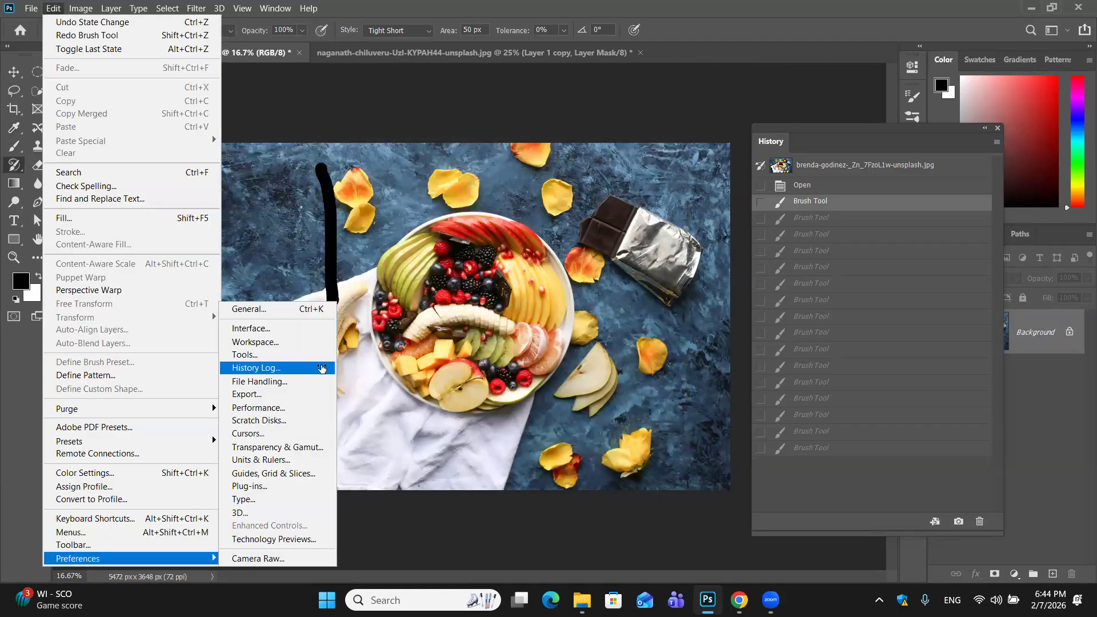
pyautogui.click(306, 404)
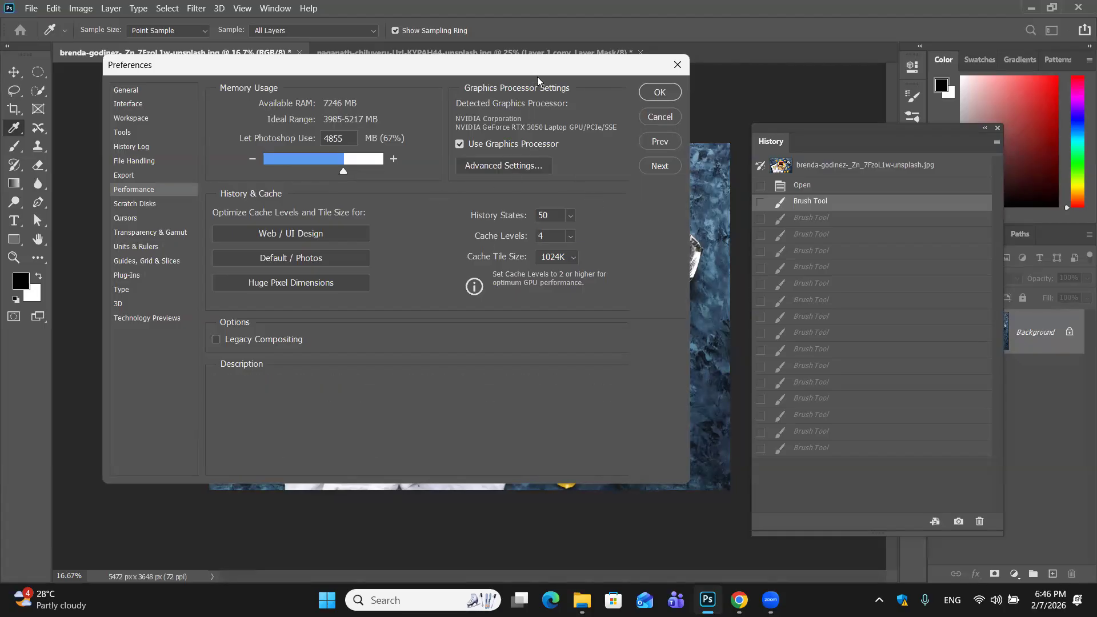
pyautogui.moveTo(400, 64); pyautogui.dragTo(897, 153)
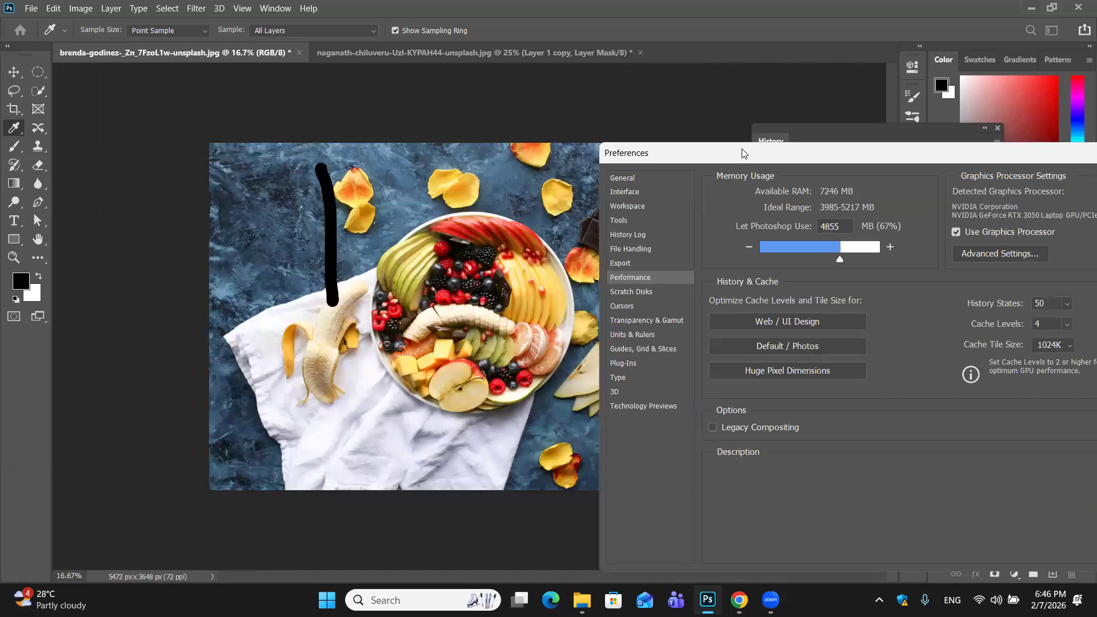
pyautogui.moveTo(742, 153); pyautogui.dragTo(368, 86)
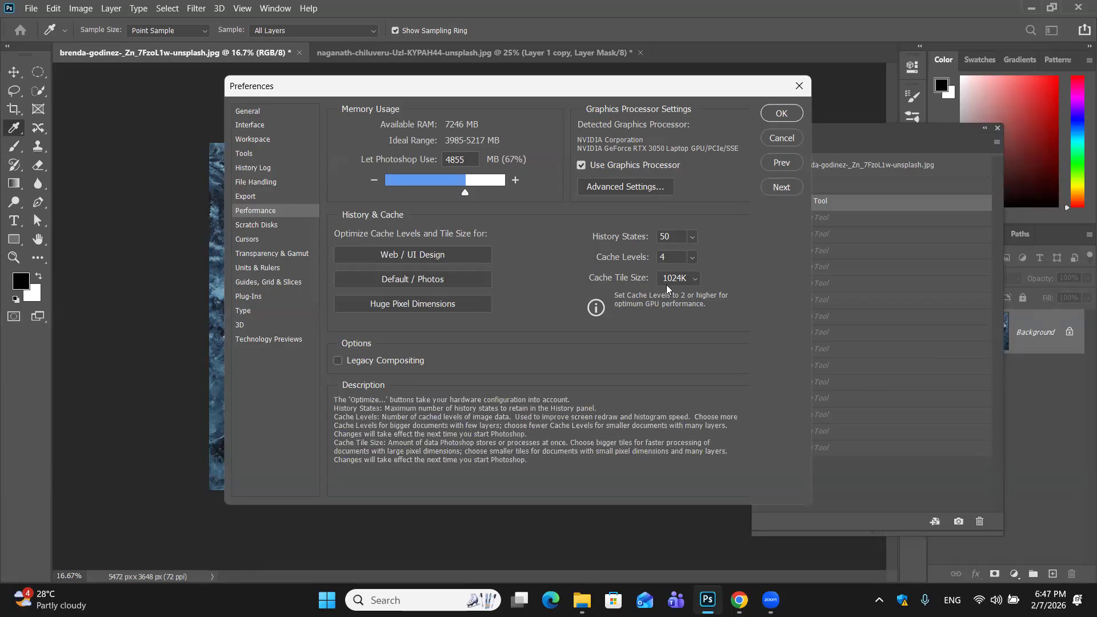
pyautogui.click(694, 282)
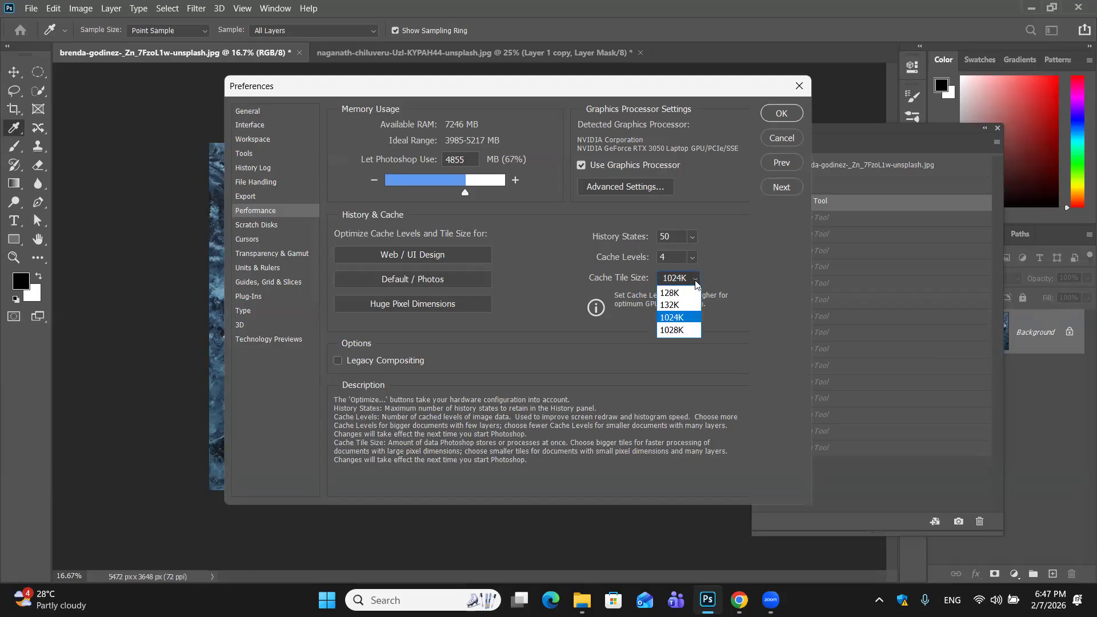
pyautogui.click(686, 315)
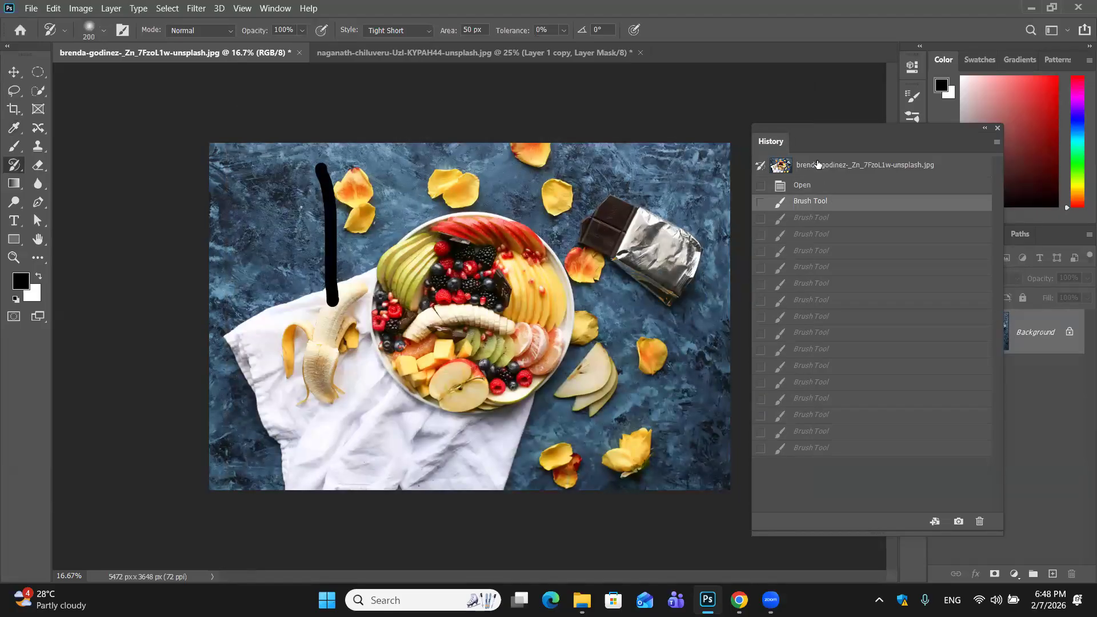
# Return the image to its original History snapshot and set the Brush tool's foreground color to red #ff1111
pyautogui.click(811, 449)
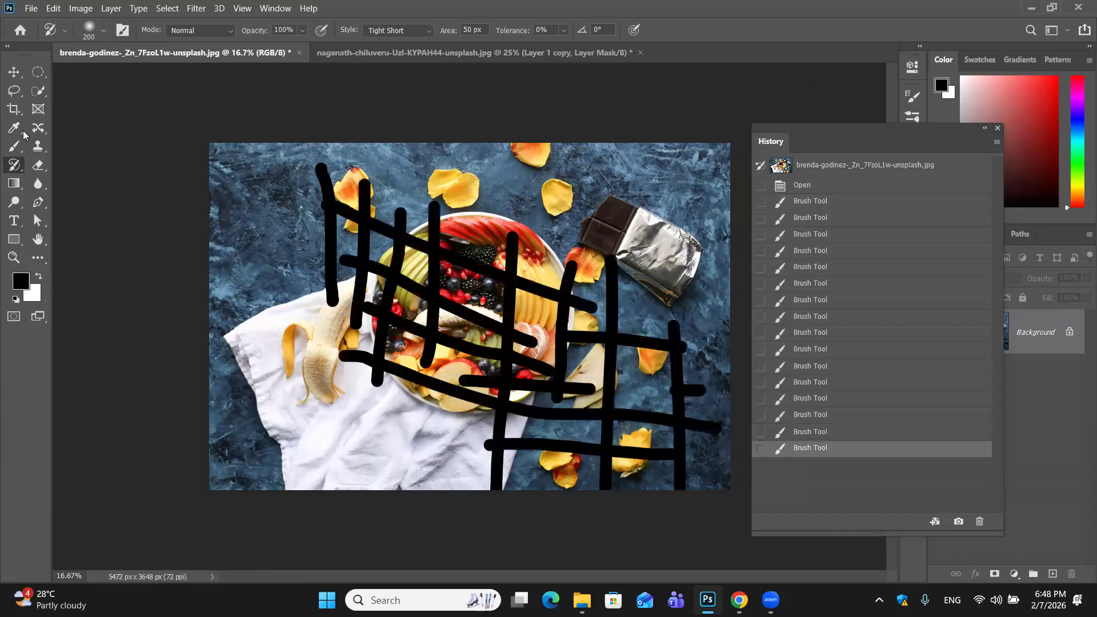
pyautogui.hotkey('ctrl', 'alt', 'z')
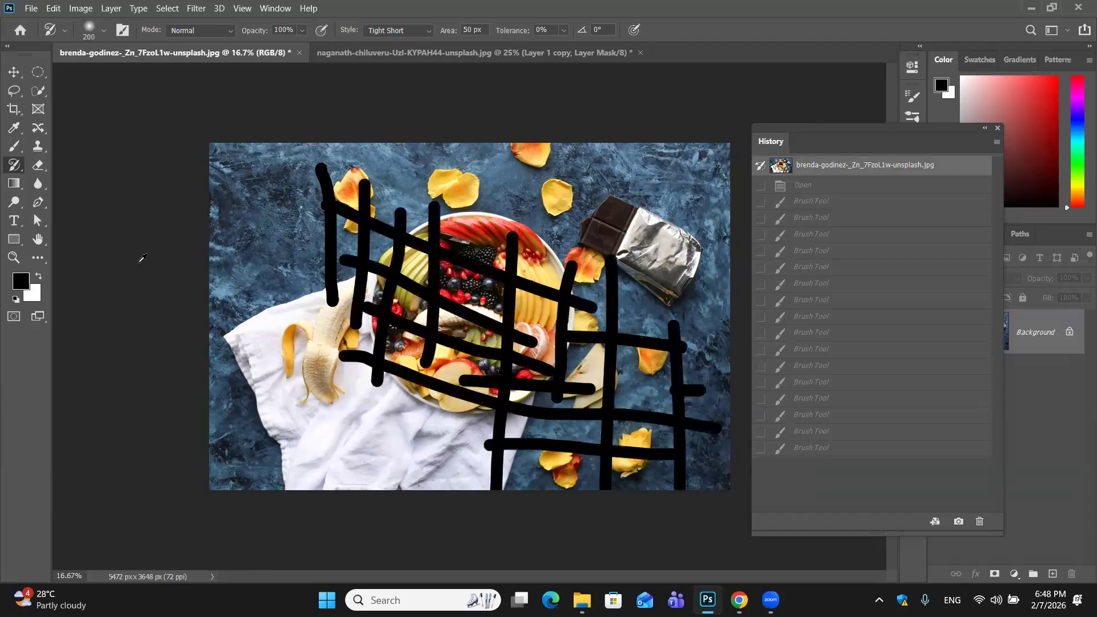
pyautogui.press('b')
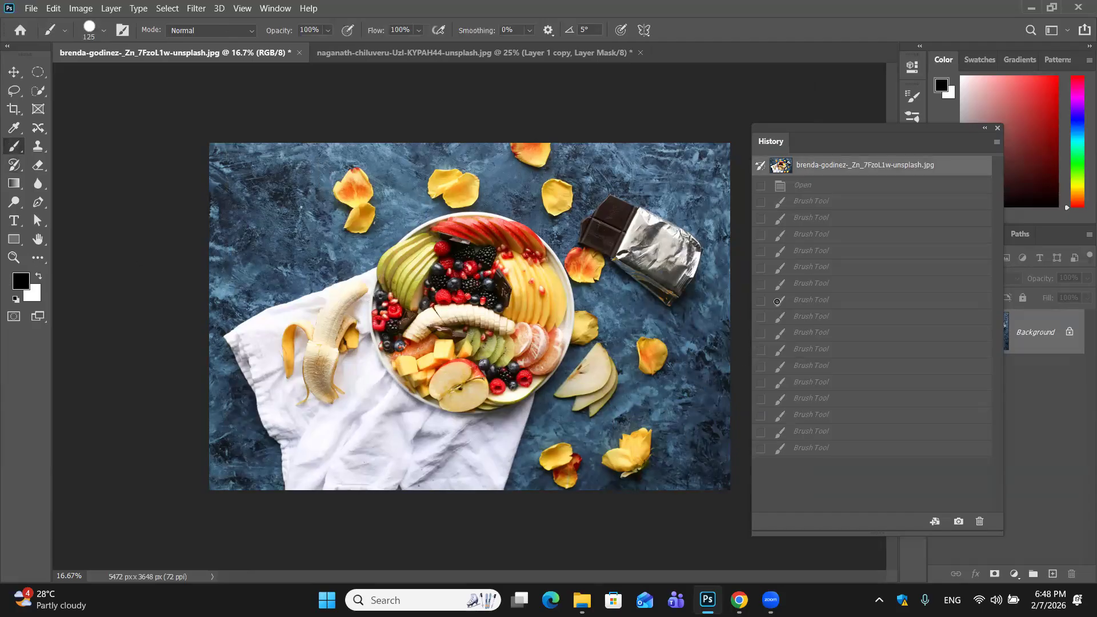
pyautogui.click(782, 316)
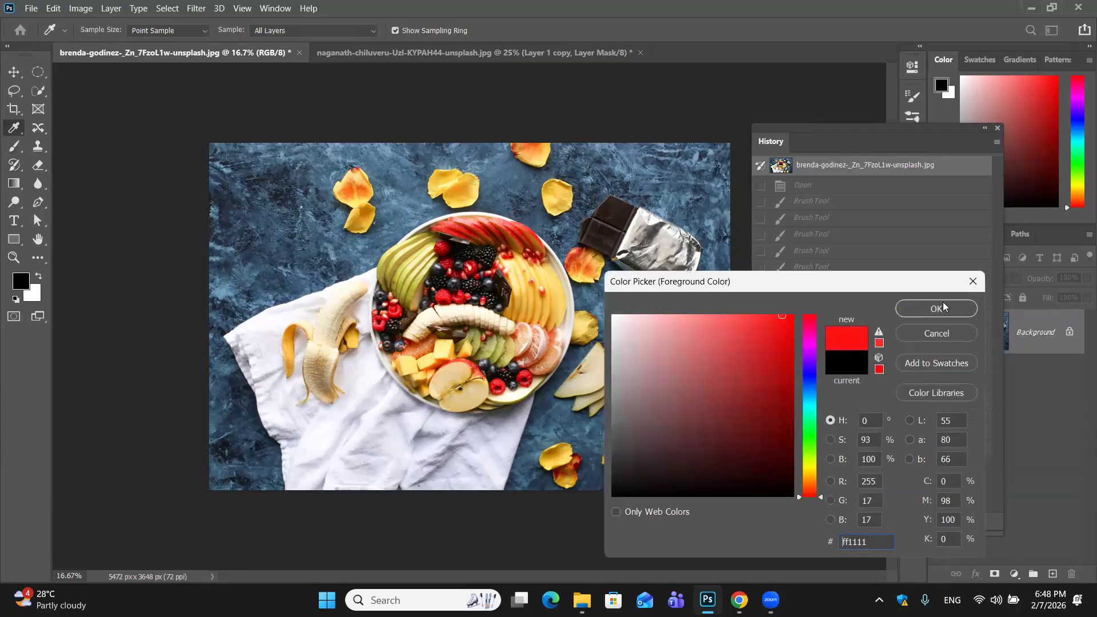
pyautogui.click(943, 307)
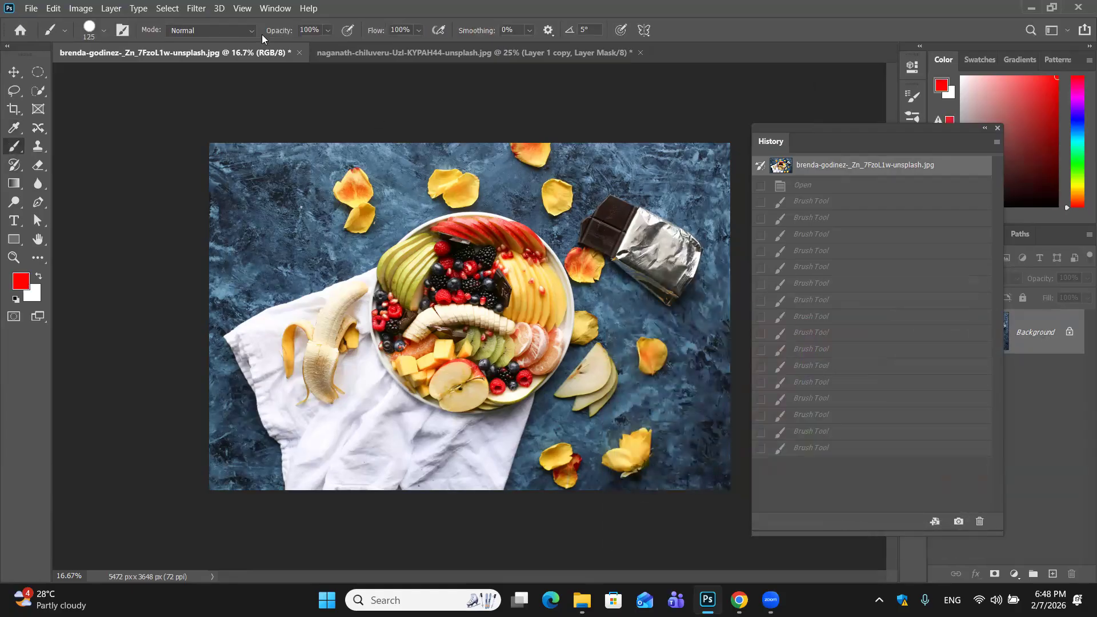
# Set the Brush tool to Overlay blending mode with a size of 177 px
pyautogui.click(248, 30)
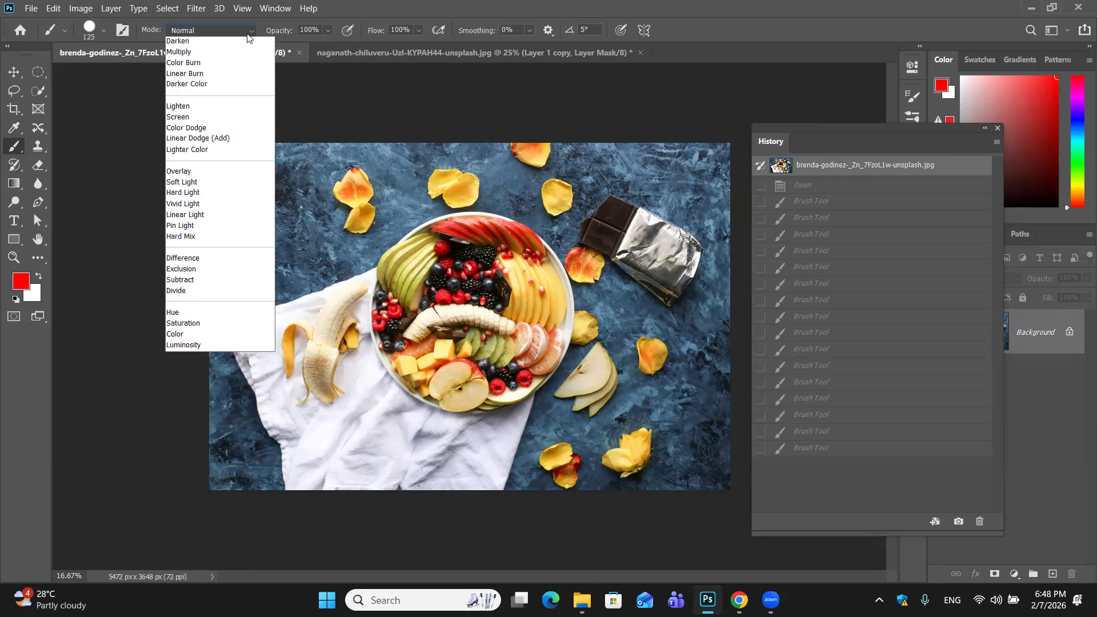
pyautogui.click(214, 227)
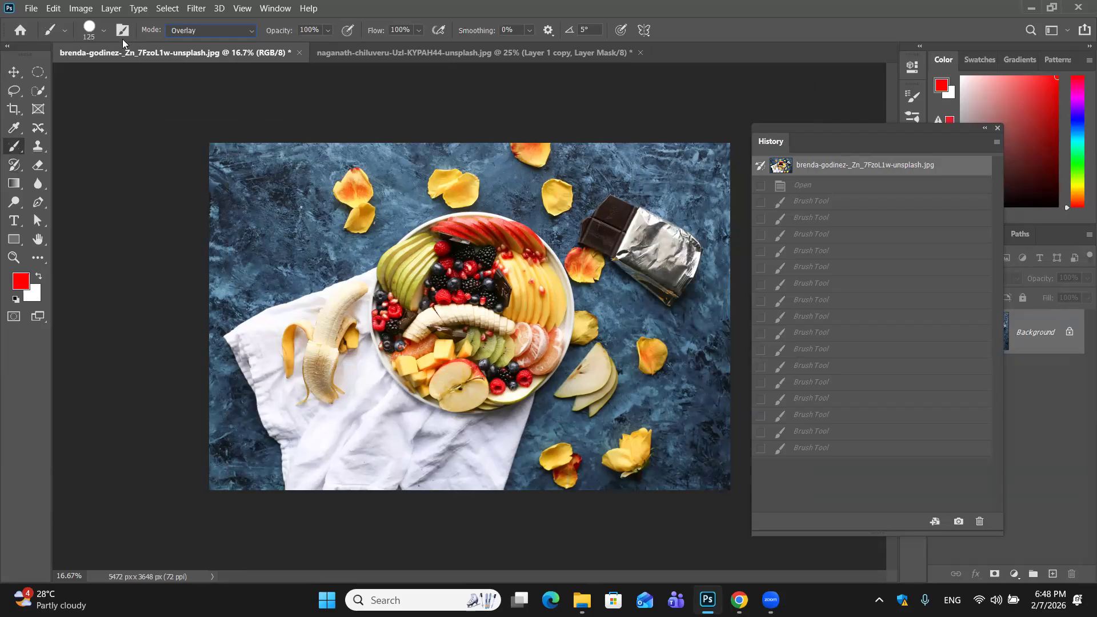
pyautogui.rightClick(144, 67)
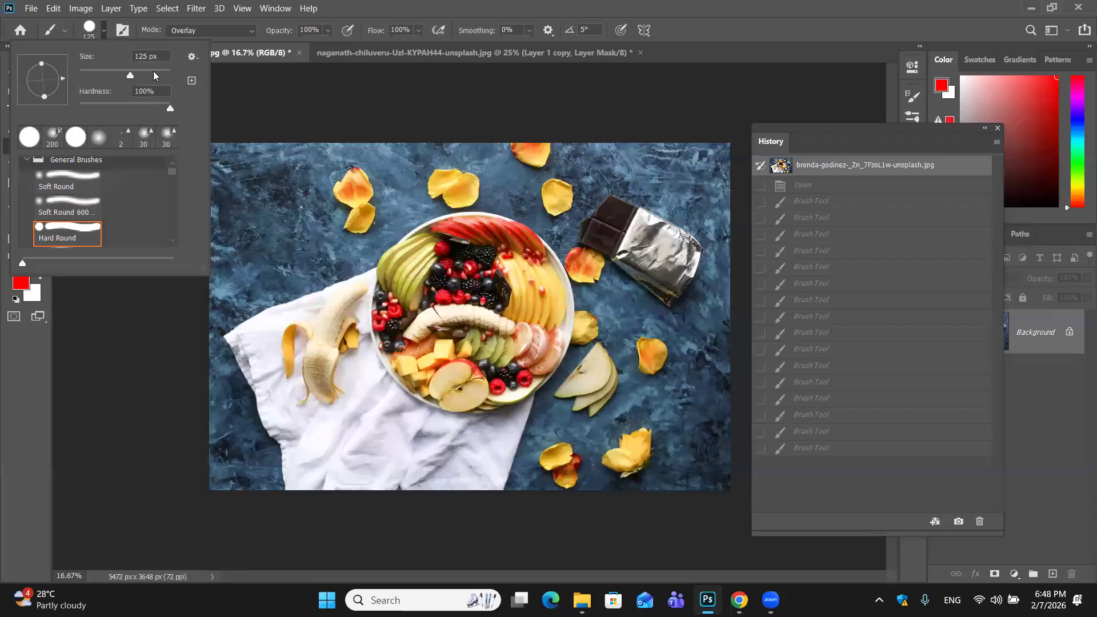
pyautogui.click(142, 69)
# Paint a red test stroke across the upper-left petals onto the fruit plate, and undo it
pyautogui.click(425, 260)
pyautogui.click(425, 260)
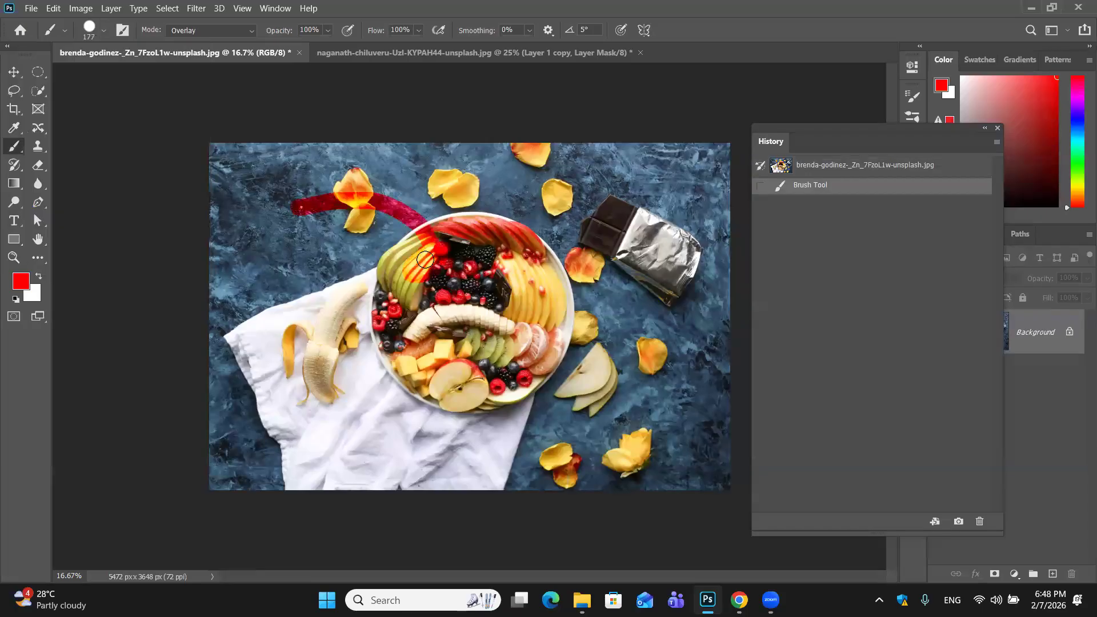
pyautogui.hotkey('ctrl', 'z')
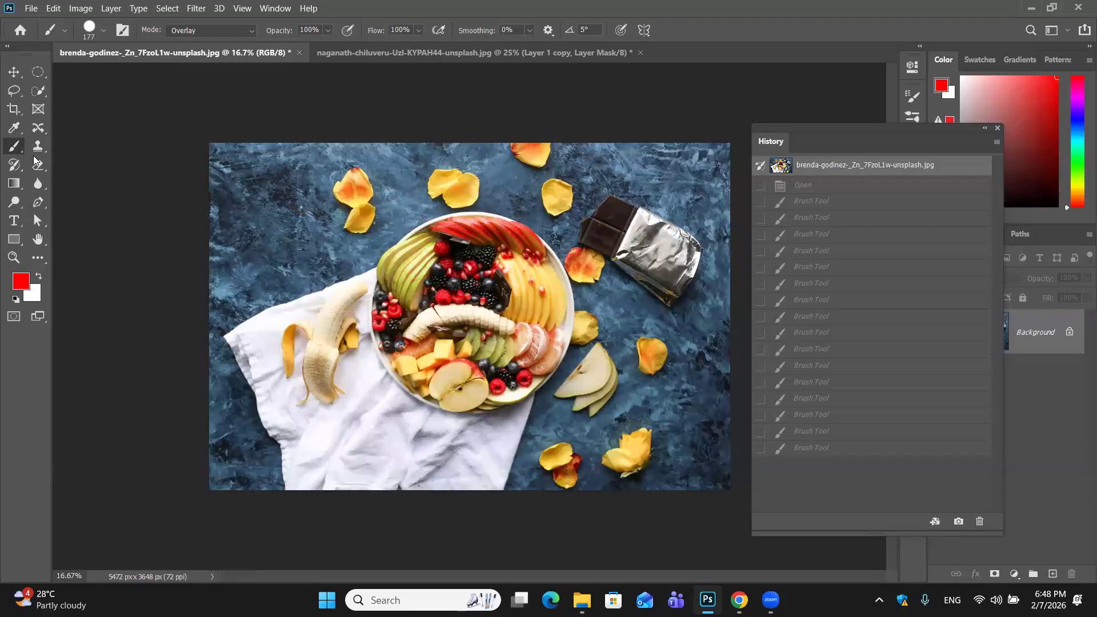
# Try an Art History Brush stroke on the image's upper-left blue background, and undo it
pyautogui.click(14, 165)
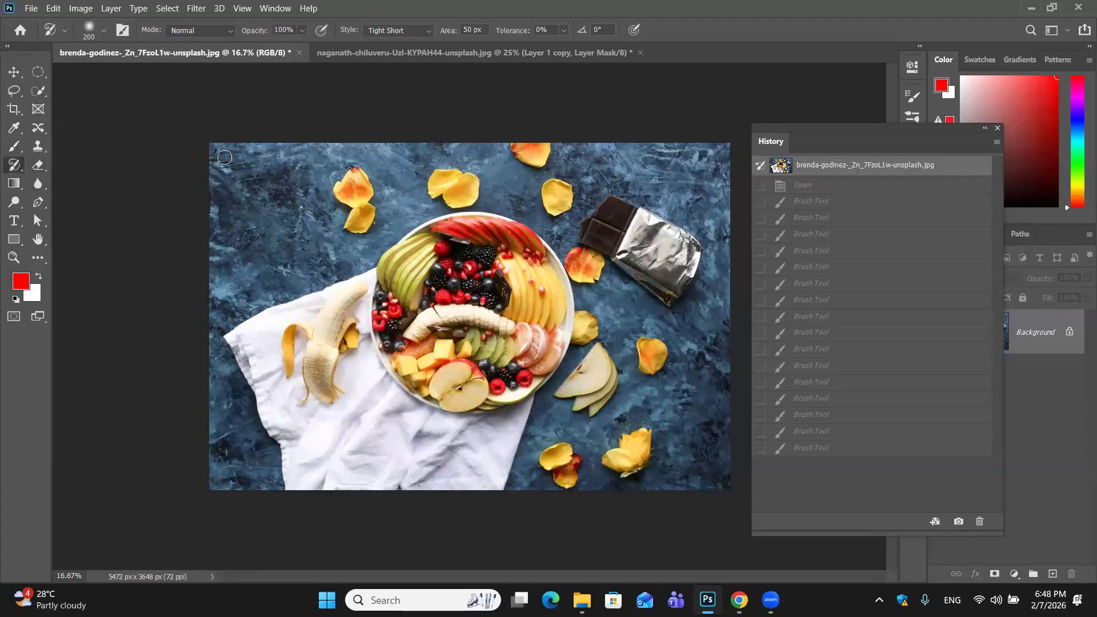
pyautogui.click(246, 158)
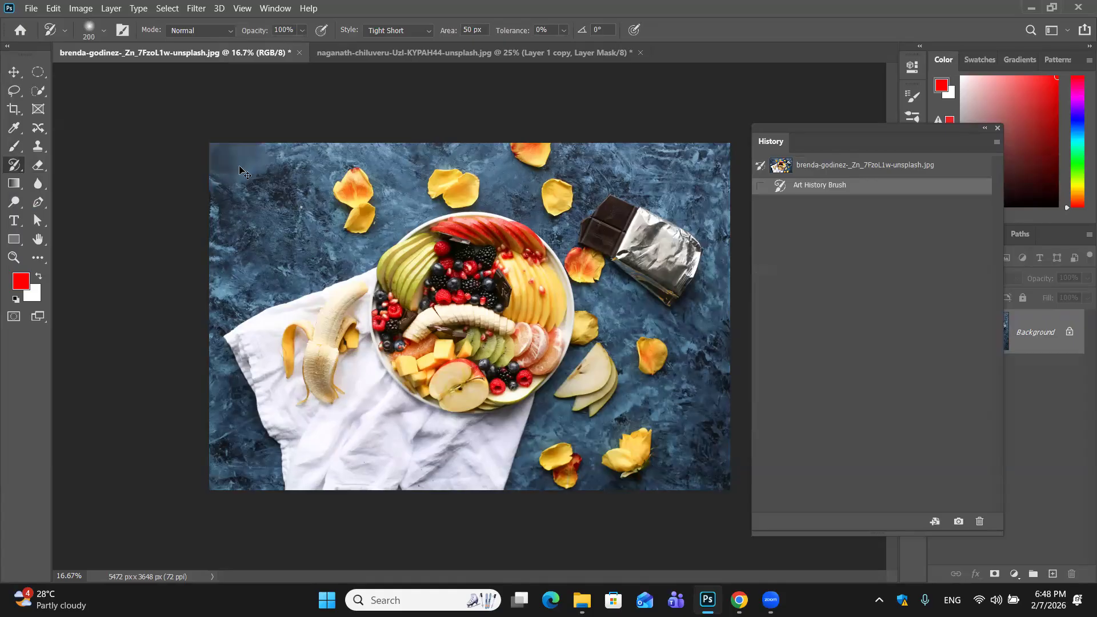
pyautogui.hotkey('ctrl', 'z')
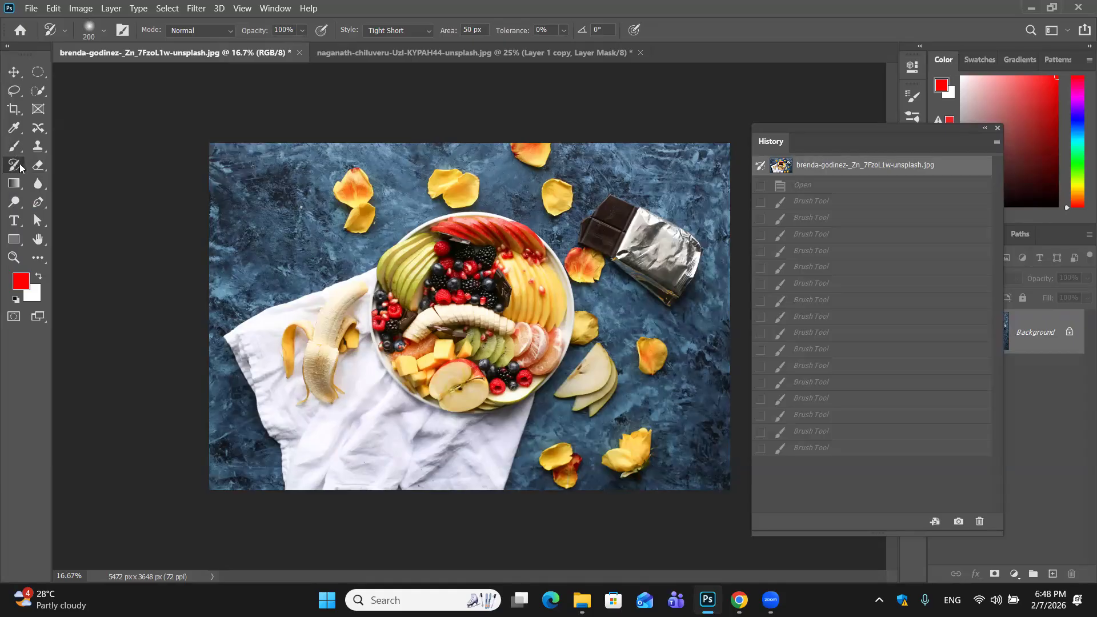
# Paint over the upper-left blue background with the History Brush, and return to the original History snapshot
pyautogui.click(14, 166)
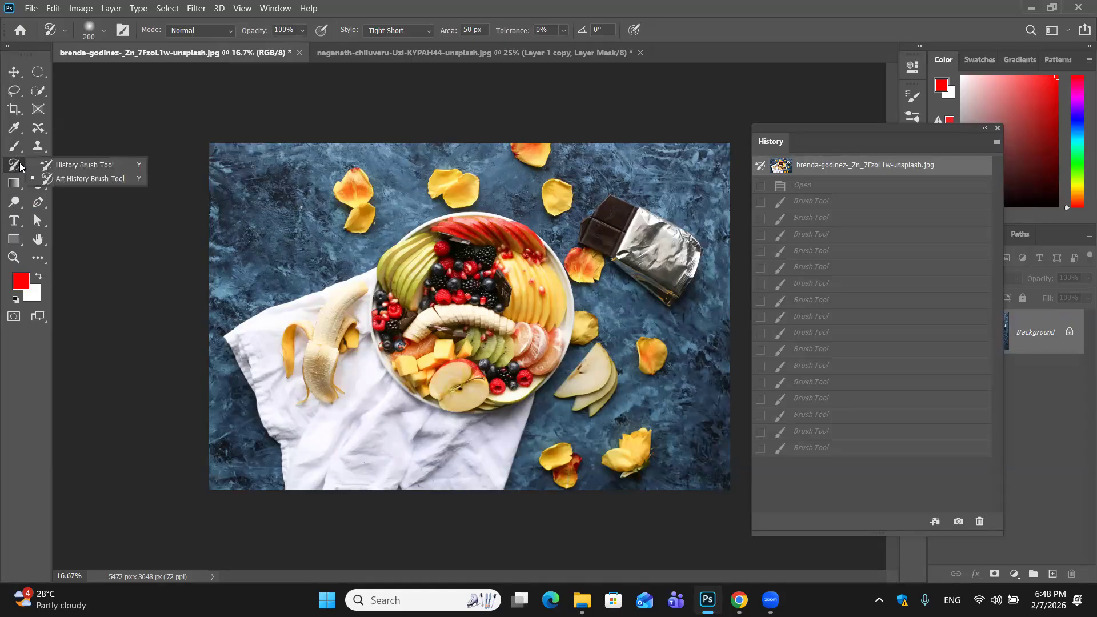
pyautogui.click(71, 165)
pyautogui.moveTo(231, 194)
pyautogui.mouseDown()
pyautogui.moveTo(273, 197)
pyautogui.moveTo(312, 178)
pyautogui.mouseUp()
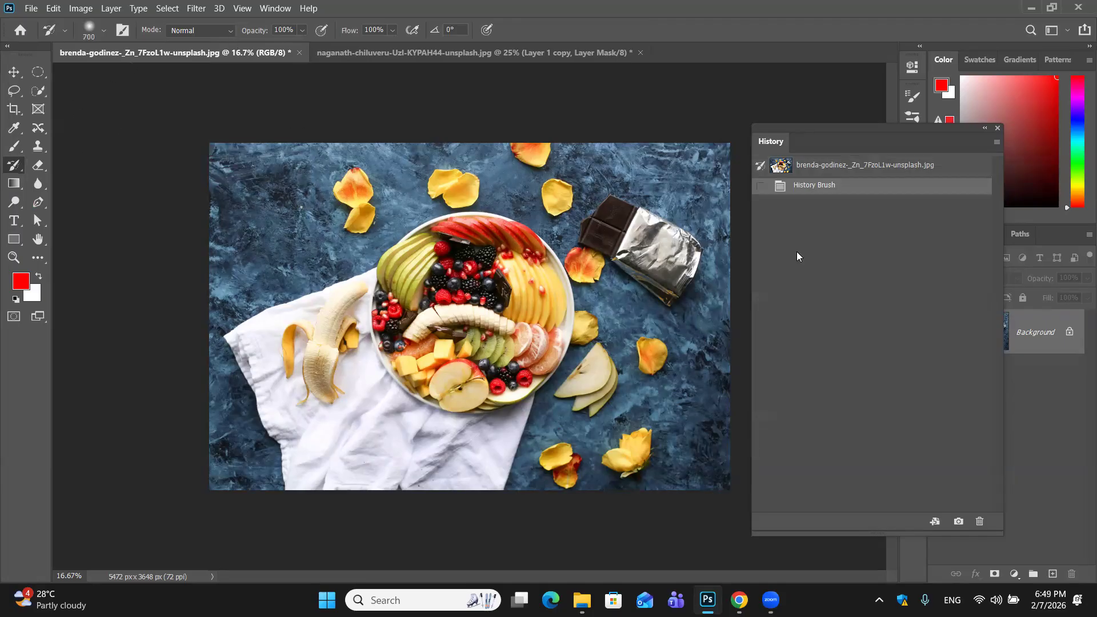
pyautogui.click(815, 167)
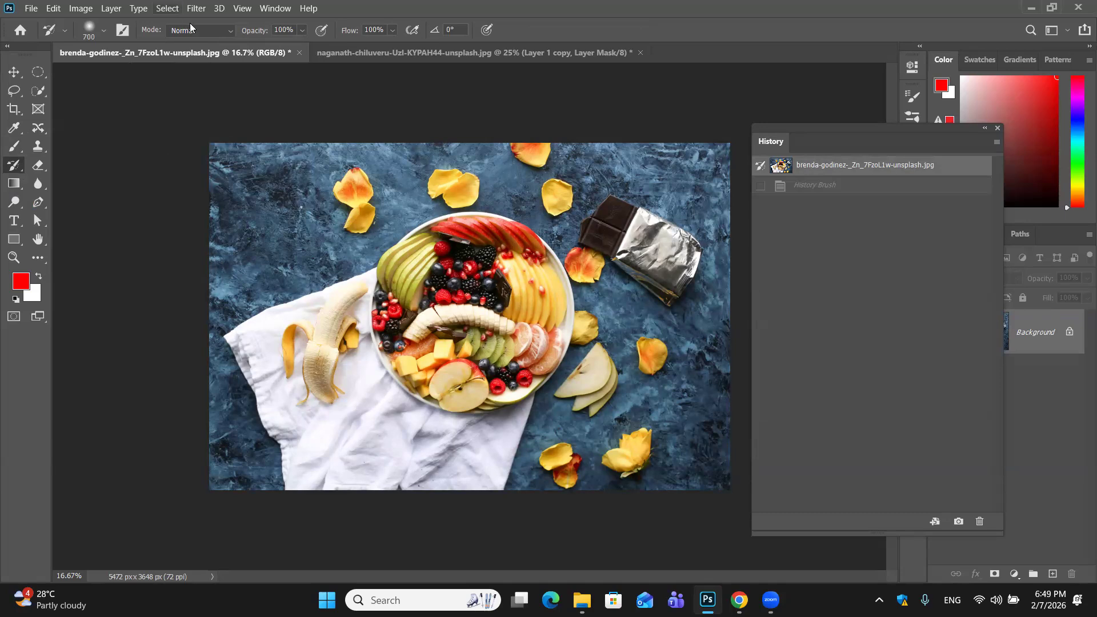
# Set the History Brush to Overlay mode, paint over the blue background and petals, and undo the last stroke
pyautogui.click(231, 31)
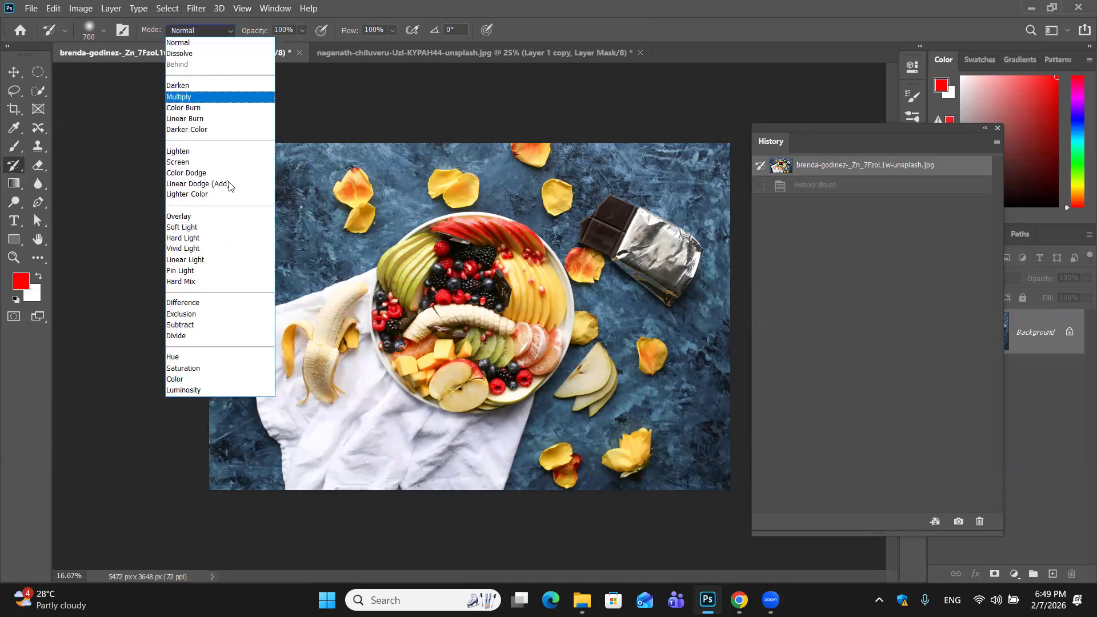
pyautogui.click(213, 216)
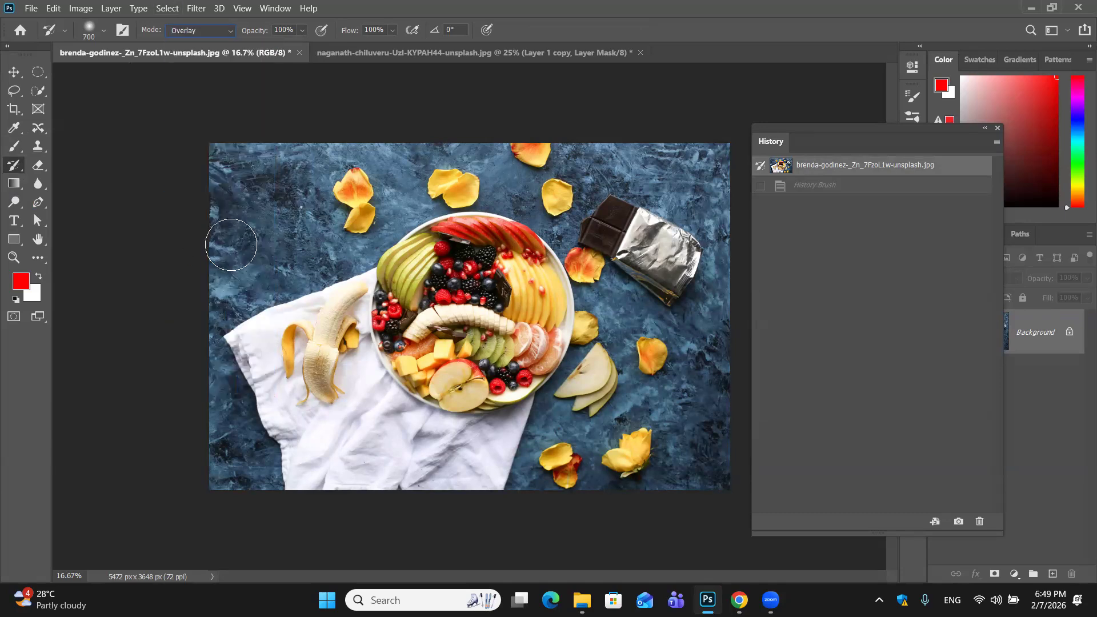
pyautogui.moveTo(197, 217)
pyautogui.mouseDown()
pyautogui.moveTo(191, 282)
pyautogui.moveTo(409, 184)
pyautogui.moveTo(440, 142)
pyautogui.moveTo(457, 177)
pyautogui.moveTo(434, 160)
pyautogui.moveTo(386, 186)
pyautogui.moveTo(463, 213)
pyautogui.mouseUp()
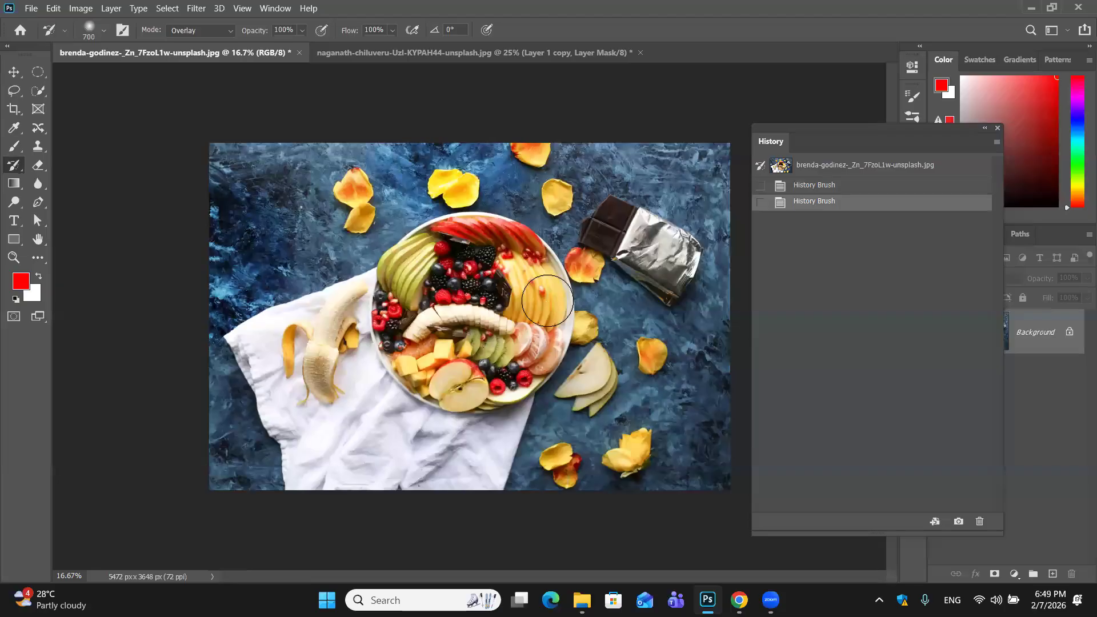
pyautogui.hotkey('ctrl', 'z')
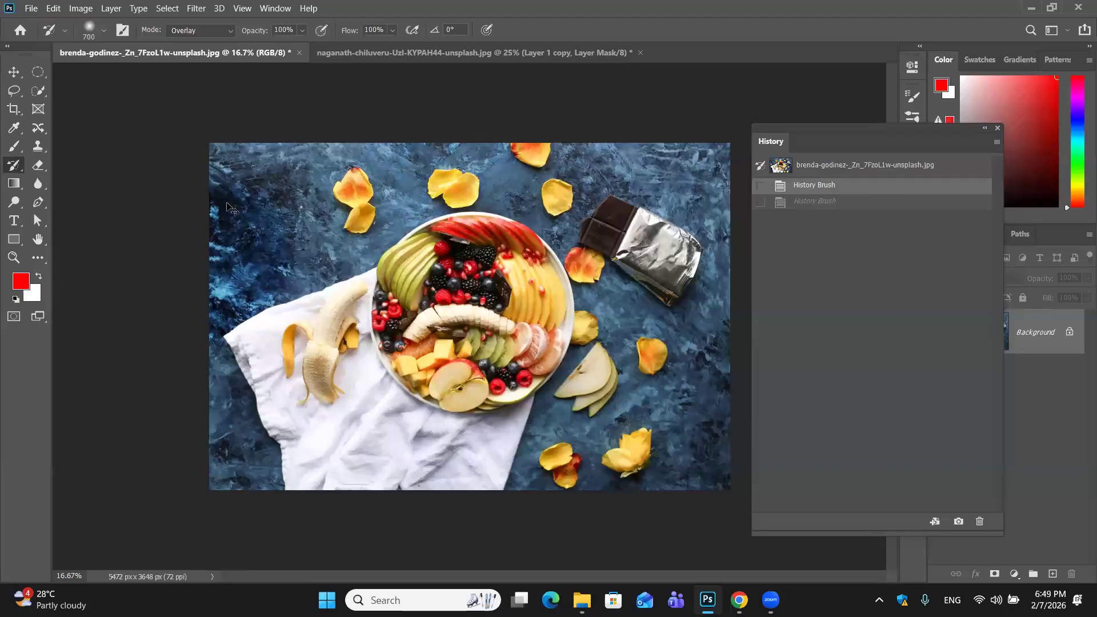
# Switch back to the Brush tool, delete the selected History Brush state, and return the image to its original snapshot
pyautogui.click(14, 146)
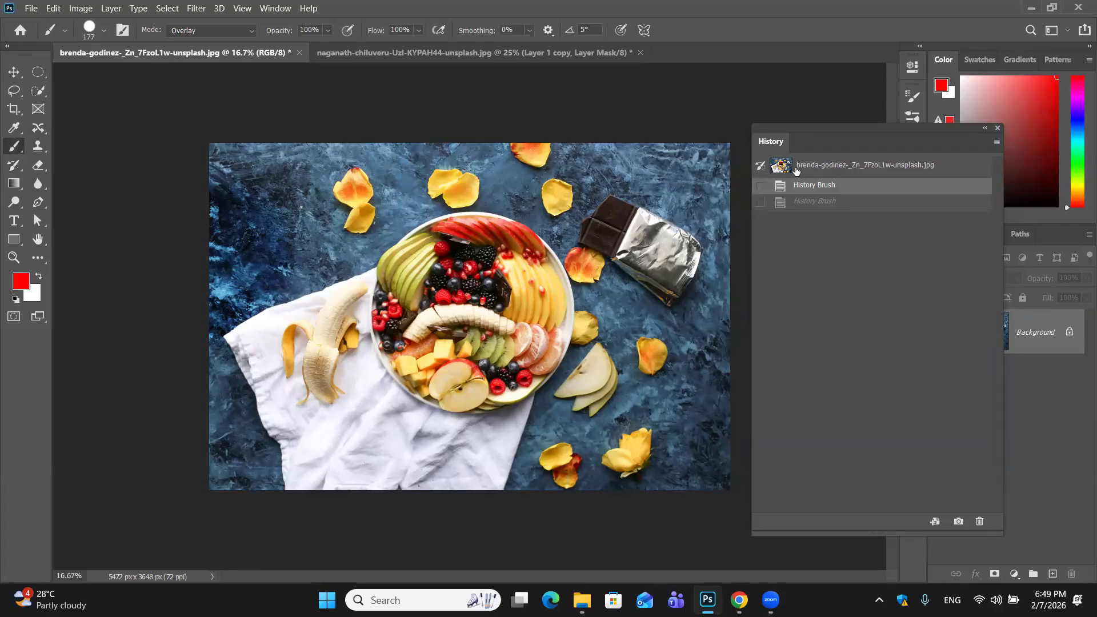
pyautogui.click(978, 521)
pyautogui.click(500, 237)
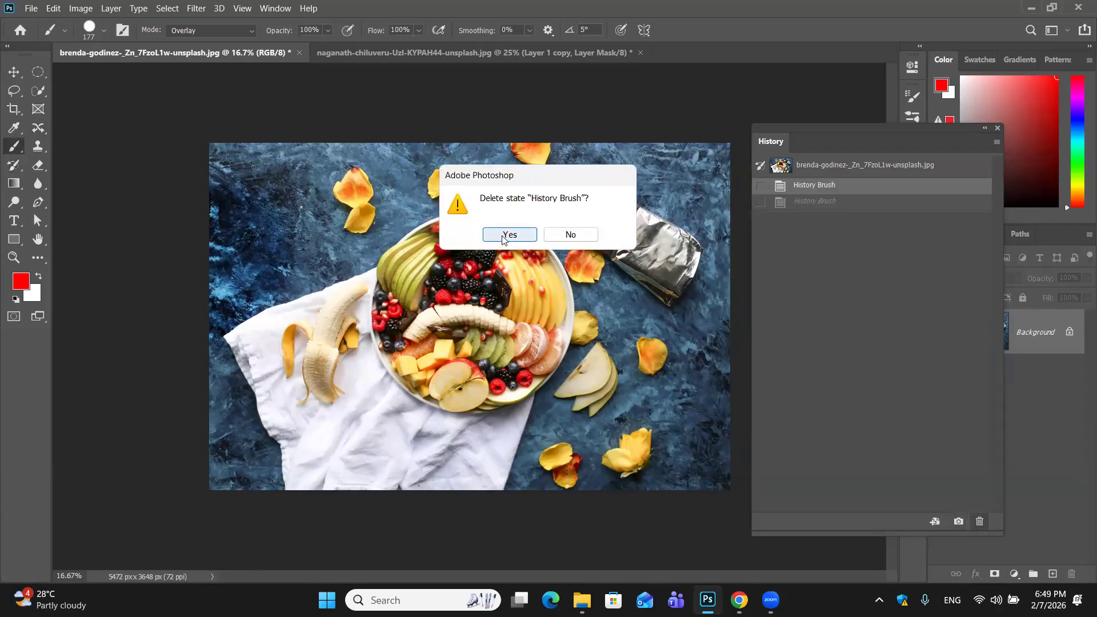
pyautogui.click(800, 165)
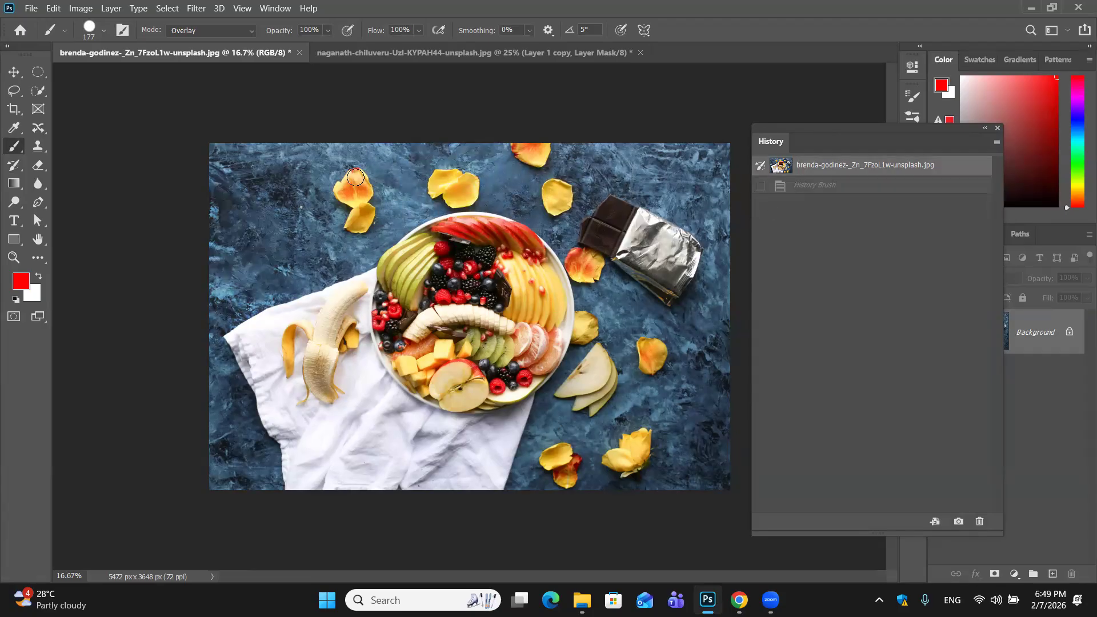
# Enlarge the brush to 800 px and paint red over the blue background at the image's left edge beside the cloth
pyautogui.press(']')
pyautogui.press(']')
pyautogui.press(']')
pyautogui.press(']')
pyautogui.press(']')
pyautogui.press(']')
pyautogui.press(']')
pyautogui.press(']')
pyautogui.click(208, 285)
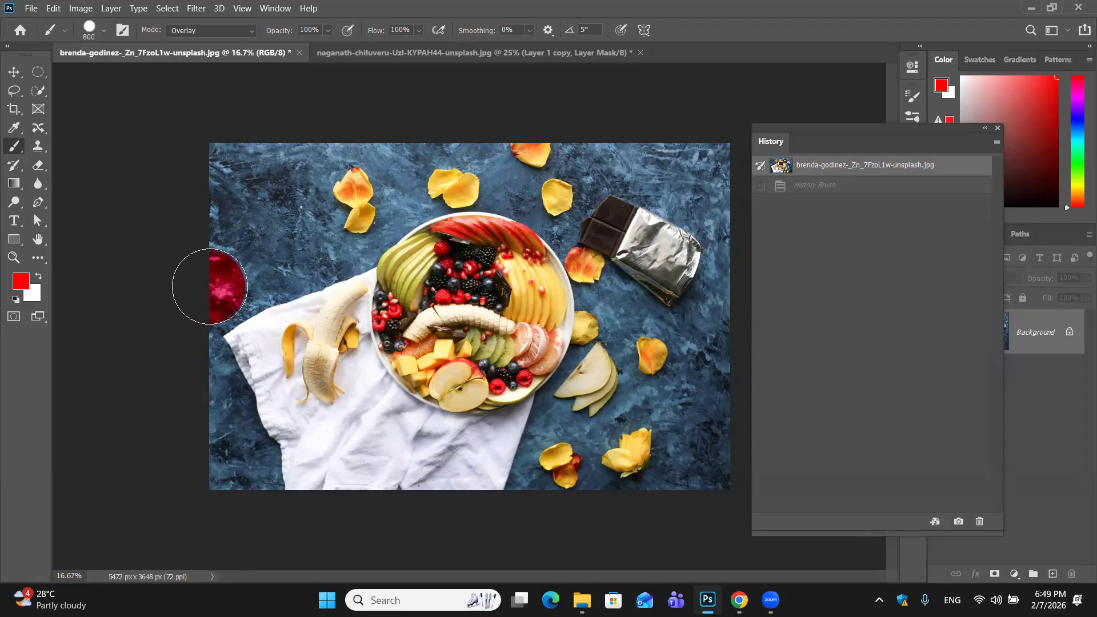
pyautogui.moveTo(214, 326)
pyautogui.mouseDown()
pyautogui.moveTo(208, 274)
pyautogui.moveTo(225, 318)
pyautogui.moveTo(243, 320)
pyautogui.mouseUp()
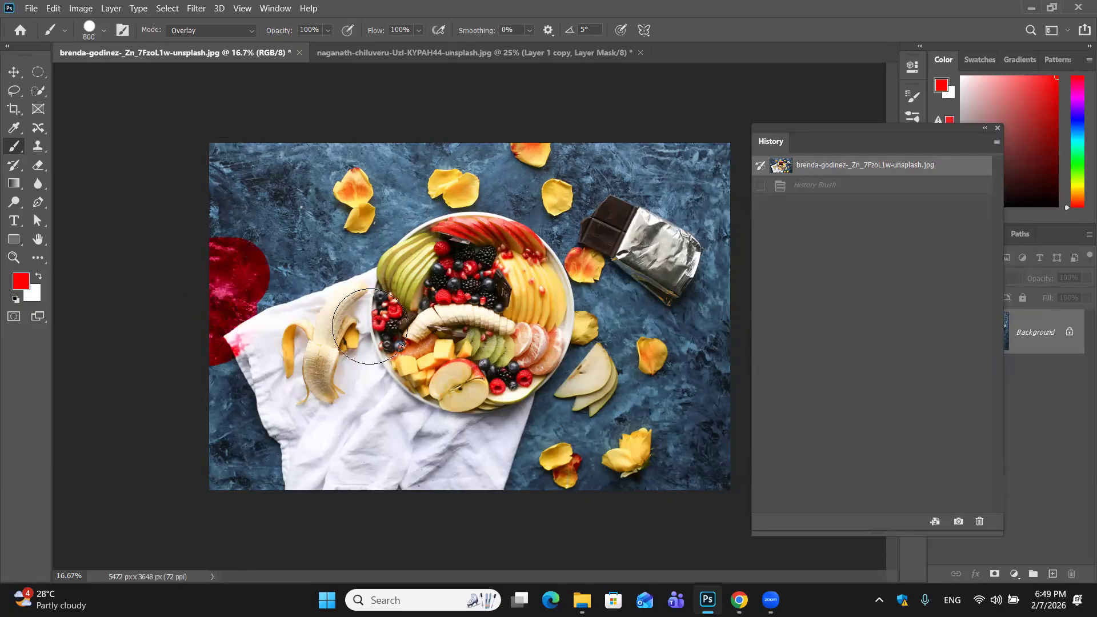
# Paint red over the petals and background above the plate, the foil-wrapped chocolate, and the cloth and background below the plate
pyautogui.moveTo(431, 186); pyautogui.dragTo(511, 169)
pyautogui.moveTo(685, 260)
pyautogui.mouseDown()
pyautogui.moveTo(650, 299)
pyautogui.moveTo(682, 318)
pyautogui.moveTo(703, 287)
pyautogui.mouseUp()
pyautogui.moveTo(431, 462)
pyautogui.mouseDown()
pyautogui.moveTo(469, 439)
pyautogui.moveTo(517, 461)
pyautogui.mouseUp()
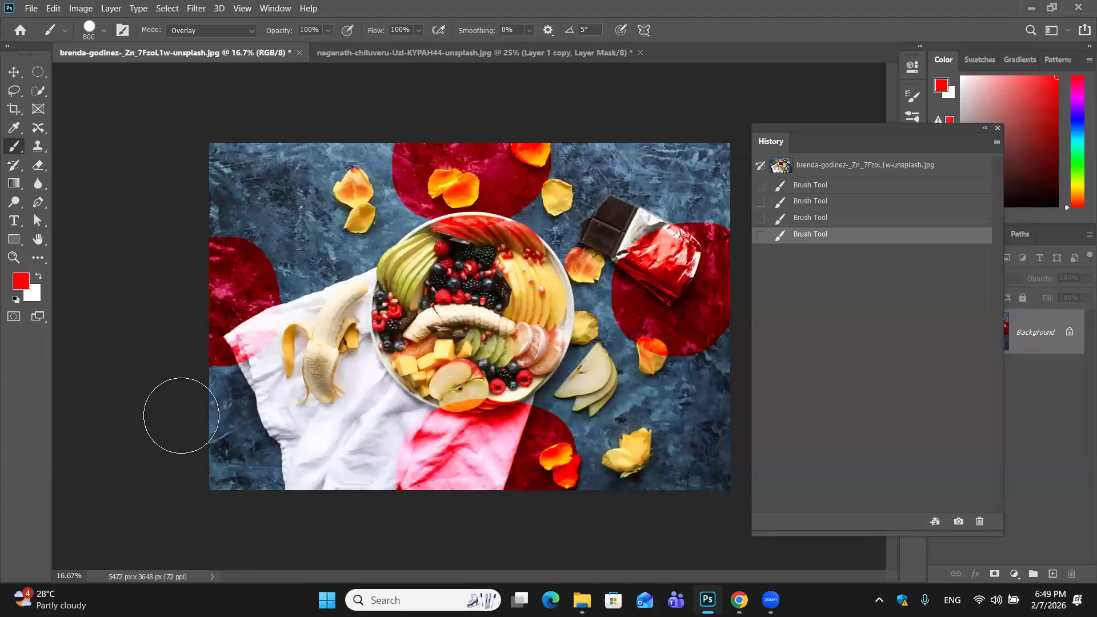
# Compare the original snapshot with the first brush state in the history, and return to the latest brush state
pyautogui.click(766, 165)
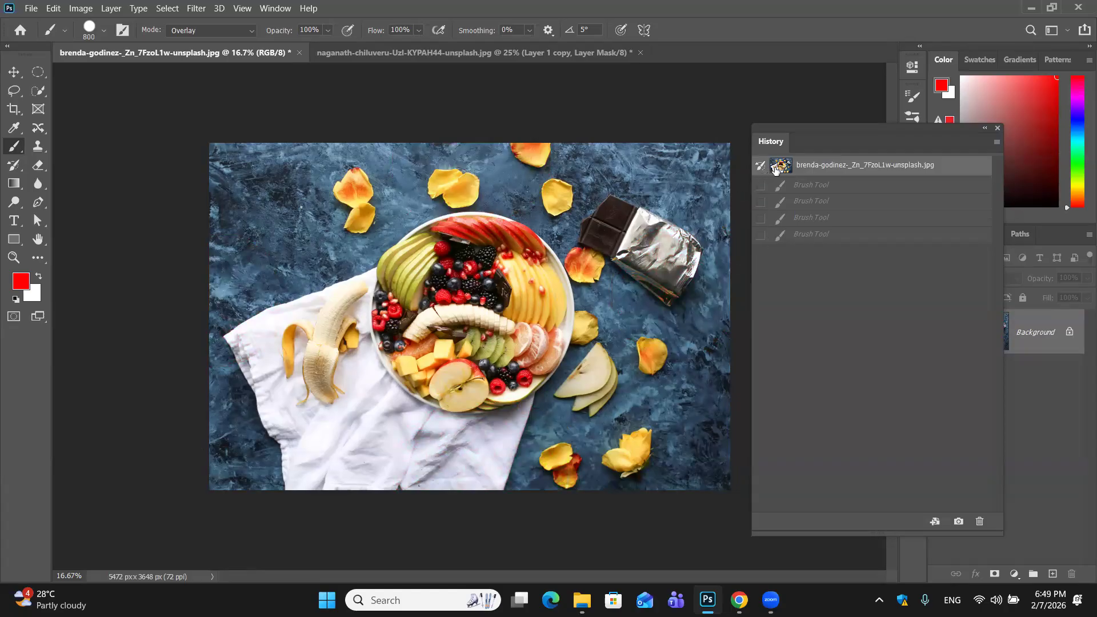
pyautogui.click(792, 185)
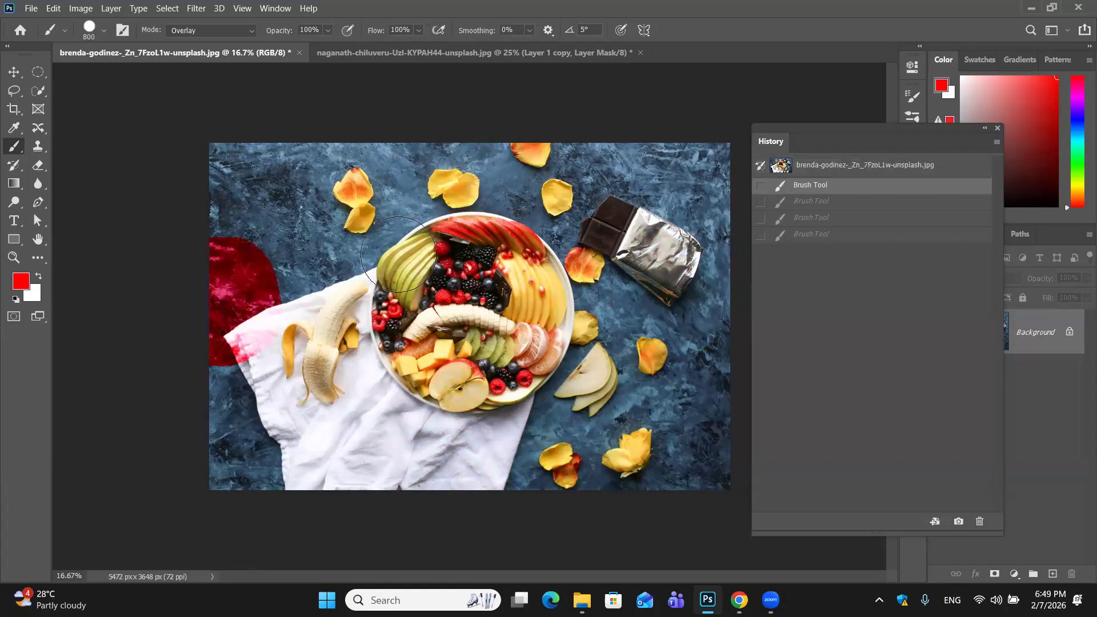
pyautogui.click(831, 235)
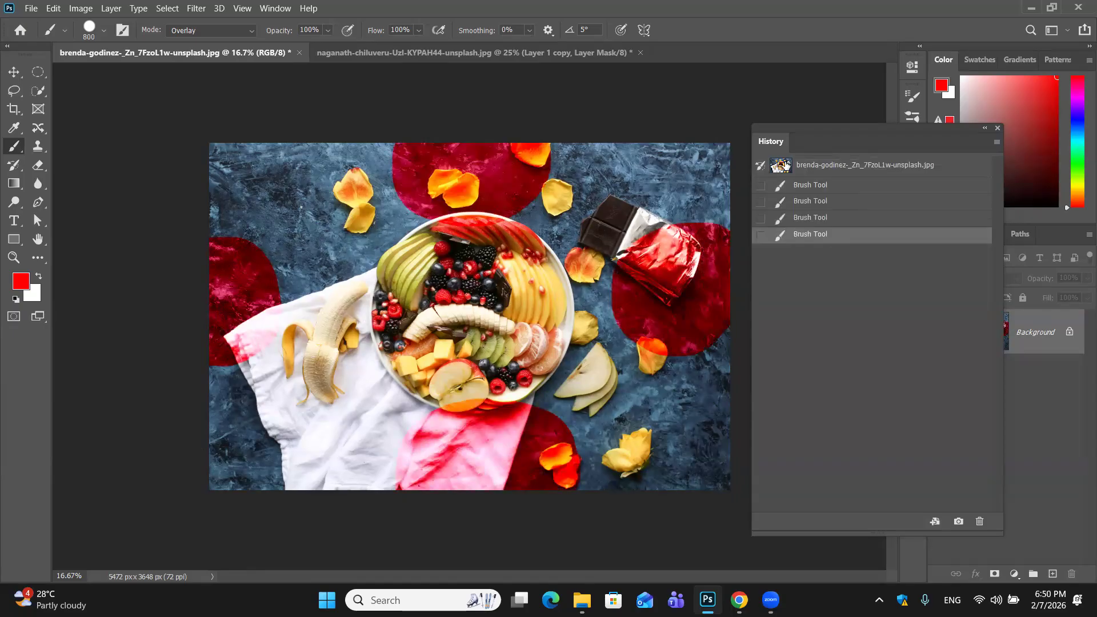
# Create a history snapshot of the painted image, compare it with the original snapshot, and reselect the new one
pyautogui.click(959, 522)
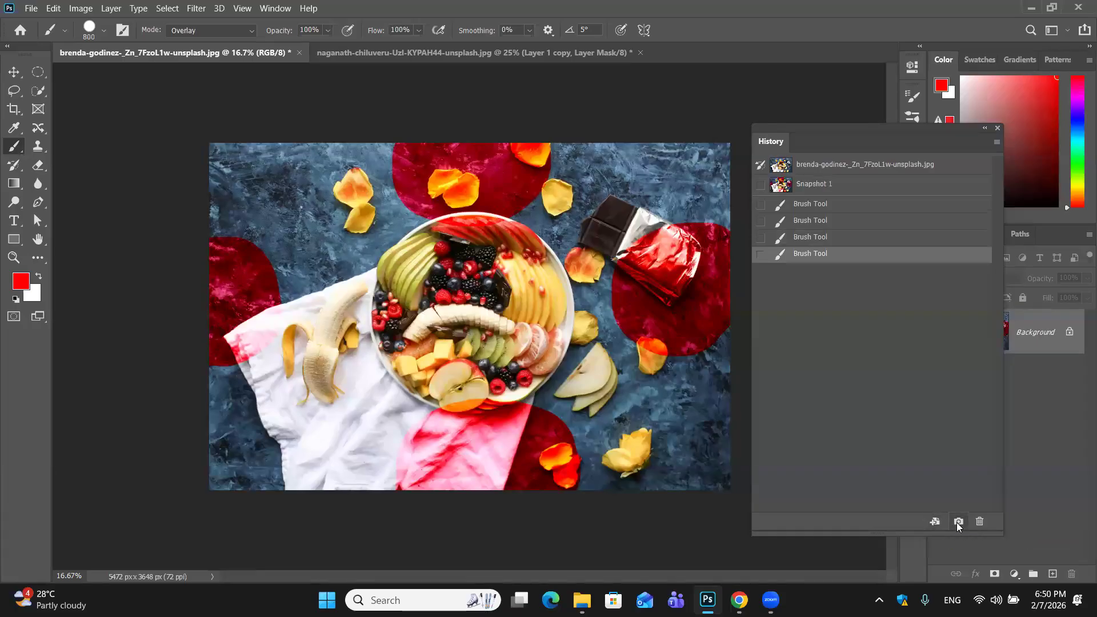
pyautogui.click(813, 182)
pyautogui.moveTo(394, 263)
pyautogui.mouseDown()
pyautogui.moveTo(394, 200)
pyautogui.moveTo(496, 181)
pyautogui.mouseUp()
pyautogui.hotkey('ctrl', 'z')
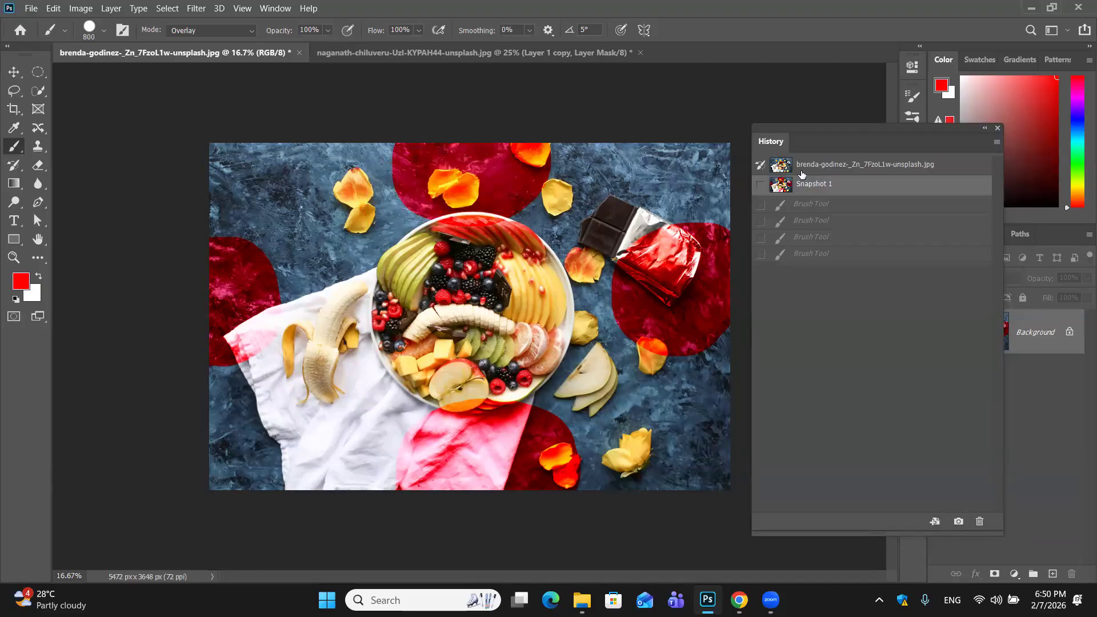
pyautogui.click(802, 167)
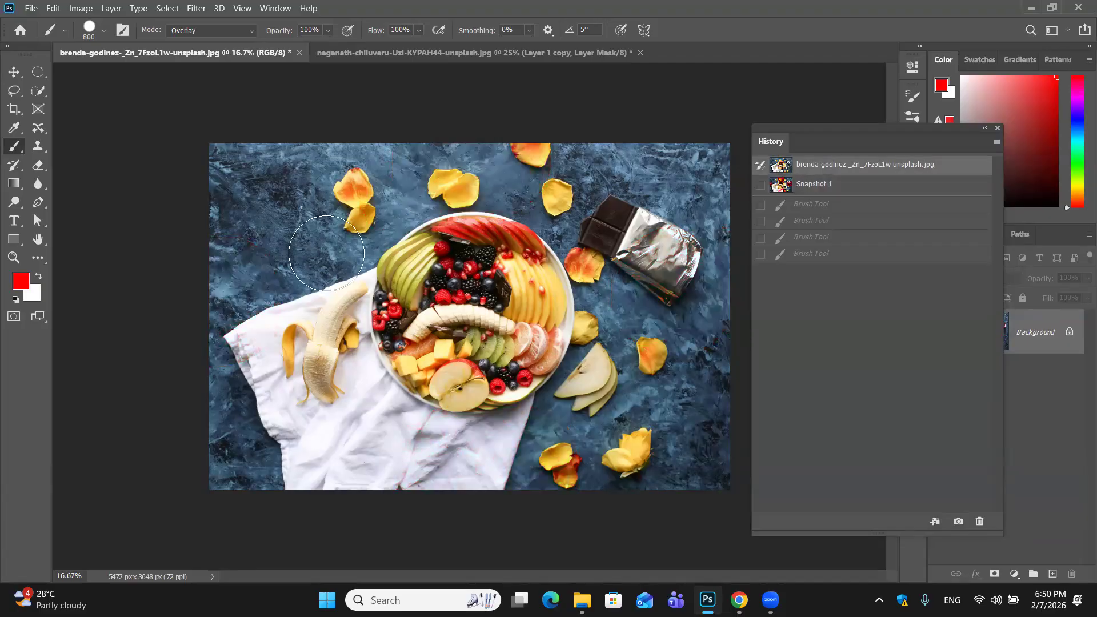
pyautogui.click(803, 189)
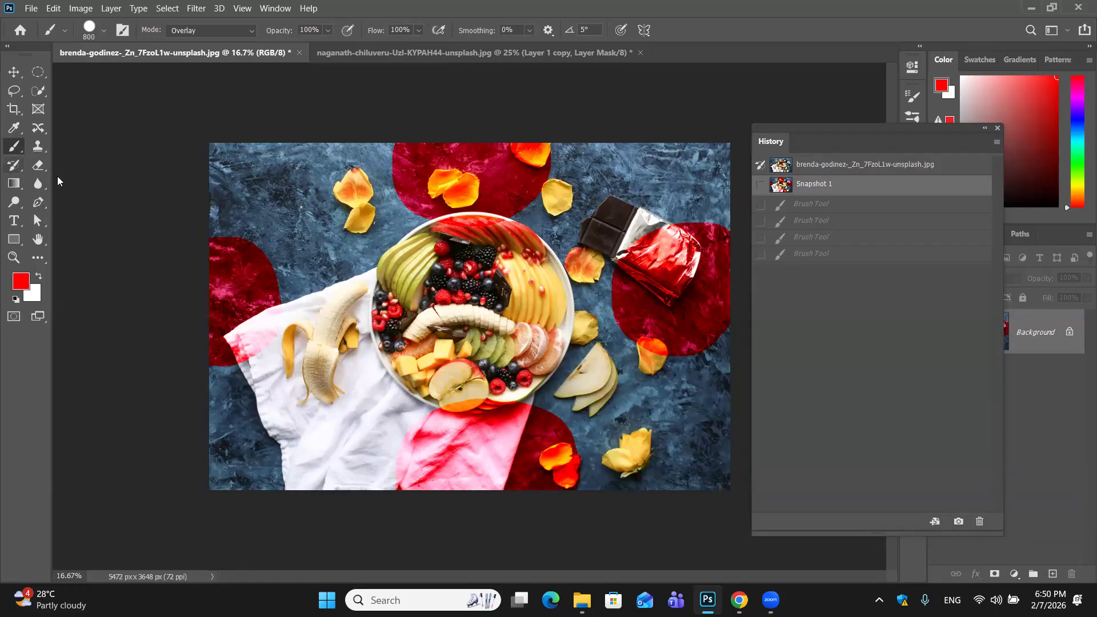
pyautogui.click(15, 165)
pyautogui.moveTo(234, 199)
pyautogui.mouseDown()
pyautogui.moveTo(254, 344)
pyautogui.moveTo(254, 328)
pyautogui.mouseUp()
pyautogui.hotkey('ctrl', 'z')
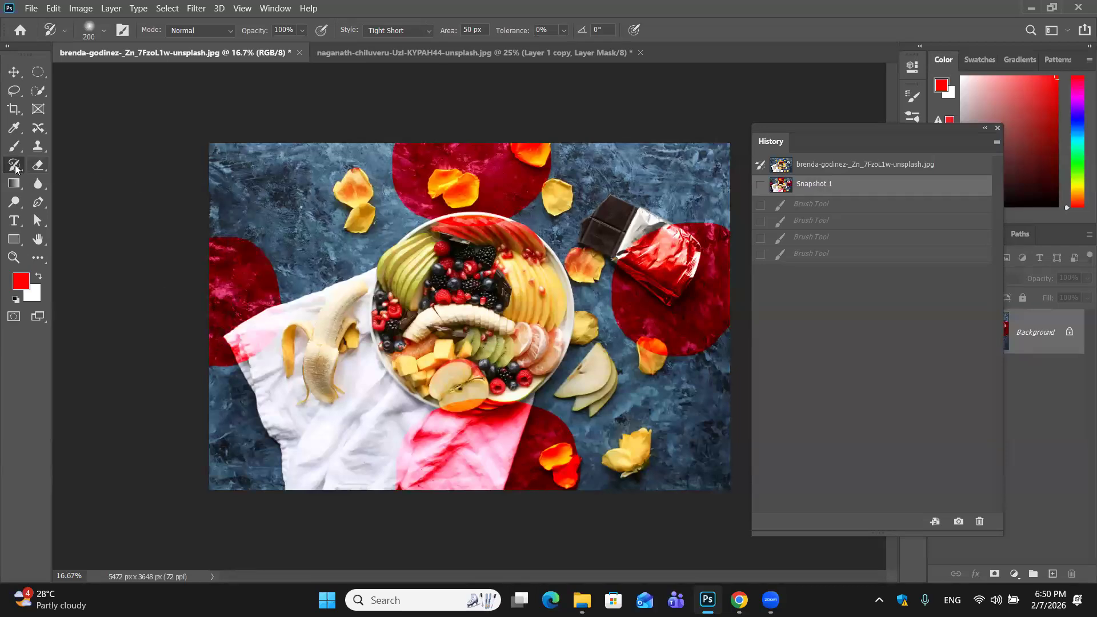
pyautogui.click(38, 165)
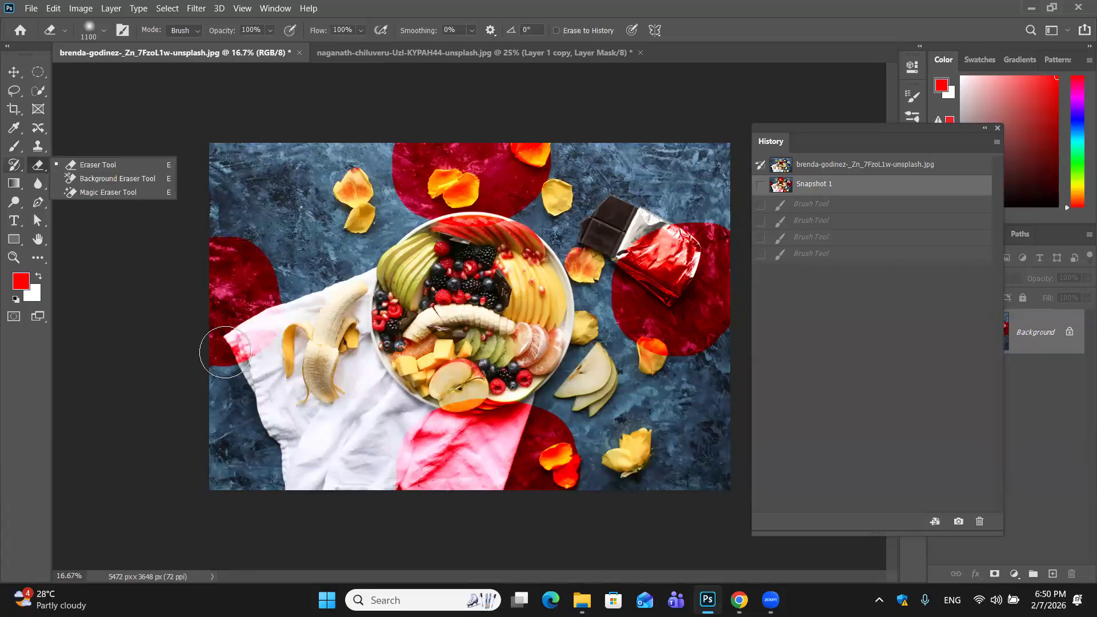
# Paint over the red areas of the image with the 700 px History Brush in Overlay mode
pyautogui.press('y')
pyautogui.hotkey('shift', 'y')
pyautogui.moveTo(217, 286)
pyautogui.mouseDown()
pyautogui.moveTo(238, 346)
pyautogui.moveTo(186, 382)
pyautogui.moveTo(217, 320)
pyautogui.mouseUp()
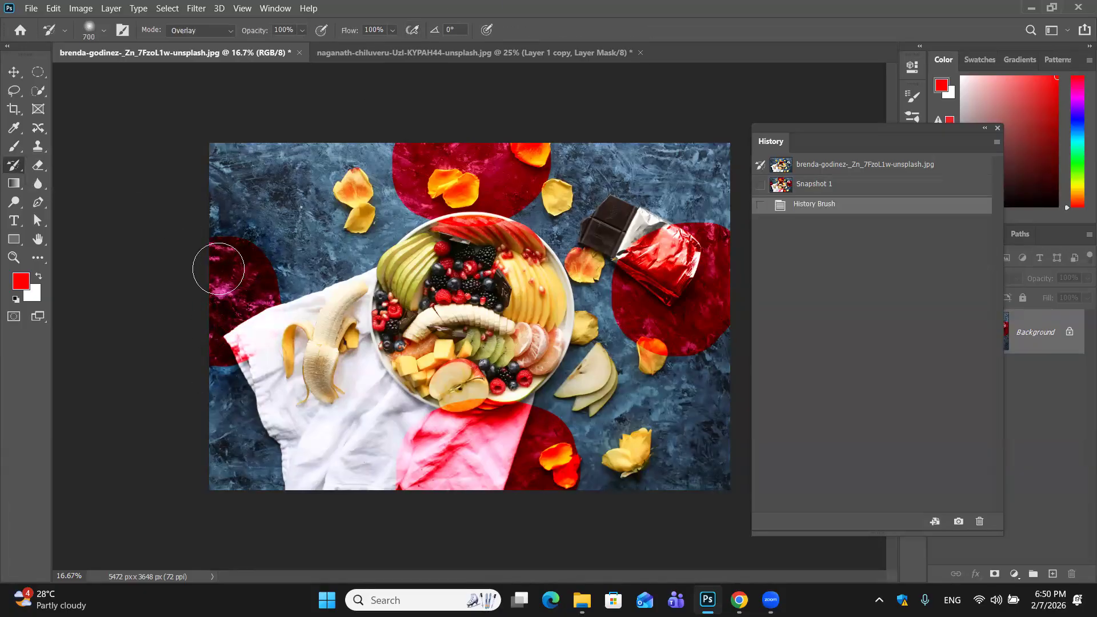
pyautogui.moveTo(499, 204)
pyautogui.mouseDown()
pyautogui.moveTo(704, 299)
pyautogui.moveTo(689, 292)
pyautogui.mouseUp()
pyautogui.click(641, 268)
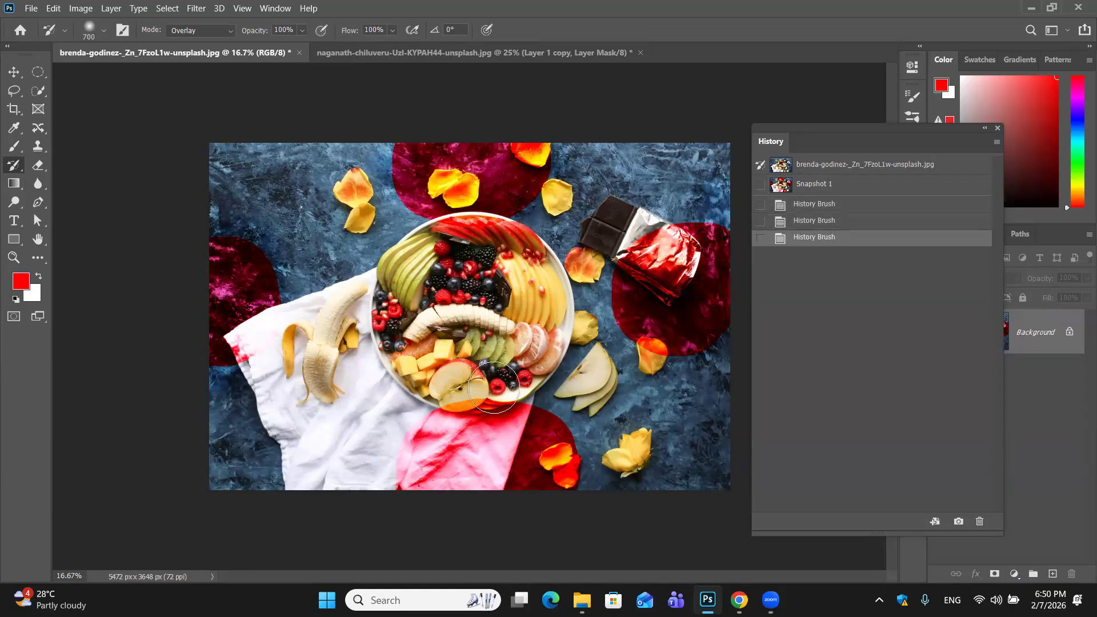
pyautogui.moveTo(494, 403)
pyautogui.mouseDown()
pyautogui.moveTo(571, 445)
pyautogui.moveTo(411, 437)
pyautogui.moveTo(729, 355)
pyautogui.mouseUp()
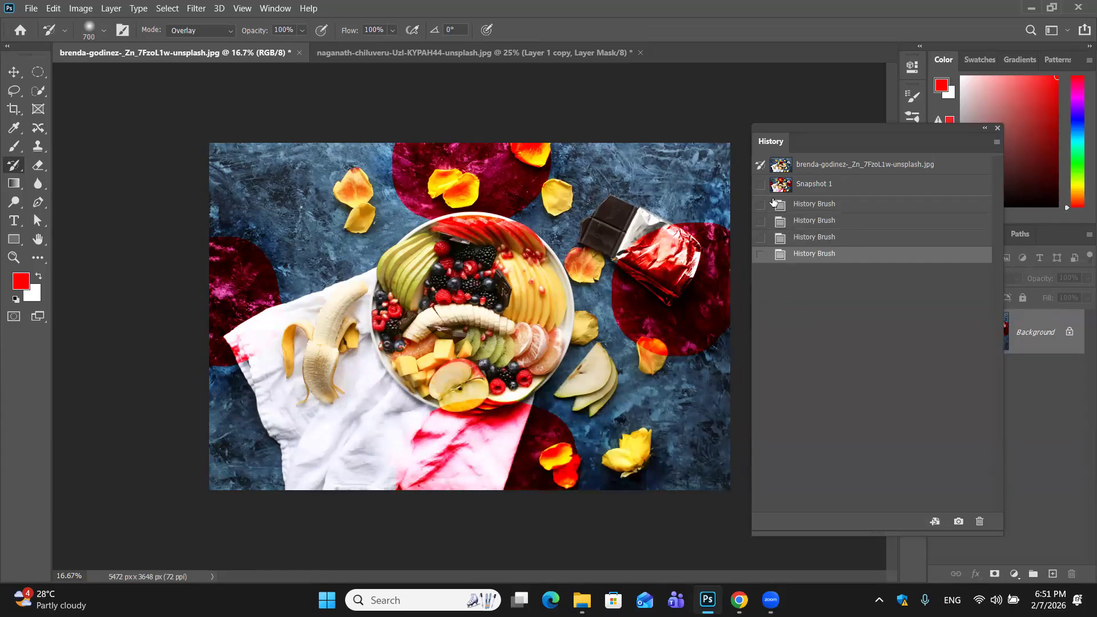
# Restore the image to its original history snapshot, and set the History Brush to Normal mode
pyautogui.click(804, 186)
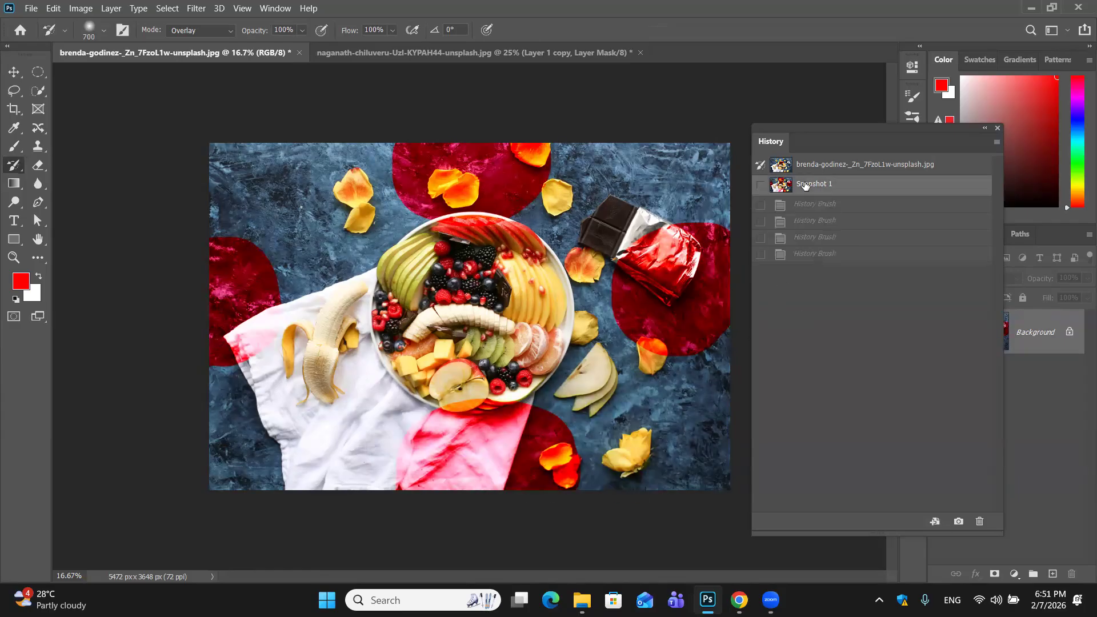
pyautogui.click(810, 171)
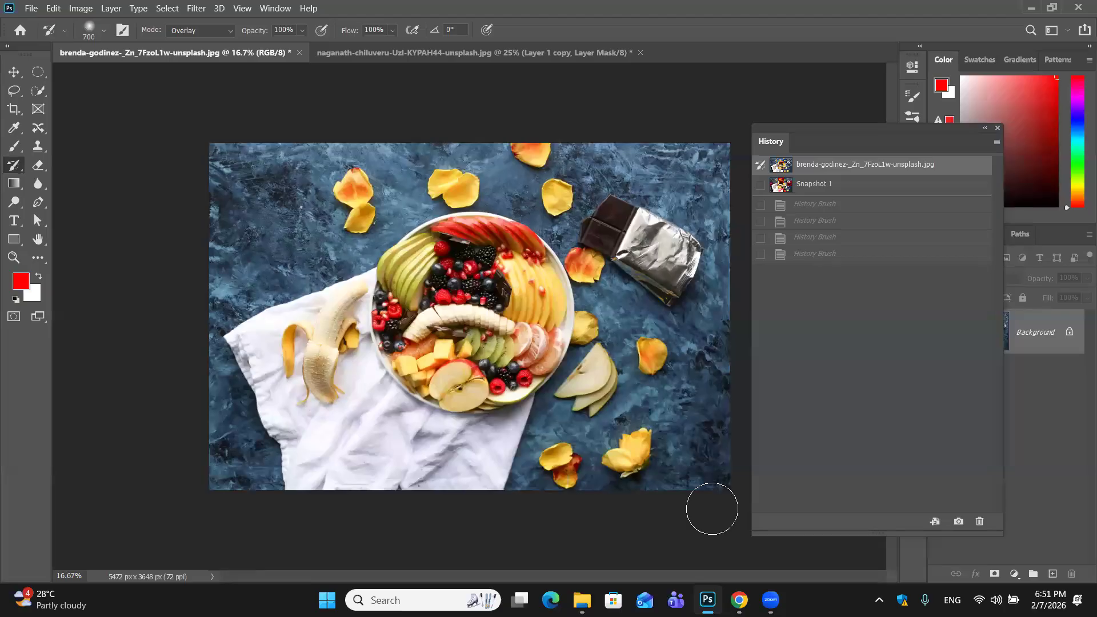
pyautogui.click(227, 29)
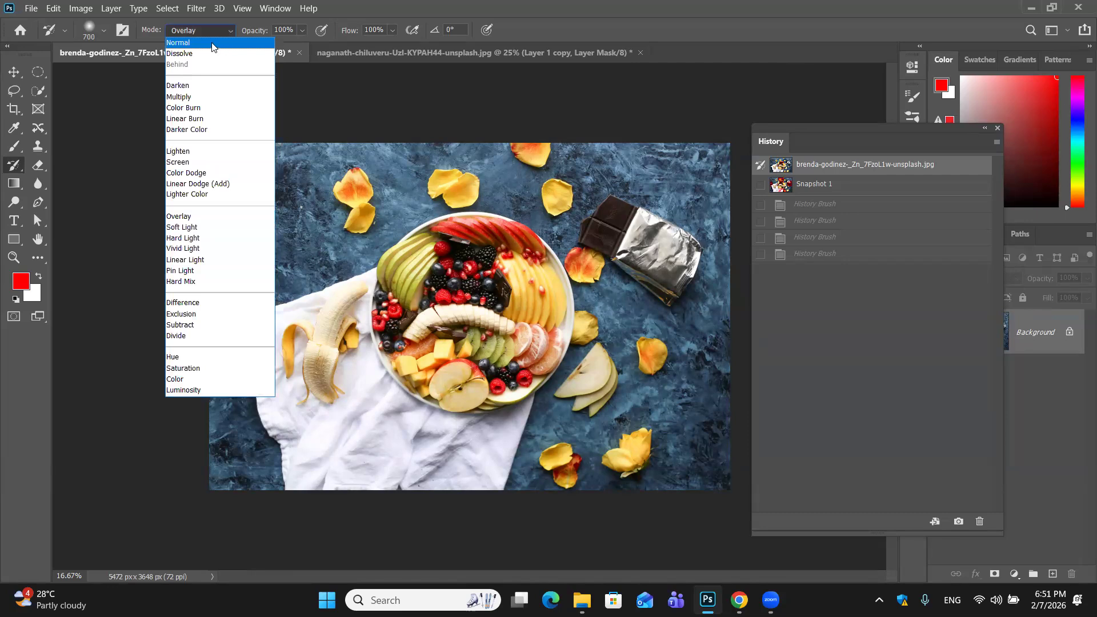
pyautogui.click(212, 44)
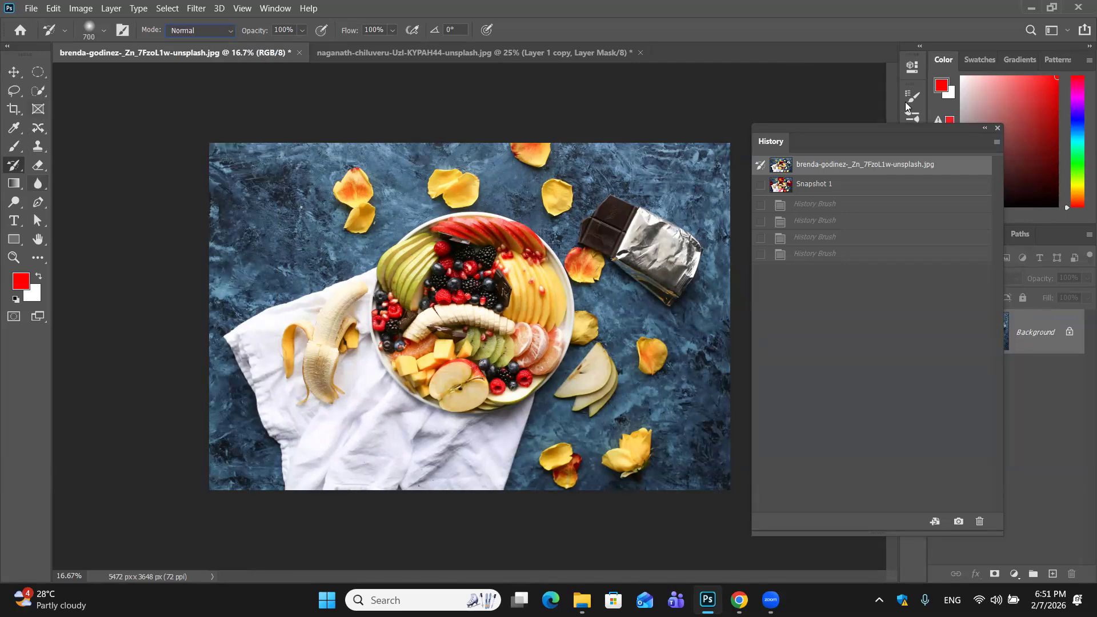
pyautogui.click(997, 128)
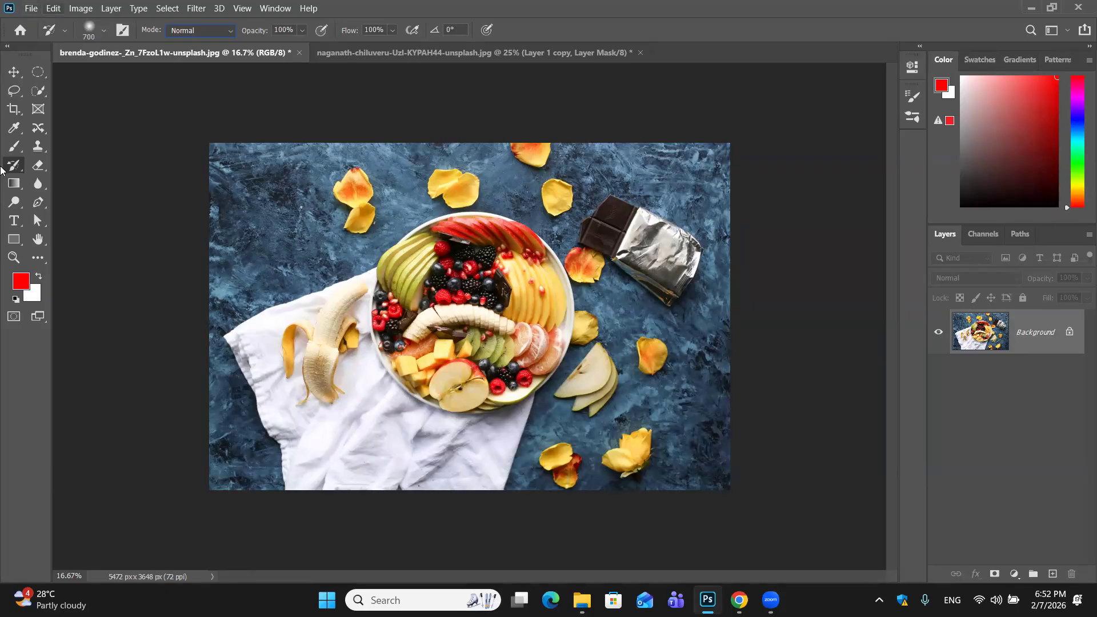
# Switch to the runway photo and look through the Pen tool variants
pyautogui.click(396, 53)
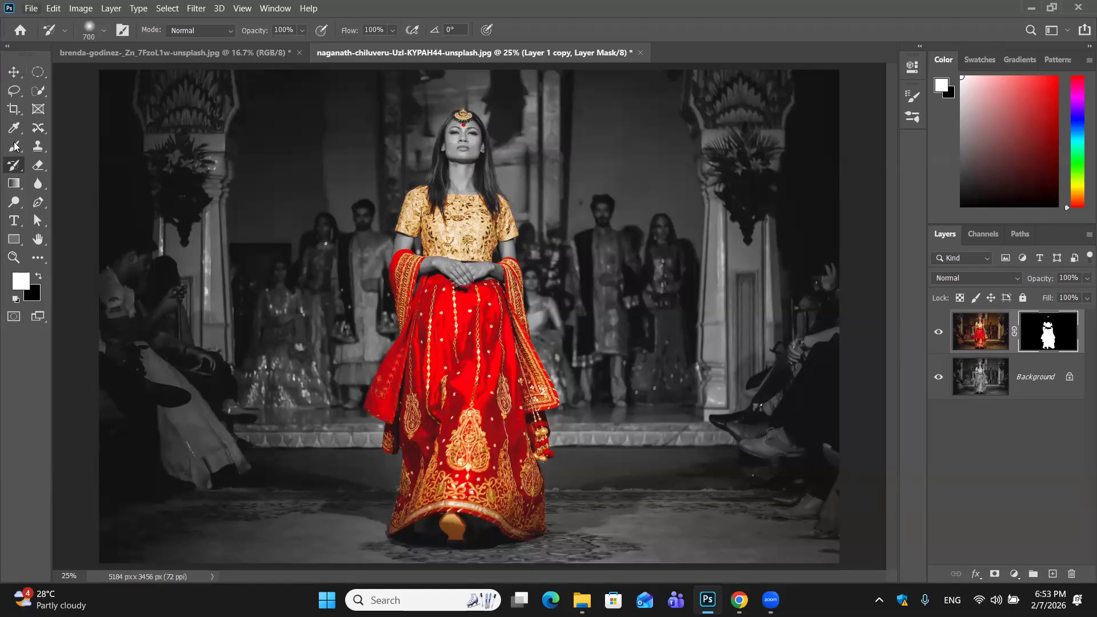
pyautogui.click(46, 129)
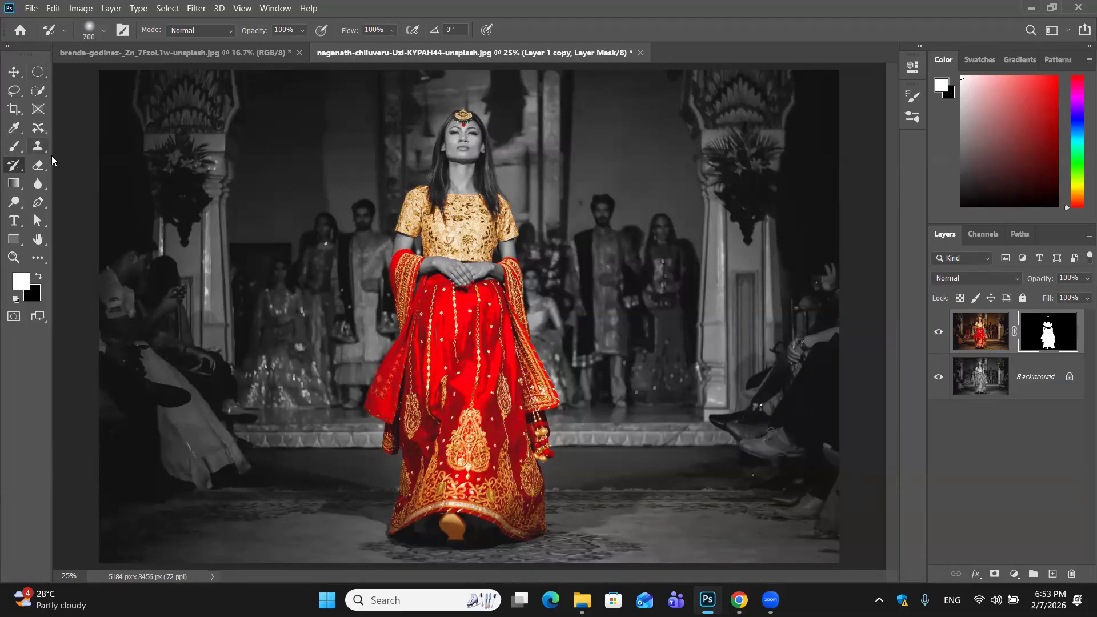
pyautogui.click(48, 206)
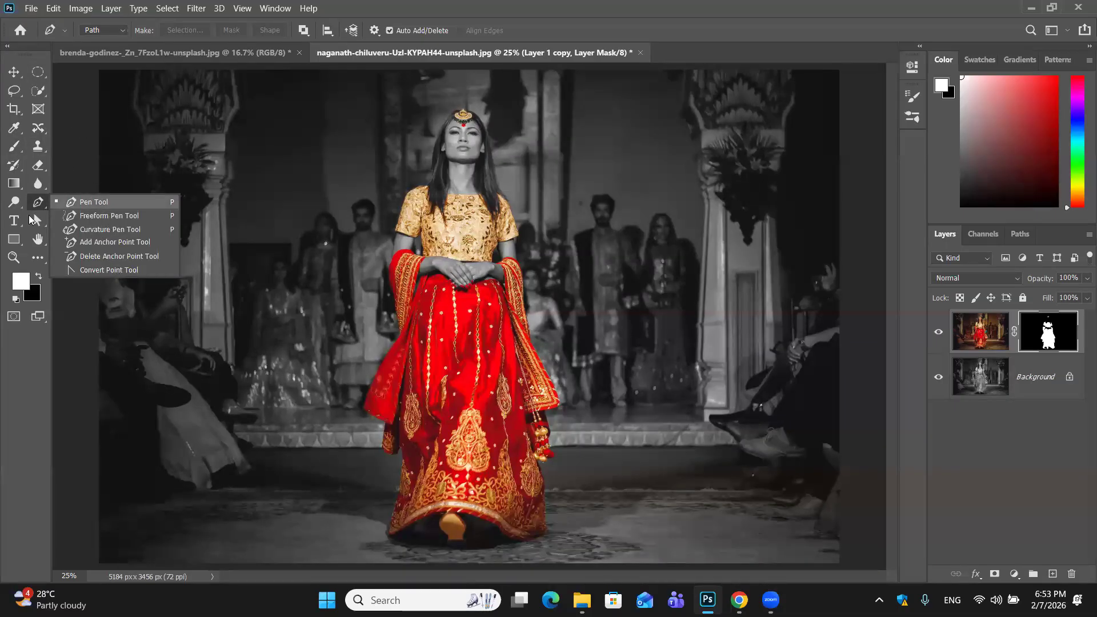
pyautogui.click(14, 73)
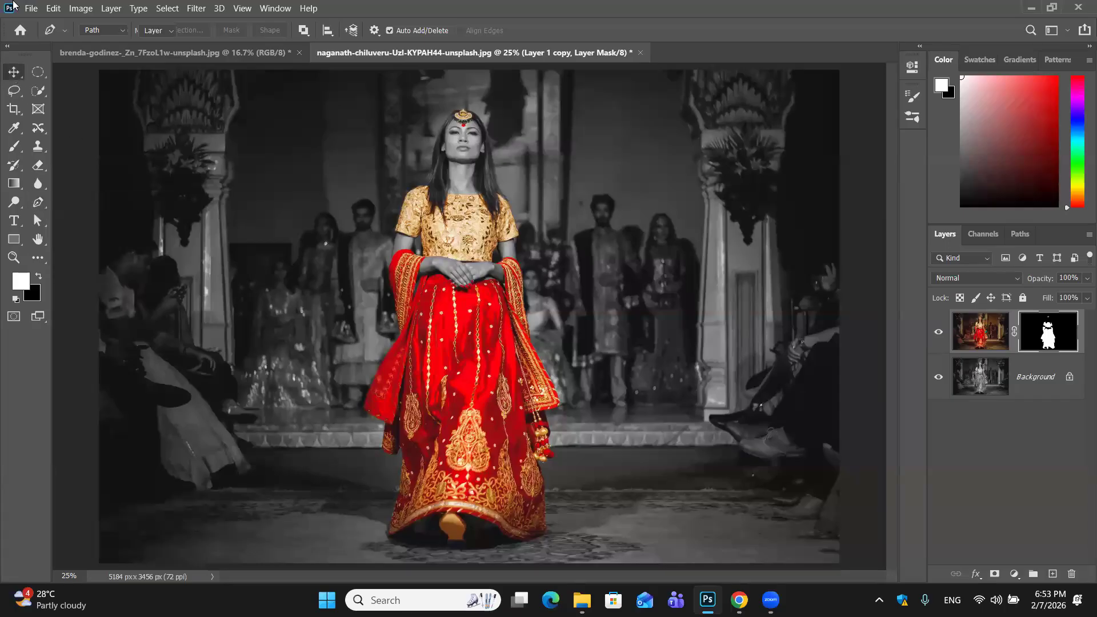
# Create a new blank document of 2100 x 1500 px at 300 ppi
pyautogui.hotkey('alt', 'f')
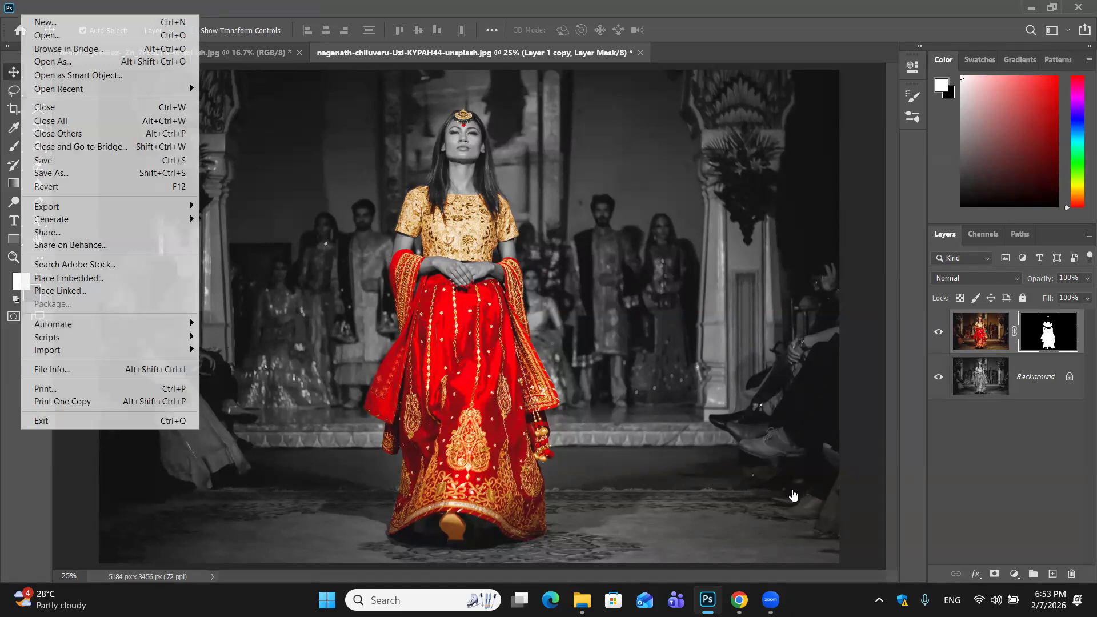
pyautogui.press('Return')
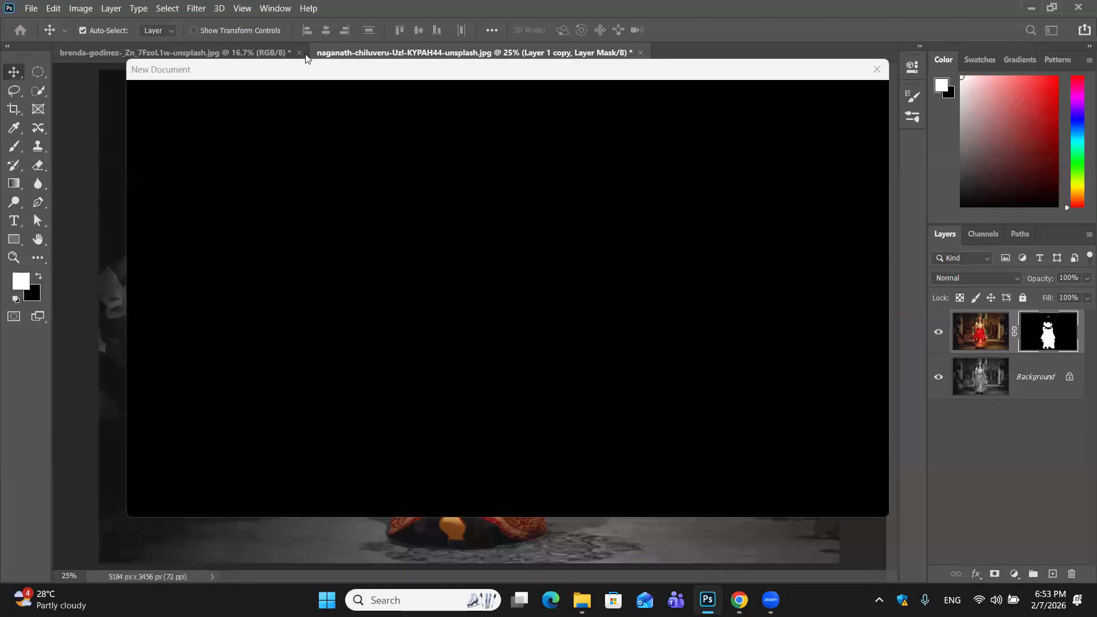
pyautogui.press('Return')
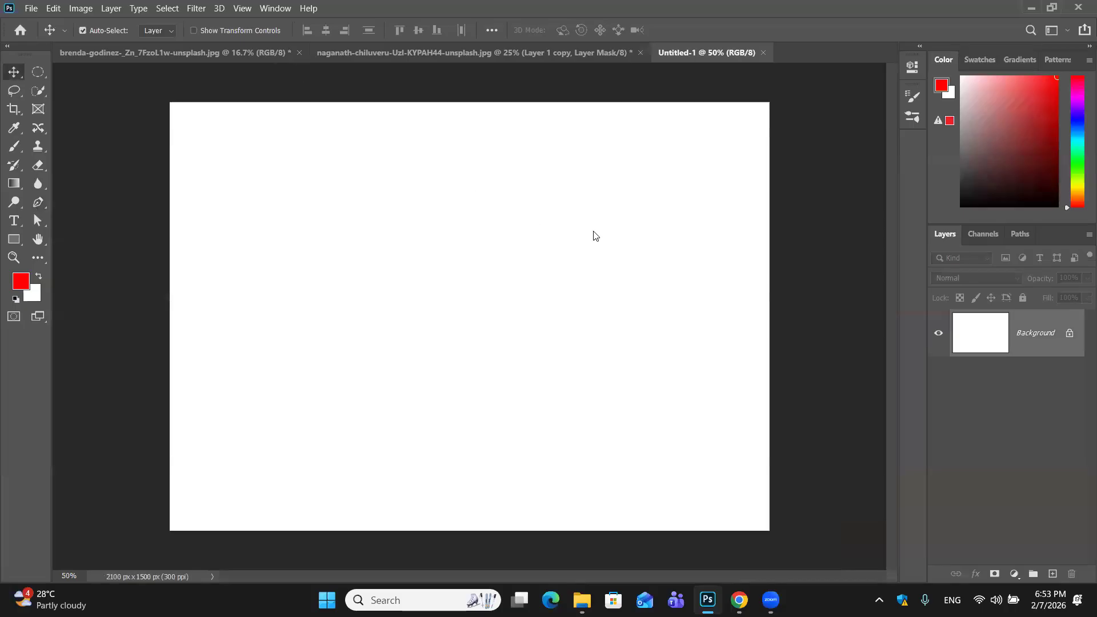
# Close the fruit-plate image and return to the blank document after checking the runway photo
pyautogui.click(306, 49)
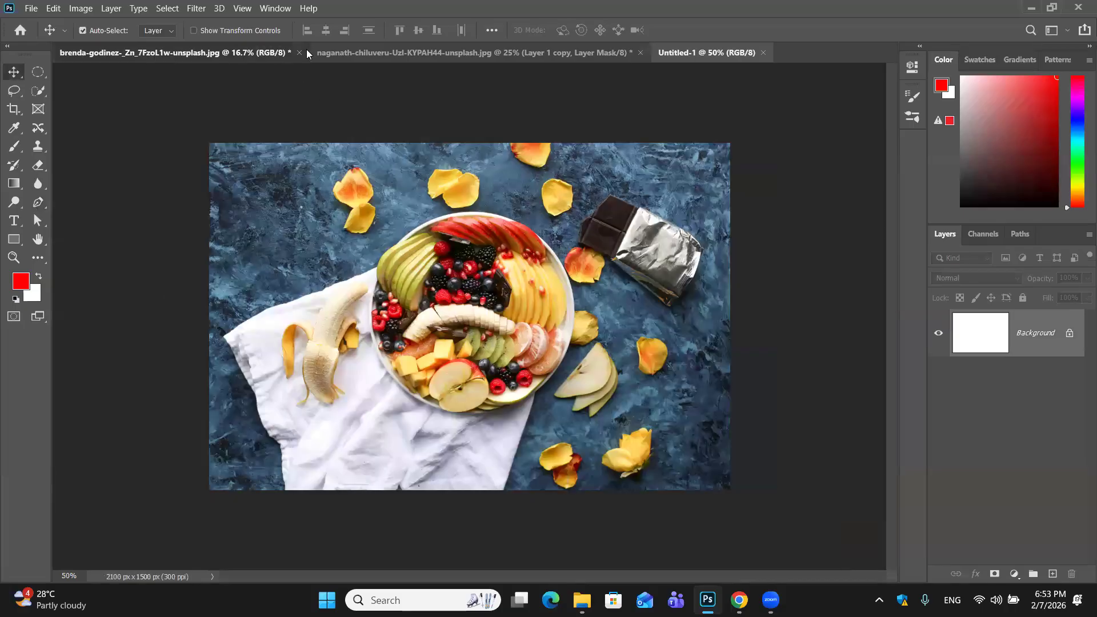
pyautogui.click(298, 52)
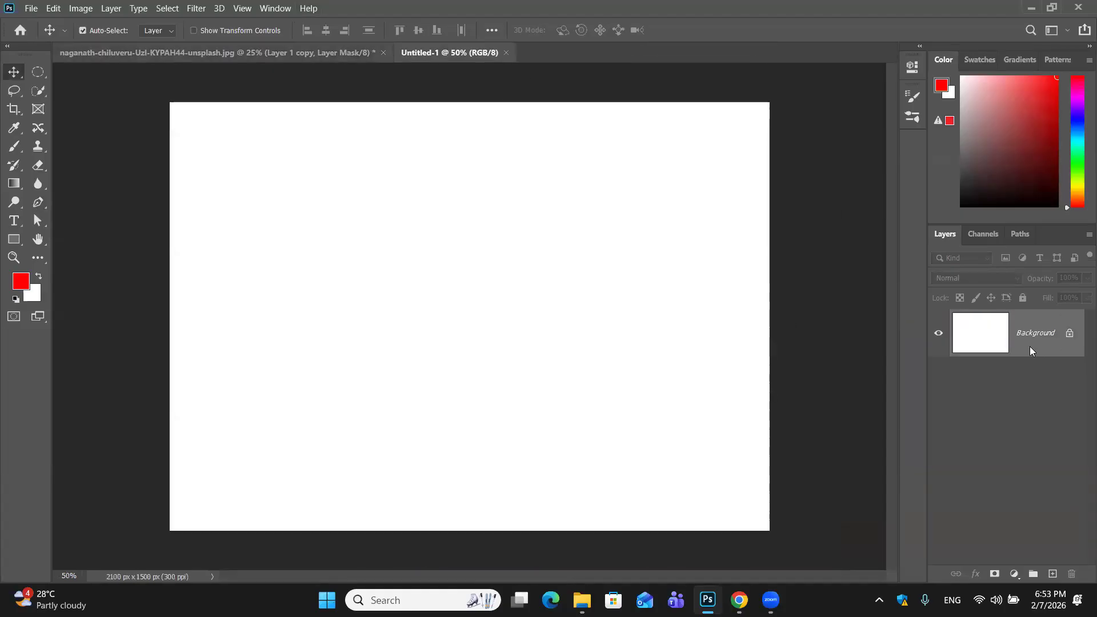
pyautogui.hotkey('ctrl', 'Tab')
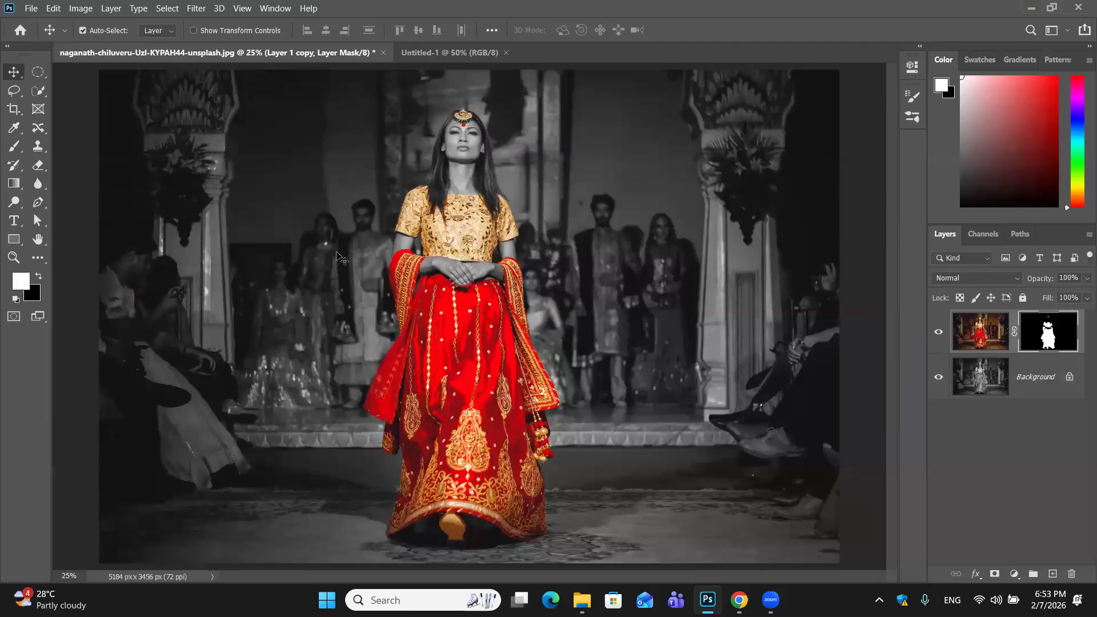
pyautogui.click(432, 56)
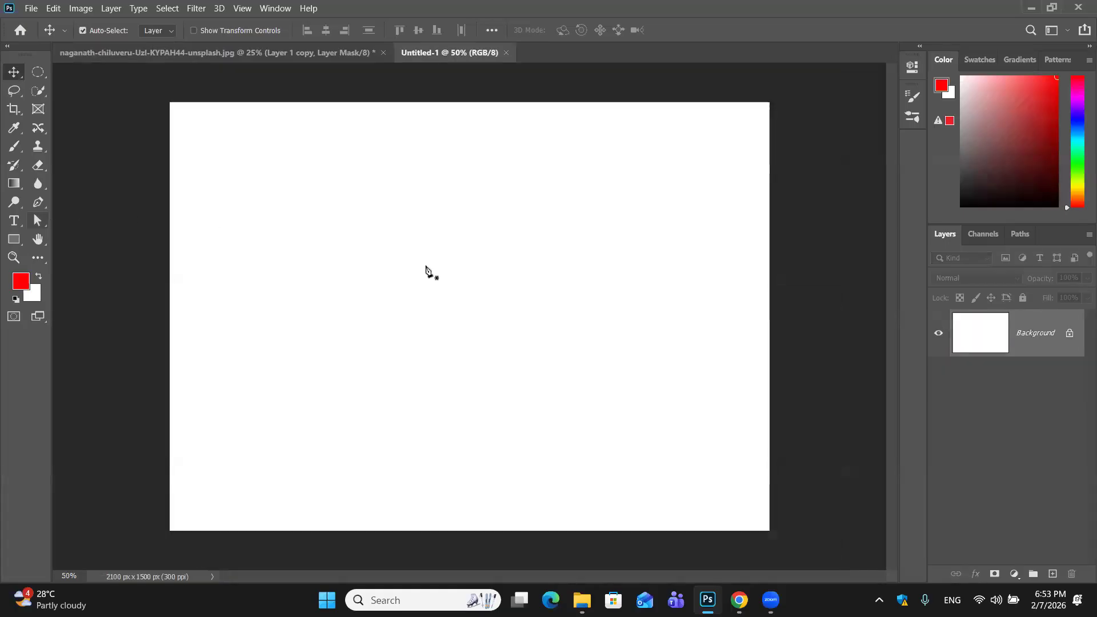
# Look through the shape tool variants and select the standard Pen Tool
pyautogui.press('p')
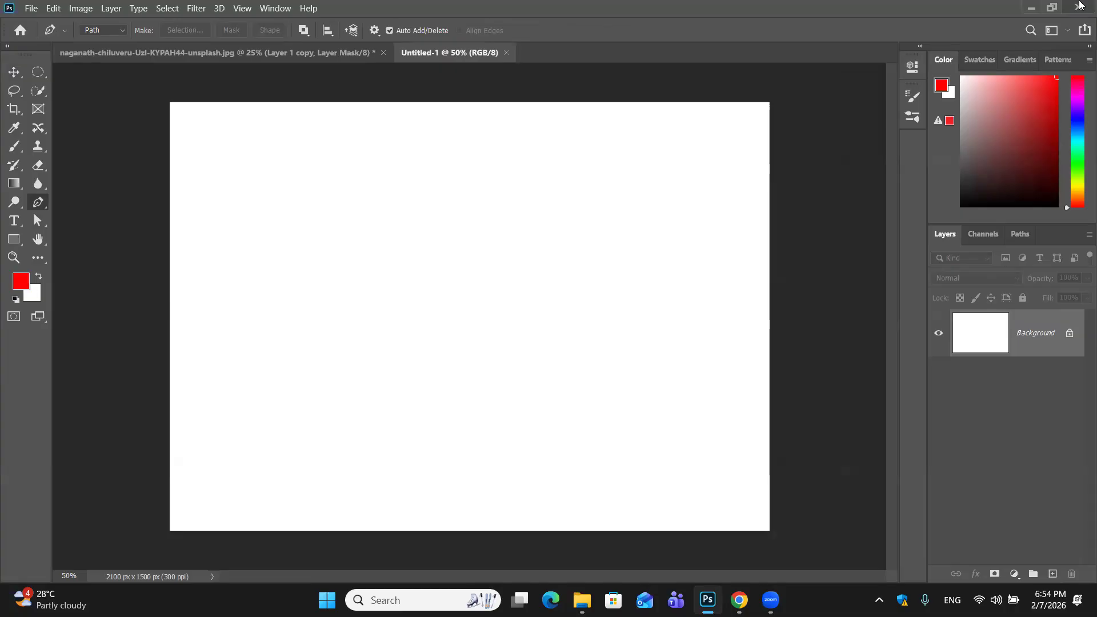
pyautogui.click(14, 238)
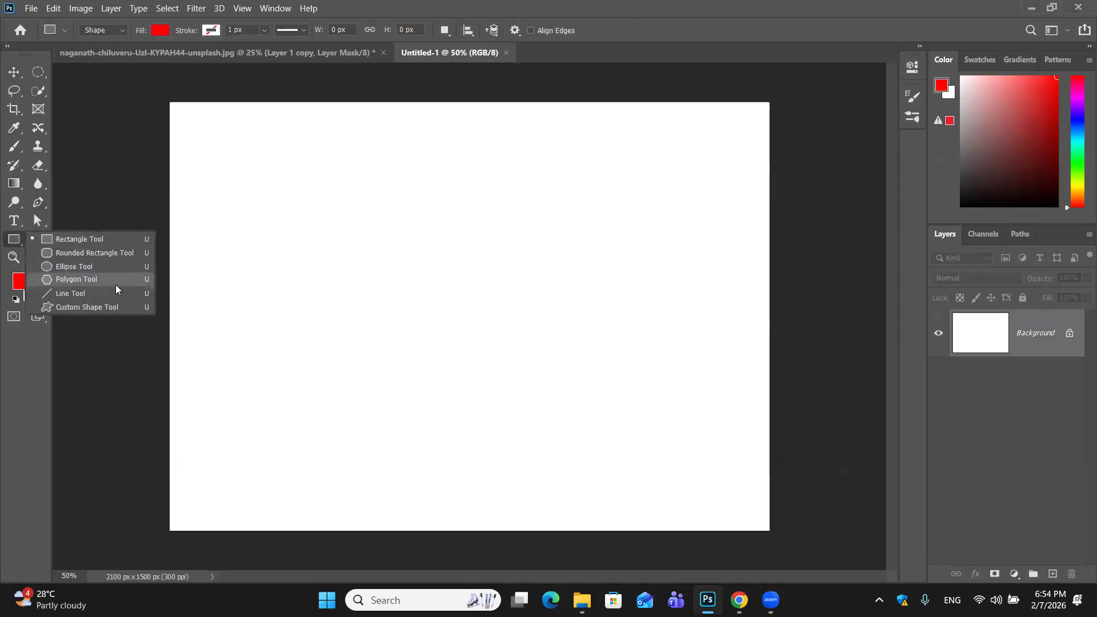
pyautogui.click(44, 210)
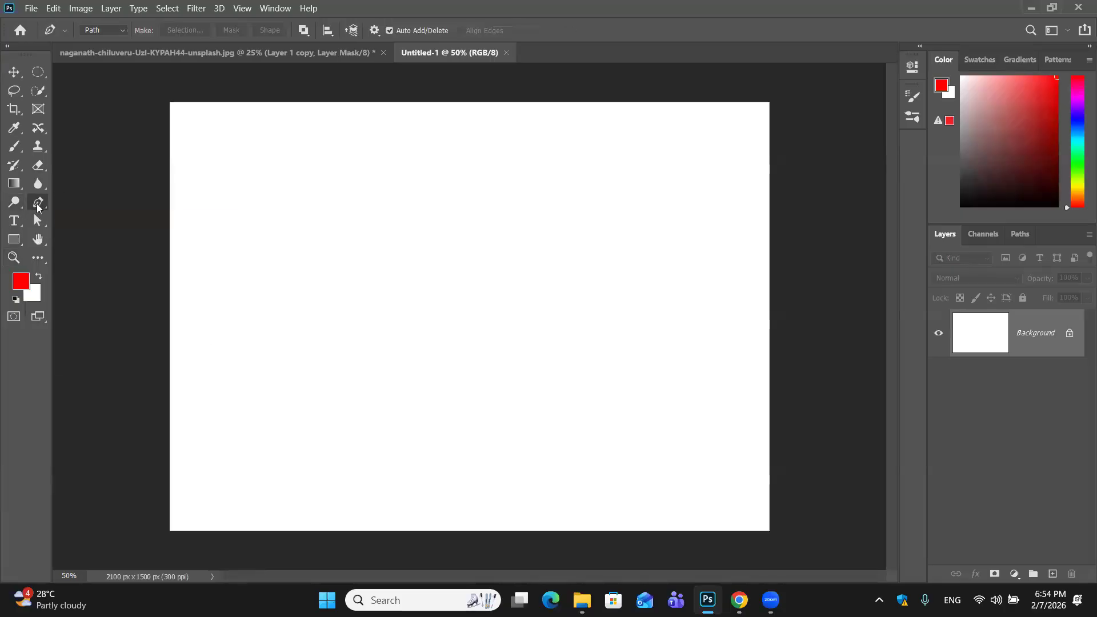
pyautogui.rightClick(38, 208)
pyautogui.click(101, 204)
# Add a new layer above the background and set the Pen Tool to Shape mode
pyautogui.click(1052, 574)
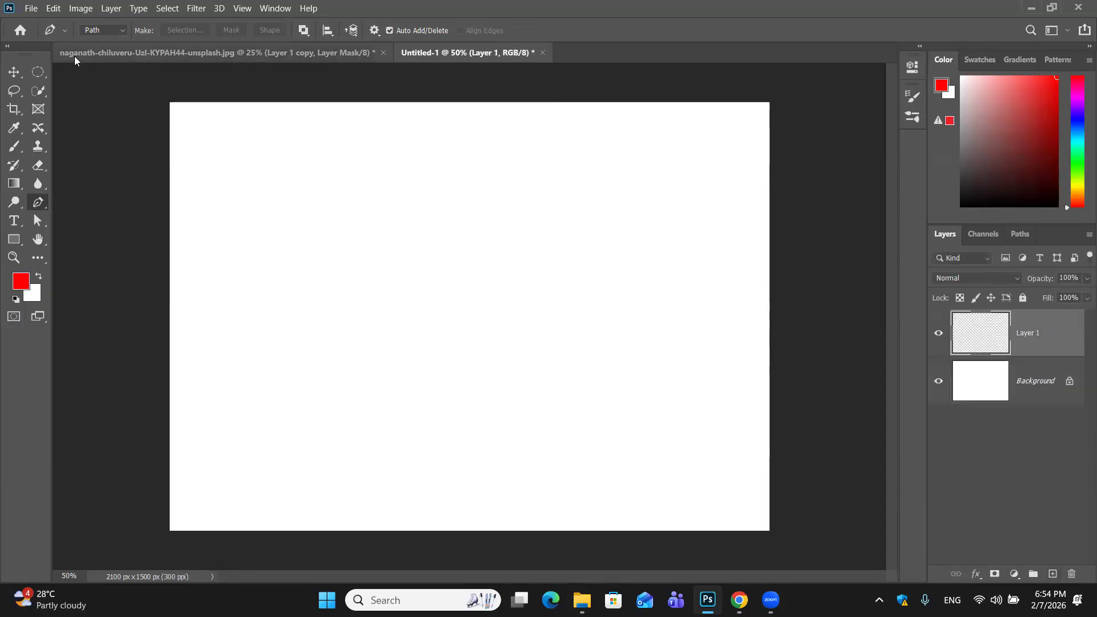
pyautogui.click(121, 30)
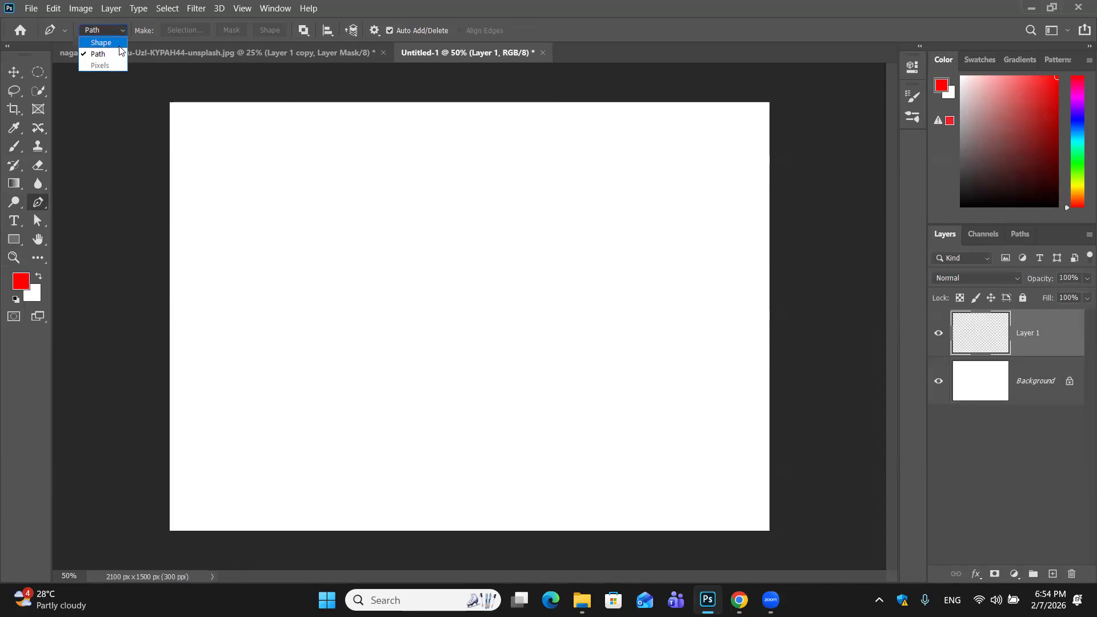
pyautogui.click(118, 43)
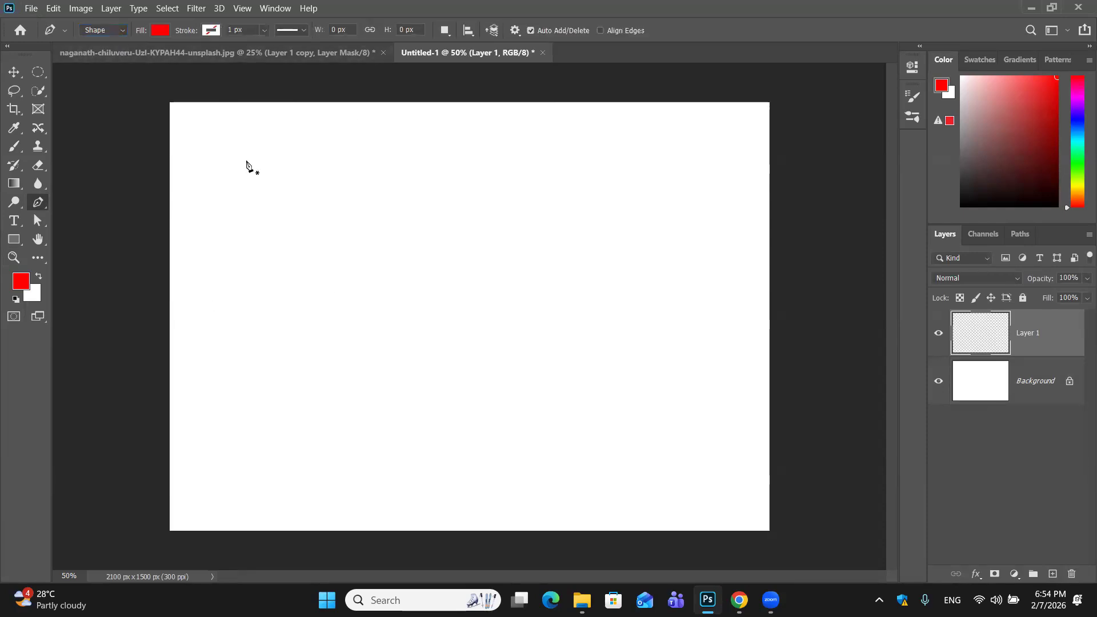
# Draw a closed five-sided red polygon about 1156 x 1004 px with the Pen Tool in the middle of the canvas
pyautogui.click(424, 139)
pyautogui.click(284, 252)
pyautogui.click(455, 427)
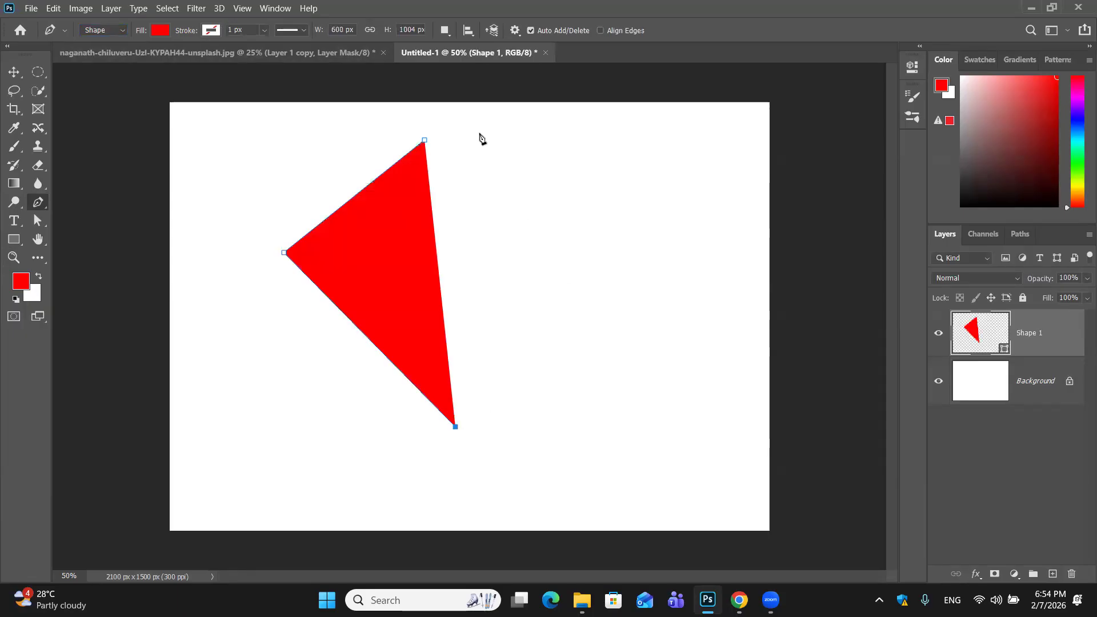
pyautogui.click(614, 373)
pyautogui.click(531, 219)
pyautogui.click(424, 140)
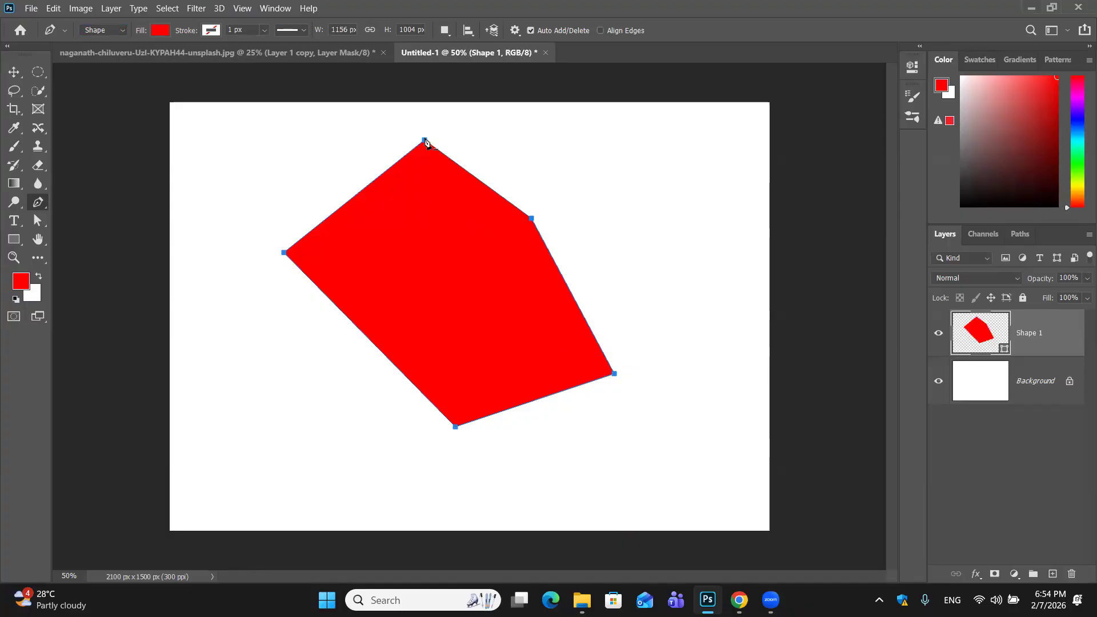
# Undo all the anchor points of the five-sided polygon back to the empty layer
pyautogui.hotkey('ctrl', 'z')
pyautogui.hotkey('ctrl', 'z')
pyautogui.hotkey('ctrl', 'z')
pyautogui.hotkey('ctrl', 'z')
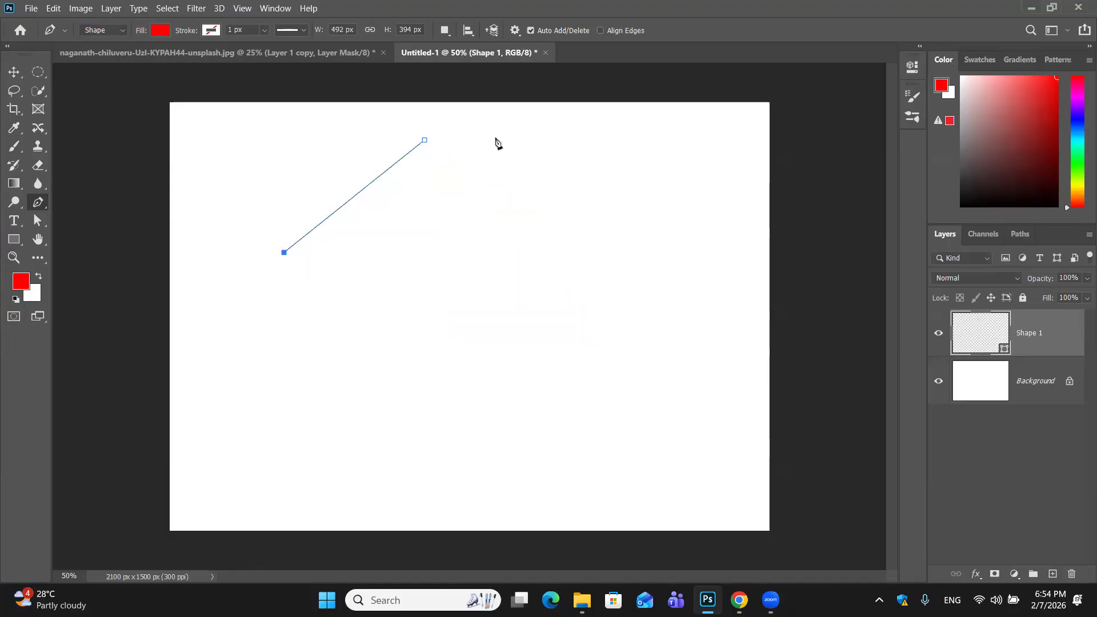
pyautogui.hotkey('ctrl', 'z')
pyautogui.hotkey('ctrl', 'z')
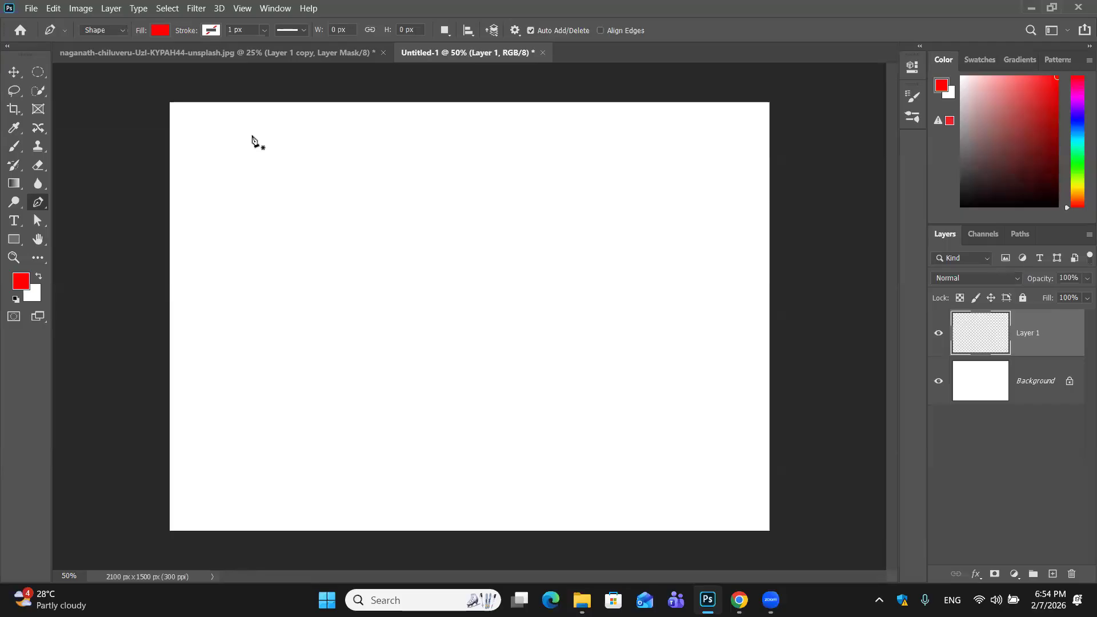
# Draw a four-point red shape about 1314 x 666 px with a slightly sloping upper edge in the canvas's upper half
pyautogui.click(252, 137)
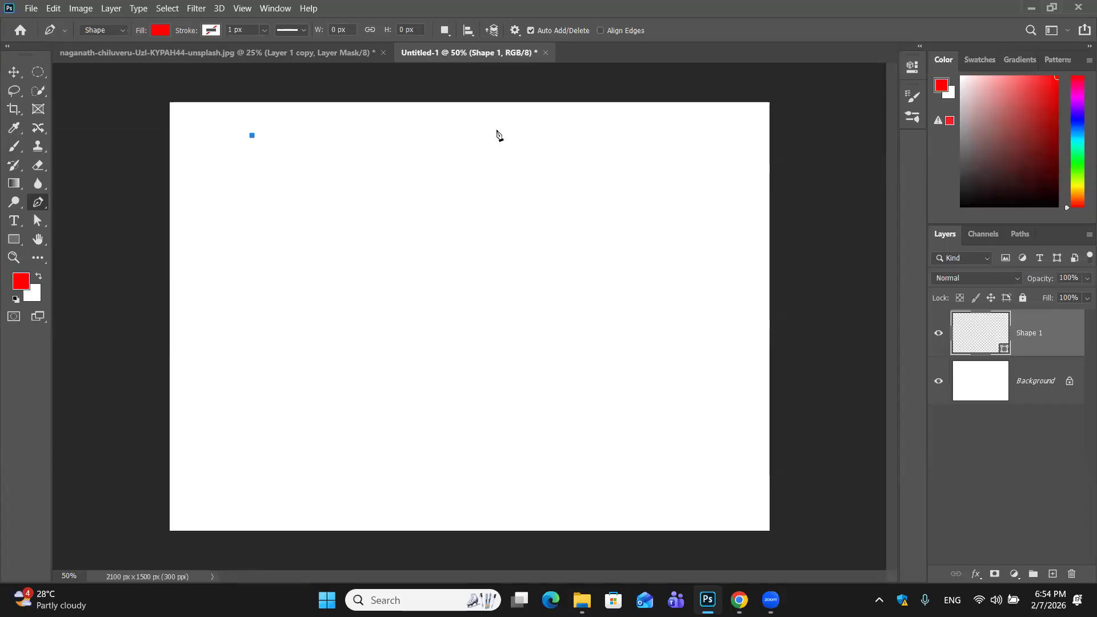
pyautogui.click(552, 139)
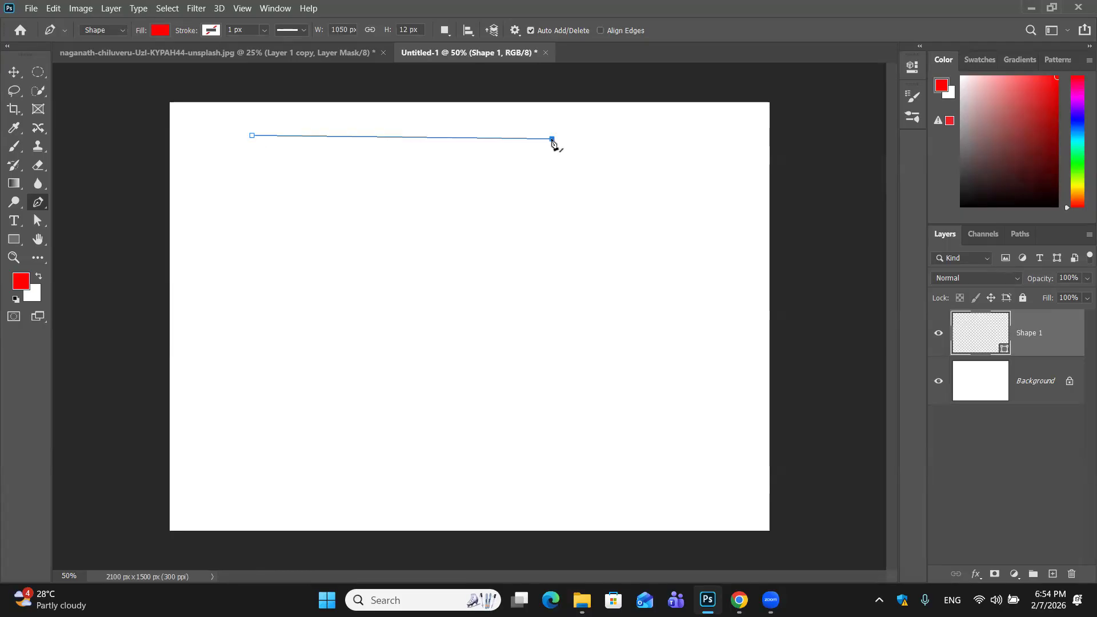
pyautogui.click(628, 278)
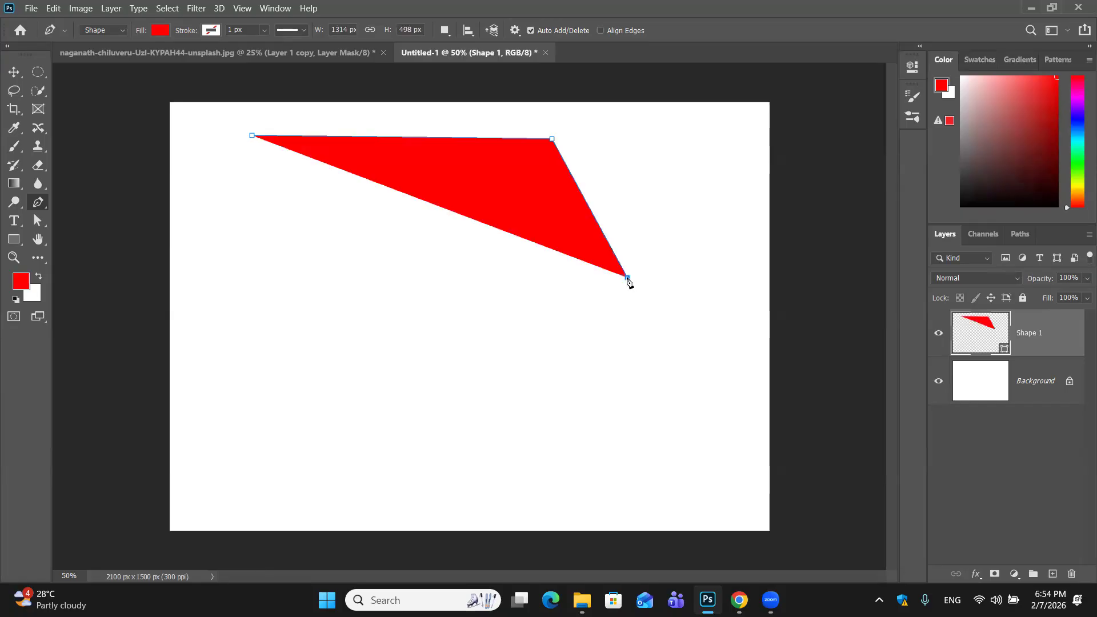
pyautogui.click(394, 325)
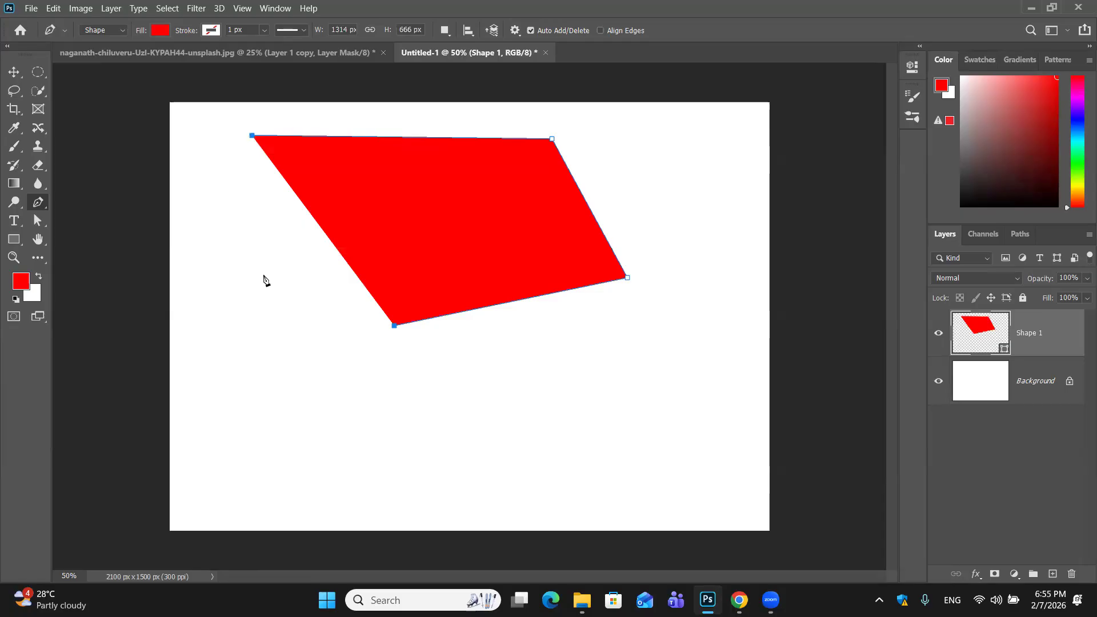
# Undo the four-point shape completely, back to the empty layer
pyautogui.hotkey('ctrl', 'z')
pyautogui.hotkey('ctrl', 'z')
pyautogui.hotkey('ctrl', 'z')
pyautogui.hotkey('ctrl', 'z')
pyautogui.hotkey('ctrl', 'z')
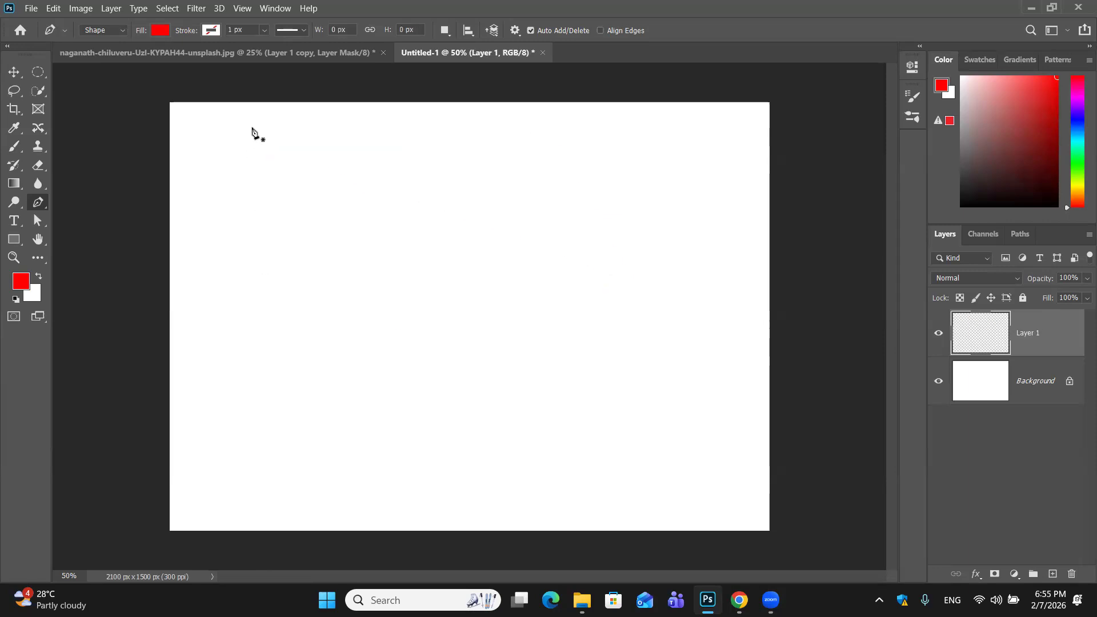
# Draw a closed four-sided red shape about 1280 x 568 px with a perfectly horizontal upper edge
pyautogui.click(253, 128)
pyautogui.click(506, 128)
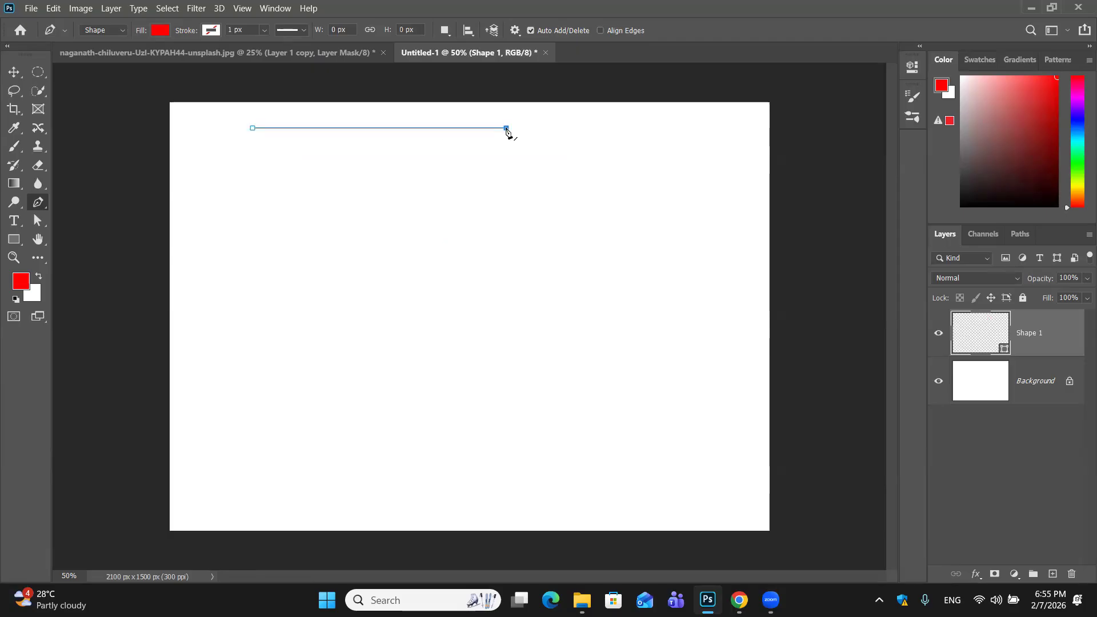
pyautogui.click(618, 291)
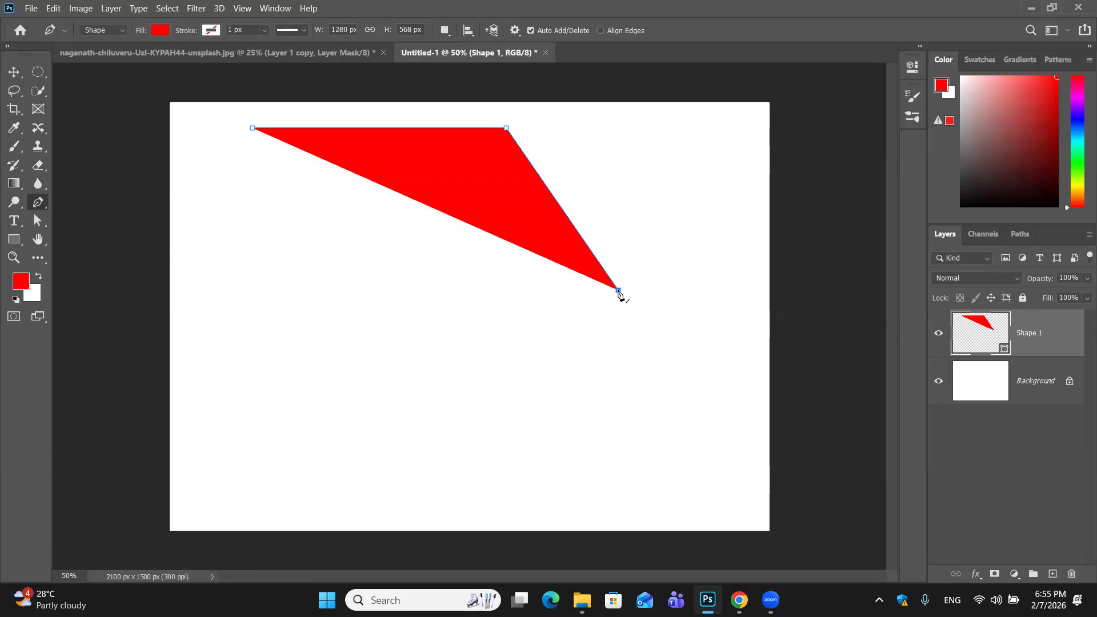
pyautogui.click(268, 232)
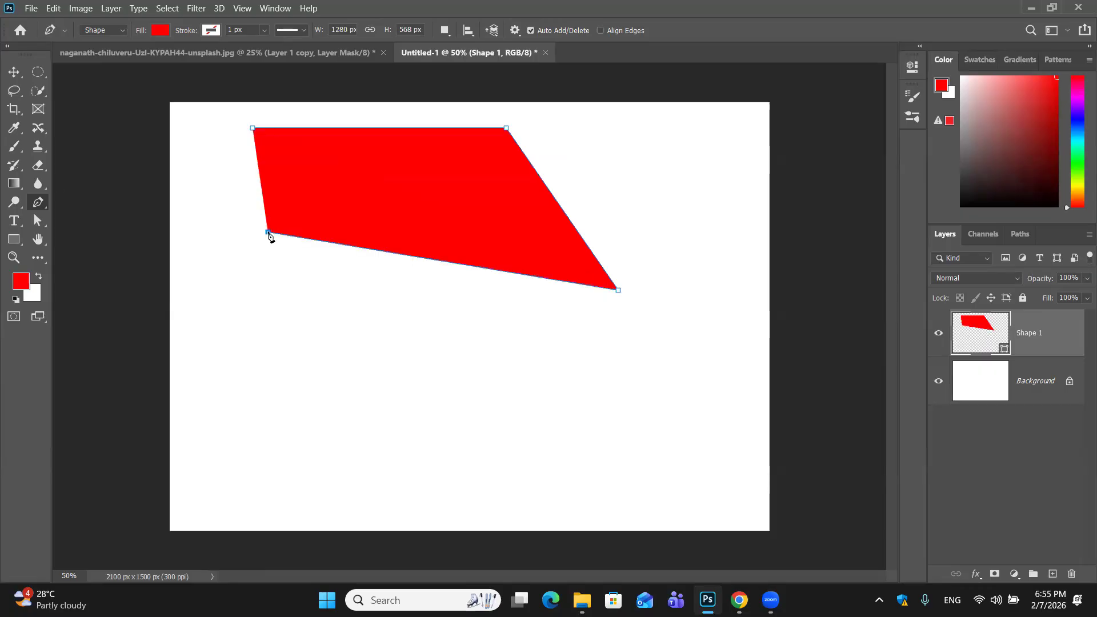
pyautogui.click(253, 128)
# Try moving the red shape toward the canvas centre and enlarging it with Free Transform, and undo both changes
pyautogui.click(12, 74)
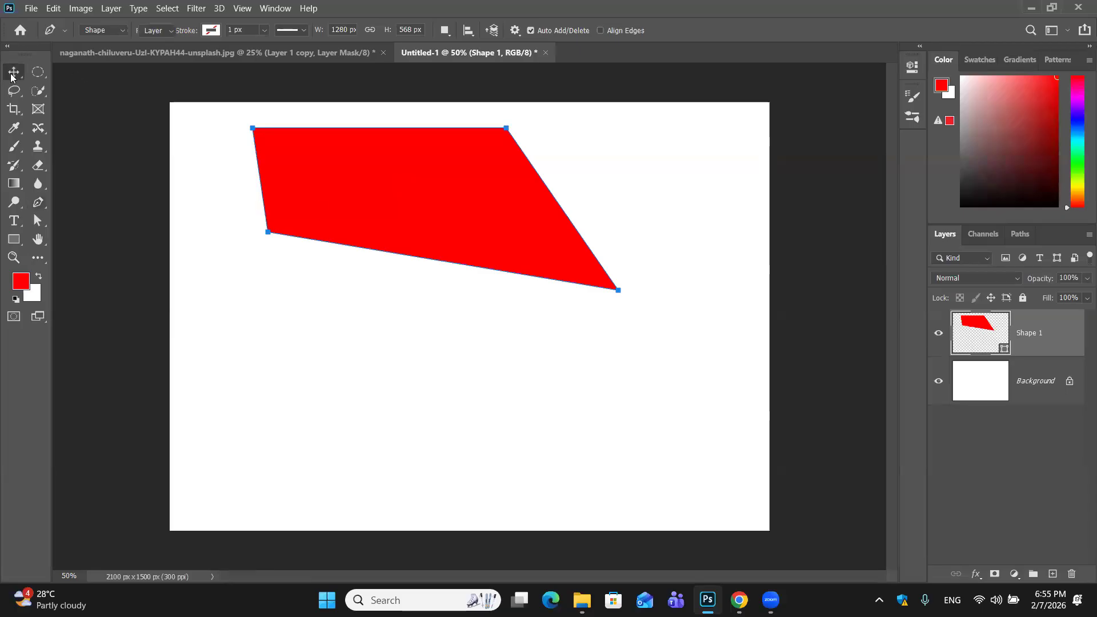
pyautogui.moveTo(367, 189); pyautogui.dragTo(497, 185)
pyautogui.moveTo(64, 213); pyautogui.dragTo(60, 208)
pyautogui.hotkey('ctrl', 't')
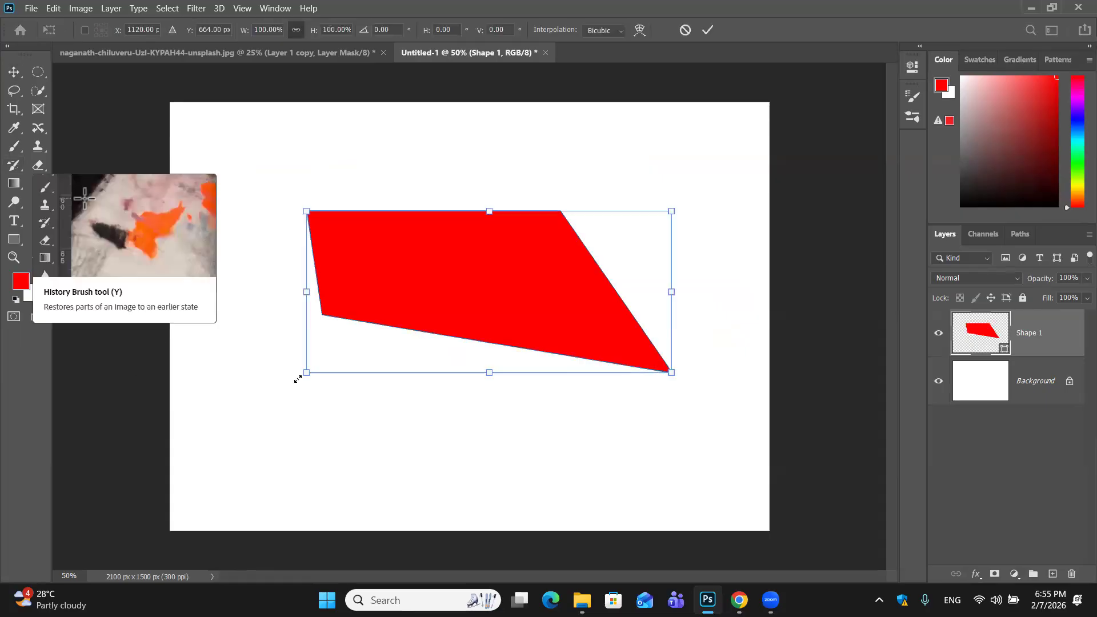
pyautogui.moveTo(305, 373); pyautogui.dragTo(238, 494)
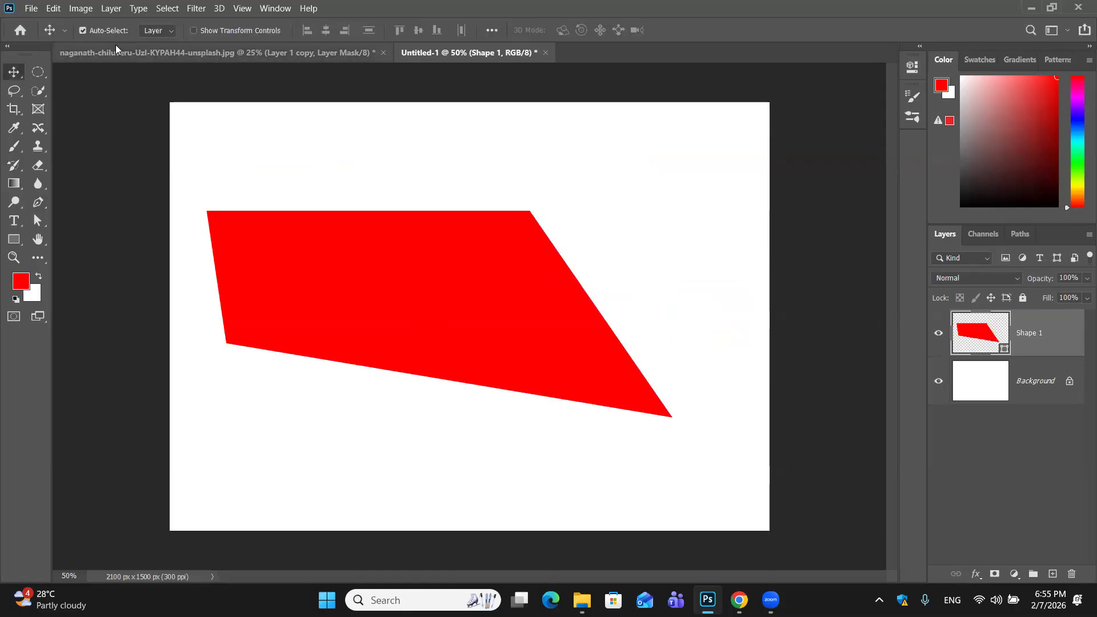
pyautogui.hotkey('ctrl', 'z')
pyautogui.hotkey('ctrl', 'z')
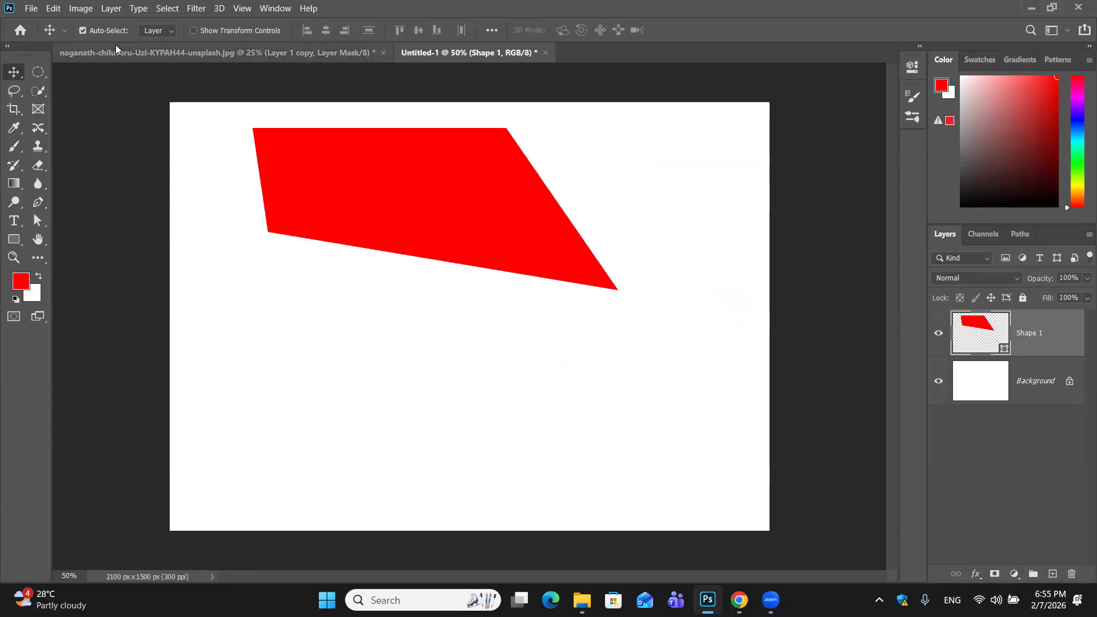
# Undo the shape back to its horizontal edge and complete it as a closed downward-pointing triangle about 888 x 510 px
pyautogui.hotkey('ctrl', 'z')
pyautogui.hotkey('ctrl', 'z')
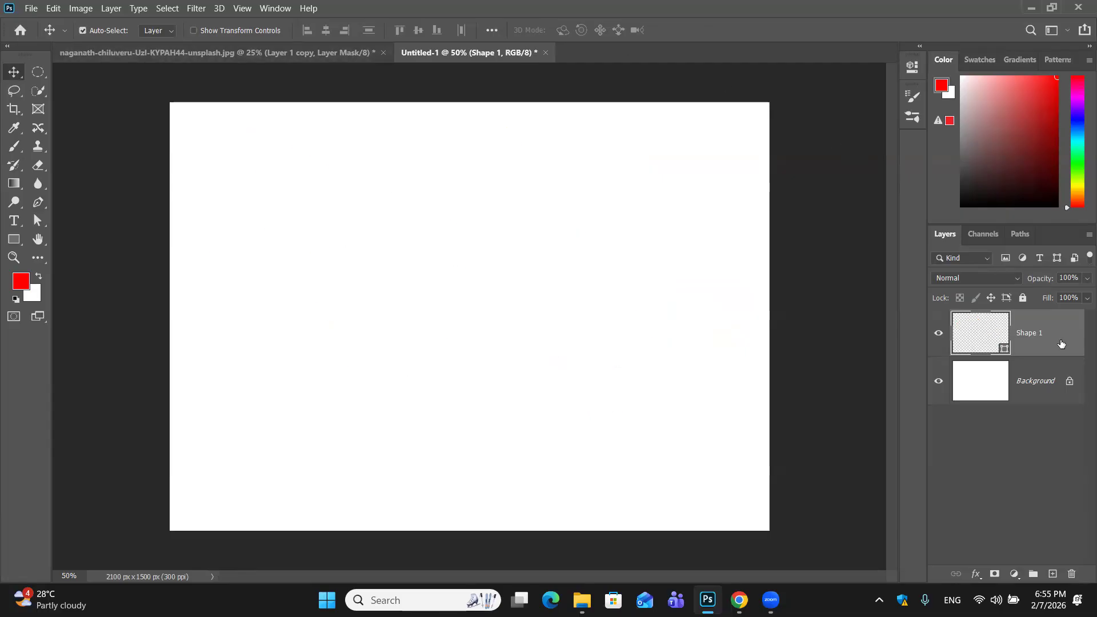
pyautogui.click(38, 201)
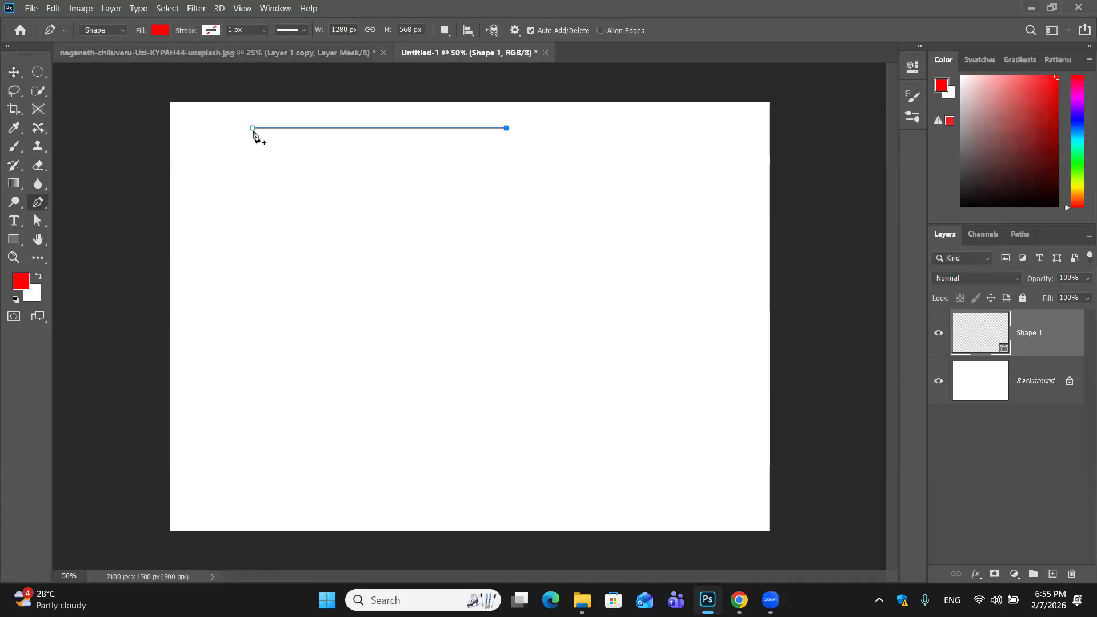
pyautogui.click(366, 274)
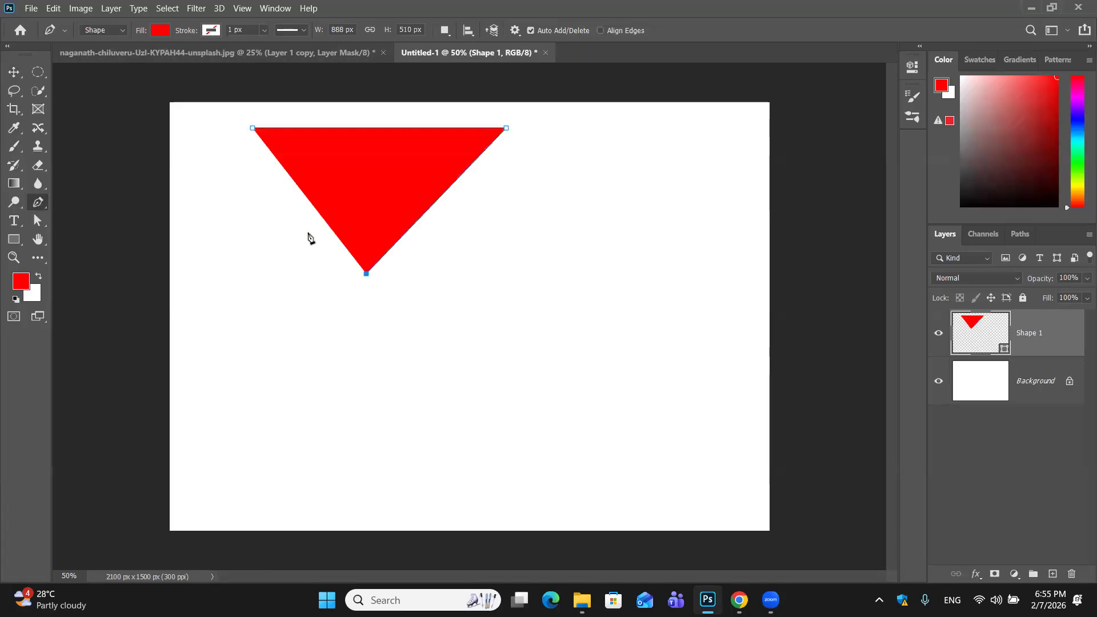
pyautogui.click(252, 130)
# Change the triangle's fill to light blue and give it a black stroke from the recently used colors
pyautogui.click(164, 33)
pyautogui.click(164, 34)
pyautogui.click(164, 33)
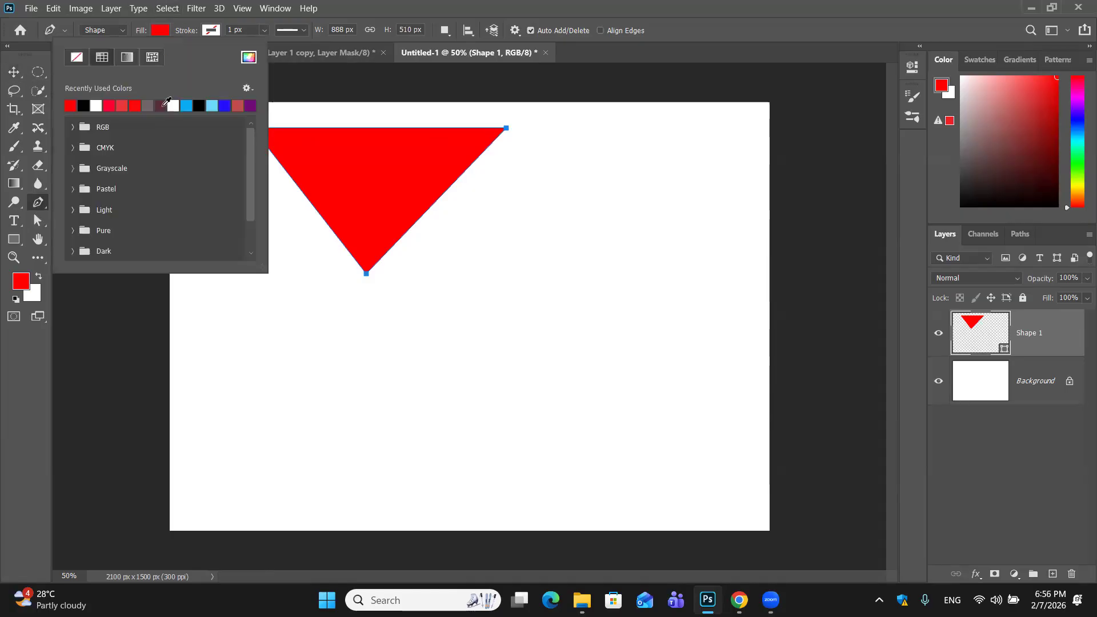
pyautogui.click(187, 105)
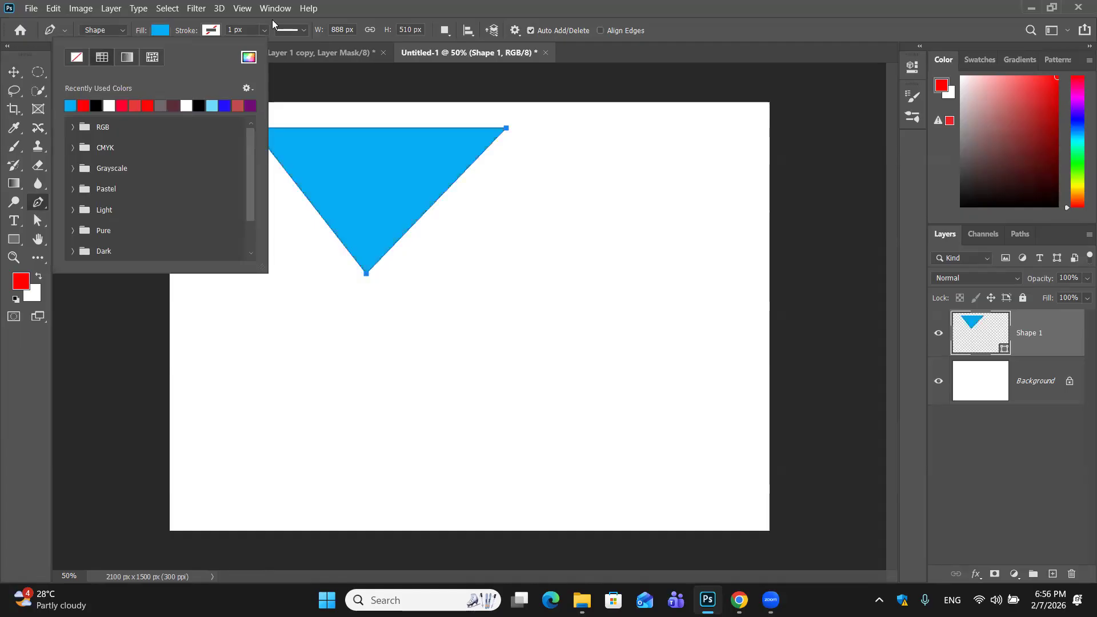
pyautogui.click(205, 30)
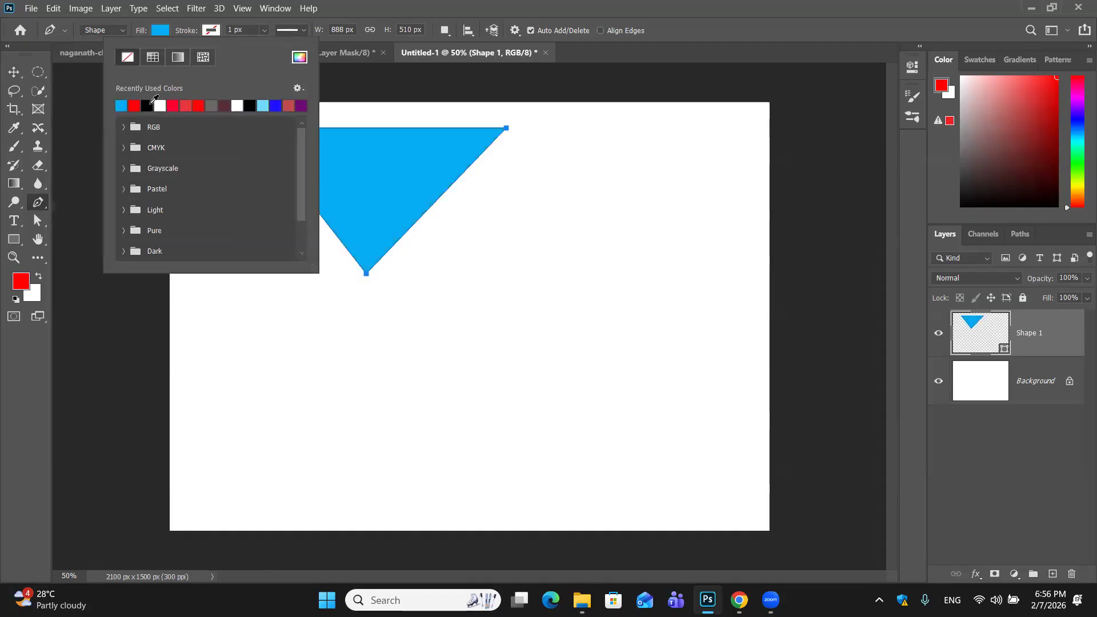
pyautogui.click(147, 105)
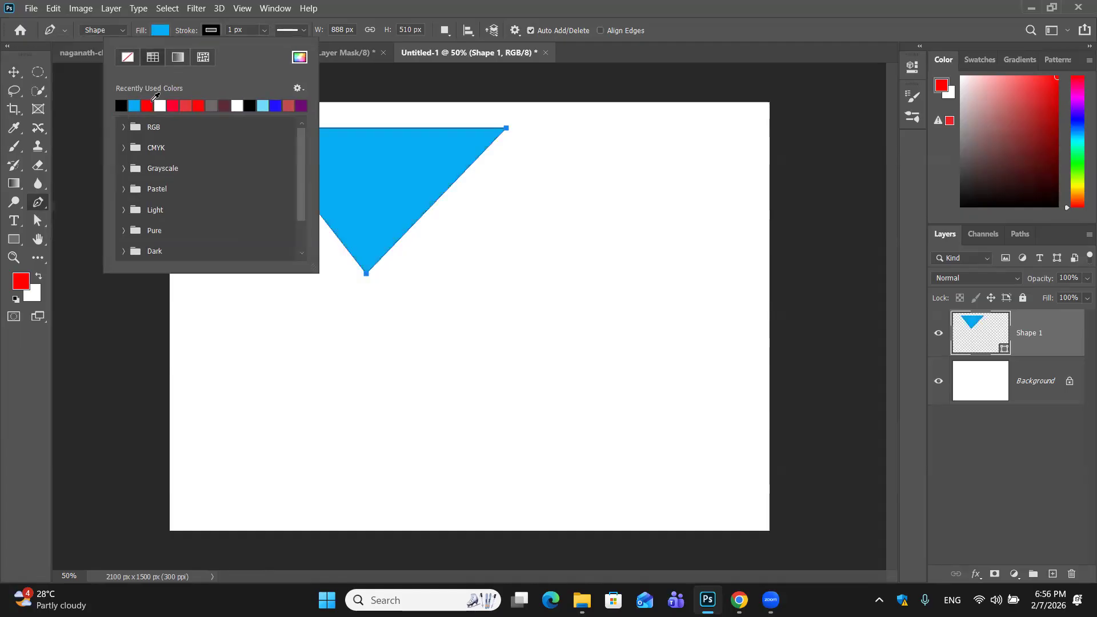
# Set the triangle's stroke width to 5 px
pyautogui.click(264, 31)
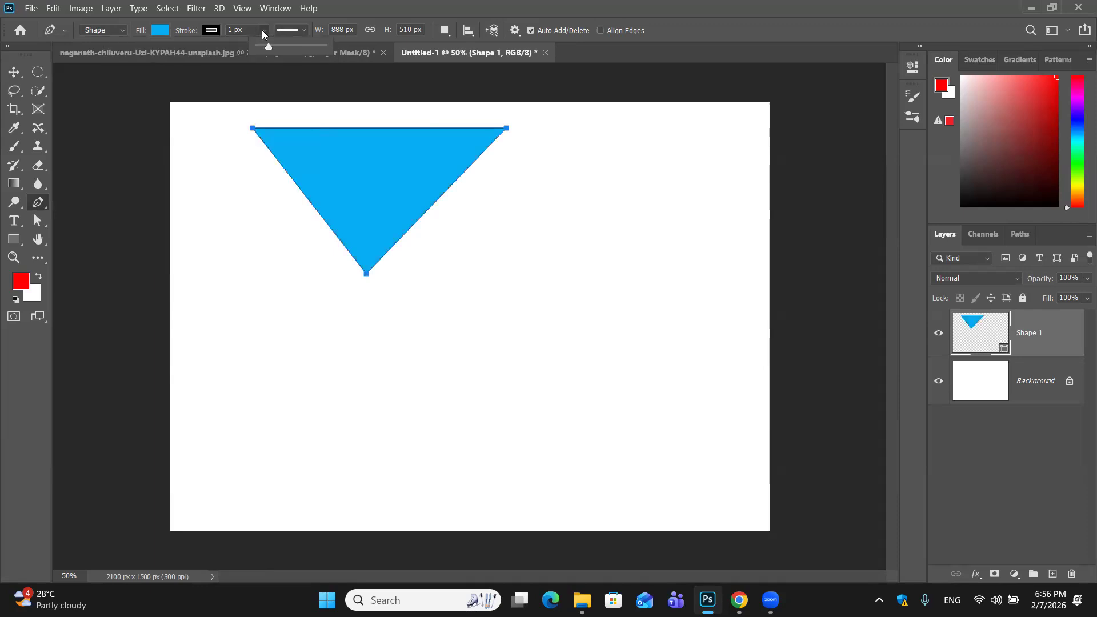
pyautogui.moveTo(269, 43); pyautogui.dragTo(271, 43)
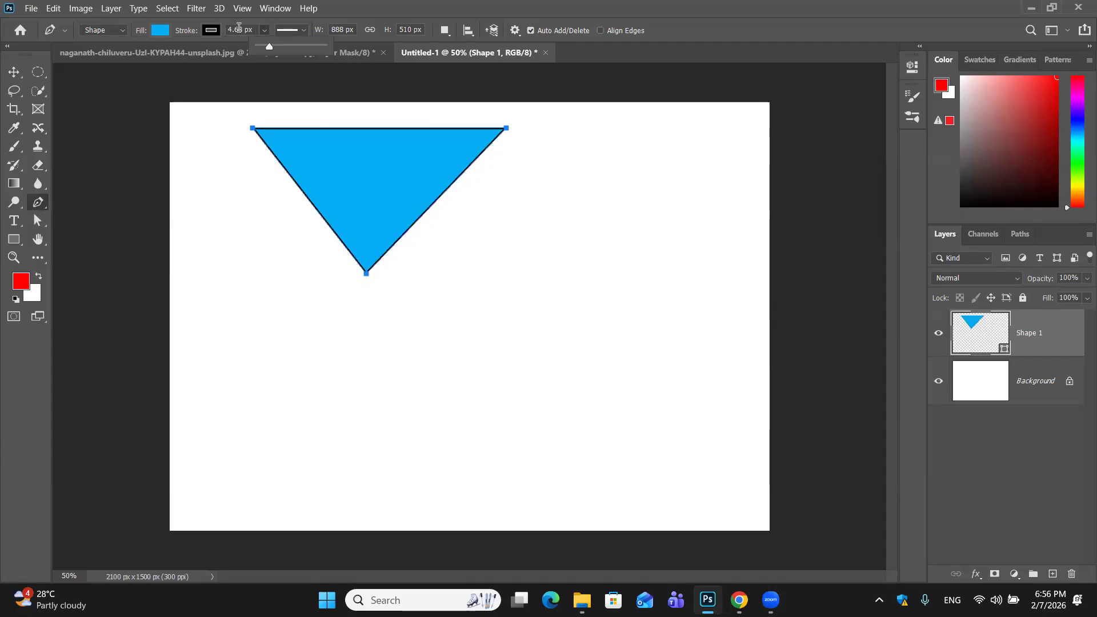
pyautogui.click(254, 29)
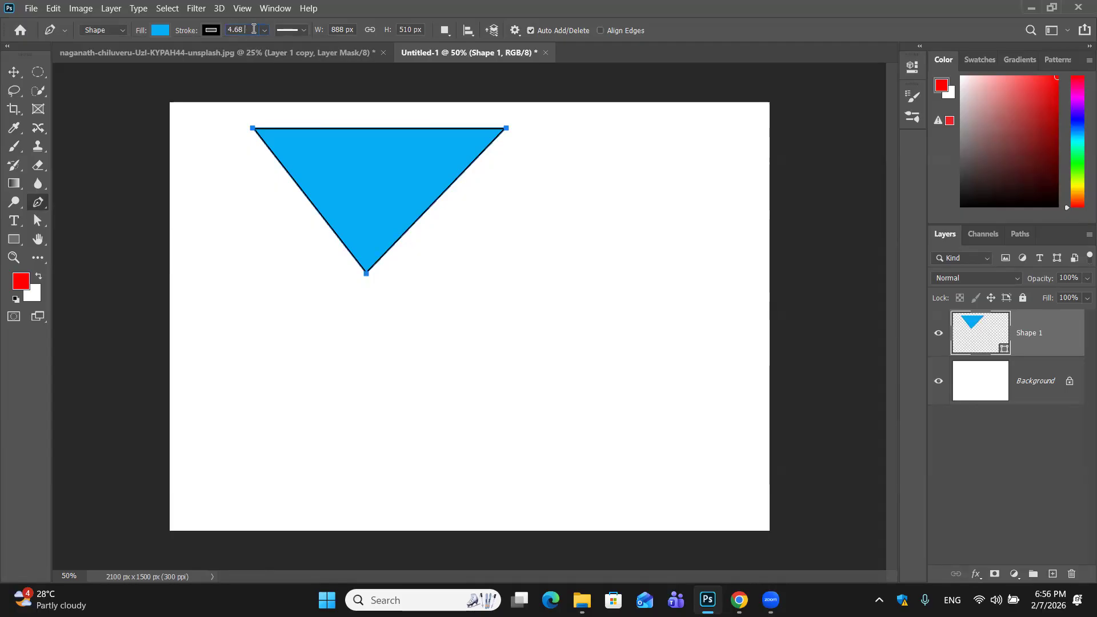
pyautogui.press('BackSpace')
pyautogui.press('BackSpace')
pyautogui.press('BackSpace')
pyautogui.press('BackSpace')
pyautogui.write('5')
pyautogui.press('Return')
# Move the blue triangle toward the middle of the canvas and reselect the Pen Tool
pyautogui.click(14, 72)
pyautogui.moveTo(423, 182); pyautogui.dragTo(609, 328)
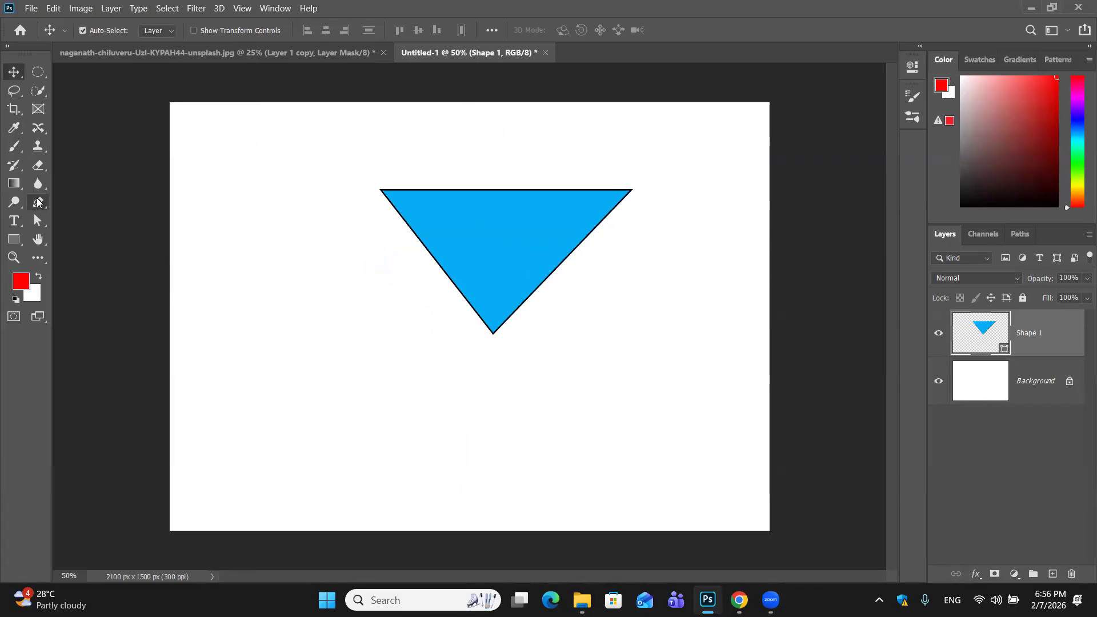
pyautogui.click(38, 202)
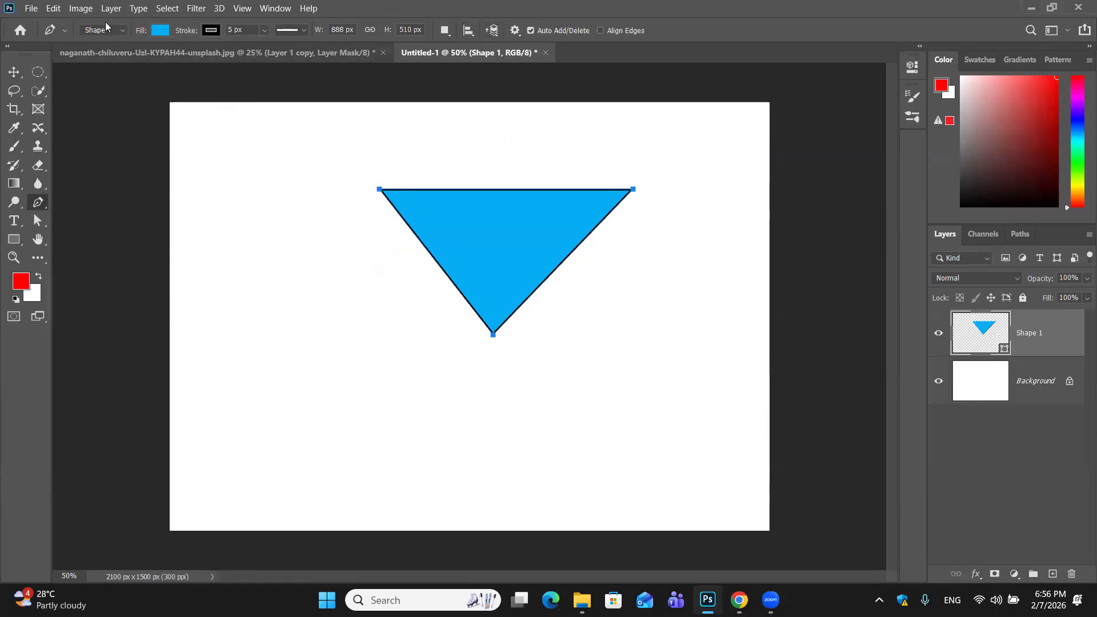
# Delete the triangle's shape layer and add a new empty layer above the background
pyautogui.click(120, 26)
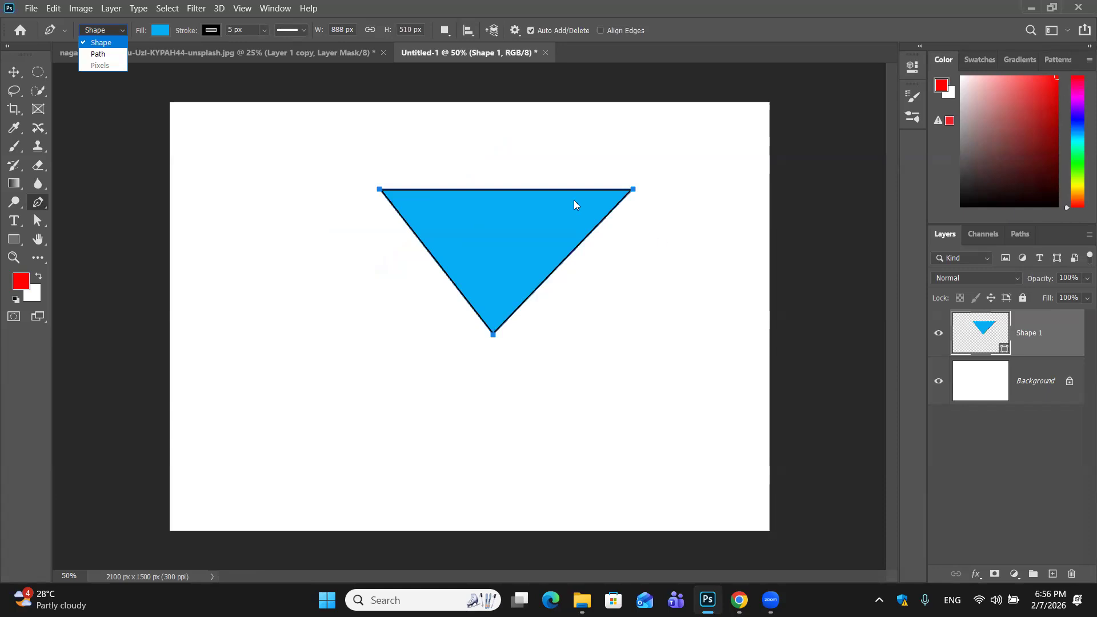
pyautogui.press('Down')
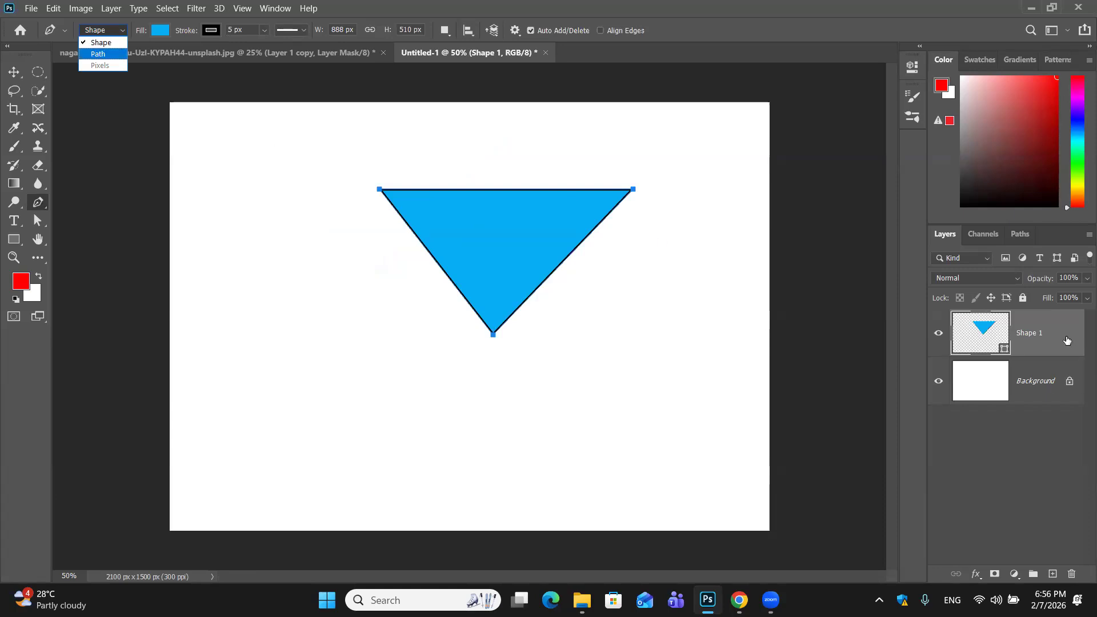
pyautogui.press('Escape')
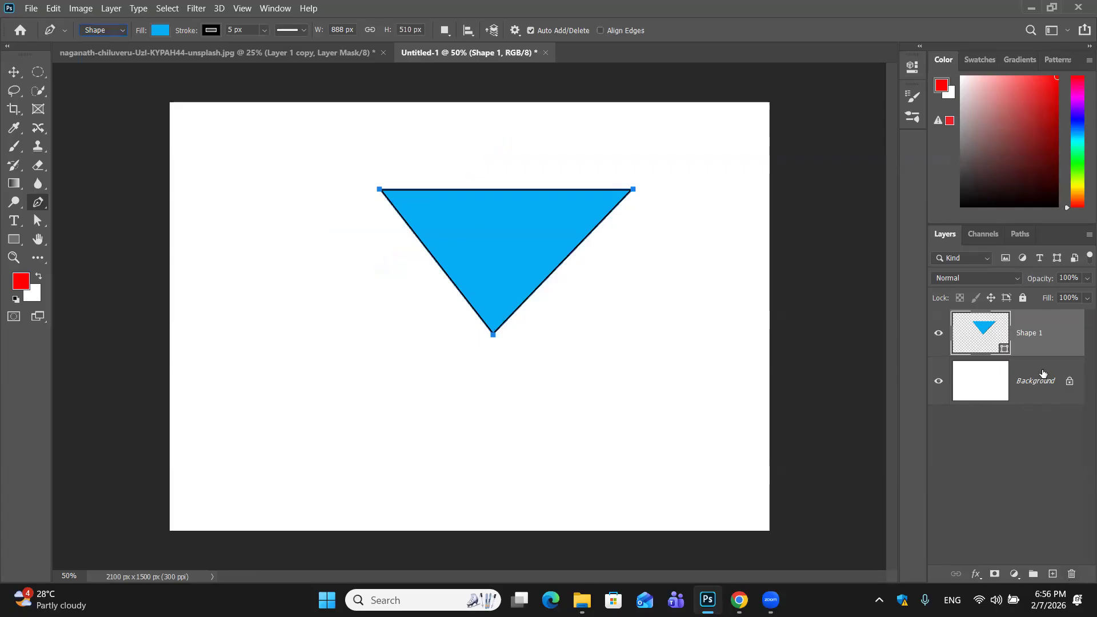
pyautogui.moveTo(1035, 346); pyautogui.dragTo(1073, 574)
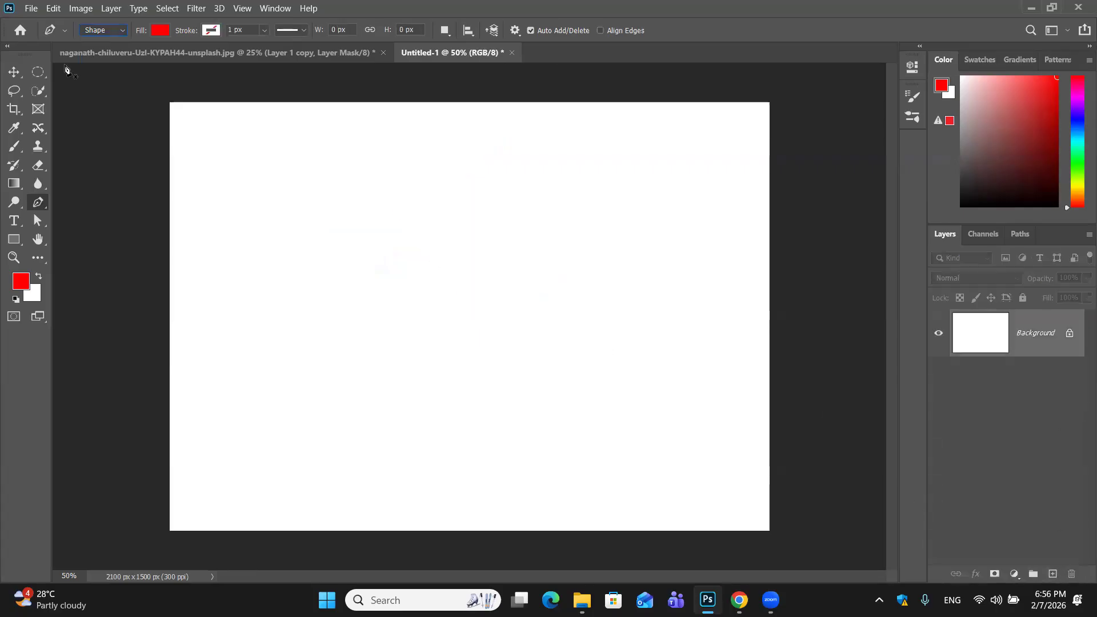
pyautogui.hotkey('ctrl', 'shift', 'alt', 'n')
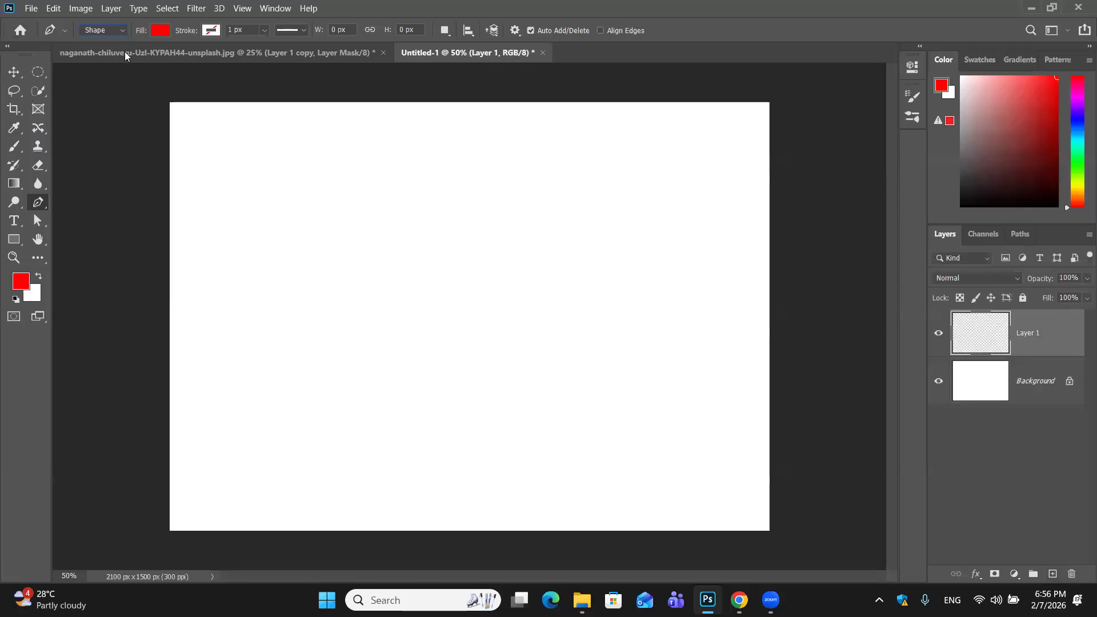
# Set the Pen Tool to Path mode and draw a closed six-point angular path across the upper half of the canvas
pyautogui.click(103, 29)
pyautogui.click(95, 53)
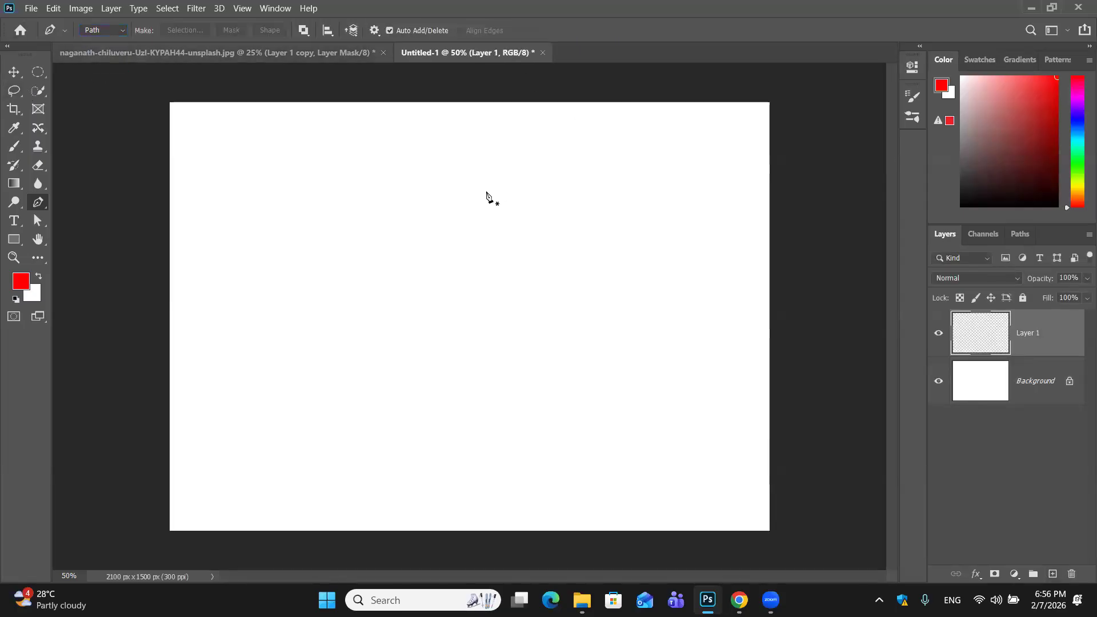
pyautogui.click(285, 210)
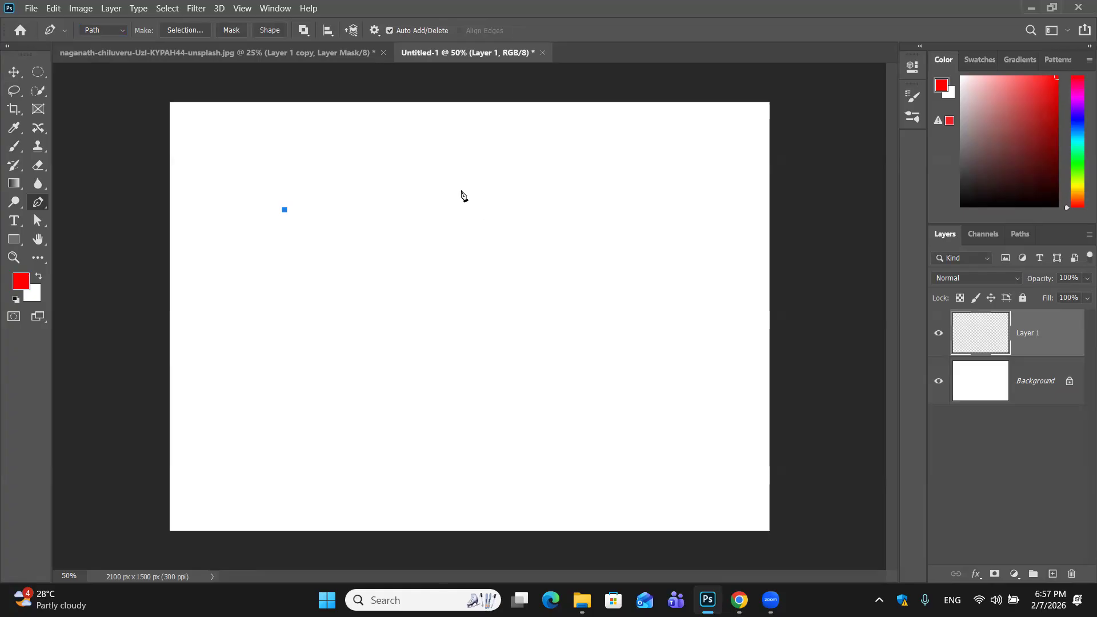
pyautogui.click(516, 153)
pyautogui.click(640, 290)
pyautogui.click(527, 348)
pyautogui.click(477, 243)
pyautogui.click(391, 239)
pyautogui.click(284, 210)
# Try to move the closed path with the Move Tool by its edge and from inside it
pyautogui.click(14, 72)
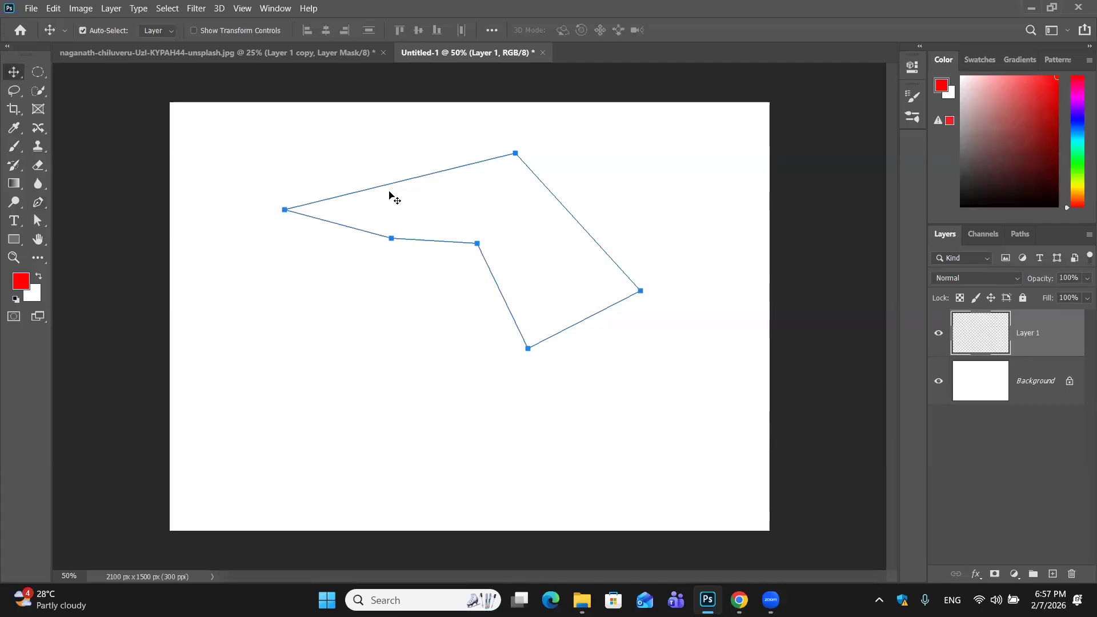
pyautogui.moveTo(391, 187); pyautogui.dragTo(558, 201)
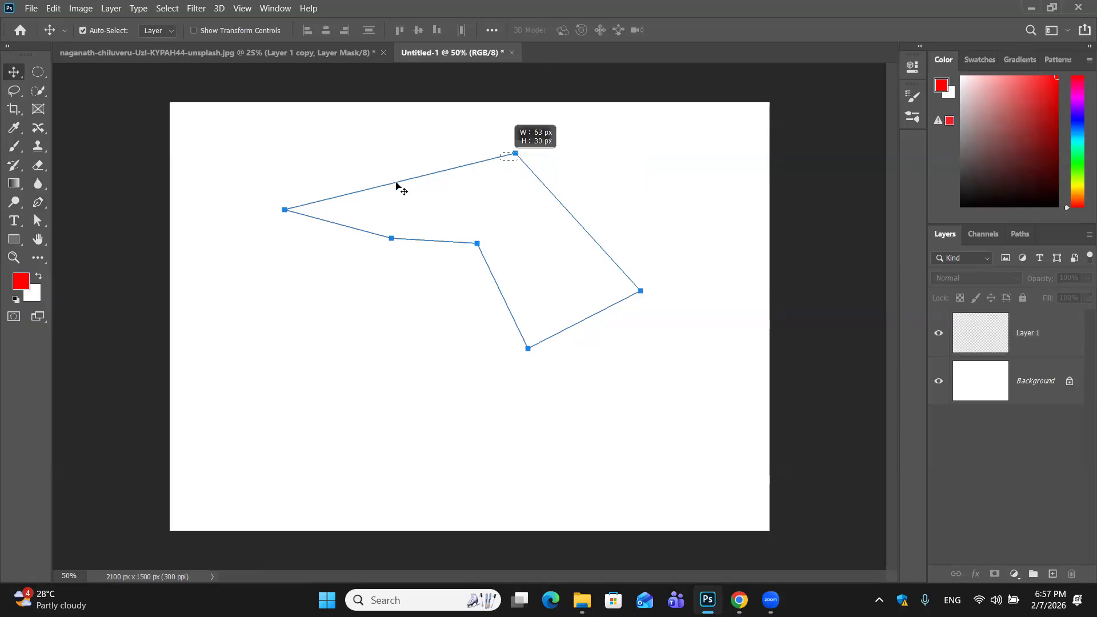
pyautogui.moveTo(503, 298); pyautogui.dragTo(572, 229)
pyautogui.moveTo(592, 314); pyautogui.dragTo(490, 170)
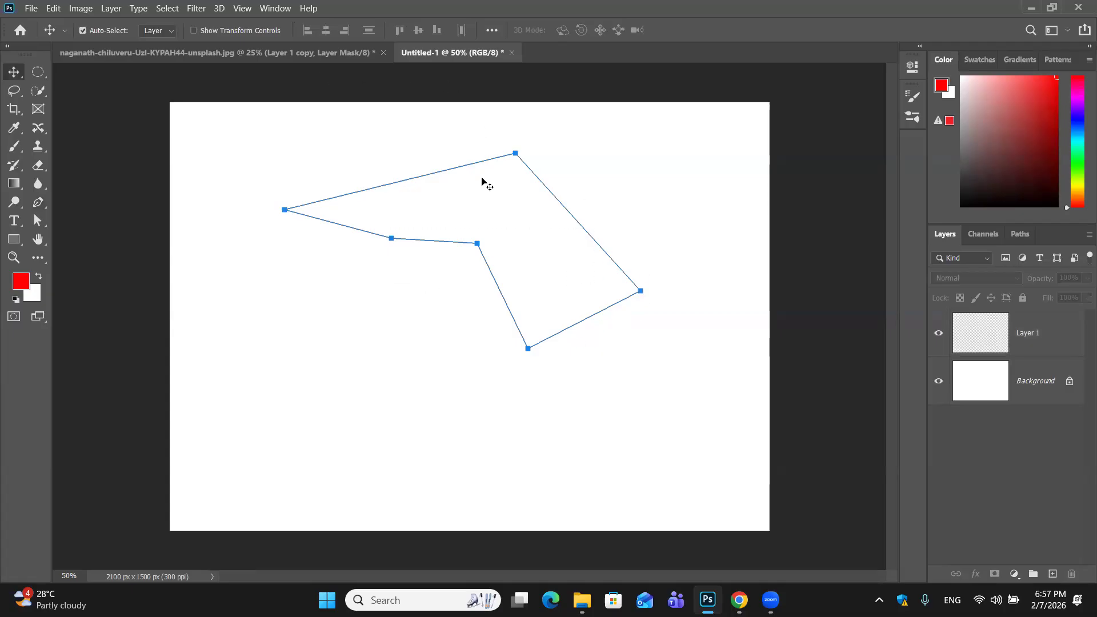
# Try starting a new Pen segment above the path and removing the path's top anchor point, undoing both changes
pyautogui.click(37, 201)
pyautogui.click(433, 163)
pyautogui.moveTo(506, 142); pyautogui.dragTo(509, 151)
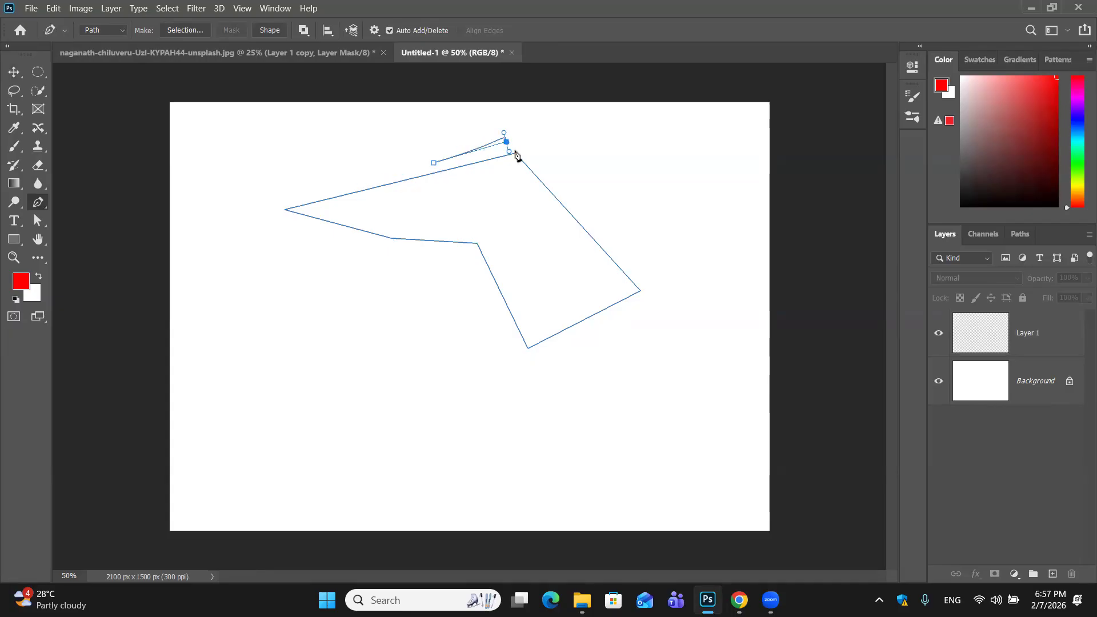
pyautogui.hotkey('ctrl', 'z')
pyautogui.click(516, 152)
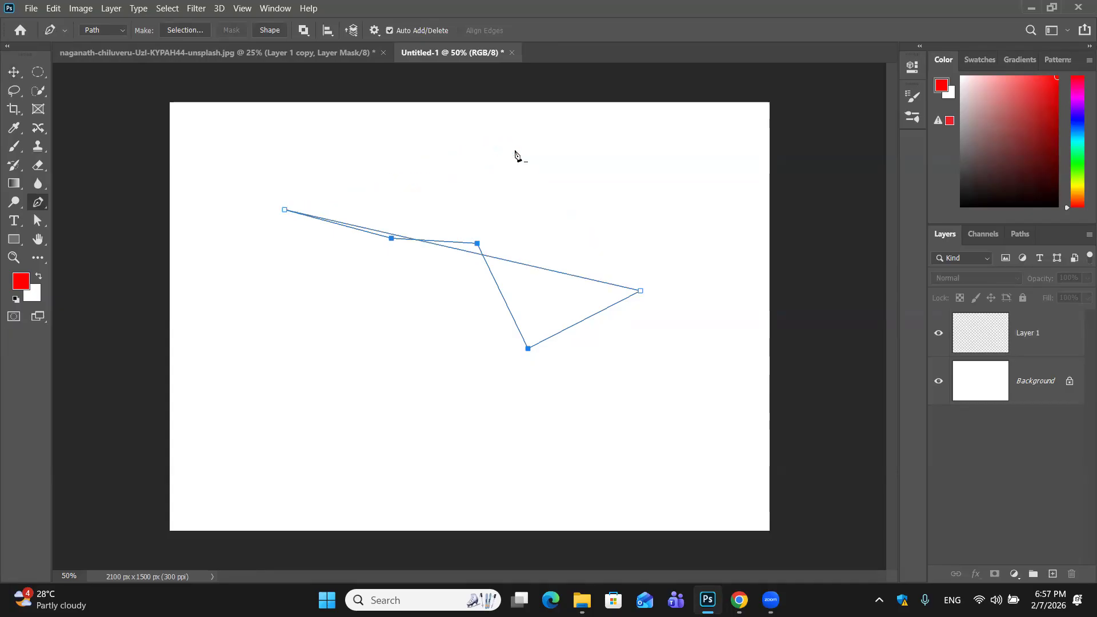
pyautogui.hotkey('ctrl', 'z')
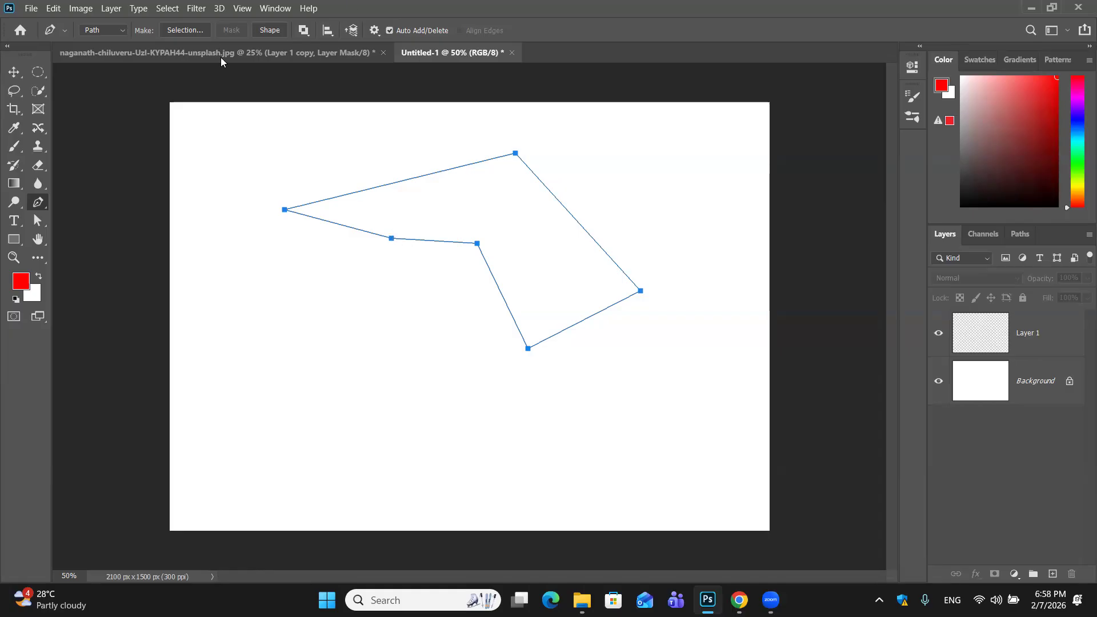
# Reshape the path with the Direct Selection Tool, moving its top anchor to the canvas's upper-right corner and its right anchor inward
pyautogui.click(13, 73)
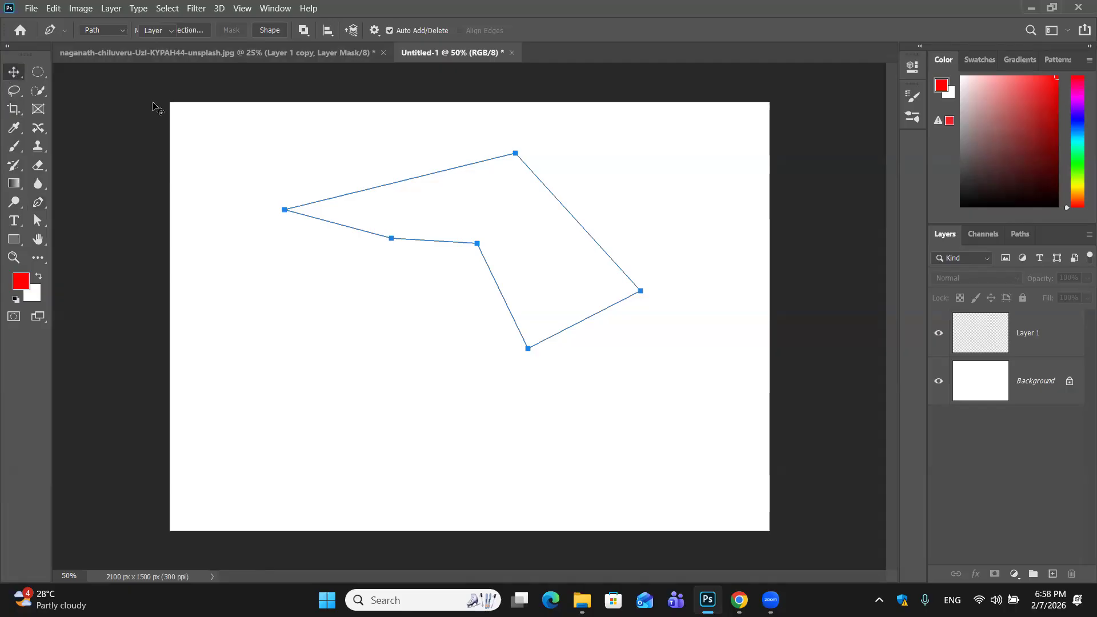
pyautogui.moveTo(441, 169); pyautogui.dragTo(517, 161)
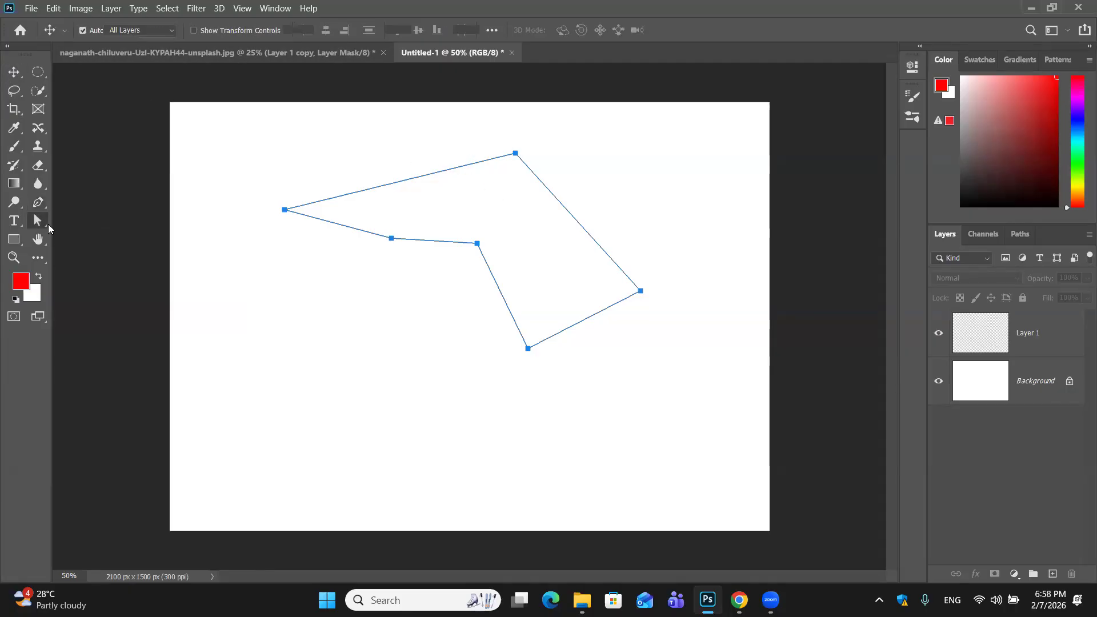
pyautogui.click(48, 228)
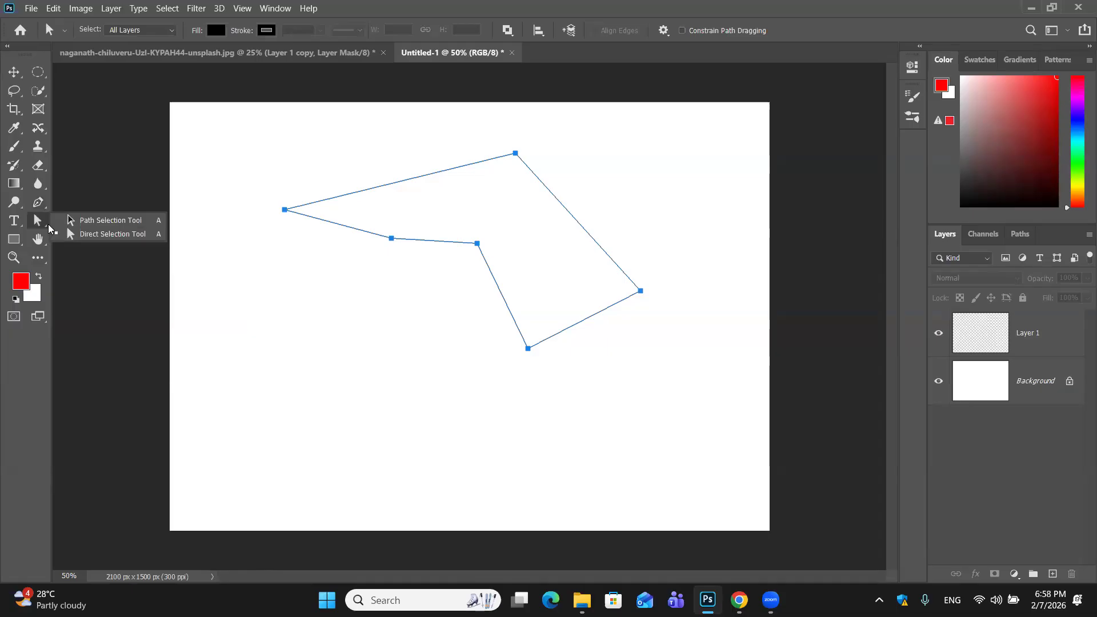
pyautogui.click(116, 235)
pyautogui.moveTo(491, 138); pyautogui.dragTo(767, 105)
pyautogui.click(640, 291)
pyautogui.moveTo(640, 291); pyautogui.dragTo(535, 300)
pyautogui.moveTo(521, 245); pyautogui.dragTo(522, 205)
# Delete the reshaped path from the canvas
pyautogui.click(38, 202)
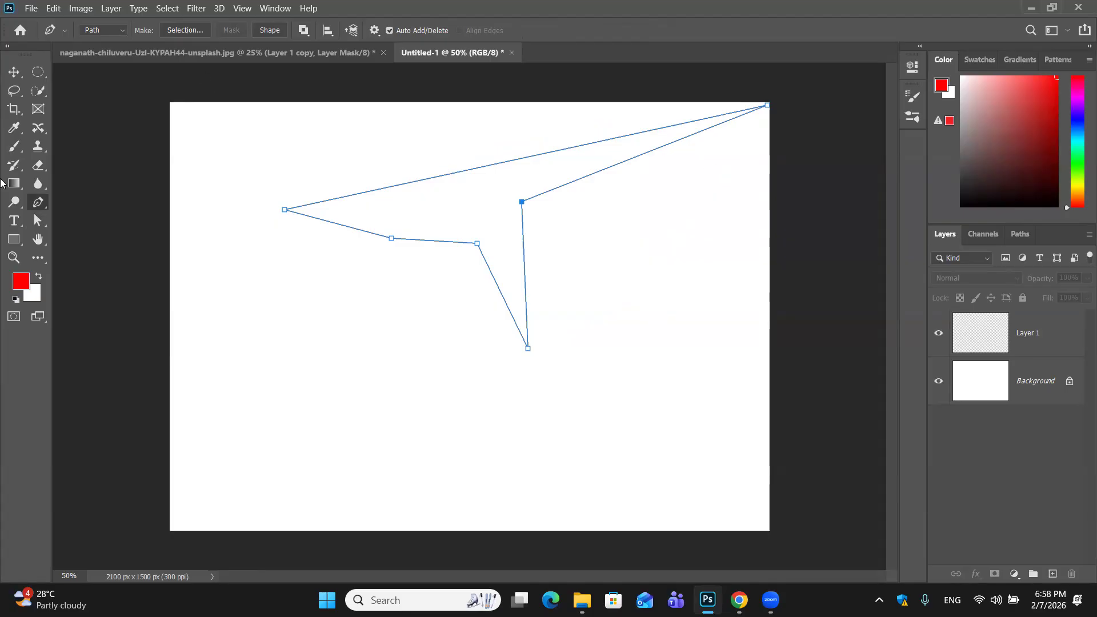
pyautogui.click(24, 73)
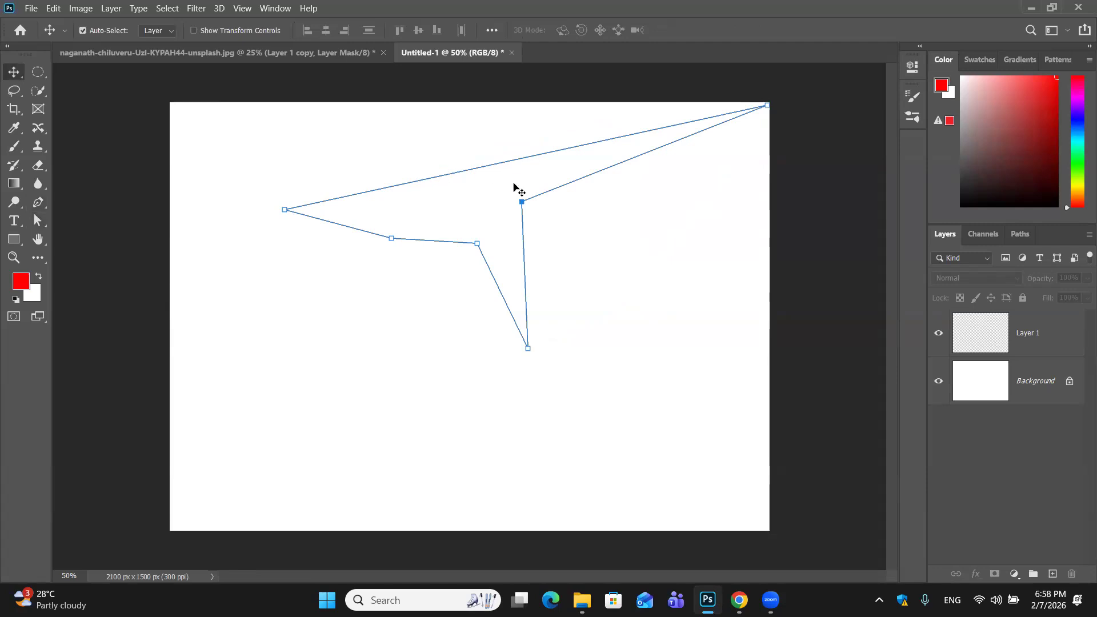
pyautogui.press('Delete')
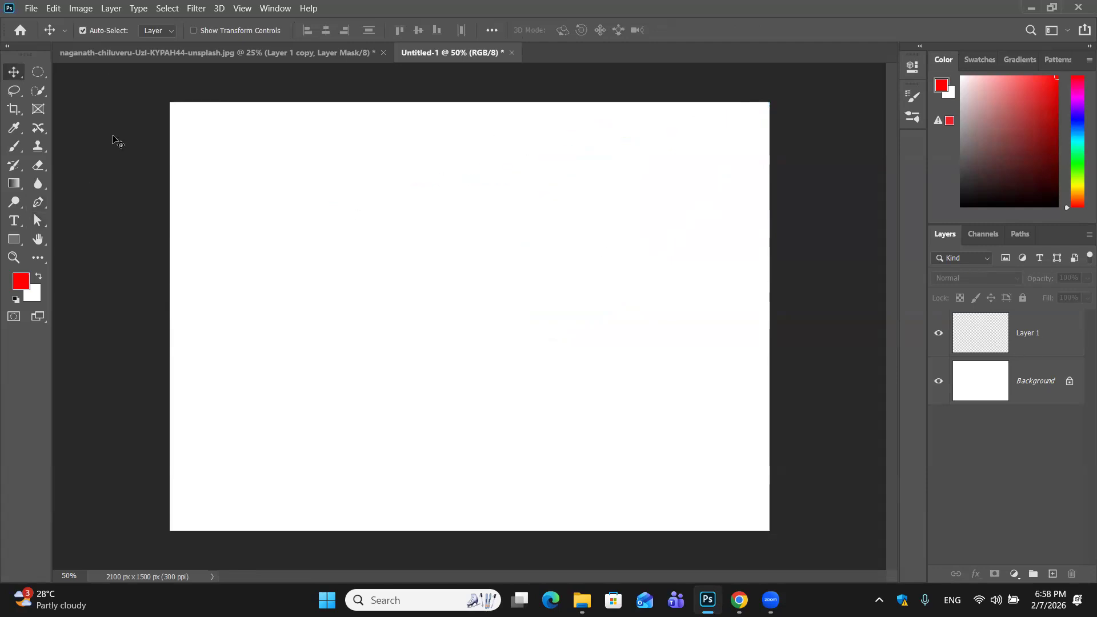
# Draw a closed five-point red polygon about 656 × 342 px in Shape mode and move it to the canvas's left edge
pyautogui.click(37, 203)
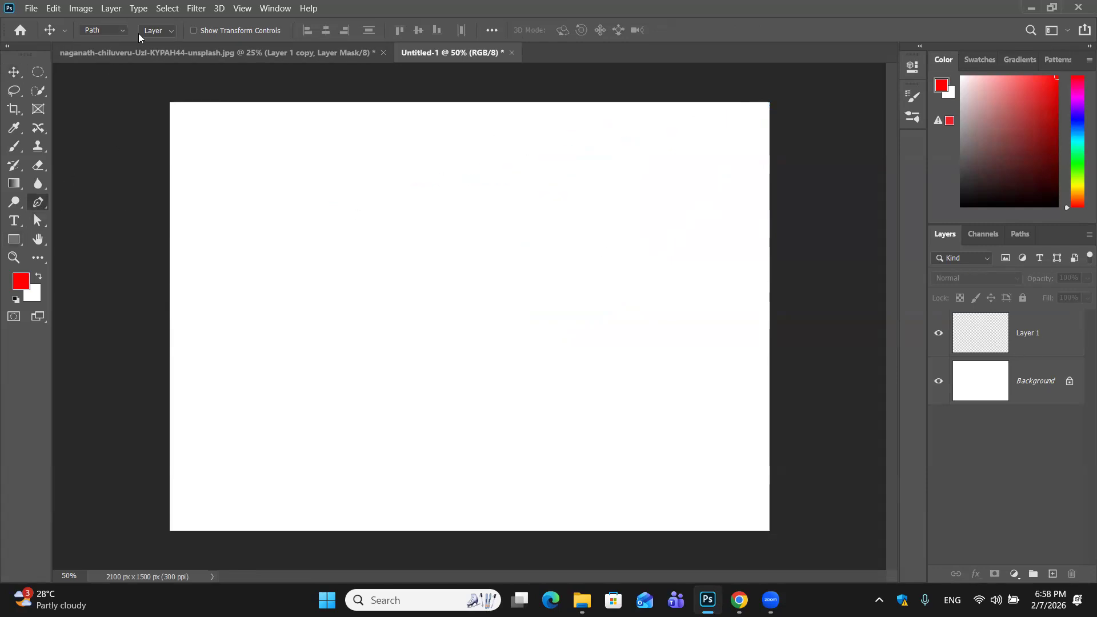
pyautogui.click(114, 29)
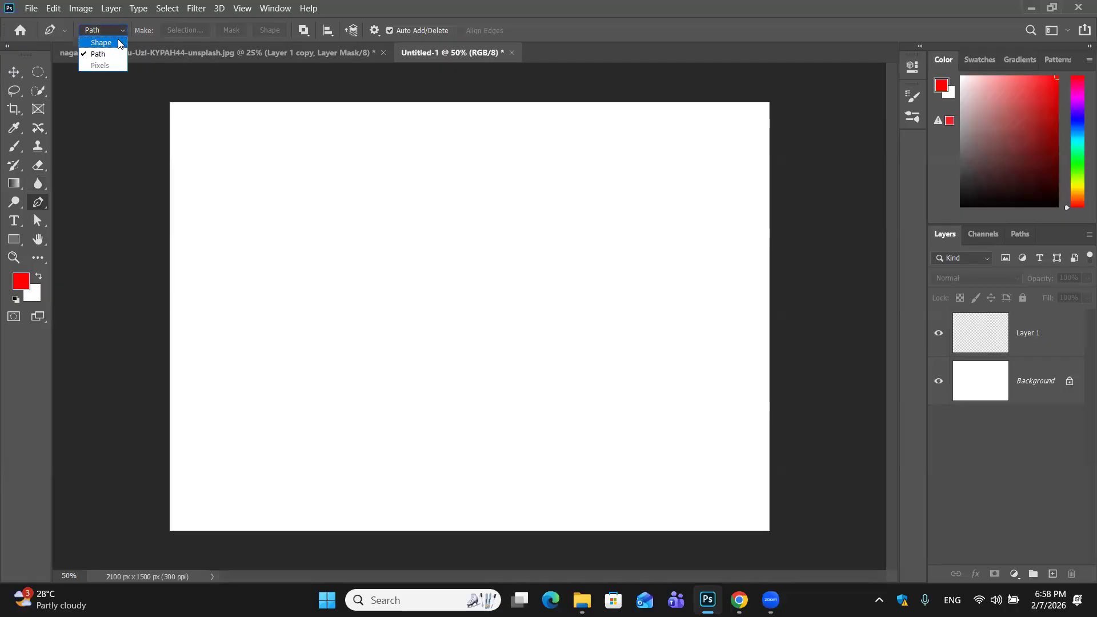
pyautogui.click(94, 41)
pyautogui.click(212, 195)
pyautogui.click(293, 131)
pyautogui.click(399, 198)
pyautogui.click(399, 213)
pyautogui.click(327, 227)
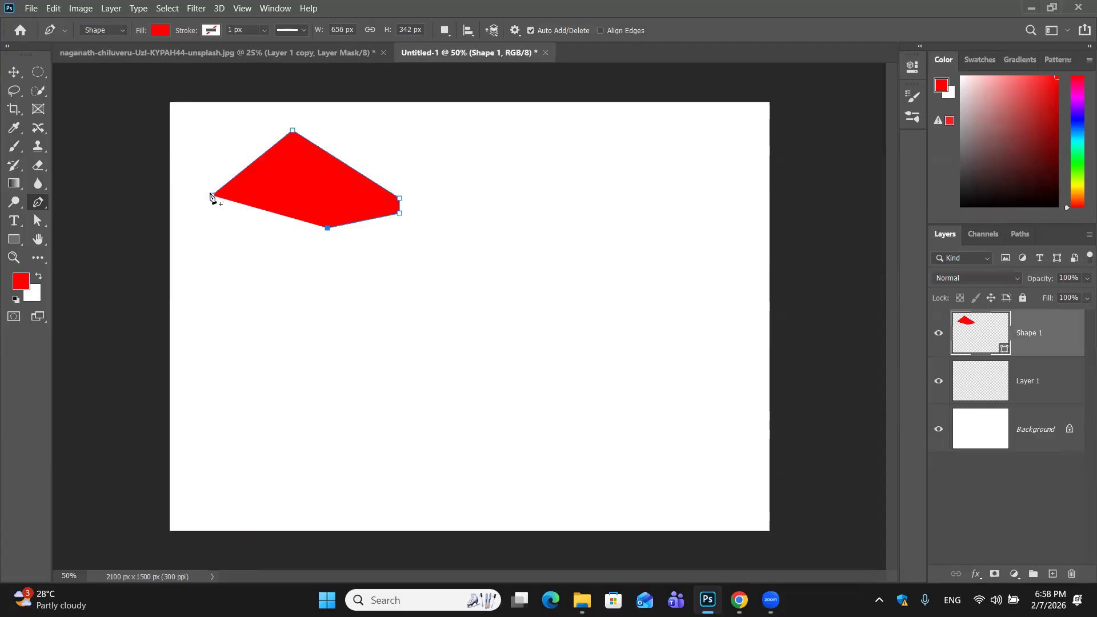
pyautogui.click(212, 196)
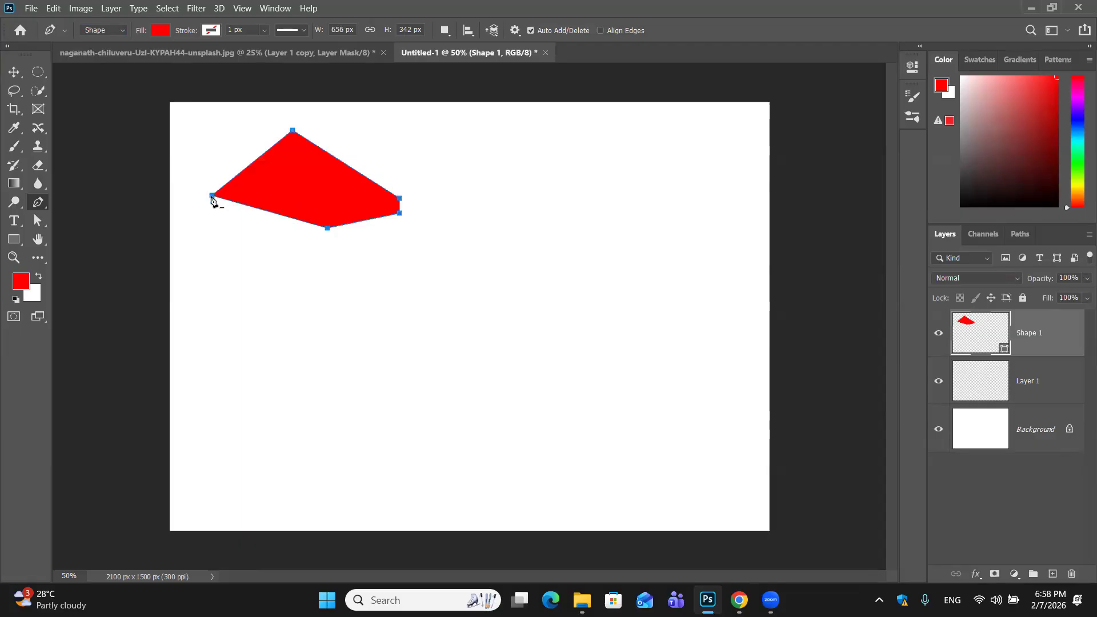
pyautogui.click(14, 71)
pyautogui.moveTo(335, 199); pyautogui.dragTo(295, 200)
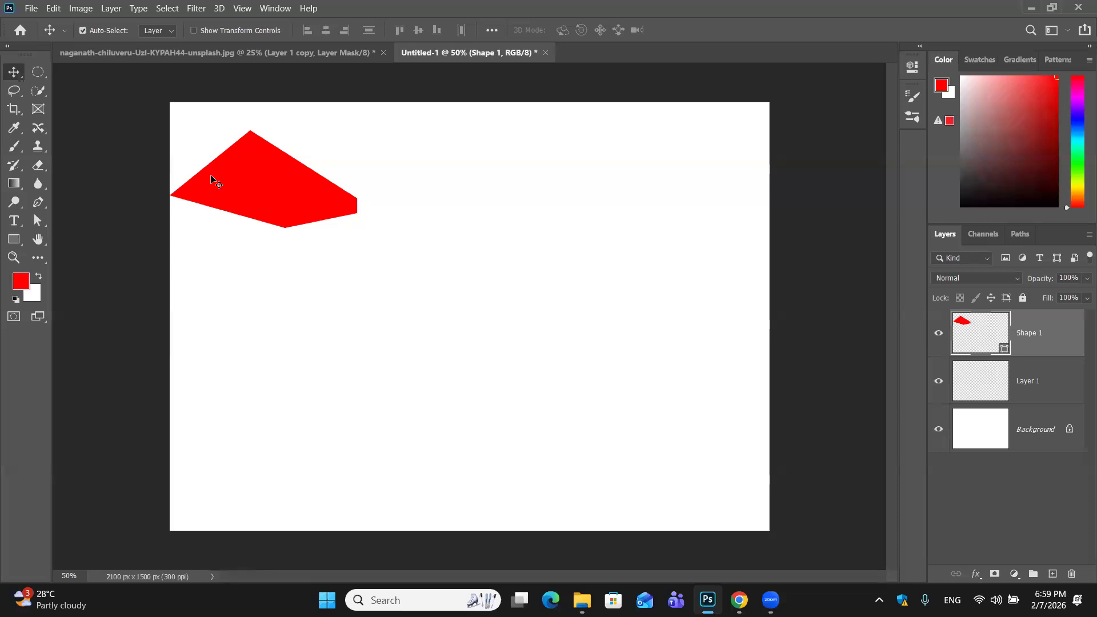
# Draw a closed five-point path in Path mode on the empty area right of the red polygon
pyautogui.click(41, 206)
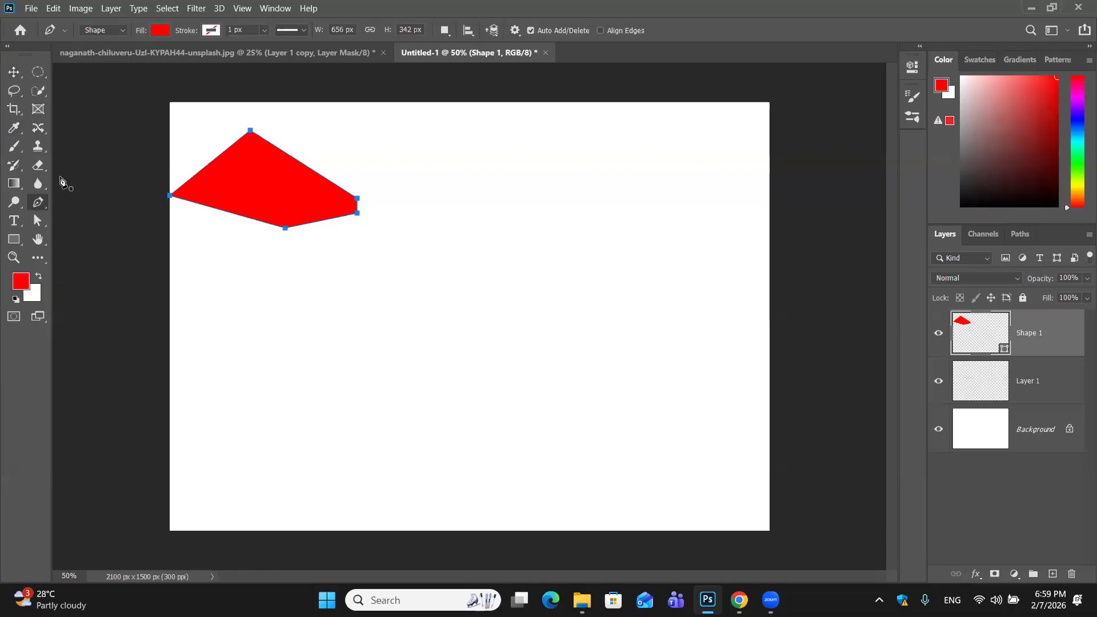
pyautogui.click(121, 30)
pyautogui.click(117, 54)
pyautogui.click(438, 197)
pyautogui.click(506, 147)
pyautogui.click(568, 164)
pyautogui.click(615, 277)
pyautogui.click(503, 295)
pyautogui.click(439, 197)
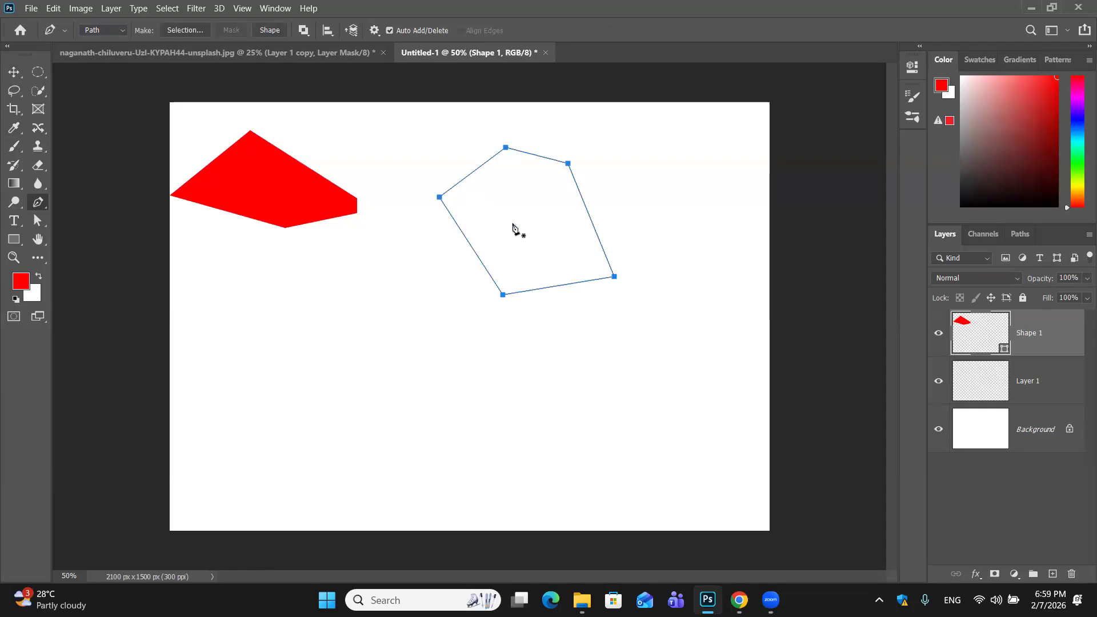
# Switch to the black-and-white runway photo document and add a new empty layer above the masked color layer
pyautogui.click(14, 72)
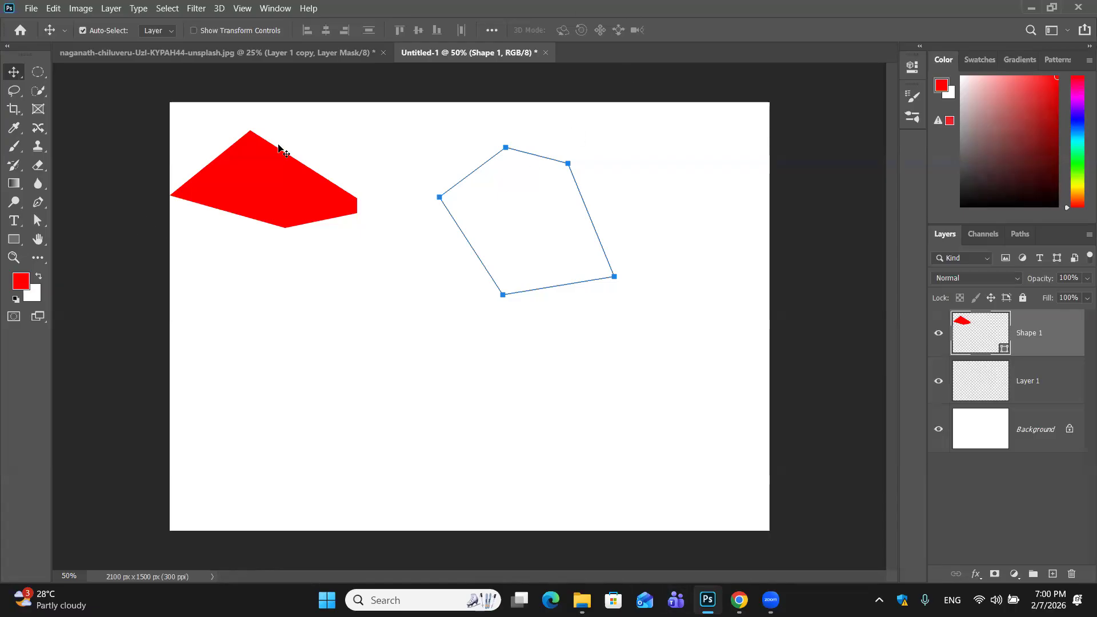
pyautogui.click(233, 53)
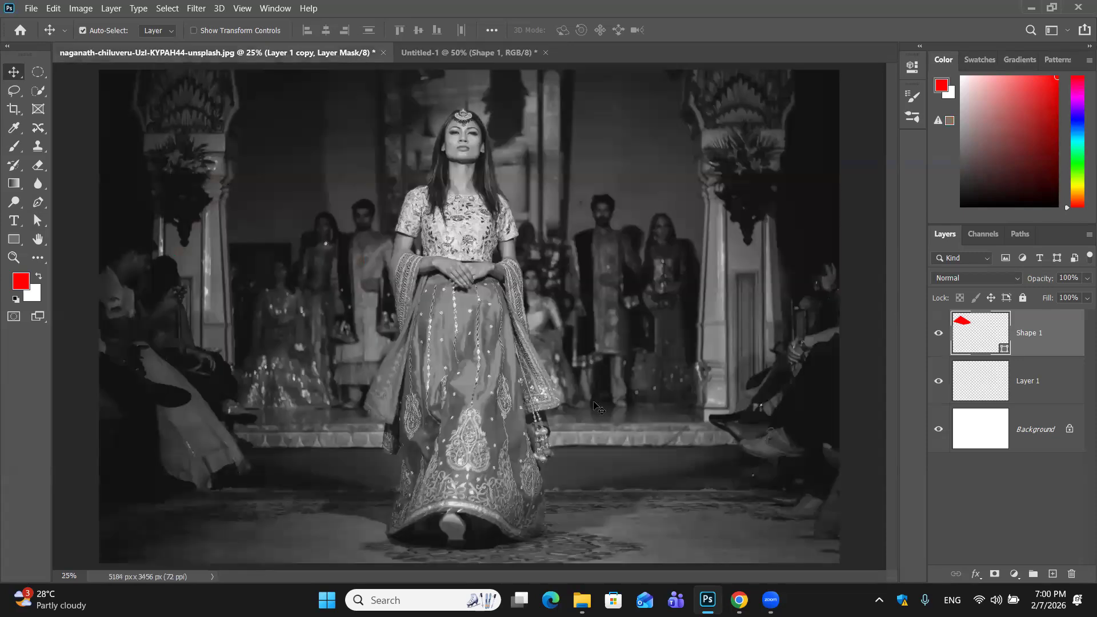
pyautogui.hotkey('ctrl', '+')
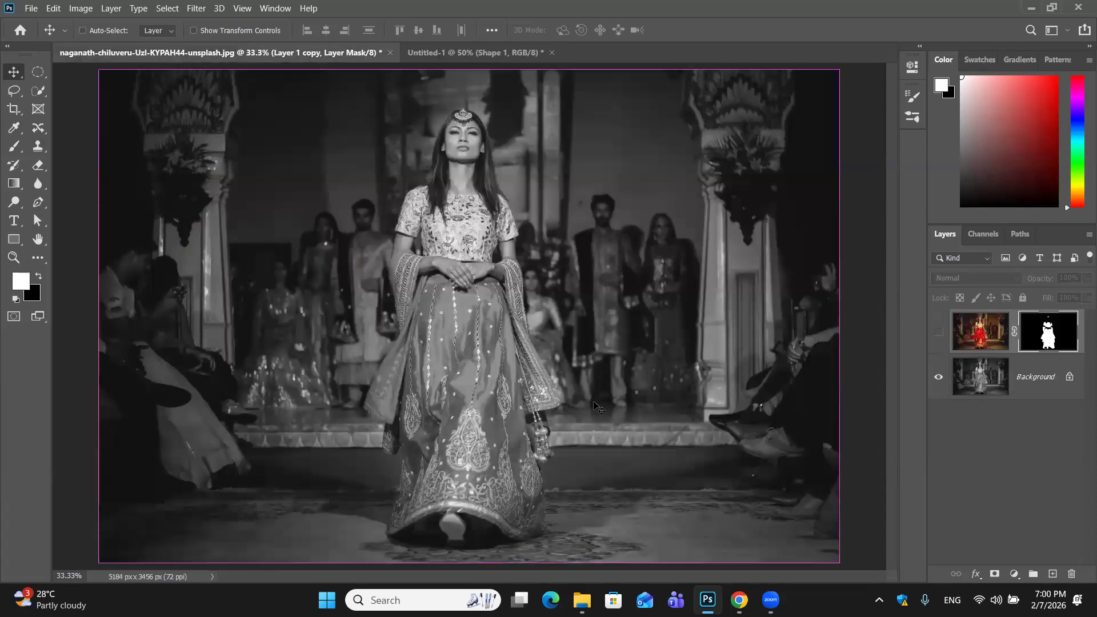
pyautogui.hotkey('ctrl', '+')
pyautogui.hotkey('ctrl', '+')
pyautogui.press('ctrl')
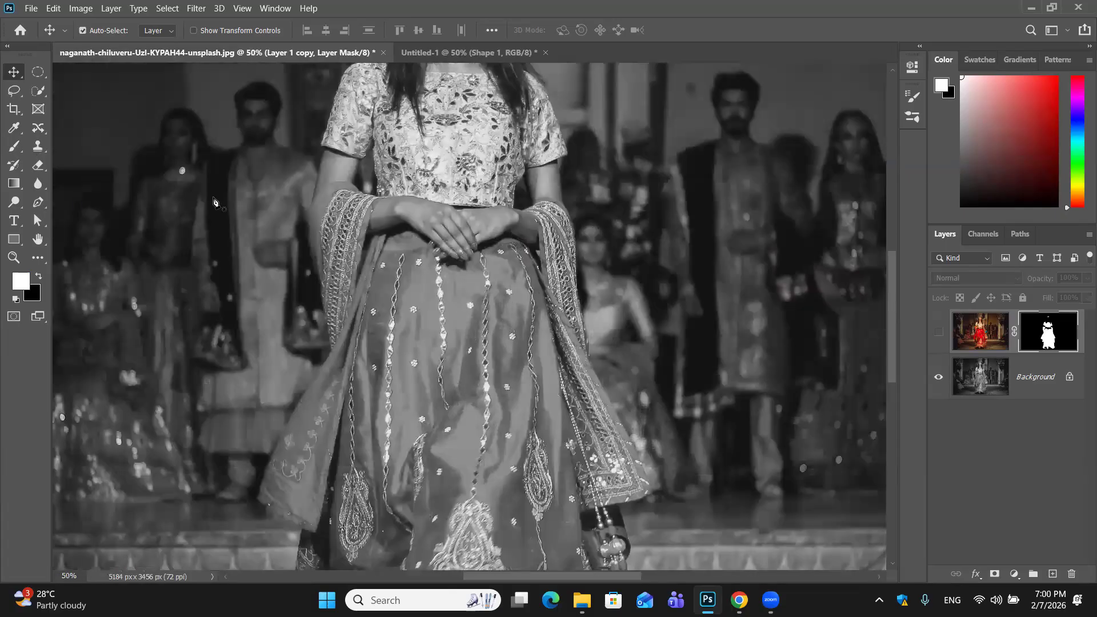
pyautogui.scroll(5, 441, 104)
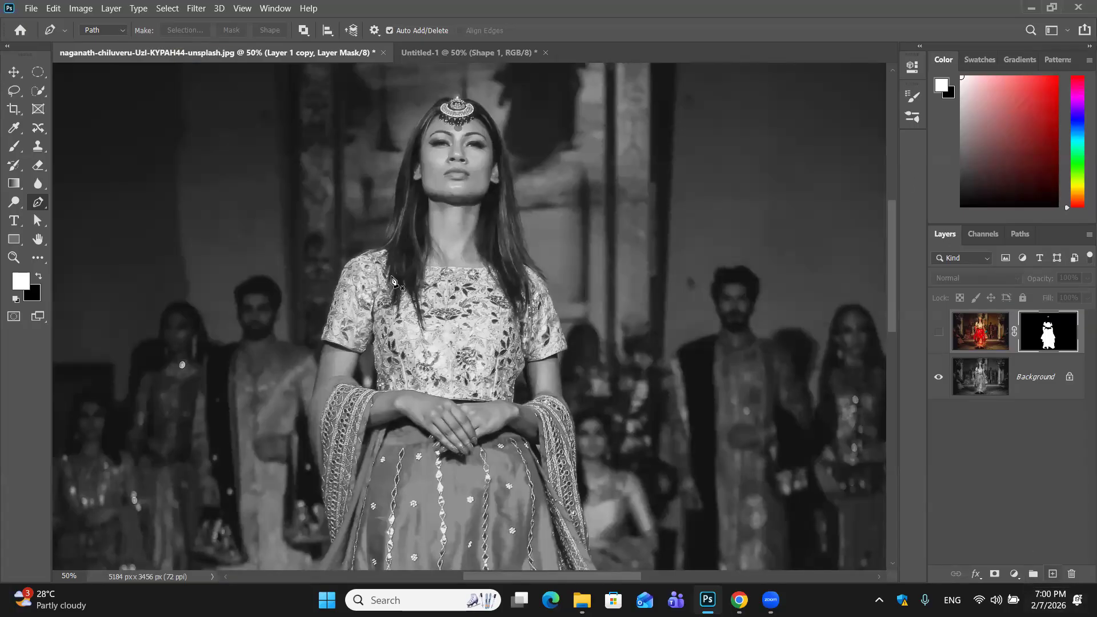
pyautogui.hotkey('ctrl', 'shift', 'alt', 'n')
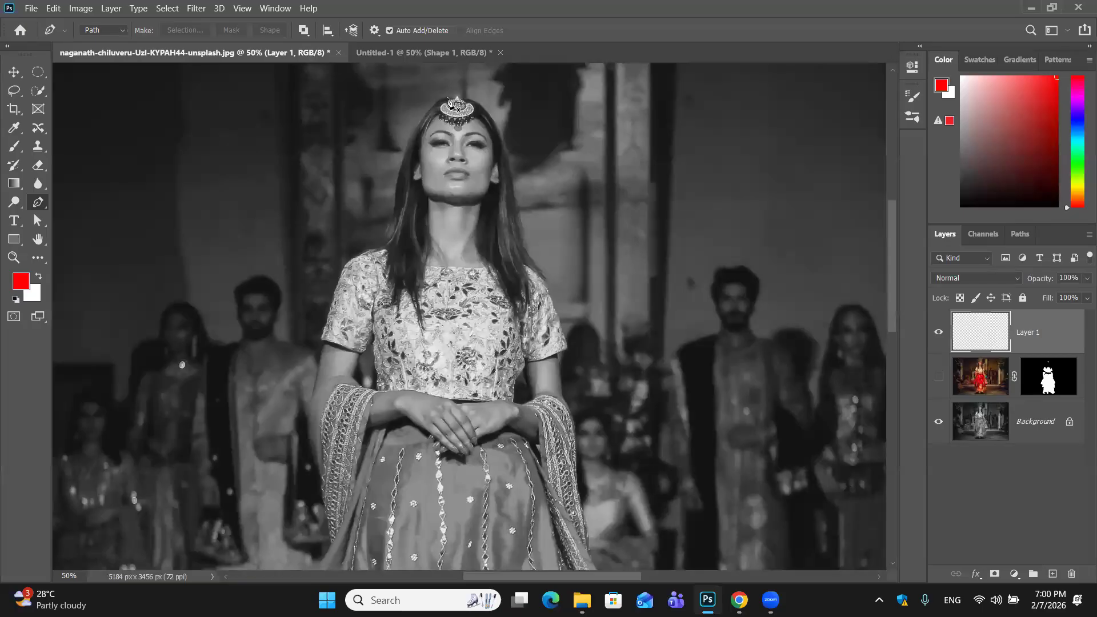
# Trace a Pen path from the top of the model's head down the outer hair edge to the strand tips over the blouse
pyautogui.click(448, 98)
pyautogui.click(412, 133)
pyautogui.moveTo(401, 160); pyautogui.dragTo(401, 161)
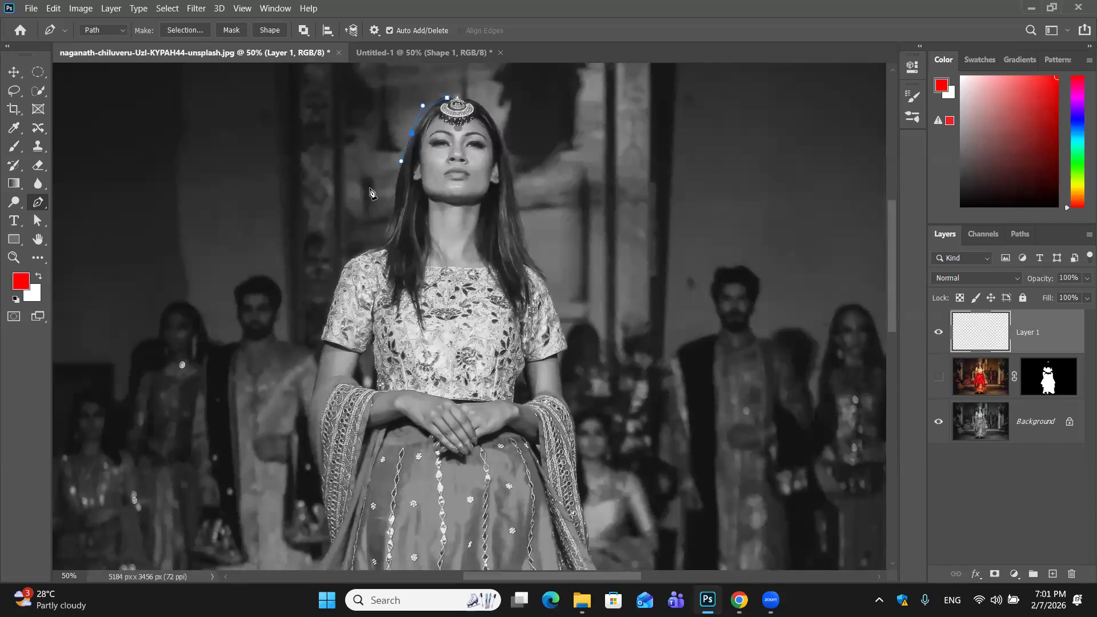
pyautogui.click(386, 233)
pyautogui.click(389, 254)
pyautogui.click(390, 272)
pyautogui.click(390, 298)
pyautogui.click(397, 307)
pyautogui.click(404, 291)
pyautogui.click(414, 306)
pyautogui.click(424, 324)
# Continue the path up the inner hair edge, along the chin and up the opposite side of the model's face
pyautogui.click(421, 279)
pyautogui.click(433, 249)
pyautogui.click(427, 224)
pyautogui.click(426, 199)
pyautogui.click(452, 206)
pyautogui.moveTo(466, 204); pyautogui.dragTo(467, 211)
pyautogui.click(484, 198)
pyautogui.click(493, 170)
pyautogui.click(494, 149)
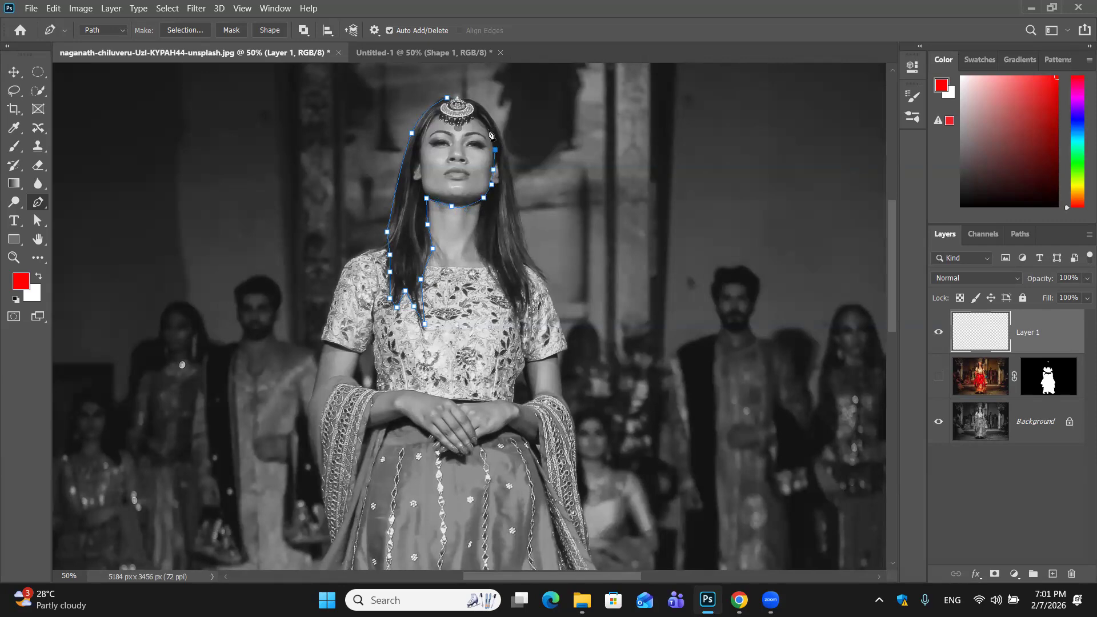
# Finish the path over the forehead to the top of the head and convert it into a selection
pyautogui.click(489, 130)
pyautogui.click(478, 113)
pyautogui.click(474, 106)
pyautogui.click(467, 100)
pyautogui.click(460, 98)
pyautogui.hotkey('ctrl', 'BackSpace')
pyautogui.hotkey('ctrl', 'z')
pyautogui.hotkey('ctrl', 'Return')
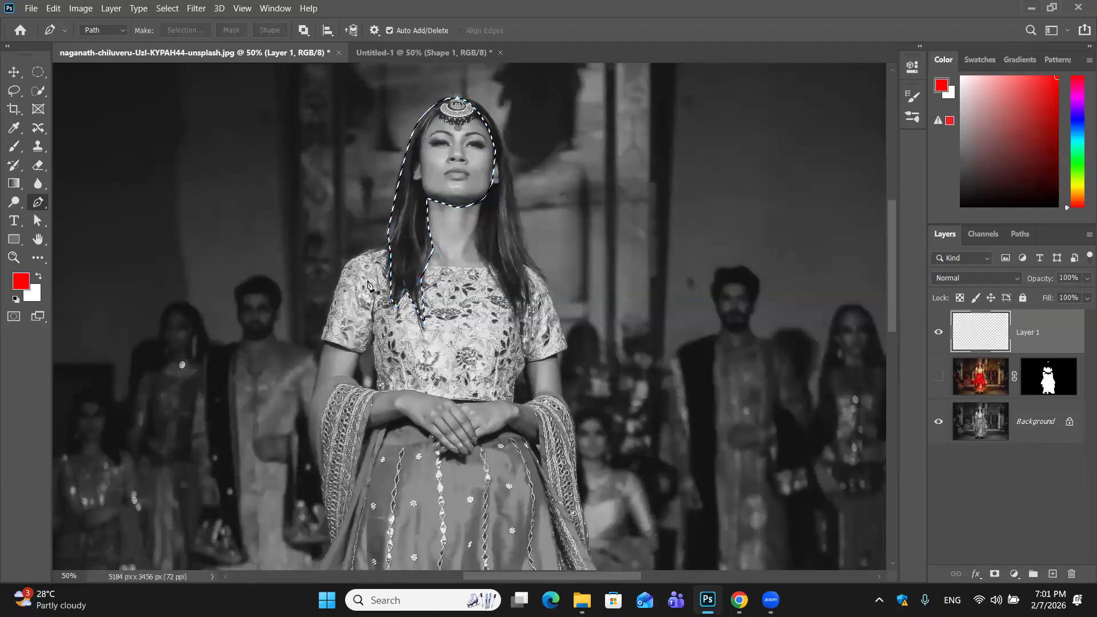
# Fill the head-and-hair selection with the red foreground color on Layer 1
pyautogui.click(466, 166)
pyautogui.click(16, 72)
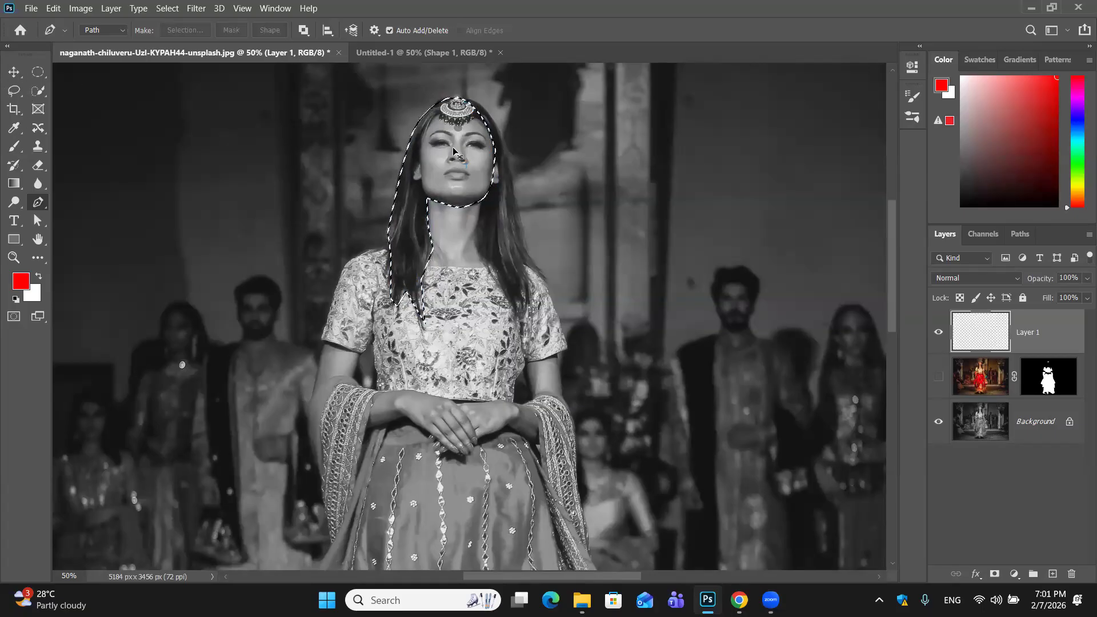
pyautogui.press('v')
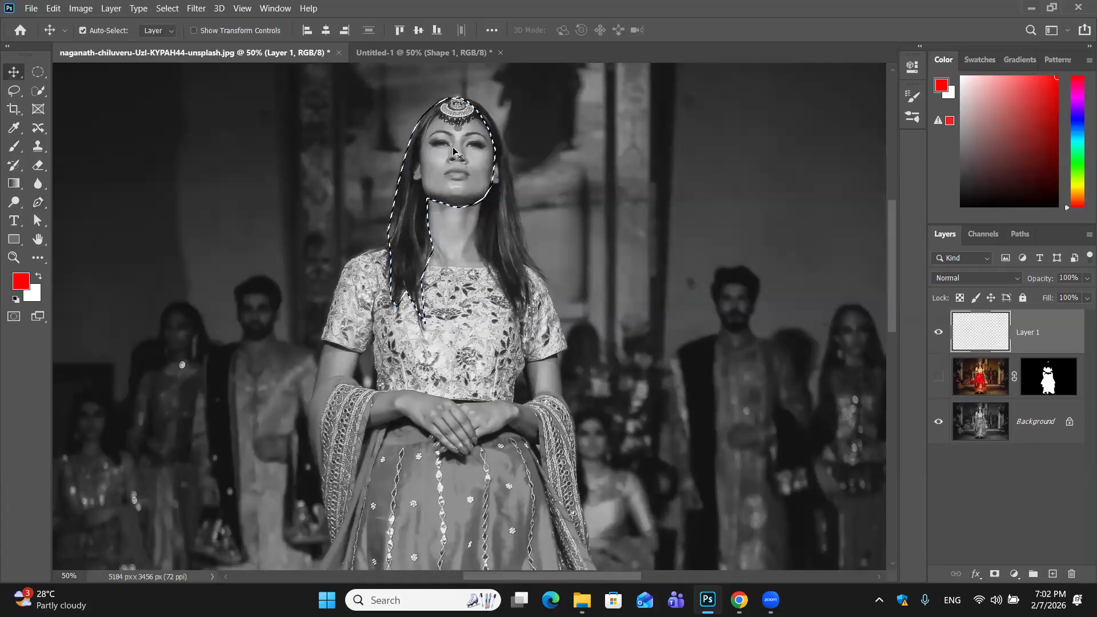
pyautogui.hotkey('alt', 'BackSpace')
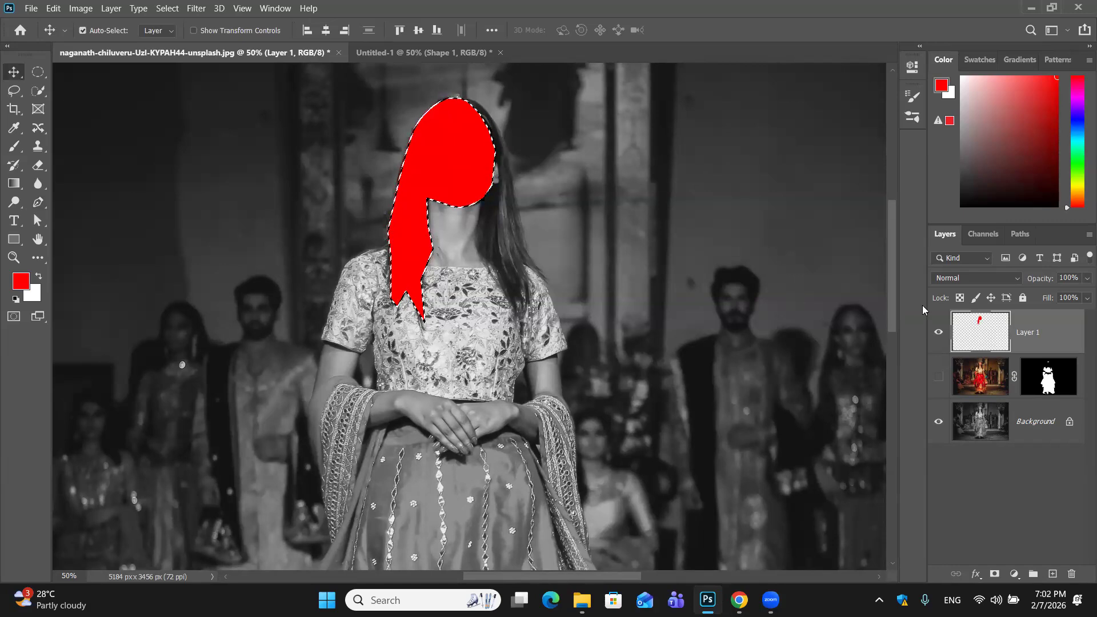
# Delete Layer 1 from the photo and switch back to the Untitled-1 document
pyautogui.moveTo(1004, 331); pyautogui.dragTo(1071, 573)
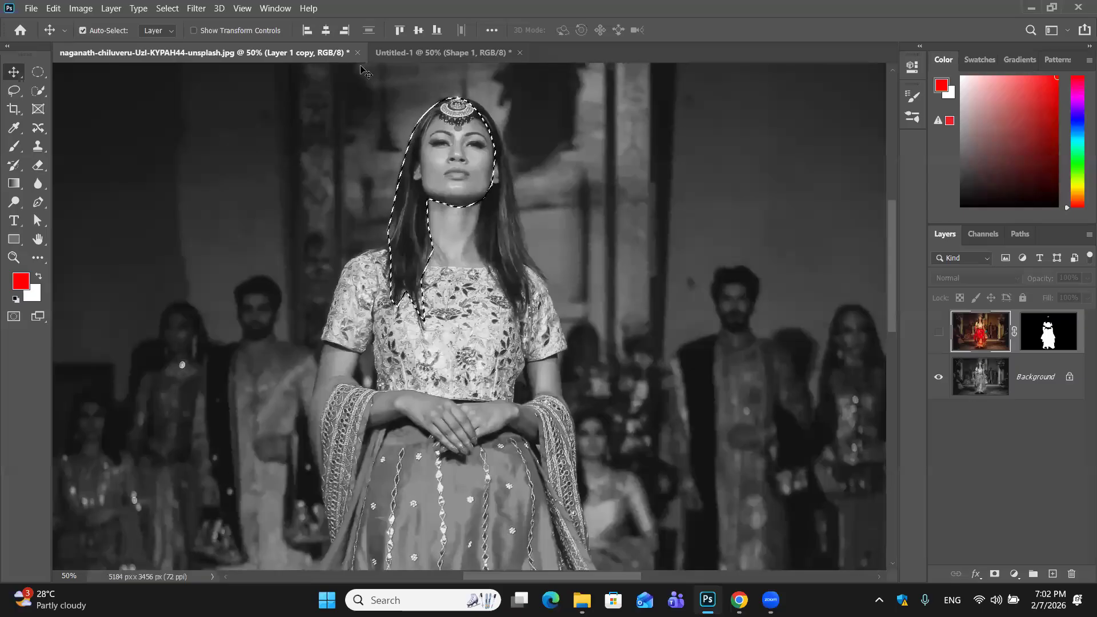
pyautogui.click(403, 52)
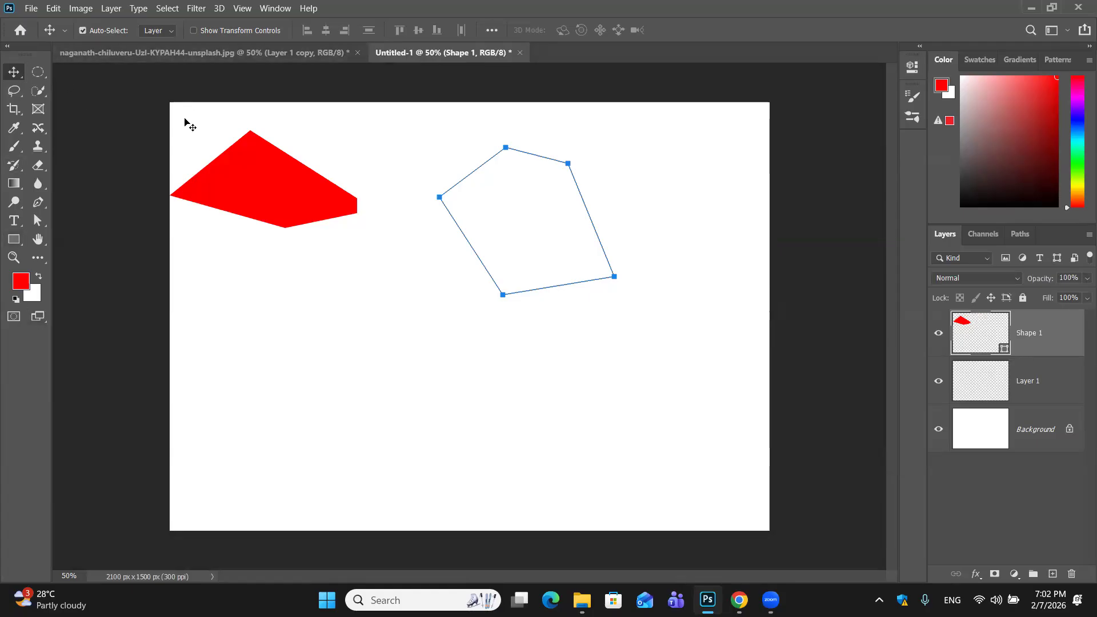
# Try deleting the Shape 1 and Layer 1 layers and undo both deletions
pyautogui.moveTo(1073, 339); pyautogui.dragTo(1072, 573)
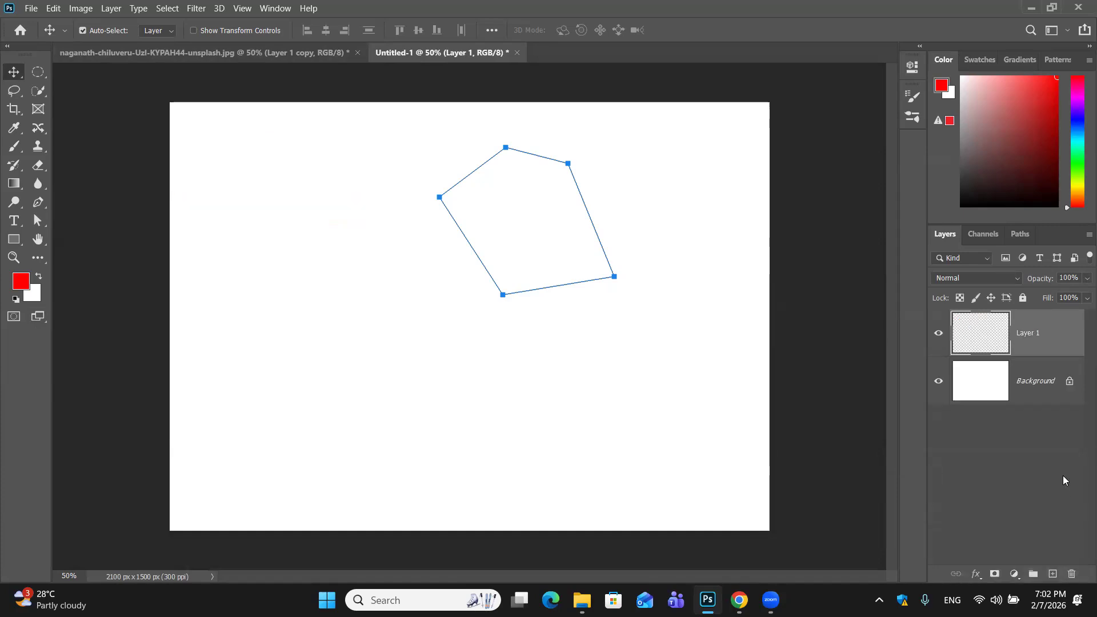
pyautogui.moveTo(1051, 337); pyautogui.dragTo(1072, 573)
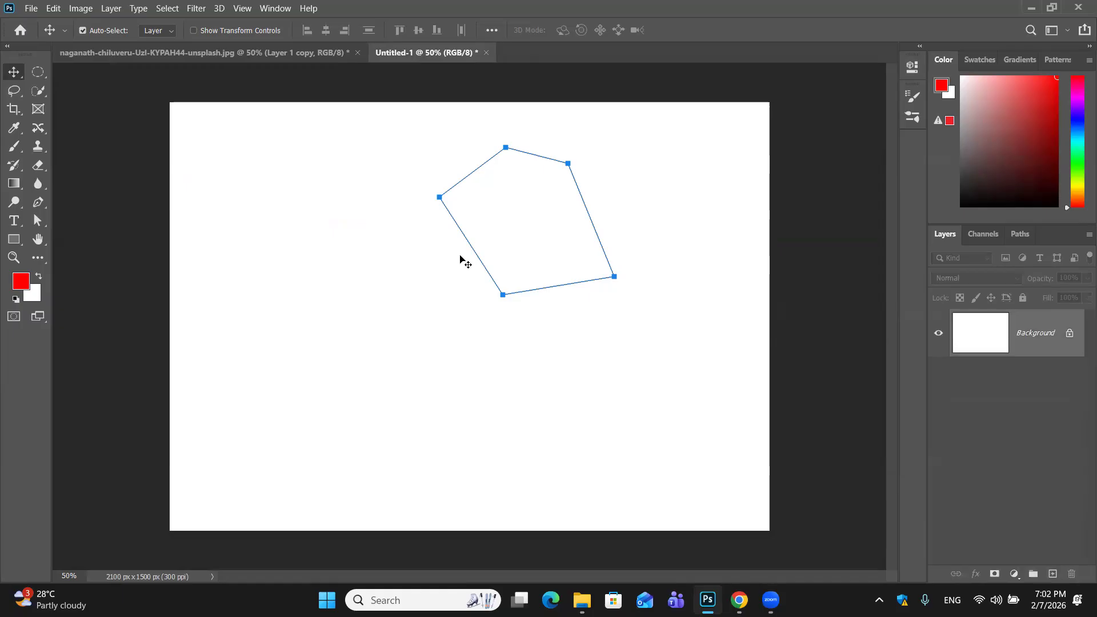
pyautogui.hotkey('ctrl', 'z')
pyautogui.hotkey('ctrl', 'z')
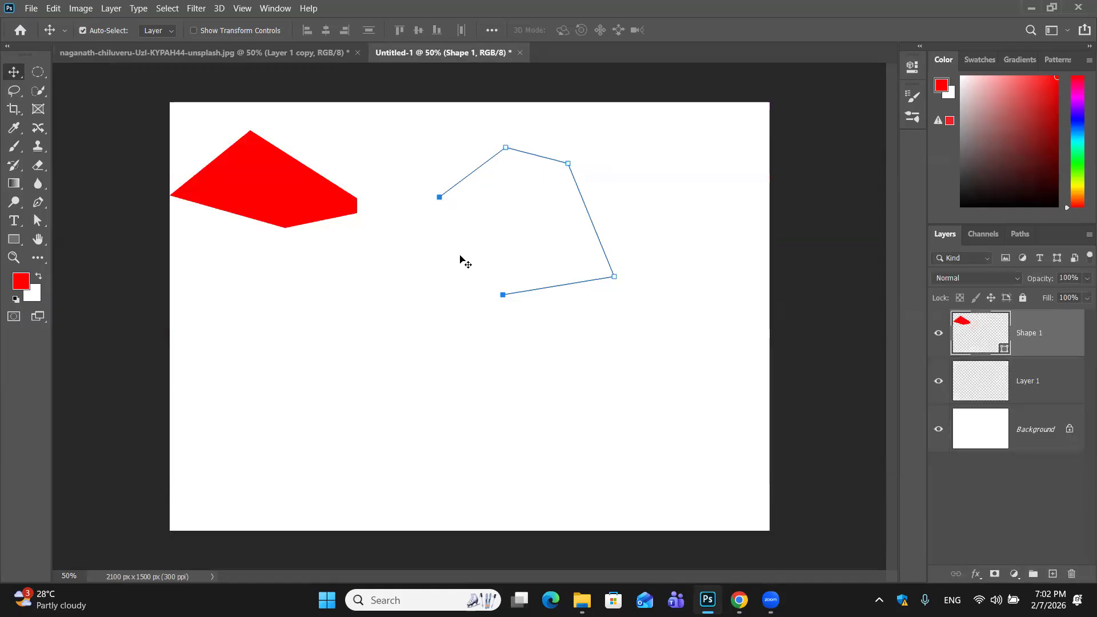
# Undo the remaining points of the unfilled five-sided path until the whole path is removed
pyautogui.hotkey('ctrl', 'z')
pyautogui.hotkey('ctrl', 'z')
pyautogui.hotkey('ctrl', 'z')
pyautogui.hotkey('ctrl', 'z')
pyautogui.hotkey('ctrl', 'z')
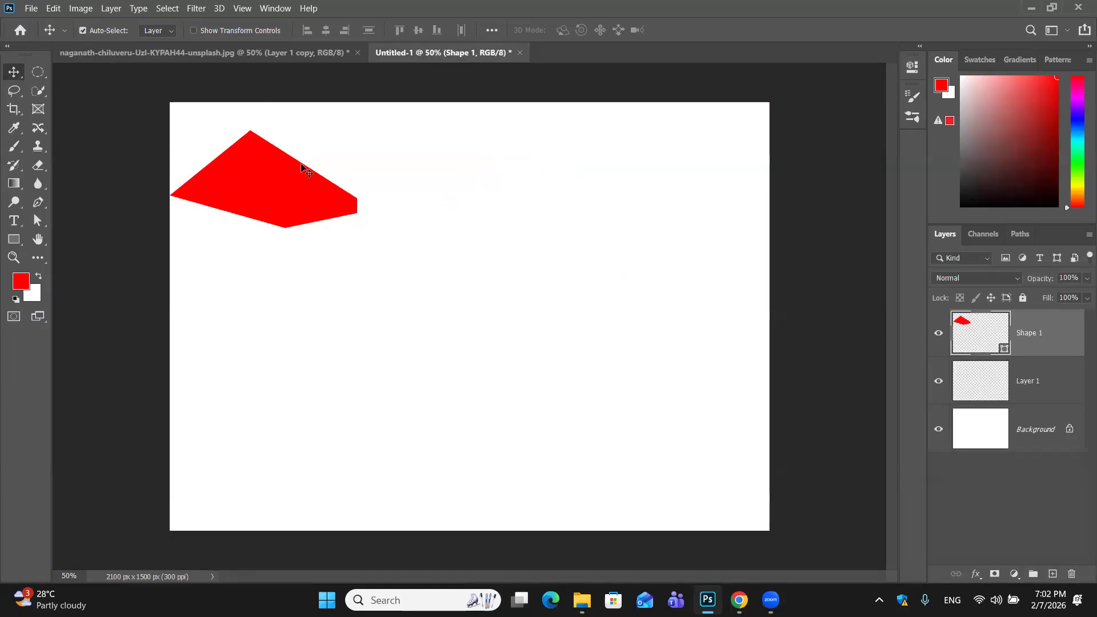
# Delete the Shape 1 layer holding the red polygon
pyautogui.moveTo(1008, 354); pyautogui.dragTo(1063, 593)
pyautogui.moveTo(1041, 346); pyautogui.dragTo(1068, 588)
pyautogui.moveTo(1057, 343); pyautogui.dragTo(1071, 574)
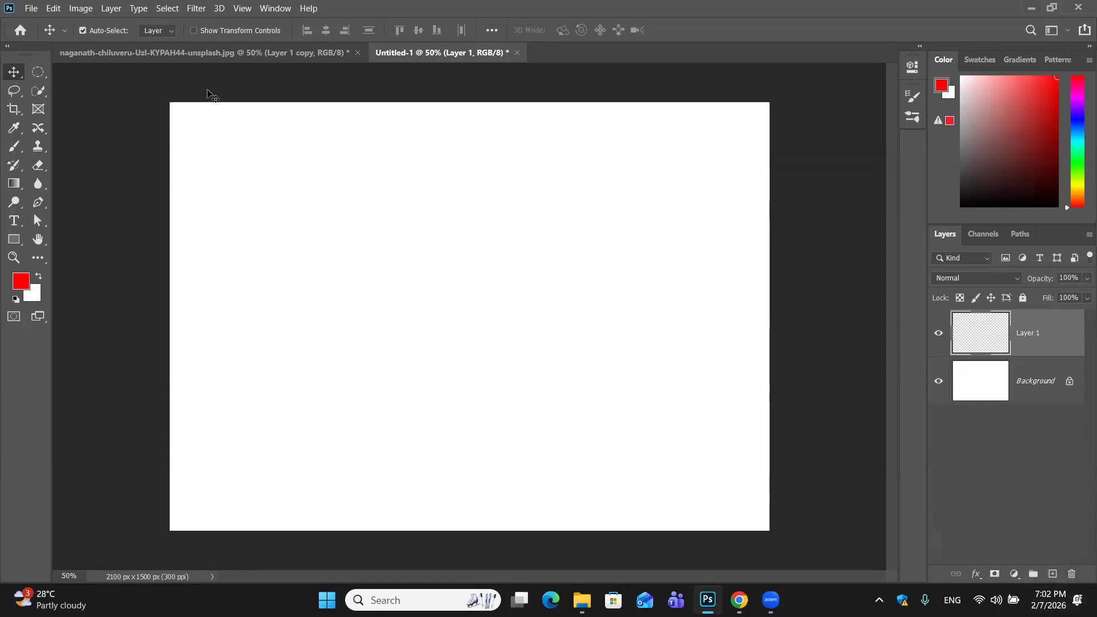
# Activate the Pen Tool in Shape mode
pyautogui.click(38, 202)
pyautogui.click(123, 32)
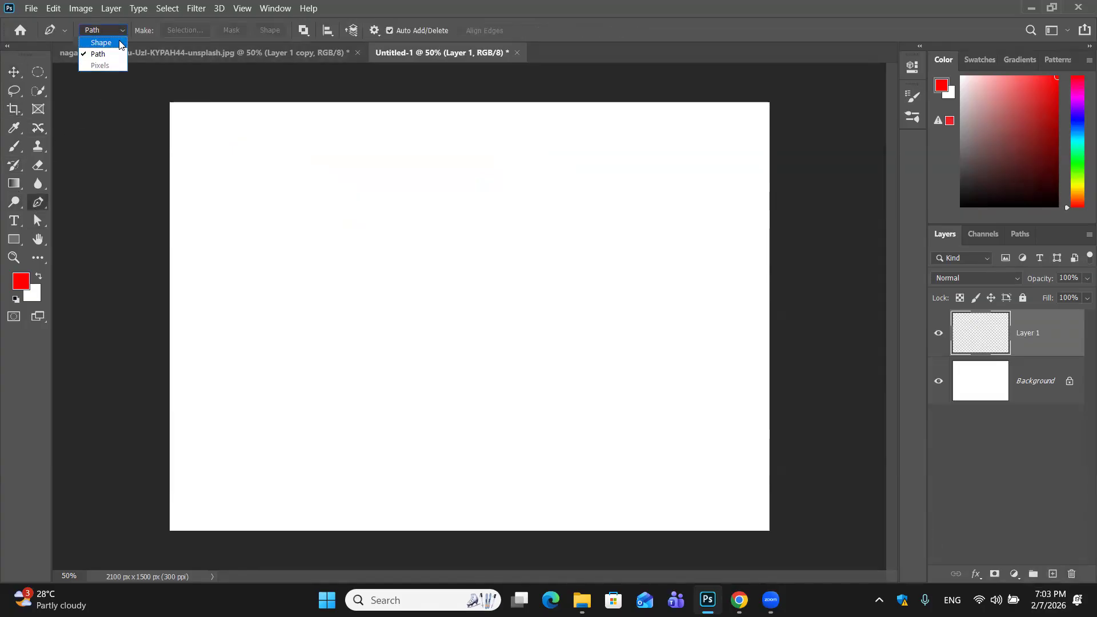
pyautogui.click(92, 38)
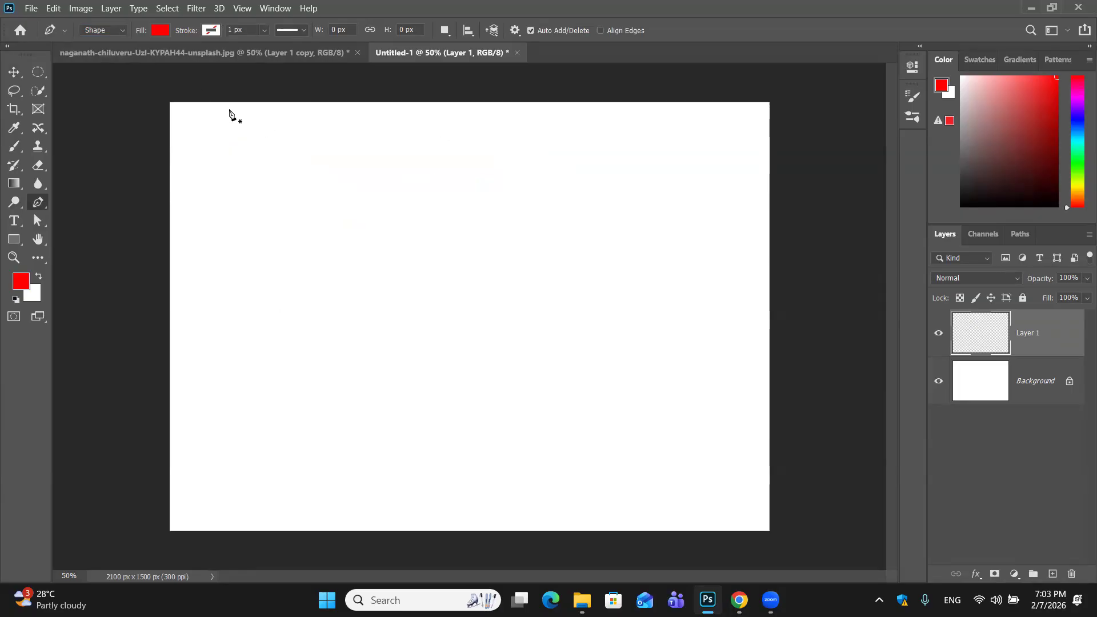
# Try a curved two-point shape about 628 px wide and 523 px high, and undo both anchor points
pyautogui.click(292, 302)
pyautogui.moveTo(471, 157); pyautogui.dragTo(653, 189)
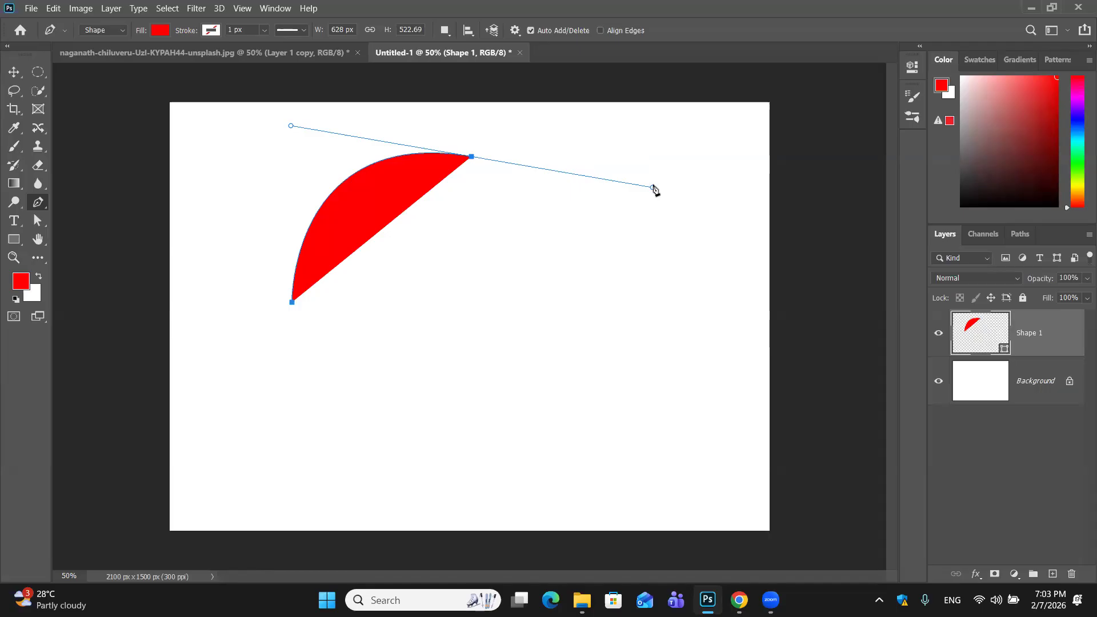
pyautogui.hotkey('ctrl', 'z')
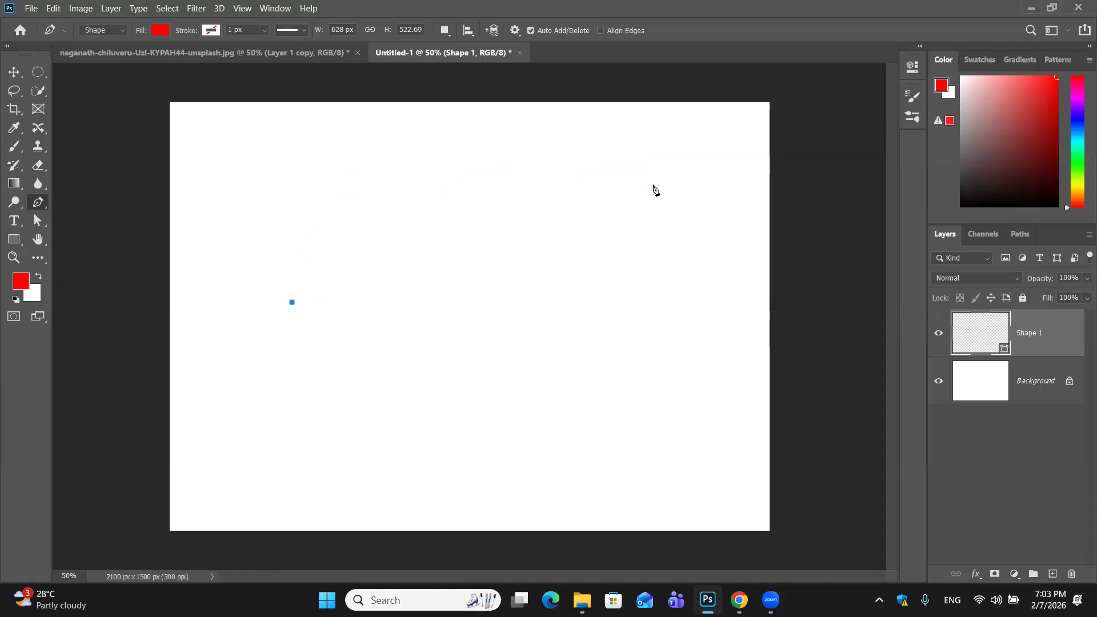
pyautogui.hotkey('ctrl', 'z')
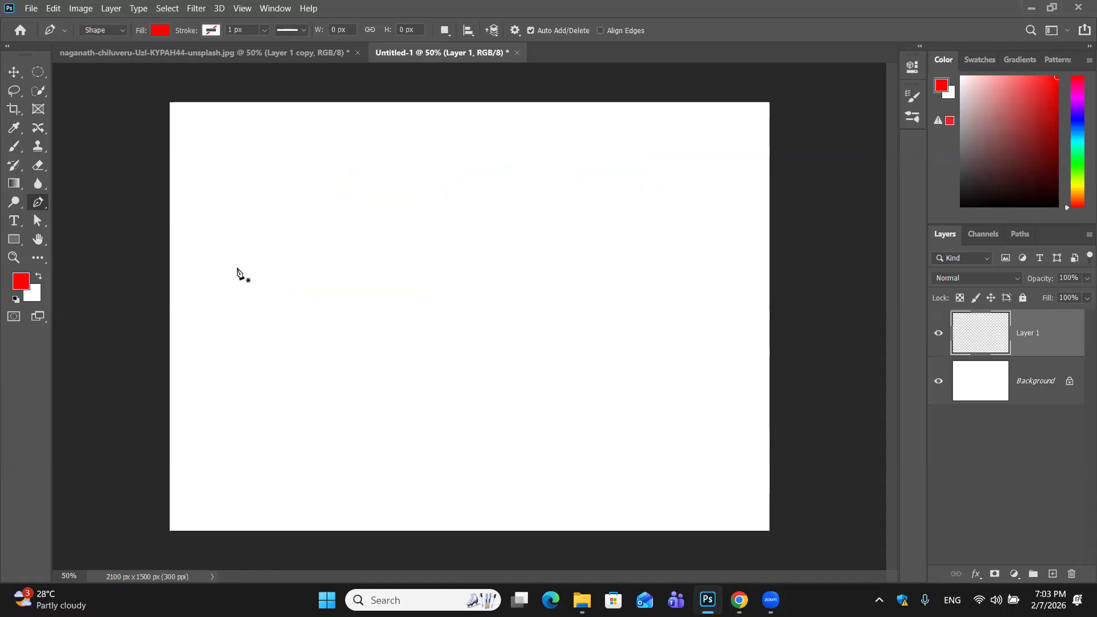
# Draw a closed red shape about 880 px wide and 720 px high, with a smooth curved anchor at its top
pyautogui.click(279, 353)
pyautogui.moveTo(446, 148); pyautogui.dragTo(655, 150)
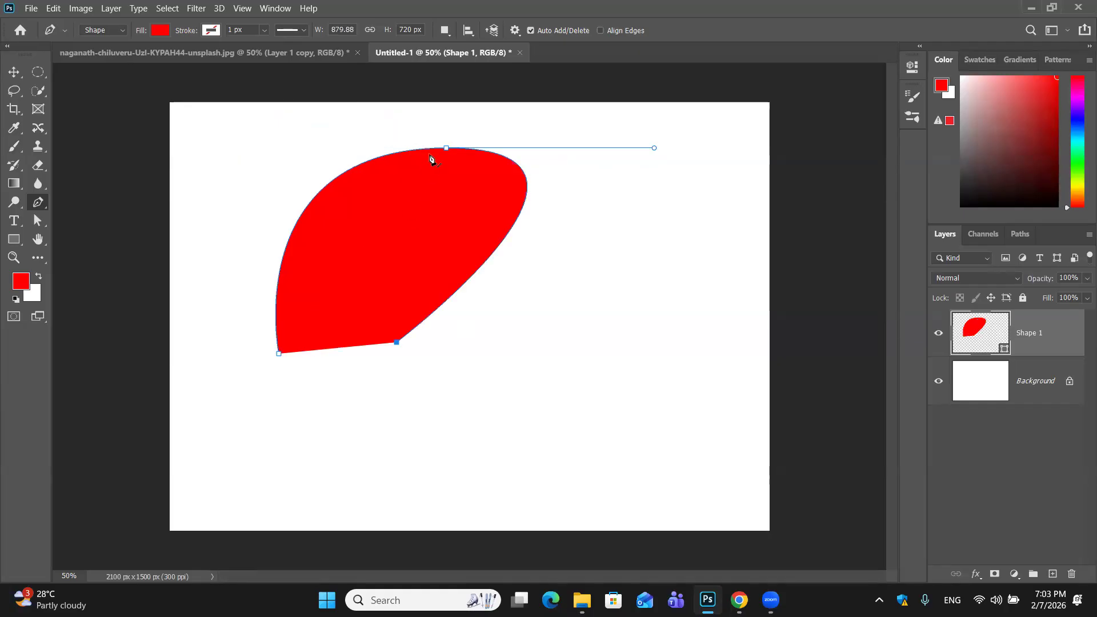
pyautogui.click(278, 354)
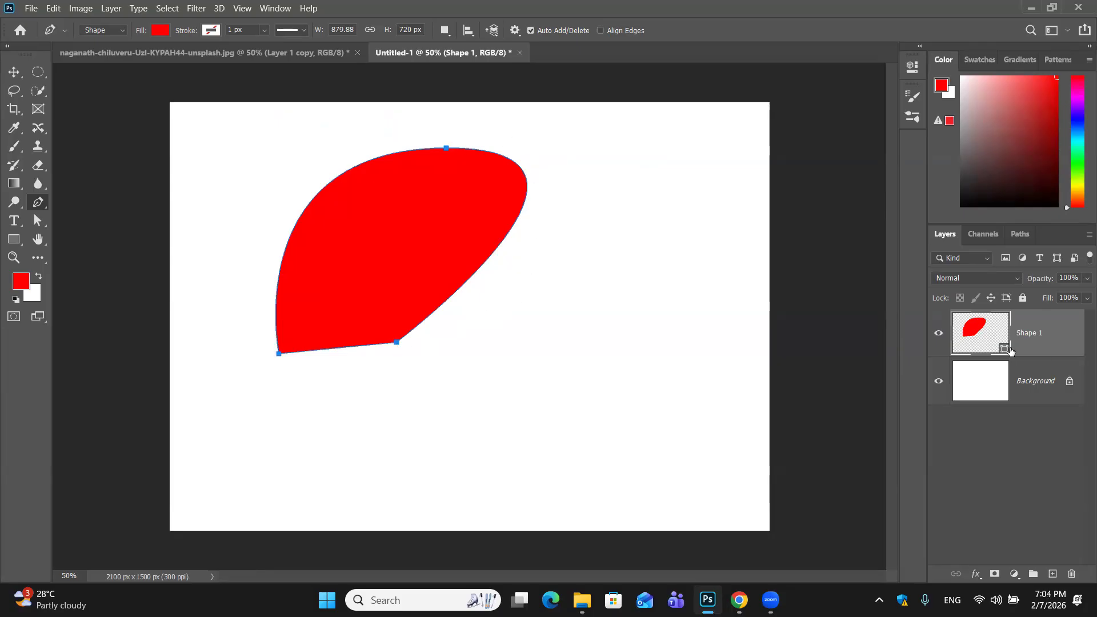
# Try moving the red curved shape on the canvas with the Move Tool and undo the move
pyautogui.click(13, 72)
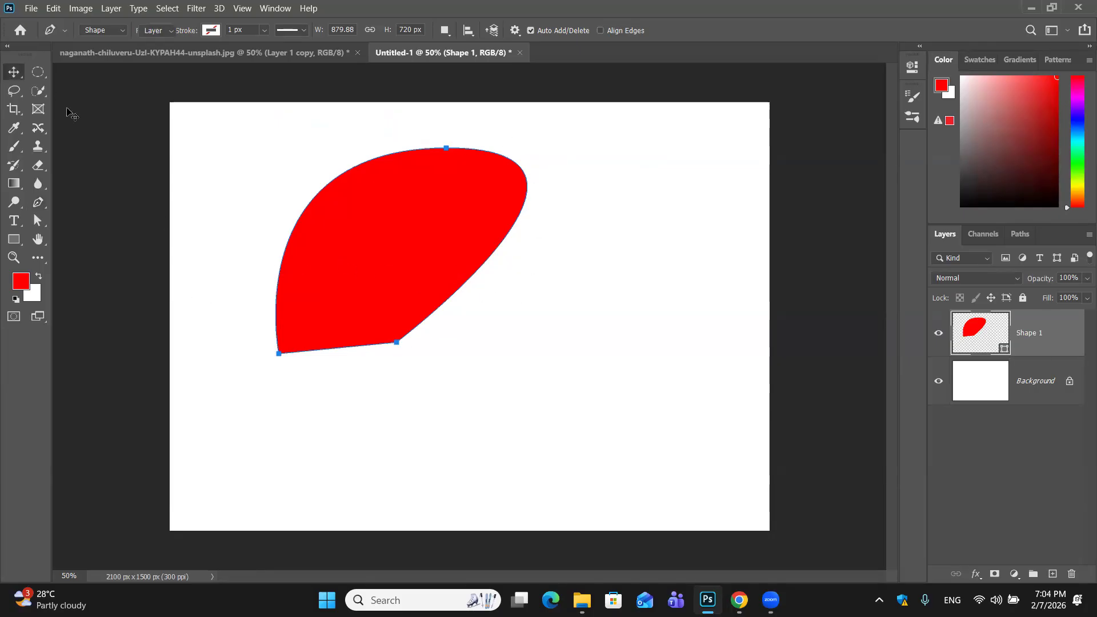
pyautogui.moveTo(362, 217); pyautogui.dragTo(400, 172)
pyautogui.moveTo(416, 361); pyautogui.dragTo(373, 324)
pyautogui.hotkey('ctrl', 'z')
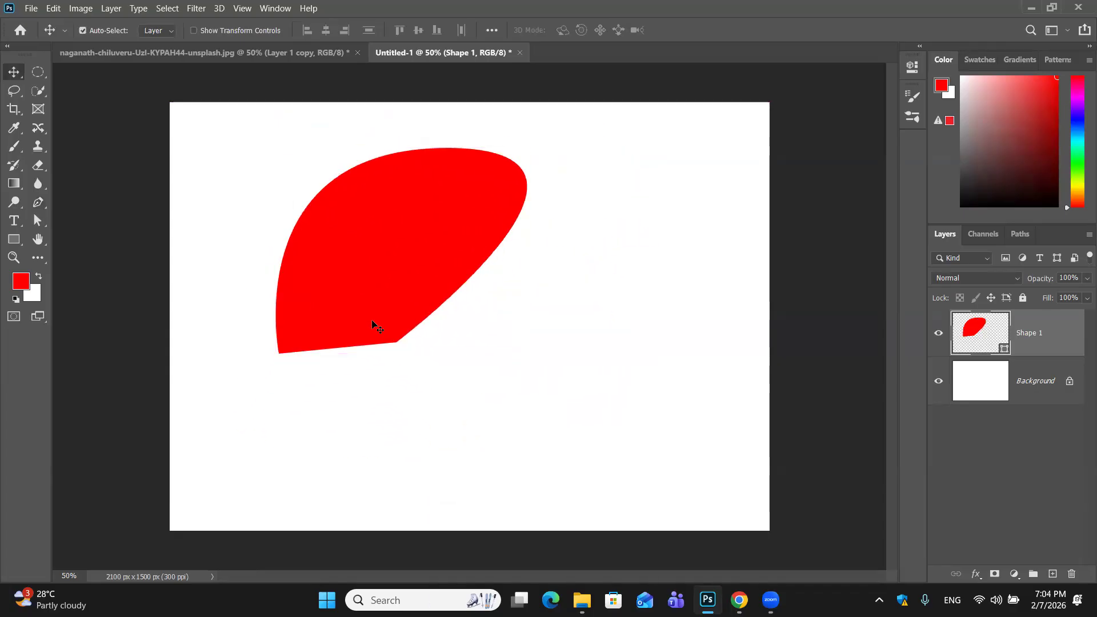
# Delete the Shape 1 layer, add a new empty layer and deselect all layers
pyautogui.moveTo(1068, 346); pyautogui.dragTo(1072, 574)
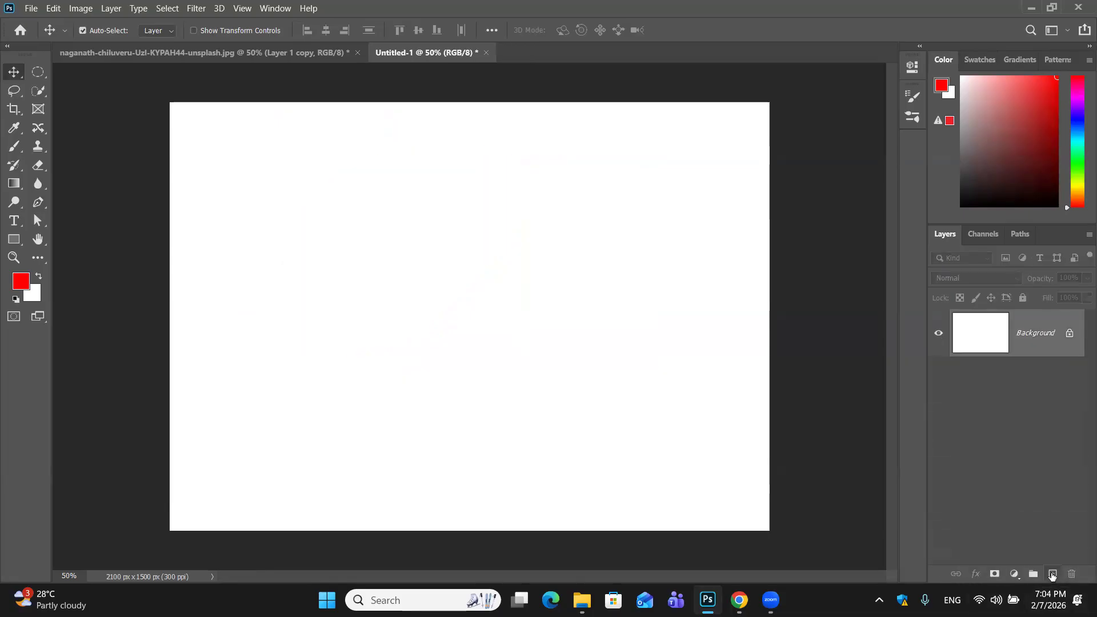
pyautogui.click(1057, 575)
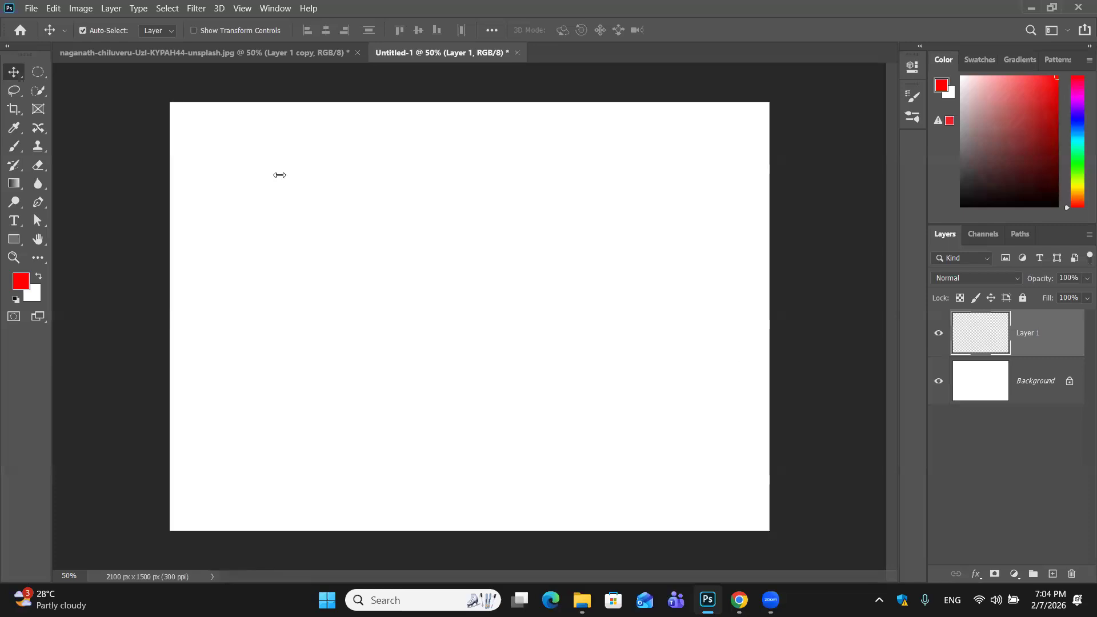
pyautogui.click(282, 330)
# Draw a closed Pen Tool shape about 502 by 489 px, removing the top anchor's outgoing handle before curving the next side inward
pyautogui.click(38, 202)
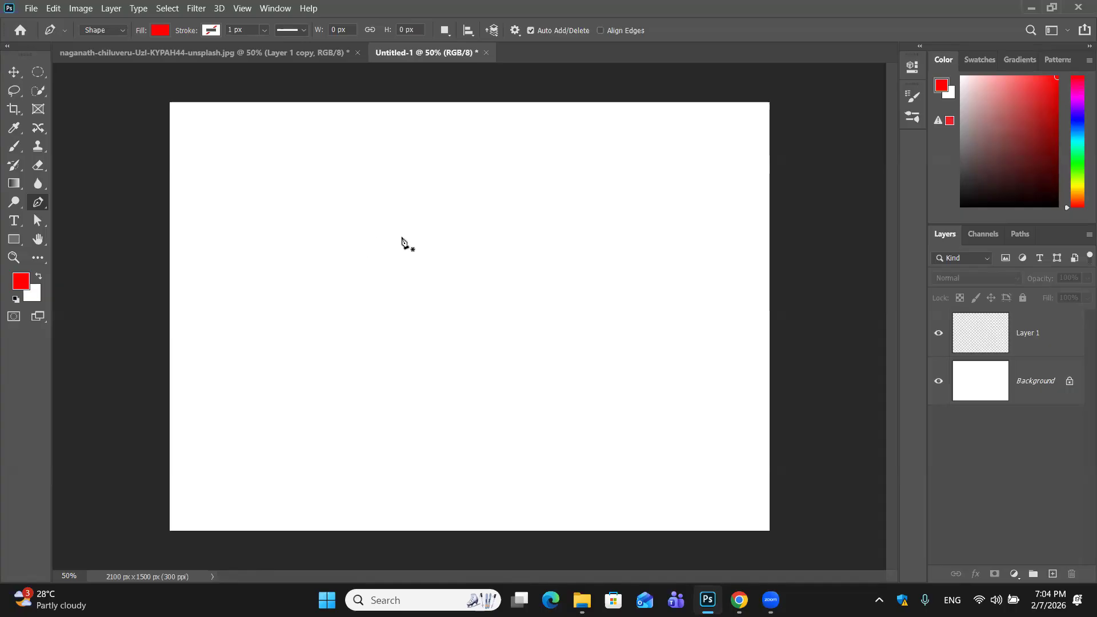
pyautogui.click(311, 330)
pyautogui.moveTo(408, 194); pyautogui.dragTo(589, 199)
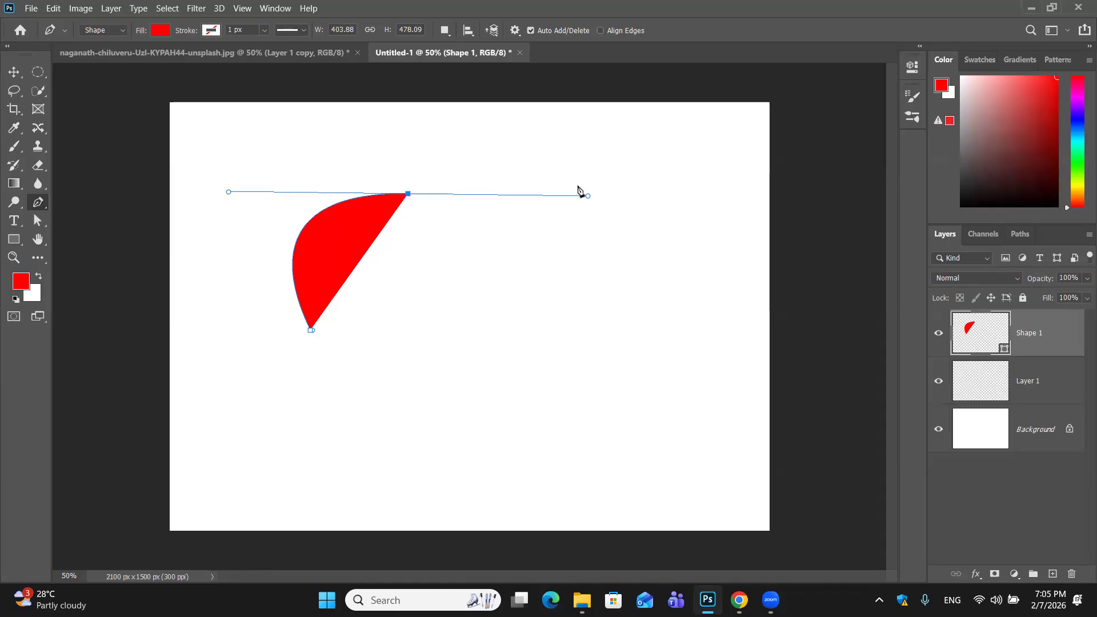
pyautogui.keyDown('alt'); pyautogui.click(407, 194); pyautogui.keyUp('alt')
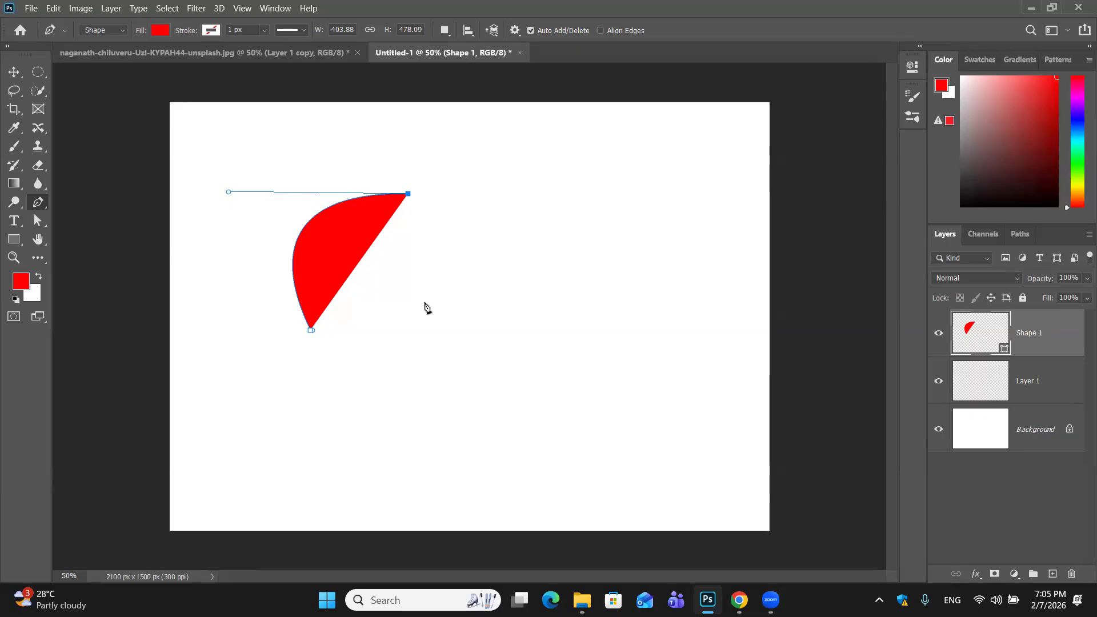
pyautogui.moveTo(423, 298); pyautogui.dragTo(484, 349)
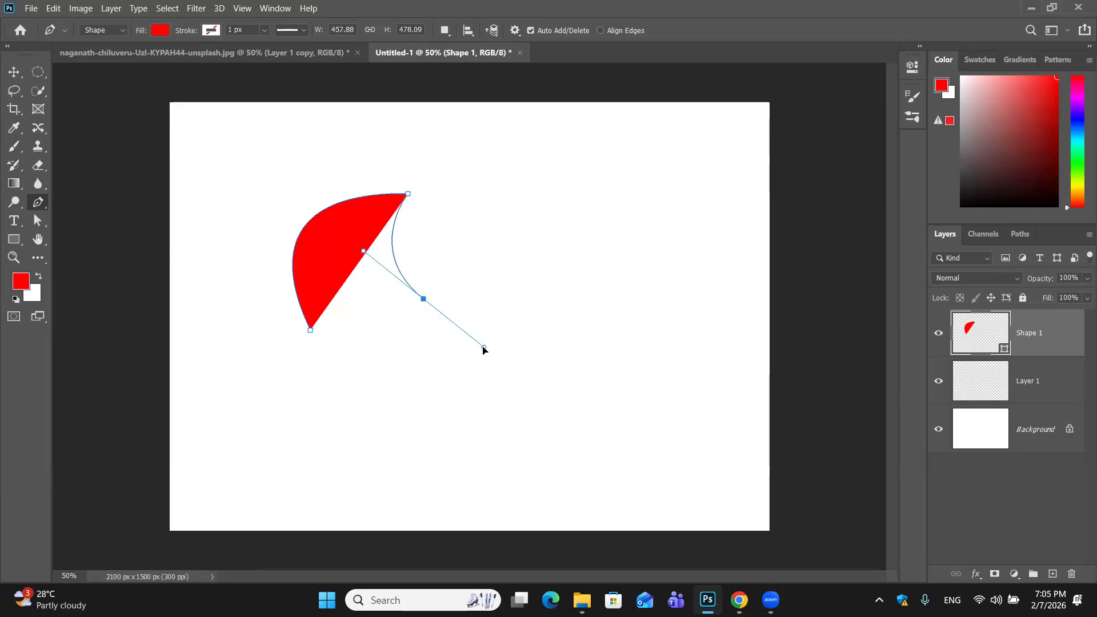
pyautogui.click(309, 328)
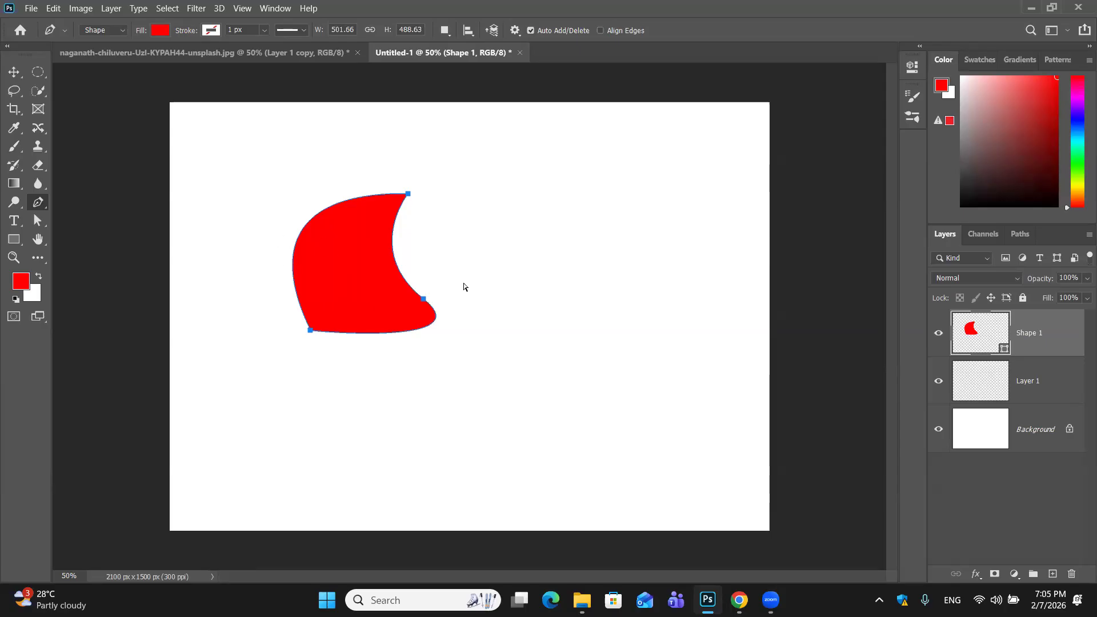
# Undo every anchor point of the closed curved shape until the canvas is empty
pyautogui.hotkey('ctrl', 'z')
pyautogui.hotkey('ctrl', 'z')
pyautogui.hotkey('ctrl', 'z')
pyautogui.hotkey('ctrl', 'z')
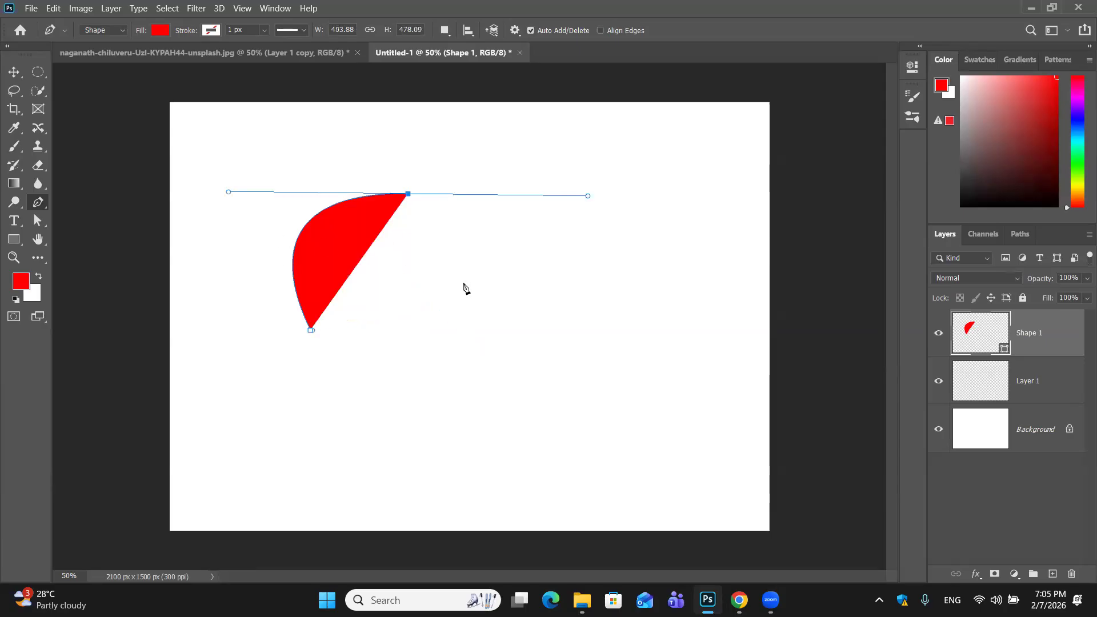
pyautogui.hotkey('ctrl', 'z')
pyautogui.hotkey('ctrl', 'z')
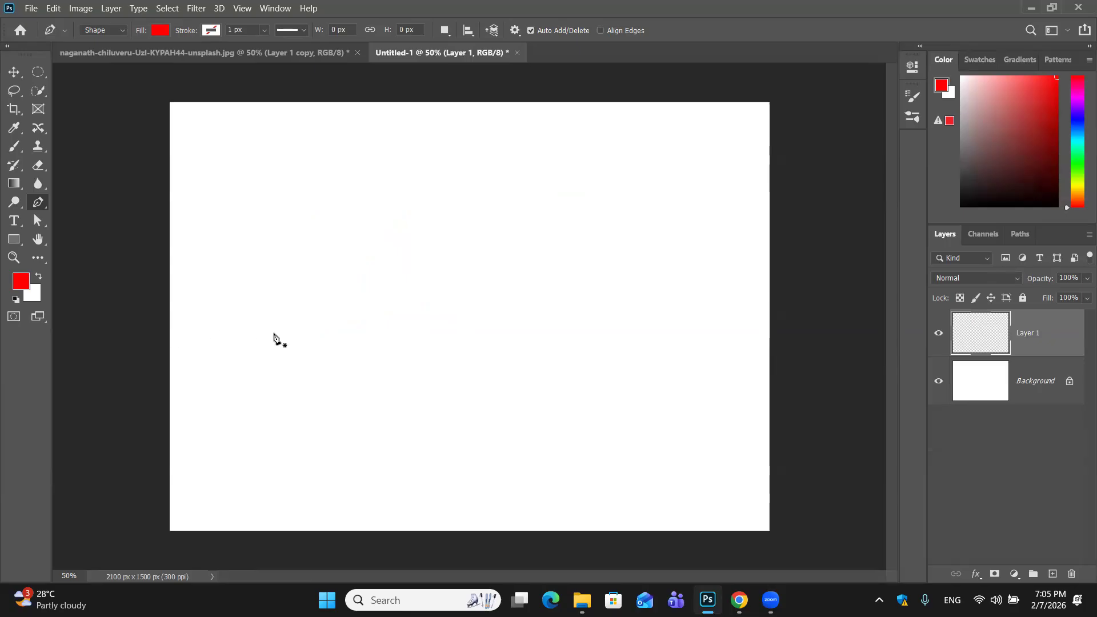
# Start a shape with a curved segment about 463 by 579 px and remove the upper anchor's outgoing handle
pyautogui.click(274, 337)
pyautogui.click(403, 173)
pyautogui.moveTo(422, 185); pyautogui.dragTo(564, 183)
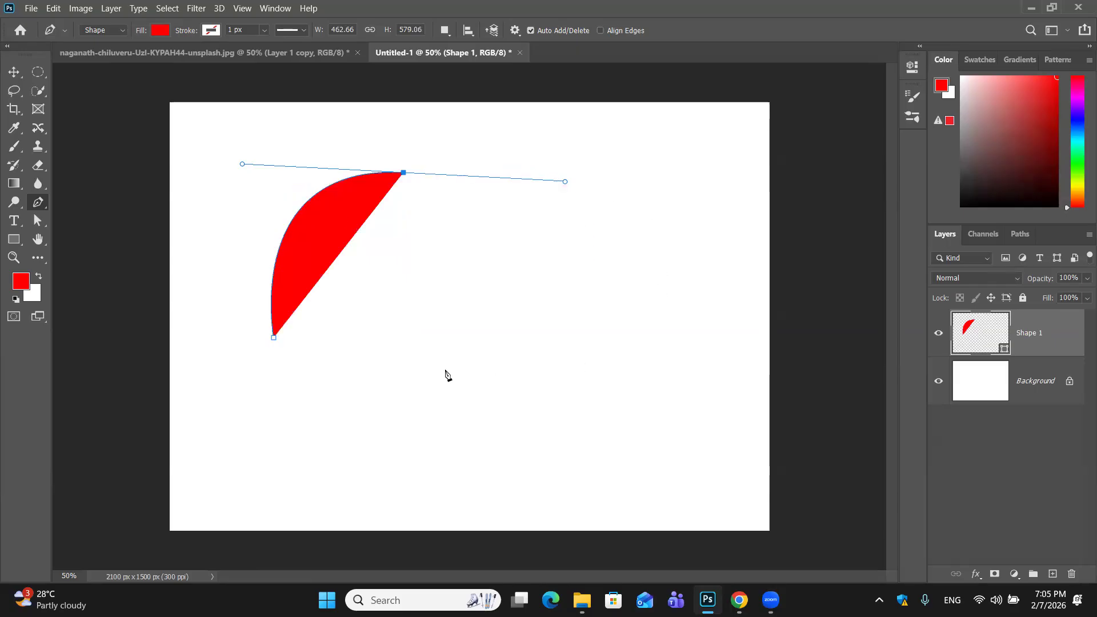
pyautogui.keyDown('alt'); pyautogui.click(403, 172); pyautogui.keyUp('alt')
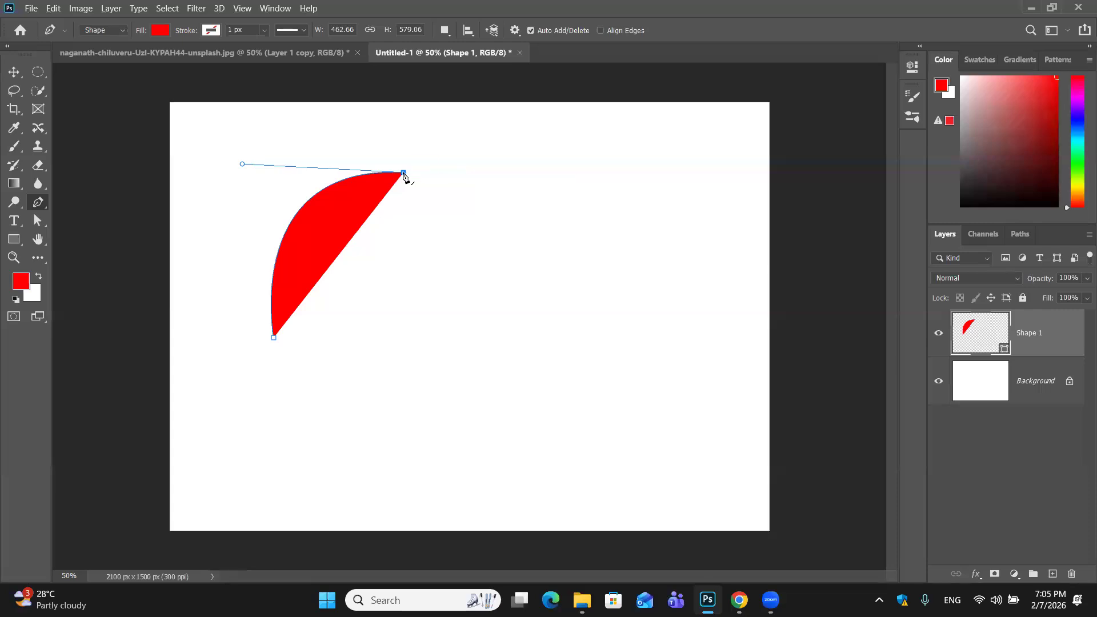
# Try adding a steeply angled curve point to the right of the upper anchor, and undo it
pyautogui.click(452, 252)
pyautogui.moveTo(453, 253); pyautogui.dragTo(515, 381)
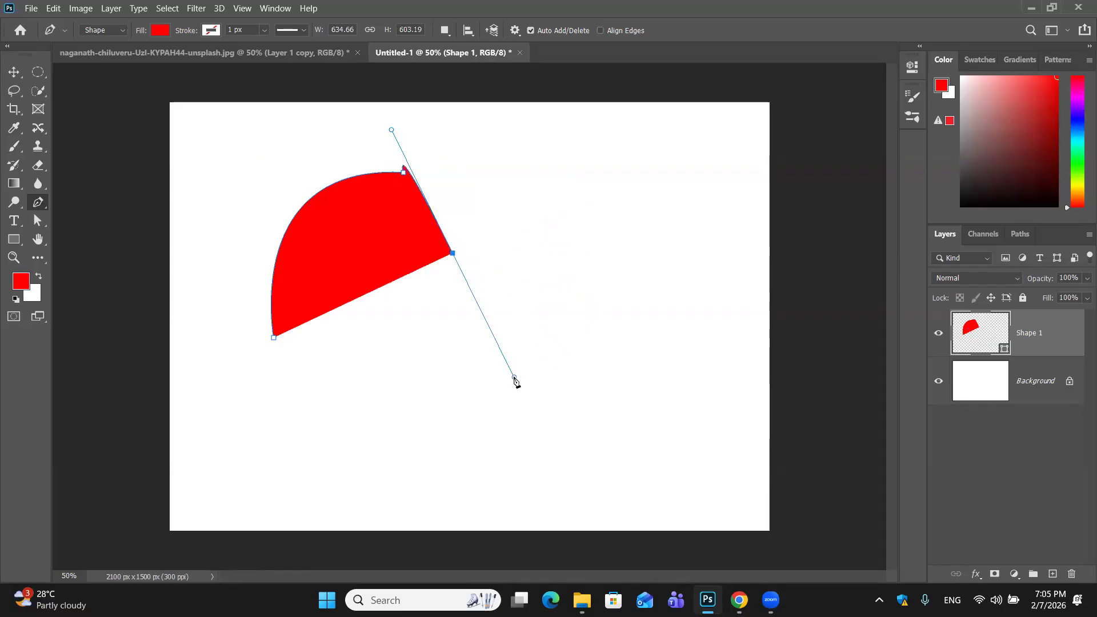
pyautogui.hotkey('ctrl', 'z')
pyautogui.hotkey('ctrl', 'z')
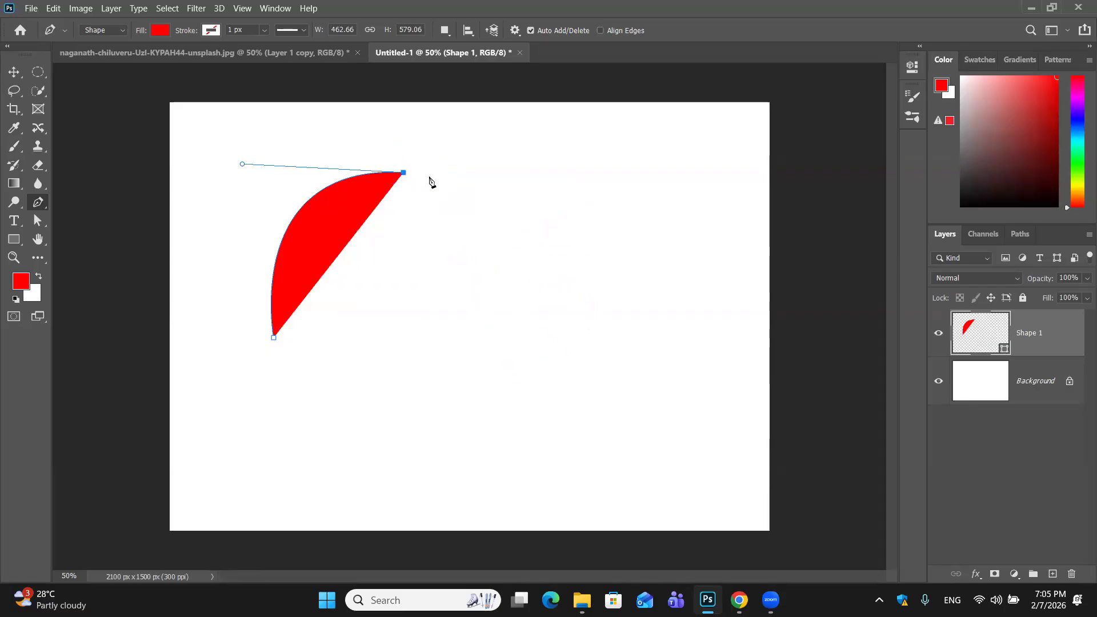
# Curve the next side inward from the upper anchor, close the shape at its starting point and deselect it
pyautogui.moveTo(448, 296); pyautogui.dragTo(547, 293)
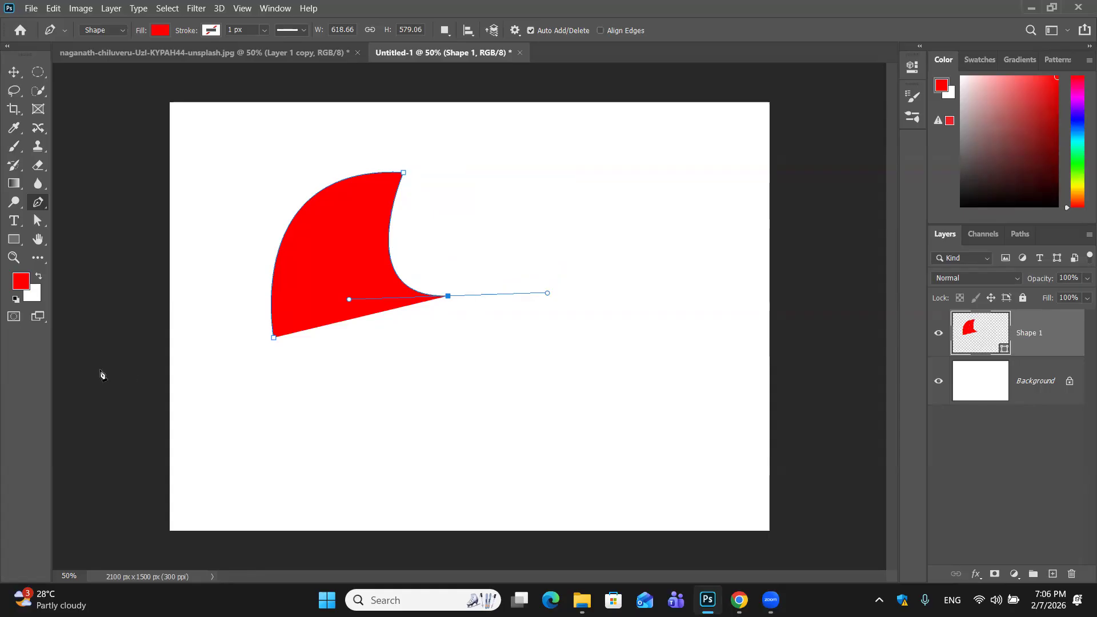
pyautogui.click(273, 338)
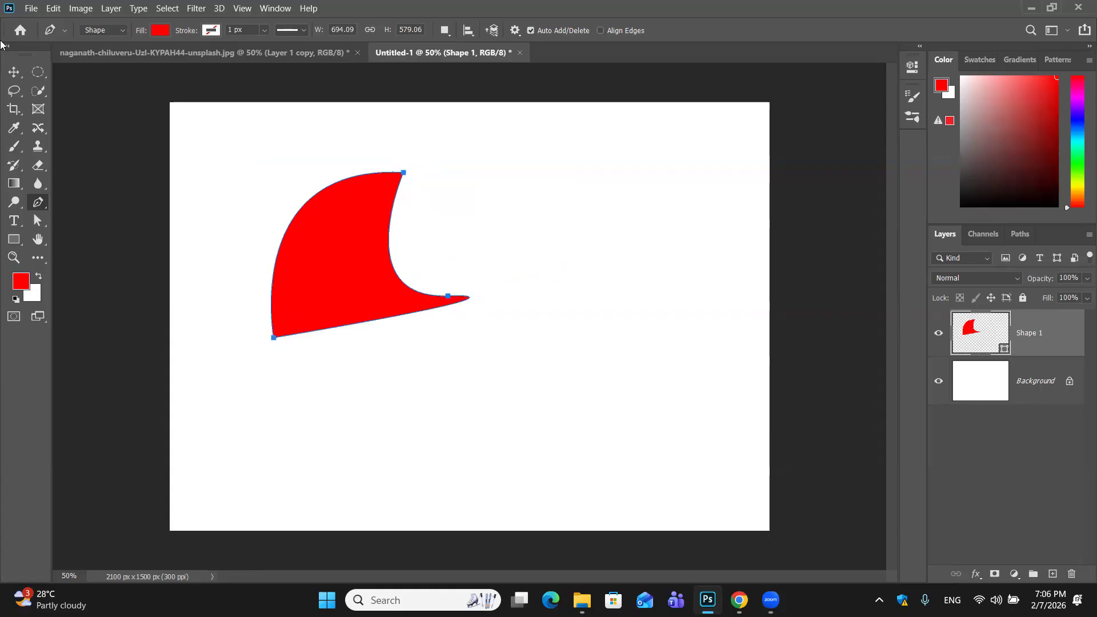
pyautogui.click(13, 70)
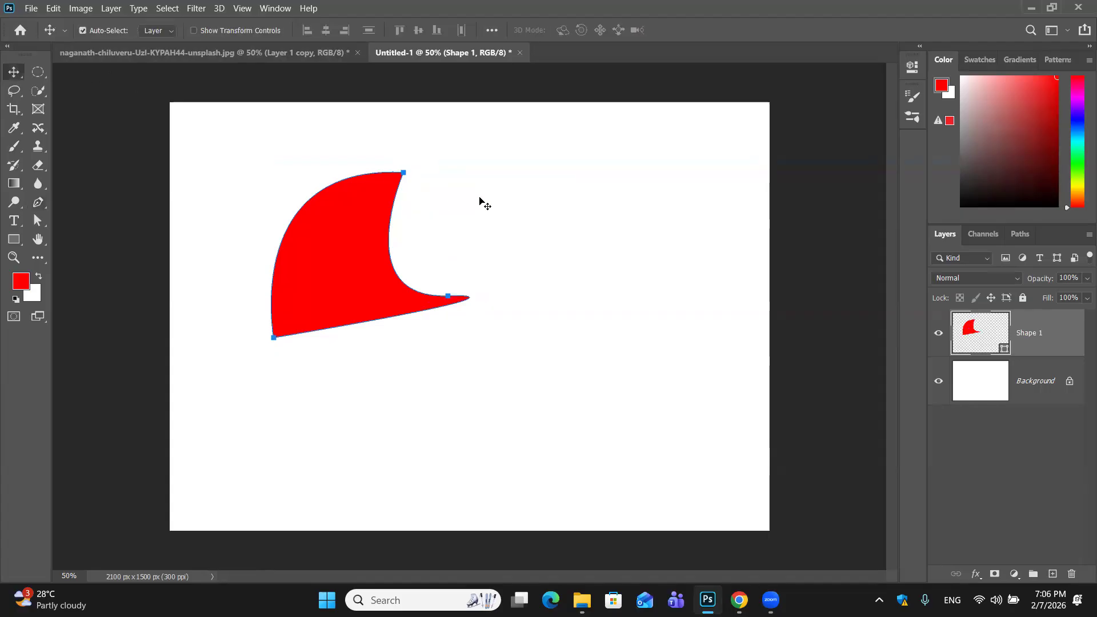
pyautogui.click(480, 202)
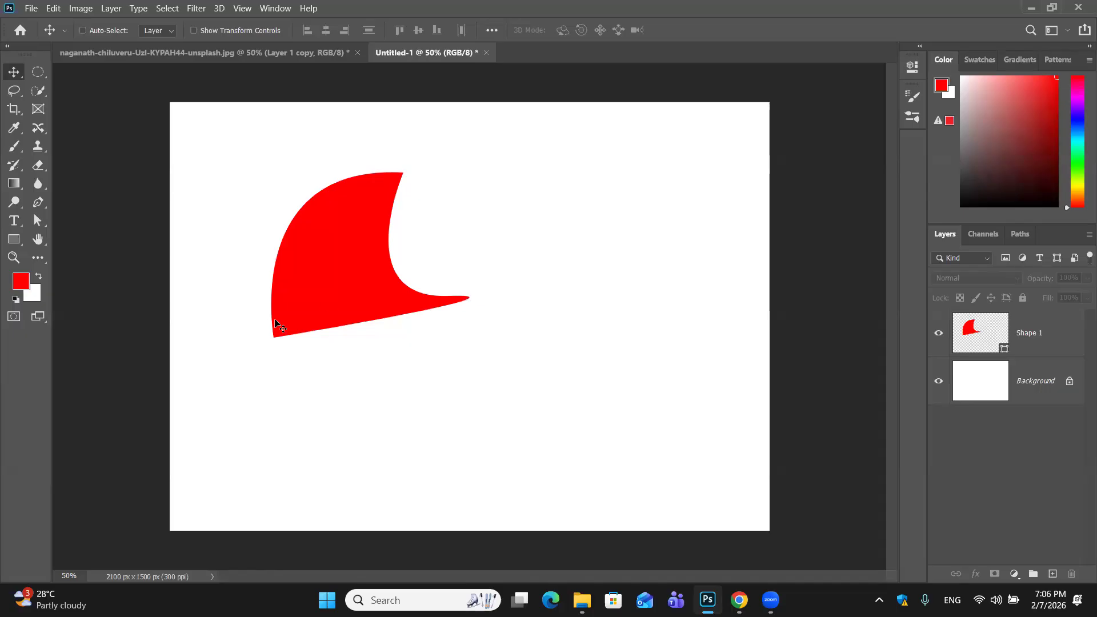
# Undo the fin-shaped drawing back to an empty Shape 1 layer
pyautogui.hotkey('ctrl', 'z')
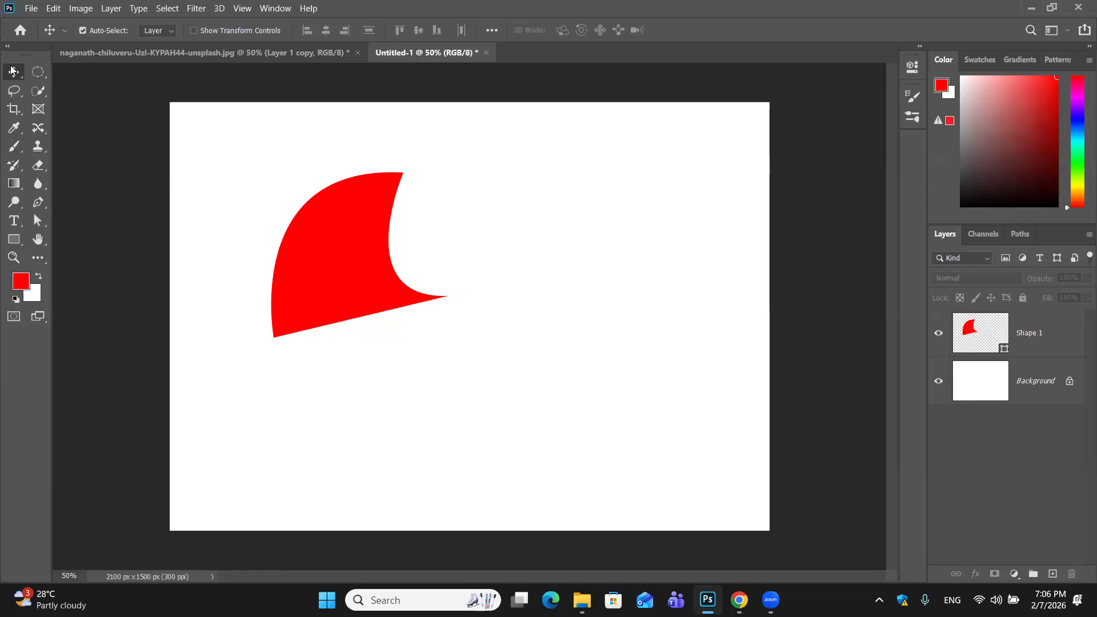
pyautogui.hotkey('ctrl', 'z')
pyautogui.hotkey('ctrl', 'z')
pyautogui.hotkey('ctrl', 'z')
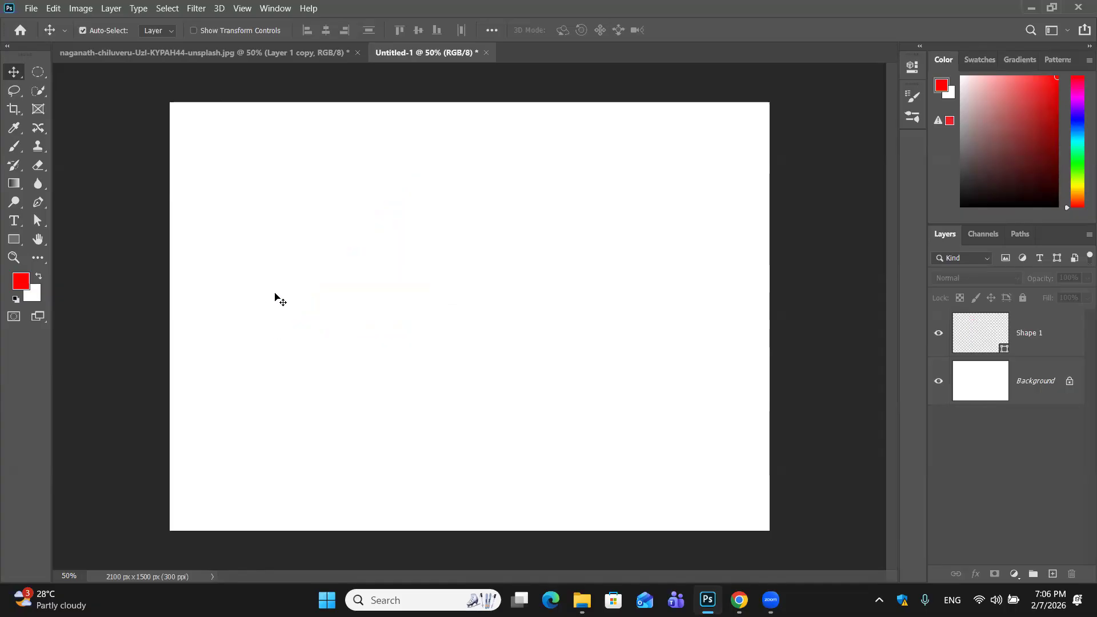
# Start a shape with a curved segment about 700 by 520 px and remove the upper anchor's outgoing handle
pyautogui.click(36, 201)
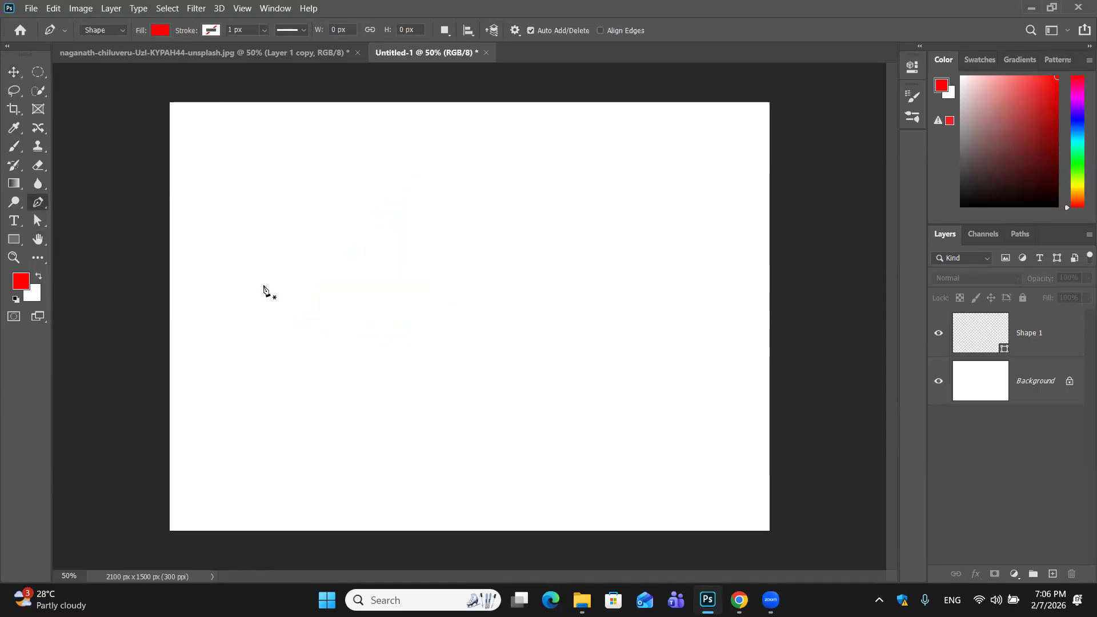
pyautogui.click(263, 288)
pyautogui.click(464, 142)
pyautogui.moveTo(546, 174); pyautogui.dragTo(656, 162)
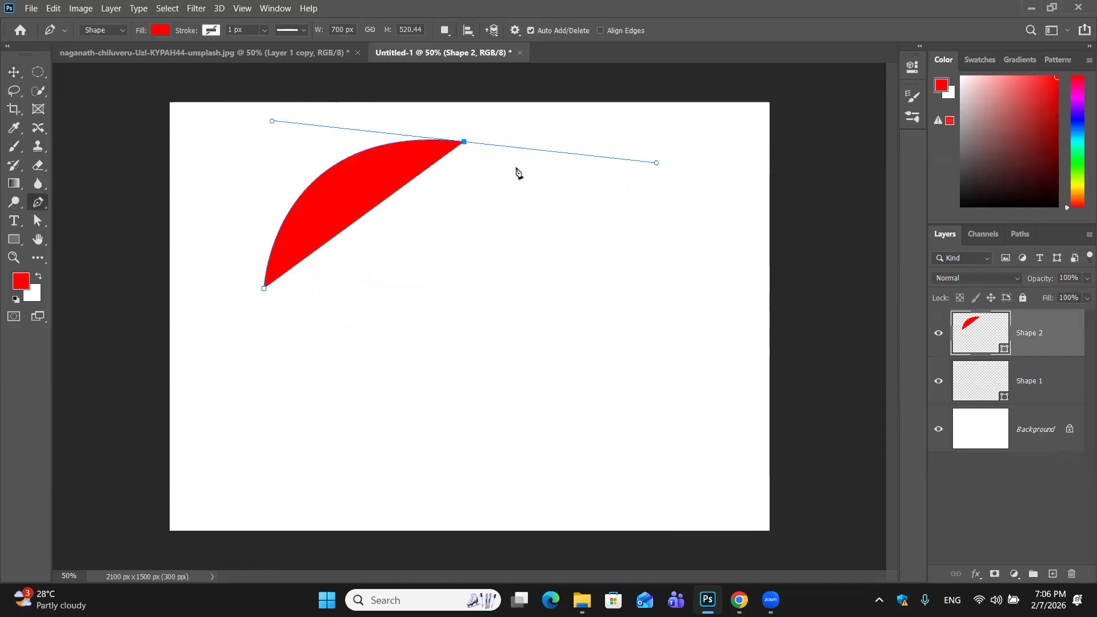
pyautogui.click(461, 142)
# Try a curved point below the upper anchor, undo it, and place it again so the side curves inward
pyautogui.moveTo(485, 246); pyautogui.dragTo(580, 298)
pyautogui.hotkey('ctrl', 'z')
pyautogui.click(488, 275)
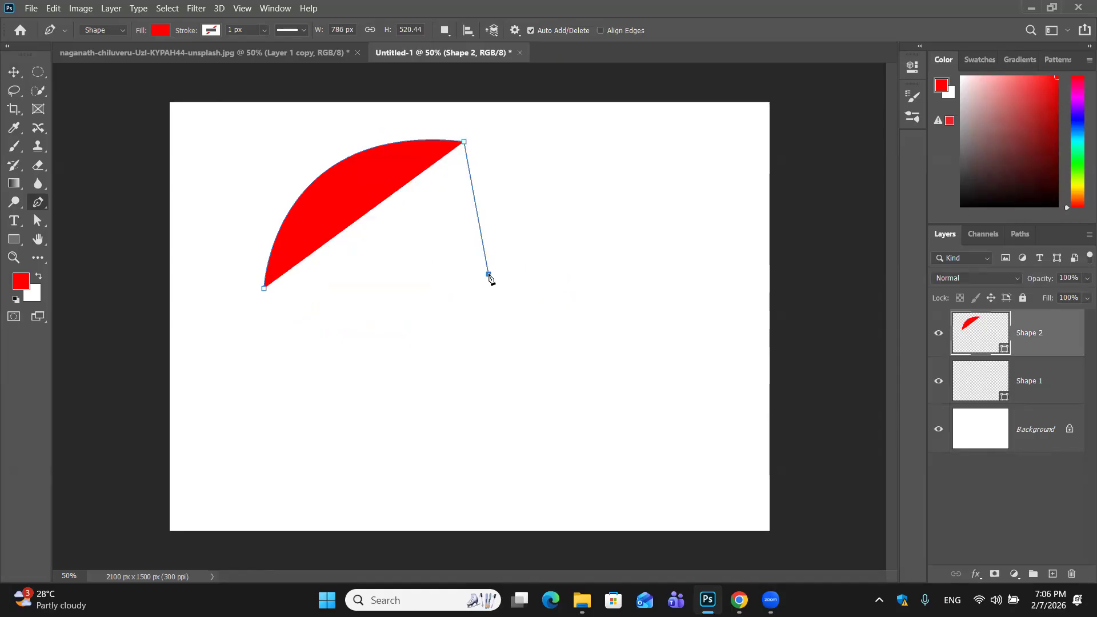
pyautogui.moveTo(490, 279); pyautogui.dragTo(571, 308)
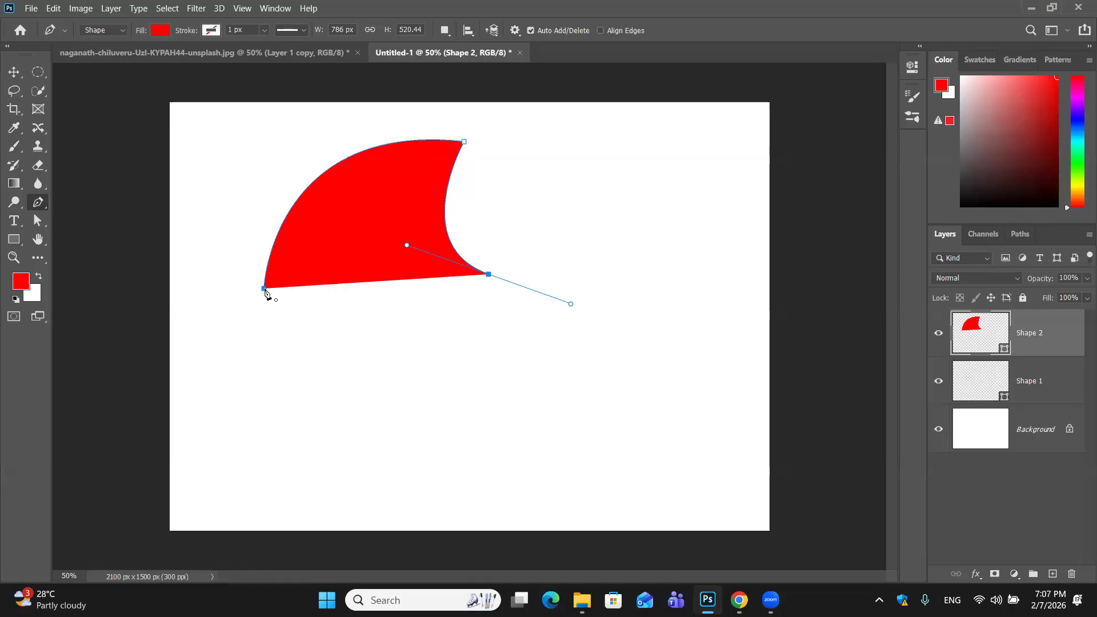
# Extend the shape into a long pointed tail about 1406 px wide overall, close it at its starting point and deselect it
pyautogui.click(264, 291)
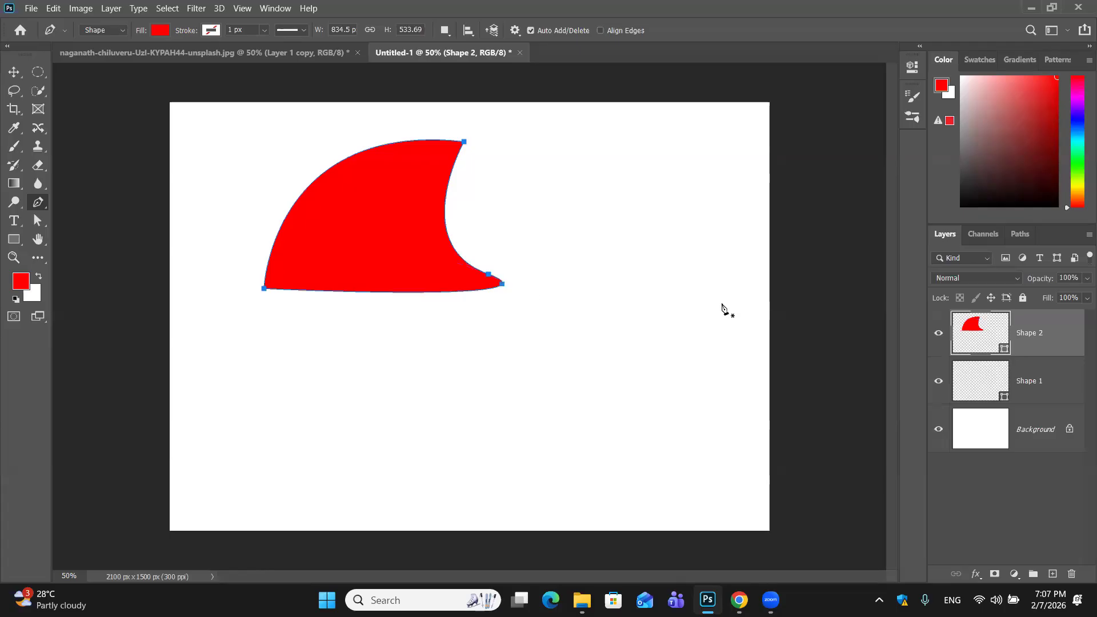
pyautogui.click(665, 300)
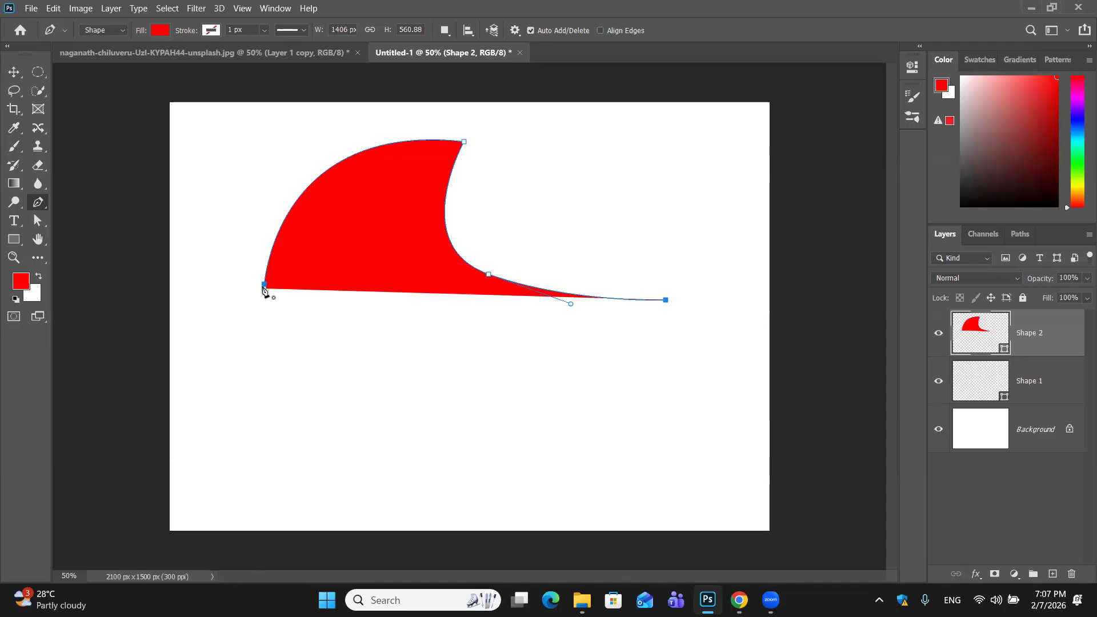
pyautogui.click(263, 288)
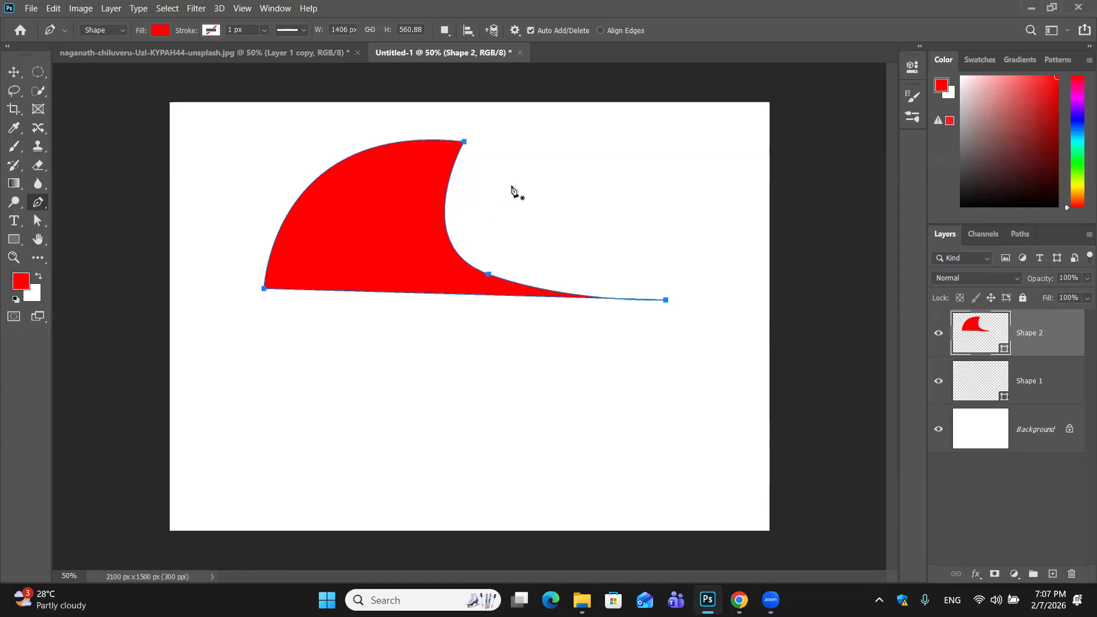
pyautogui.click(14, 71)
pyautogui.click(594, 178)
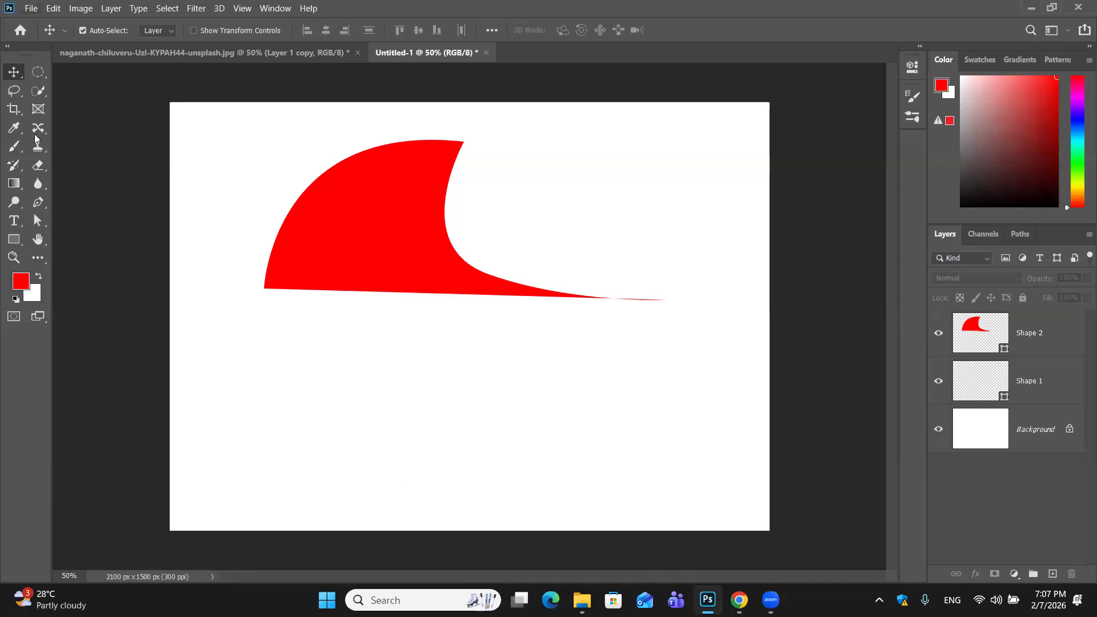
# Move the tailed red shape slightly on the canvas and delete its Shape 2 layer
pyautogui.moveTo(407, 245); pyautogui.dragTo(457, 113)
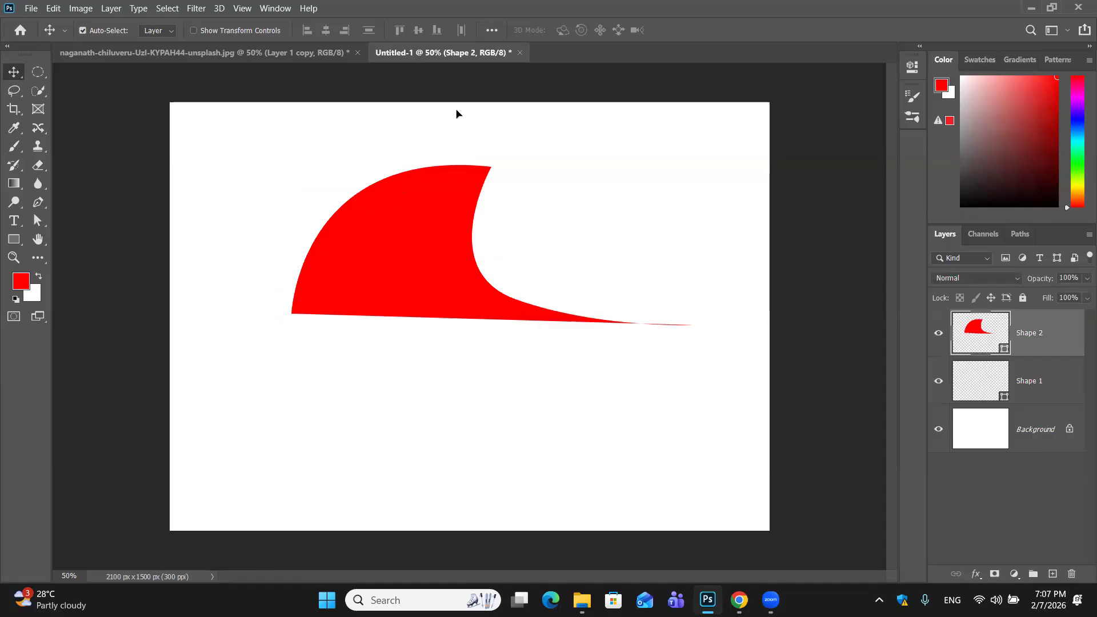
pyautogui.moveTo(1071, 345); pyautogui.dragTo(1073, 574)
pyautogui.moveTo(1069, 502); pyautogui.dragTo(1072, 574)
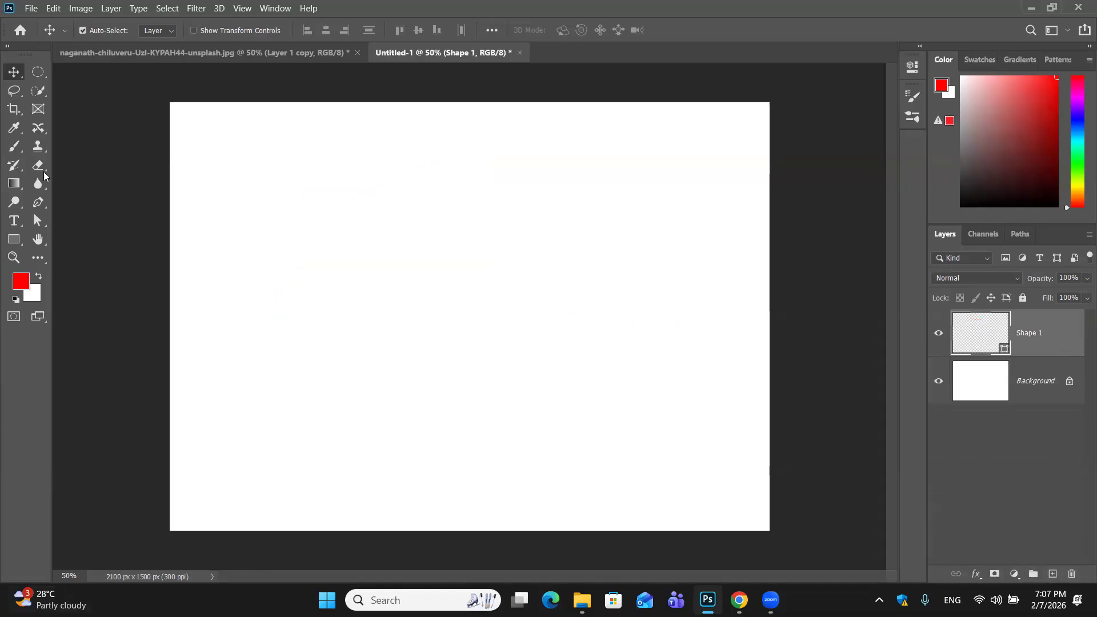
# Draw a closed five-sided shape with straight edges, about 1588 by 800 px, using the Pen tool
pyautogui.click(38, 201)
pyautogui.click(315, 247)
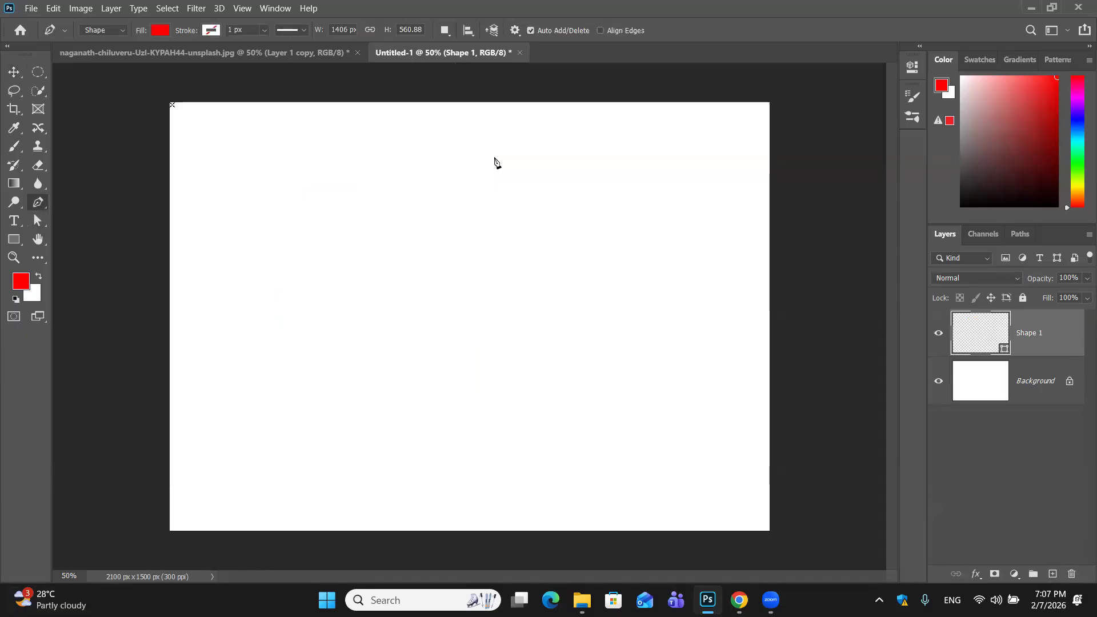
pyautogui.click(544, 152)
pyautogui.click(662, 314)
pyautogui.click(624, 380)
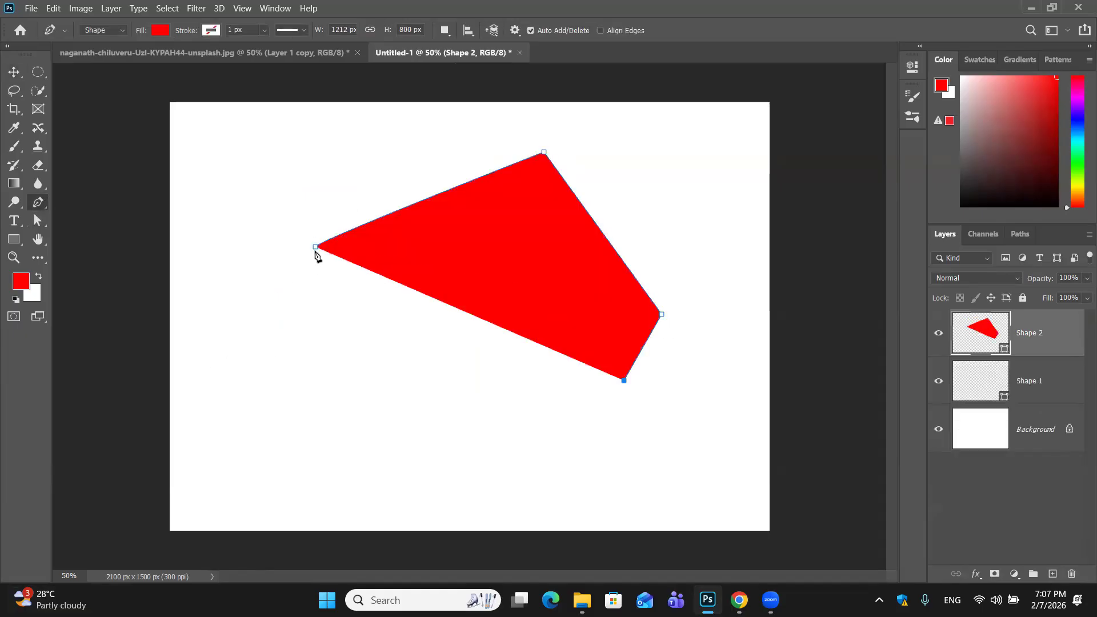
pyautogui.click(208, 355)
pyautogui.click(315, 247)
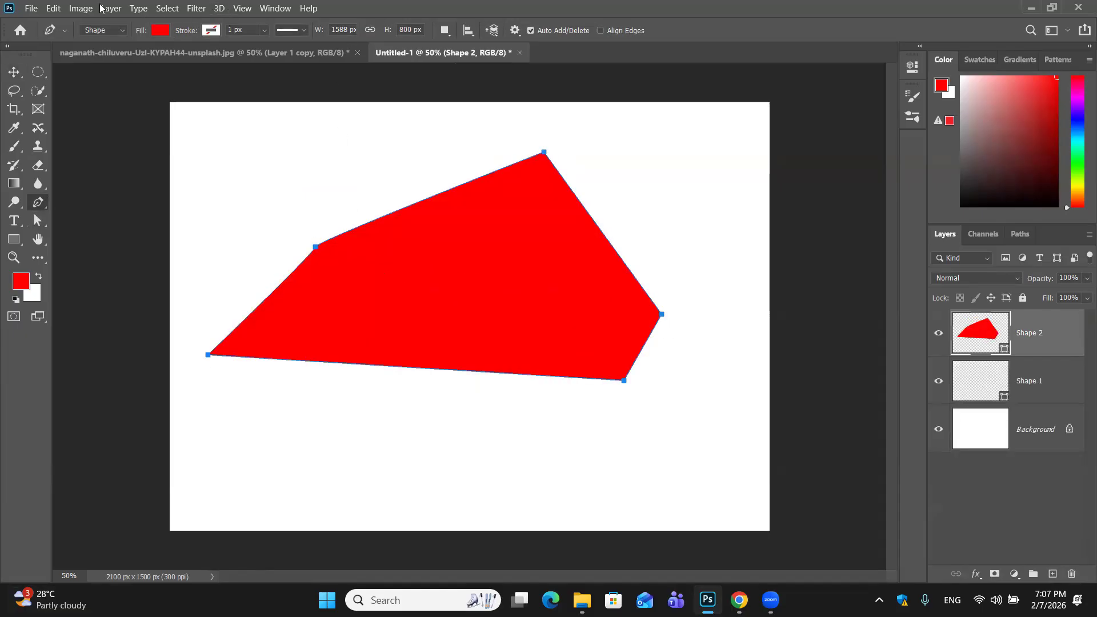
# Fill the five-sided shape with blue and give it the dashed stroke style
pyautogui.click(158, 31)
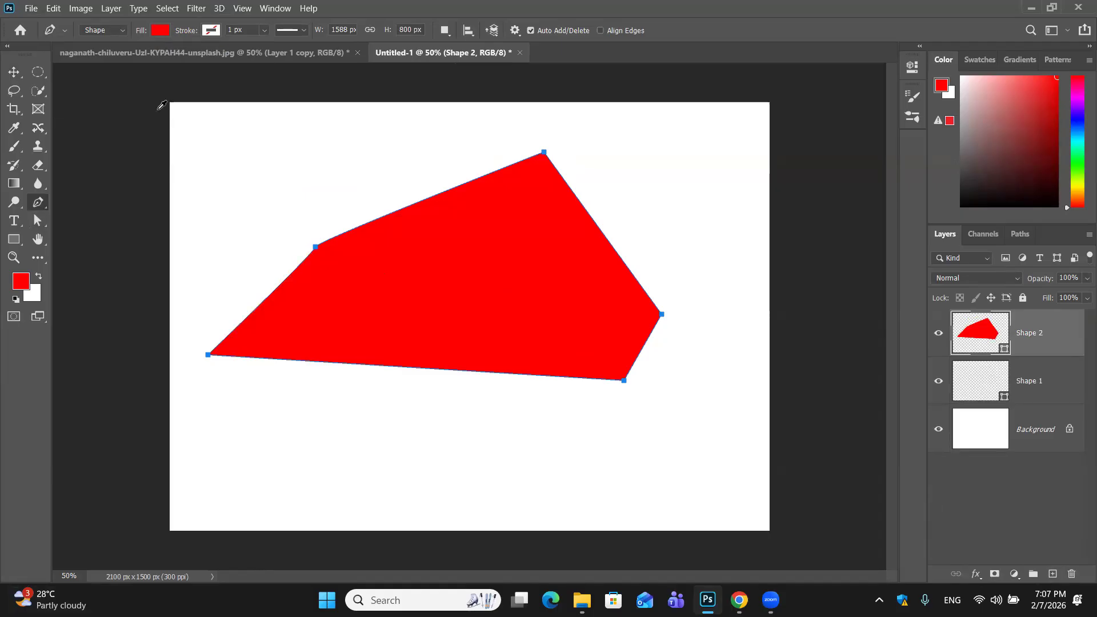
pyautogui.click(225, 106)
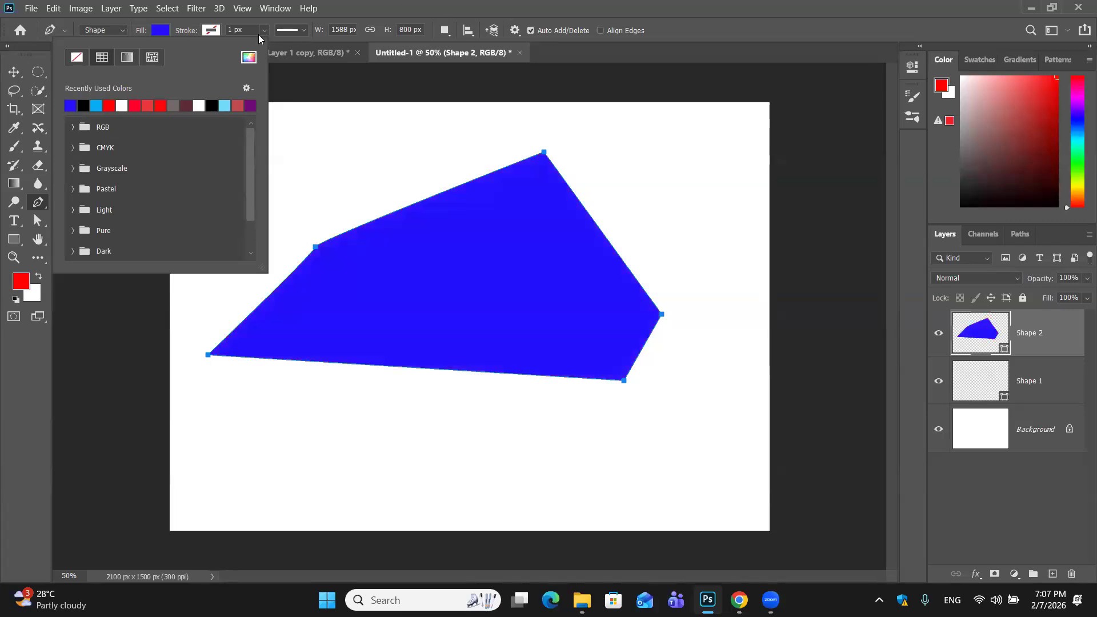
pyautogui.click(303, 30)
pyautogui.click(302, 31)
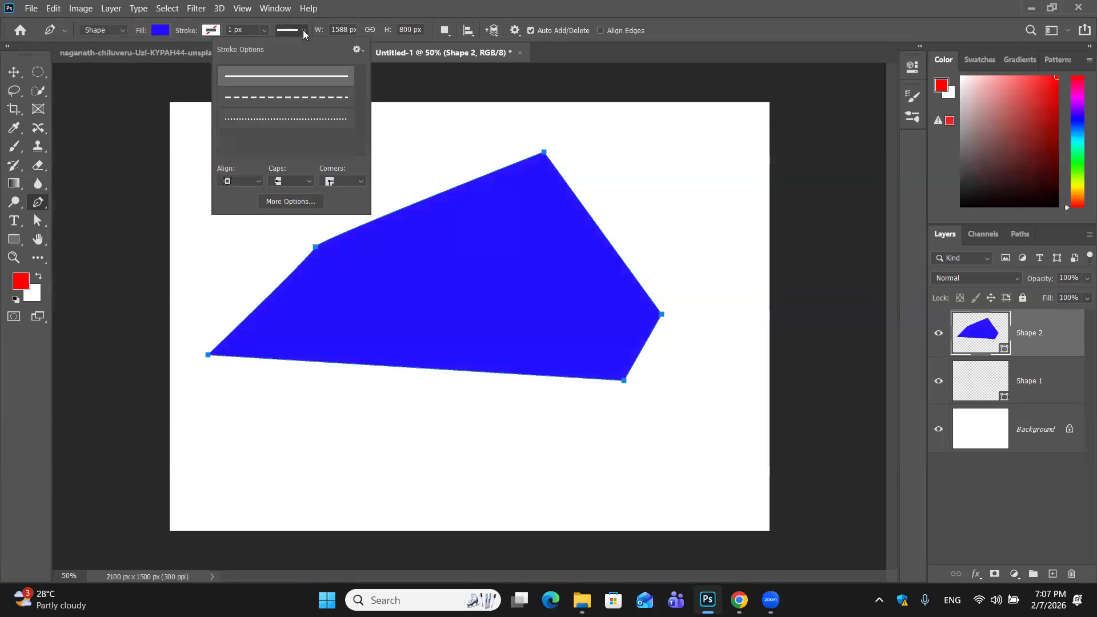
pyautogui.click(311, 98)
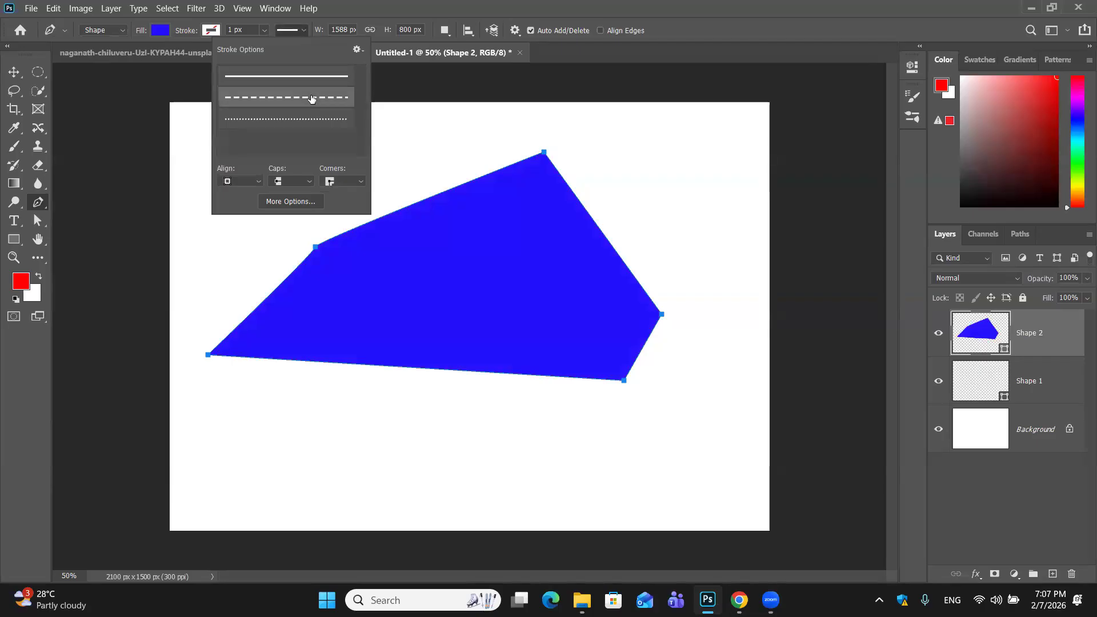
# Set the shape's stroke width to 6 px and its stroke colour to red
pyautogui.click(249, 31)
pyautogui.press('BackSpace')
pyautogui.press('BackSpace')
pyautogui.press('BackSpace')
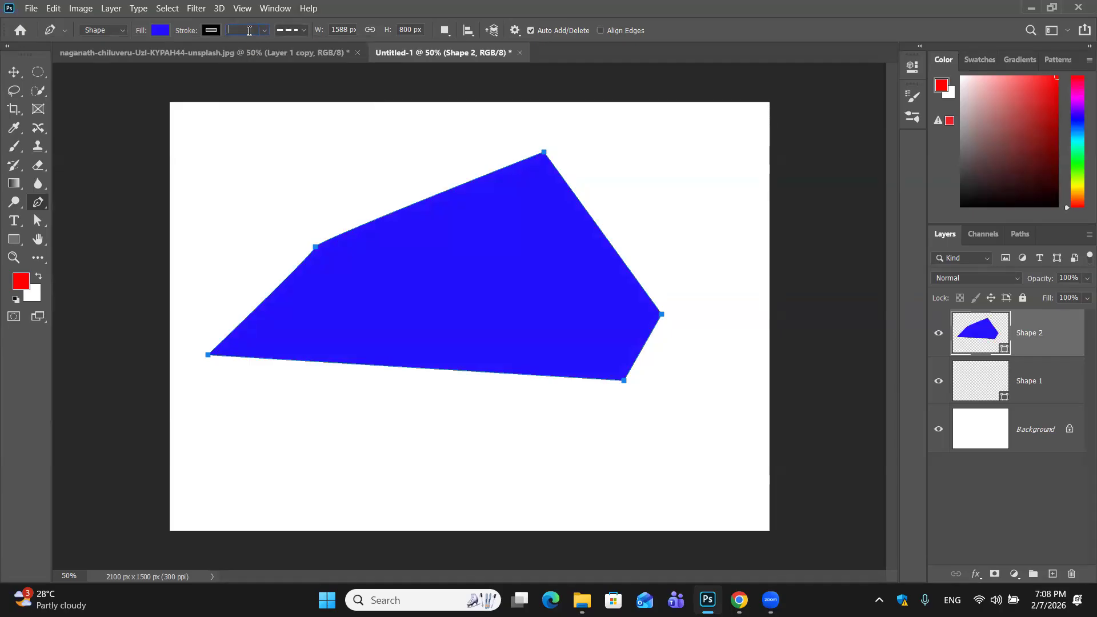
pyautogui.write('6')
pyautogui.press('Return')
pyautogui.click(197, 32)
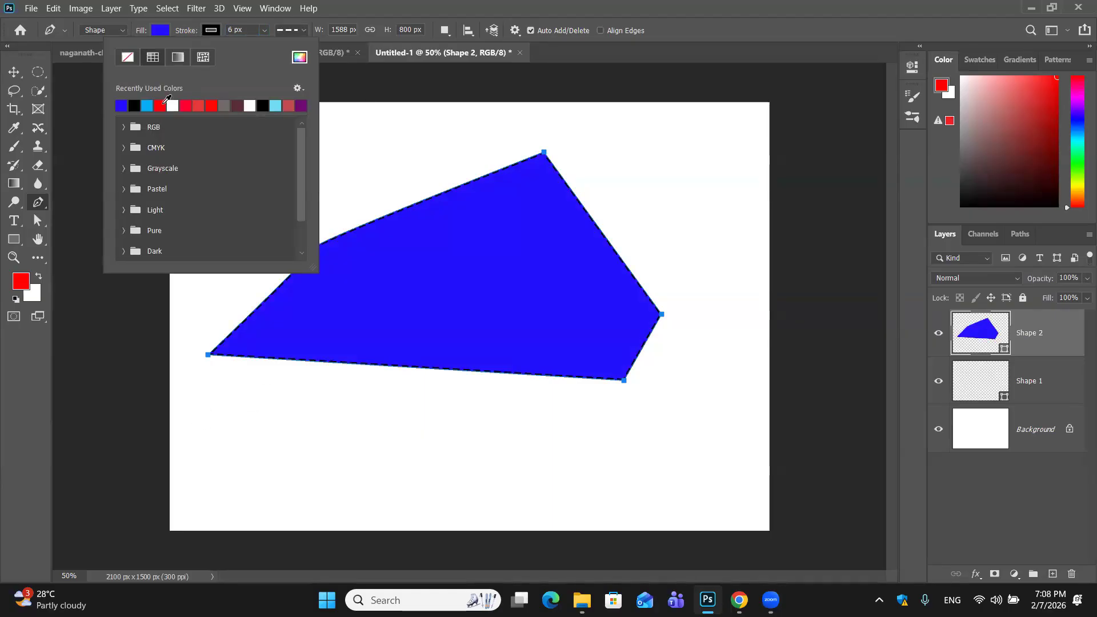
pyautogui.click(160, 105)
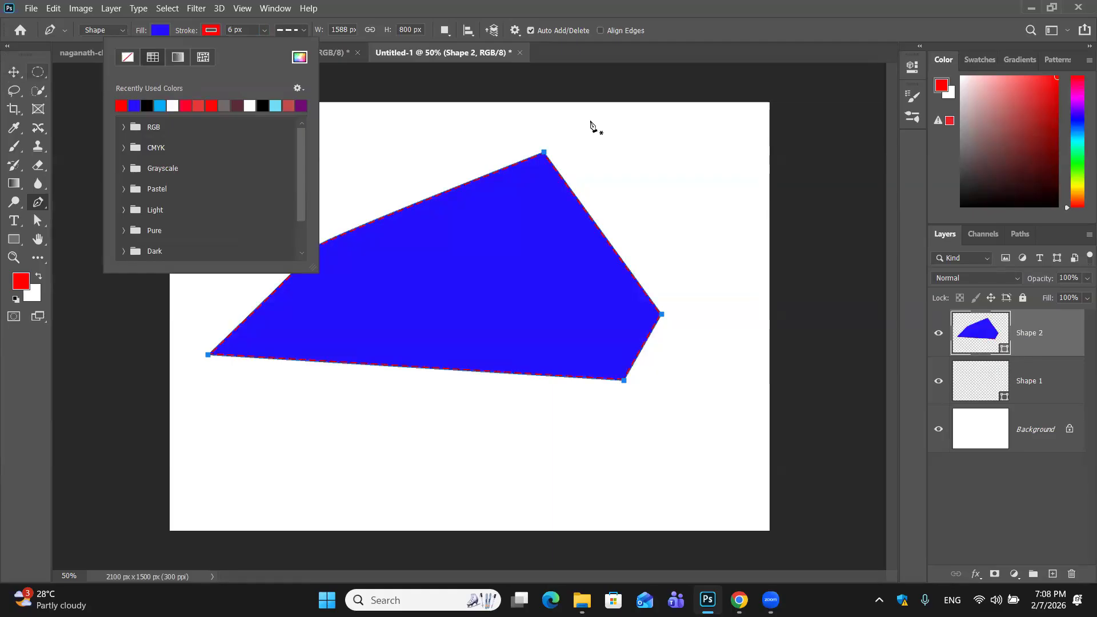
pyautogui.press('v')
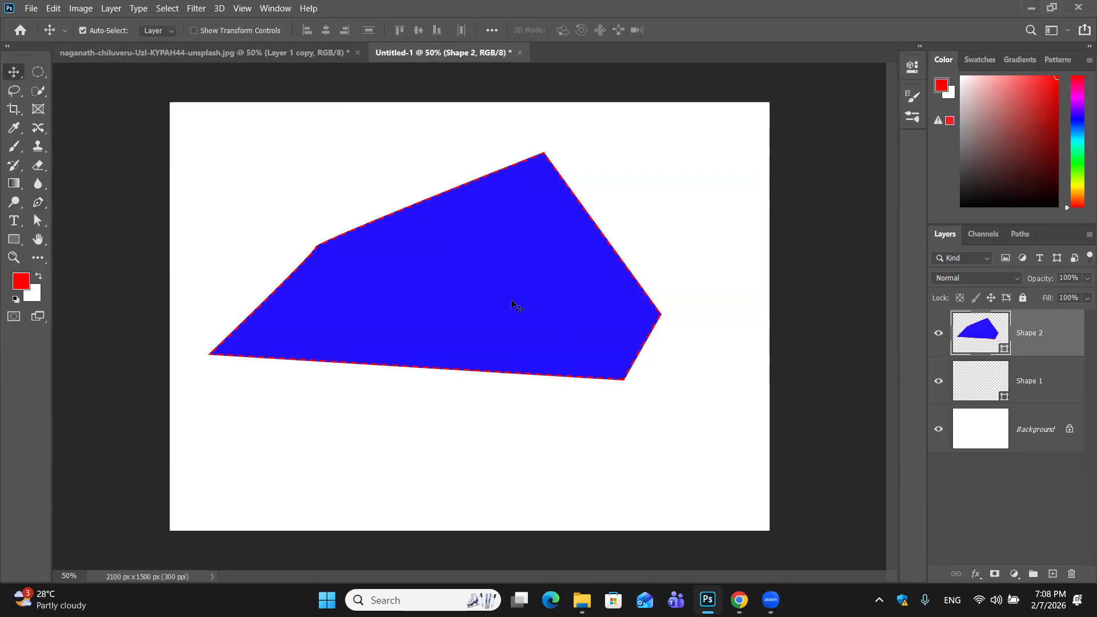
# Switch the shape's stroke style to solid and then to dotted, checking the outline at 100% zoom
pyautogui.hotkey('ctrl', '+')
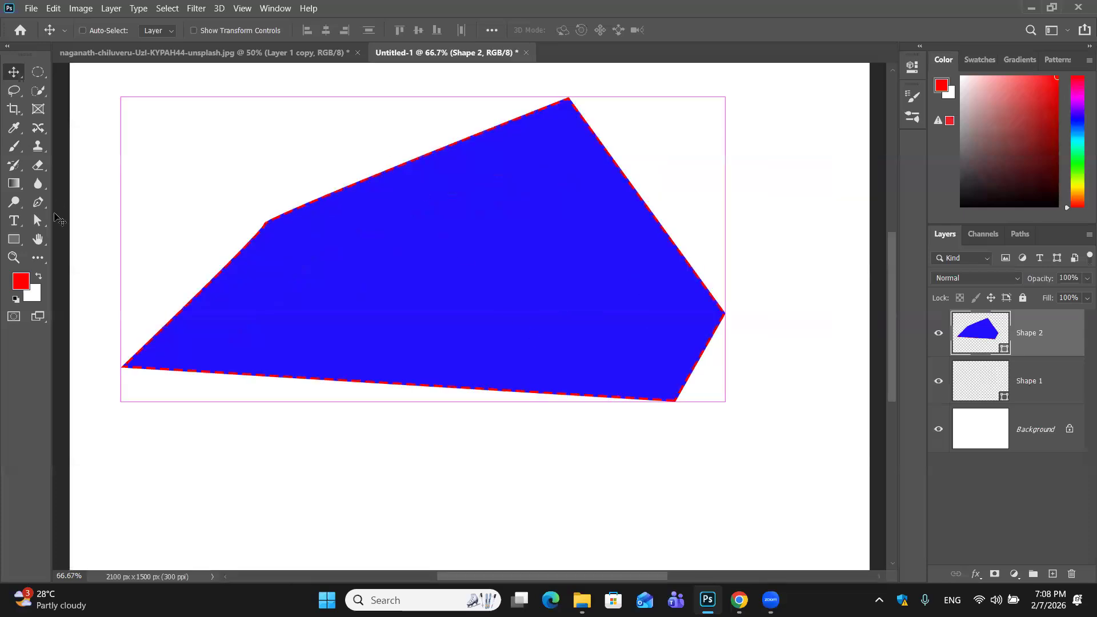
pyautogui.hotkey('ctrl', '+')
pyautogui.press('p')
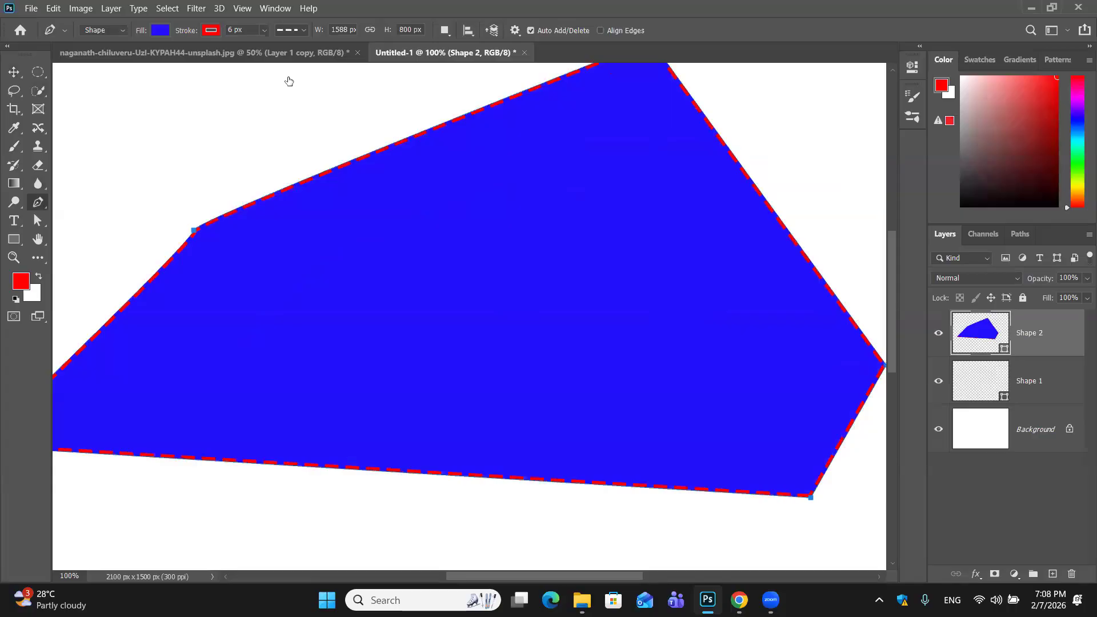
pyautogui.click(290, 31)
pyautogui.click(286, 75)
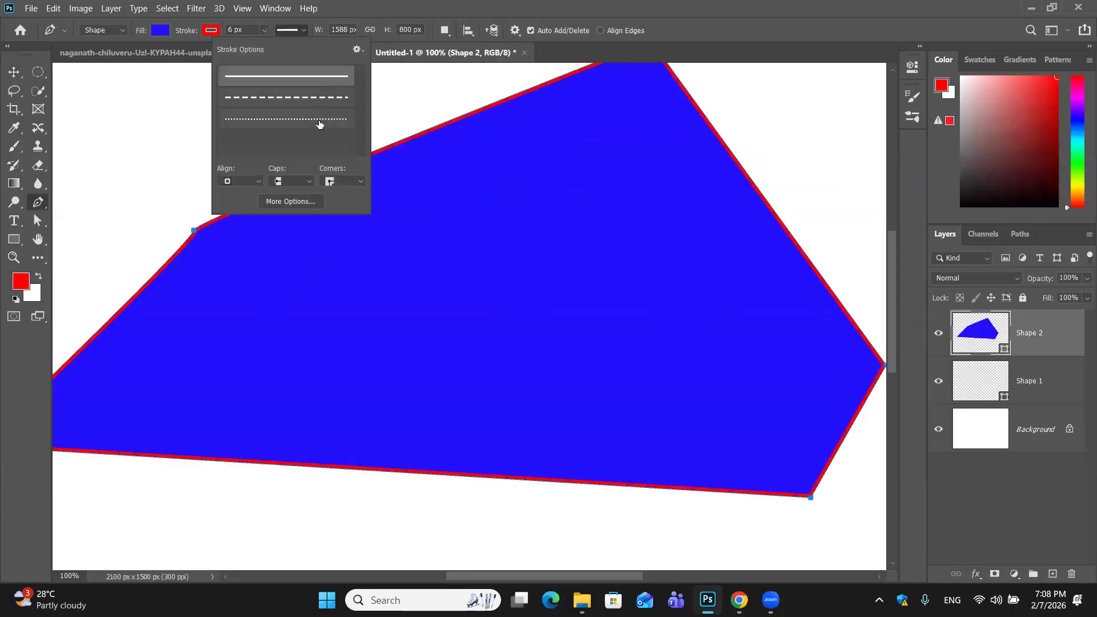
pyautogui.click(323, 119)
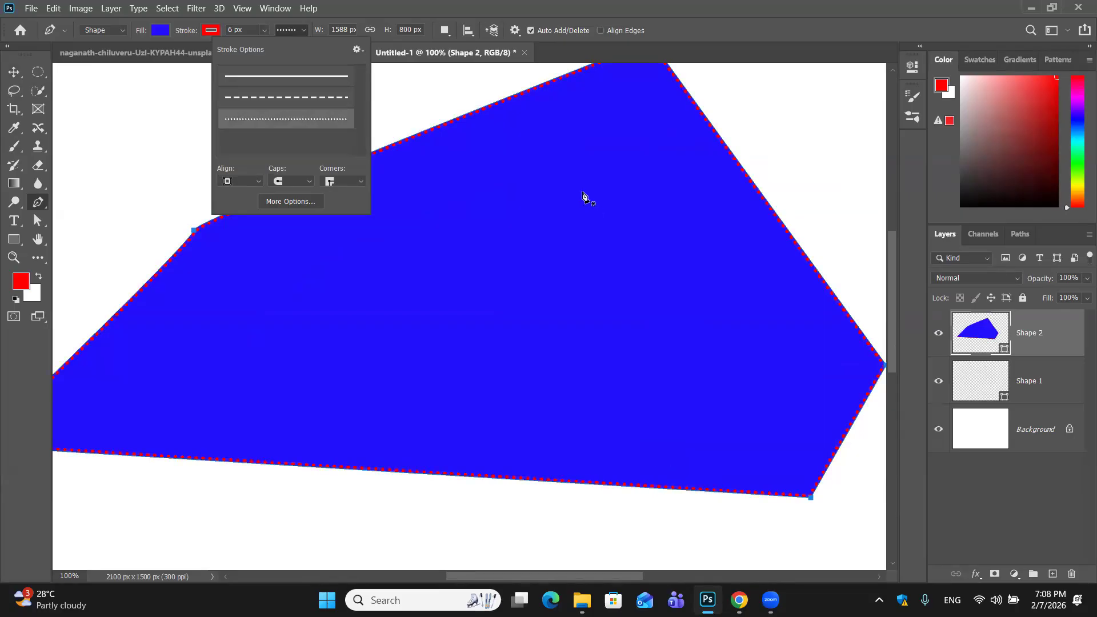
pyautogui.click(426, 84)
pyautogui.click(425, 79)
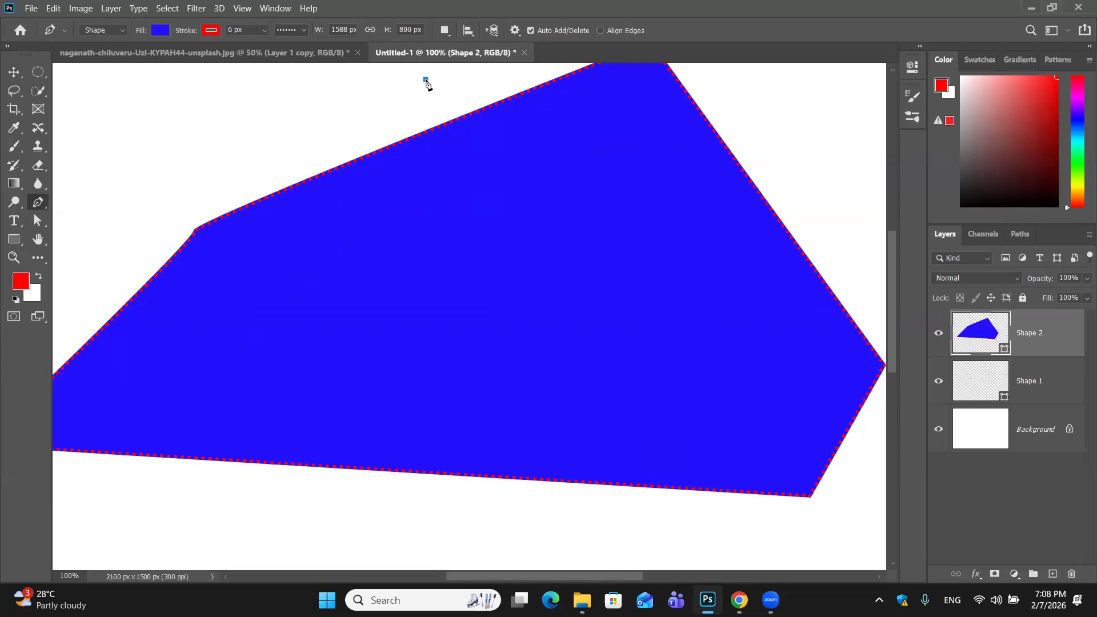
pyautogui.hotkey('ctrl', '-')
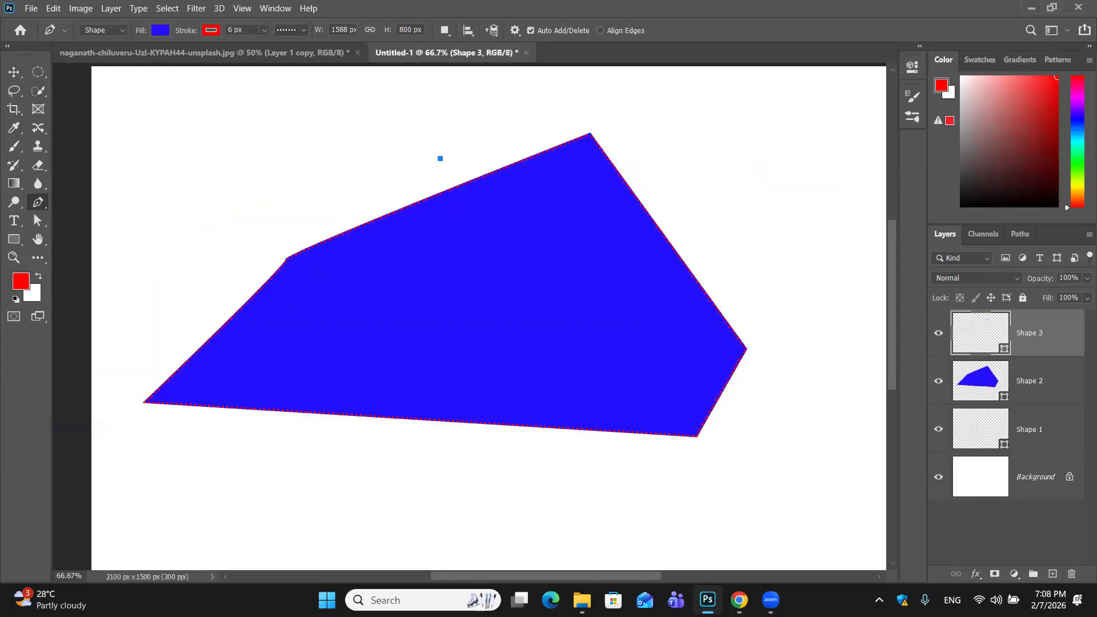
pyautogui.hotkey('ctrl', 'z')
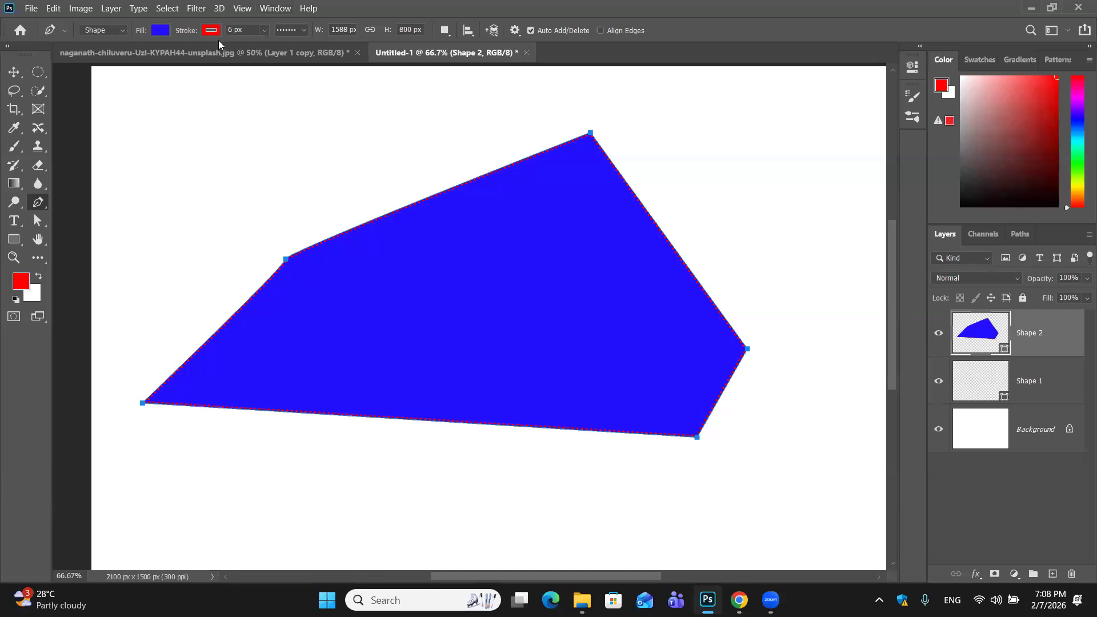
# Examine the detailed dash and gap settings of the shape's dotted stroke without changing them
pyautogui.click(310, 32)
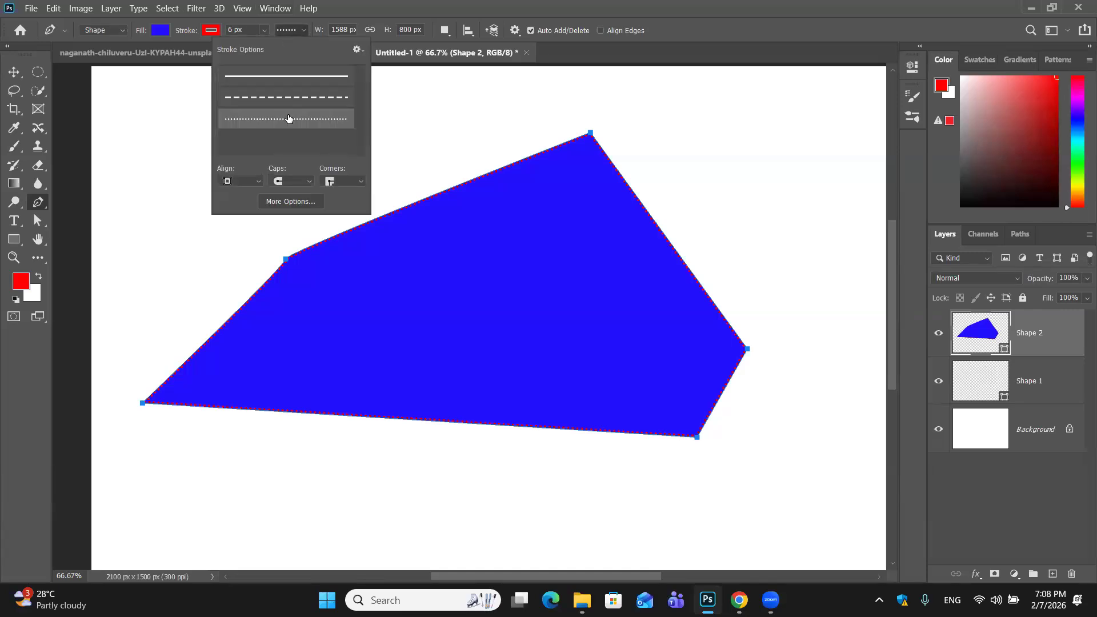
pyautogui.scroll(2, 287, 120)
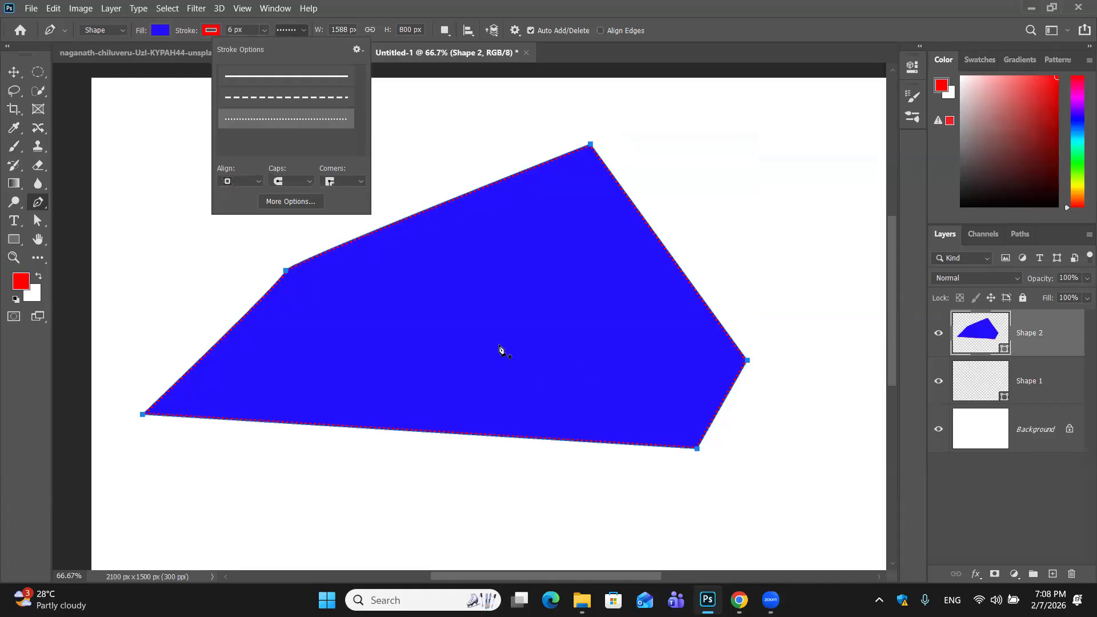
pyautogui.click(277, 202)
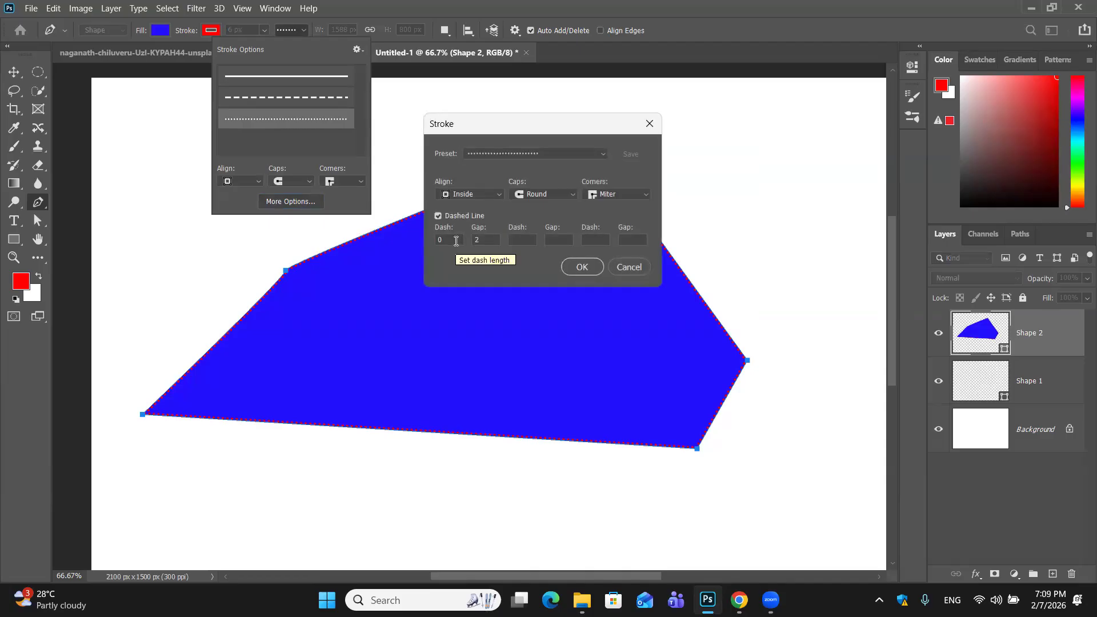
pyautogui.click(629, 267)
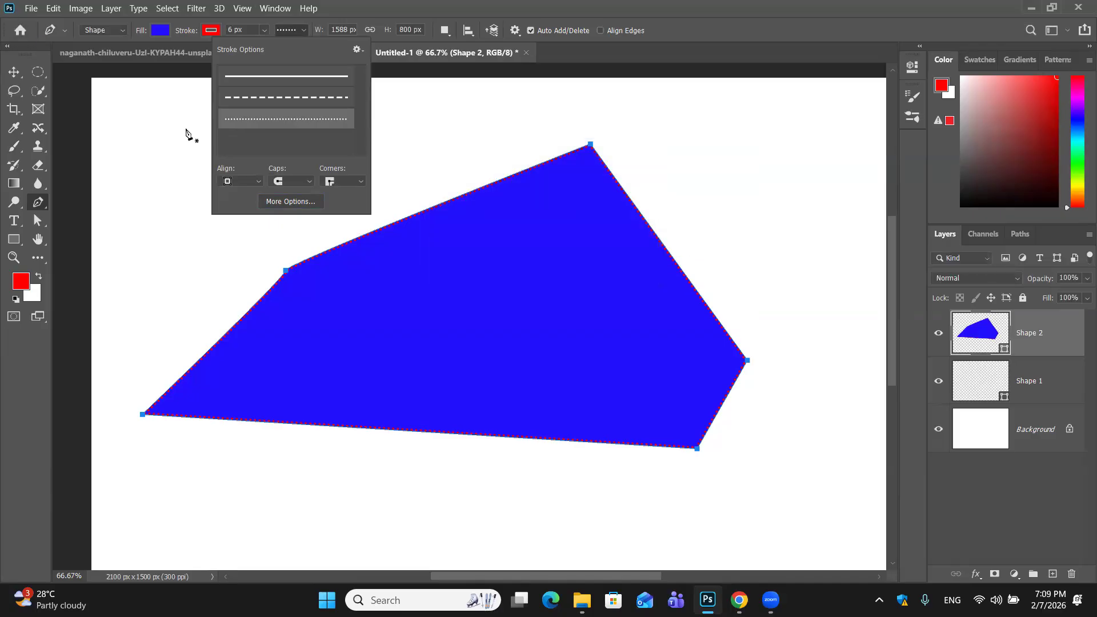
# Try to drop the Shape 2 layer onto the canvas with the Pen tool active
pyautogui.click(13, 72)
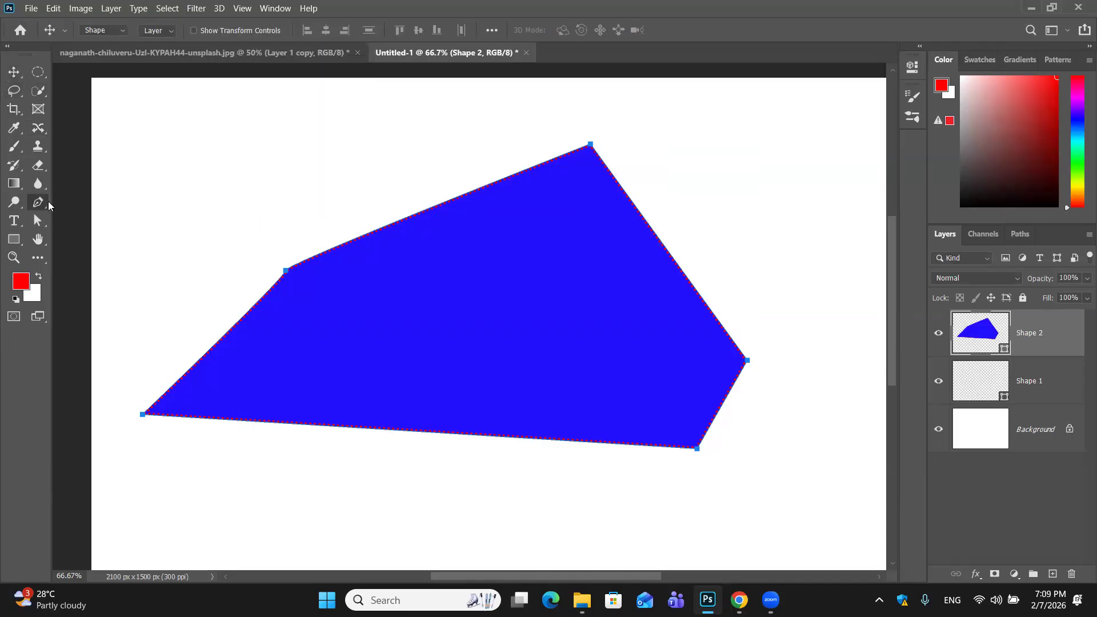
pyautogui.click(48, 206)
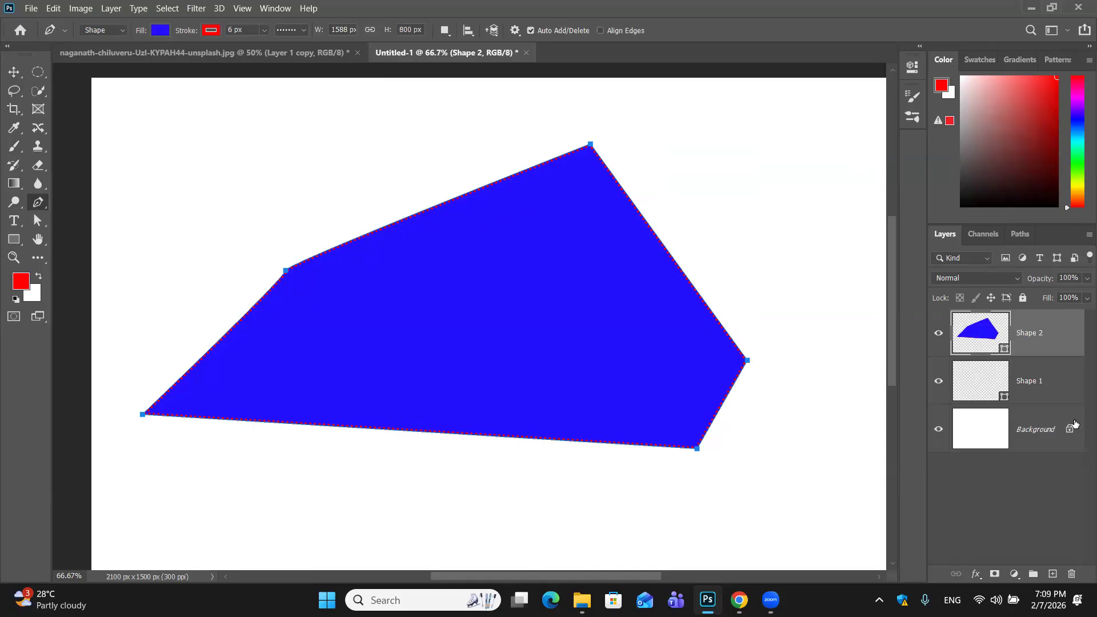
pyautogui.moveTo(1058, 345); pyautogui.dragTo(542, 235)
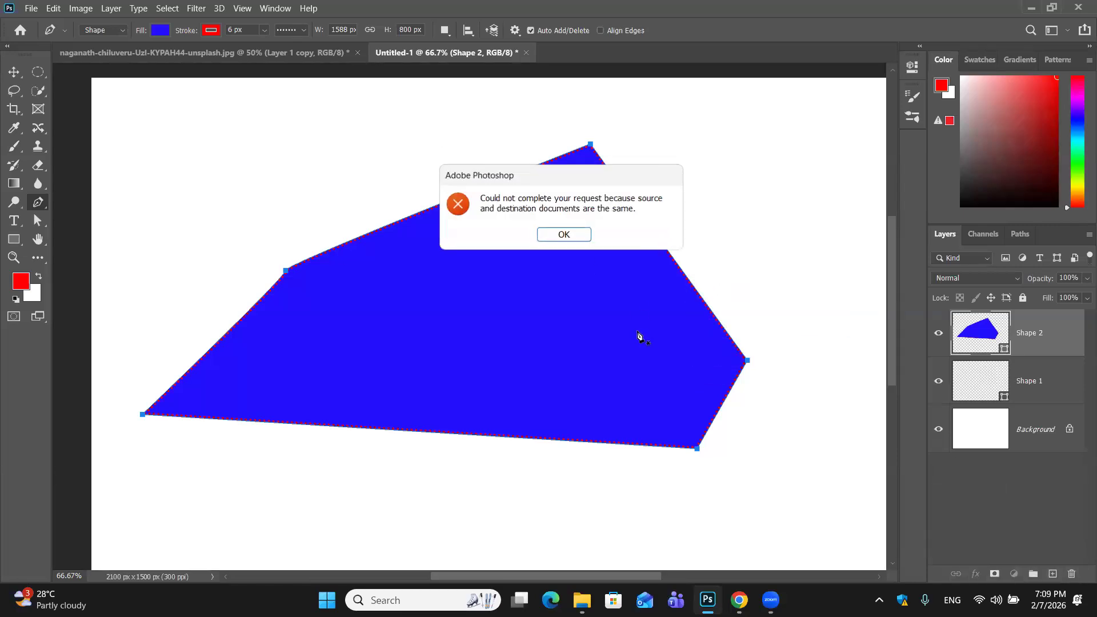
# Dismiss the error message and examine the dotted stroke along the shape's upper edge at 300% zoom
pyautogui.press('Return')
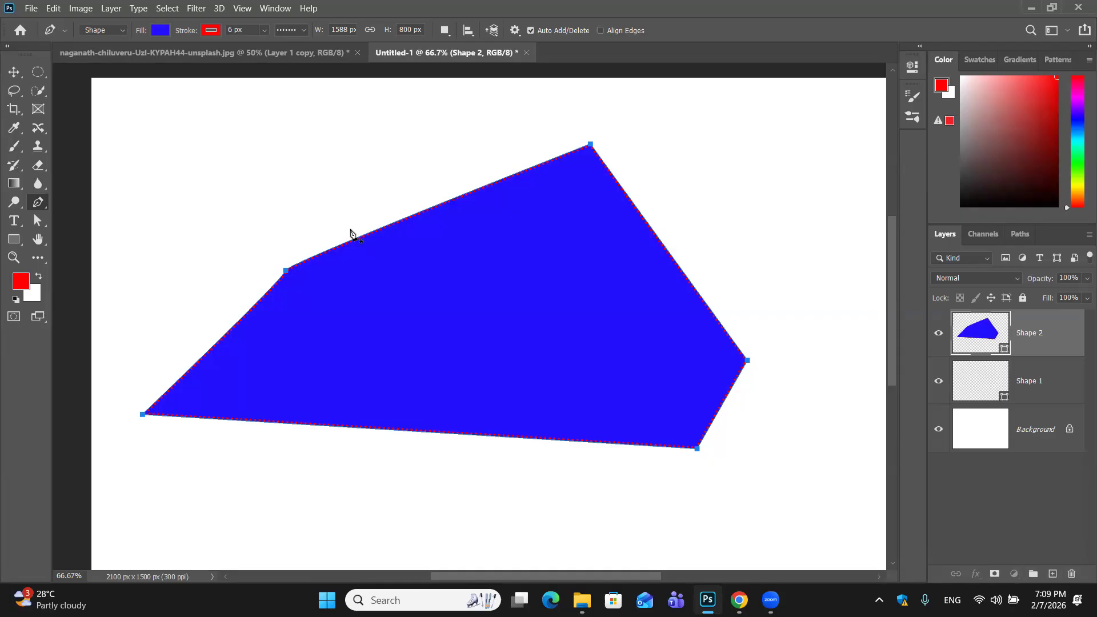
pyautogui.hotkey('ctrl', '1')
pyautogui.hotkey('ctrl', '+')
pyautogui.hotkey('ctrl', '+')
pyautogui.moveTo(350, 229); pyautogui.dragTo(417, 468)
pyautogui.hotkey('ctrl', 'z')
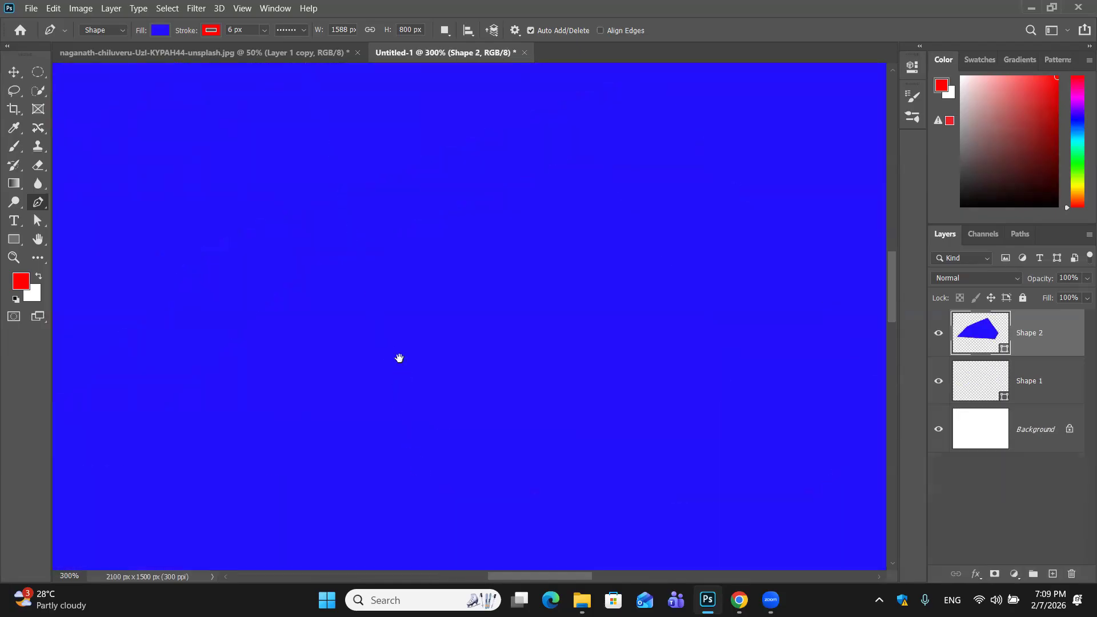
pyautogui.moveTo(405, 245); pyautogui.dragTo(433, 496)
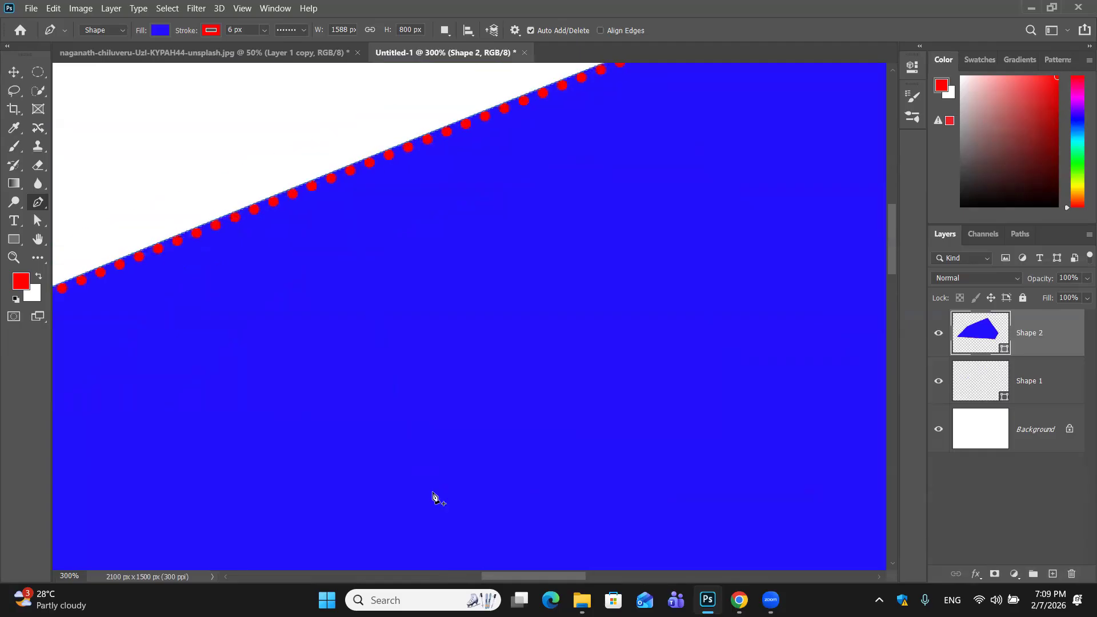
# Try the solid, dotted and dashed presets in the shape's detailed stroke settings, and cancel the changes
pyautogui.click(304, 34)
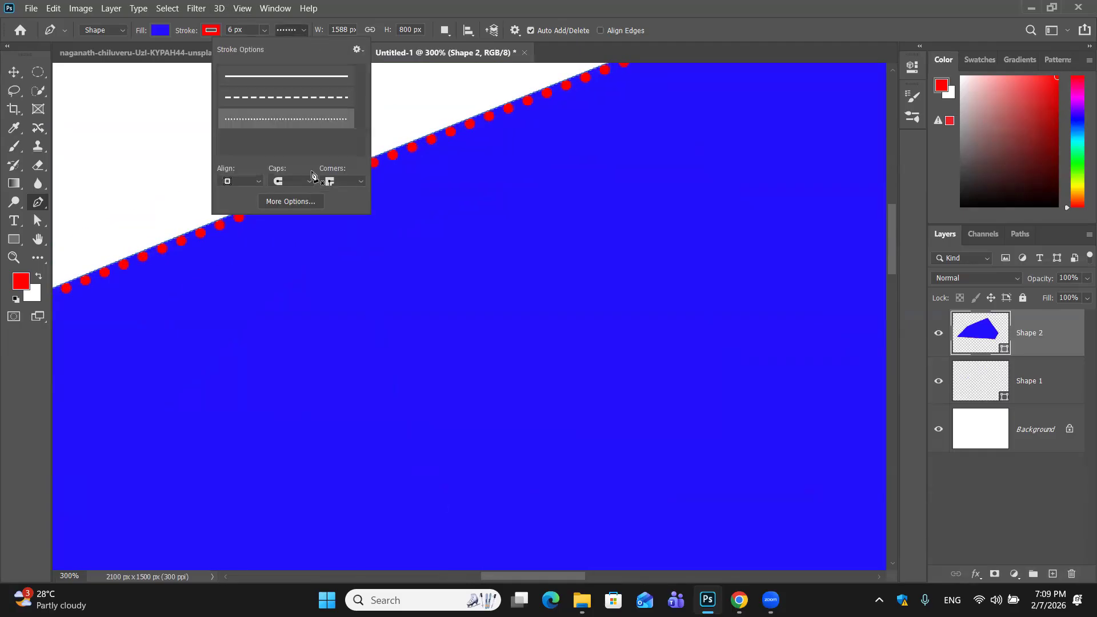
pyautogui.click(307, 201)
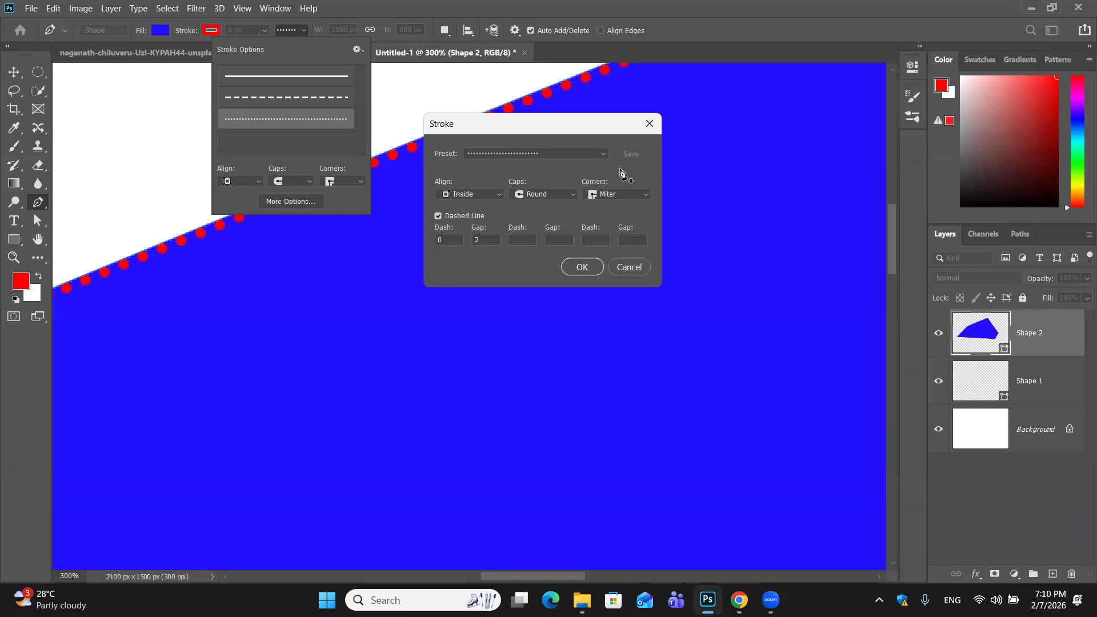
pyautogui.click(604, 155)
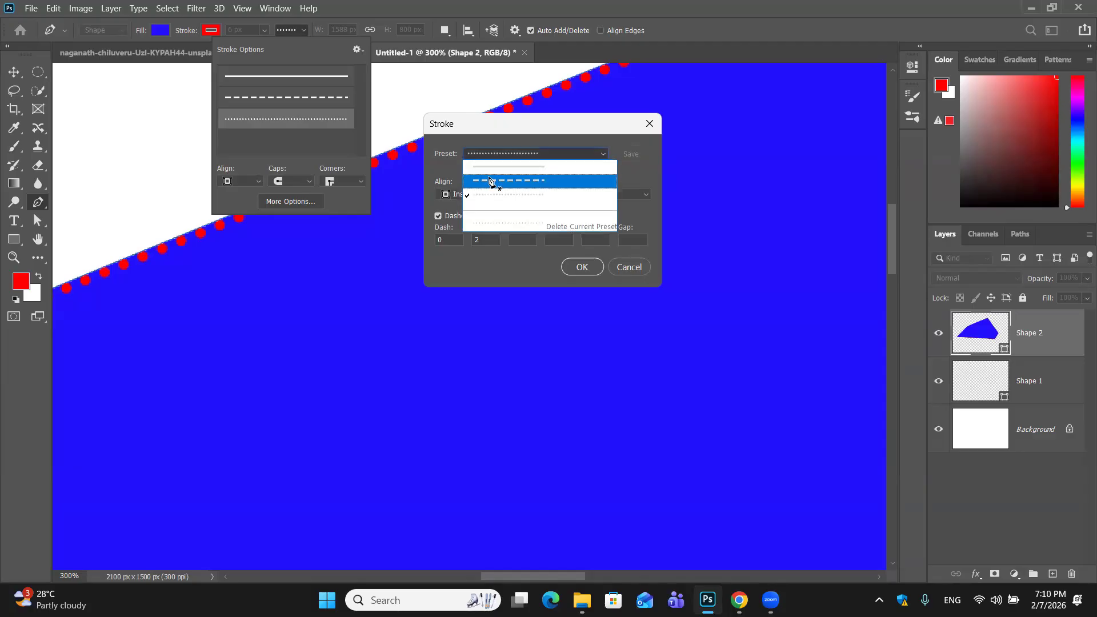
pyautogui.click(494, 167)
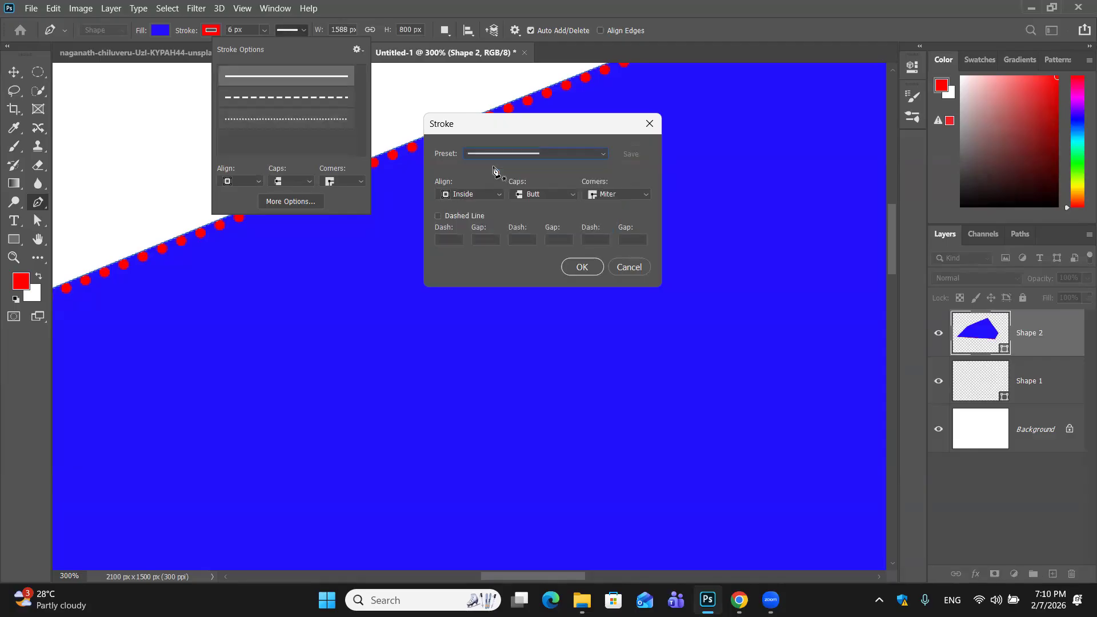
pyautogui.click(603, 153)
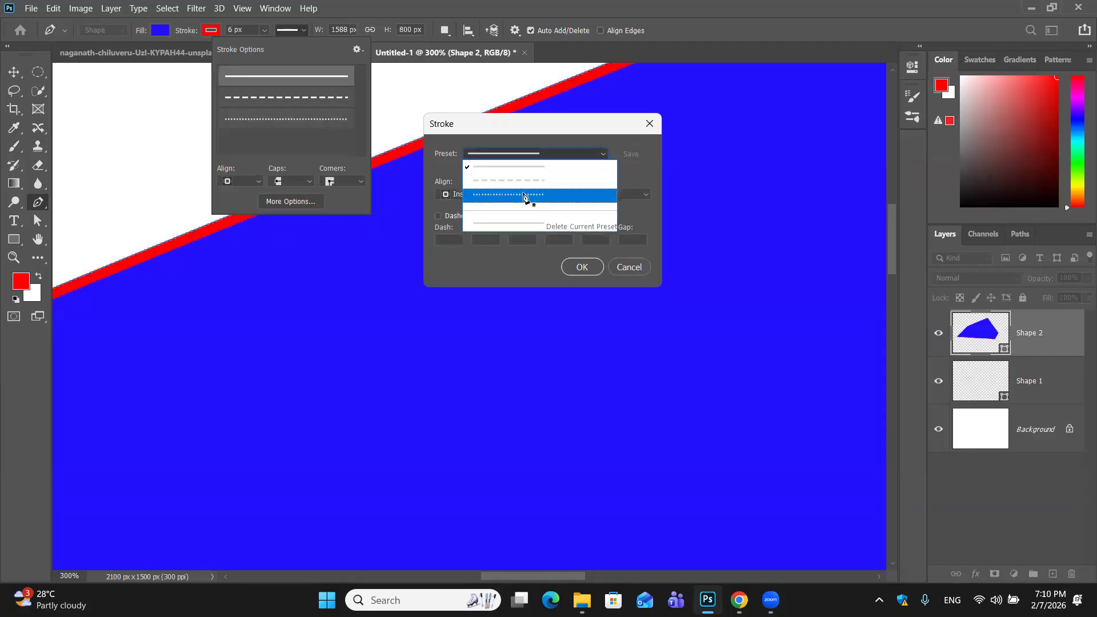
pyautogui.click(524, 195)
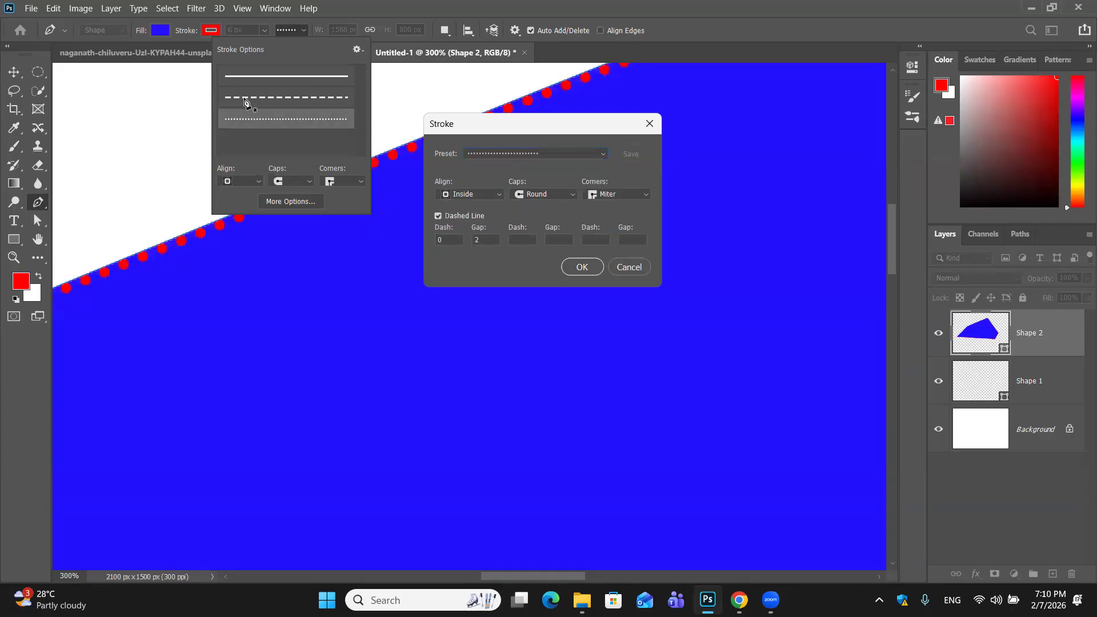
pyautogui.click(603, 153)
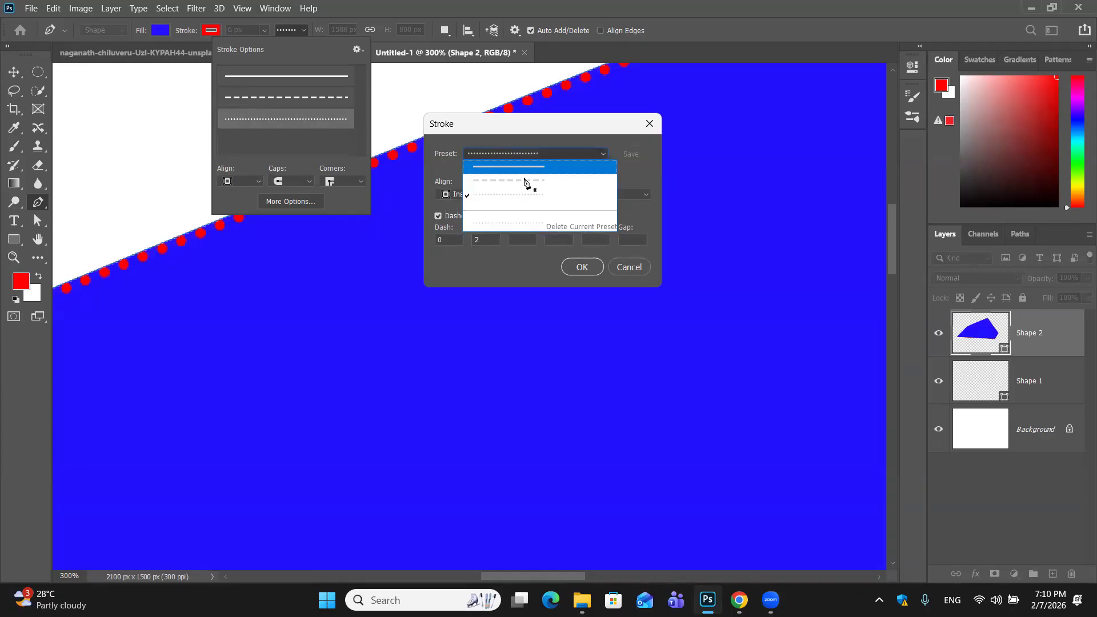
pyautogui.click(524, 182)
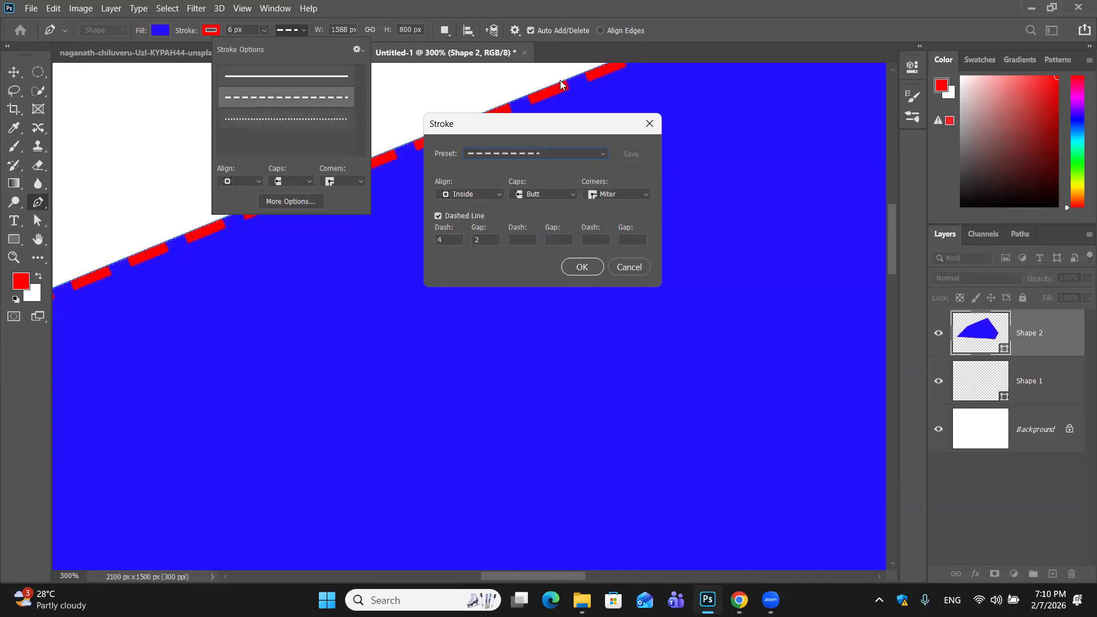
pyautogui.click(617, 266)
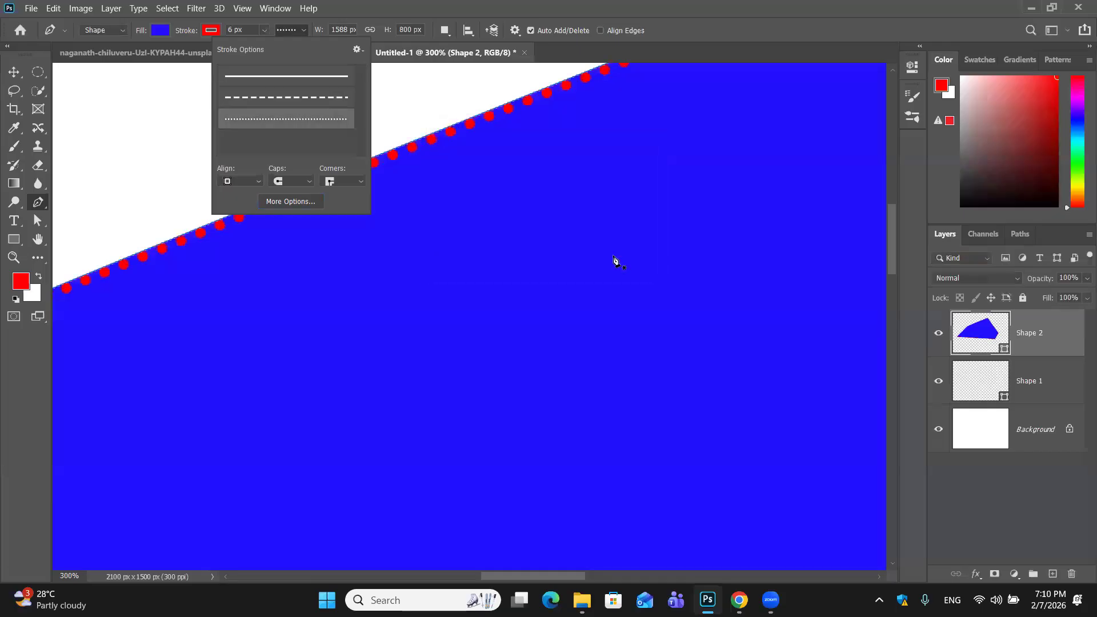
# Switch the shape's stroke style to solid with the whole outline in view
pyautogui.hotkey('ctrl', '-')
pyautogui.hotkey('ctrl', '-')
pyautogui.hotkey('ctrl', '-')
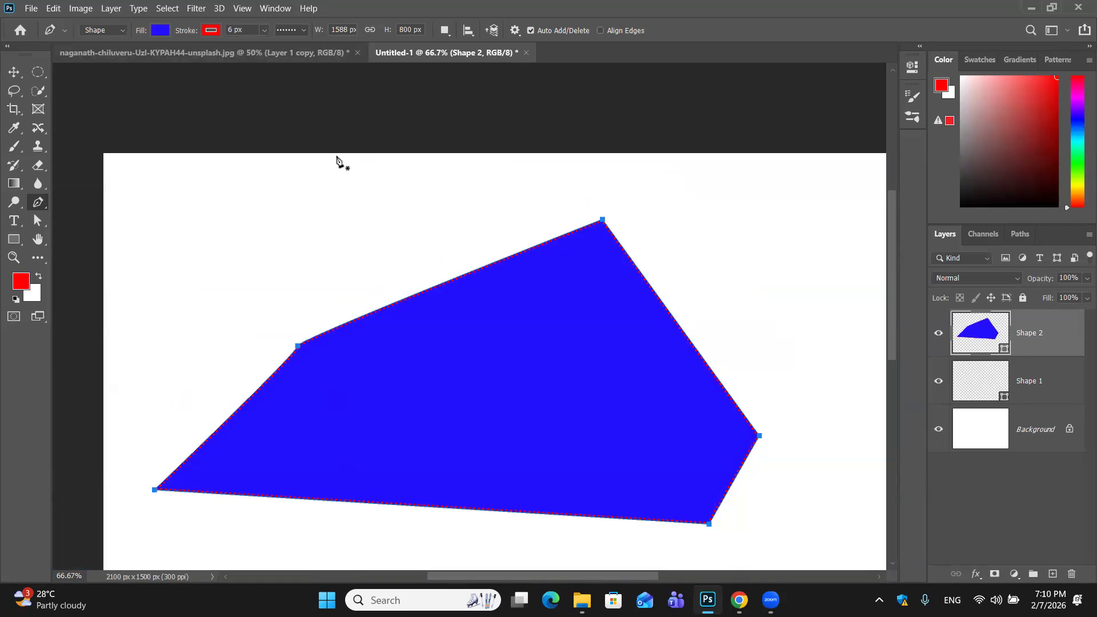
pyautogui.click(306, 30)
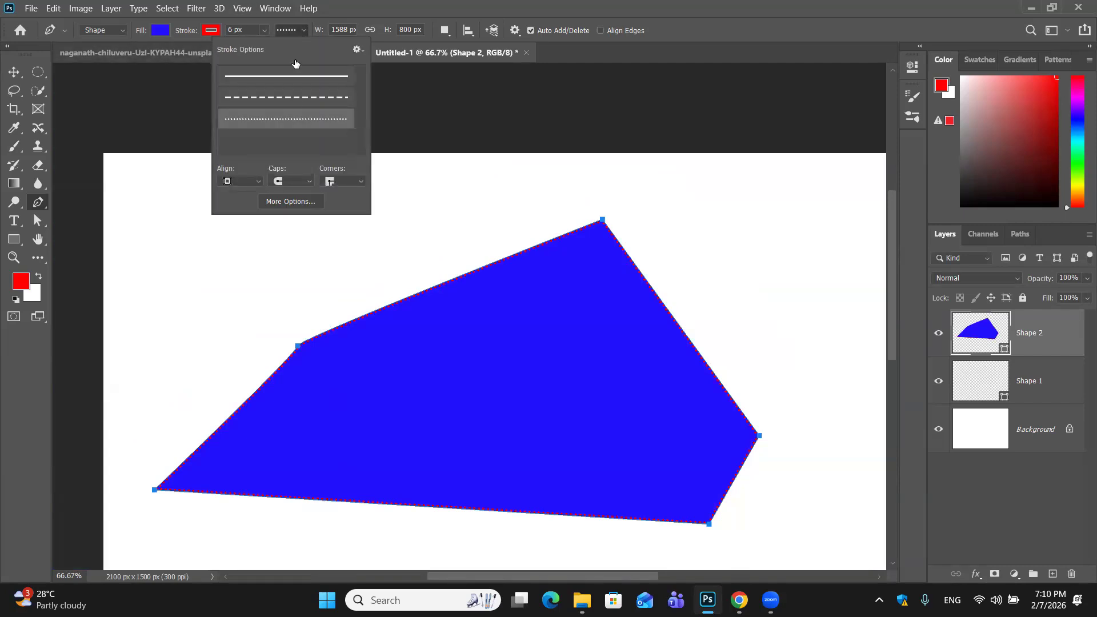
pyautogui.click(306, 76)
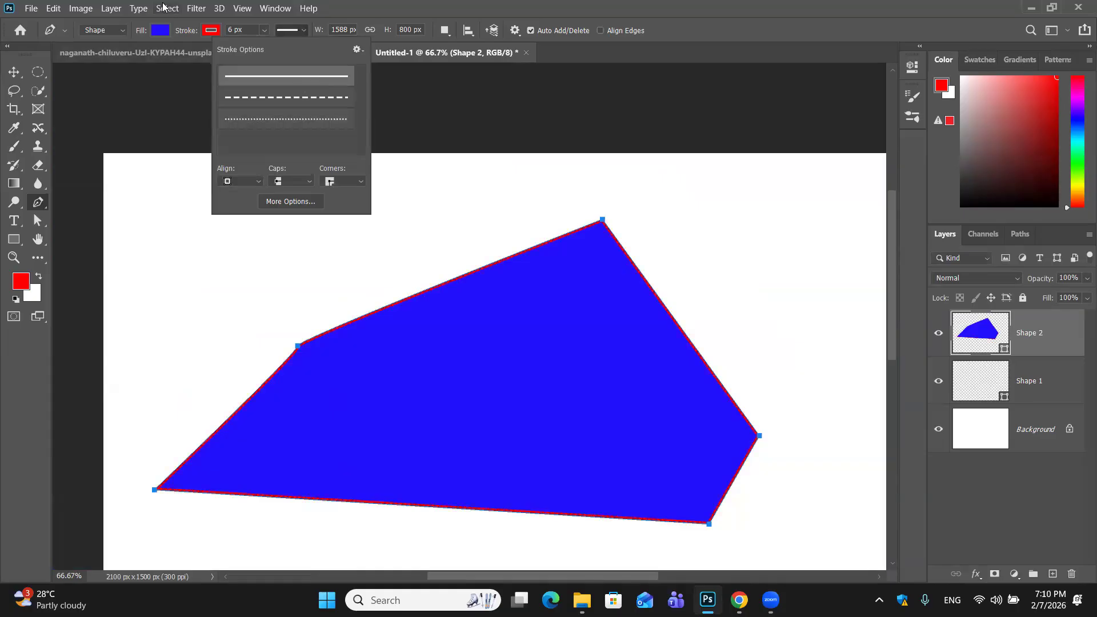
# Reduce the shape's stroke width to 1 px
pyautogui.click(264, 31)
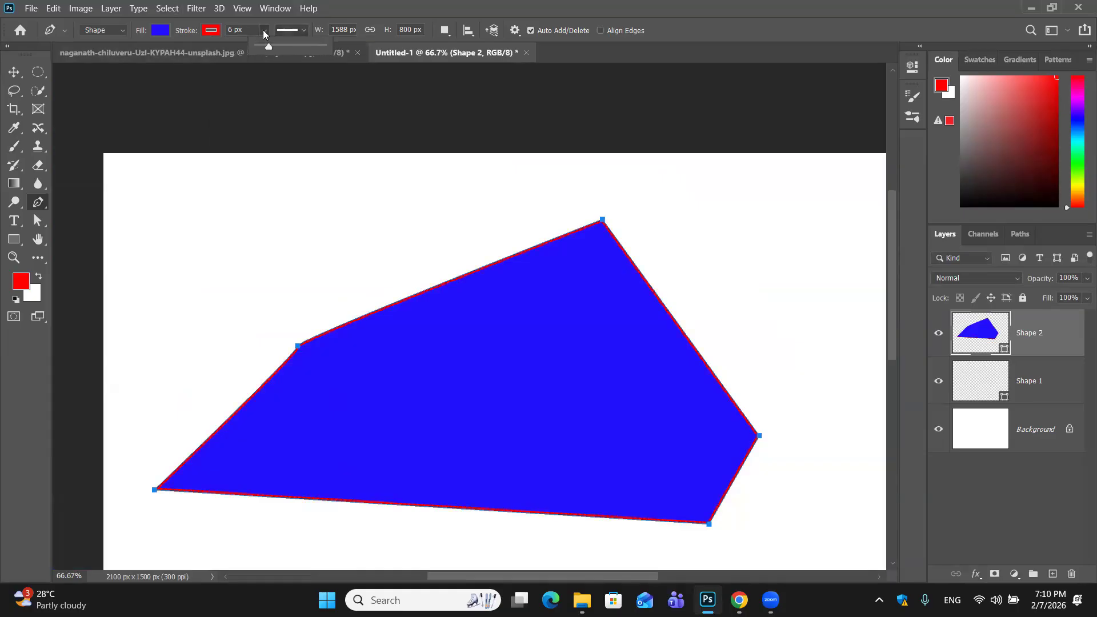
pyautogui.moveTo(263, 47); pyautogui.dragTo(249, 49)
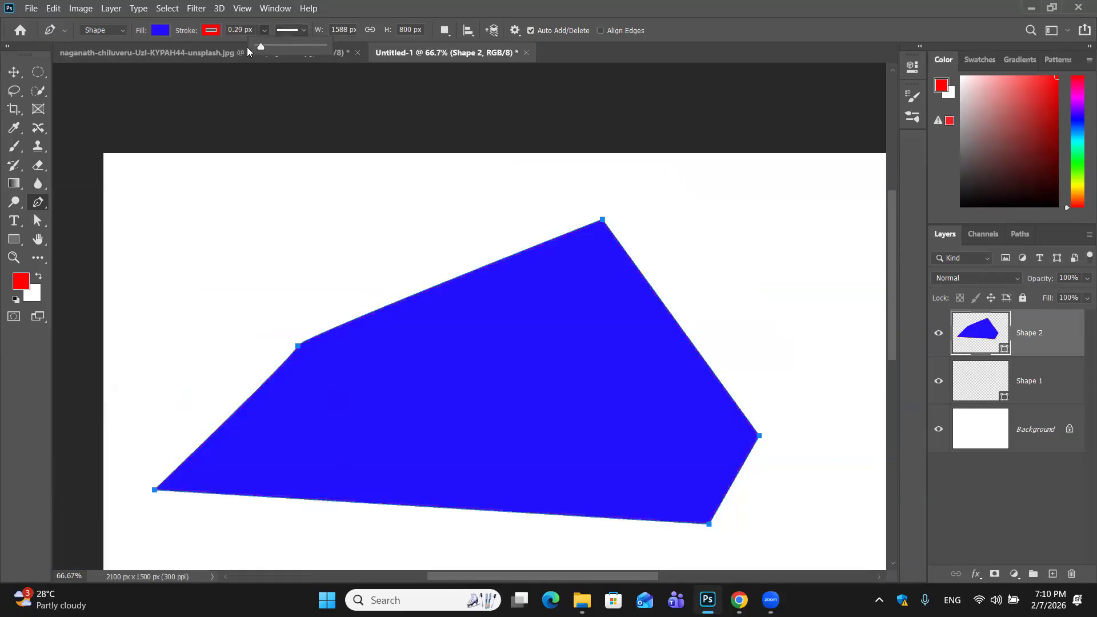
pyautogui.click(255, 29)
pyautogui.press('BackSpace')
pyautogui.press('BackSpace')
pyautogui.press('BackSpace')
pyautogui.write('1')
pyautogui.press('Return')
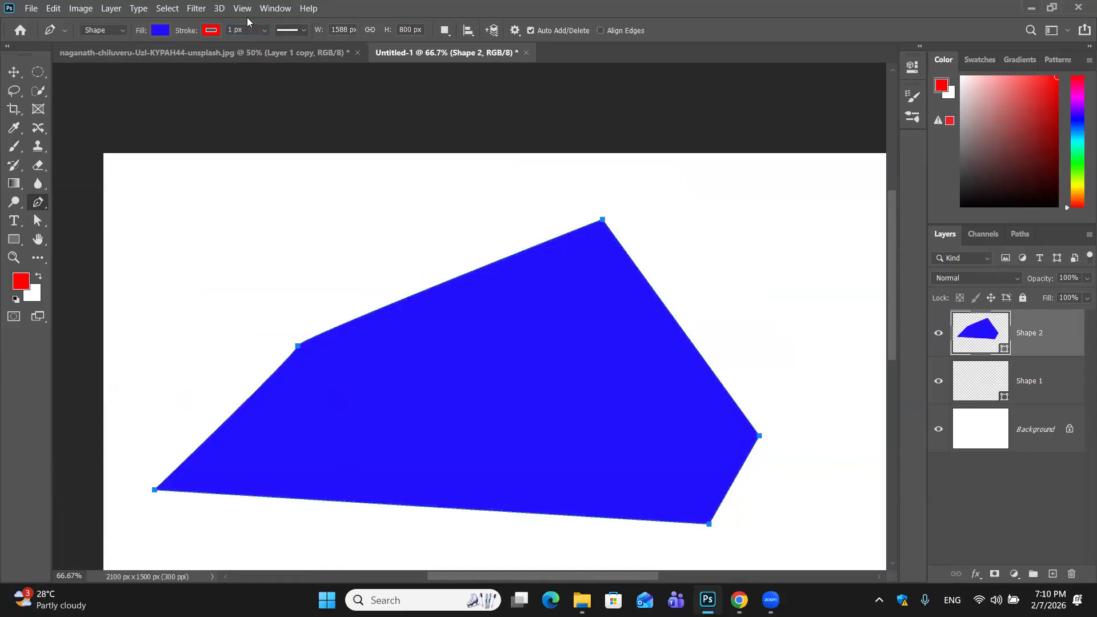
# Remove the shape's stroke colour, and try no fill before setting the fill to red
pyautogui.click(212, 34)
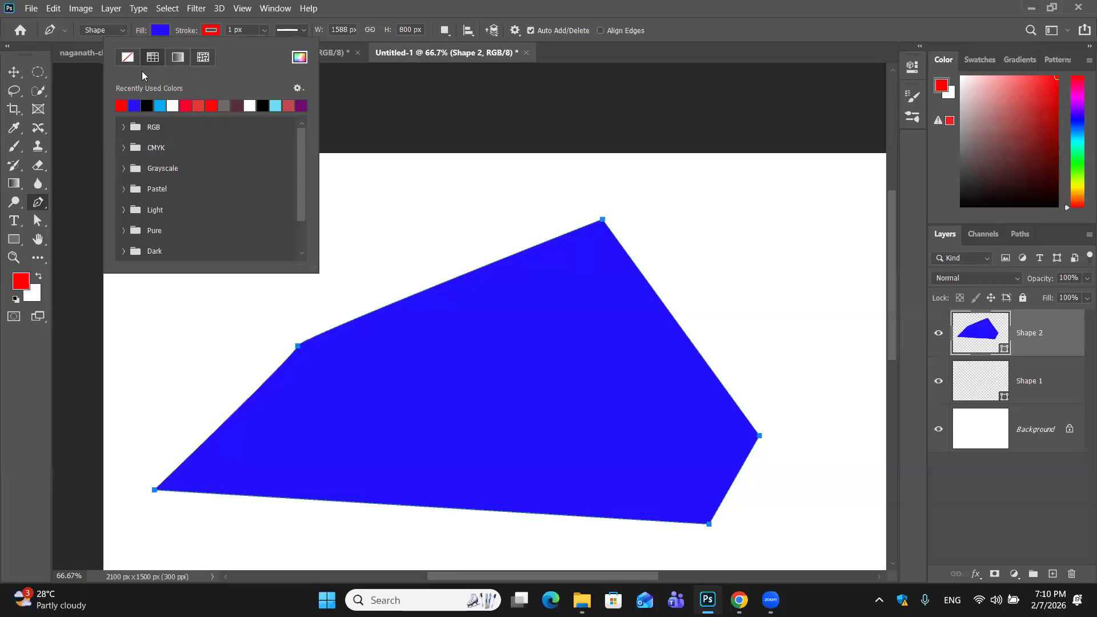
pyautogui.click(128, 56)
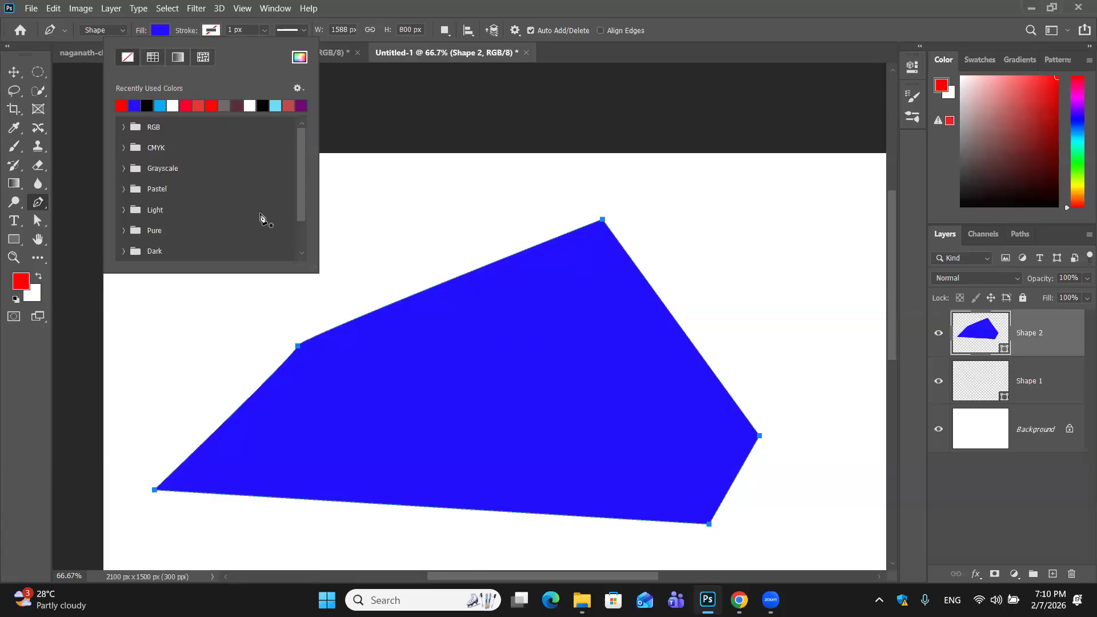
pyautogui.click(160, 30)
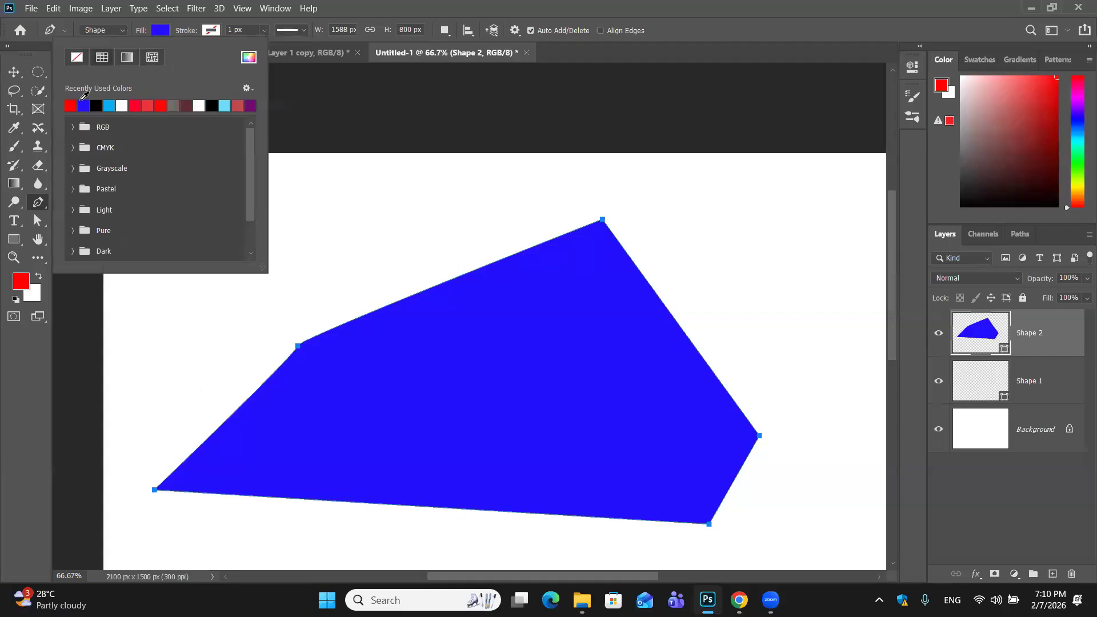
pyautogui.click(75, 58)
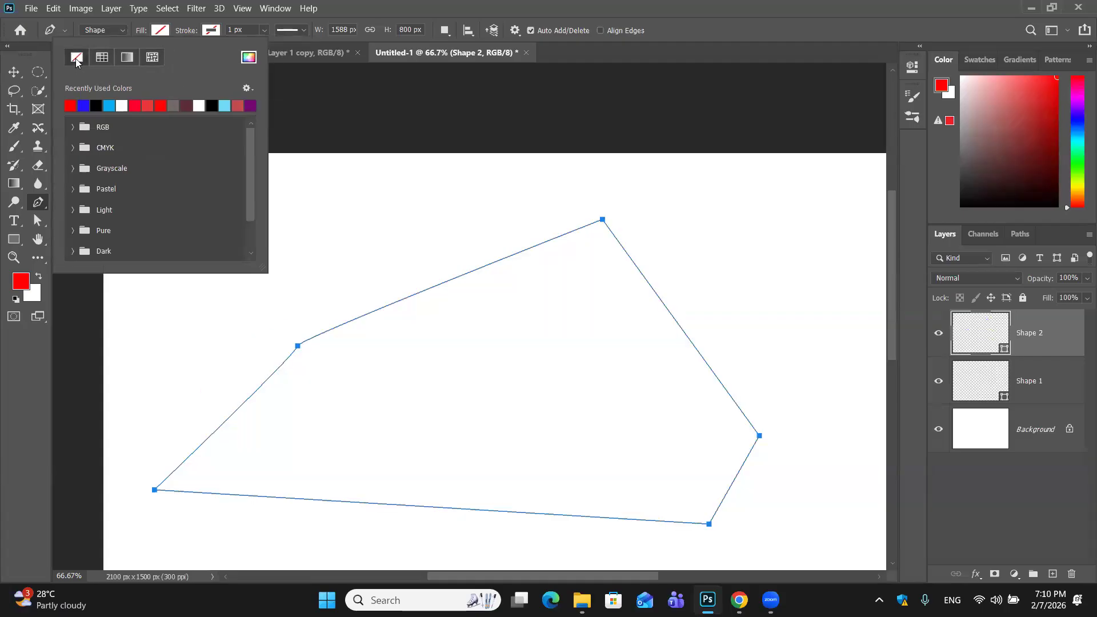
pyautogui.click(71, 105)
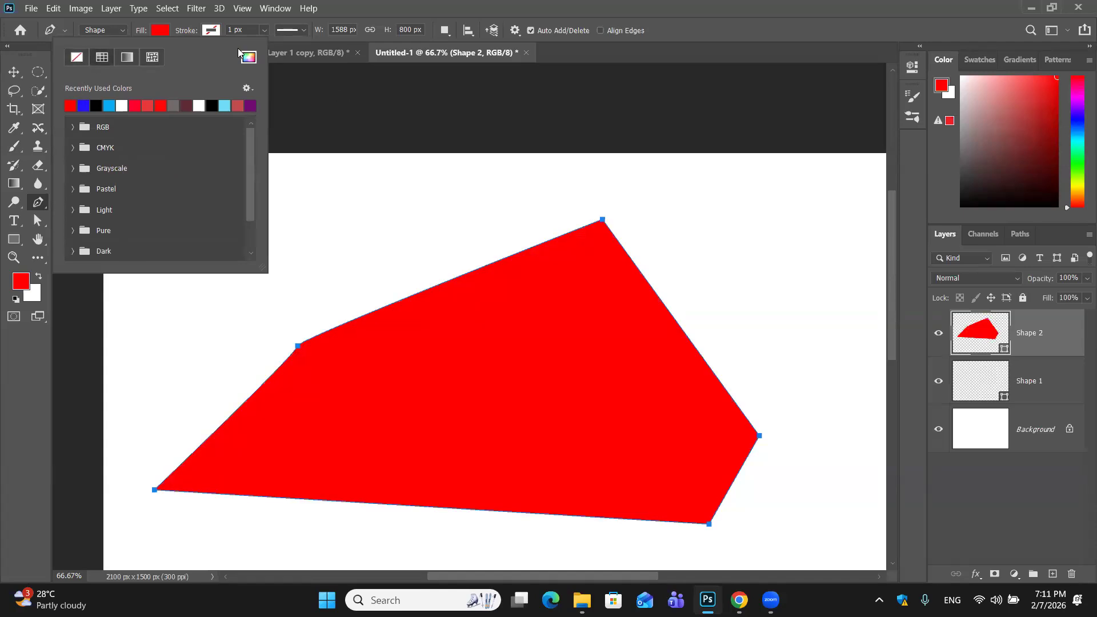
# Check the red shape without its path outline, and delete the empty Shape 1 layer
pyautogui.press('Escape')
pyautogui.press('z')
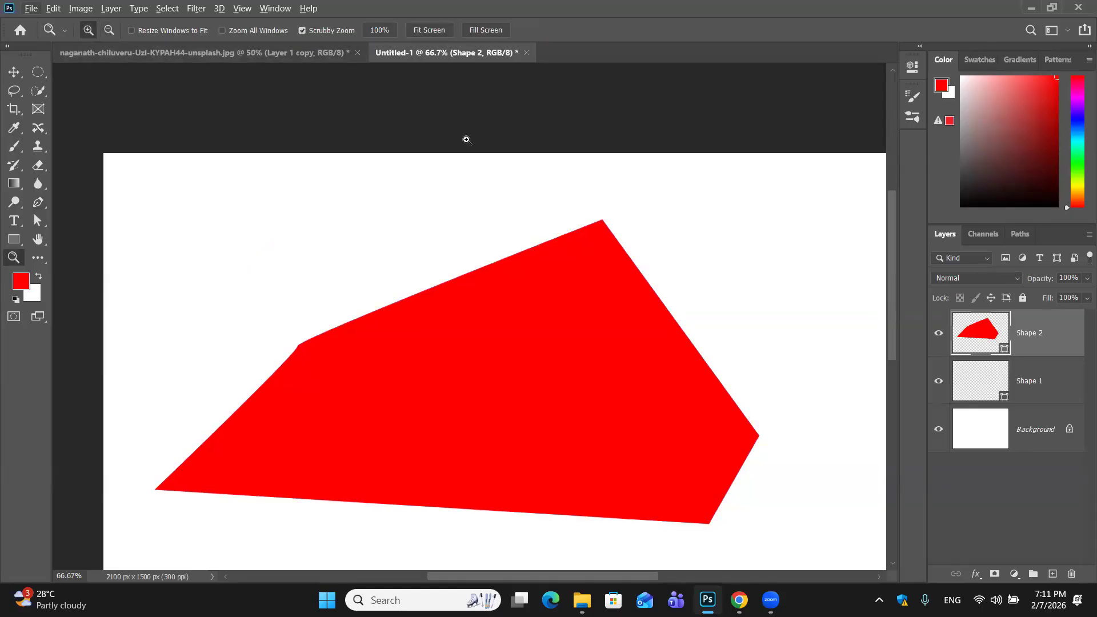
pyautogui.click(14, 71)
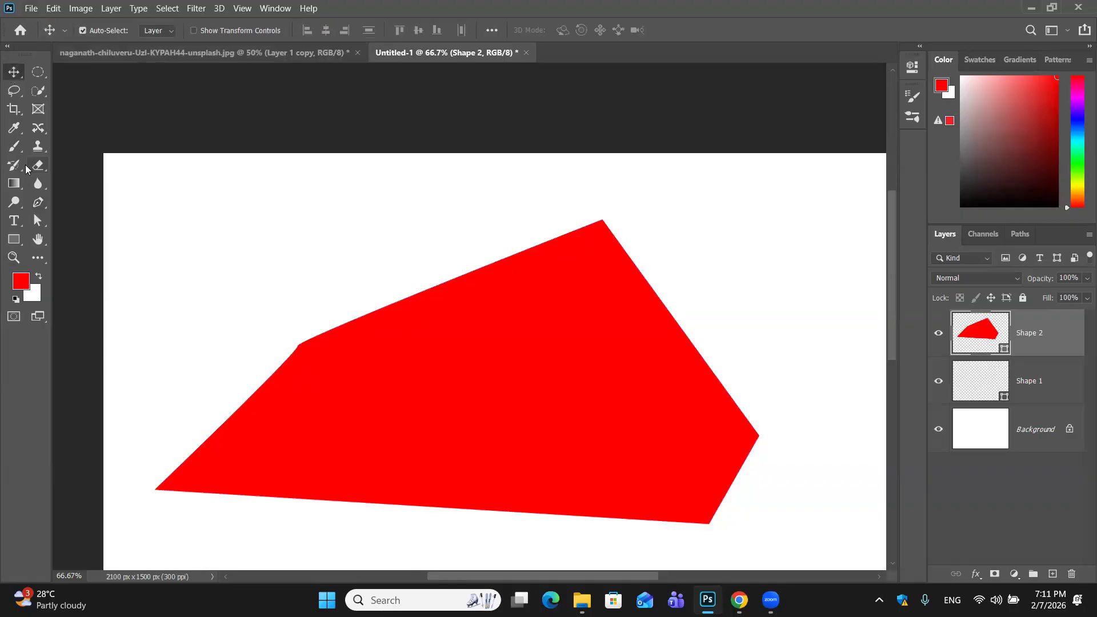
pyautogui.click(34, 203)
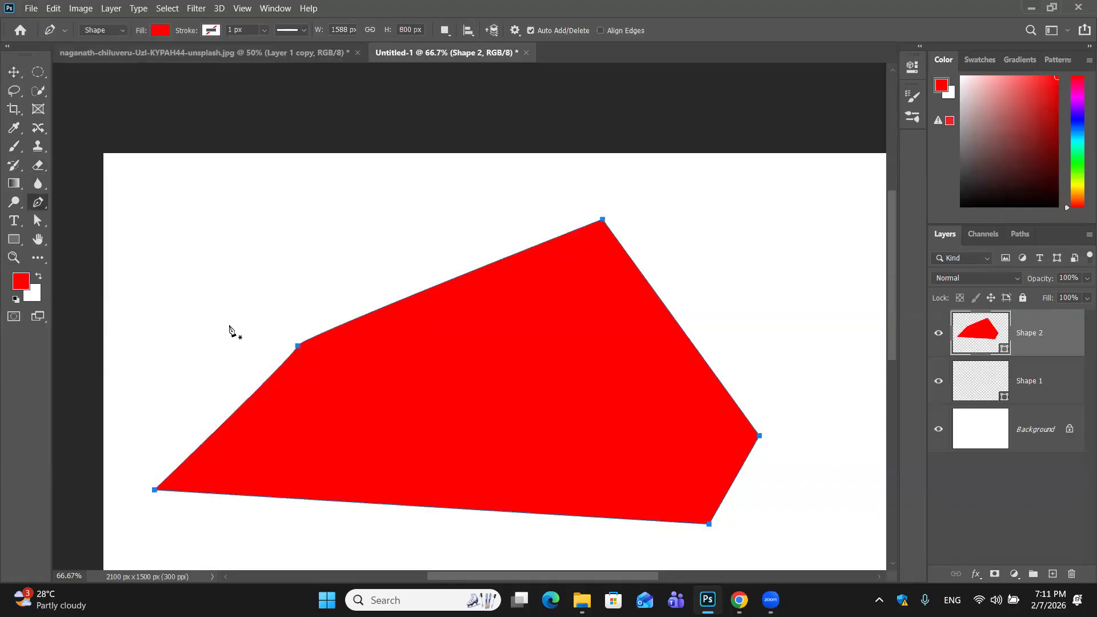
pyautogui.moveTo(1037, 386); pyautogui.dragTo(1071, 573)
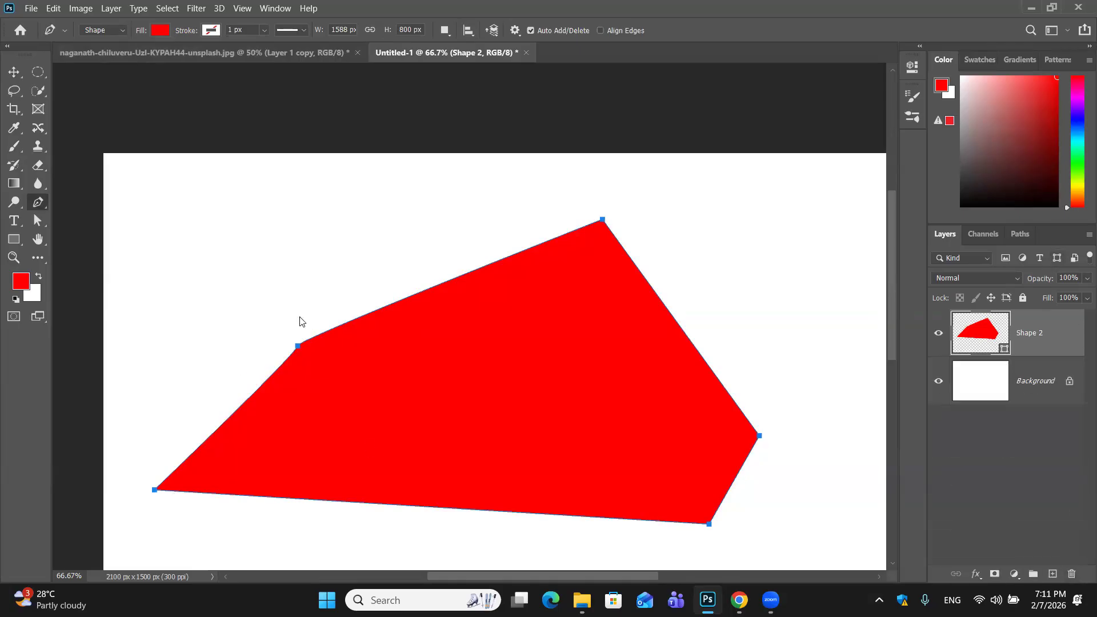
# Delete the Shape 2 layer and add a new empty layer above the background
pyautogui.click(22, 245)
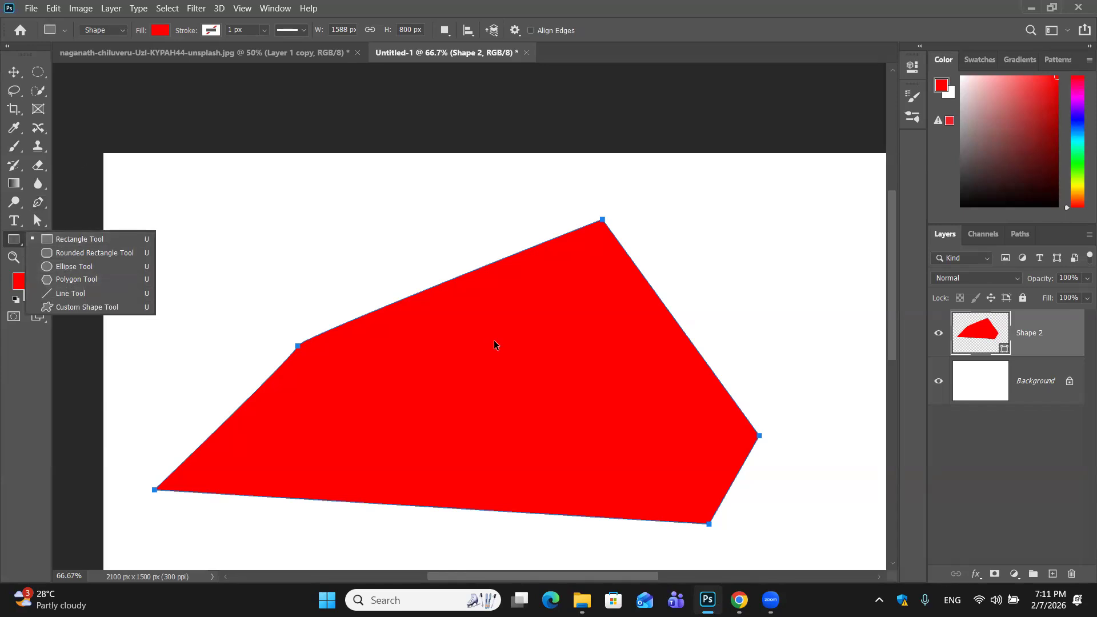
pyautogui.hotkey('ctrl', '-')
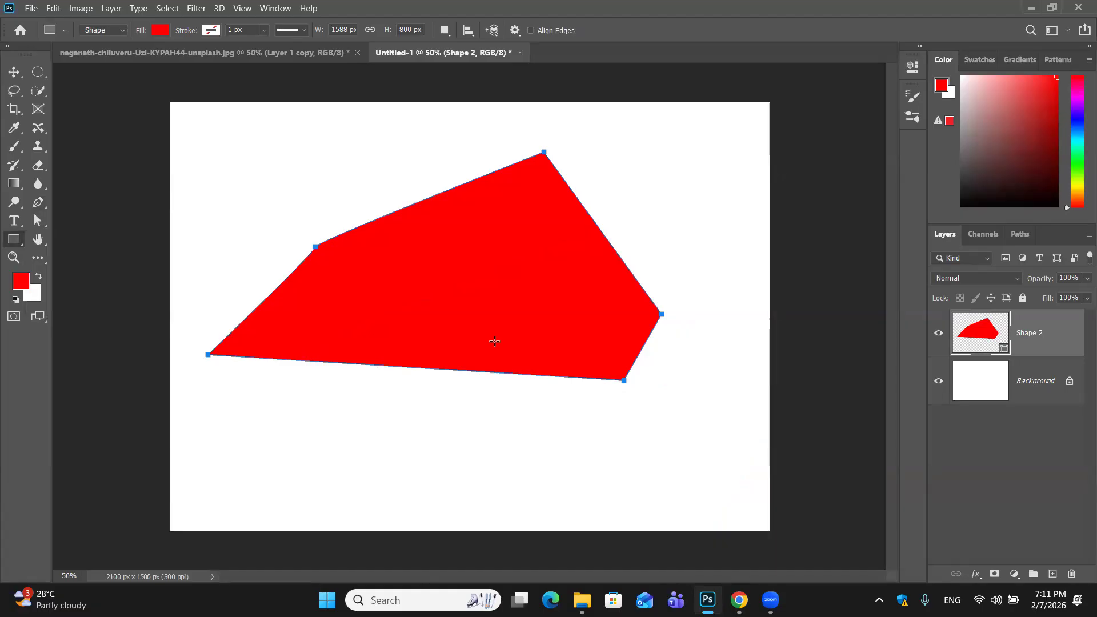
pyautogui.click(15, 72)
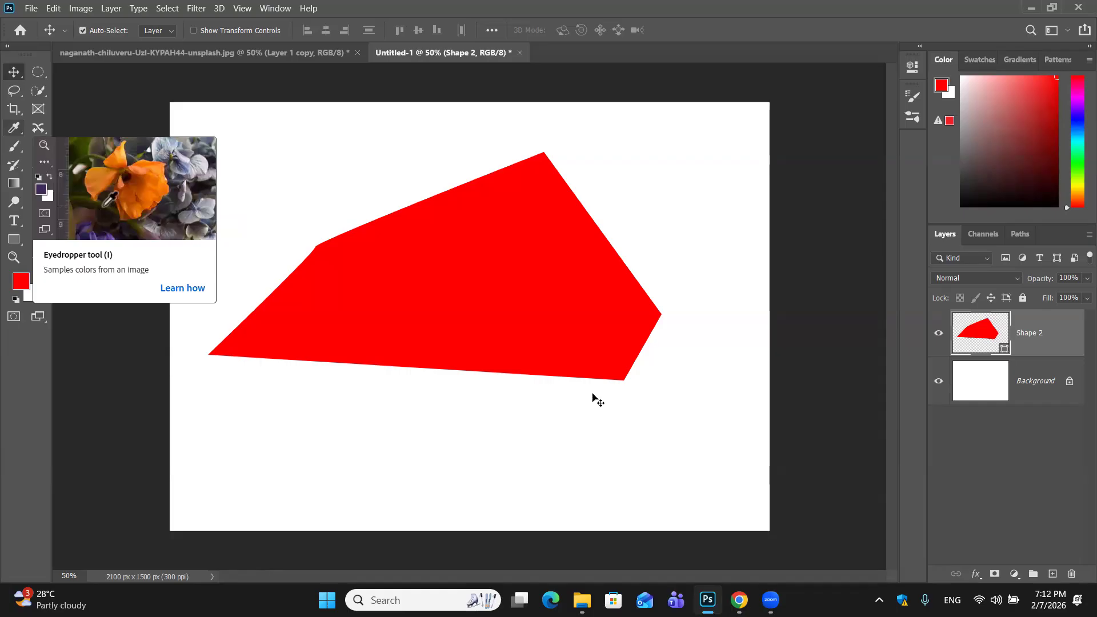
pyautogui.moveTo(1027, 340); pyautogui.dragTo(1072, 576)
pyautogui.click(1053, 574)
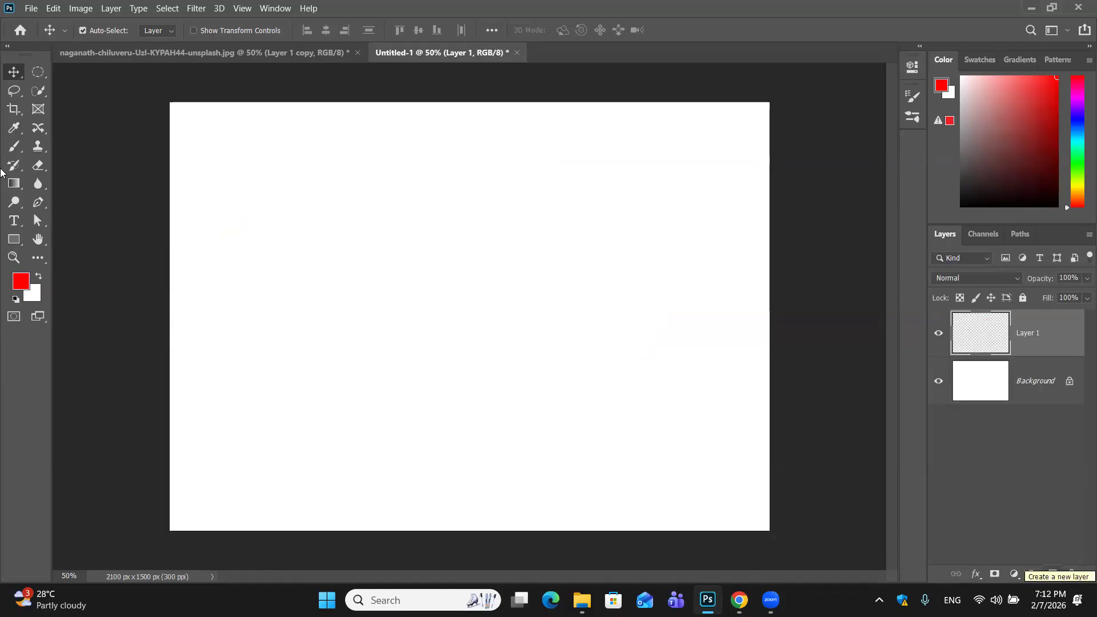
# Draw a closed freeform shape about 1286 by 737 px with the Freeform Pen Tool, and add short freehand strokes at its upper-left corner
pyautogui.click(38, 203)
pyautogui.click(39, 205)
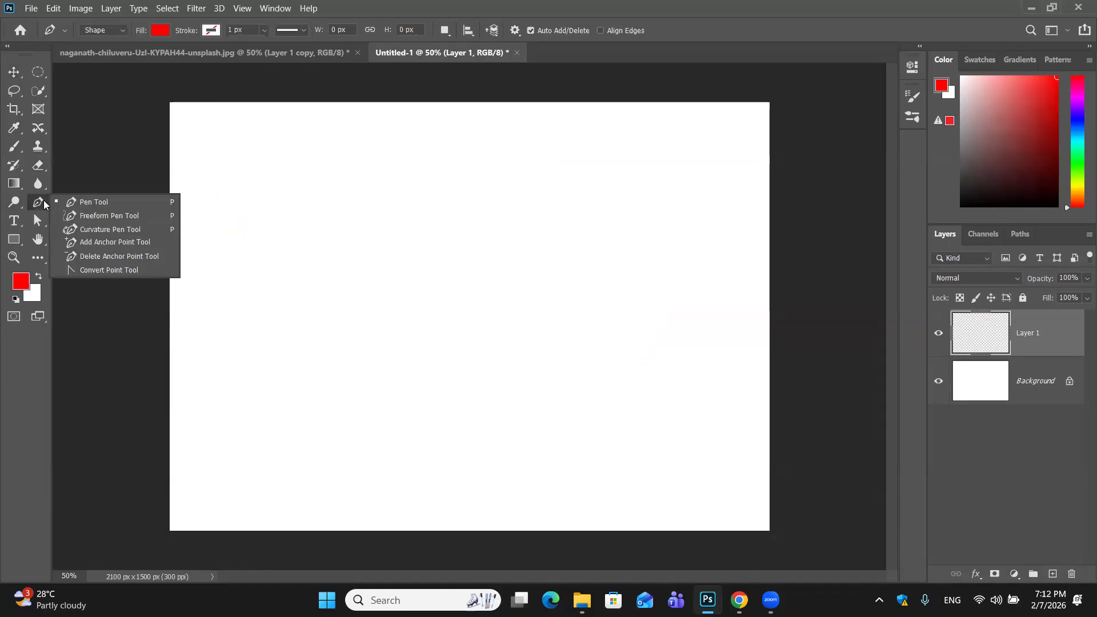
pyautogui.click(127, 216)
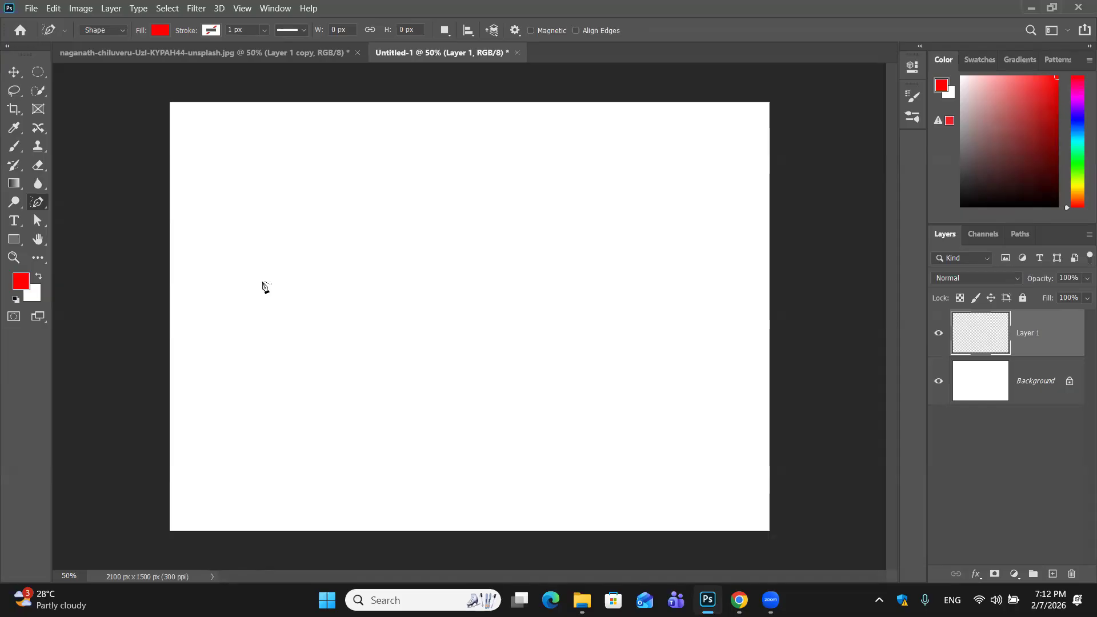
pyautogui.moveTo(263, 281)
pyautogui.mouseDown()
pyautogui.moveTo(286, 203)
pyautogui.moveTo(443, 178)
pyautogui.moveTo(509, 206)
pyautogui.moveTo(598, 220)
pyautogui.moveTo(619, 267)
pyautogui.moveTo(586, 260)
pyautogui.moveTo(569, 274)
pyautogui.moveTo(564, 338)
pyautogui.moveTo(352, 281)
pyautogui.moveTo(343, 378)
pyautogui.moveTo(263, 305)
pyautogui.moveTo(266, 272)
pyautogui.mouseUp()
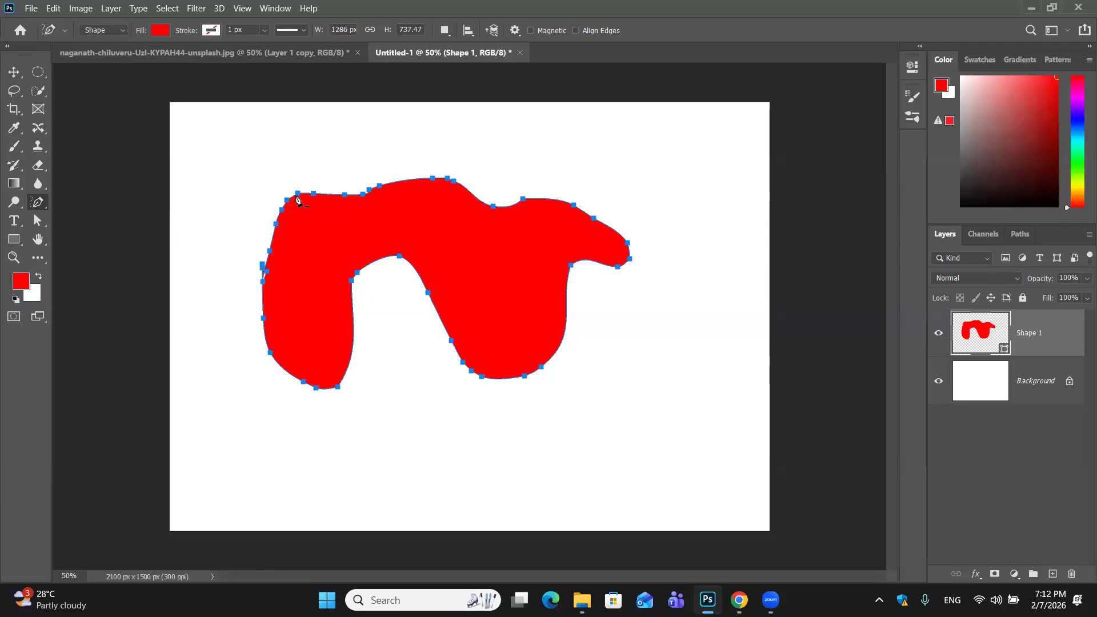
pyautogui.moveTo(297, 197)
pyautogui.mouseDown()
pyautogui.moveTo(328, 164)
pyautogui.moveTo(272, 153)
pyautogui.moveTo(370, 152)
pyautogui.mouseUp()
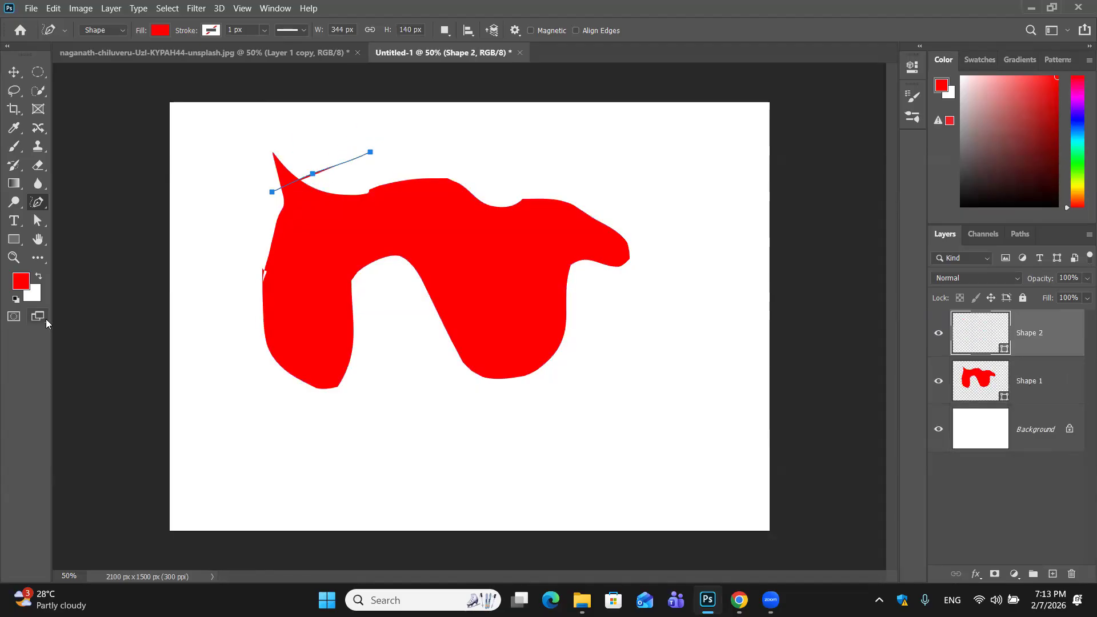
# Undo the short freehand strokes and the closed freeform shape
pyautogui.hotkey('ctrl', 'z')
pyautogui.hotkey('ctrl', 'z')
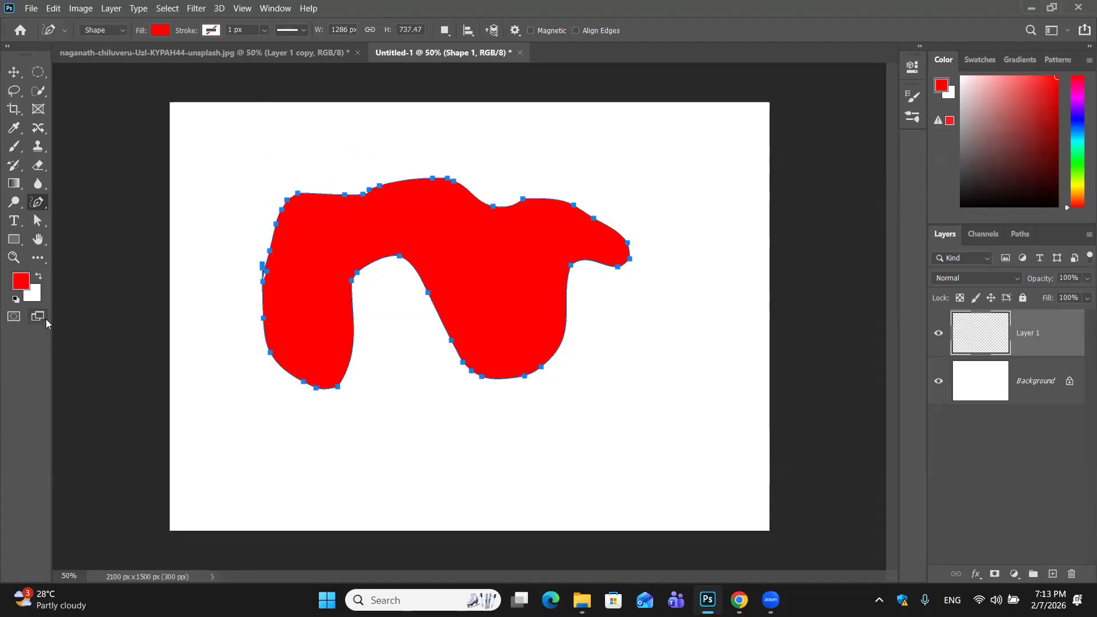
# Try an open freeform figure 5 about 1032 by 1064 px with the red fill, and undo it
pyautogui.click(472, 142)
pyautogui.moveTo(406, 138)
pyautogui.mouseDown()
pyautogui.moveTo(331, 161)
pyautogui.moveTo(312, 214)
pyautogui.moveTo(313, 258)
pyautogui.moveTo(358, 279)
pyautogui.moveTo(441, 244)
pyautogui.moveTo(518, 262)
pyautogui.moveTo(553, 297)
pyautogui.moveTo(555, 363)
pyautogui.moveTo(529, 403)
pyautogui.moveTo(491, 420)
pyautogui.moveTo(330, 440)
pyautogui.moveTo(280, 416)
pyautogui.moveTo(266, 375)
pyautogui.moveTo(279, 336)
pyautogui.mouseUp()
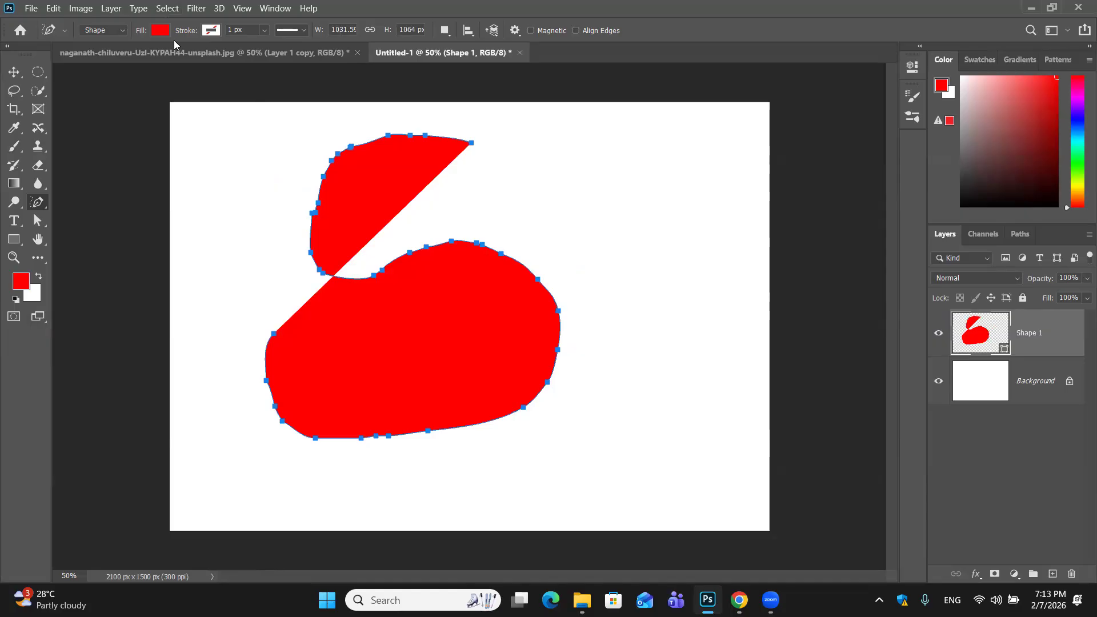
pyautogui.hotkey('ctrl', 'z')
# Set the shape options to no fill and a red stroke 10 px wide
pyautogui.click(158, 32)
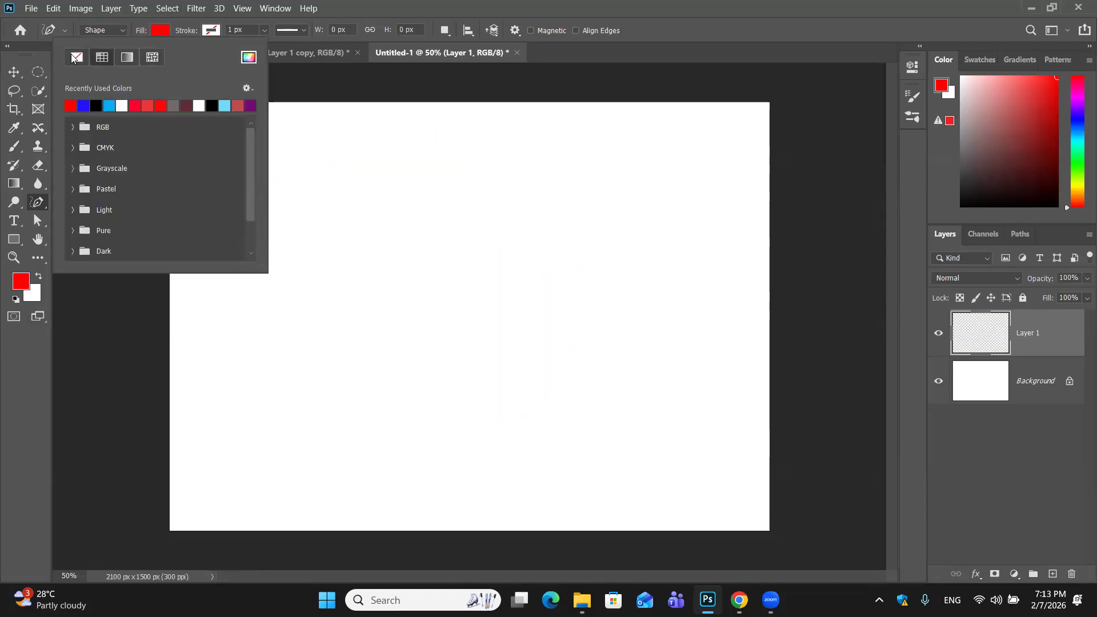
pyautogui.click(208, 30)
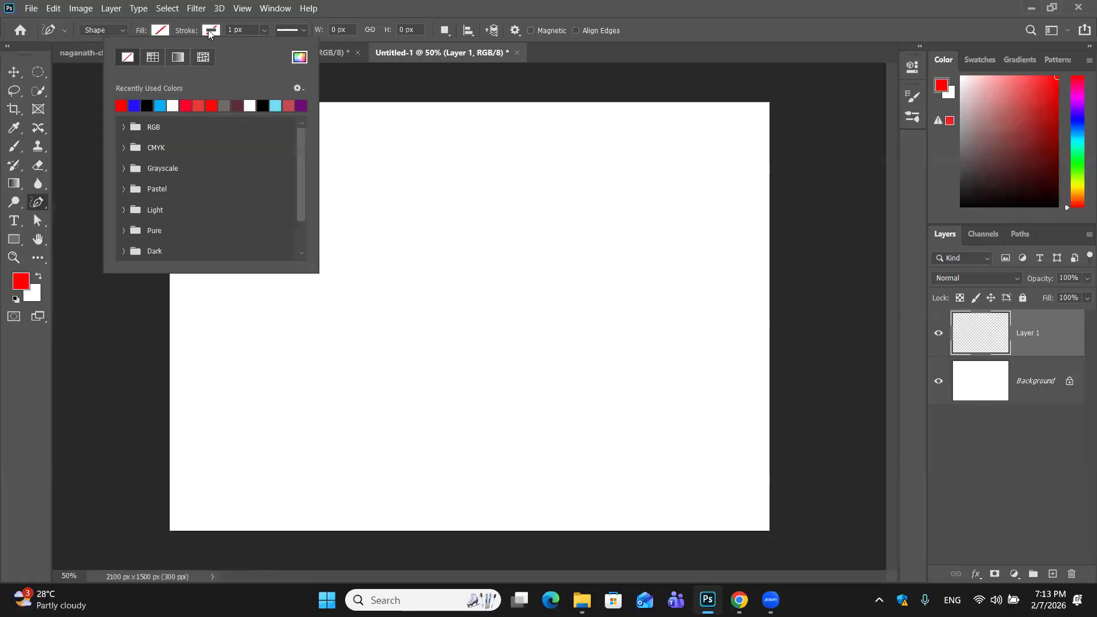
pyautogui.click(122, 105)
pyautogui.click(253, 29)
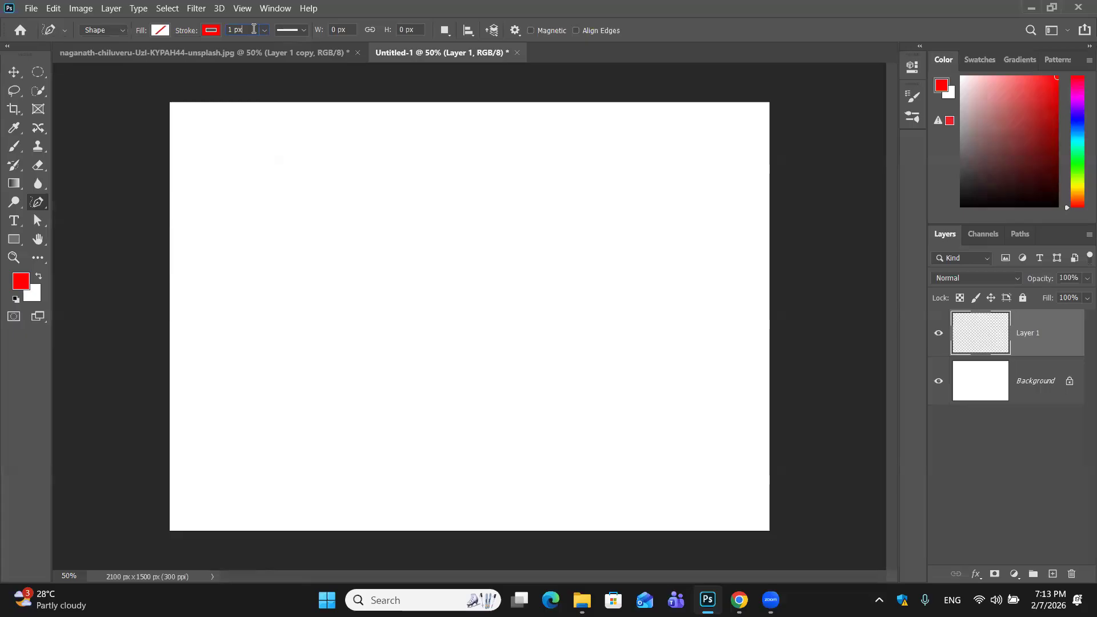
pyautogui.write('10')
pyautogui.press('Return')
# Try a freeform figure 5 about 518 by 889 px with a dotted stroke, check it without its path outline, and undo it
pyautogui.moveTo(472, 125)
pyautogui.mouseDown()
pyautogui.moveTo(384, 142)
pyautogui.moveTo(383, 247)
pyautogui.moveTo(428, 259)
pyautogui.moveTo(483, 250)
pyautogui.moveTo(507, 277)
pyautogui.moveTo(509, 331)
pyautogui.moveTo(482, 365)
pyautogui.moveTo(417, 380)
pyautogui.moveTo(372, 367)
pyautogui.moveTo(366, 330)
pyautogui.mouseUp()
pyautogui.click(302, 27)
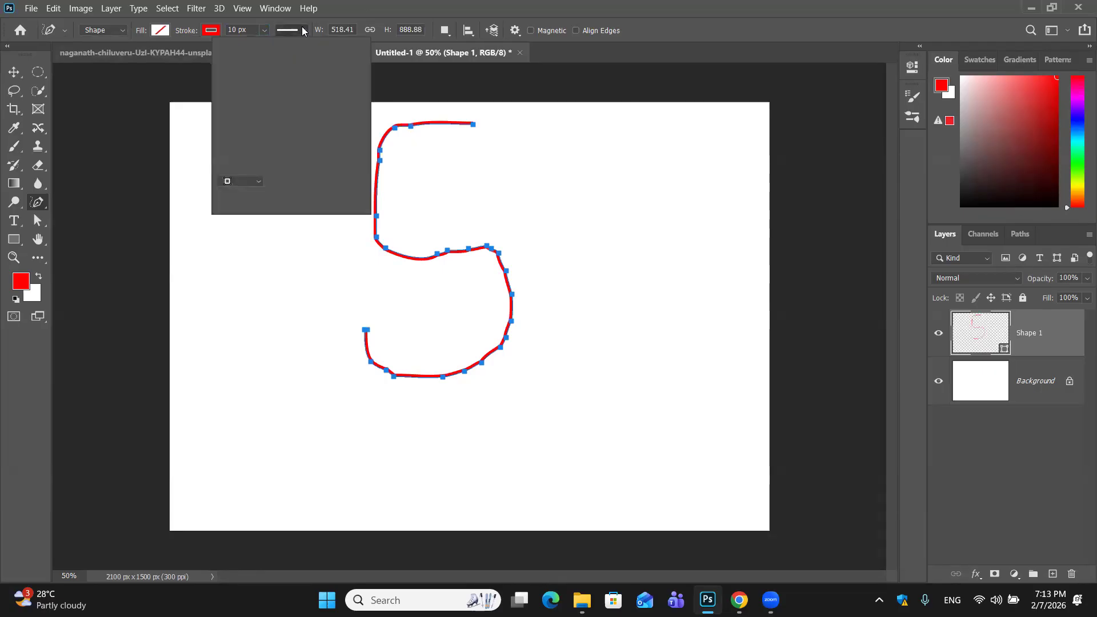
pyautogui.click(290, 121)
pyautogui.click(15, 74)
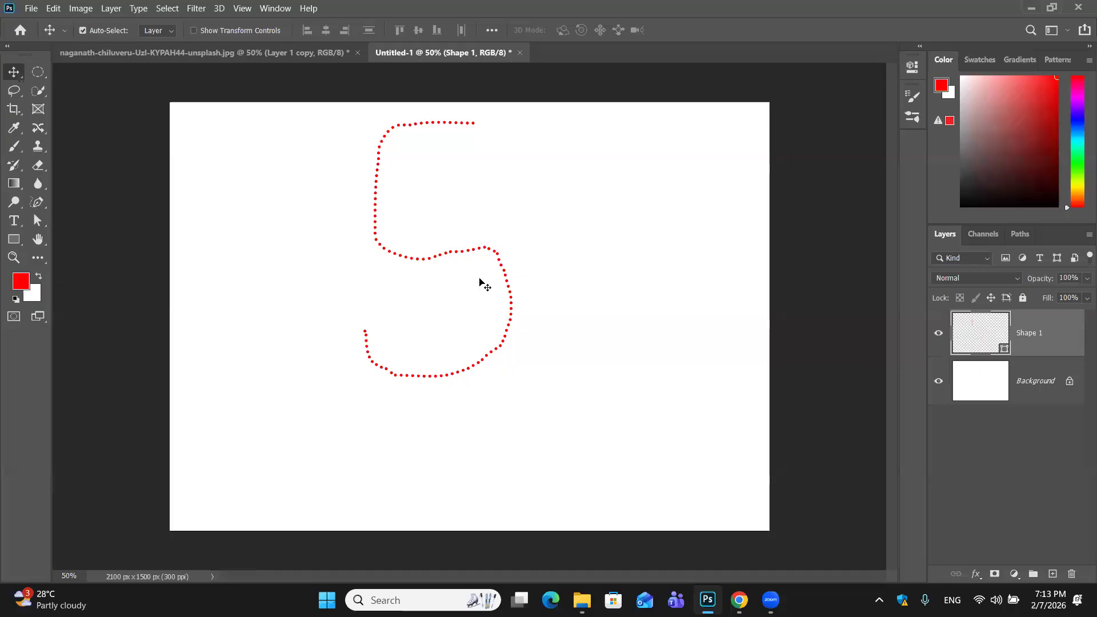
pyautogui.hotkey('ctrl', 'z')
pyautogui.hotkey('ctrl', 'z')
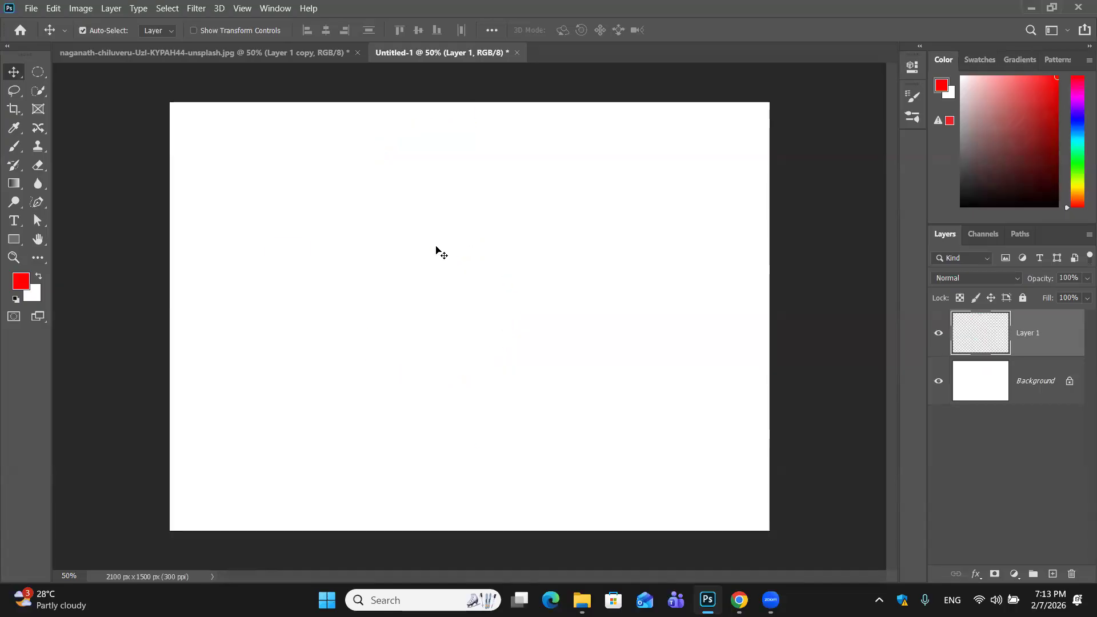
# Draw two dotted freeform curves, about 113 by 348 px at the canvas's left edge and about 962 by 300 px at its top edge
pyautogui.click(37, 202)
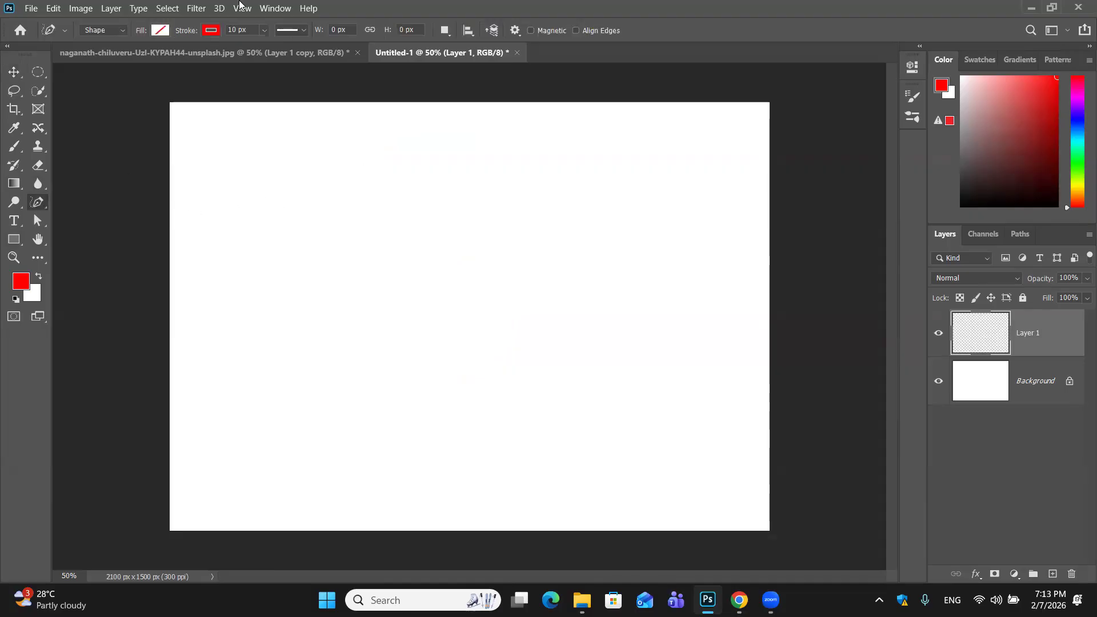
pyautogui.click(299, 31)
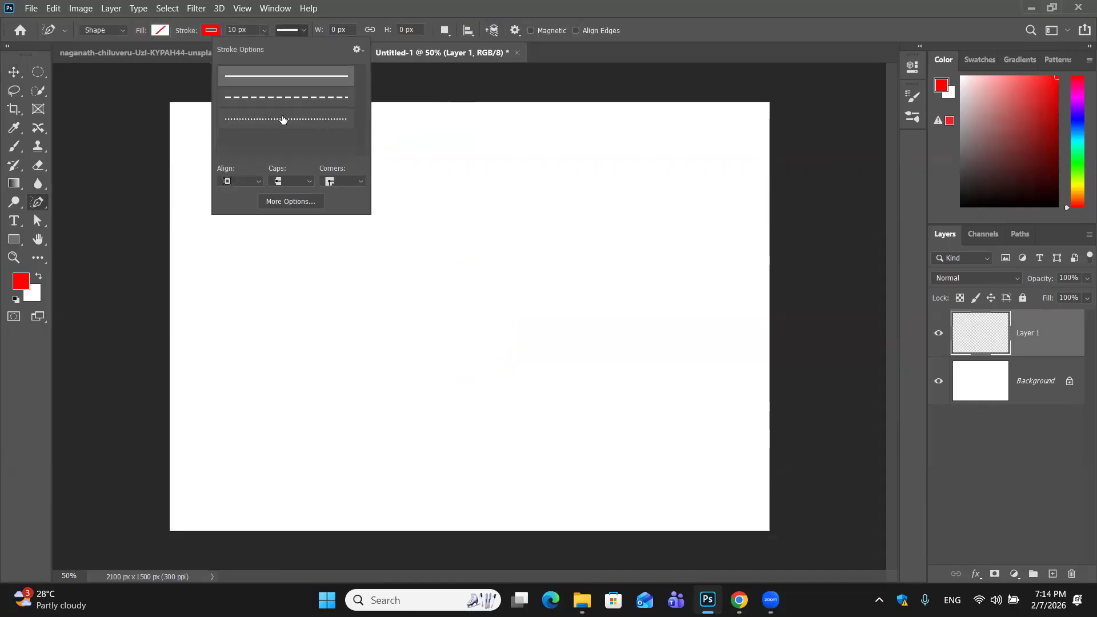
pyautogui.click(283, 119)
pyautogui.moveTo(172, 264)
pyautogui.mouseDown()
pyautogui.moveTo(201, 298)
pyautogui.moveTo(194, 349)
pyautogui.moveTo(171, 365)
pyautogui.mouseUp()
pyautogui.moveTo(294, 102)
pyautogui.mouseDown()
pyautogui.moveTo(378, 189)
pyautogui.moveTo(504, 169)
pyautogui.moveTo(570, 105)
pyautogui.mouseUp()
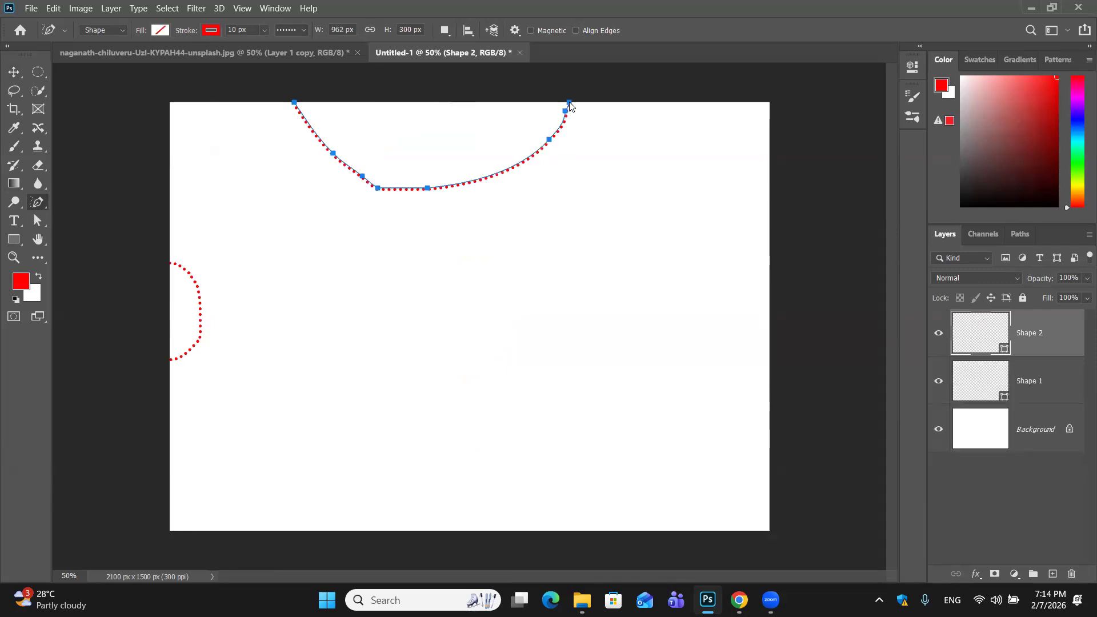
# Lower the Shape 2 layer's opacity to 42% and check the dotted curves without their path outlines
pyautogui.moveTo(1080, 280); pyautogui.dragTo(1033, 301)
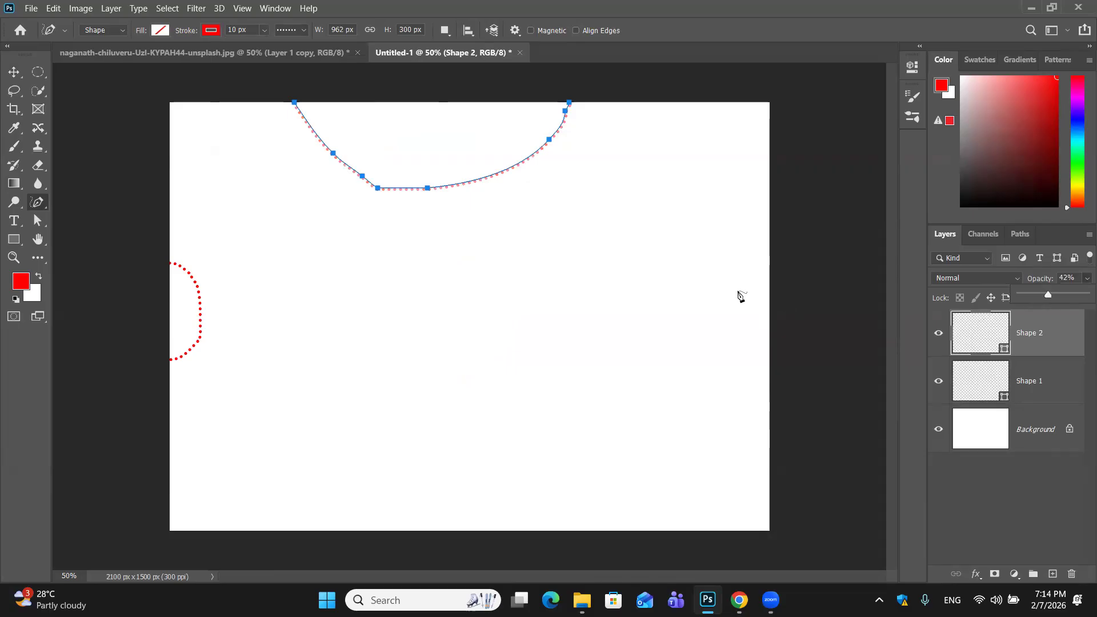
pyautogui.click(14, 72)
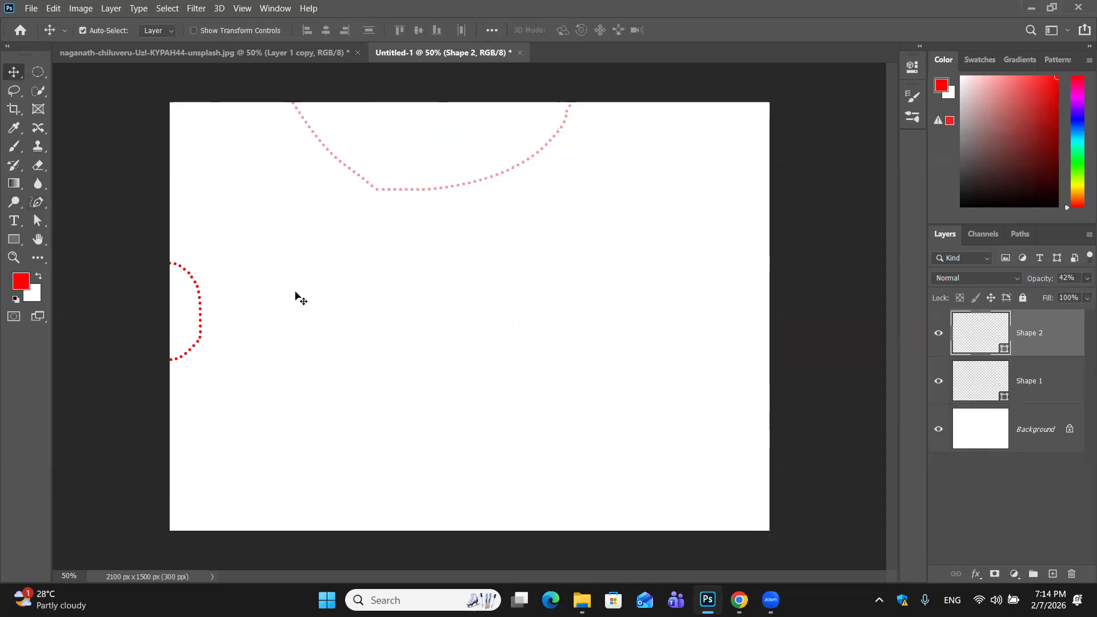
pyautogui.click(298, 291)
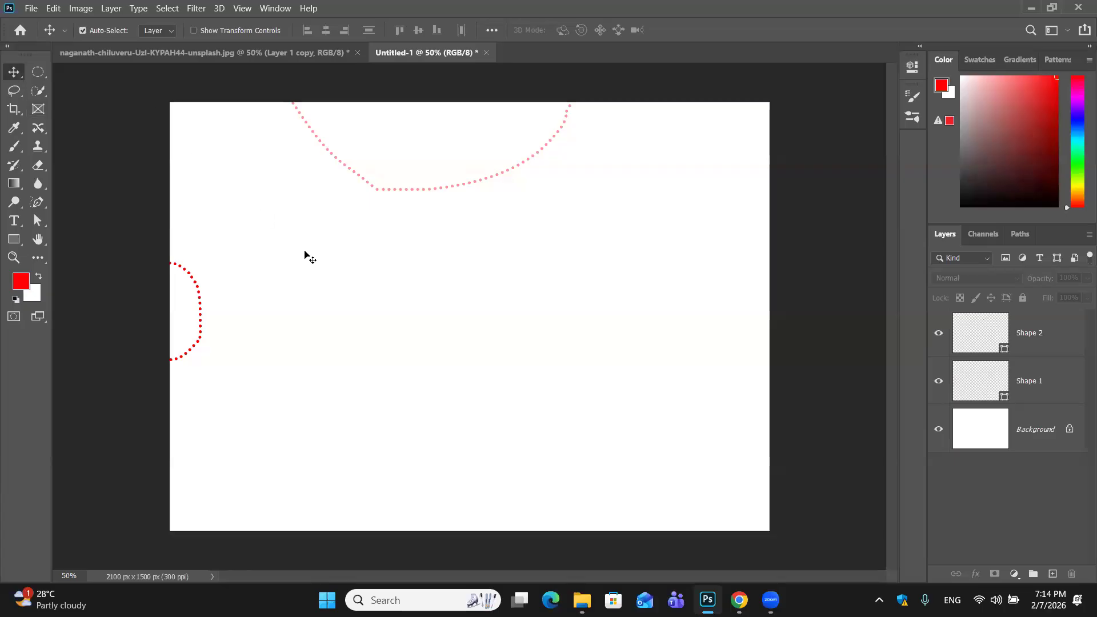
# Delete both dotted curve layers, Shape 2 and Shape 1, from the document
pyautogui.click(38, 201)
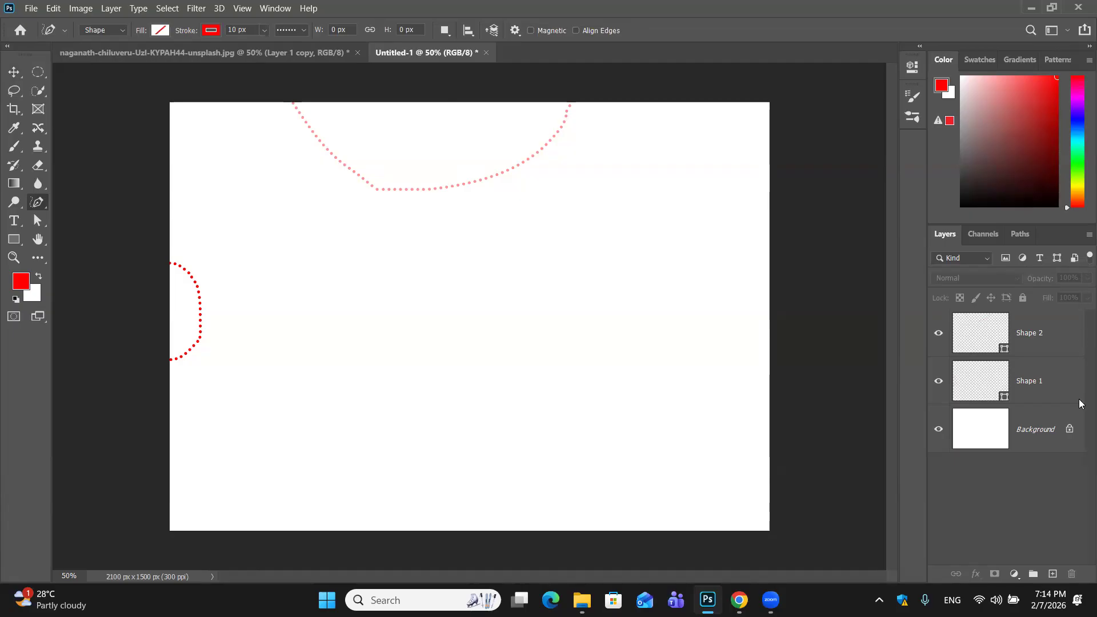
pyautogui.moveTo(1053, 347); pyautogui.dragTo(1067, 575)
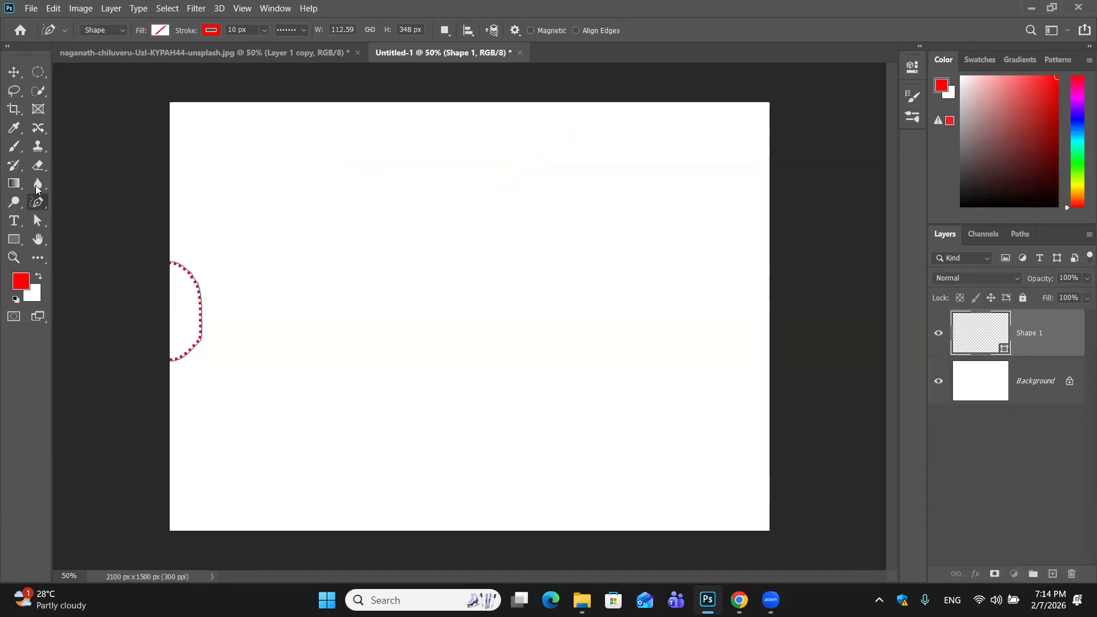
# Switch to the standard Pen Tool with a red fill and no stroke
pyautogui.rightClick(48, 208)
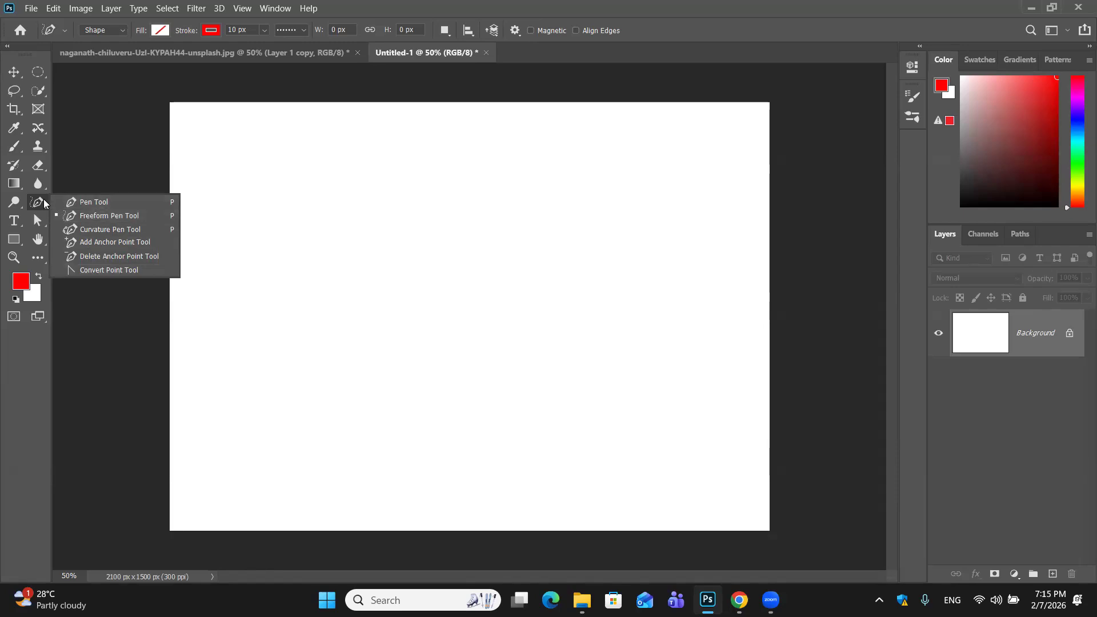
pyautogui.click(94, 199)
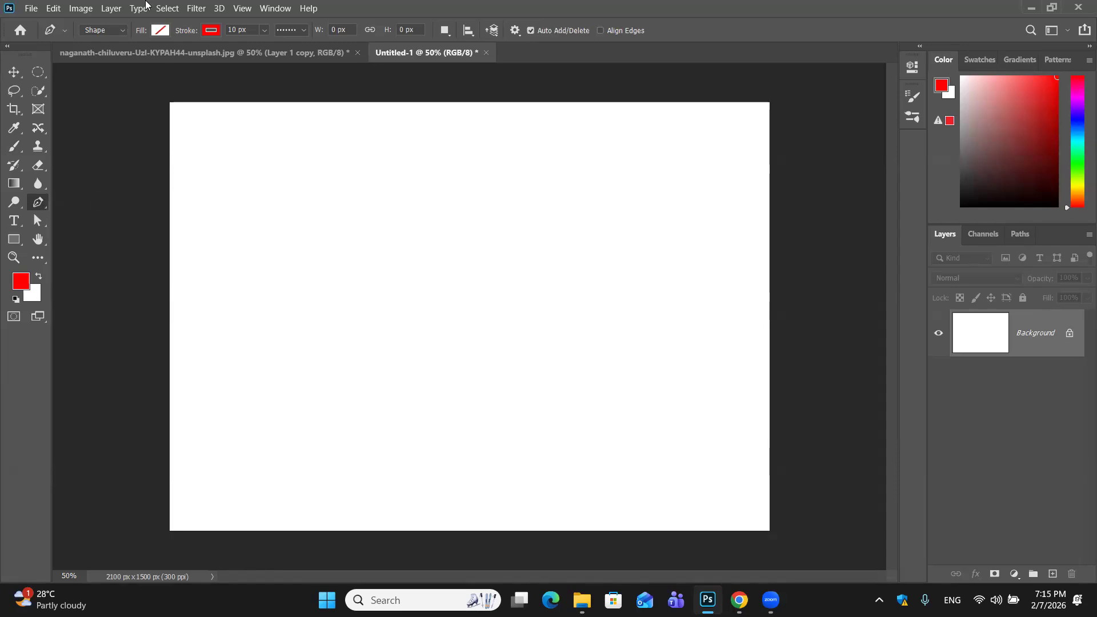
pyautogui.click(160, 30)
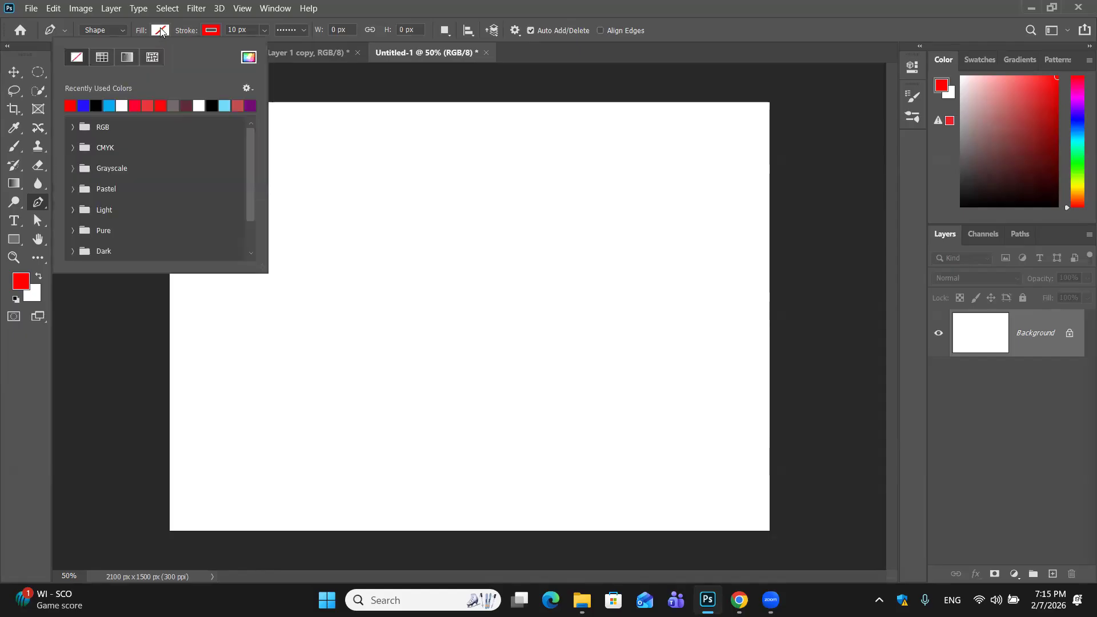
pyautogui.click(69, 106)
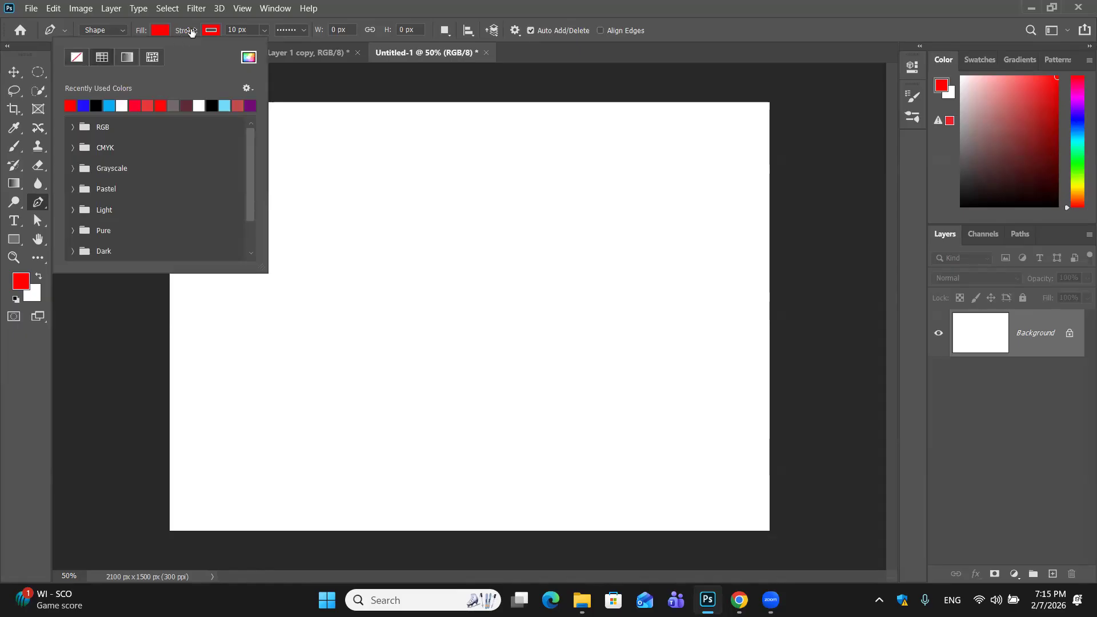
pyautogui.click(209, 31)
pyautogui.click(127, 57)
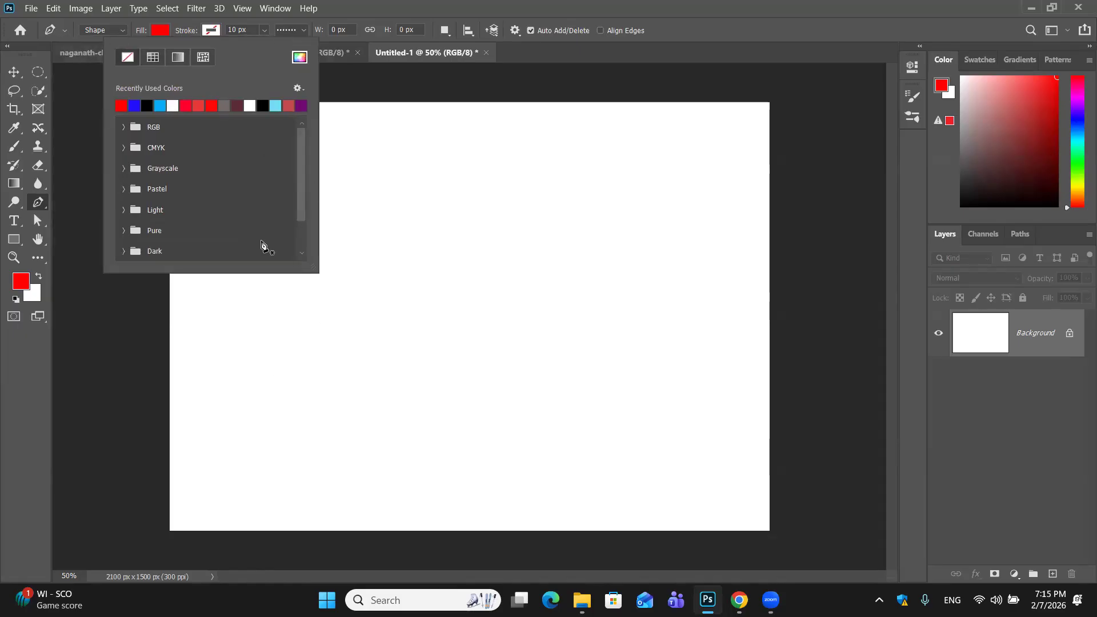
# Draw a closed red triangle about 778 by 538 px in the upper middle of the canvas
pyautogui.click(474, 160)
pyautogui.click(317, 296)
pyautogui.click(539, 314)
pyautogui.click(474, 161)
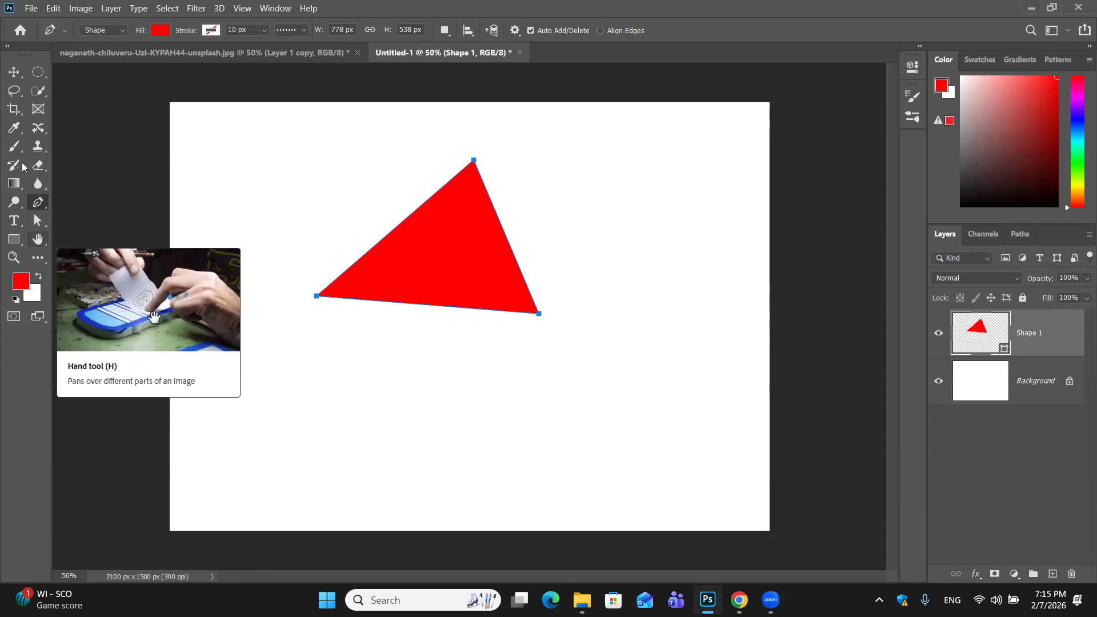
# Add an anchor point near the middle of each triangle edge with the Add Anchor Point Tool
pyautogui.rightClick(38, 203)
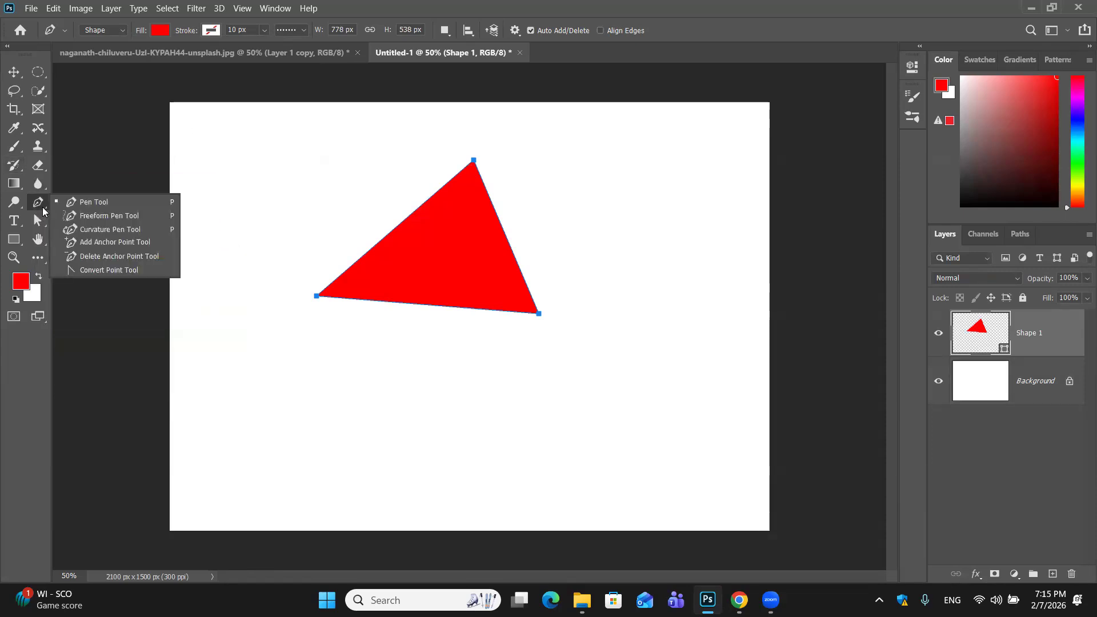
pyautogui.click(101, 238)
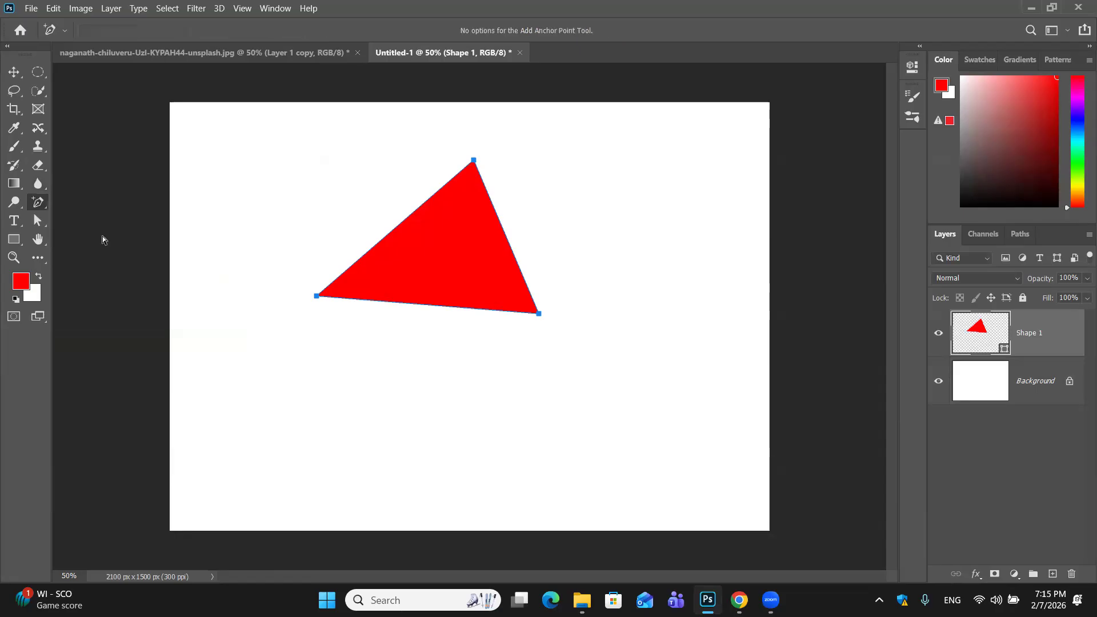
pyautogui.click(429, 305)
pyautogui.click(398, 225)
# Remove the added points from the triangle's edges with the Delete Anchor Point Tool
pyautogui.rightClick(38, 209)
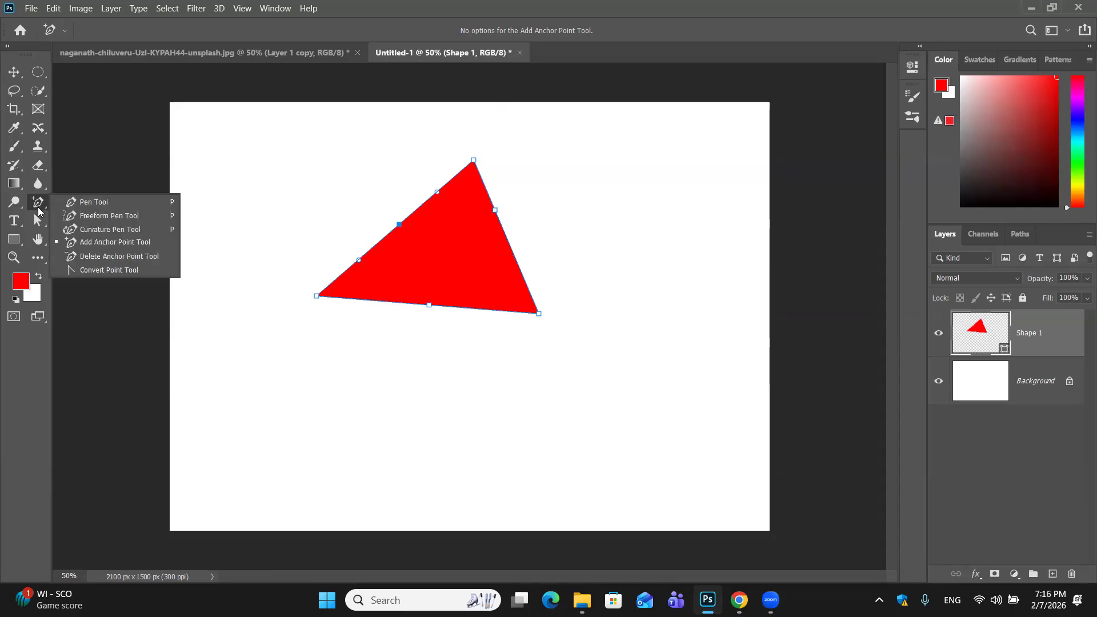
pyautogui.click(91, 257)
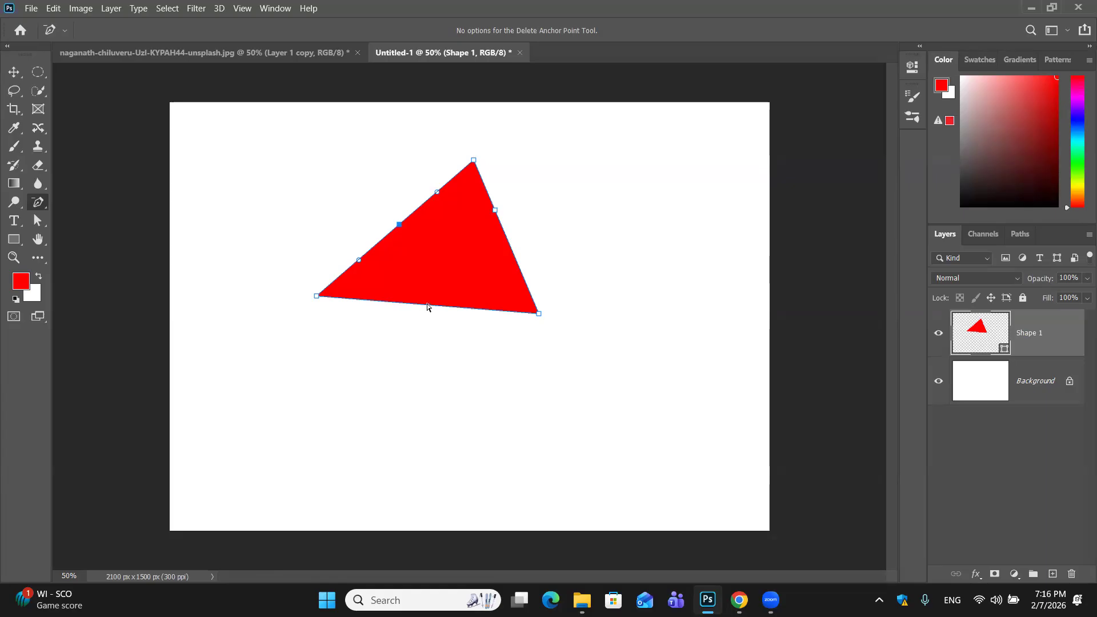
pyautogui.click(410, 223)
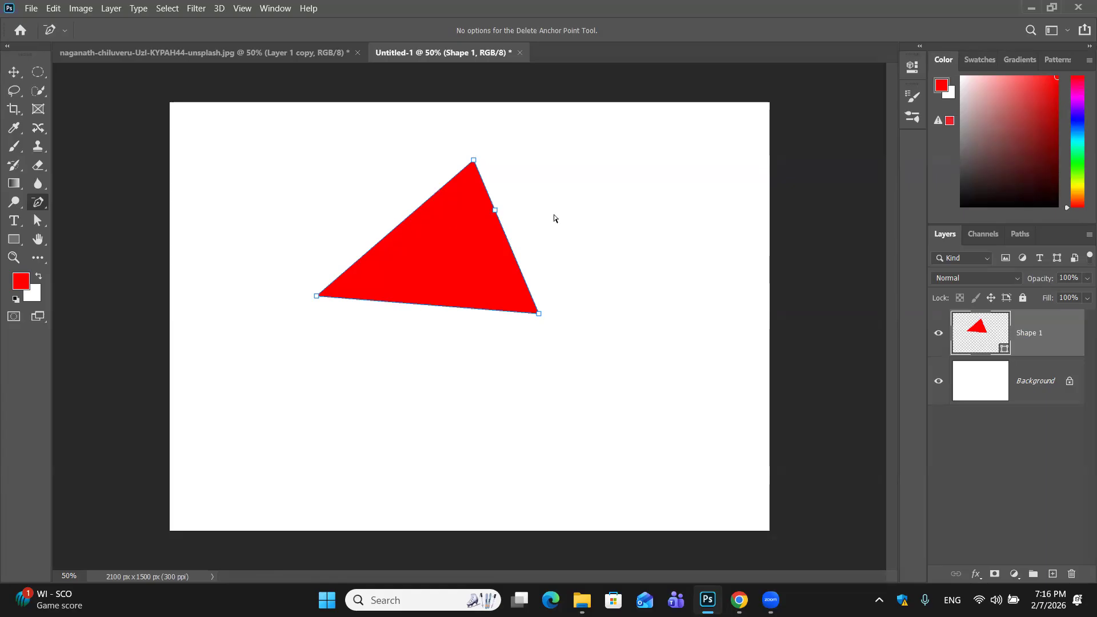
pyautogui.click(495, 210)
# Add new anchor points again to the three edges of the triangle
pyautogui.rightClick(39, 205)
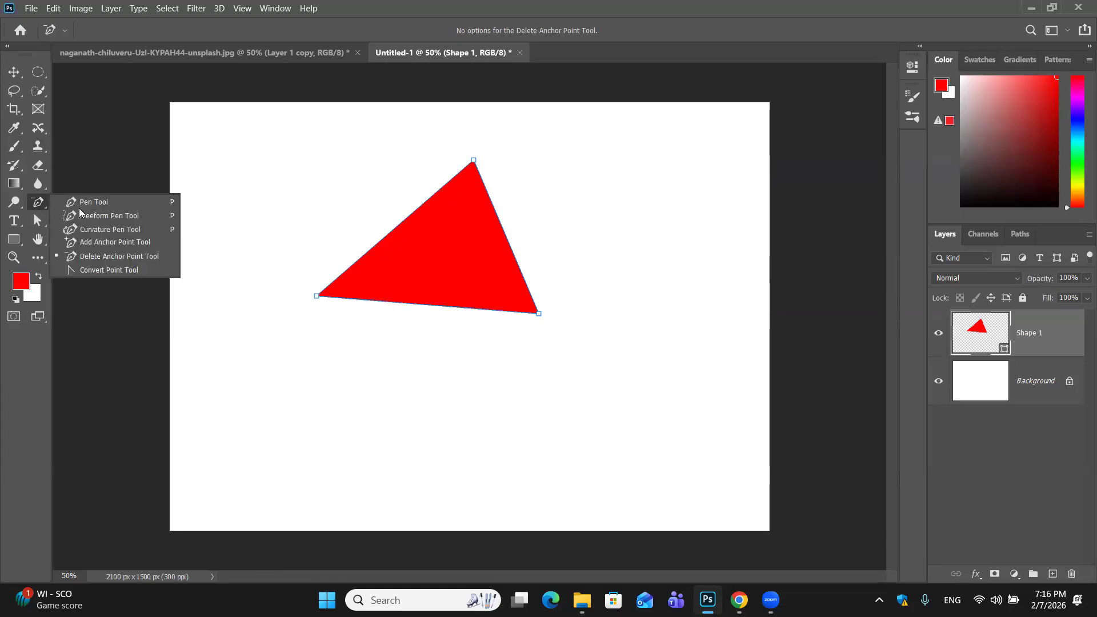
pyautogui.click(95, 246)
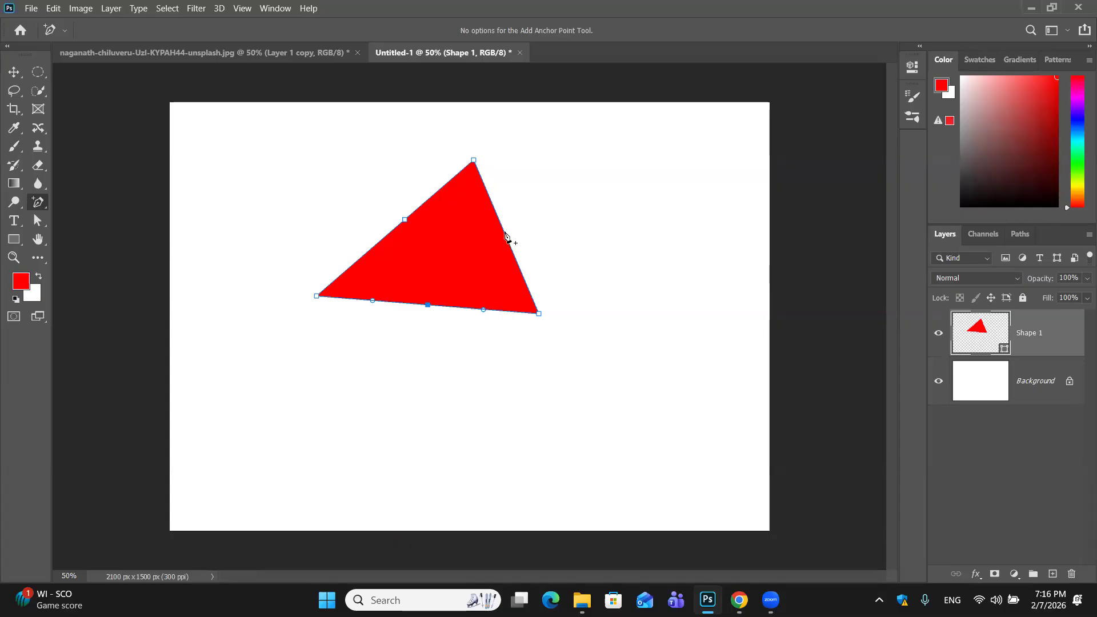
pyautogui.click(505, 234)
# Delete the three mid-edge anchor points so that only the triangle's corner points are left
pyautogui.rightClick(38, 202)
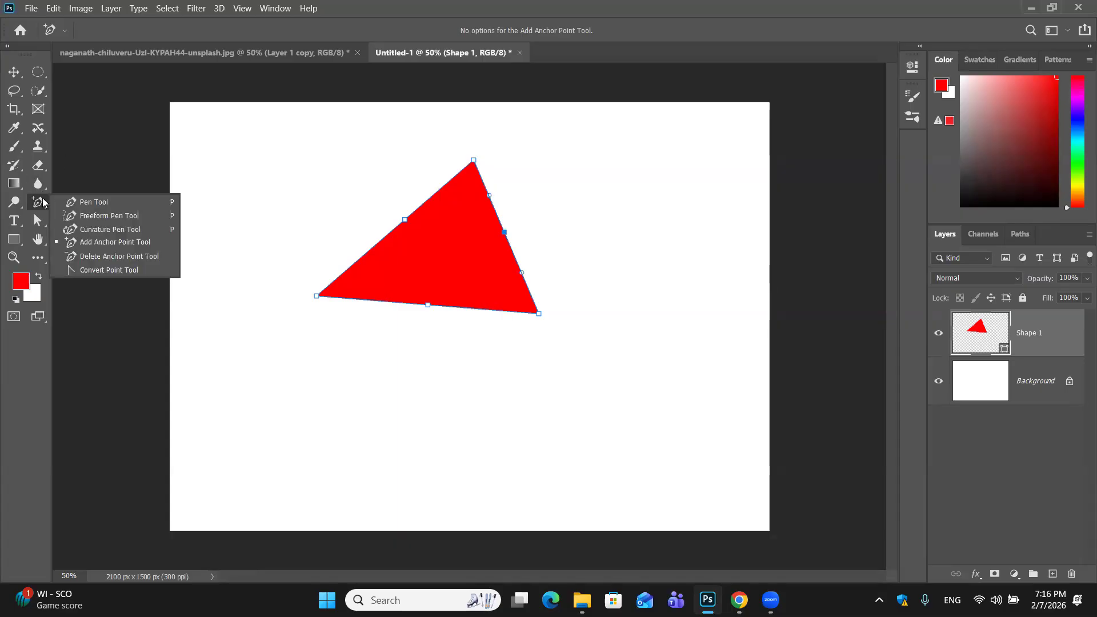
pyautogui.click(86, 256)
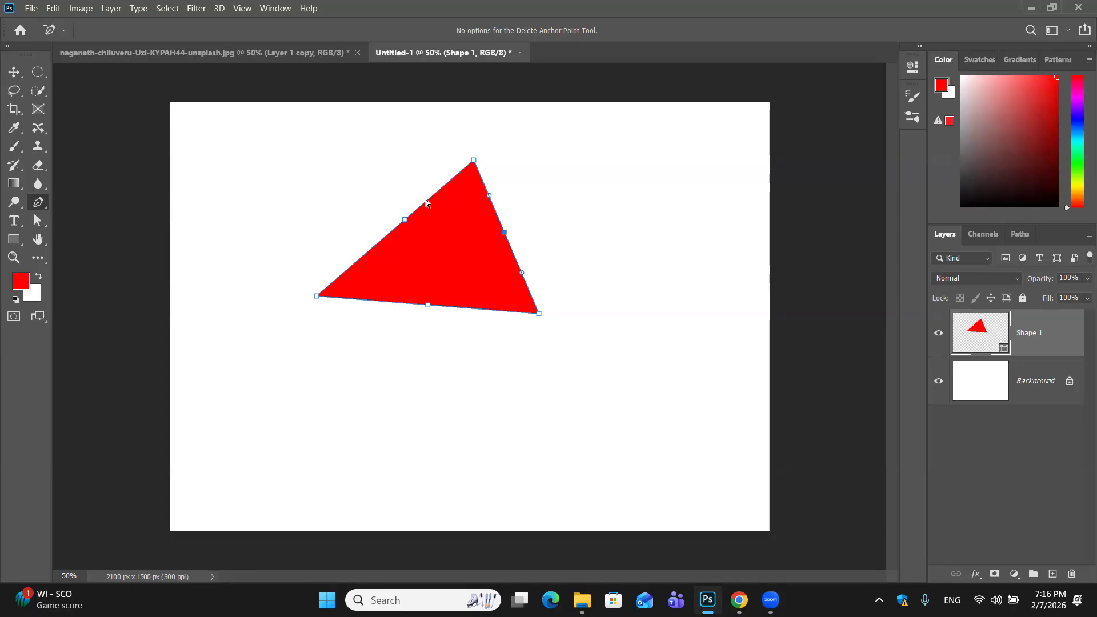
pyautogui.click(405, 220)
pyautogui.click(428, 305)
pyautogui.click(505, 233)
# Try turning the triangle's top corner into a smooth curve with the Convert Point Tool, and undo it
pyautogui.rightClick(47, 211)
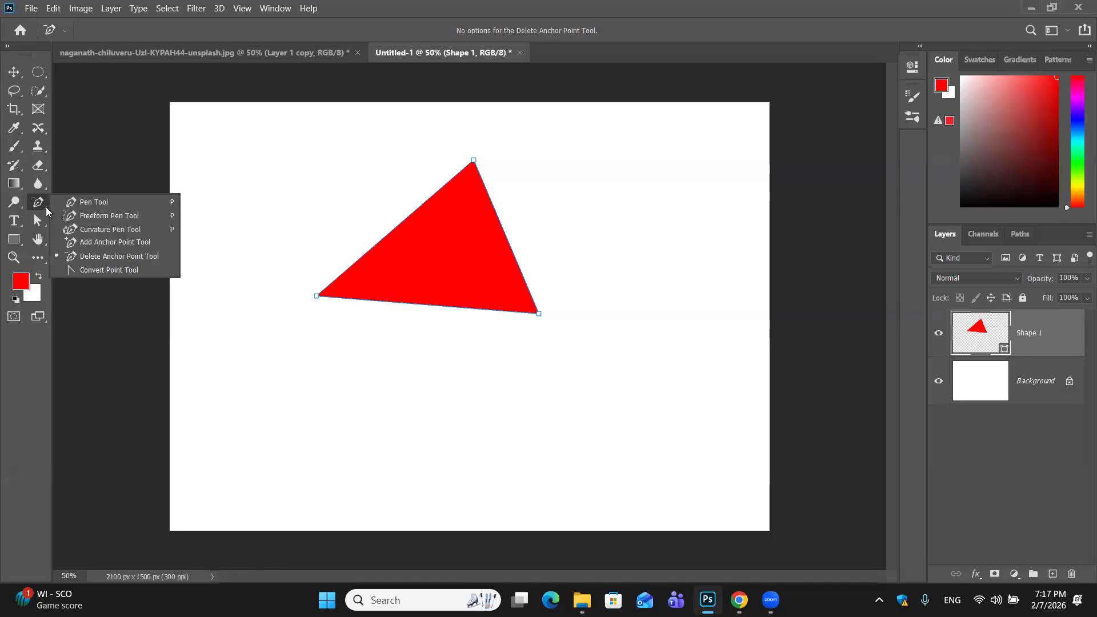
pyautogui.click(91, 270)
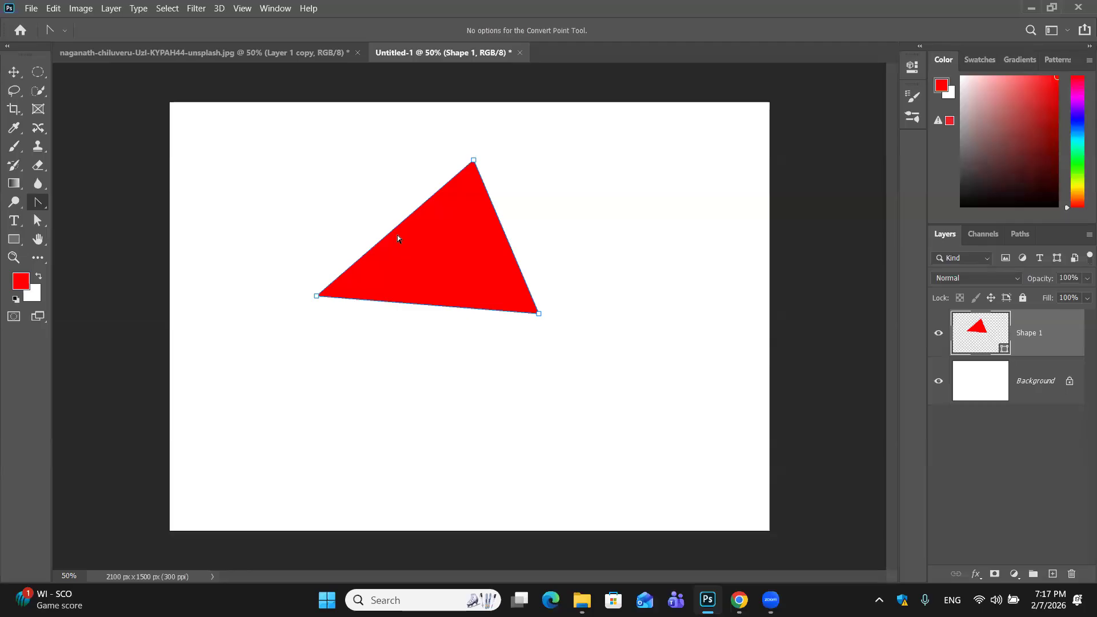
pyautogui.moveTo(473, 162); pyautogui.dragTo(379, 141)
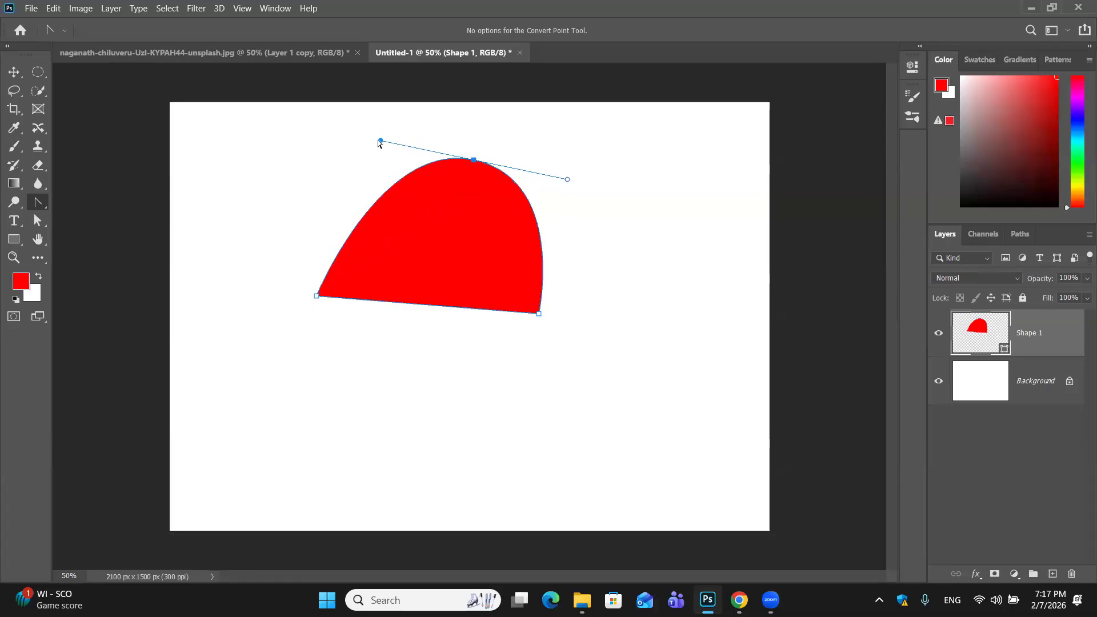
pyautogui.hotkey('ctrl', 'z')
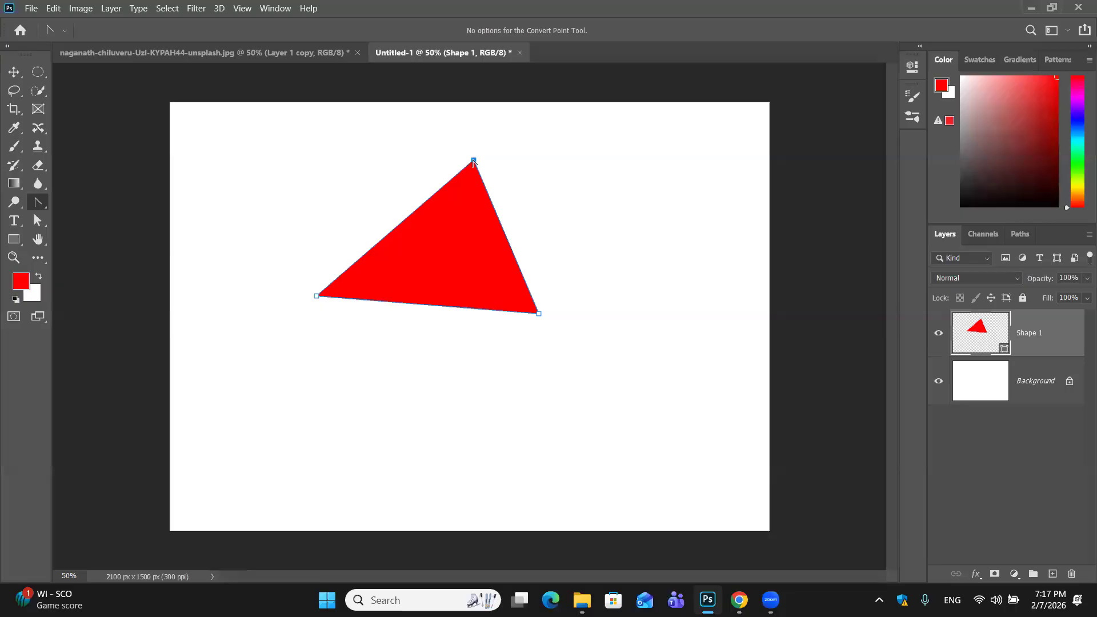
# Round the triangle's top corner into a smooth curve with the Convert Point Tool, and add an anchor point midway along the bottom edge
pyautogui.moveTo(474, 161); pyautogui.dragTo(426, 173)
pyautogui.moveTo(379, 200); pyautogui.dragTo(290, 146)
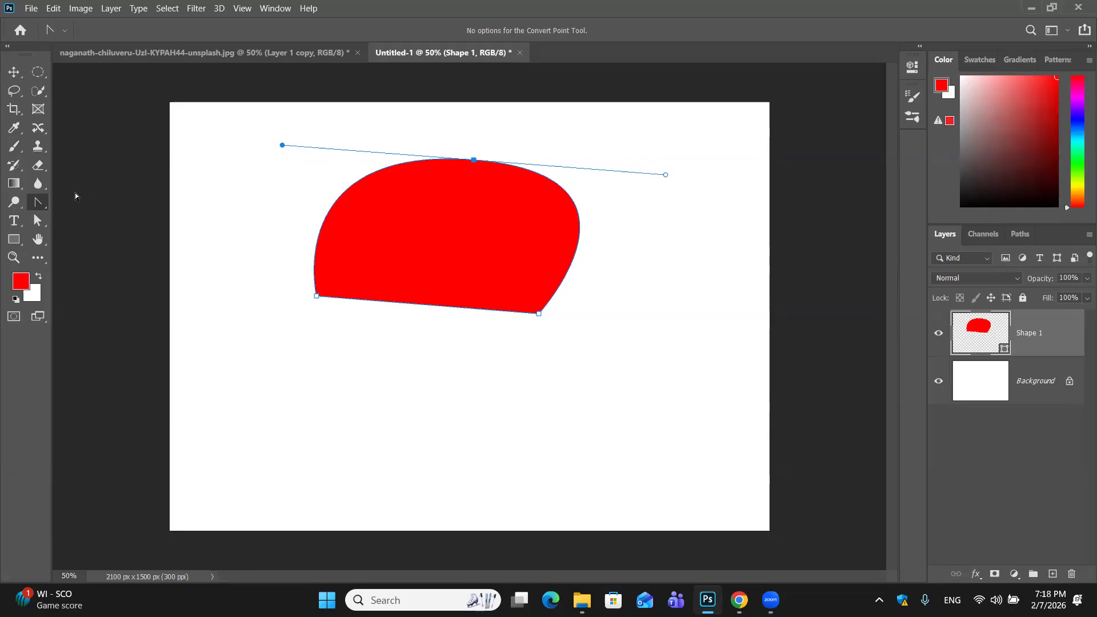
pyautogui.rightClick(45, 203)
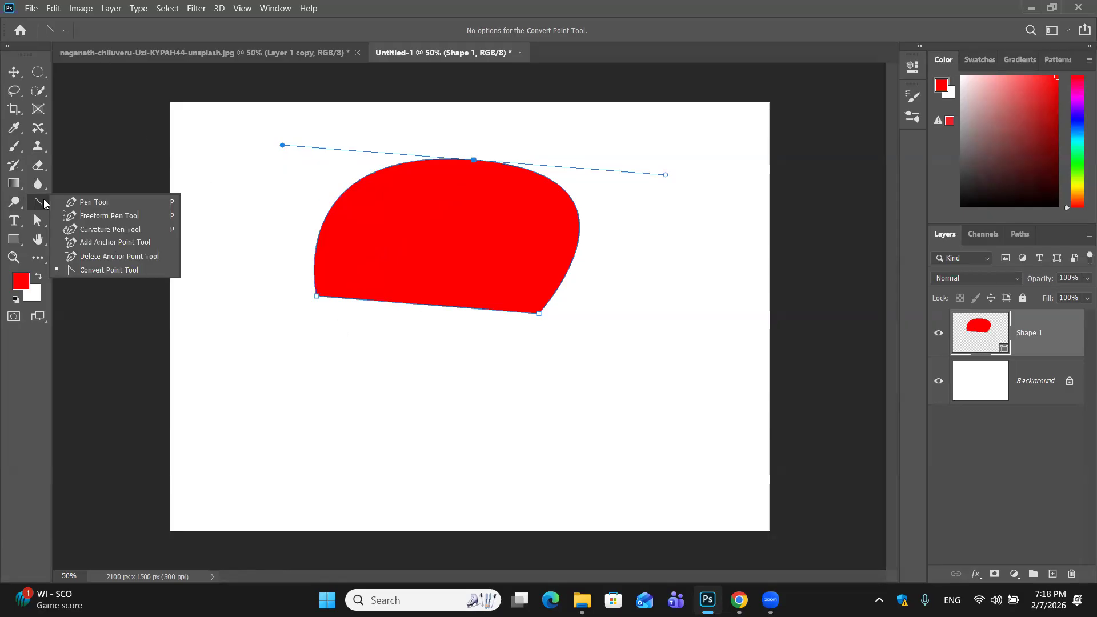
pyautogui.click(125, 242)
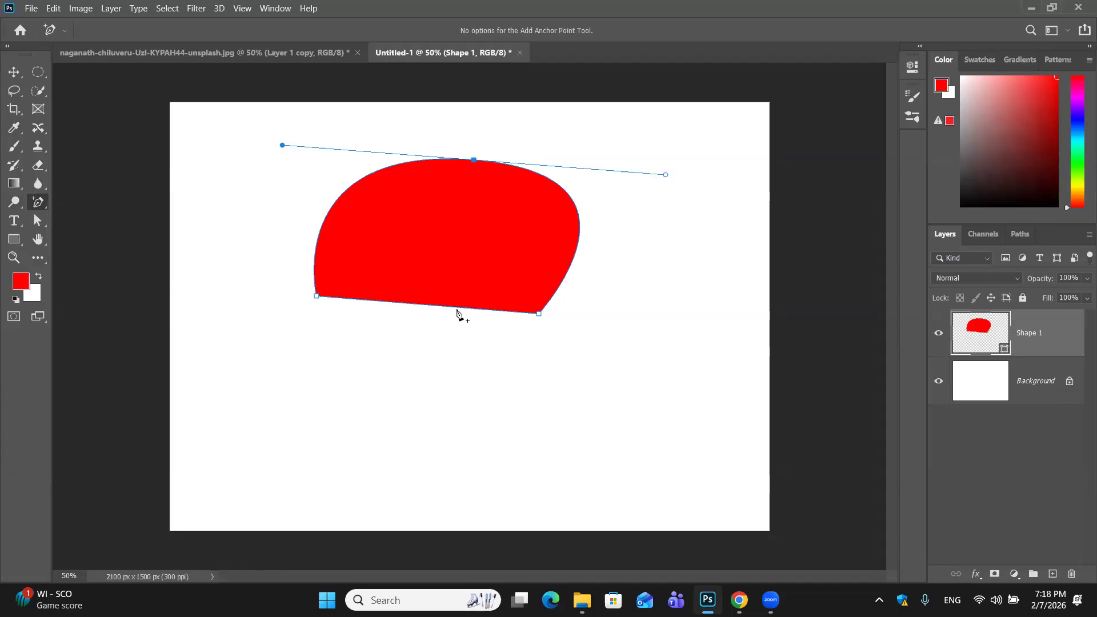
pyautogui.click(424, 305)
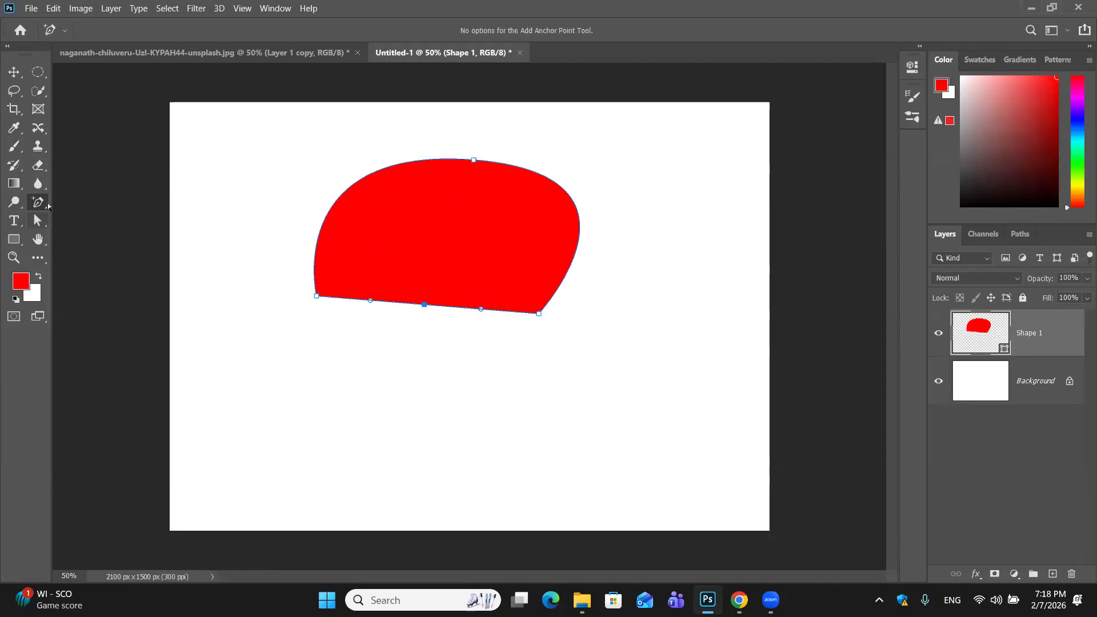
# Bend the bottom edge into an S-shaped curve at its middle anchor point with the Convert Point Tool, and deselect the shape
pyautogui.rightClick(45, 205)
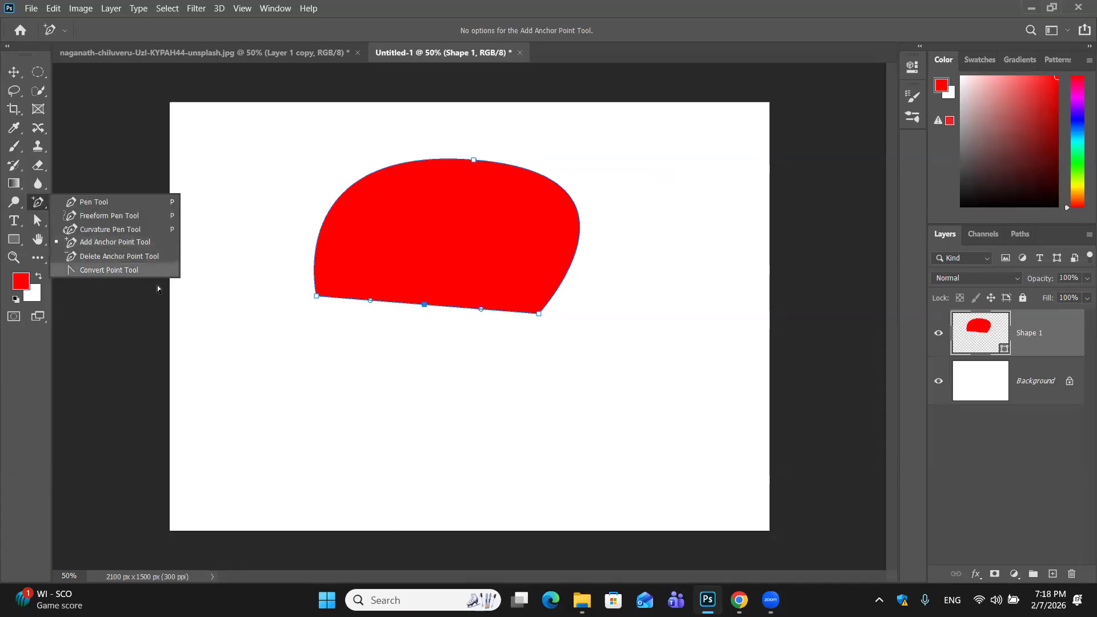
pyautogui.click(143, 271)
pyautogui.moveTo(424, 305); pyautogui.dragTo(469, 406)
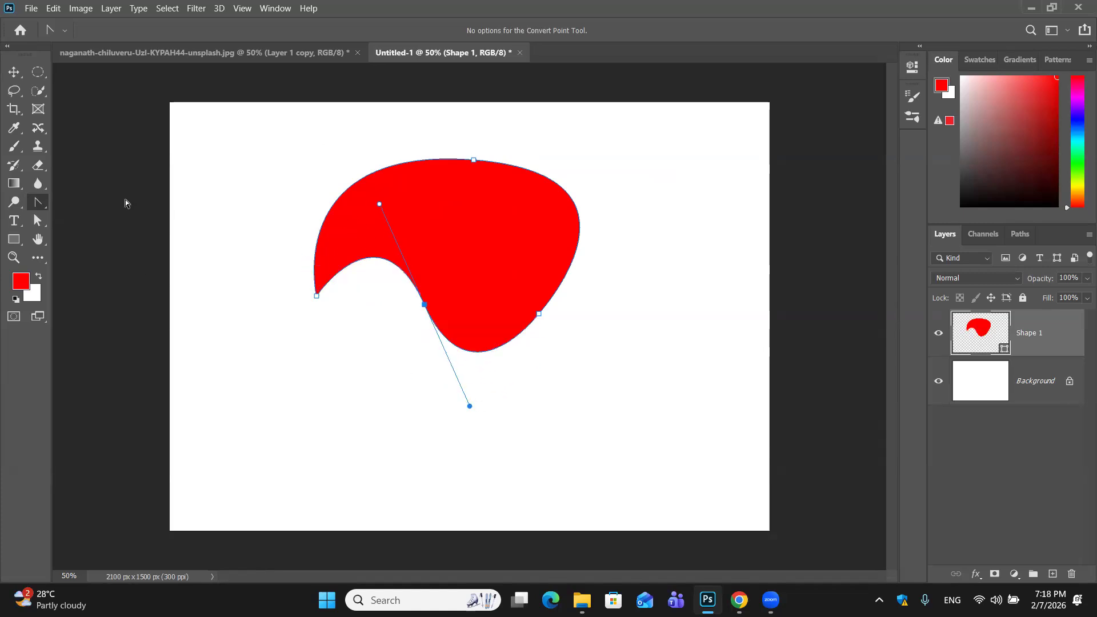
pyautogui.click(13, 71)
pyautogui.click(306, 186)
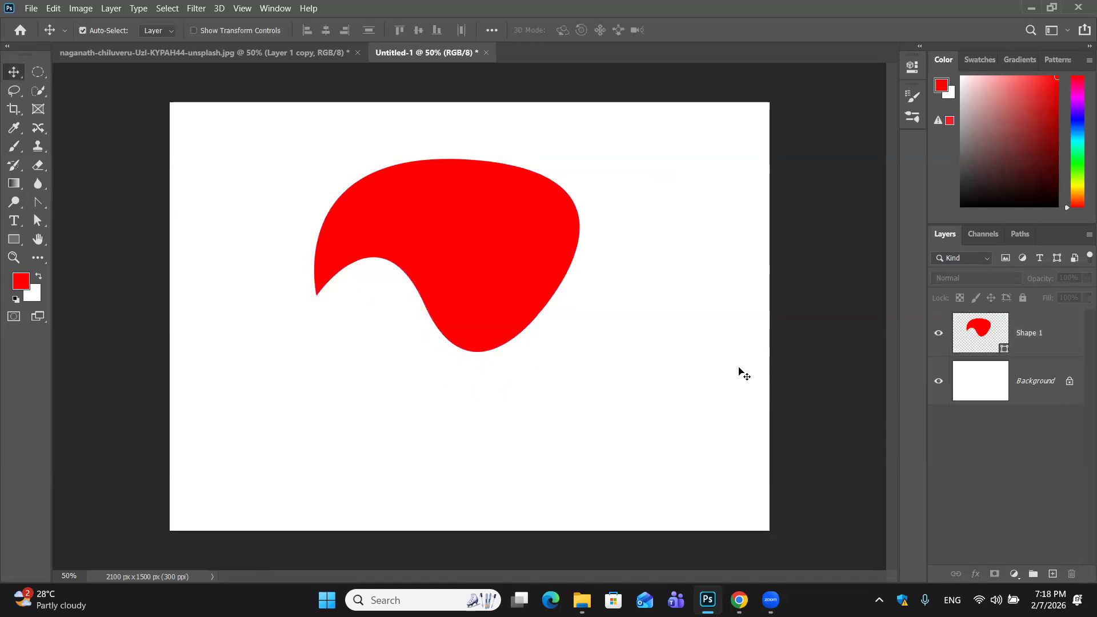
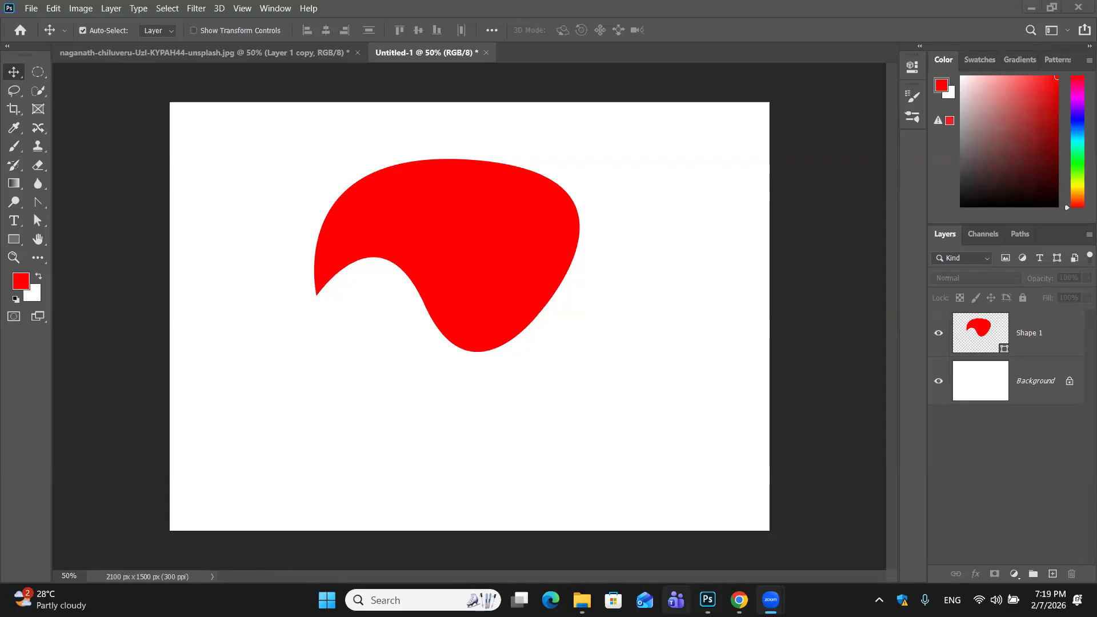
# In the black-and-white runway photo, draw a red Pen Tool shape over the woman's sleeve and move it onto the dark backdrop beside her
pyautogui.click(128, 52)
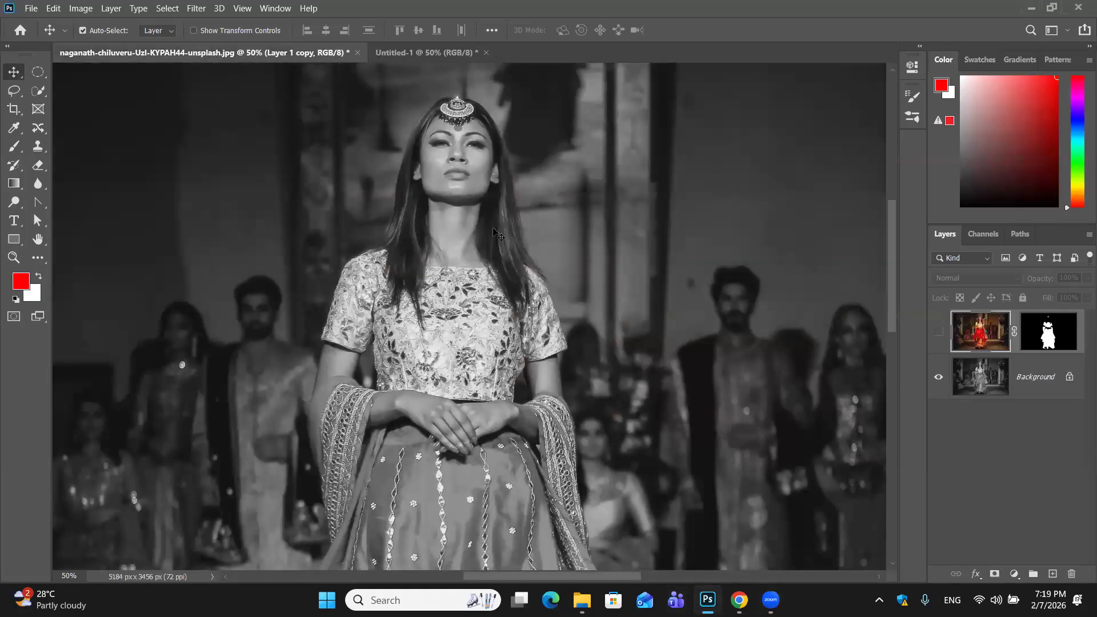
pyautogui.hotkey('ctrl', '-')
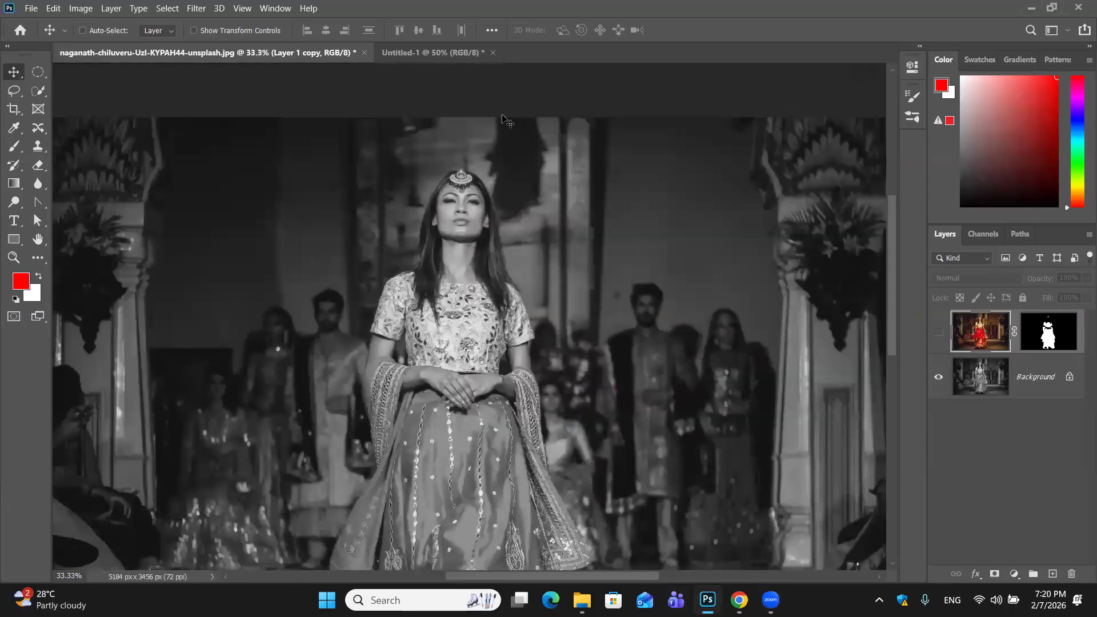
pyautogui.hotkey('ctrl', '-')
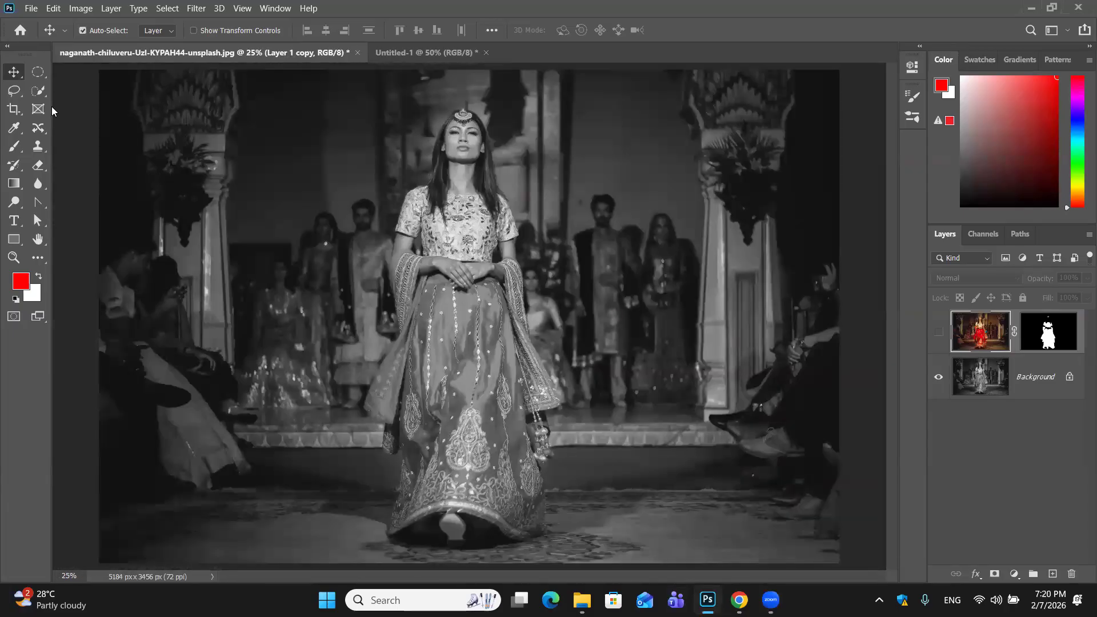
pyautogui.click(38, 90)
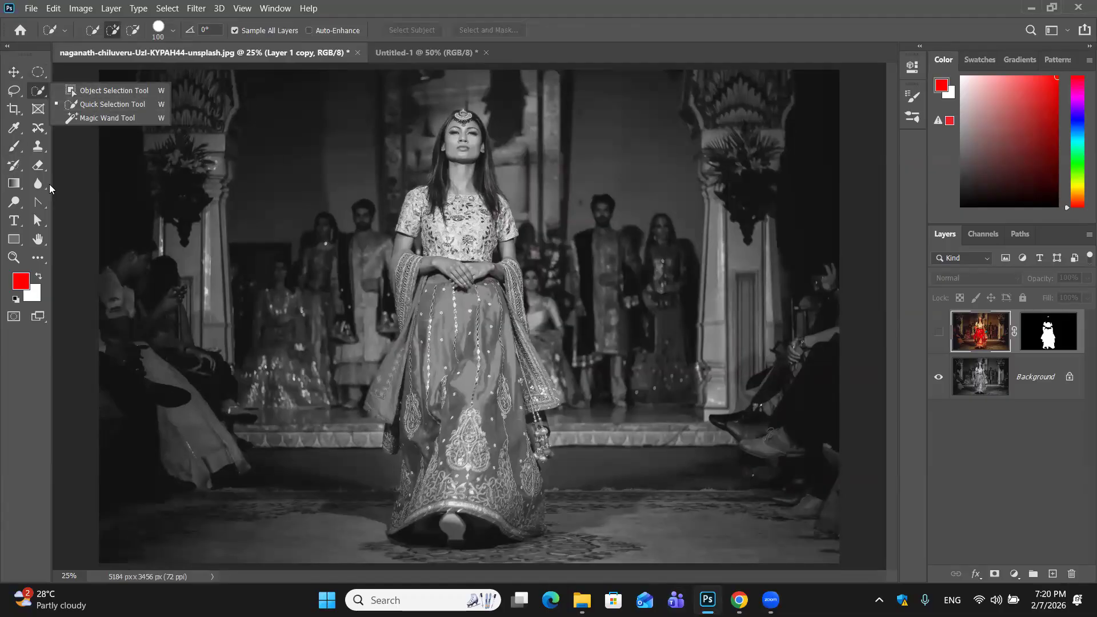
pyautogui.rightClick(39, 205)
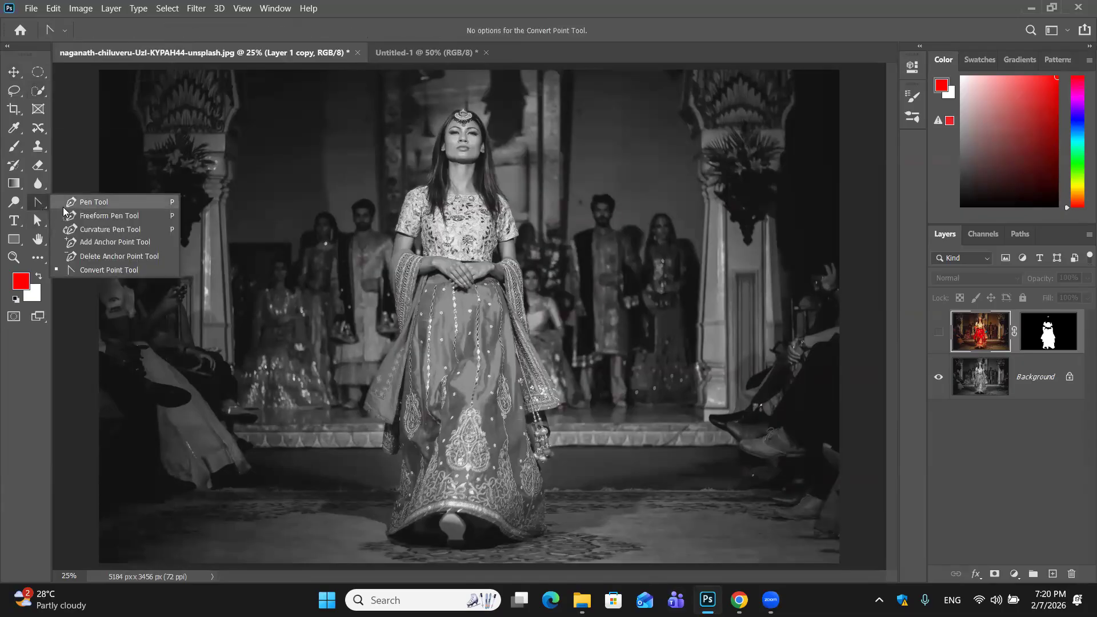
pyautogui.click(77, 201)
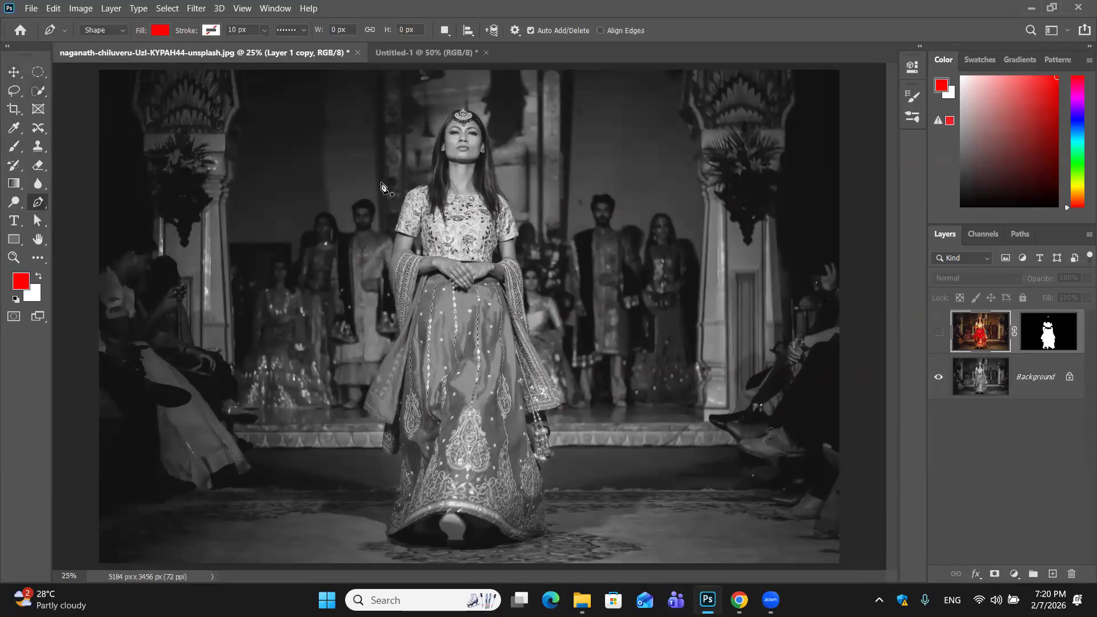
pyautogui.click(428, 187)
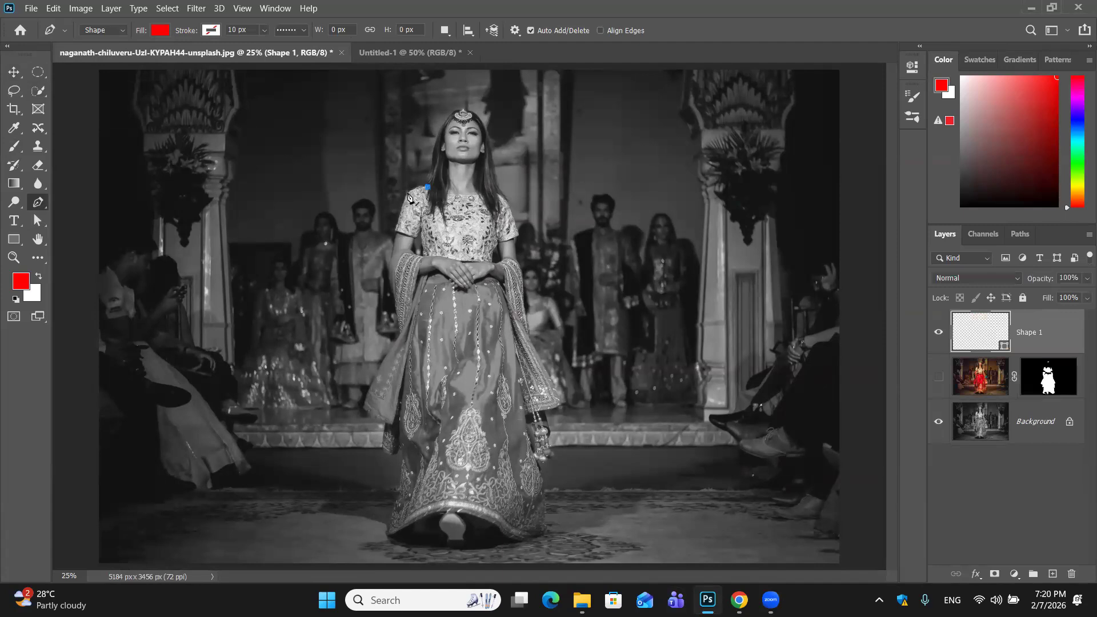
pyautogui.moveTo(406, 187)
pyautogui.mouseDown()
pyautogui.moveTo(407, 201)
pyautogui.moveTo(396, 202)
pyautogui.mouseUp()
pyautogui.click(395, 229)
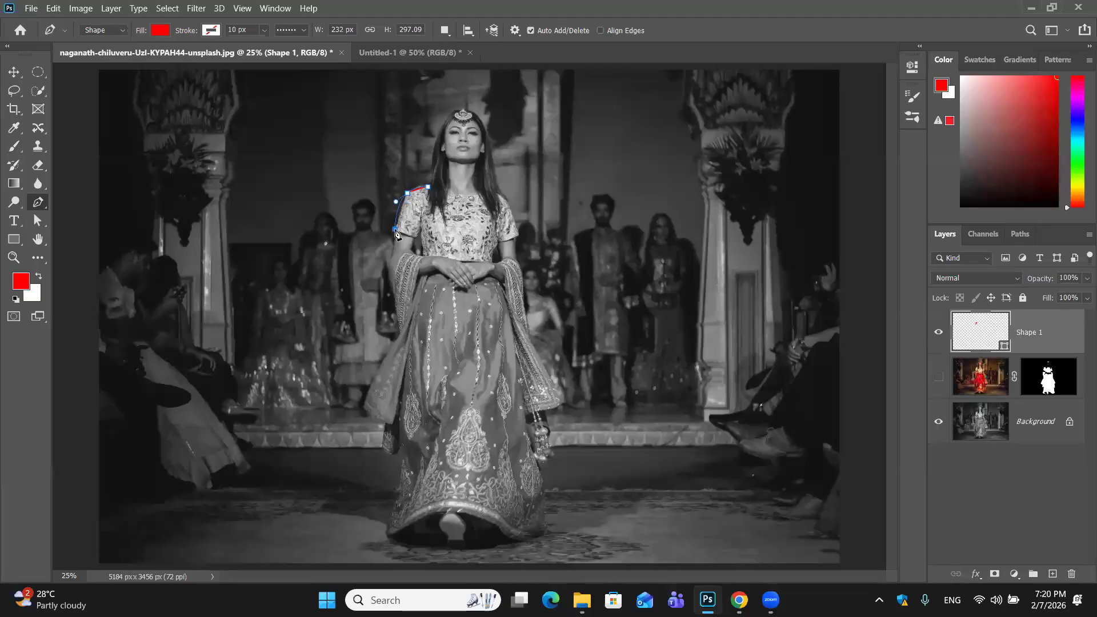
pyautogui.click(416, 234)
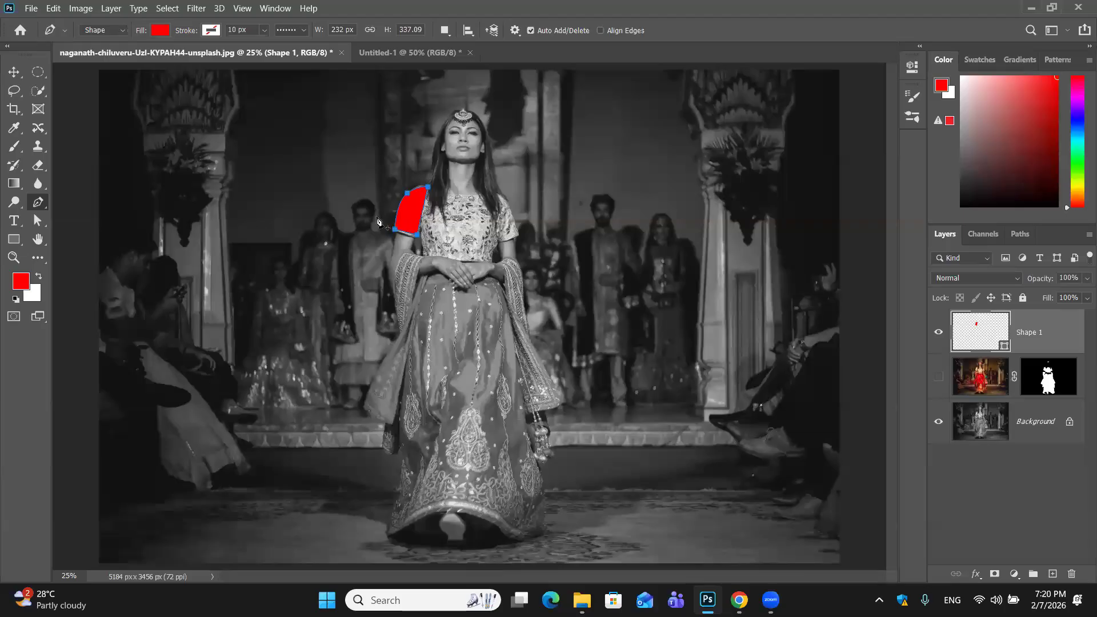
pyautogui.click(11, 73)
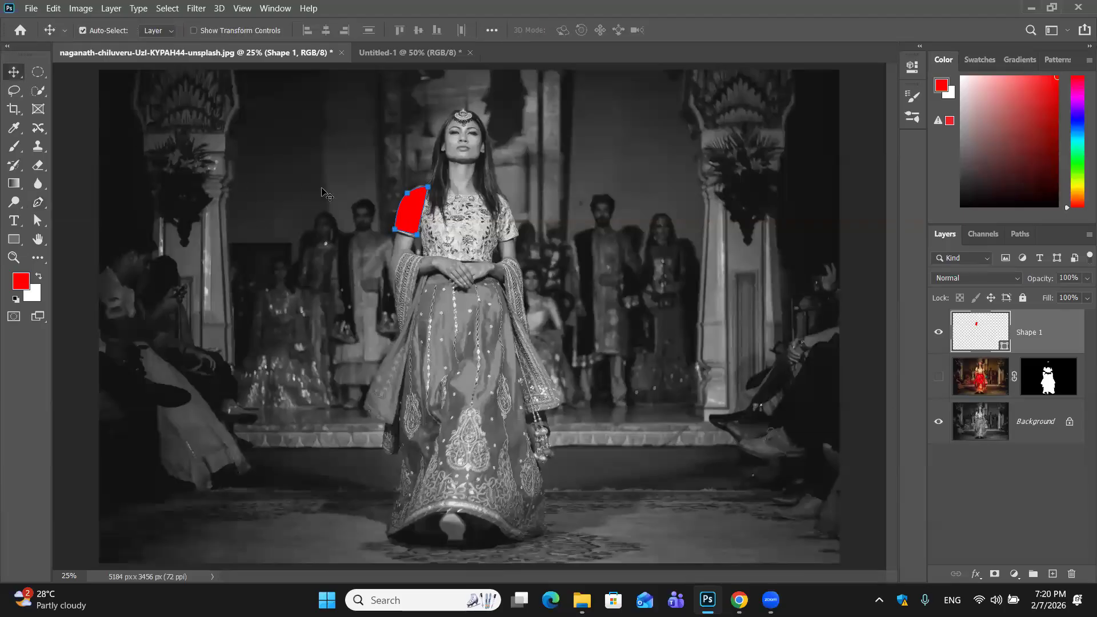
pyautogui.moveTo(410, 209); pyautogui.dragTo(350, 185)
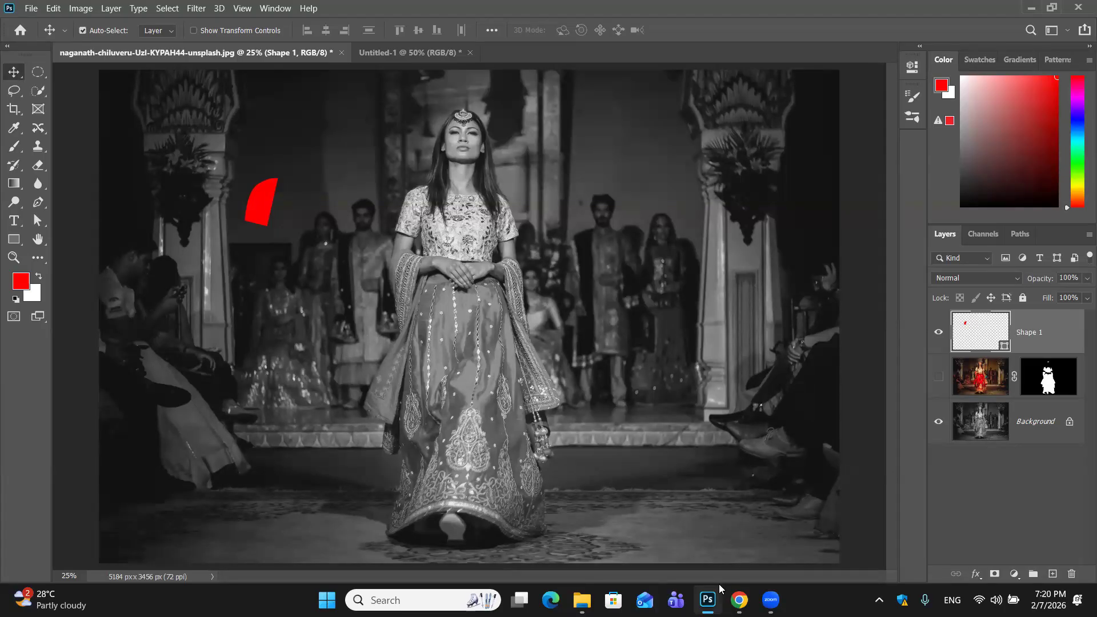
pyautogui.moveTo(719, 584)
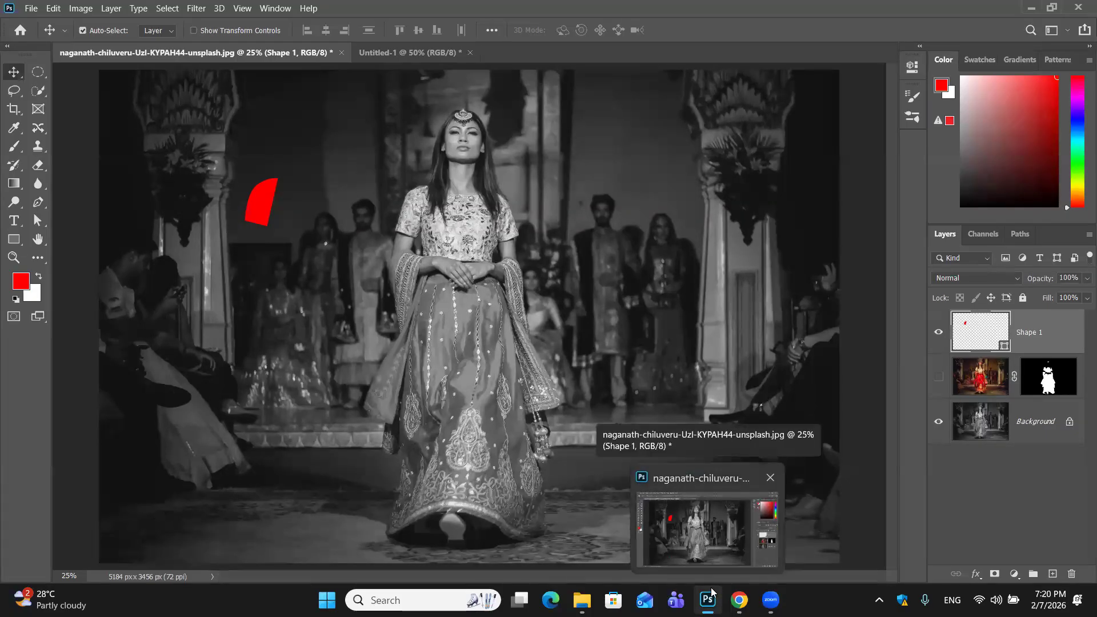
pyautogui.moveTo(739, 600)
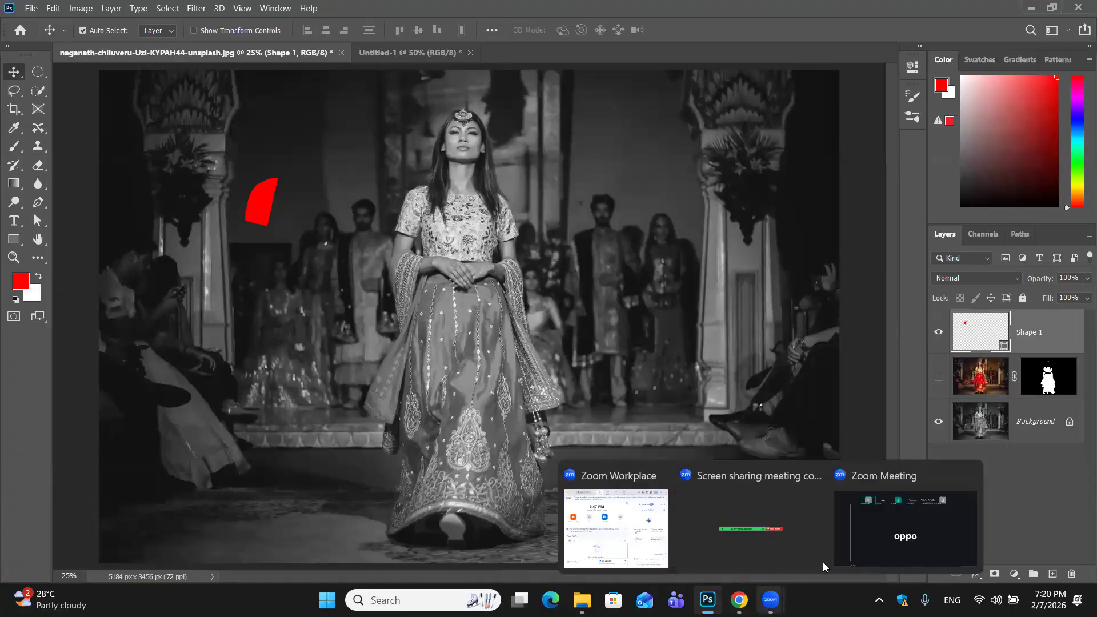
pyautogui.click(874, 543)
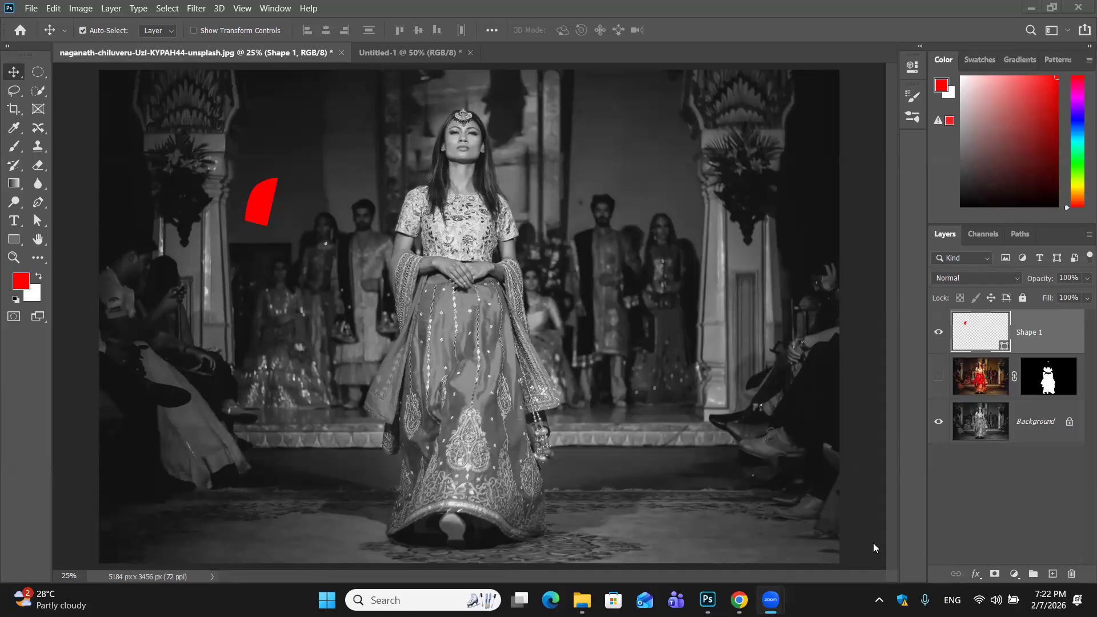
pyautogui.click(707, 600)
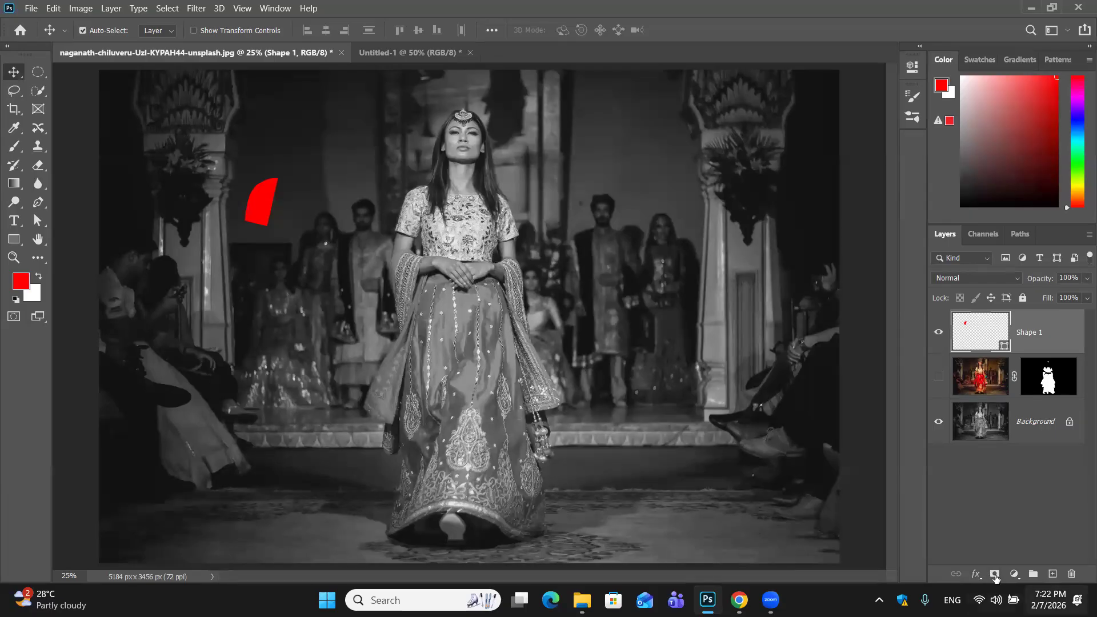
# Create a new layer above the red shape, add a white layer mask, and switch between its layer and mask thumbnails
pyautogui.click(1052, 574)
pyautogui.click(995, 574)
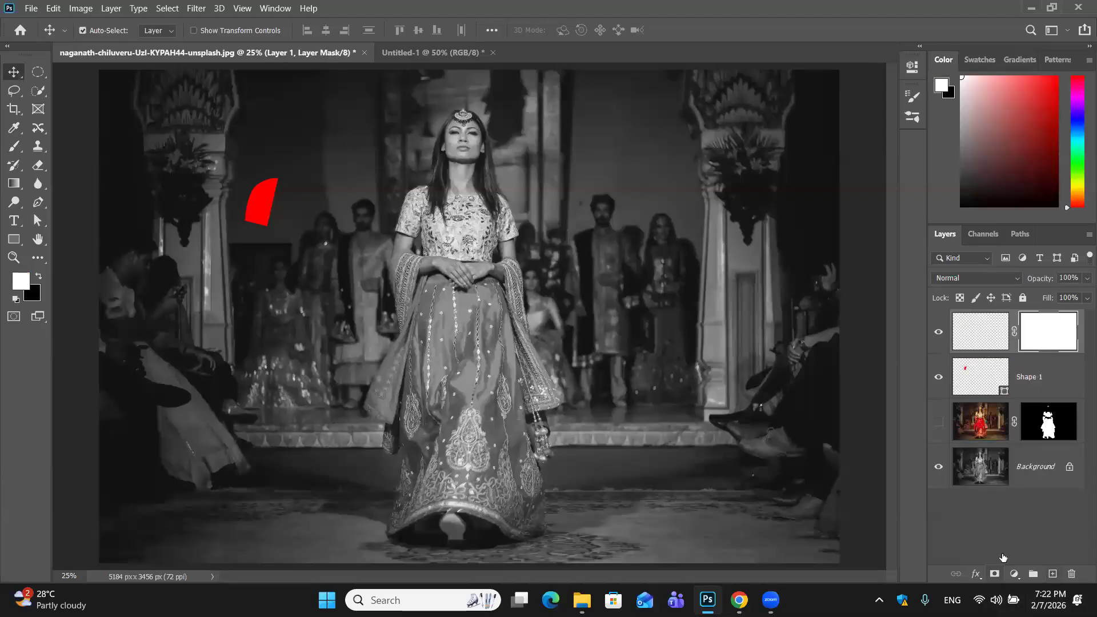
pyautogui.click(995, 331)
pyautogui.click(1031, 325)
pyautogui.click(985, 332)
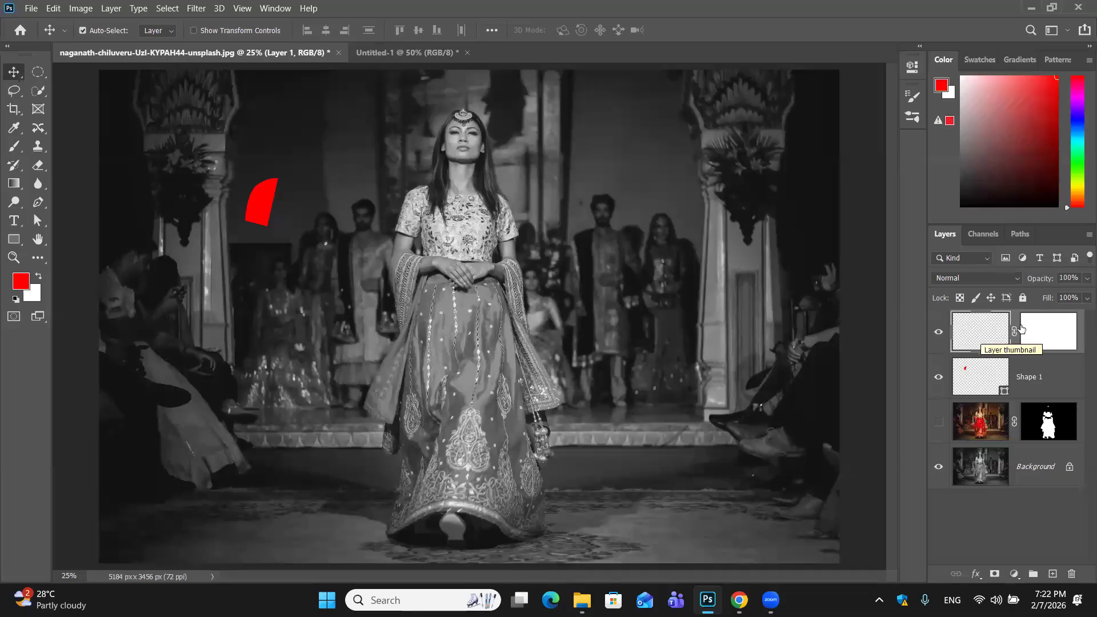
pyautogui.click(1050, 327)
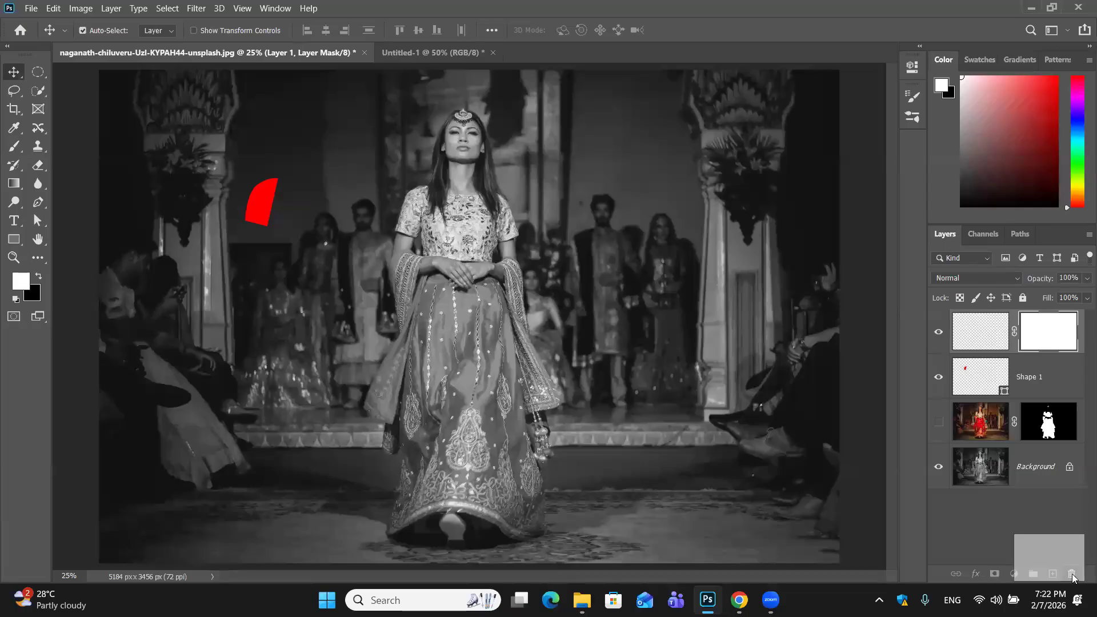
# Delete the new layer's white mask without applying it, and give the layer a black mask instead
pyautogui.press('Delete')
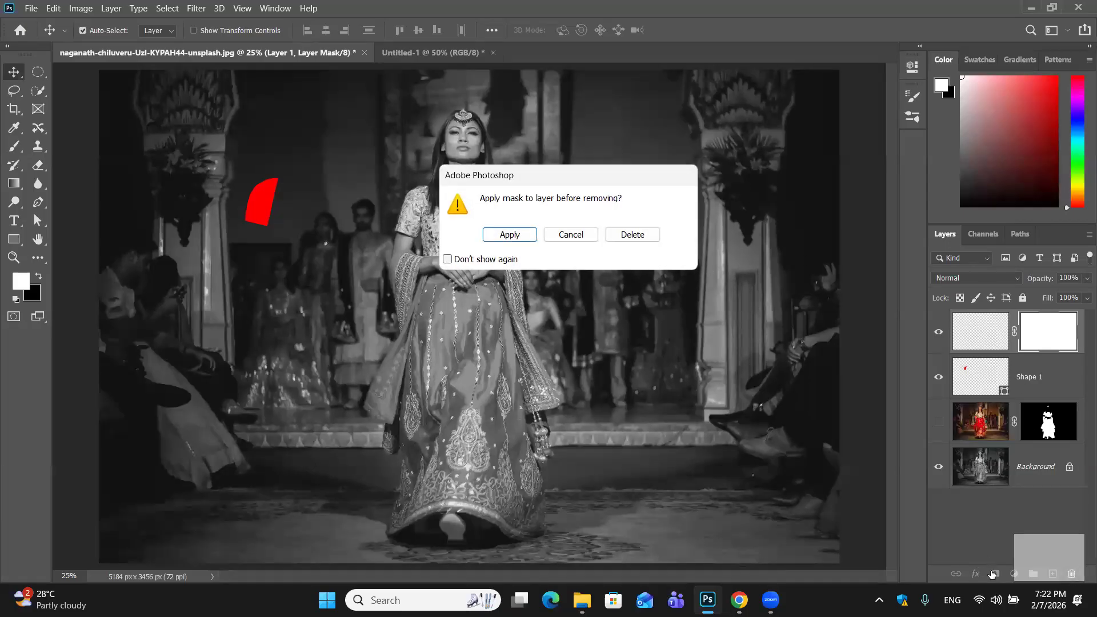
pyautogui.press('d')
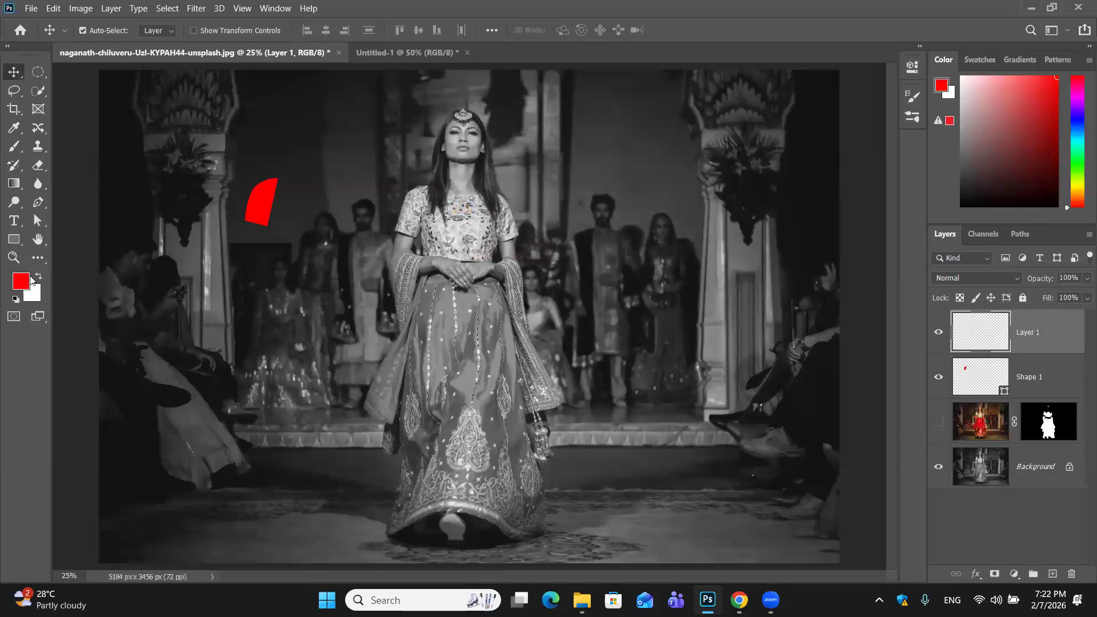
pyautogui.hotkey('ctrl', 'z')
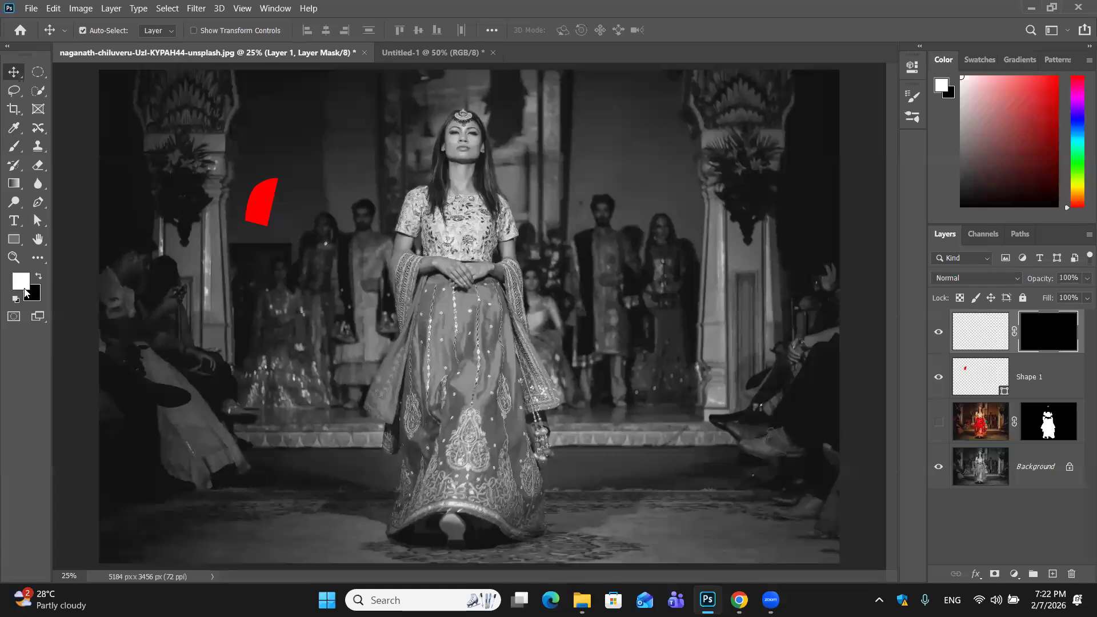
# Activate the Brush Tool with the black layer mask selected, and set the foreground colour to red #df1818
pyautogui.press('b')
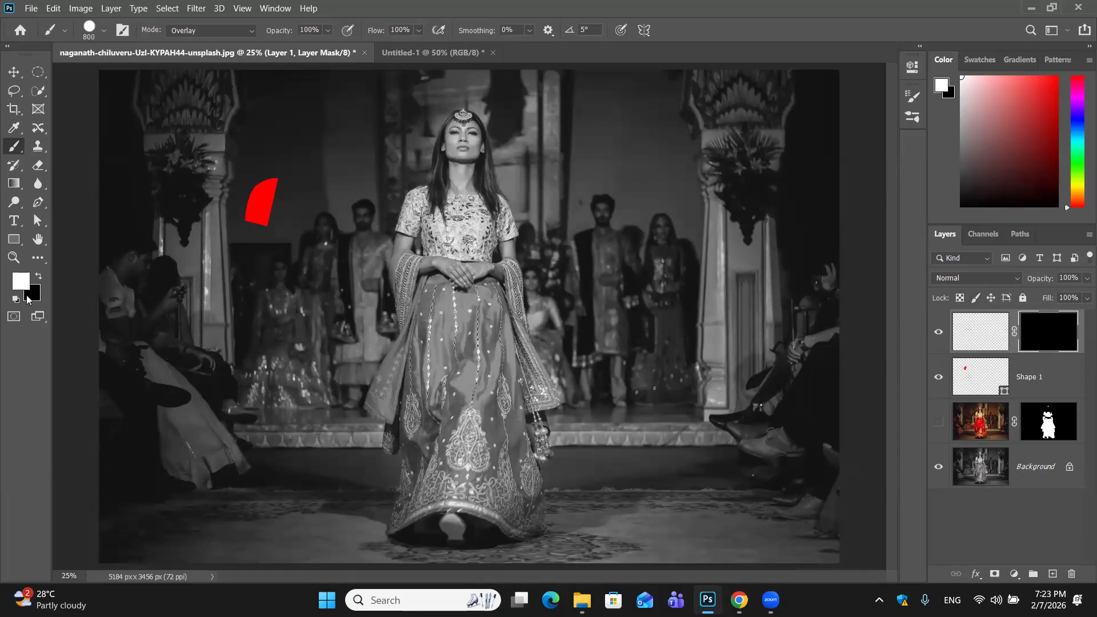
pyautogui.press('x')
pyautogui.press('x')
pyautogui.moveTo(707, 600)
pyautogui.click(21, 280)
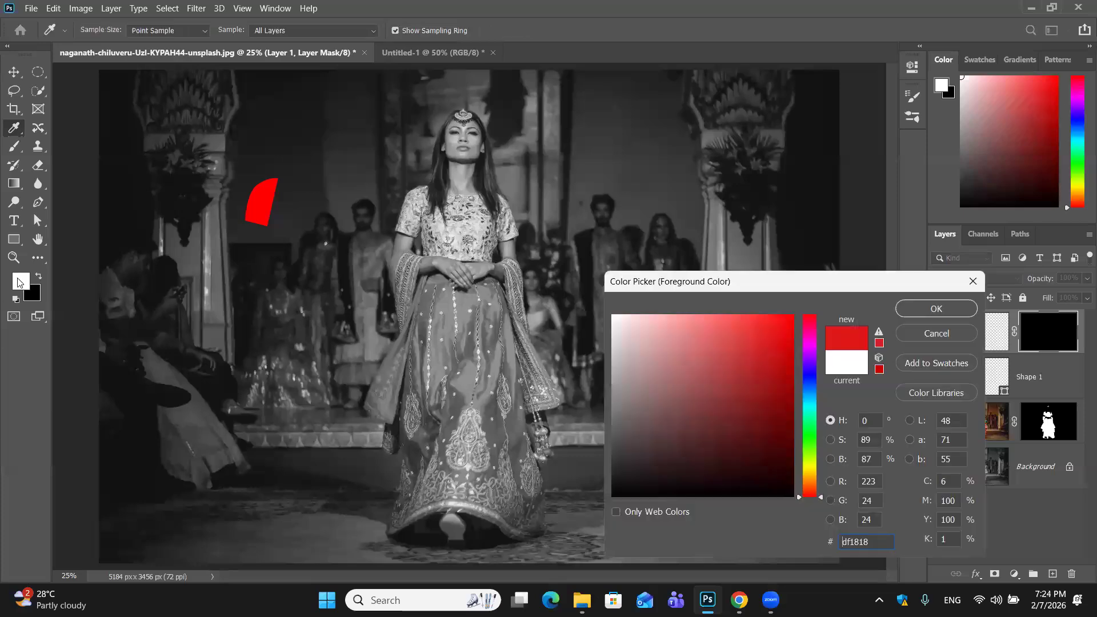
pyautogui.press('Return')
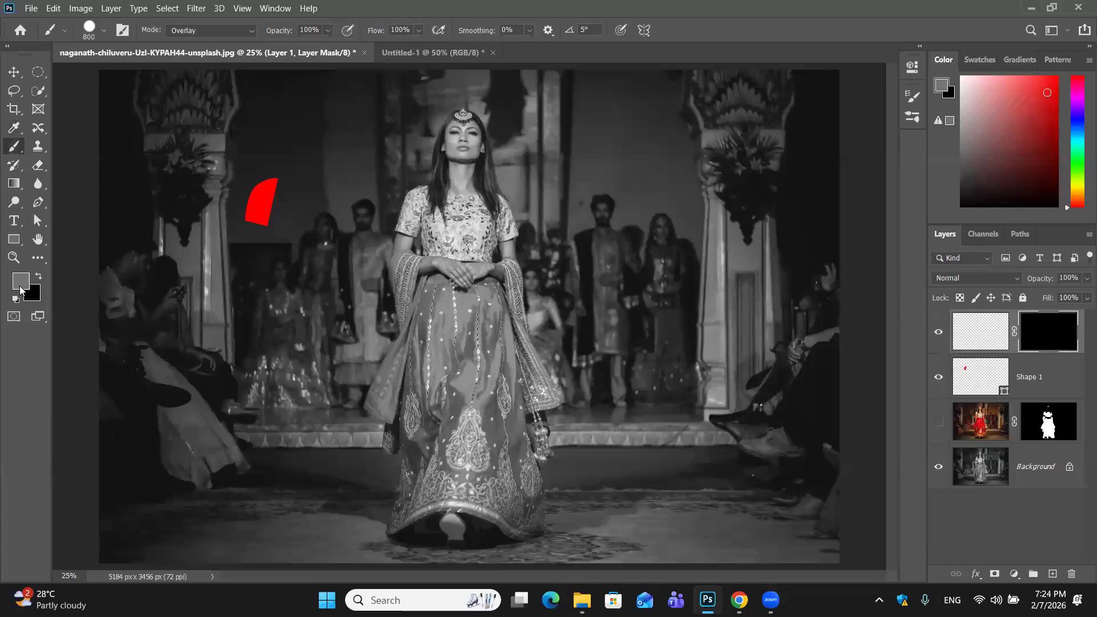